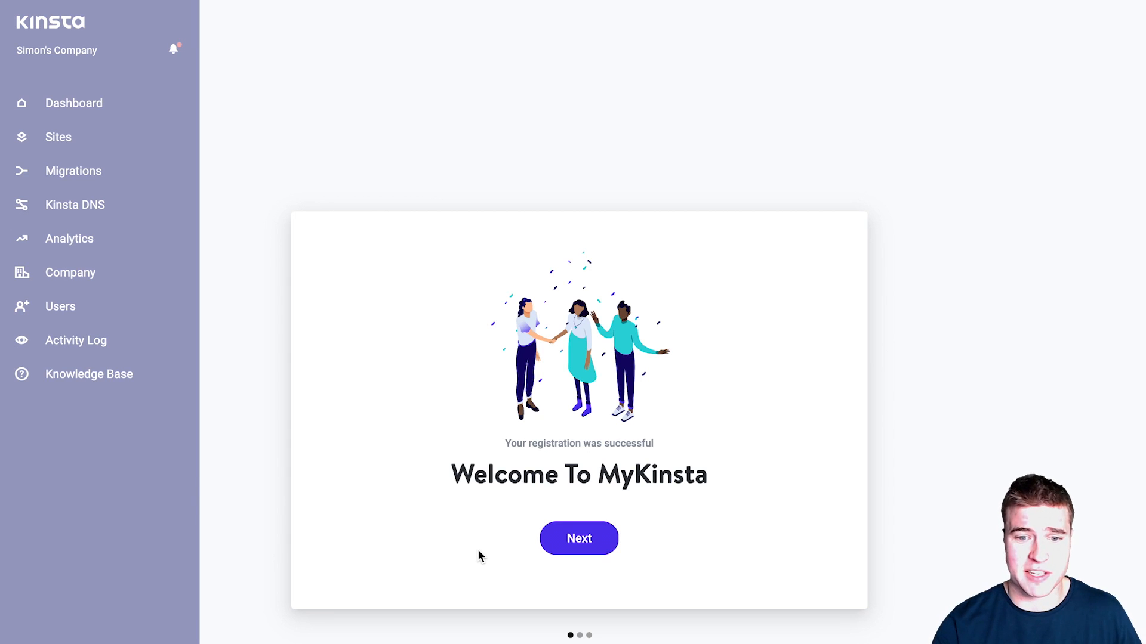
Step: Start a new MyKinsta site named coffeebox located in Iowa (US Central)
click(587, 537)
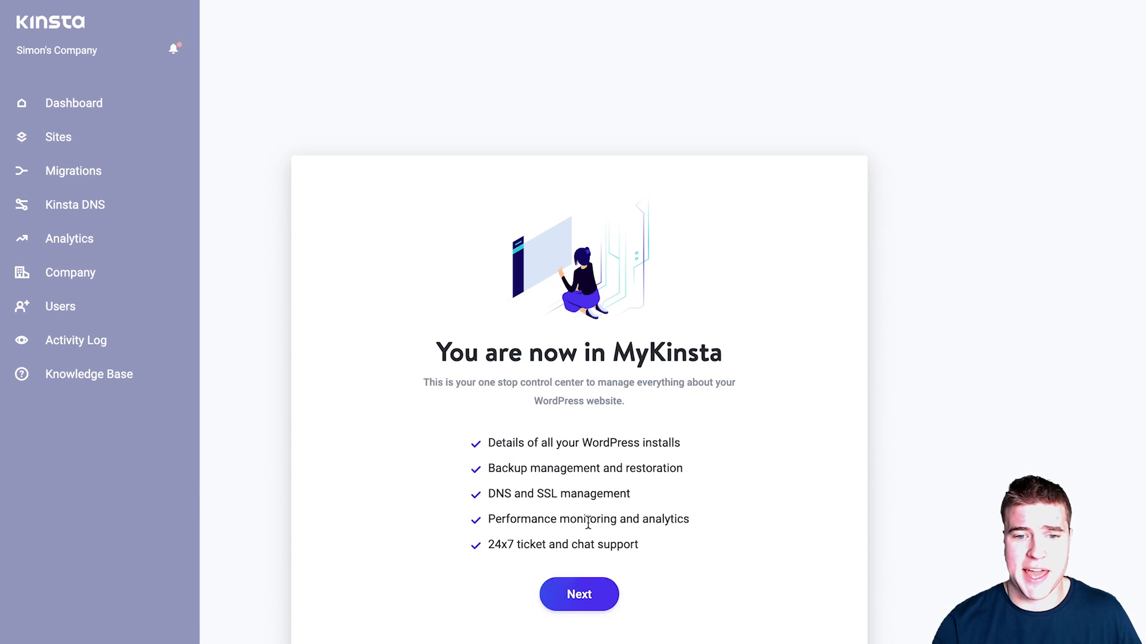
click(594, 584)
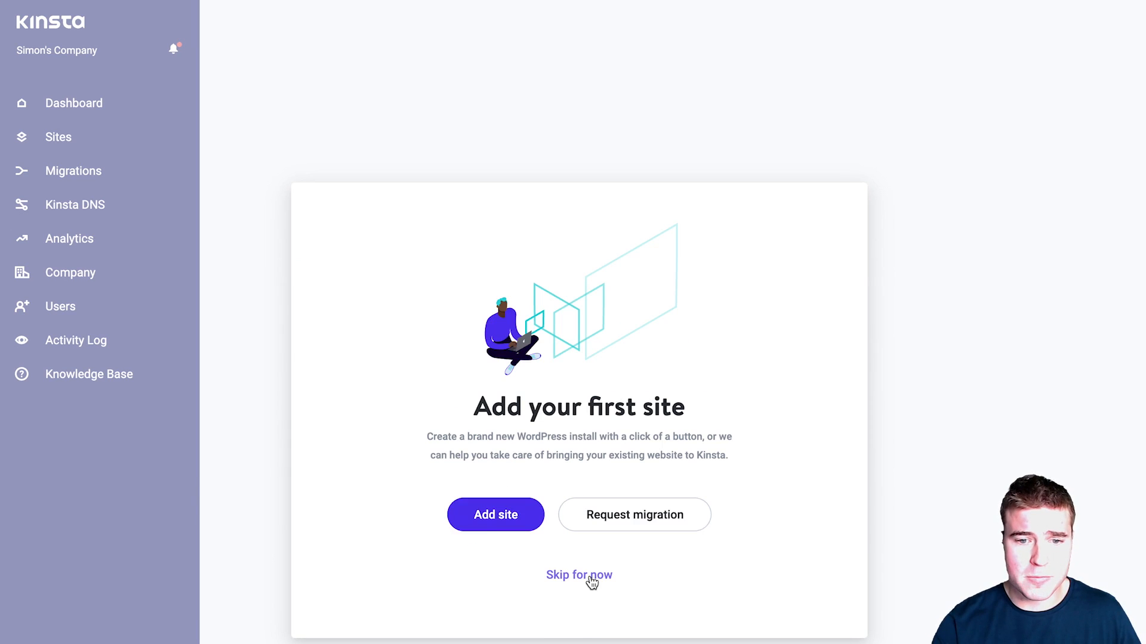
click(496, 515)
click(370, 328)
text(coffeebox)
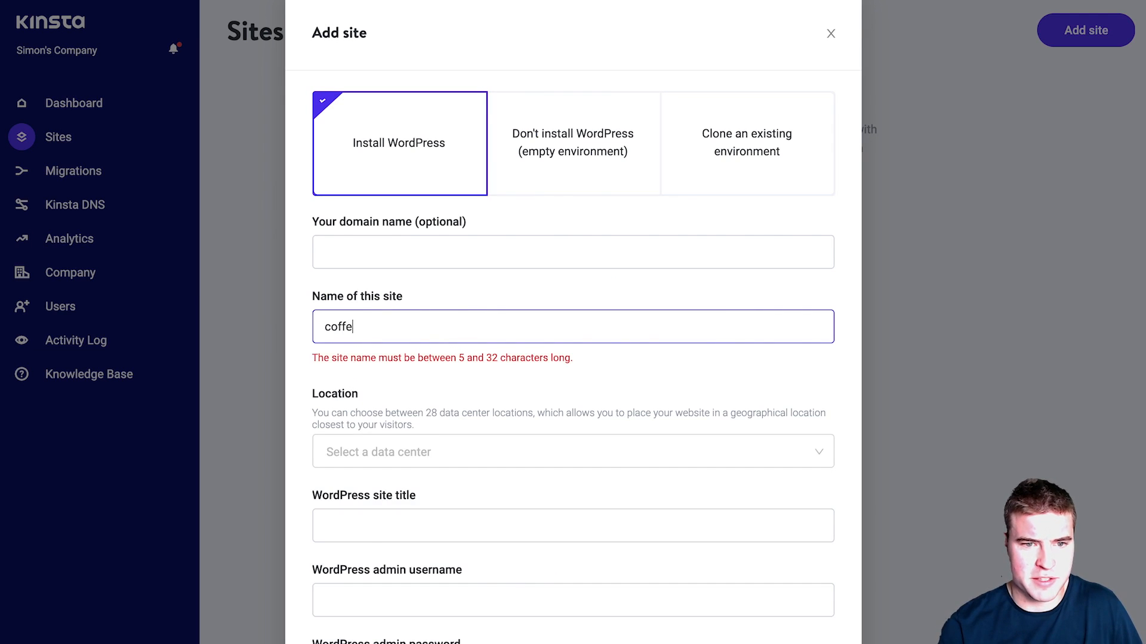
click(361, 430)
scroll(412, 614, down, 1)
click(408, 635)
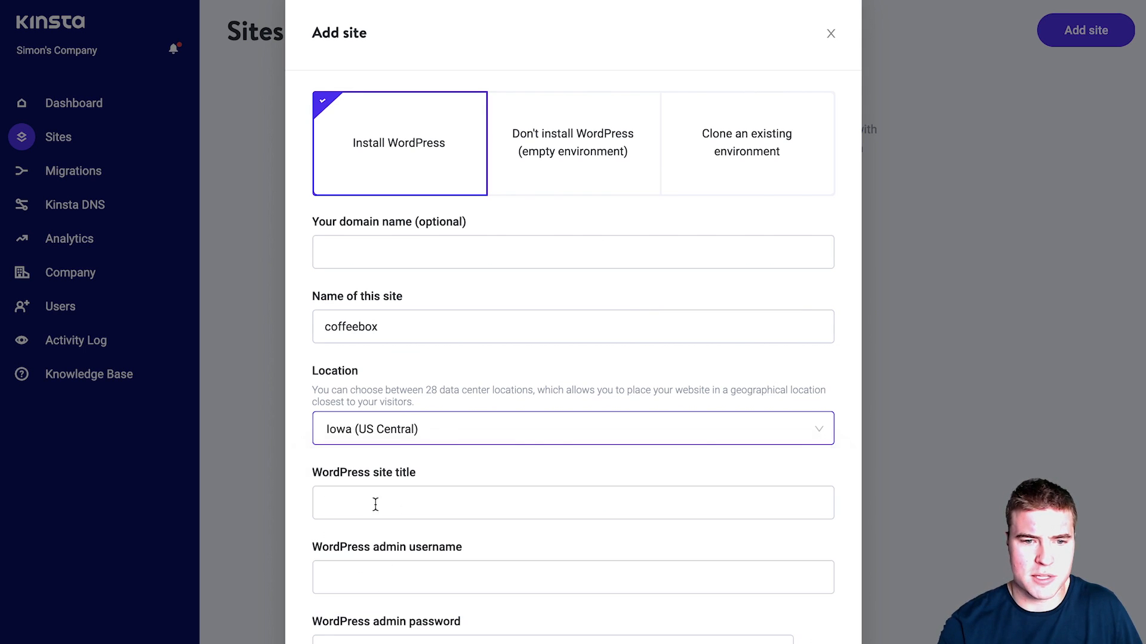
Step: Title the site 'Charlies Coffee Company' and enter the admin username and password
click(367, 500)
text(Charlies )
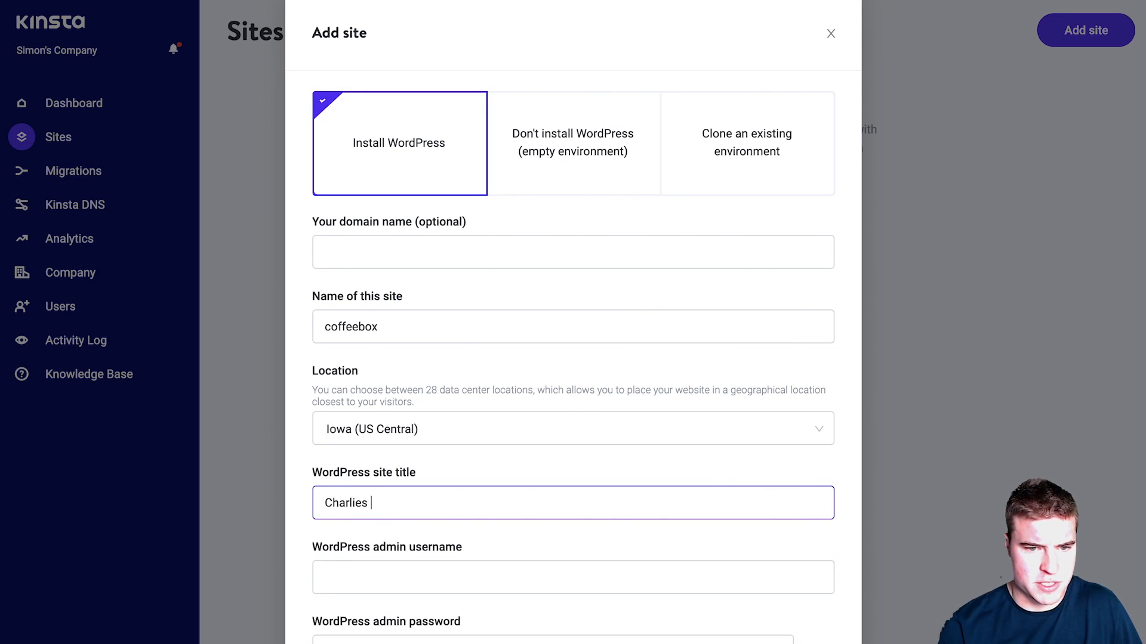
text(Coffee Compna)
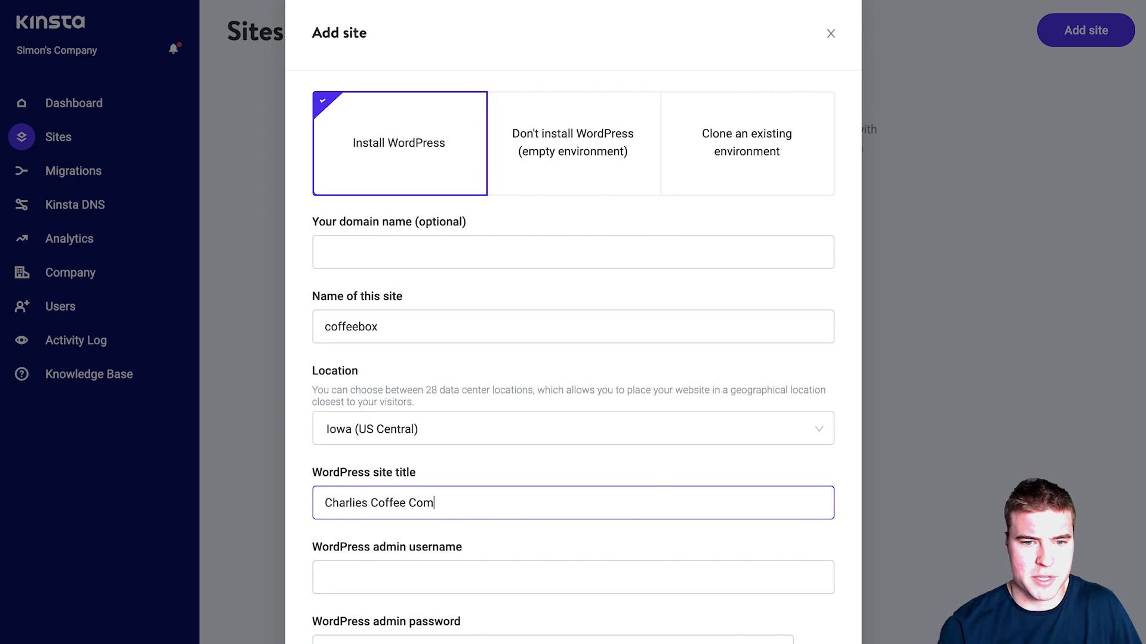
key(BackSpace)
key(BackSpace)
text(any)
key(Tab)
text(charliec)
key(Tab)
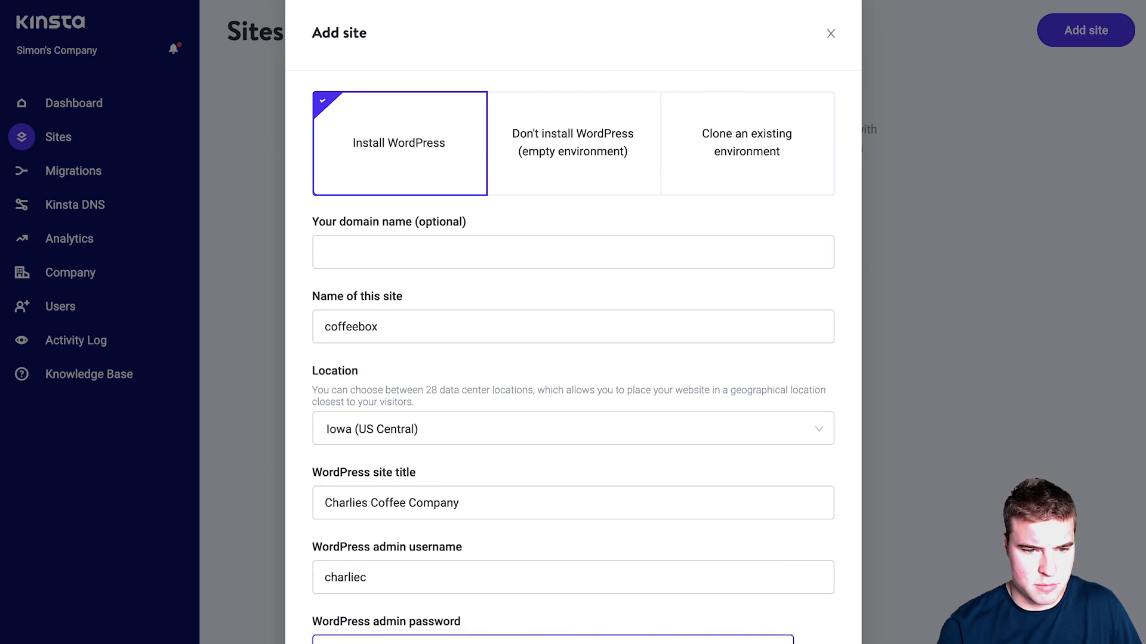
click(552, 641)
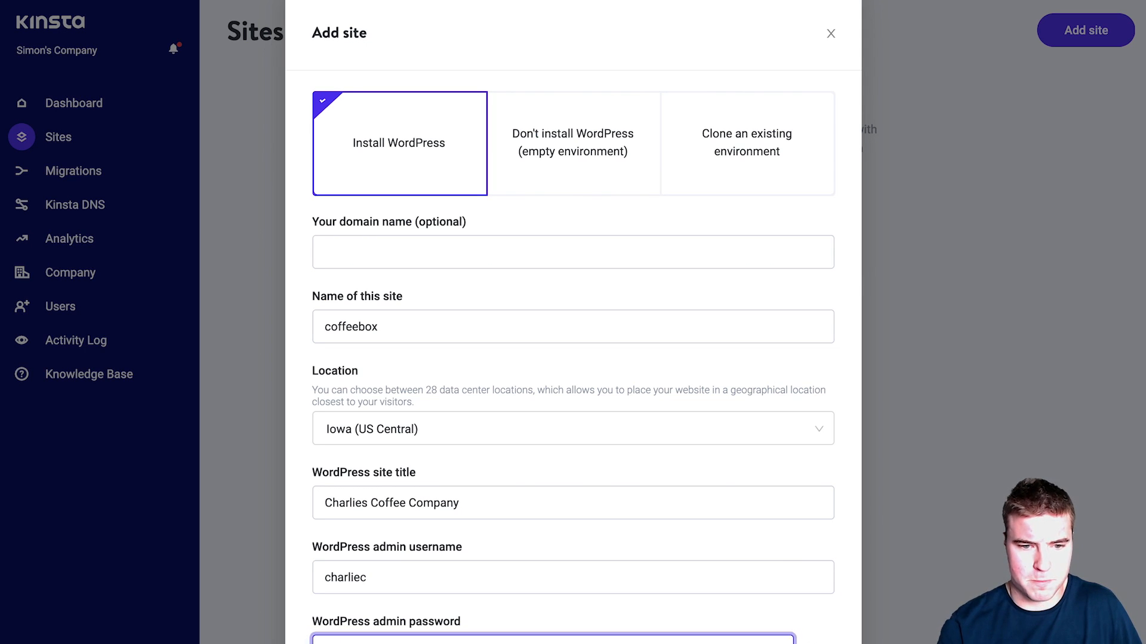
scroll(381, 494, down, 3)
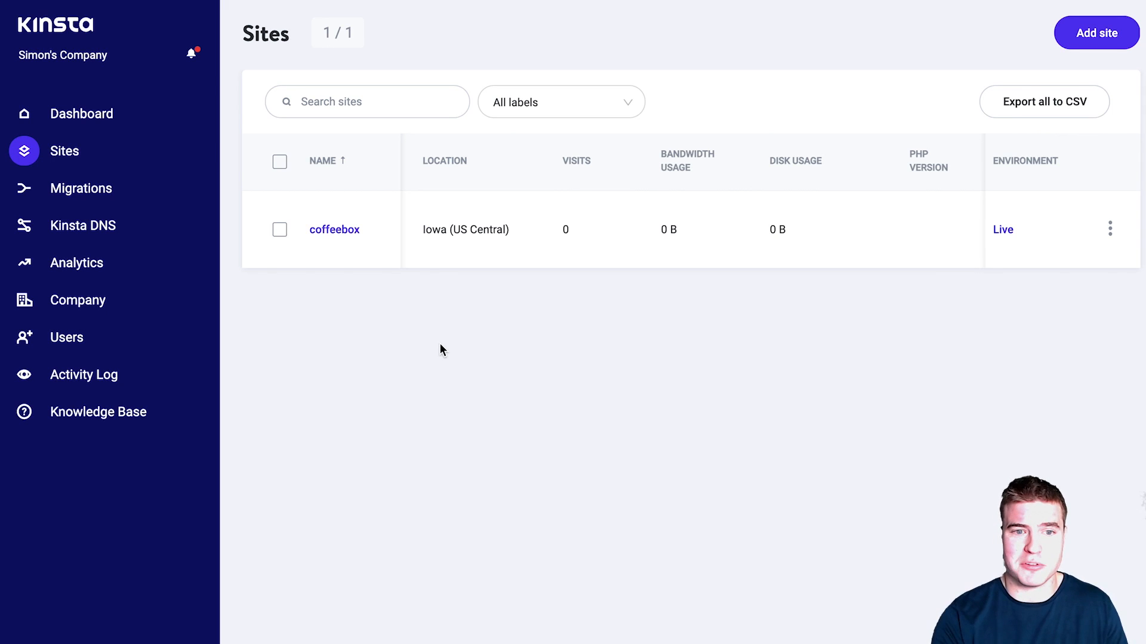
Step: Add charliescoffee.com to the coffeebox site's domains, dismiss the verification instructions, and open the live site
click(333, 231)
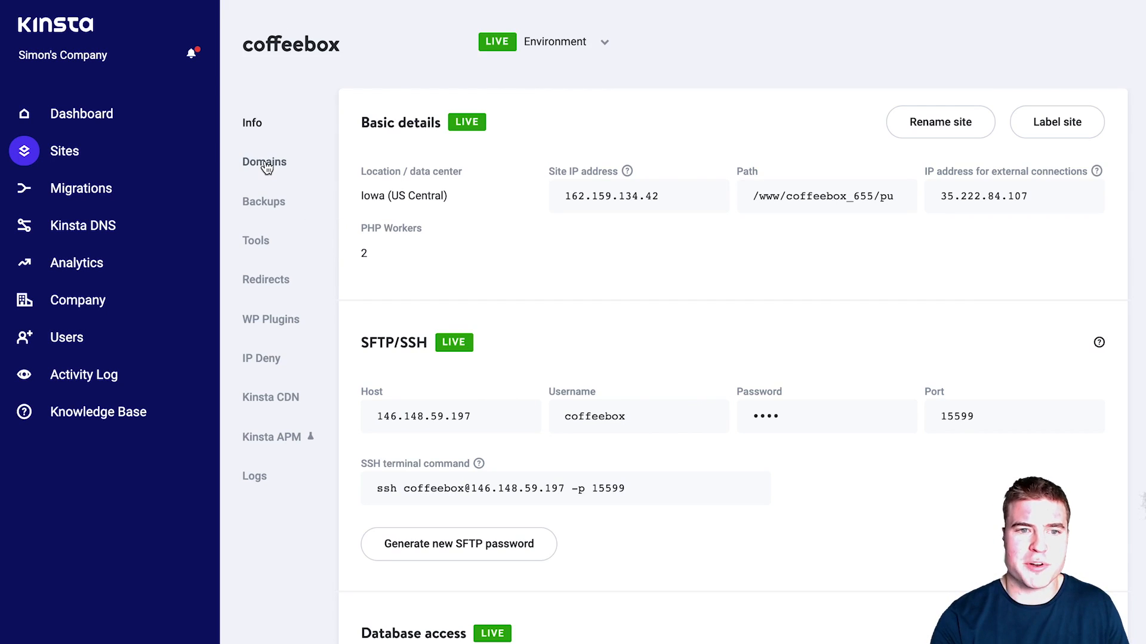
click(265, 163)
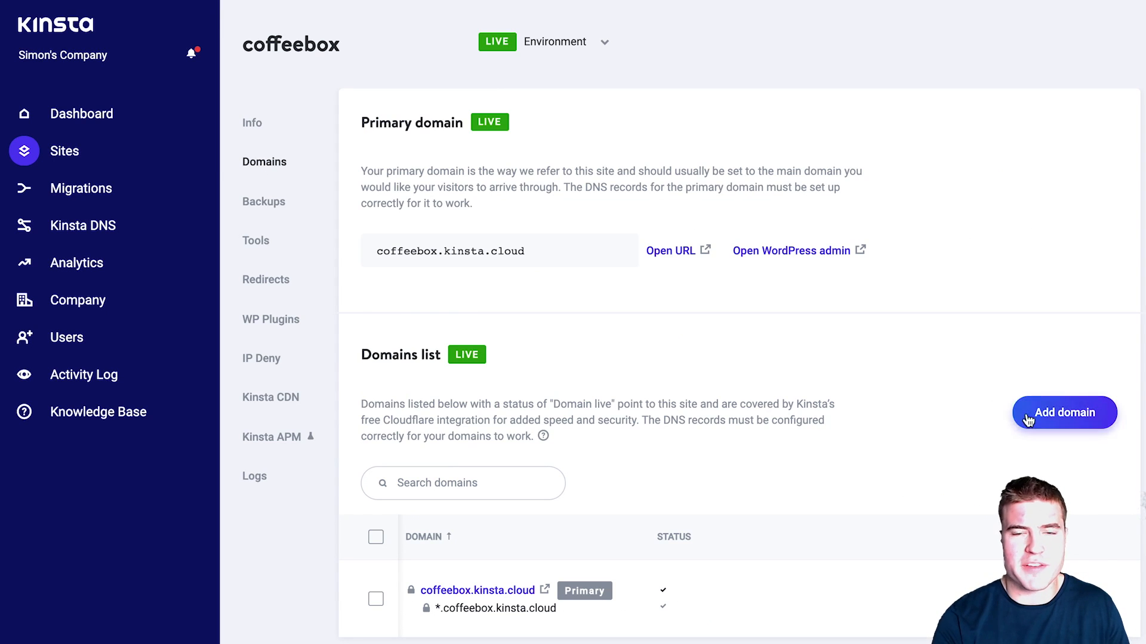
click(1028, 418)
click(588, 543)
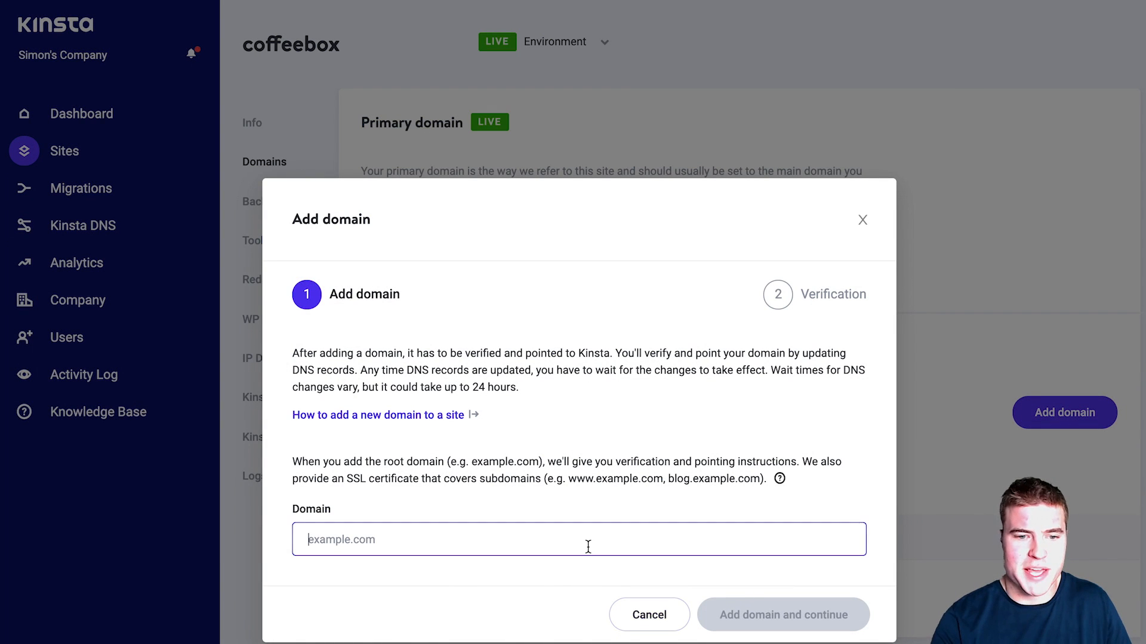
text(charliescoffee.com)
key(ctrl+a)
key(Return)
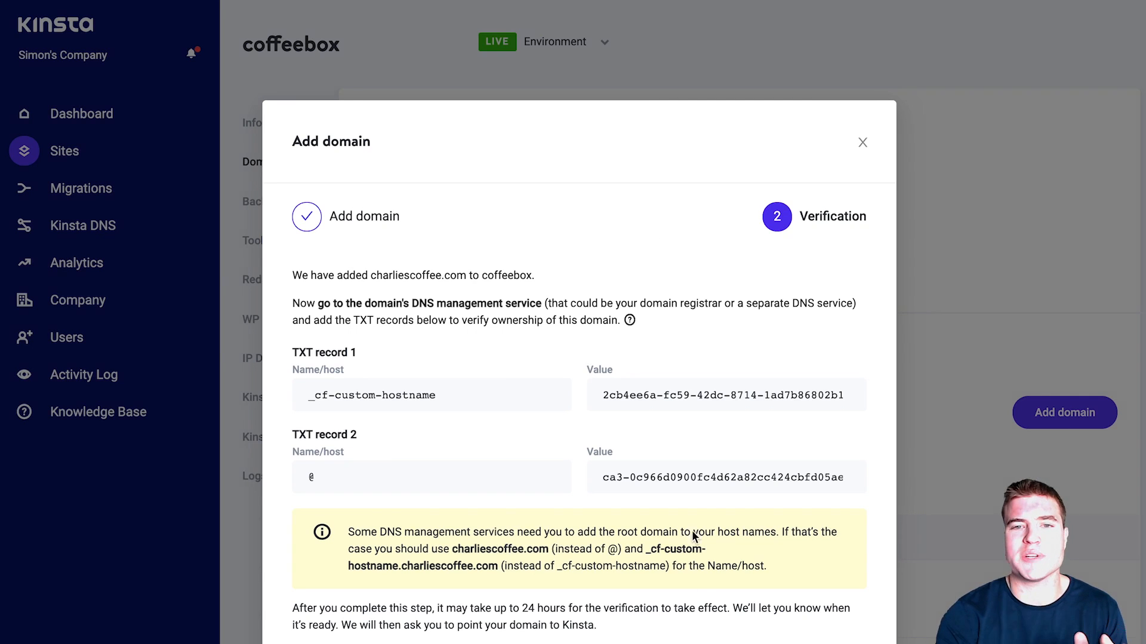
key(Escape)
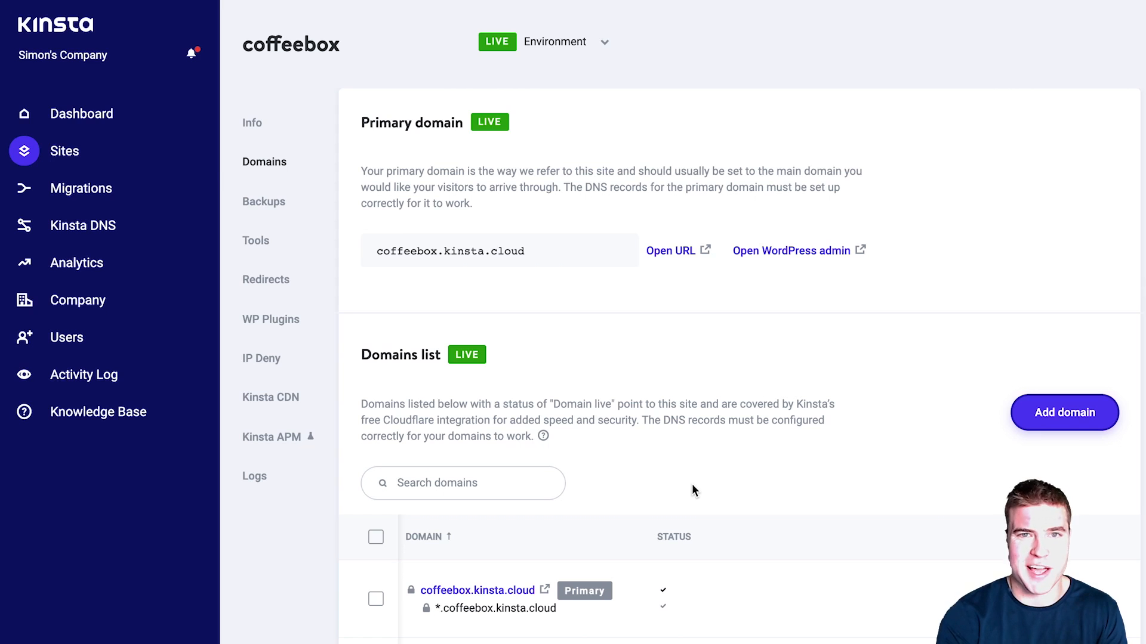
click(661, 256)
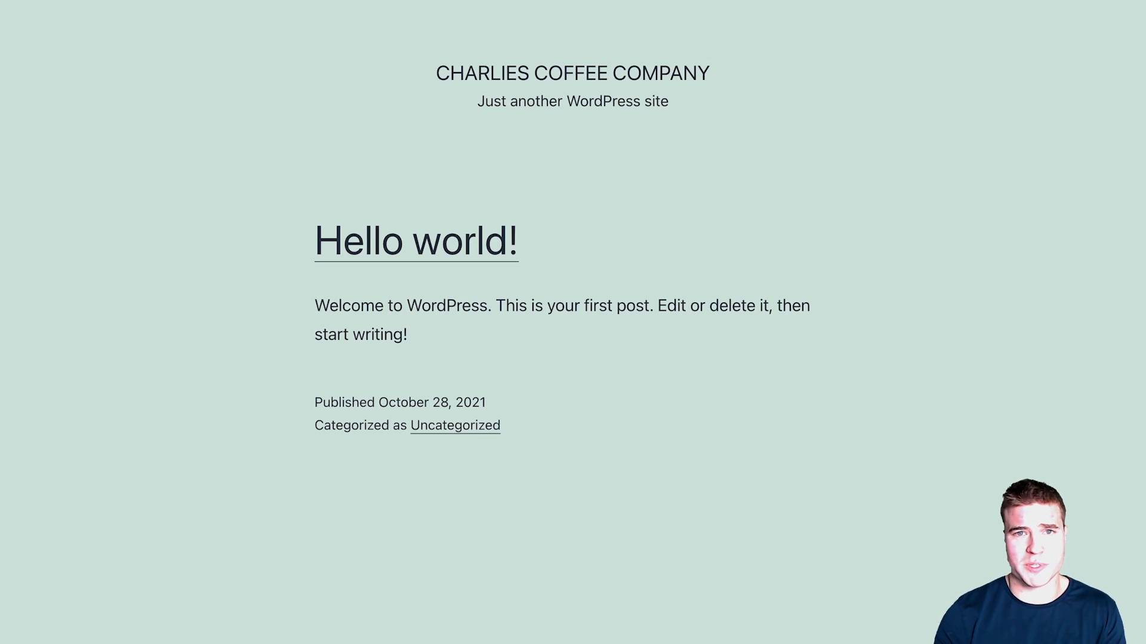
Step: Log in to the Charlies Coffee WordPress admin at /wp-admin and head to Settings > General
key(super+l)
text(/wp-admin/)
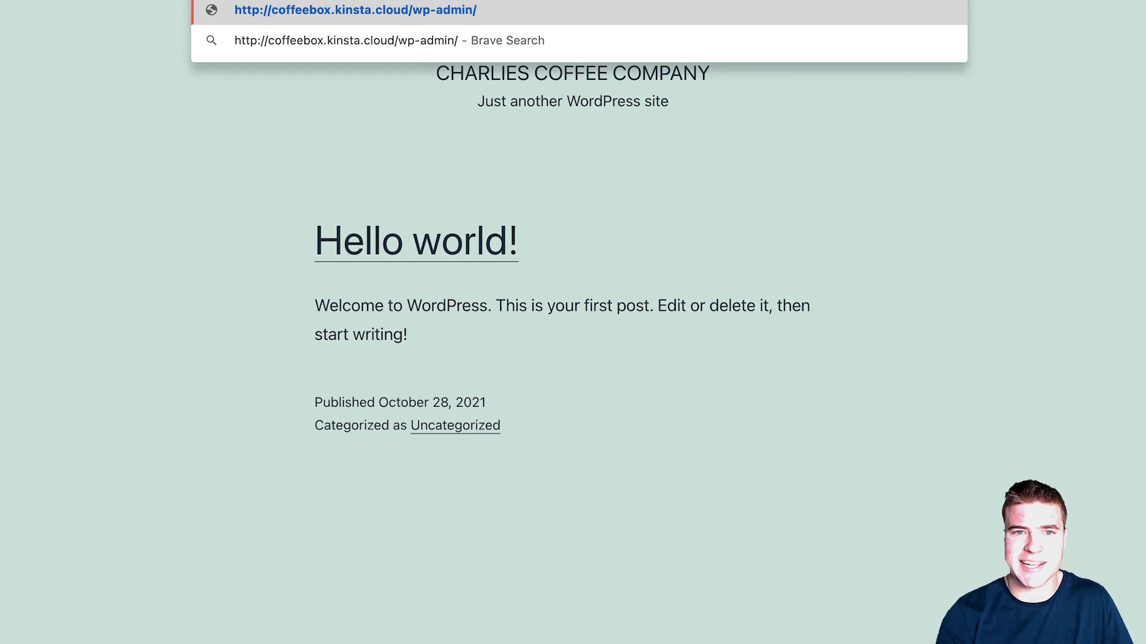
key(Return)
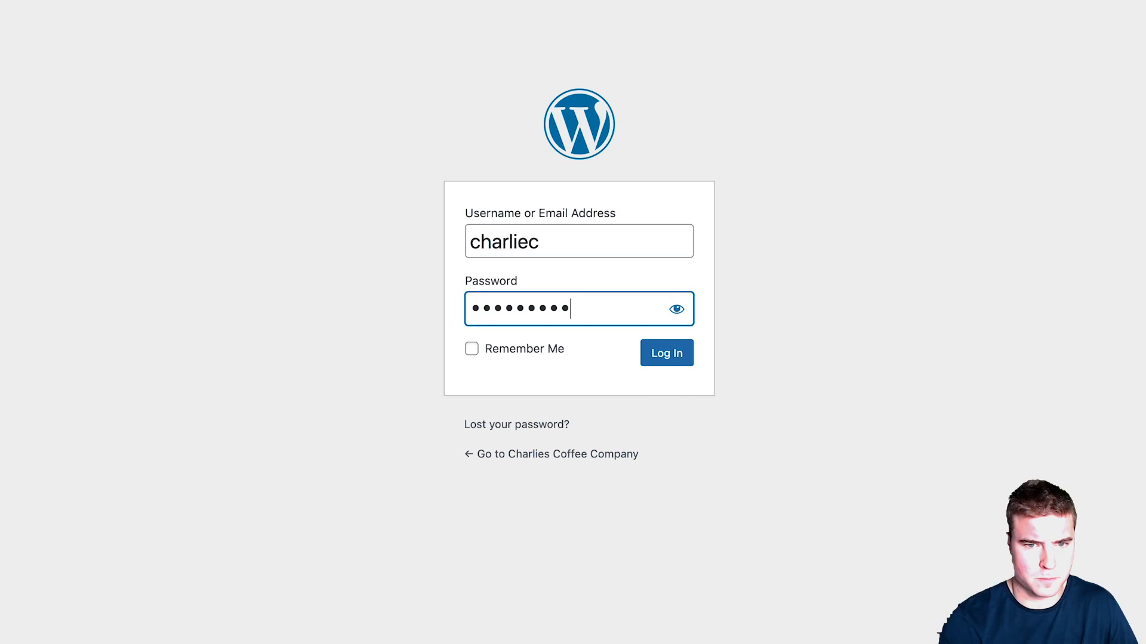
text(•••)
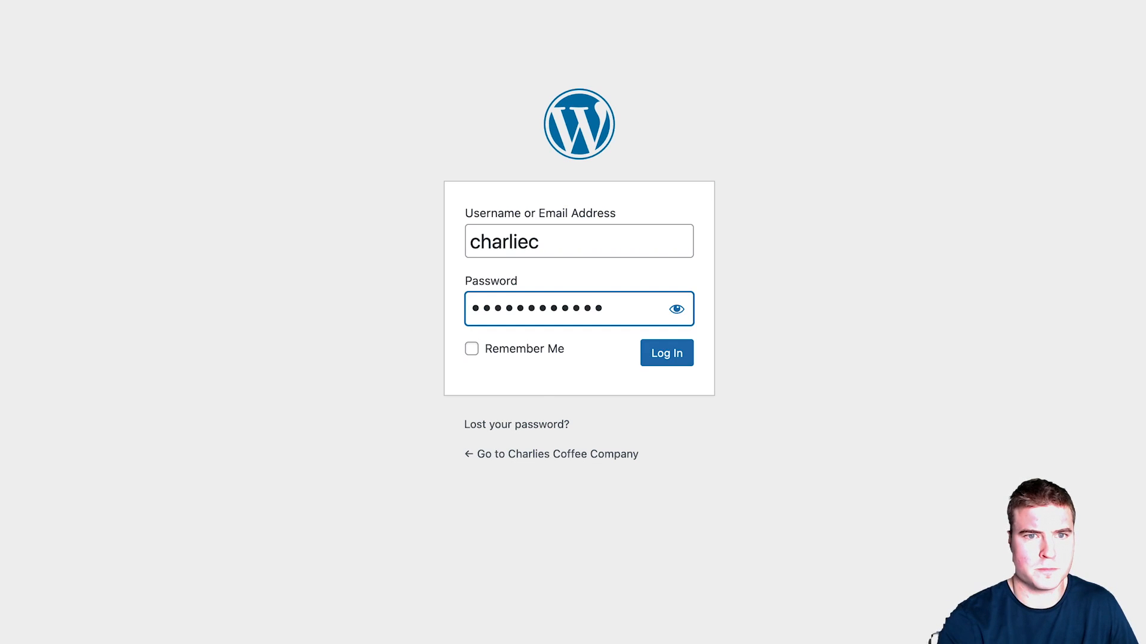
key(Return)
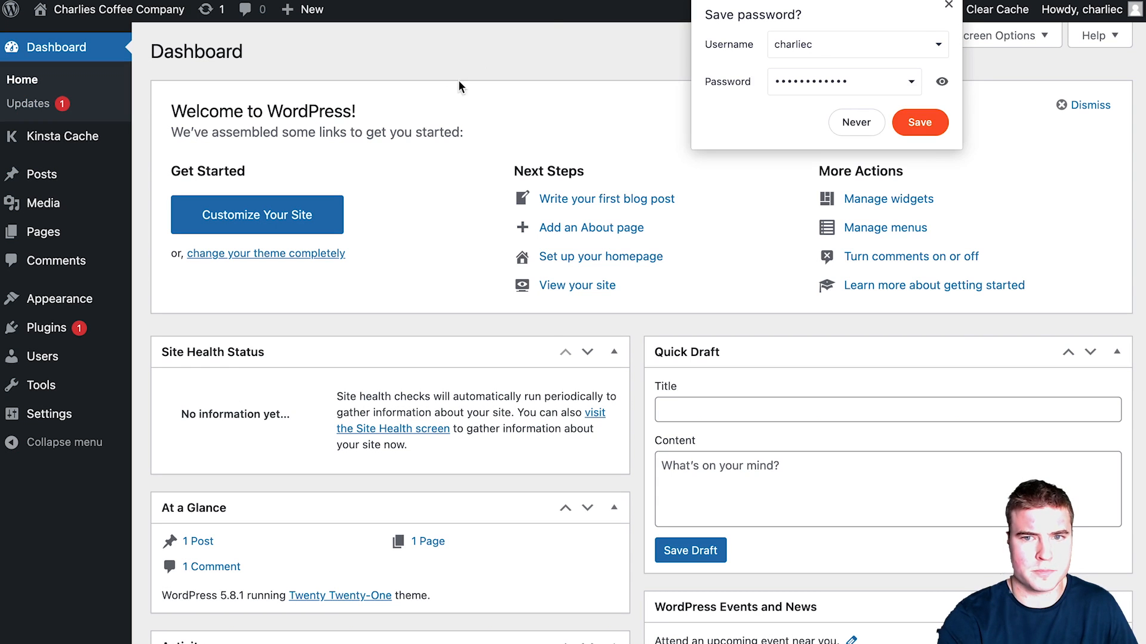
click(947, 10)
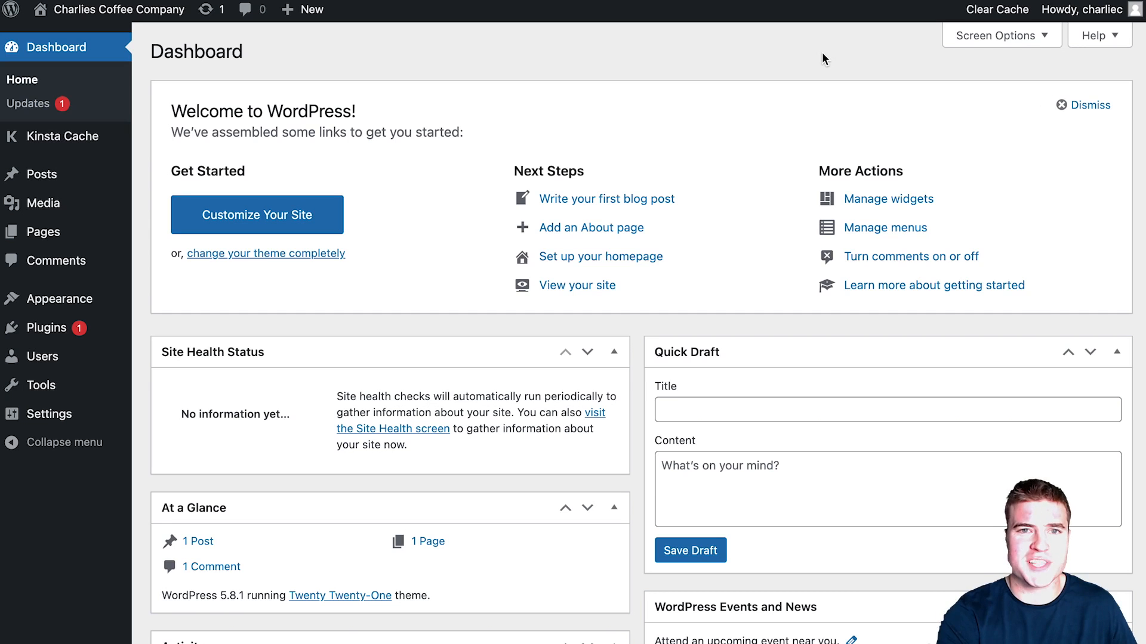
mouse_move(102, 414)
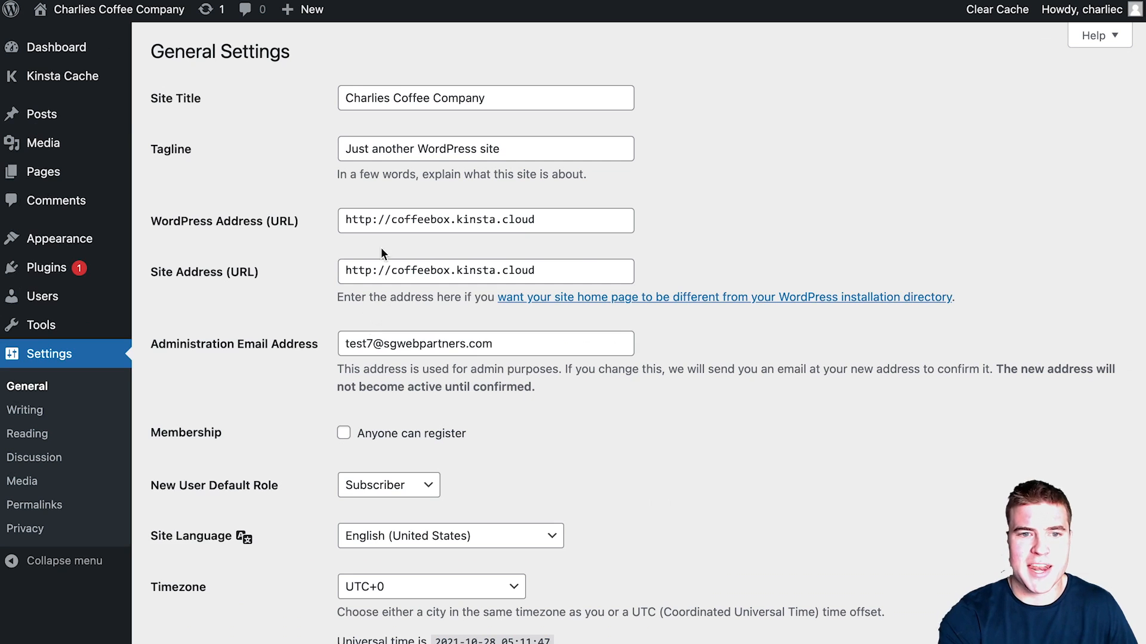
Step: Change both the WordPress Address and Site Address to https and set the timezone to Chicago
click(369, 221)
text(s)
click(372, 270)
text(s)
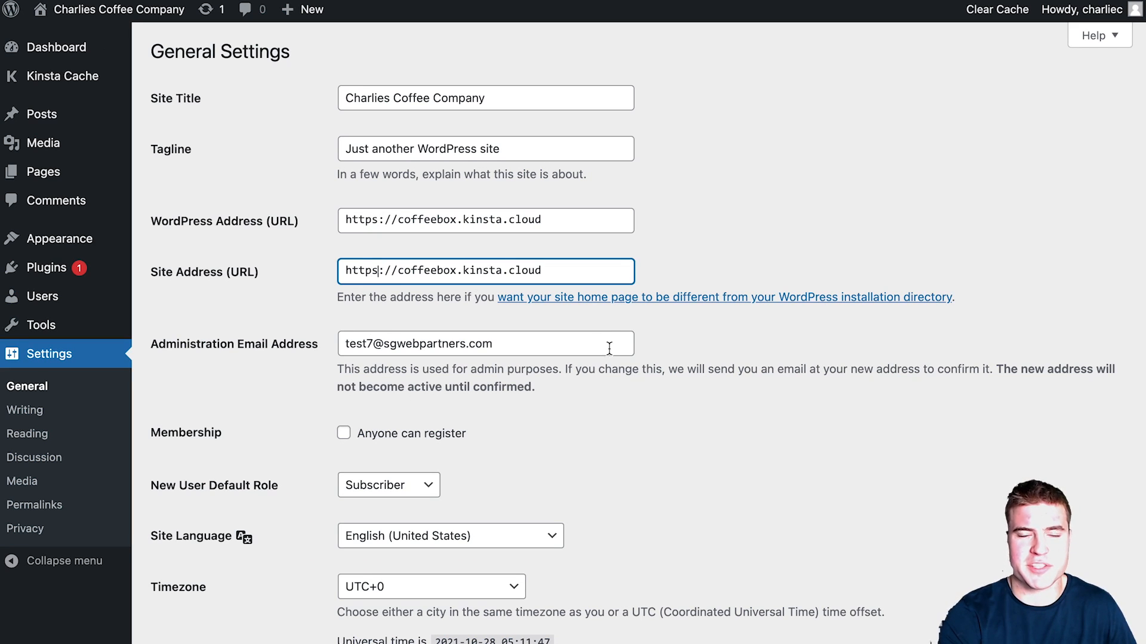
click(647, 411)
scroll(646, 408, down, 1)
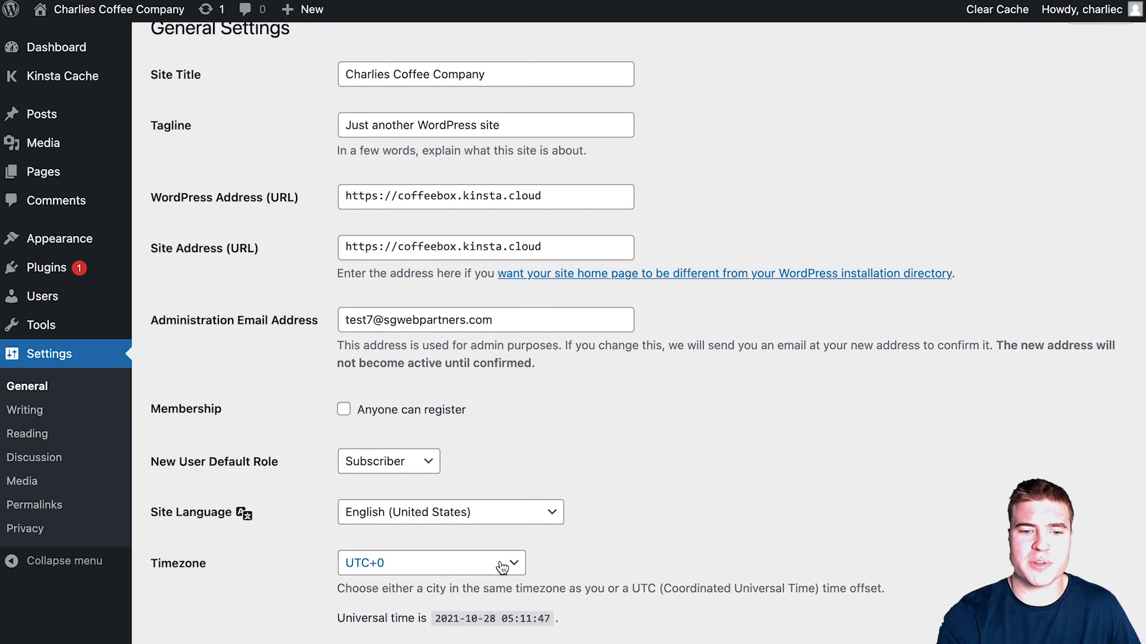
click(502, 566)
scroll(503, 566, up, 20)
scroll(503, 567, down, 4)
click(503, 567)
click(587, 474)
scroll(586, 476, down, 5)
scroll(587, 474, down, 2)
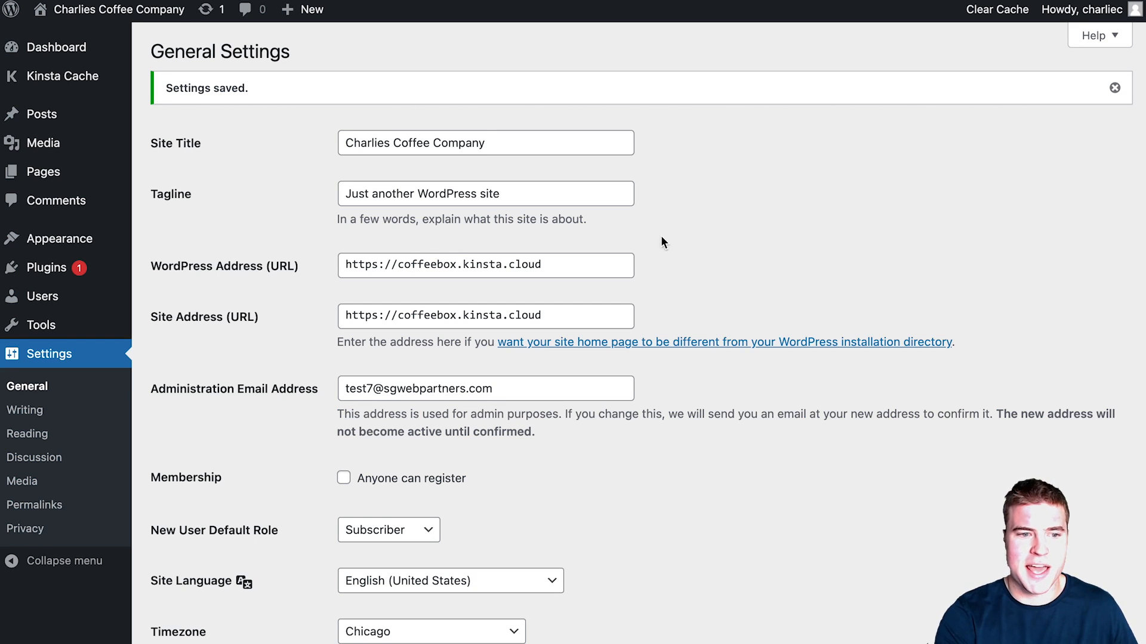
Step: Set the permalink structure to Post name
click(79, 504)
click(206, 382)
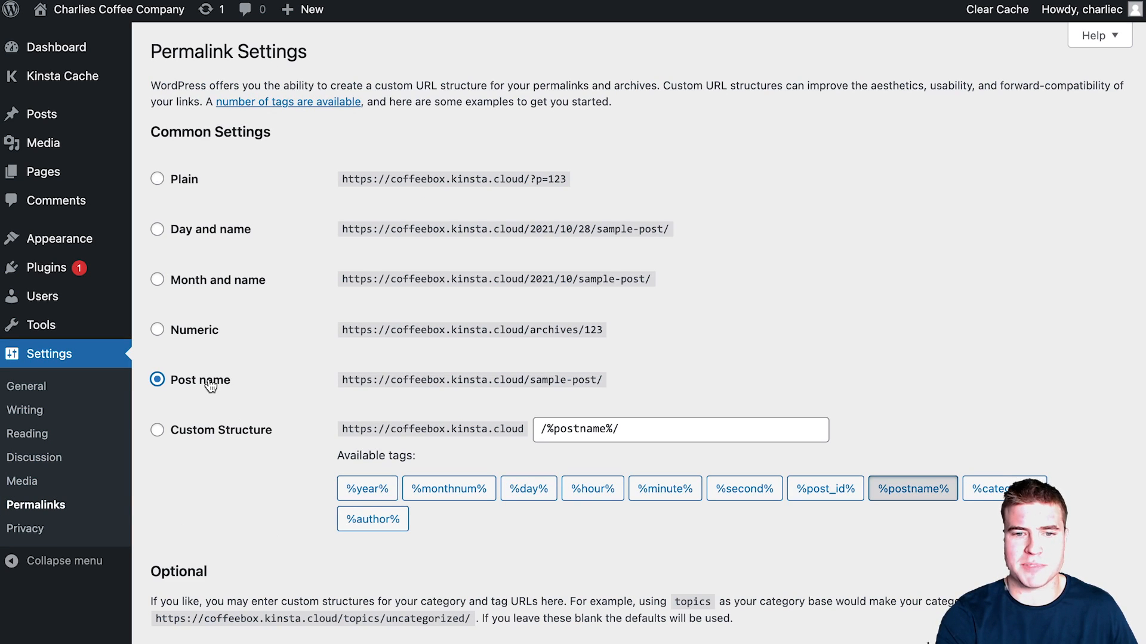
scroll(576, 447, down, 2)
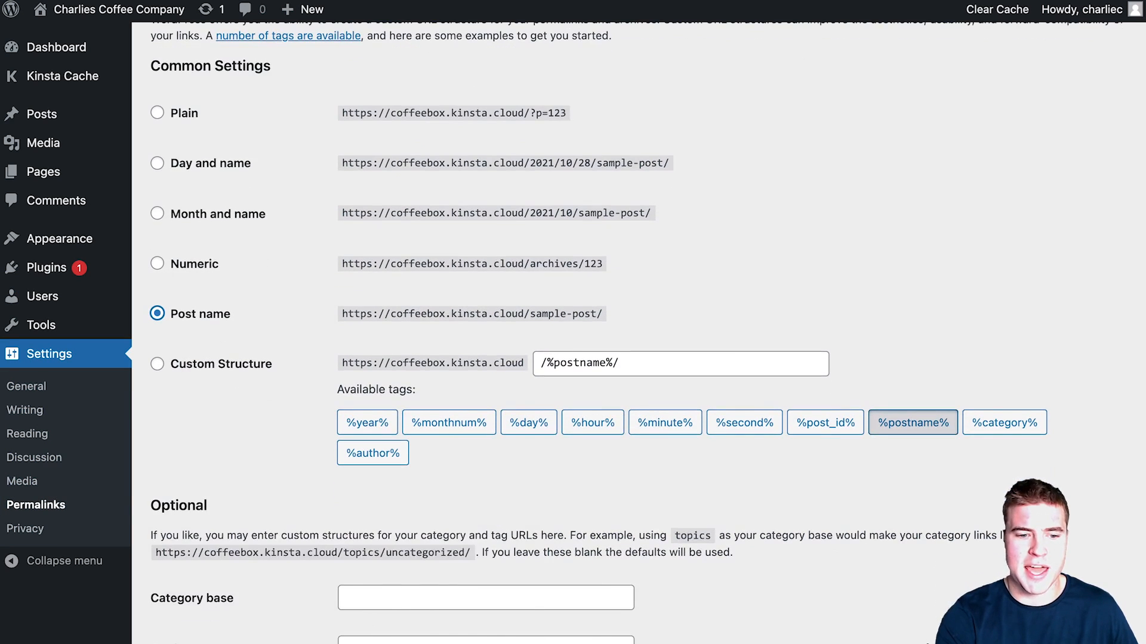
scroll(391, 603, up, 3)
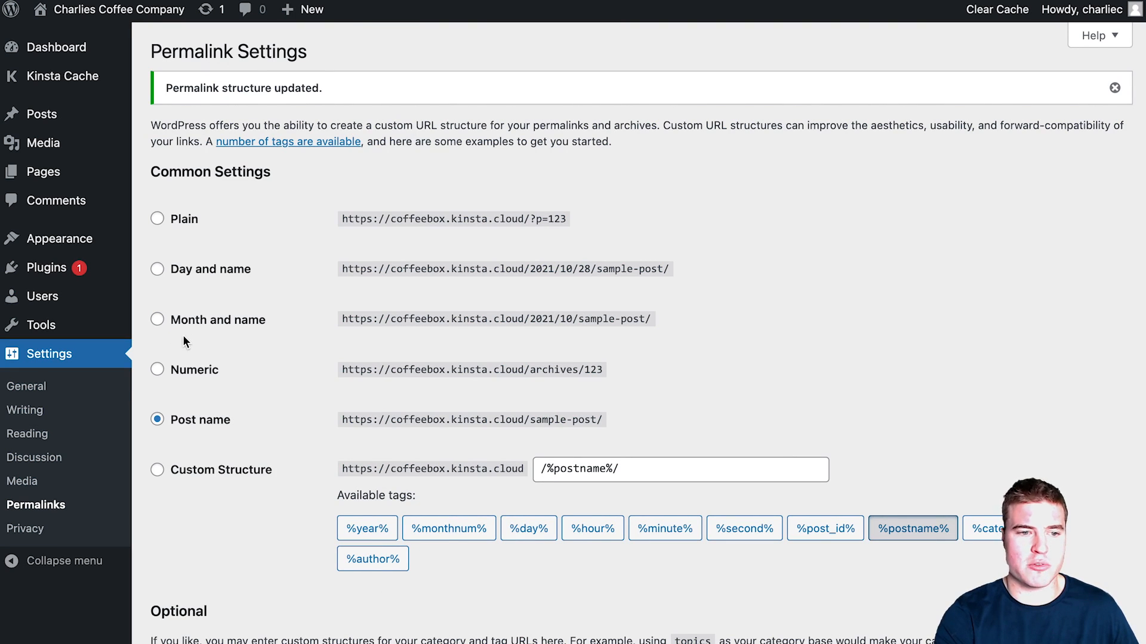
click(112, 391)
Step: Make Sample Page the static homepage and discourage search engines from indexing, saving both
click(96, 432)
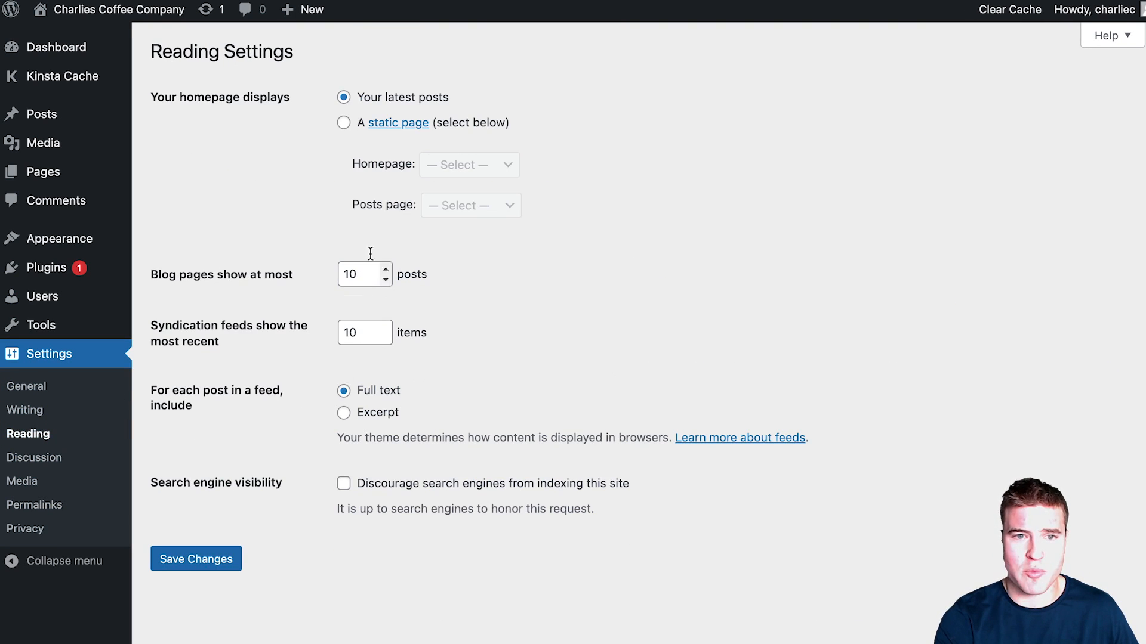
click(344, 122)
click(471, 170)
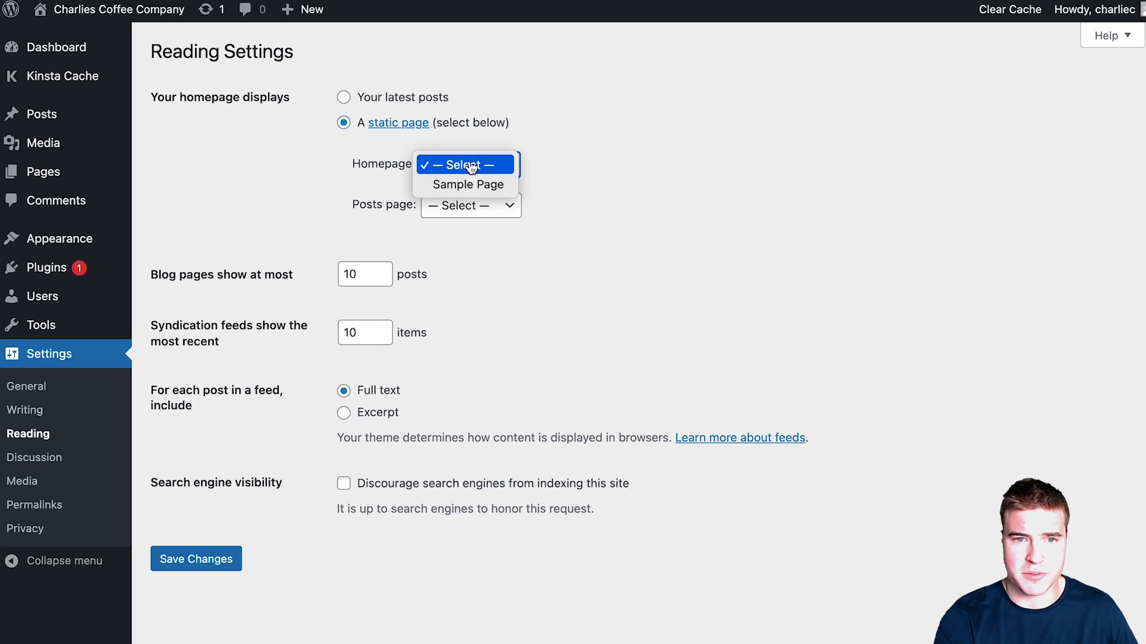
key(Return)
click(223, 561)
click(345, 529)
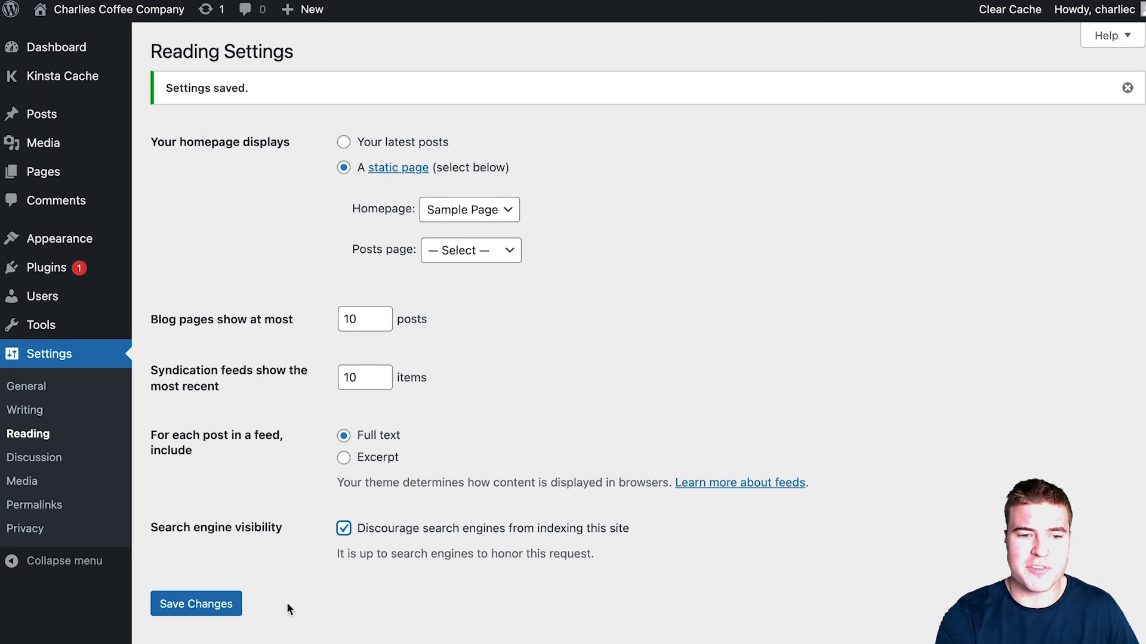
click(231, 606)
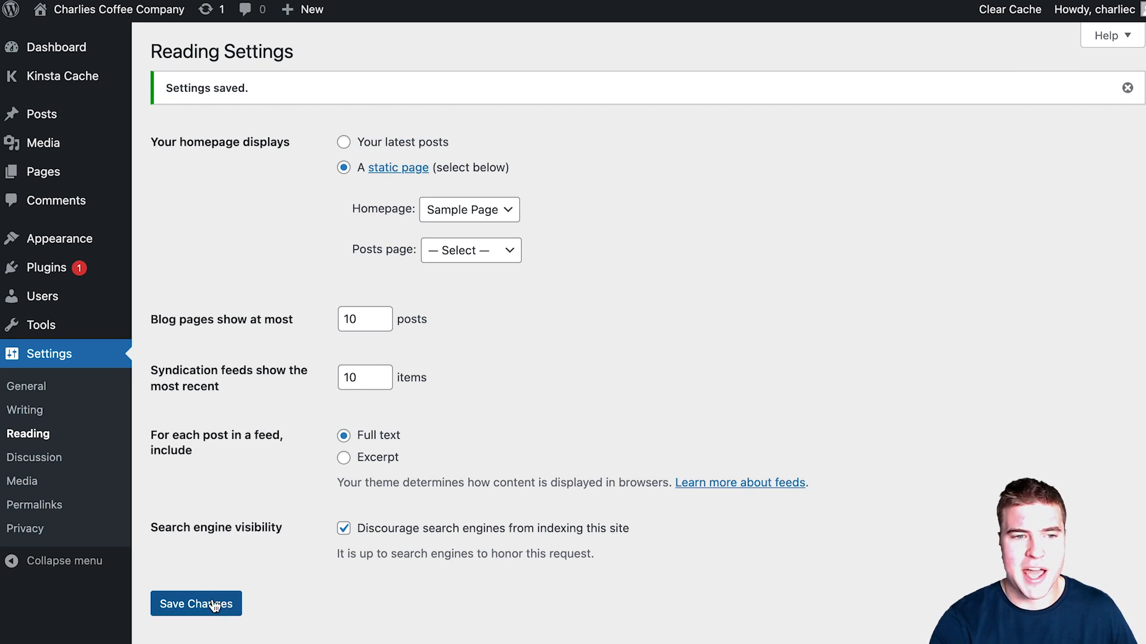
Step: Activate WooCommerce, submit its store details, opt in to usage tracking, and dismiss the welcome message
click(105, 274)
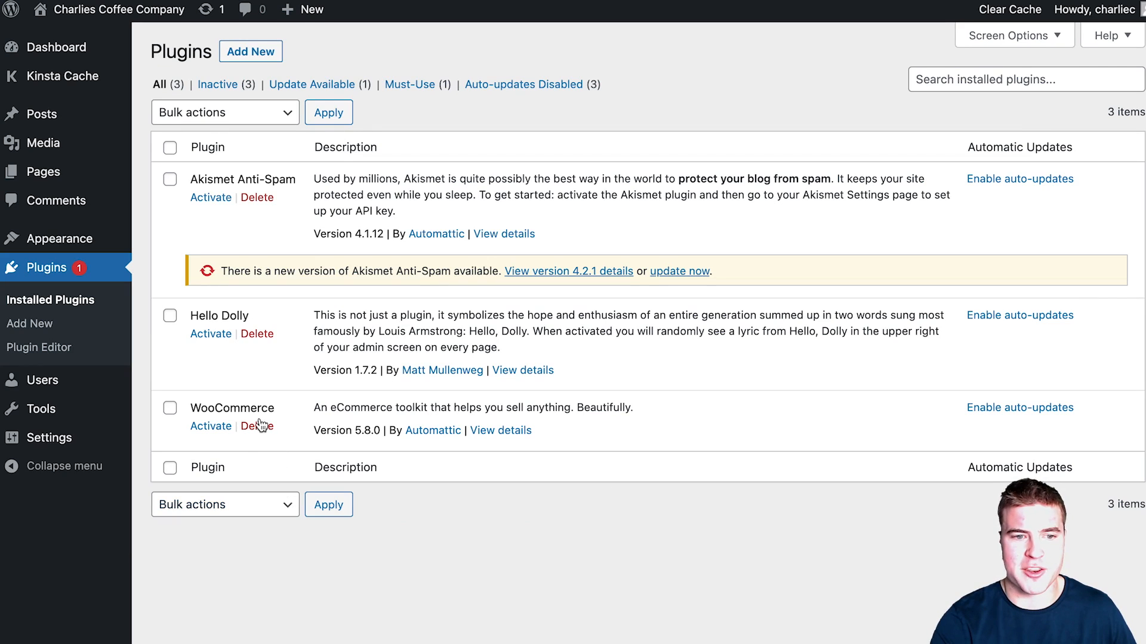
click(212, 427)
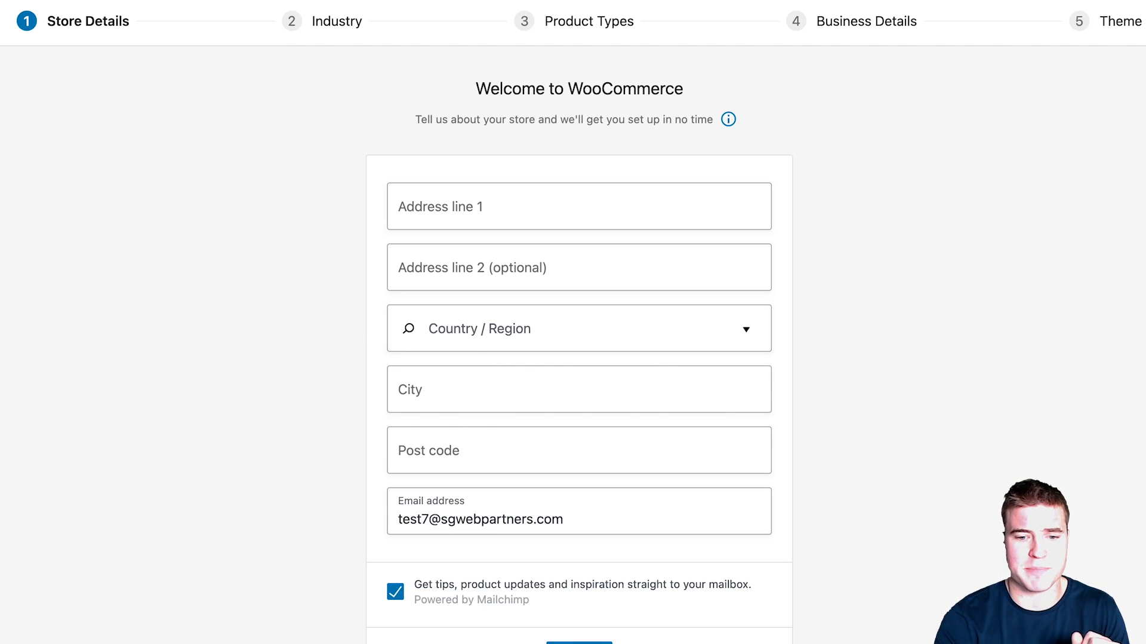
click(579, 643)
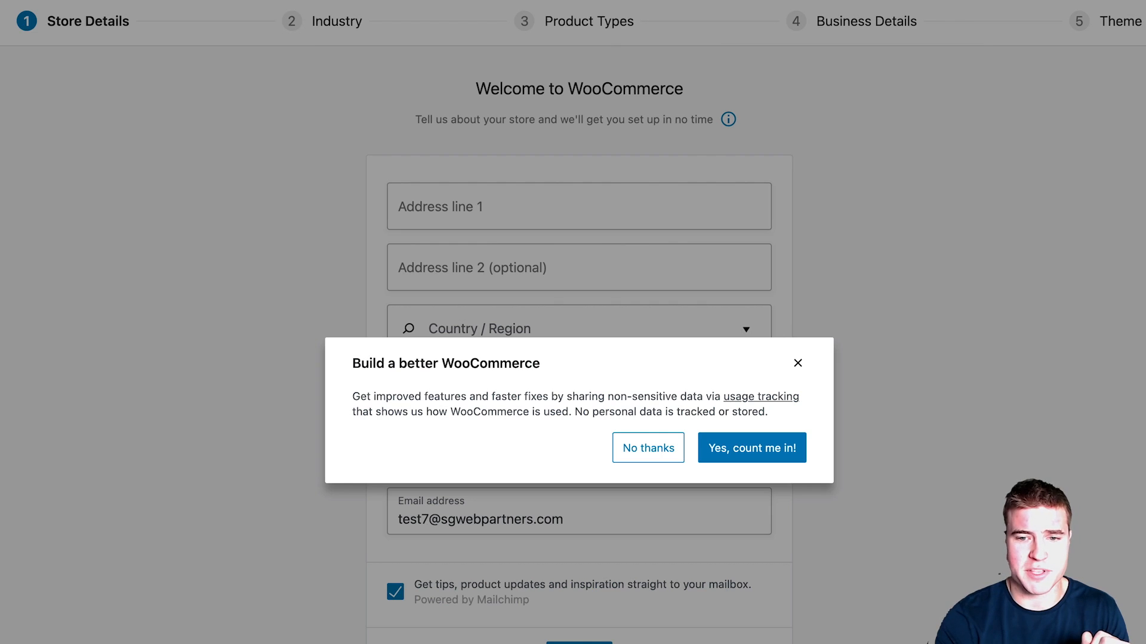
click(723, 447)
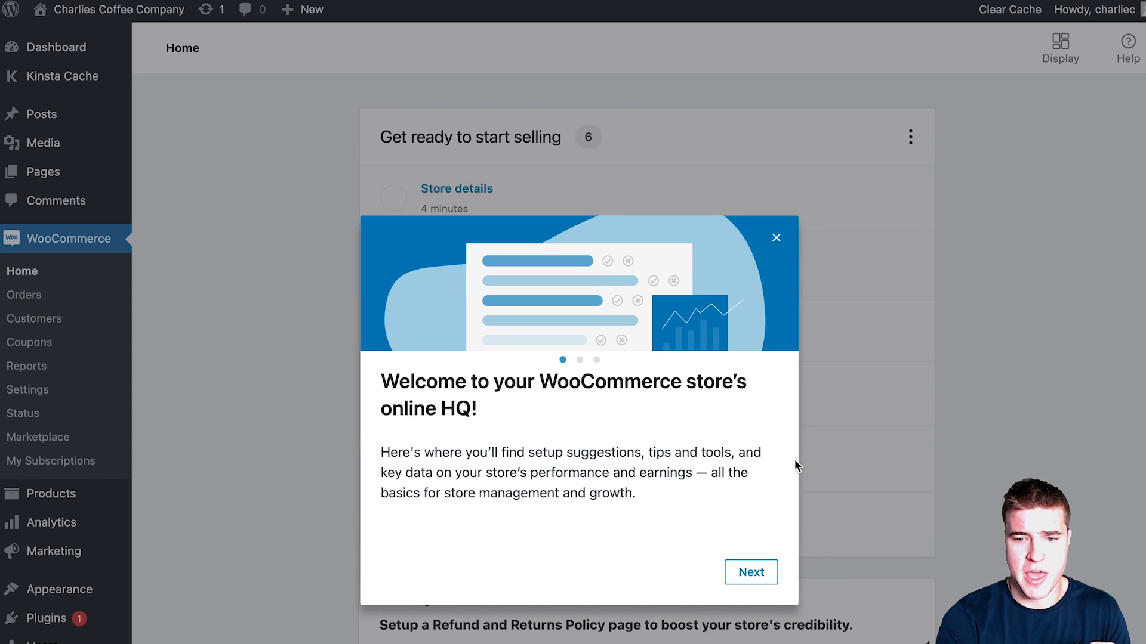
click(776, 239)
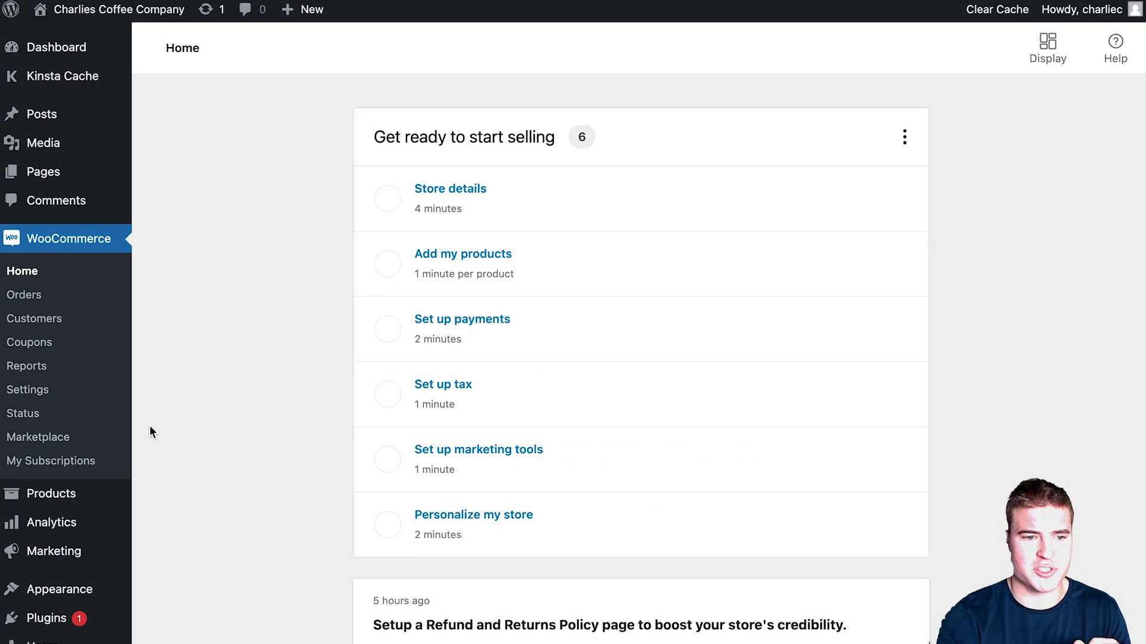
mouse_move(117, 587)
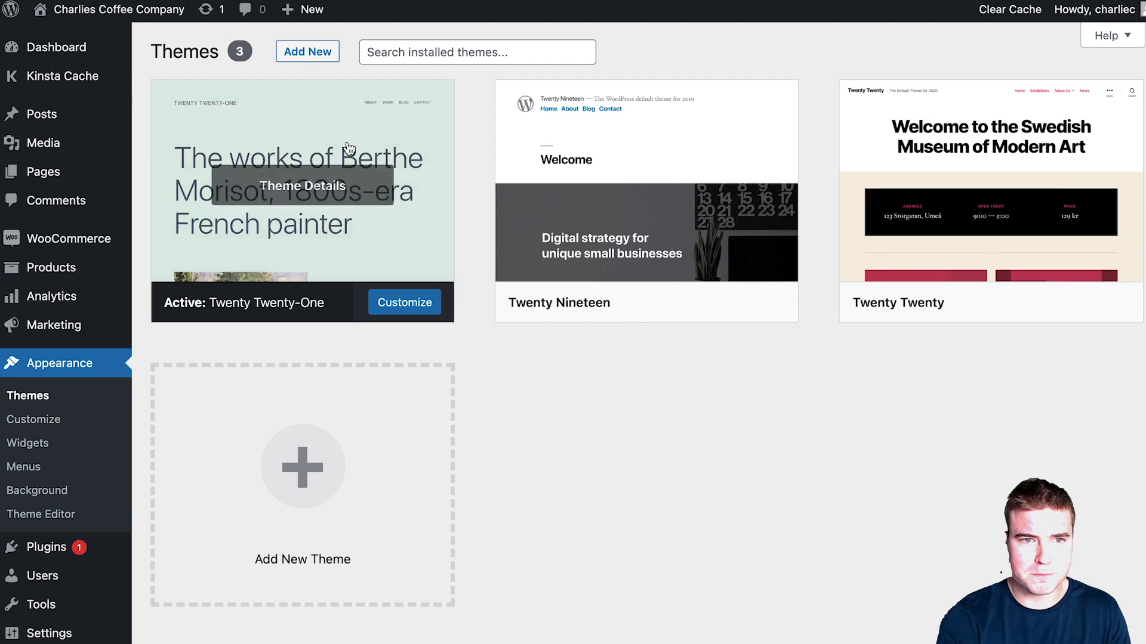
Step: Search for, install and activate the Storefront theme, then launch its Customizer tour
click(302, 53)
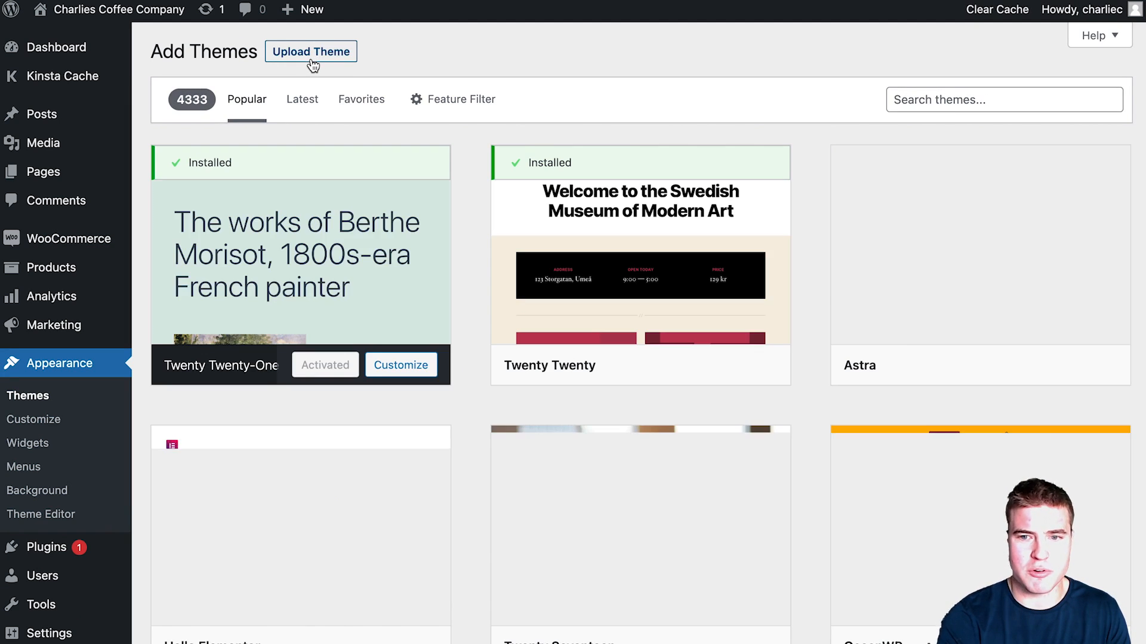
click(909, 96)
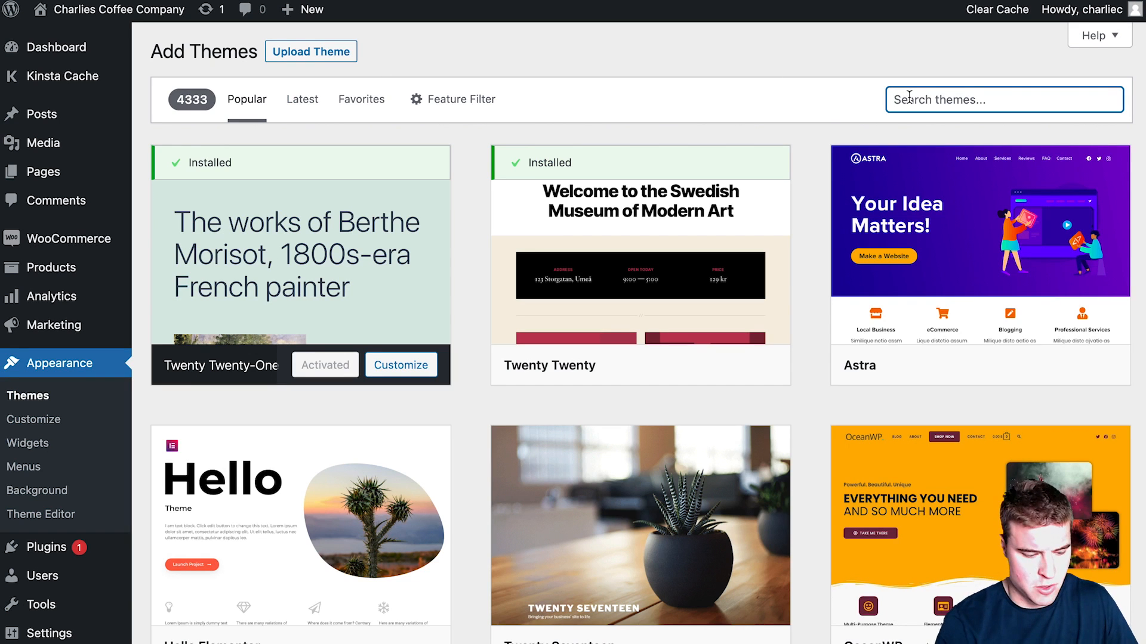
text(storefront)
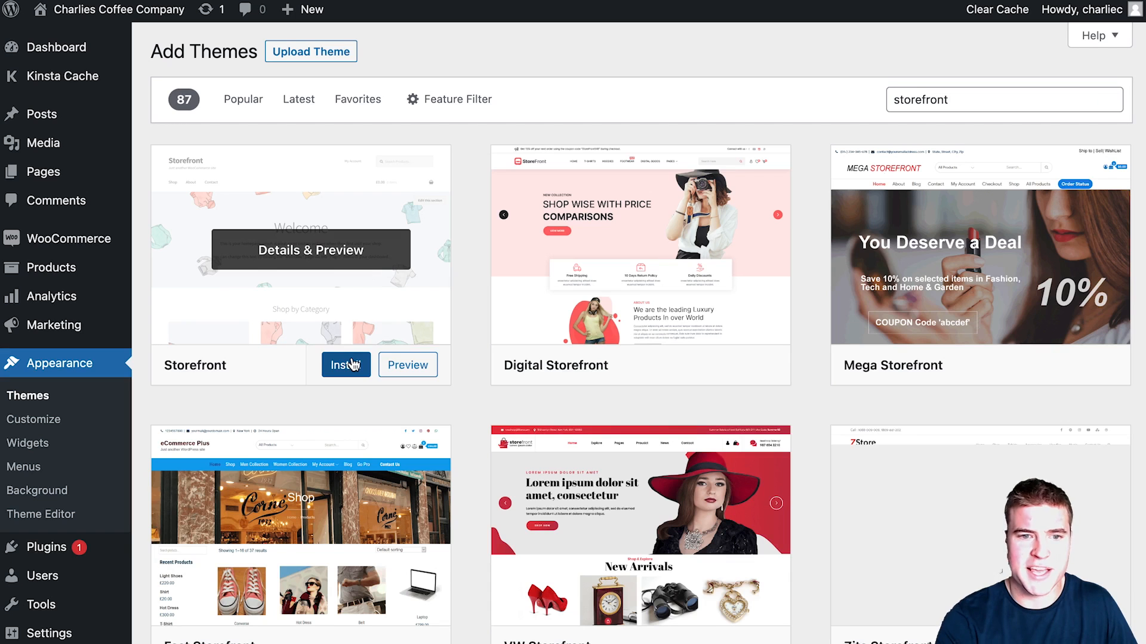
click(351, 370)
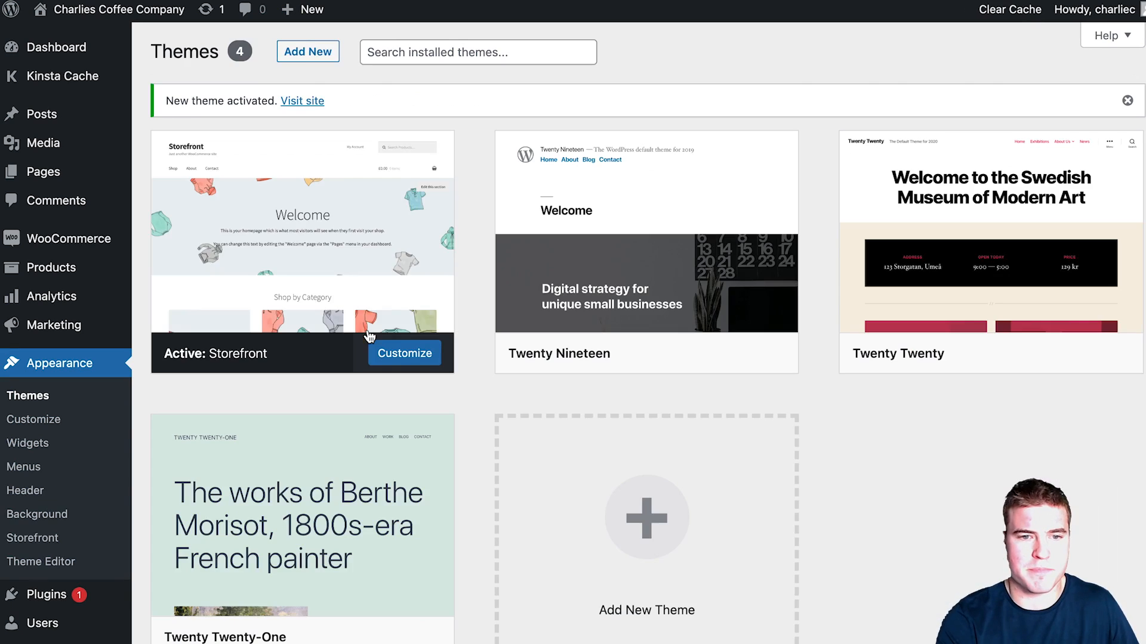
click(401, 354)
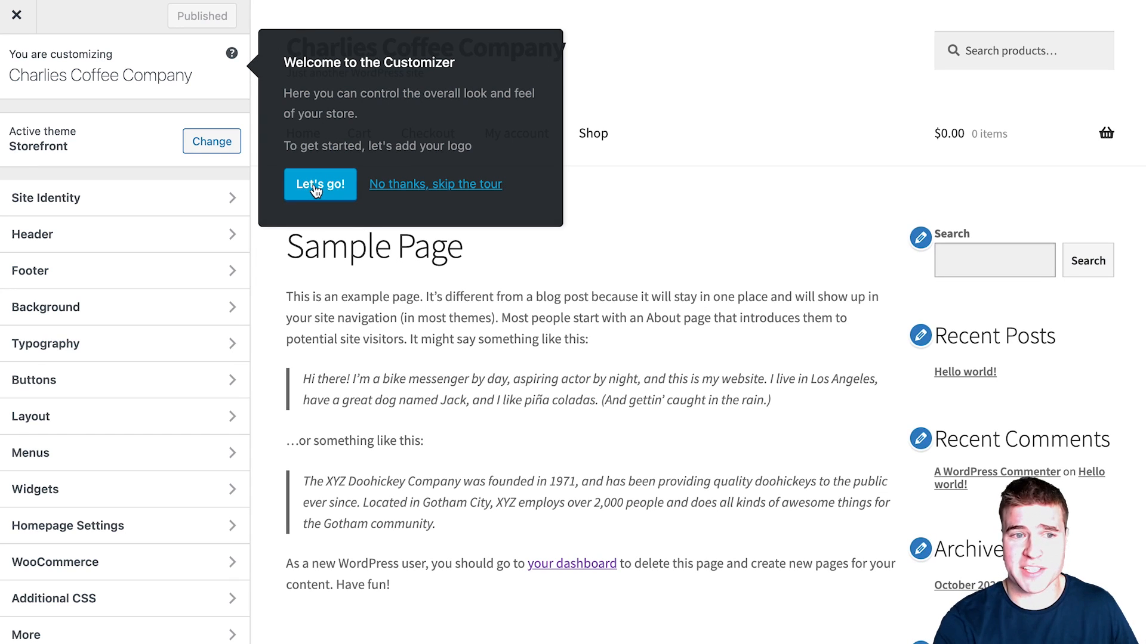
click(317, 190)
Step: Upload the three logo PNGs and set the 2000-pixel Charlie's Coffee image as the site logo
click(162, 206)
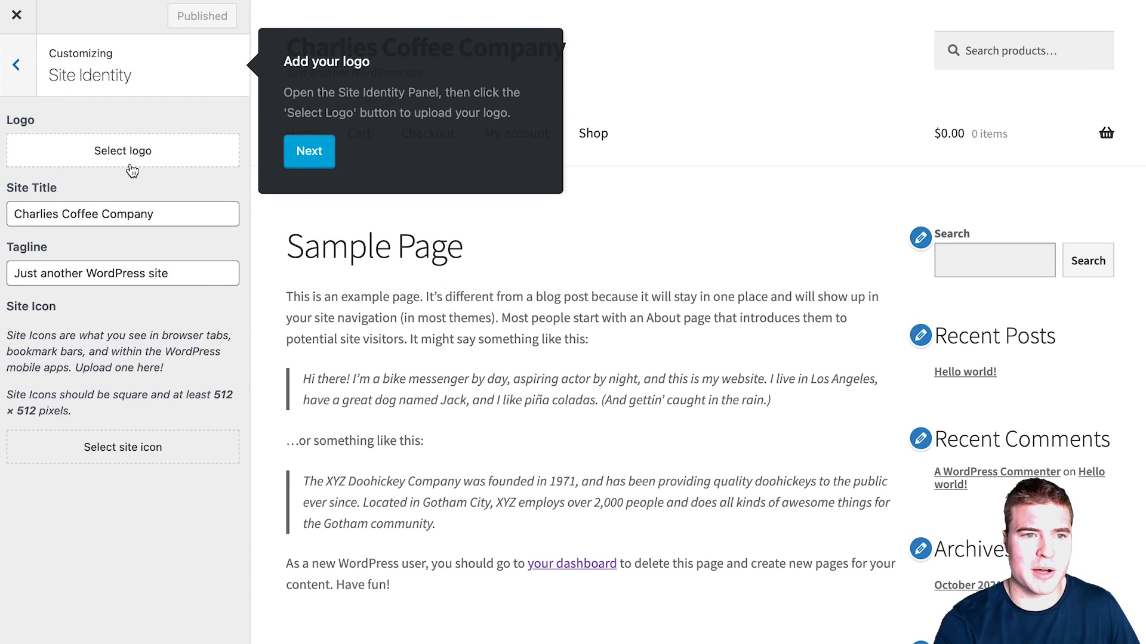
click(133, 157)
click(555, 380)
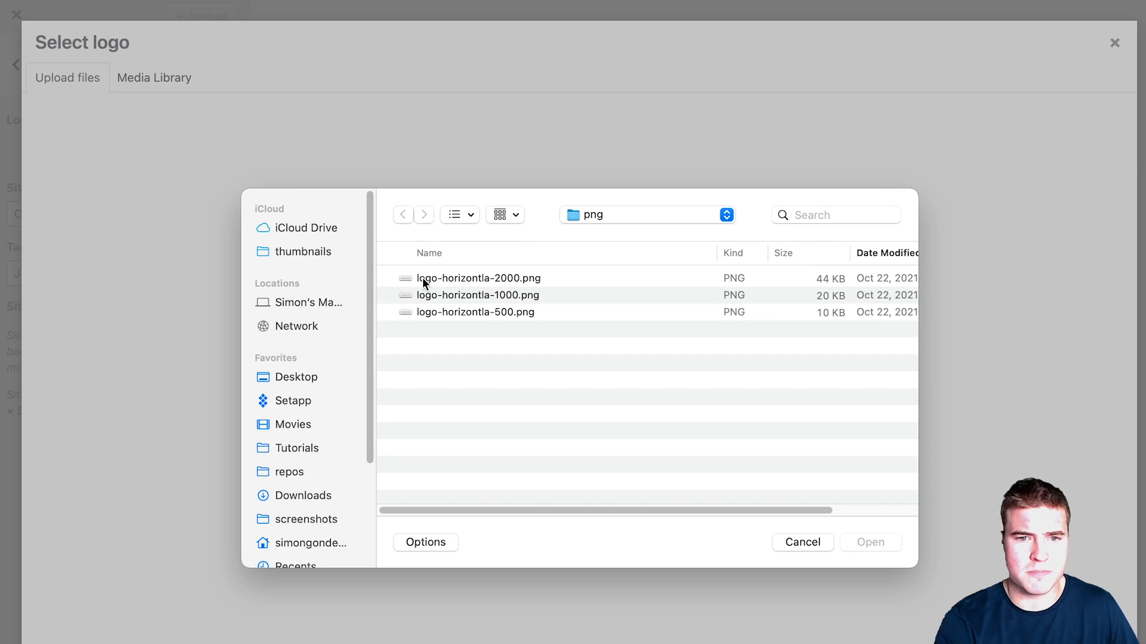
click(453, 278)
key(super+a)
key(Return)
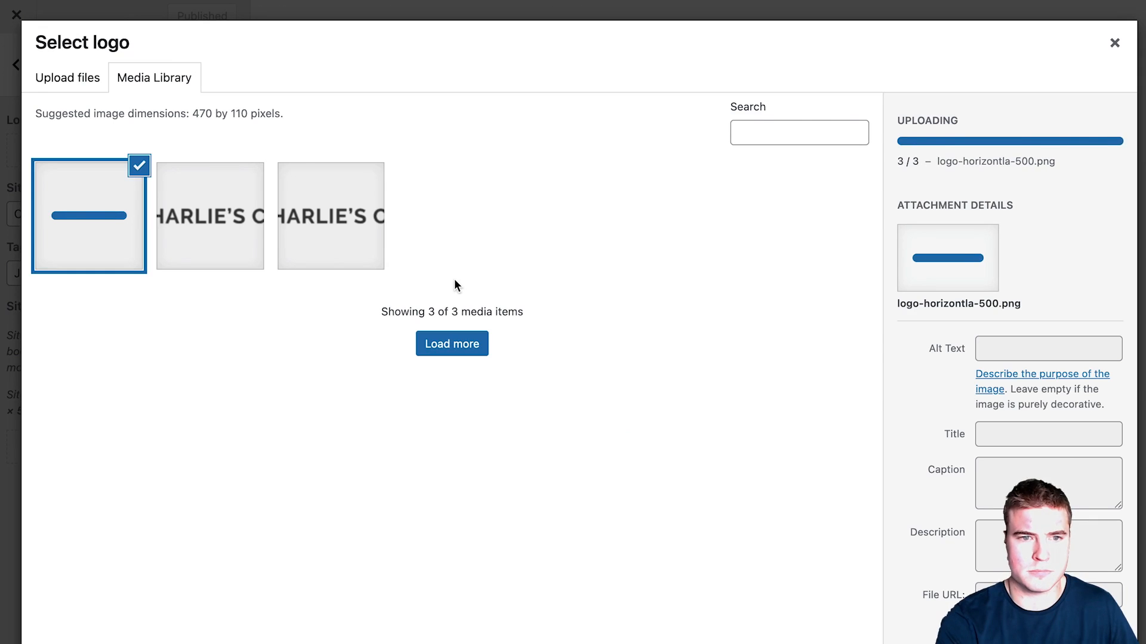
click(330, 251)
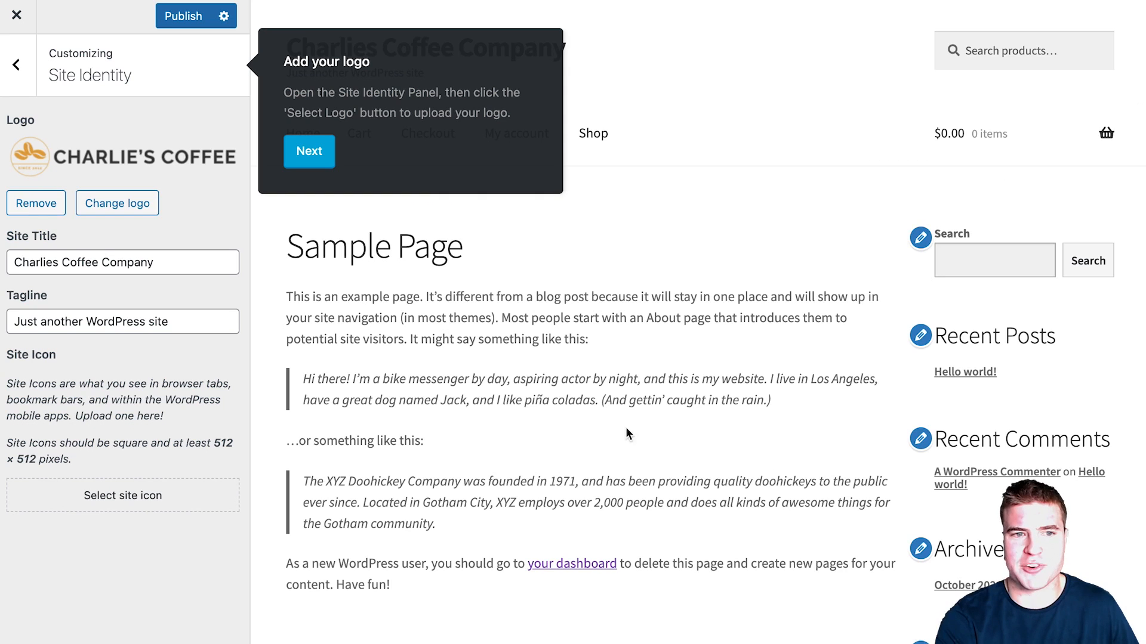
Step: Clear the tagline and trim the site title to 'Charlies Coffee'
triple_click(191, 315)
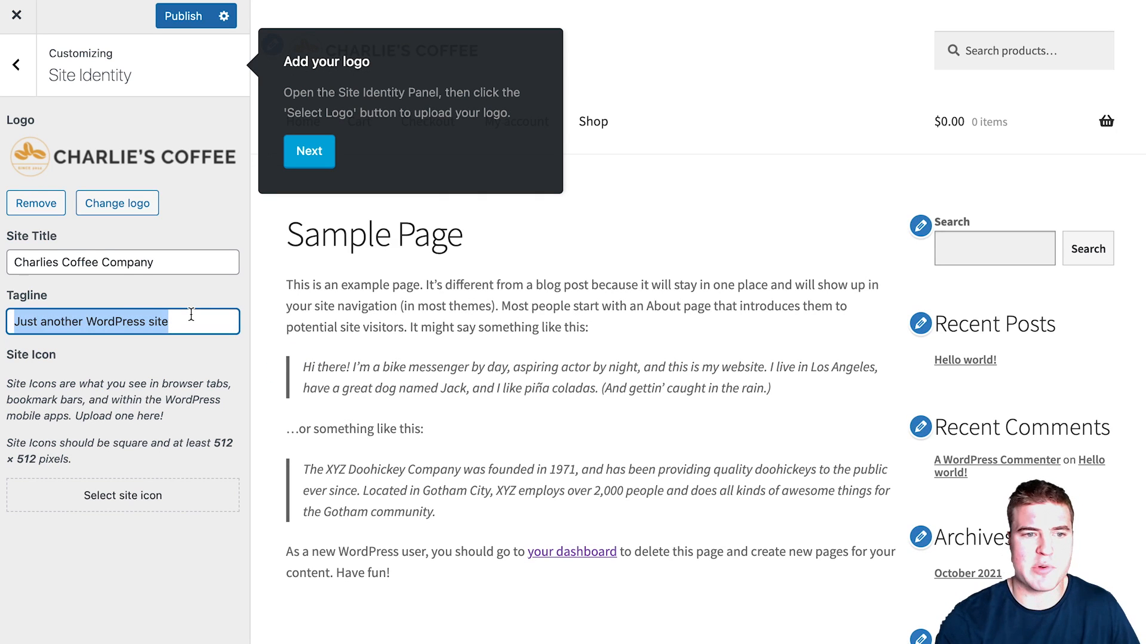
key(BackSpace)
click(115, 263)
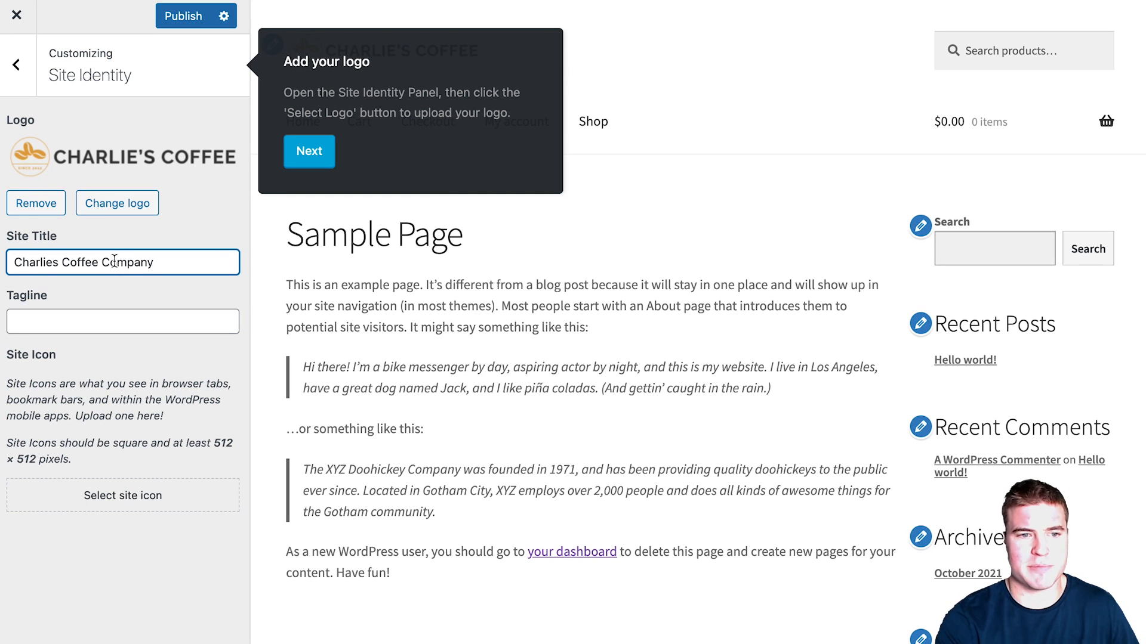
double_click(121, 263)
key(BackSpace)
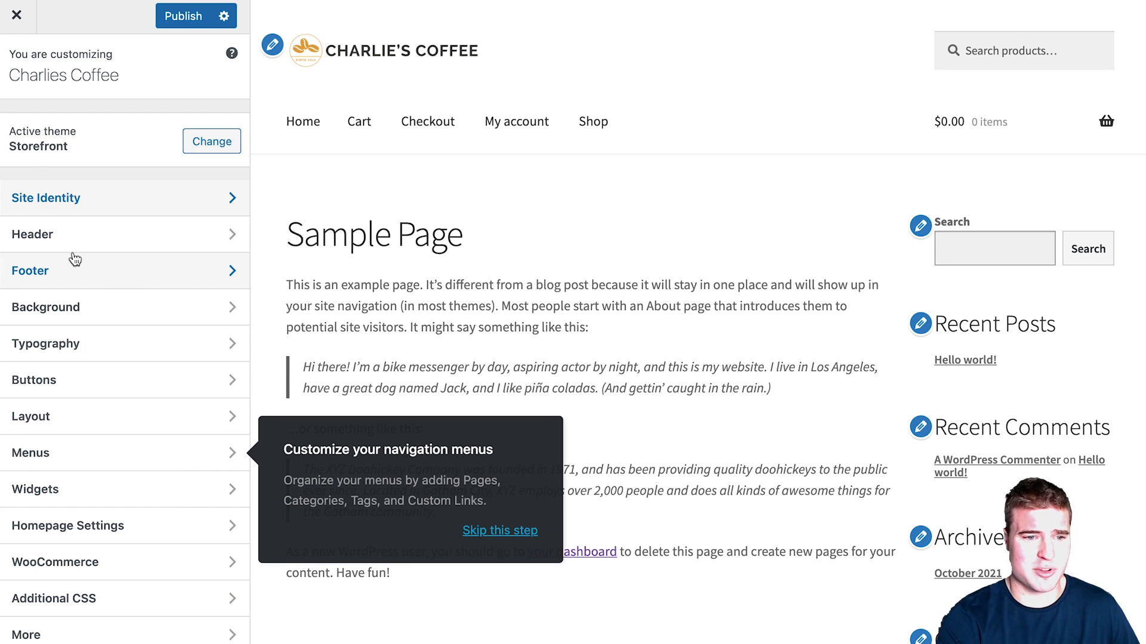
Step: In the Sidebar widget area, remove the Search, Recent Posts heading, posts list and Recent Comments heading blocks
click(123, 486)
click(152, 137)
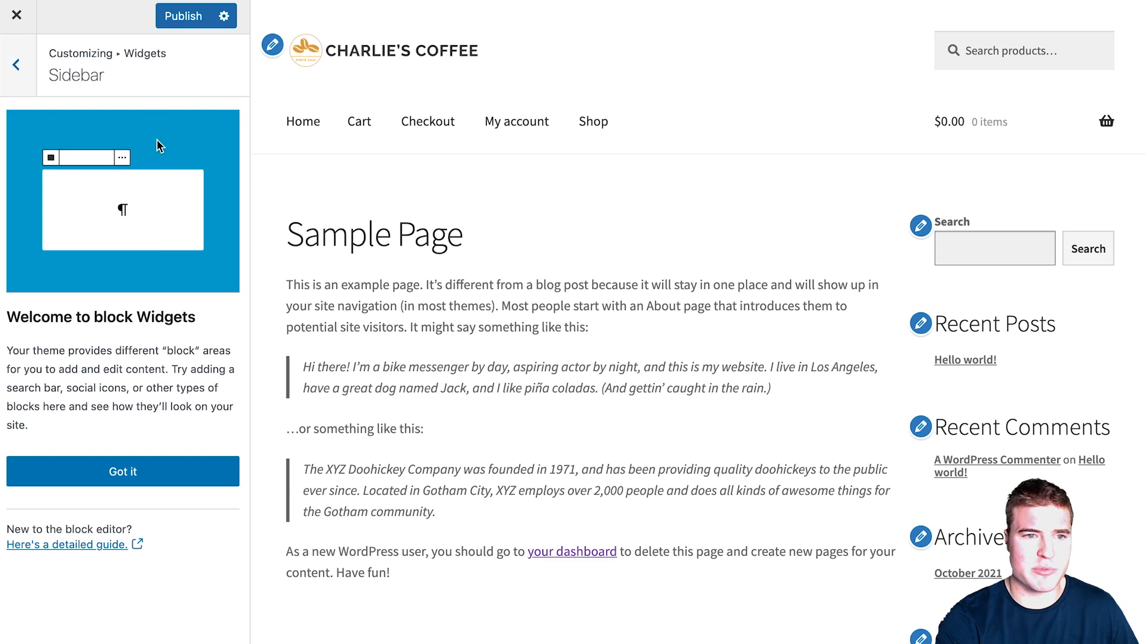
click(135, 473)
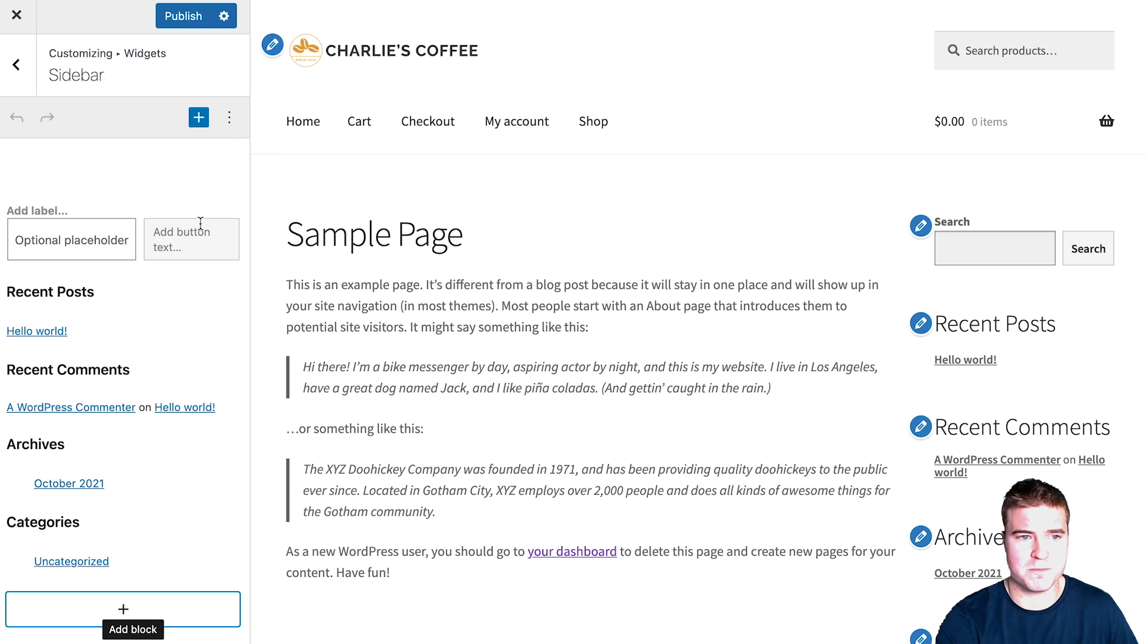
click(201, 222)
click(407, 173)
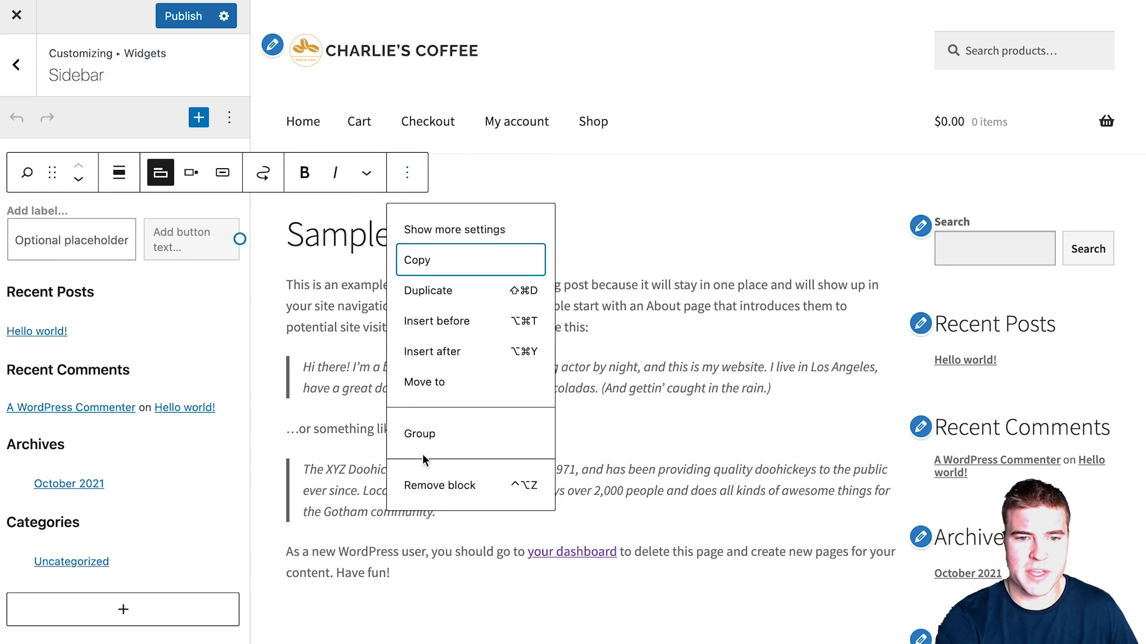
click(410, 474)
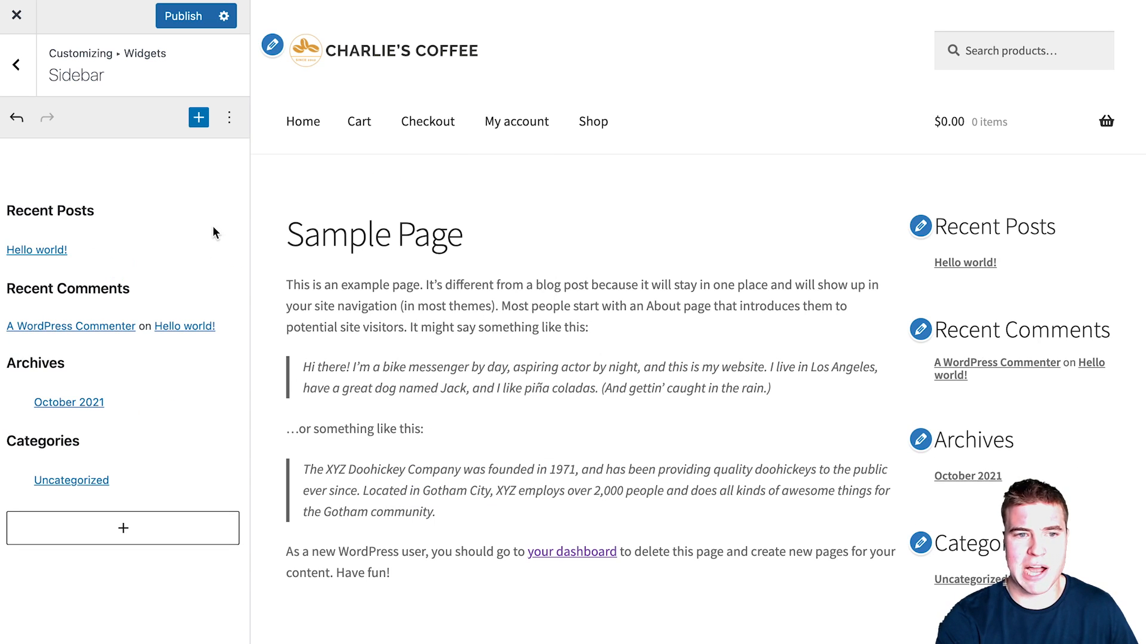
click(108, 210)
click(414, 172)
click(440, 516)
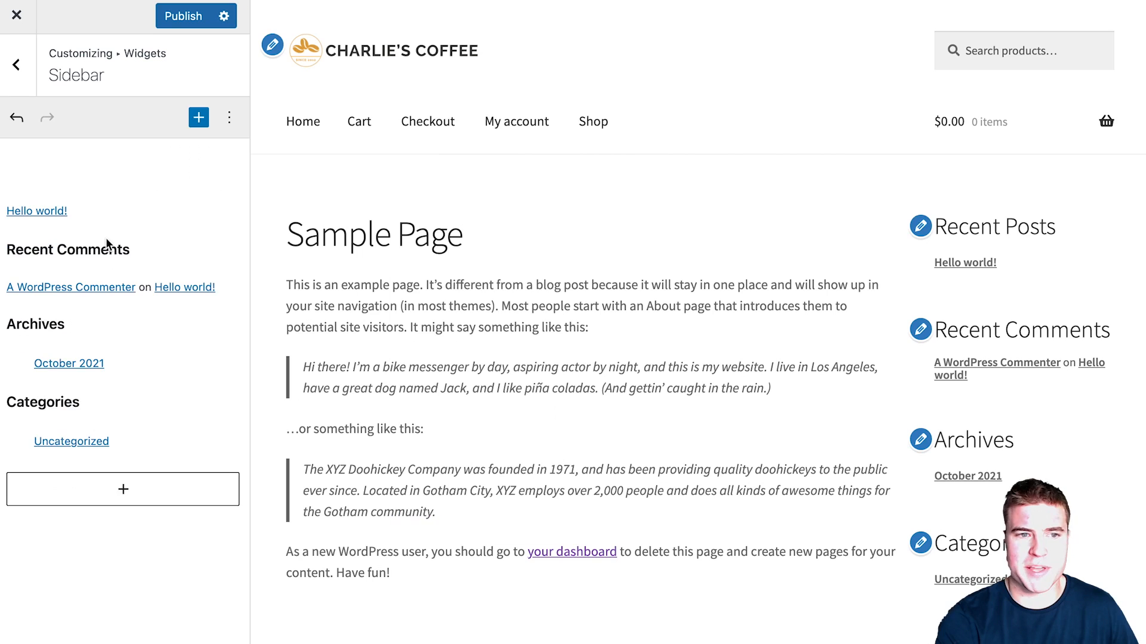
click(236, 211)
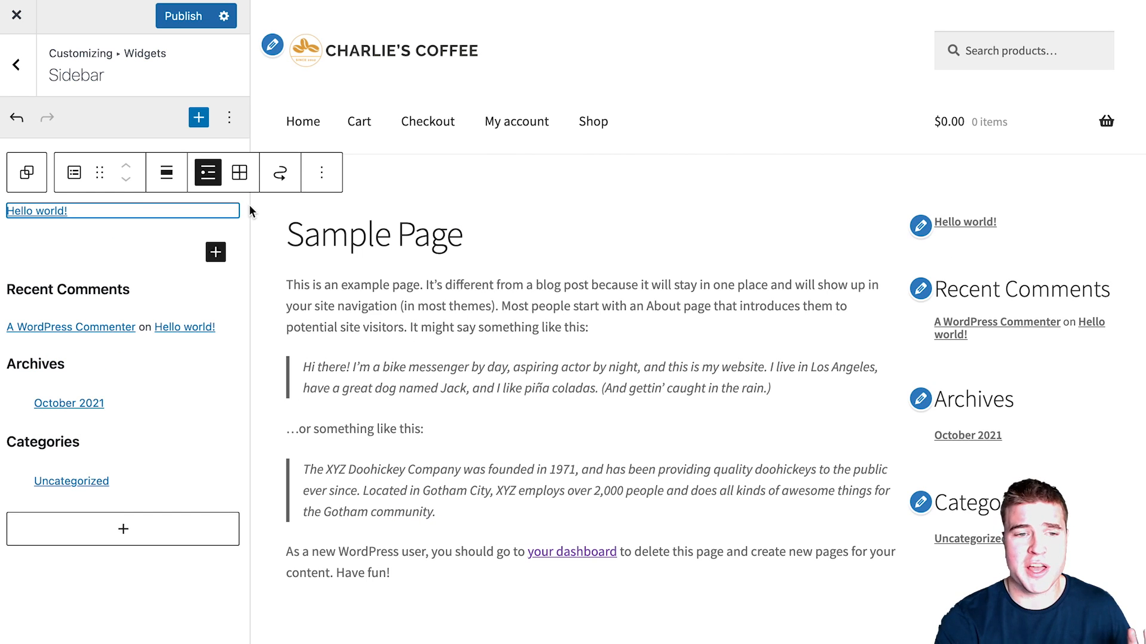
click(321, 173)
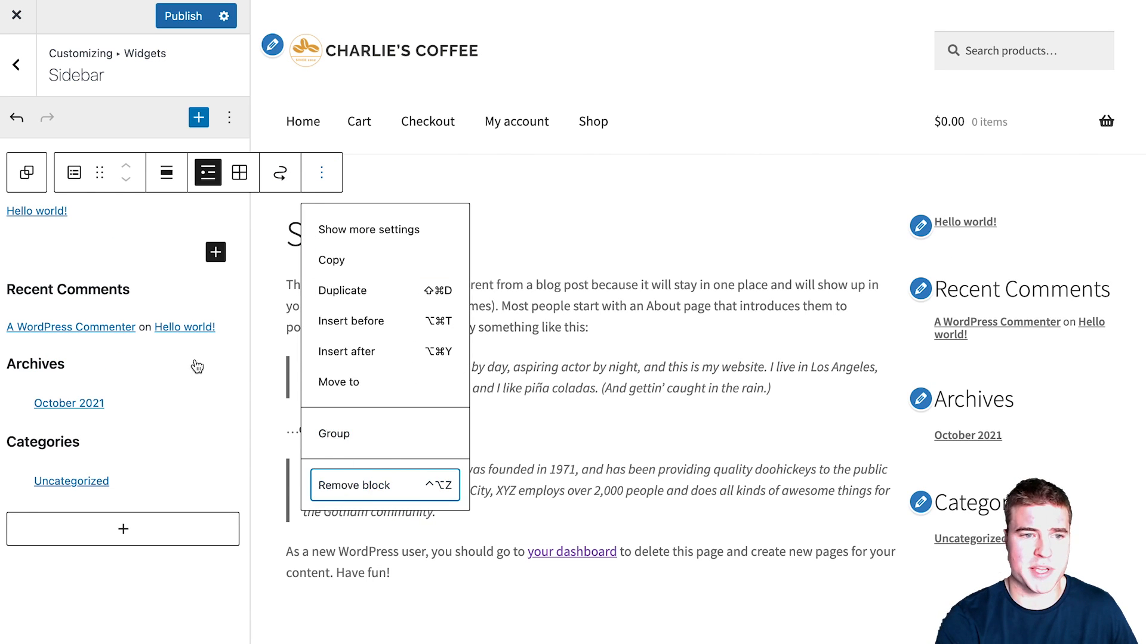
click(354, 485)
click(128, 266)
click(412, 231)
click(440, 574)
Step: Remove the remaining Archives, Categories, comments and leftover blocks, then publish the empty sidebar
click(179, 343)
click(179, 382)
click(413, 344)
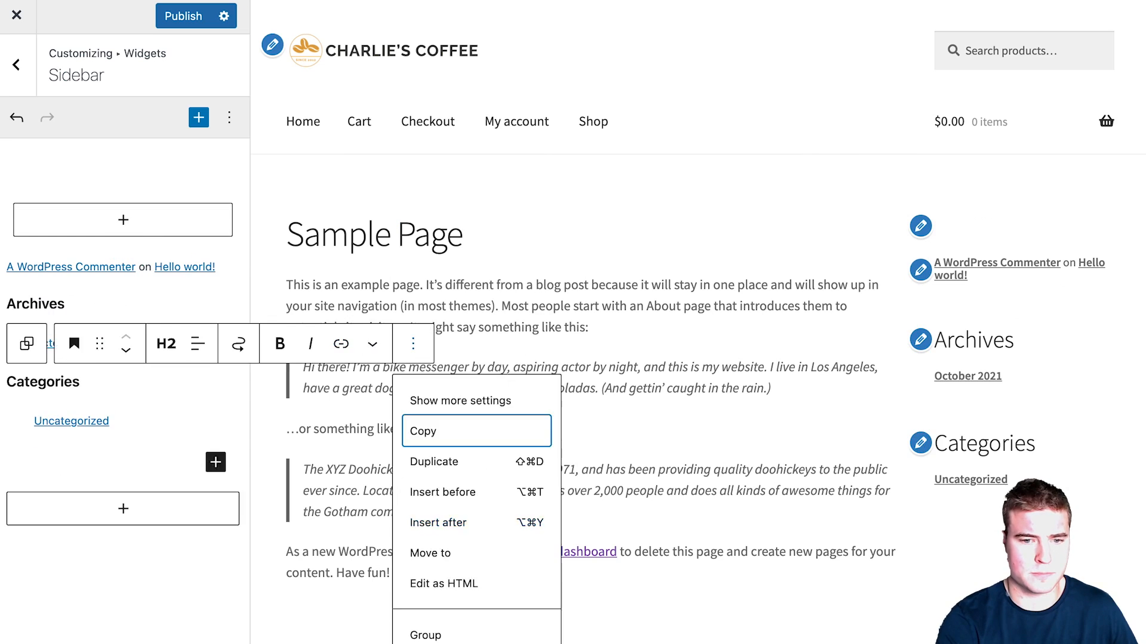
click(179, 304)
click(413, 265)
click(439, 609)
click(203, 230)
click(230, 543)
click(172, 307)
click(203, 269)
click(231, 582)
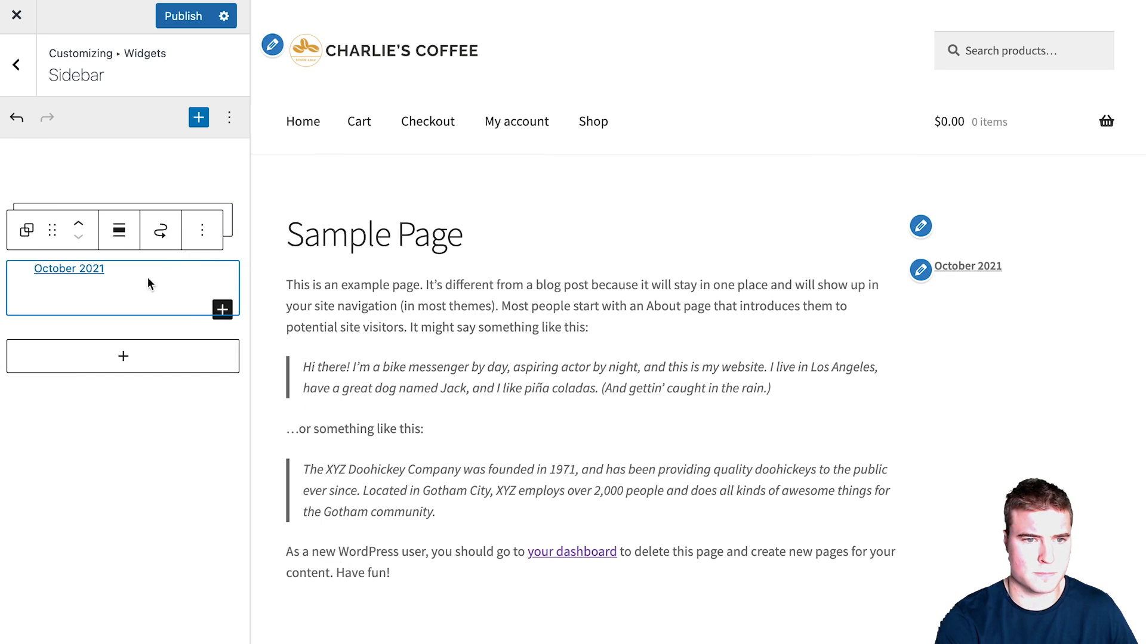
click(202, 231)
click(230, 546)
click(150, 172)
click(179, 434)
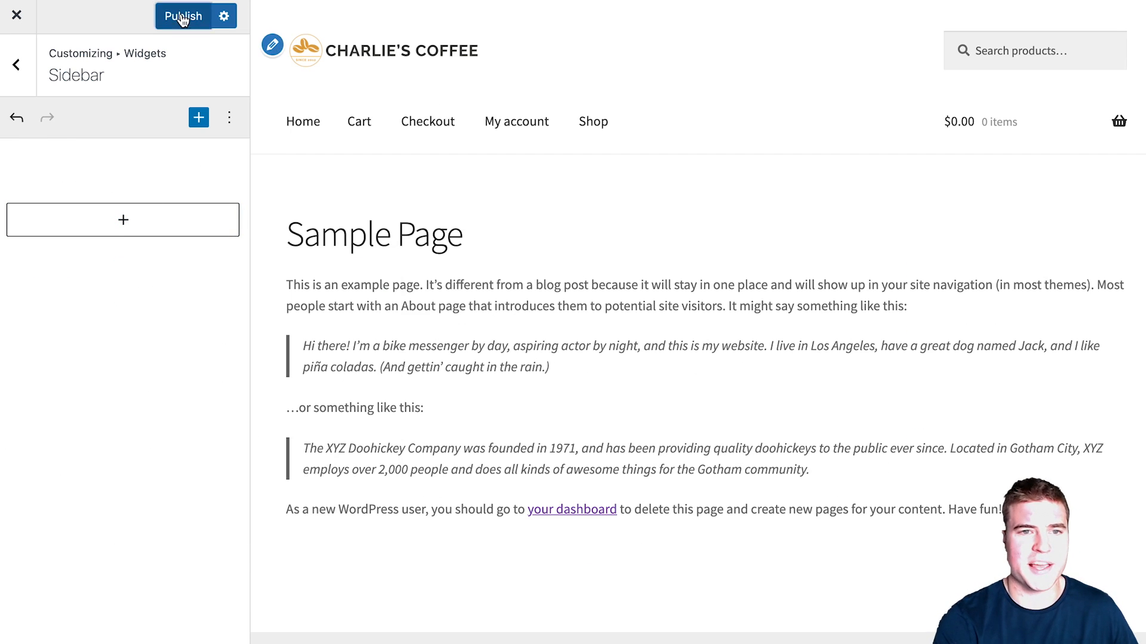
click(183, 18)
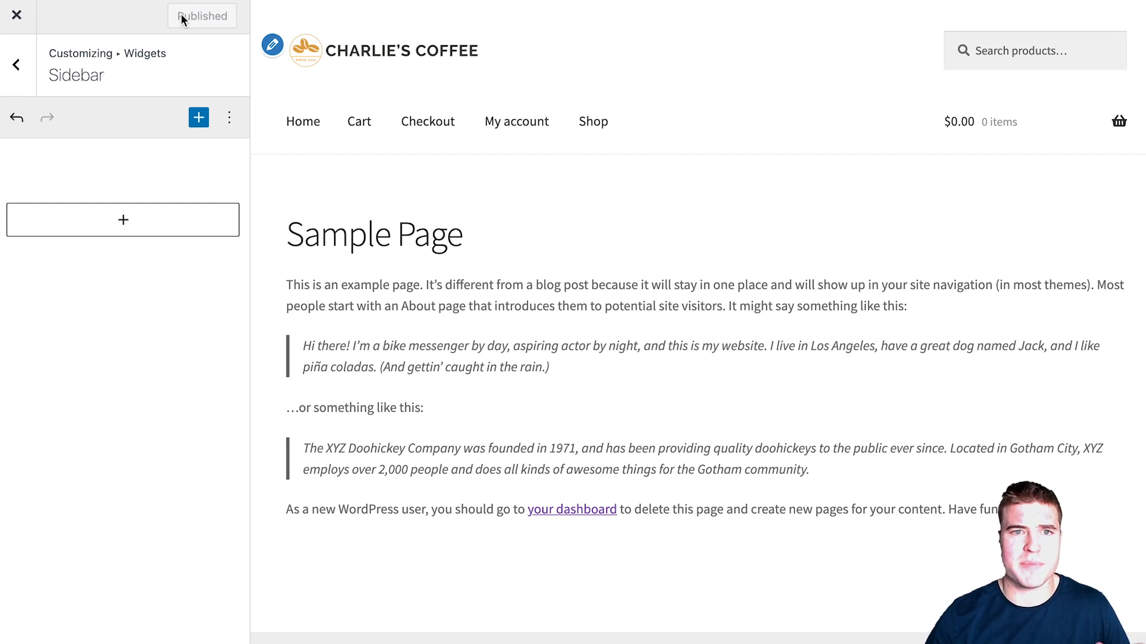
click(15, 15)
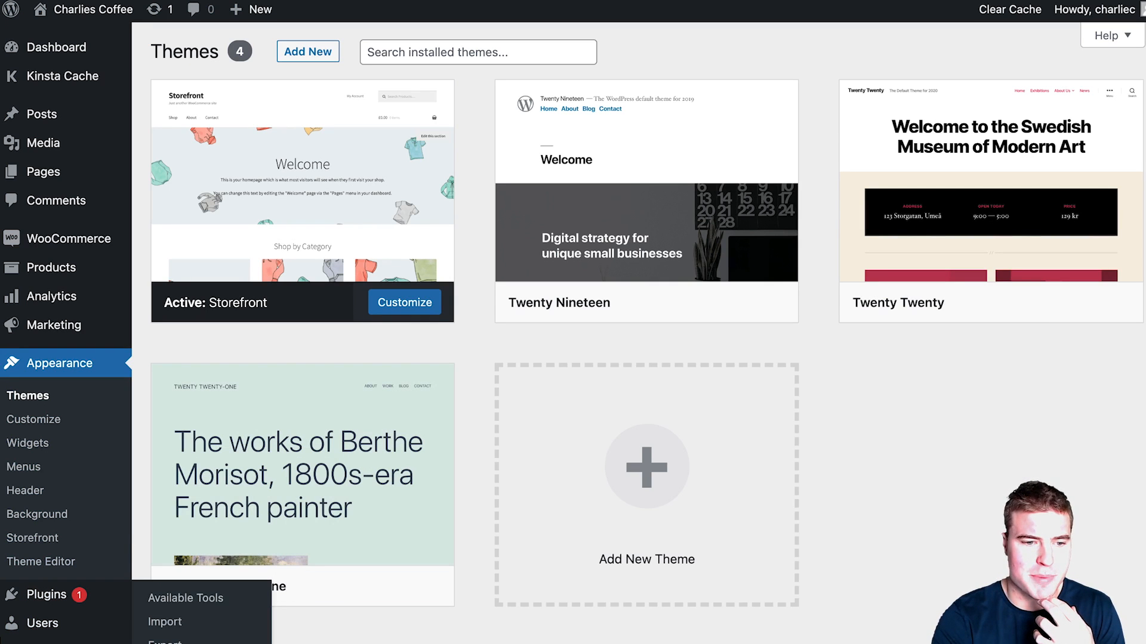
Step: Set the Reading Settings homepage to the Shop page and save the change
click(157, 640)
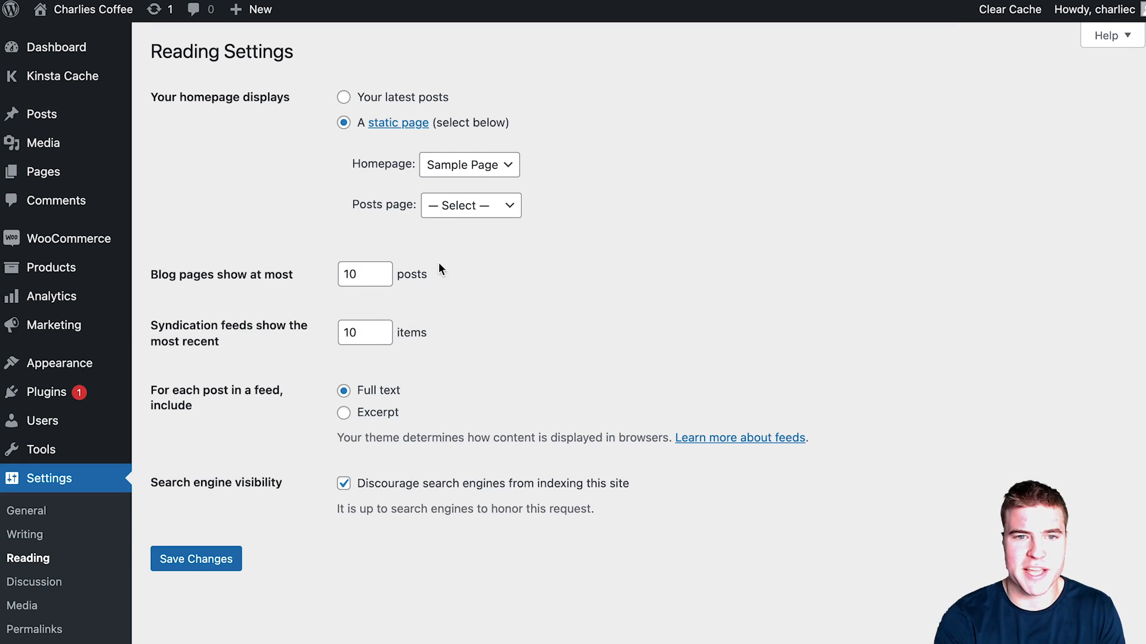
click(469, 165)
click(447, 184)
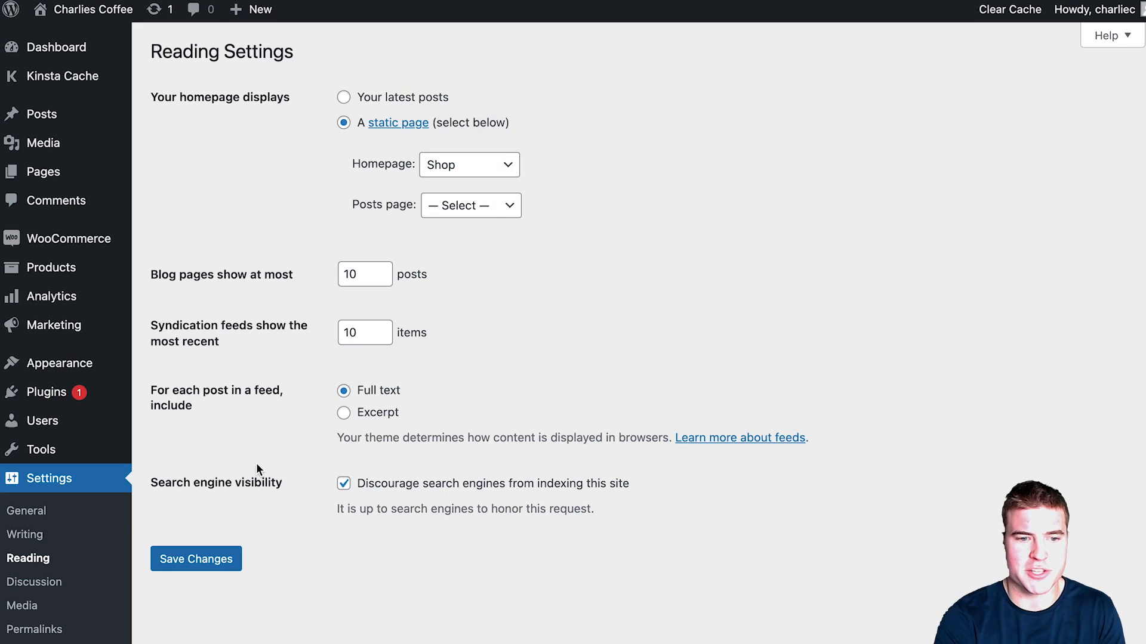
click(212, 568)
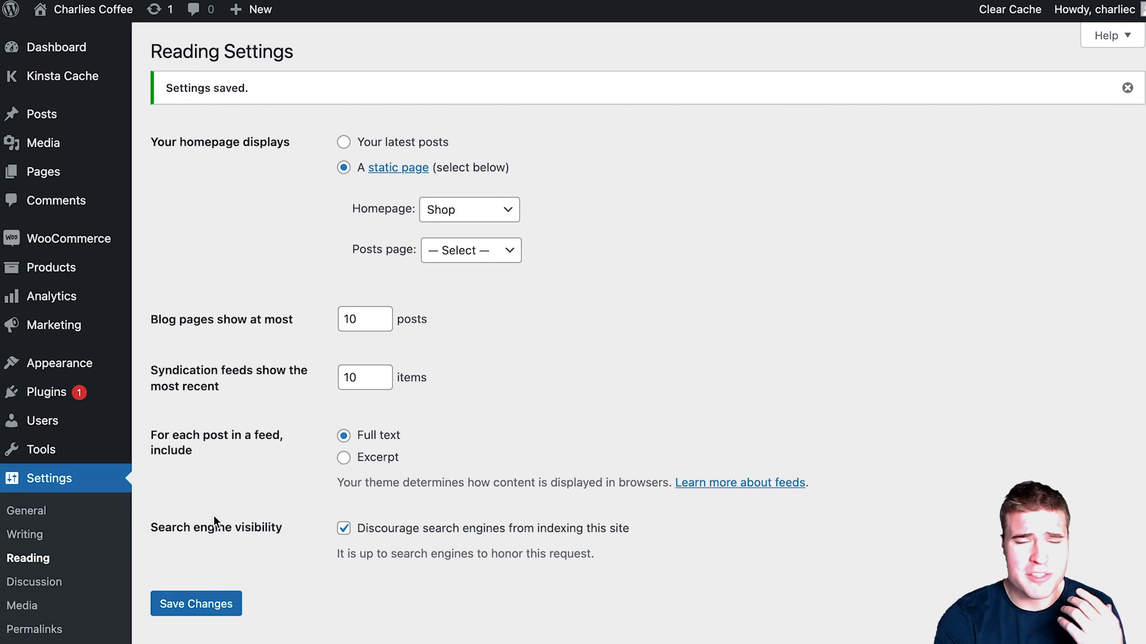
click(92, 396)
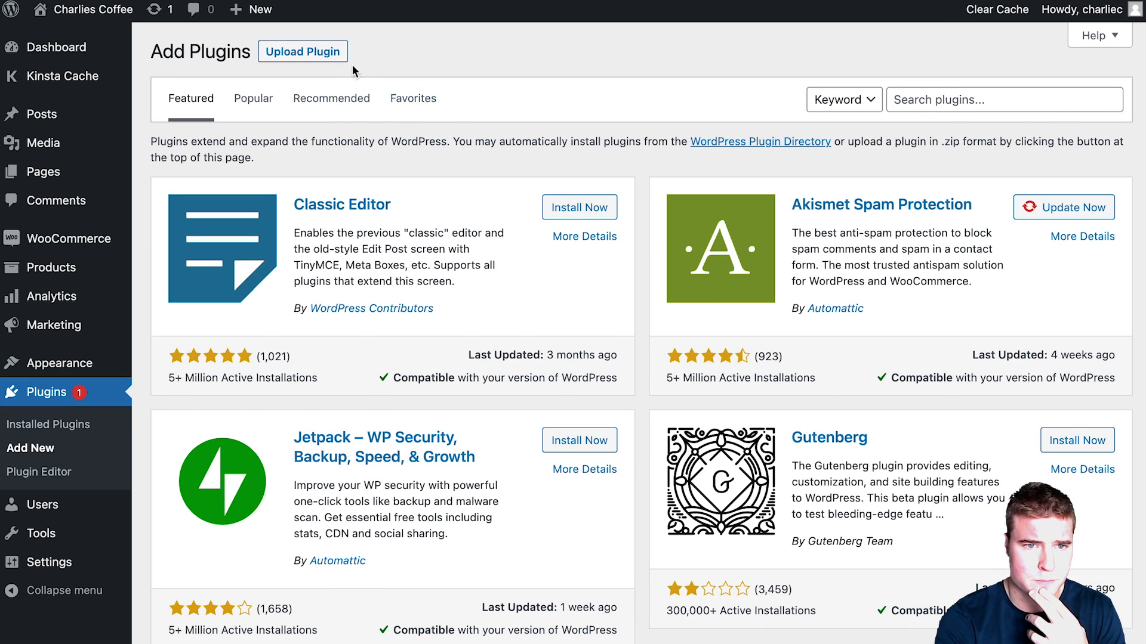
Step: Upload woocommerce-subscriptions-3.1.6.zip as a plugin, install it, and activate it
click(344, 60)
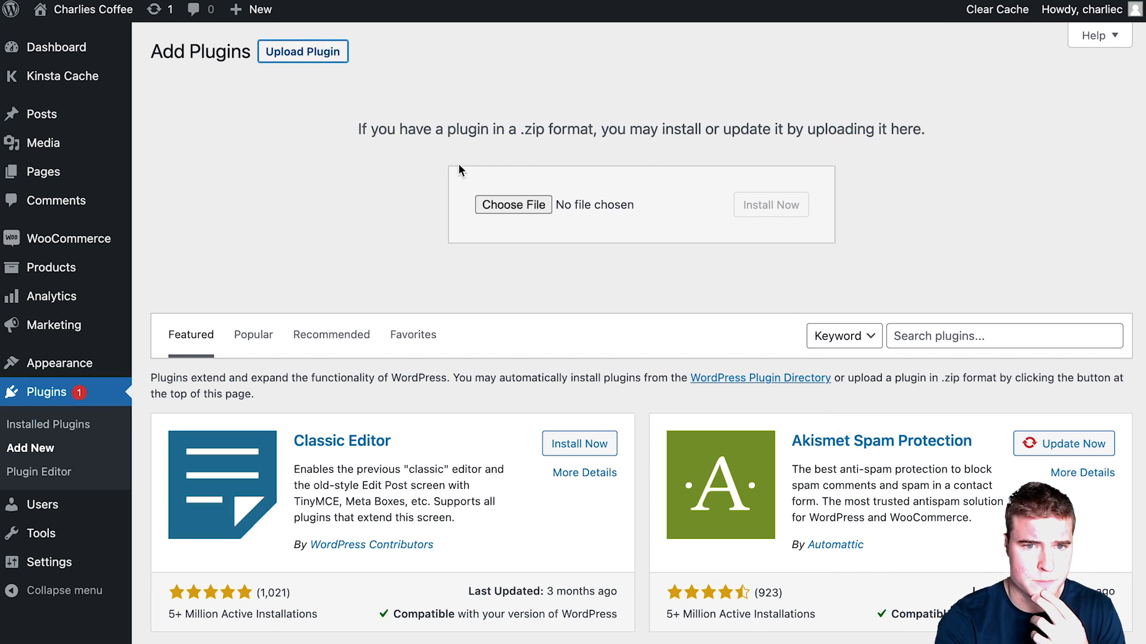
click(493, 205)
click(451, 277)
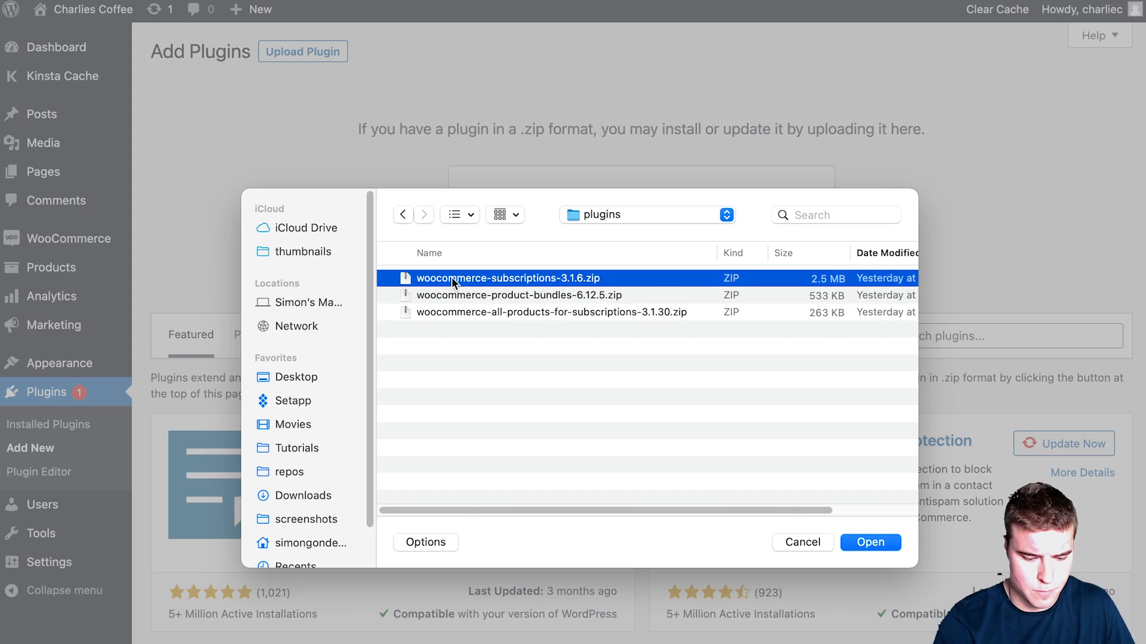
double_click(451, 277)
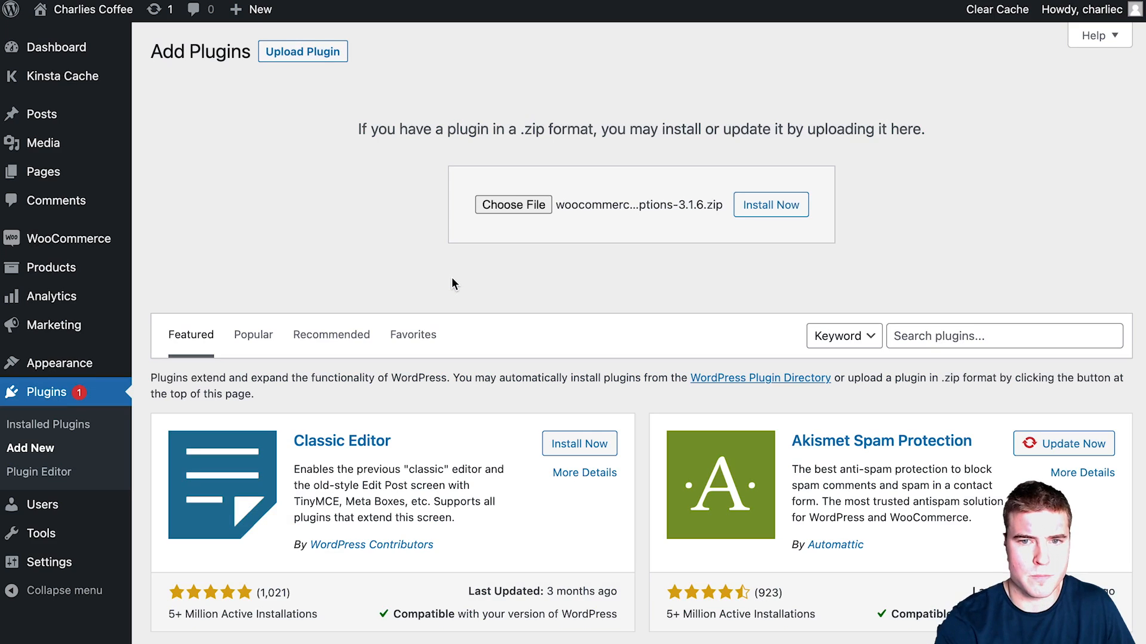
click(770, 206)
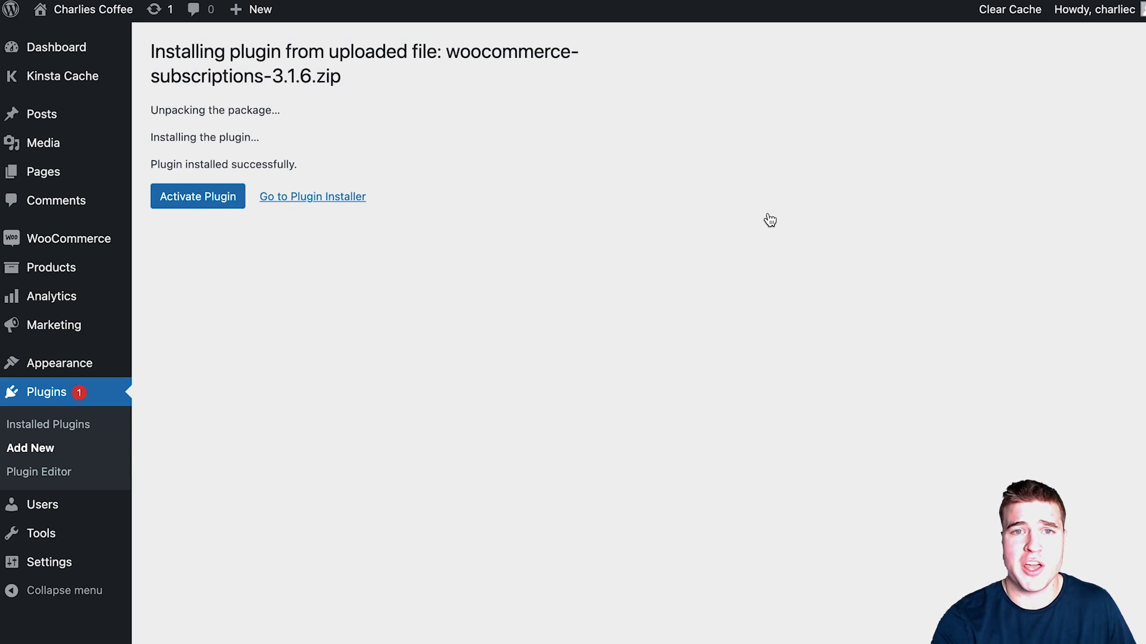
click(219, 196)
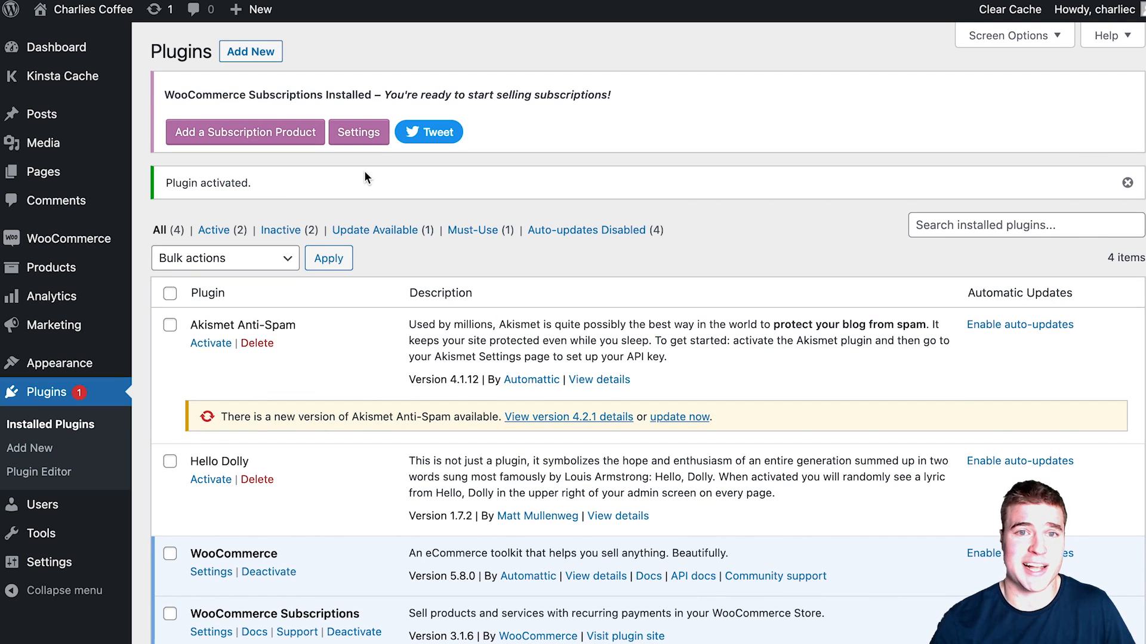
Step: Upload and activate the All Products For Subscriptions and Product Bundles plugin zips
click(260, 52)
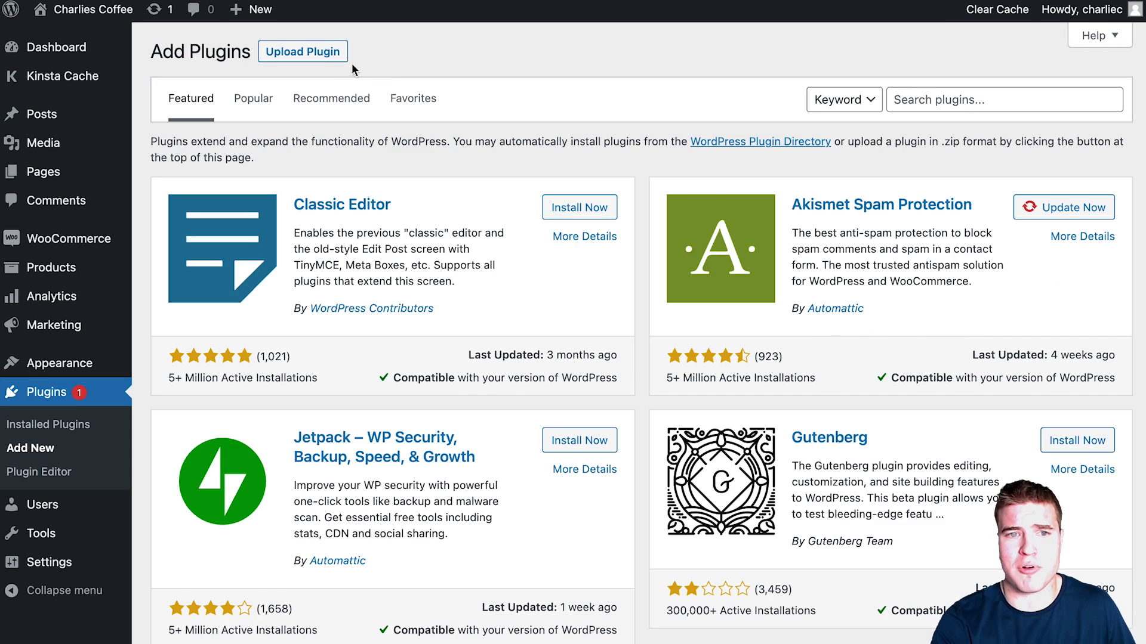
click(302, 52)
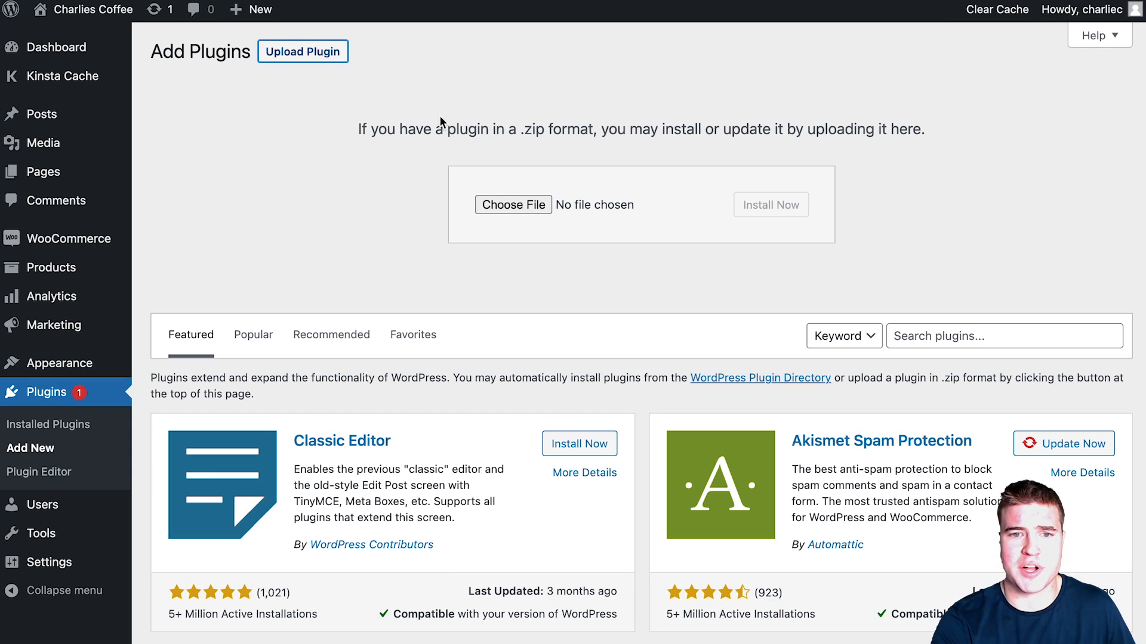
click(518, 211)
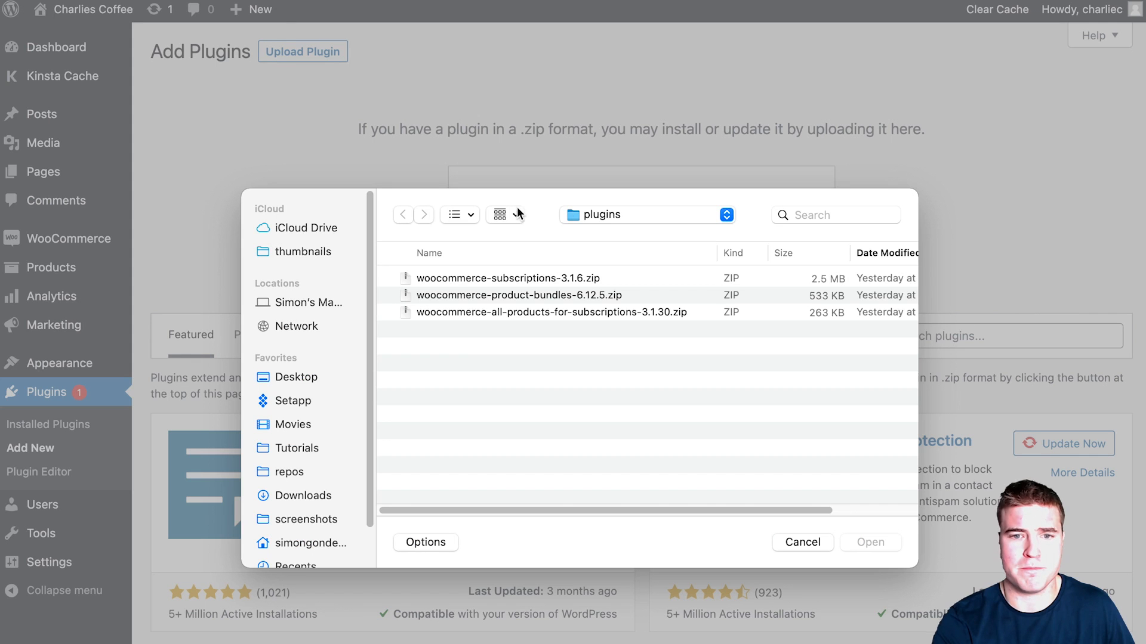
click(516, 312)
double_click(516, 312)
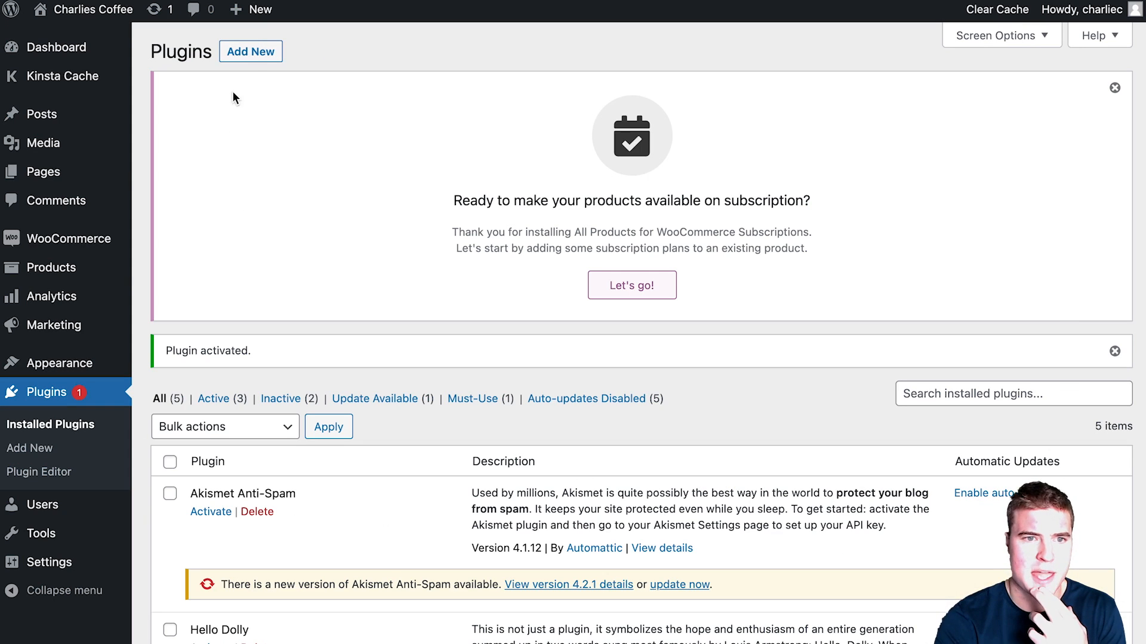
click(253, 53)
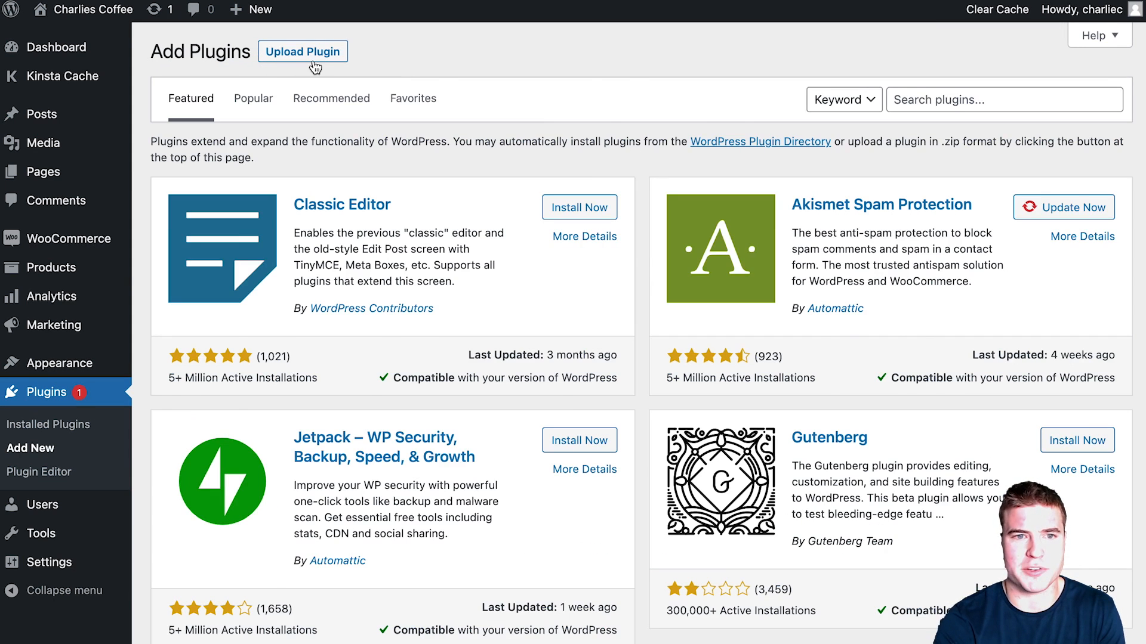
click(313, 62)
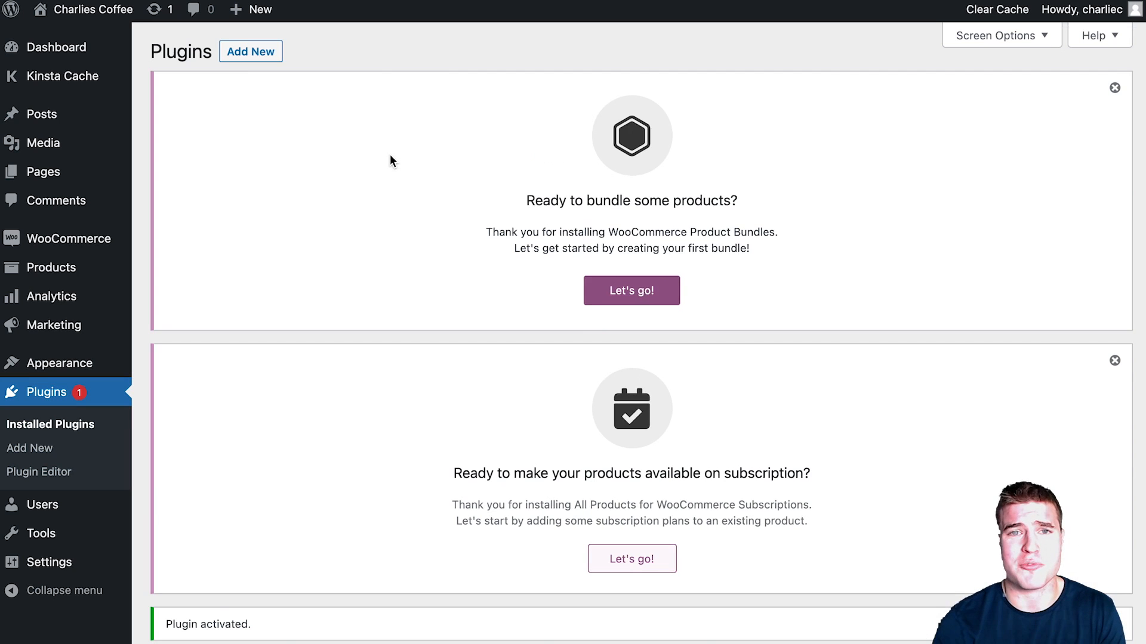
Step: Dismiss the Product Bundles and subscriptions welcome notices
click(1114, 89)
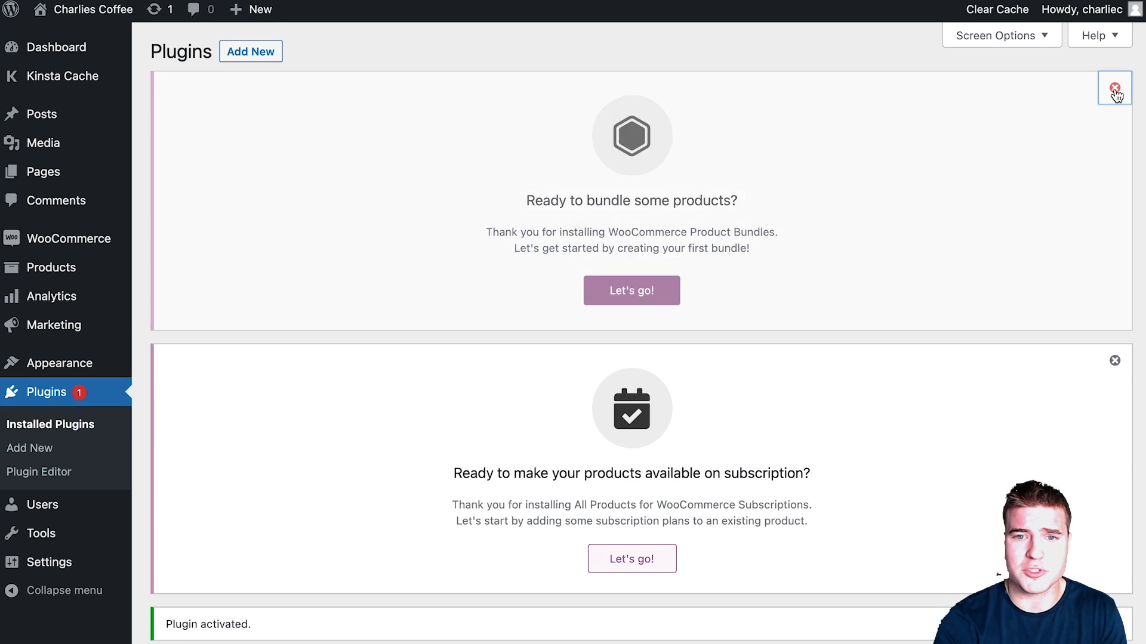
click(1117, 93)
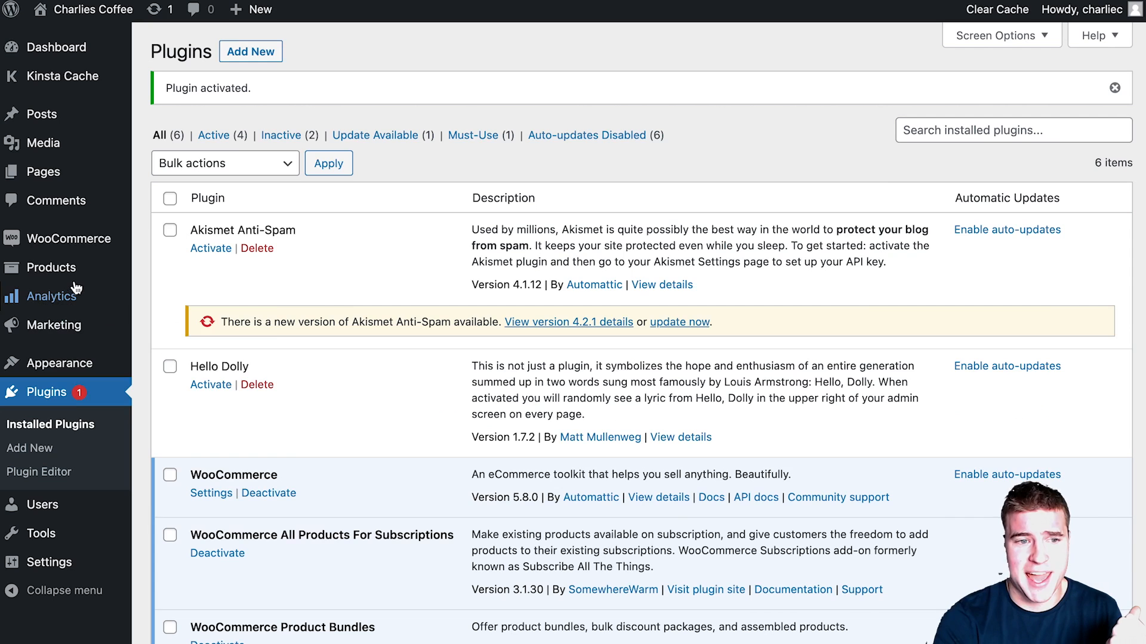
mouse_move(72, 282)
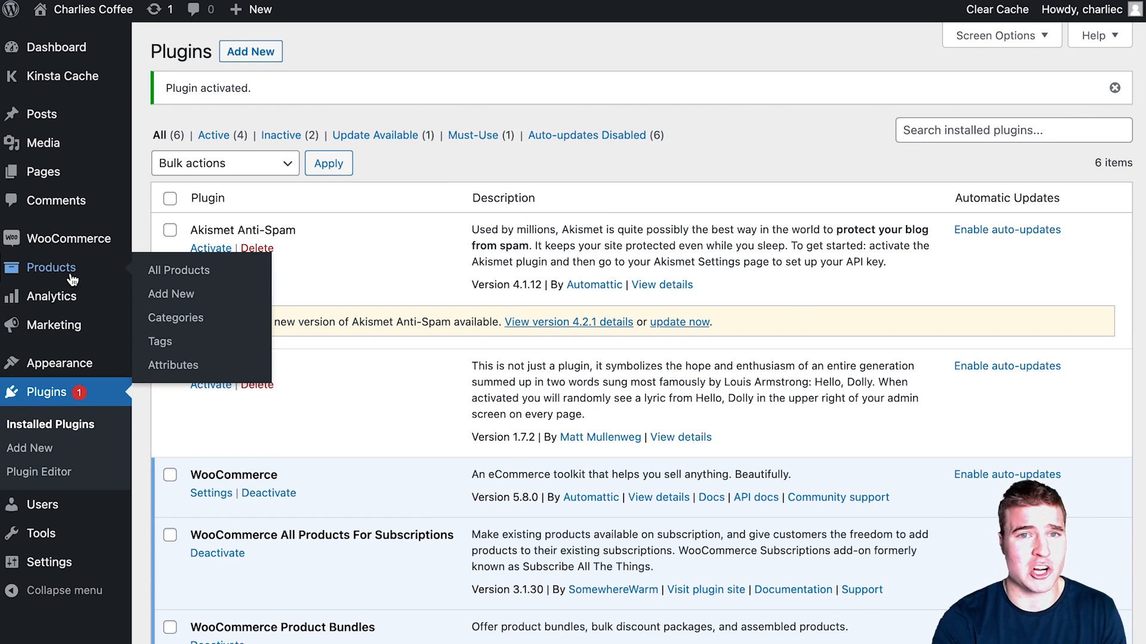
Step: Create a new product titled 'Light Roast' with the description 'Fair Trade Coffee'
click(72, 279)
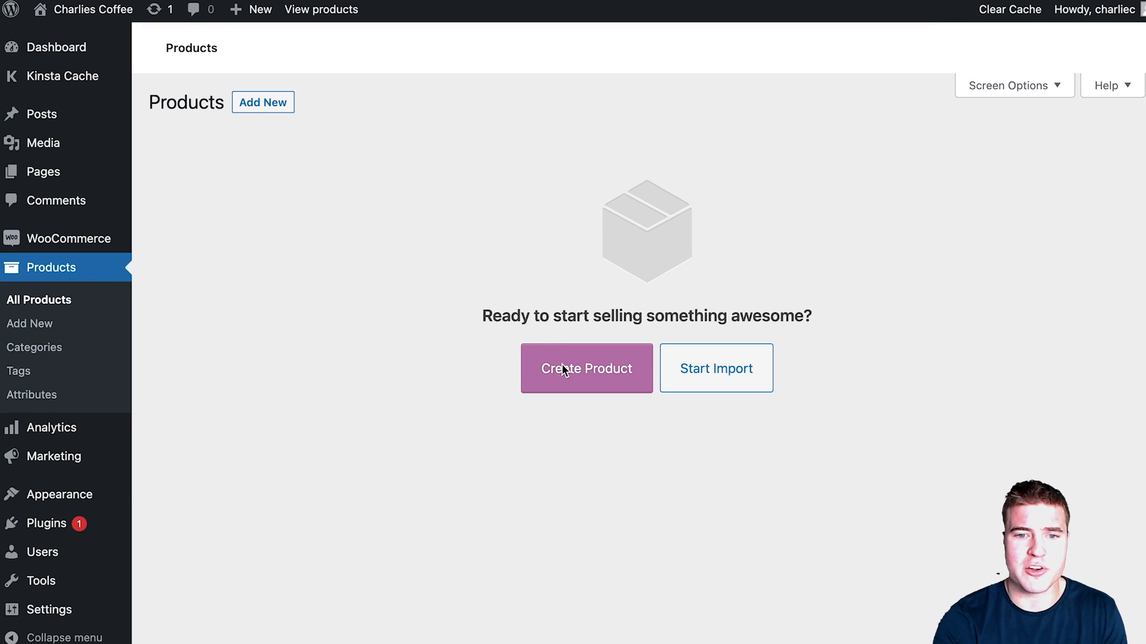
click(555, 389)
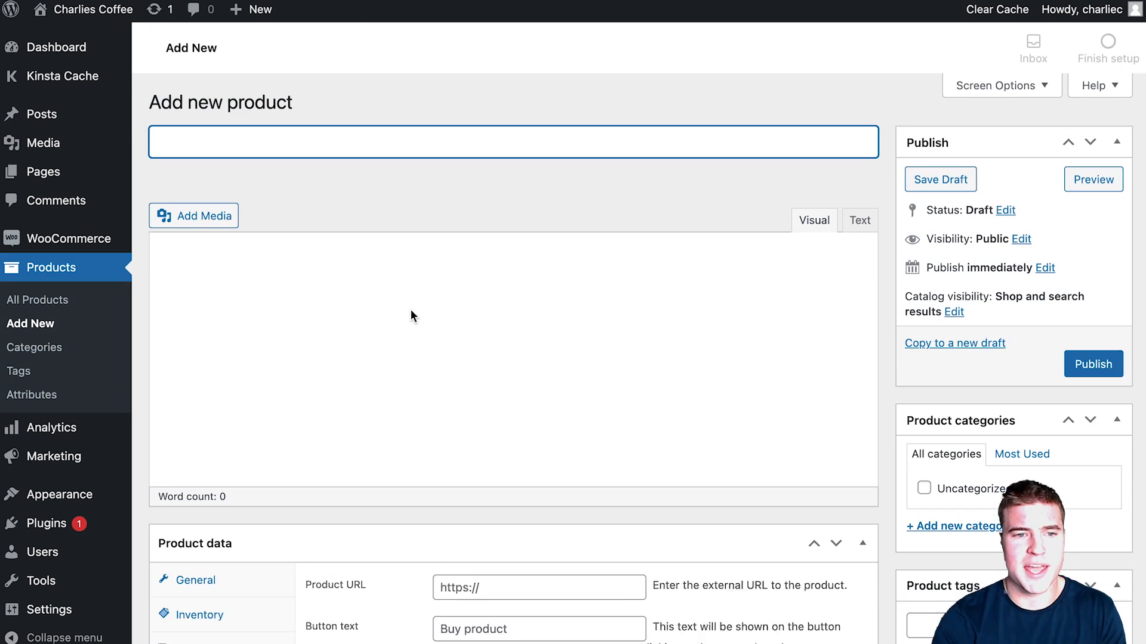
text(L)
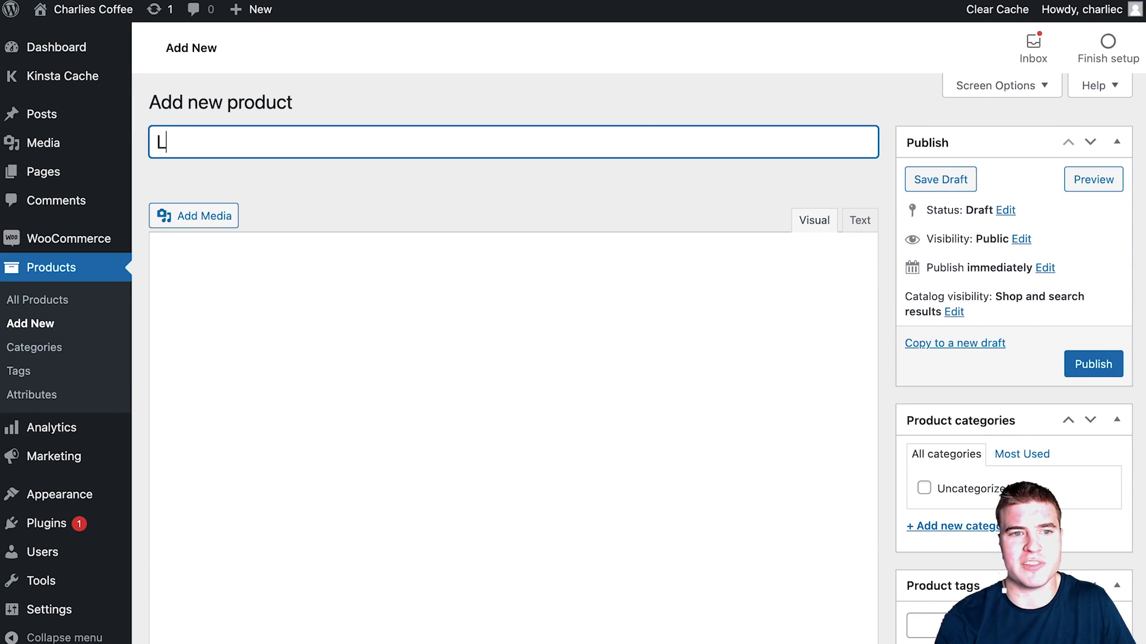
text(ight Roast)
click(403, 308)
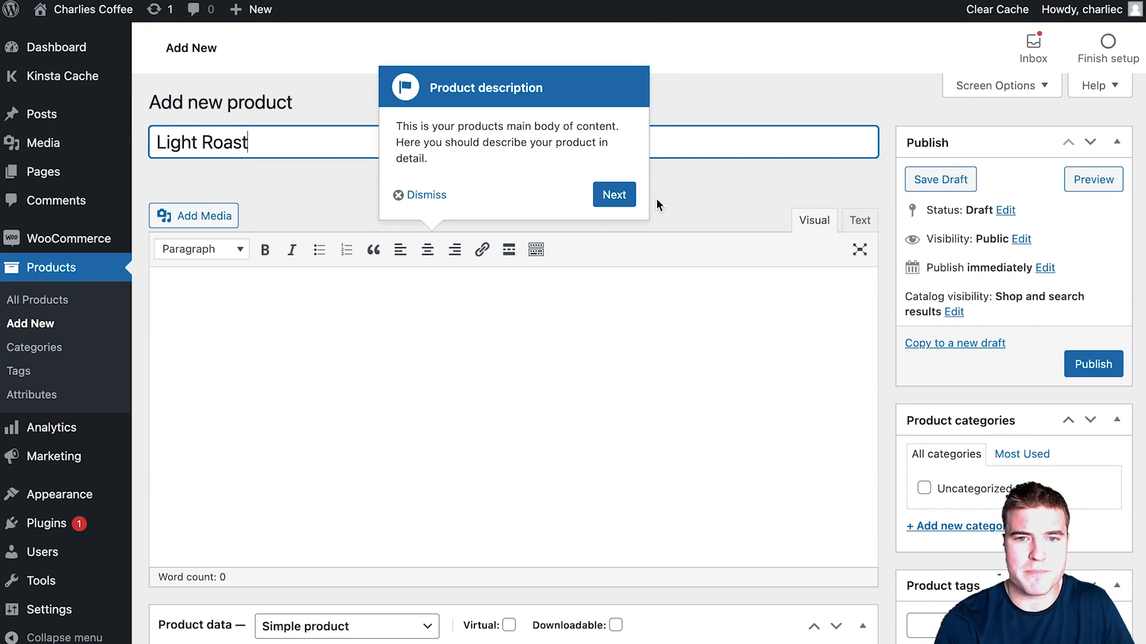
key(Tab)
click(465, 296)
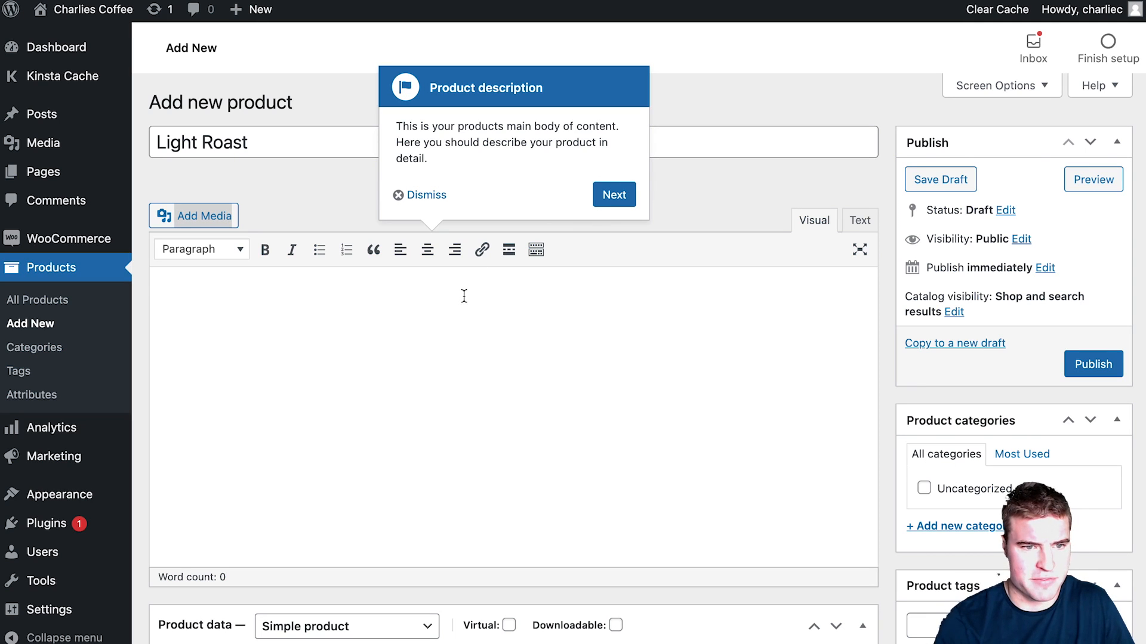
text(Fair Trade Coffee)
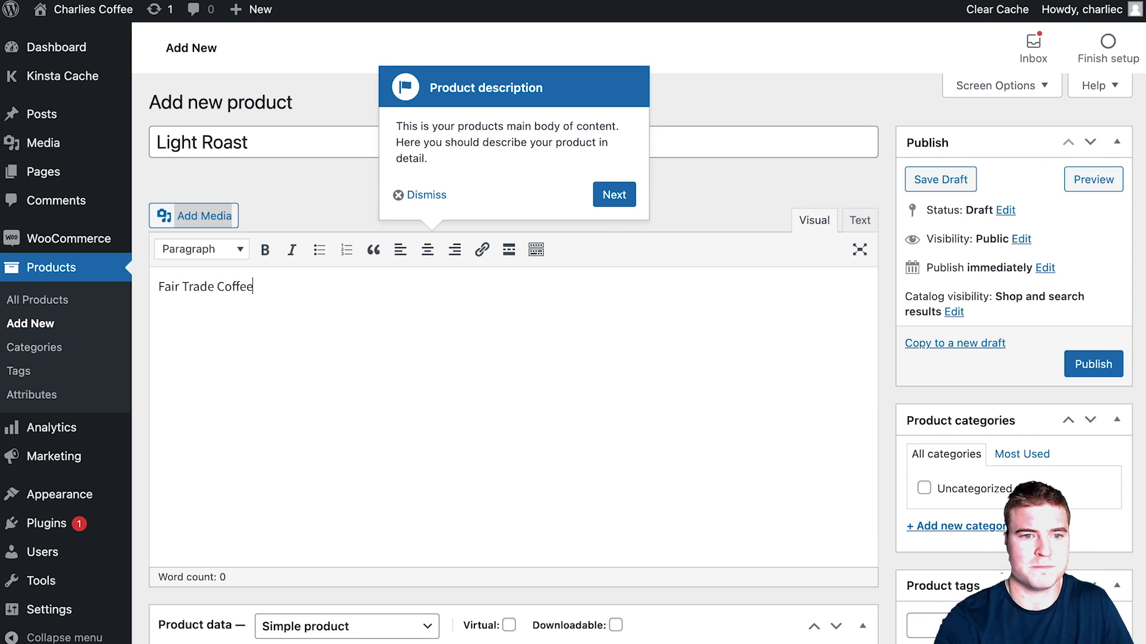
key(ctrl+a)
Step: Set the Light Roast regular price to 10.00
scroll(504, 453, down, 1)
click(491, 607)
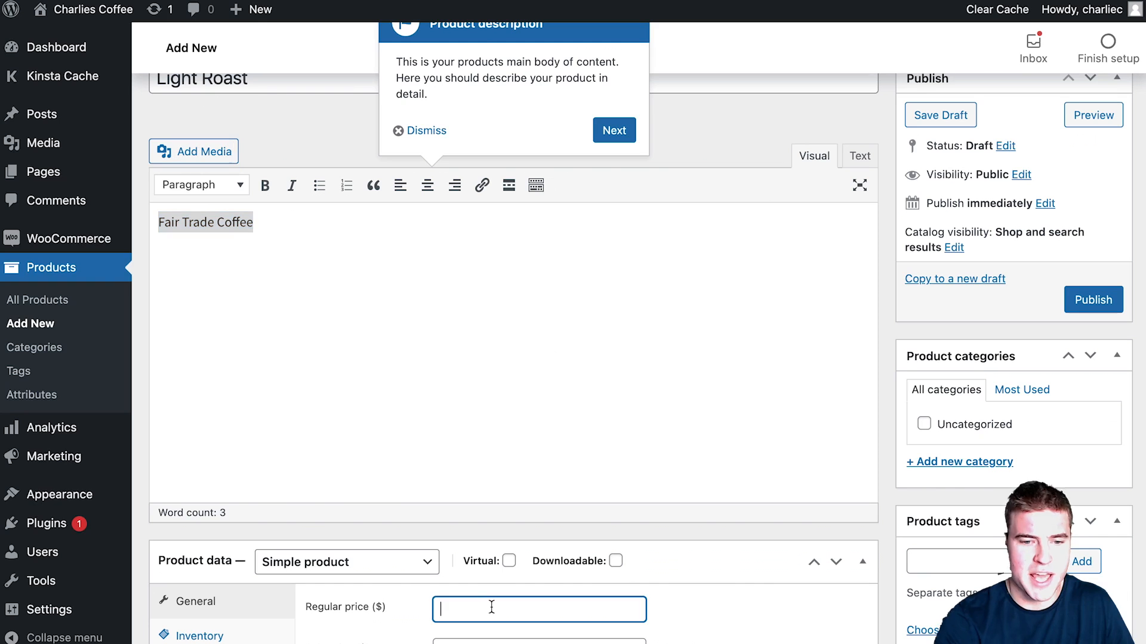
text(10)
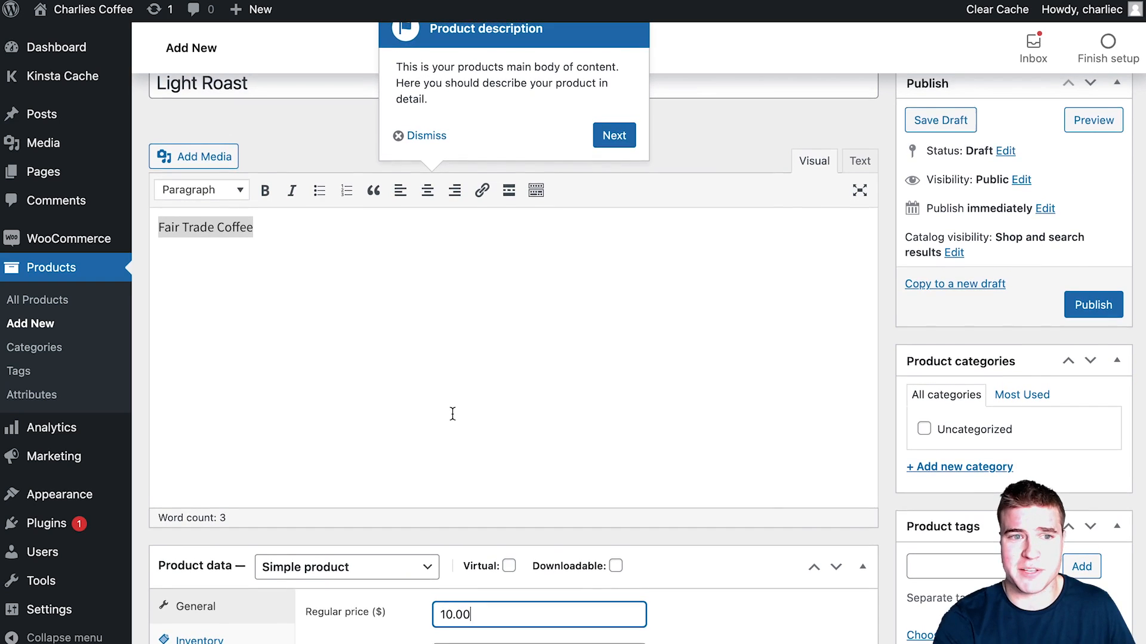
scroll(453, 419, down, 5)
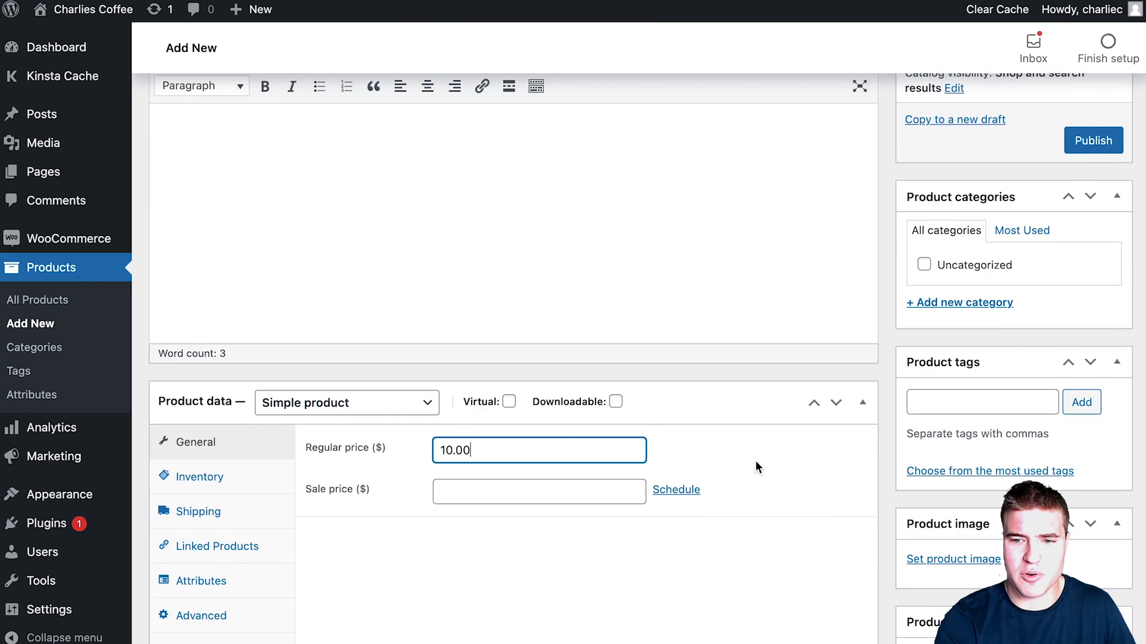
click(931, 570)
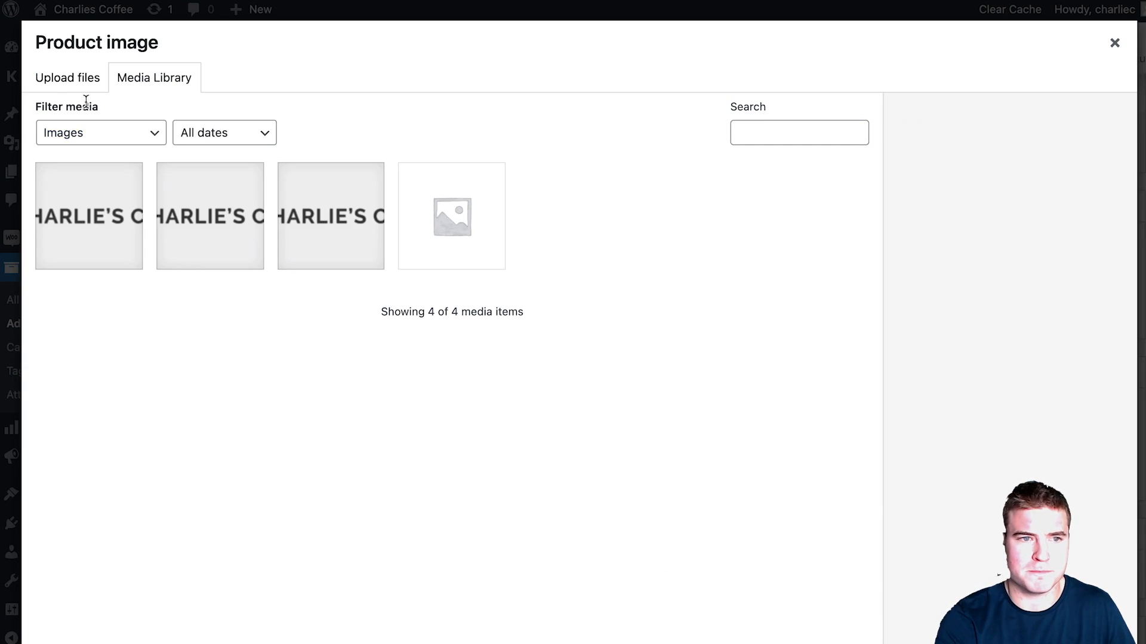
Step: Upload all seven coffee bag jpgs and set 01-light-roast.jpg as the product image
click(72, 78)
click(578, 378)
drag(452, 426, 455, 333)
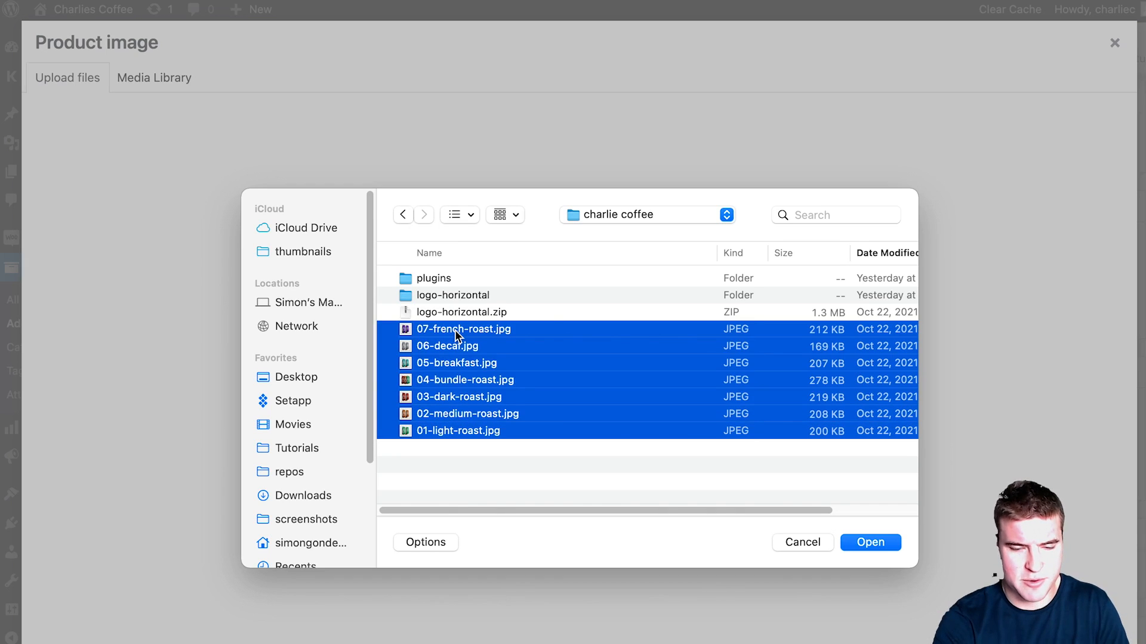
key(Return)
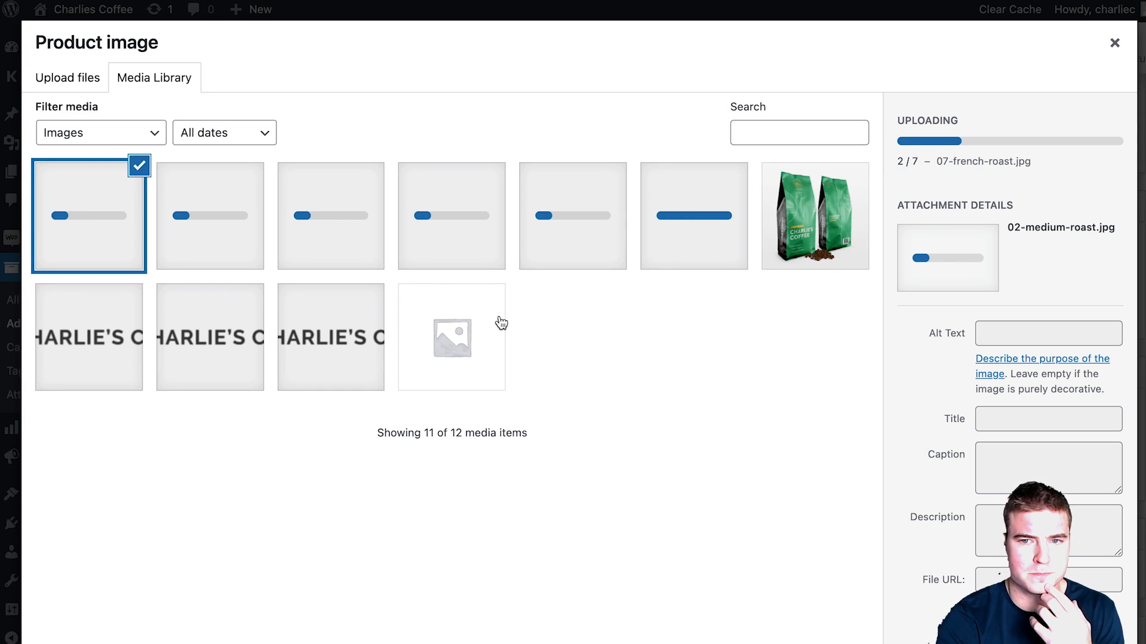
click(808, 255)
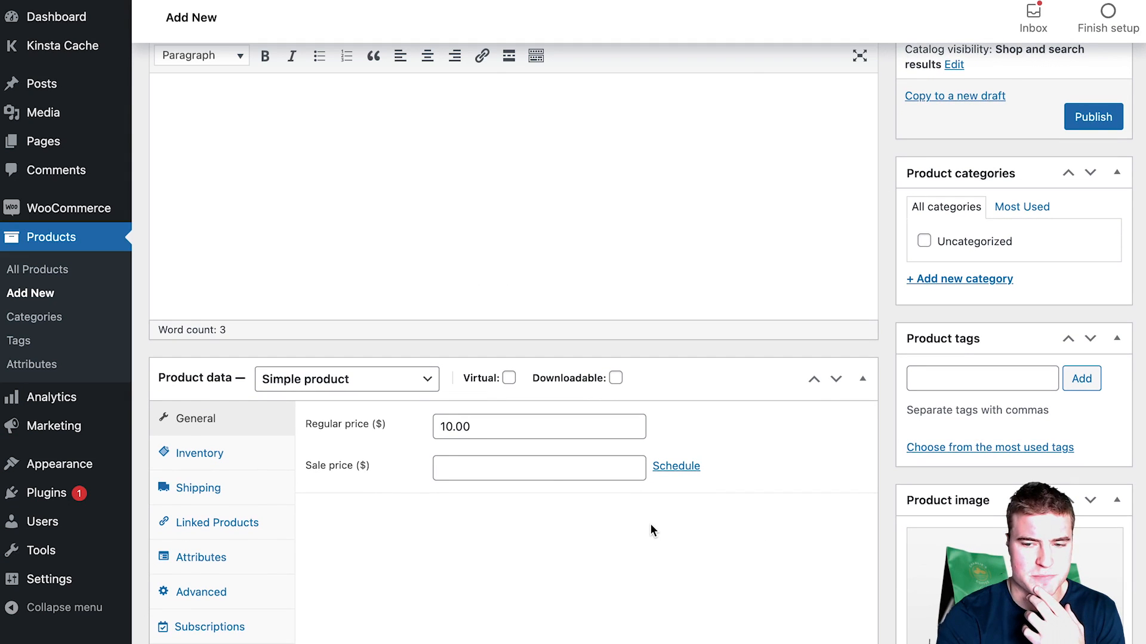
scroll(652, 525, down, 3)
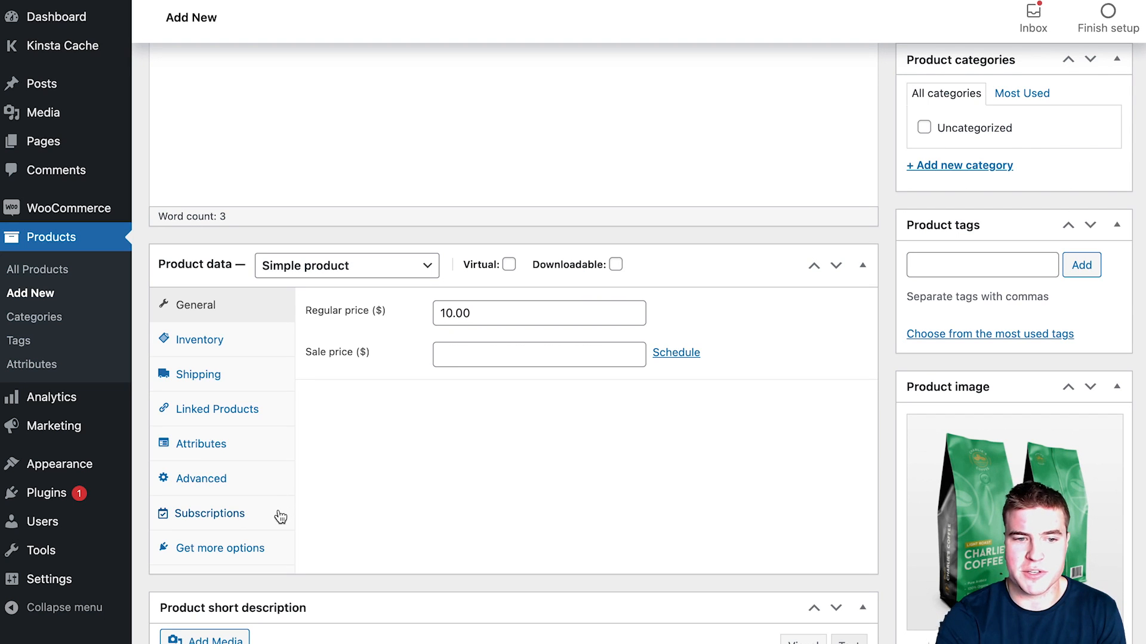
Step: Add a monthly subscription plan with a dropdown layout and a 10% discount
click(281, 517)
scroll(477, 448, down, 3)
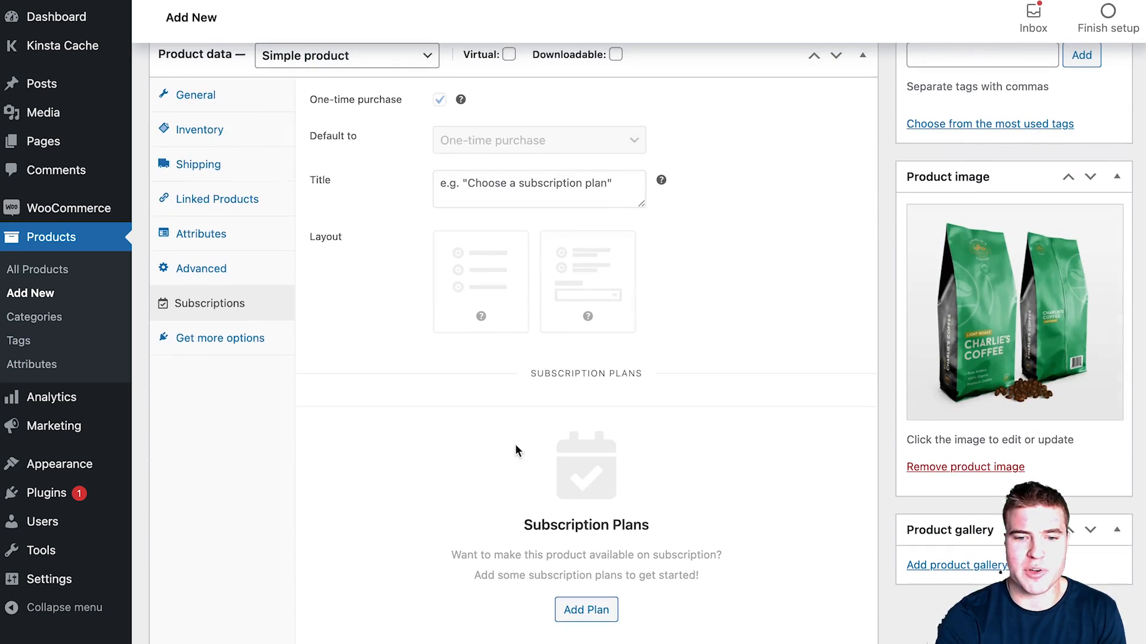
click(586, 618)
click(595, 287)
click(523, 188)
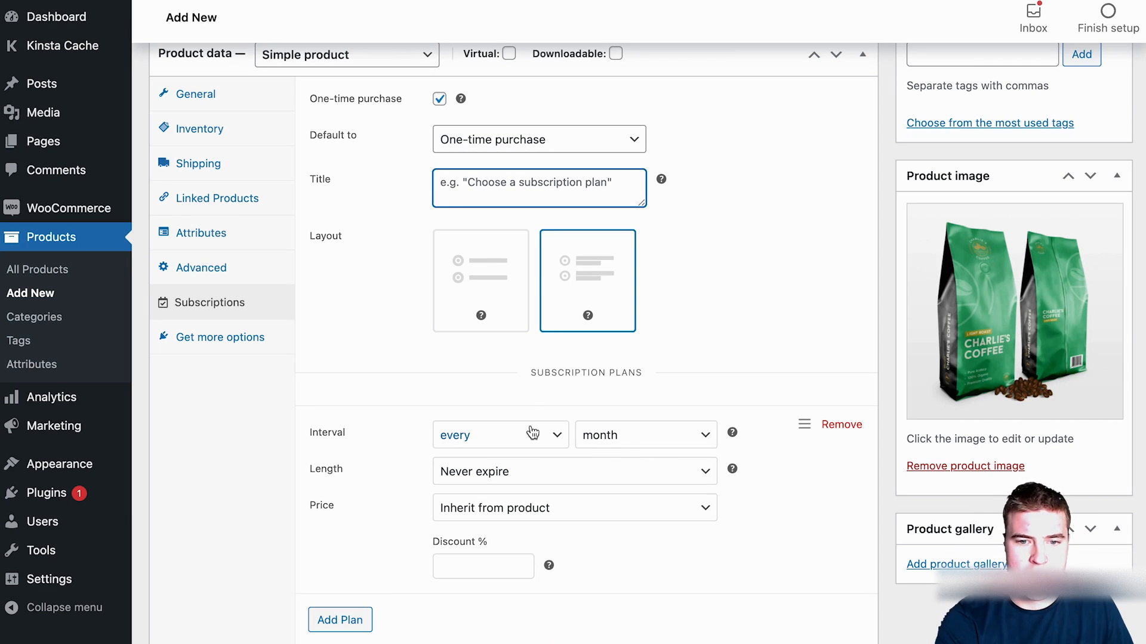
click(456, 577)
text(10)
Step: Add a second plan billed every 2nd month at 10% off
click(359, 630)
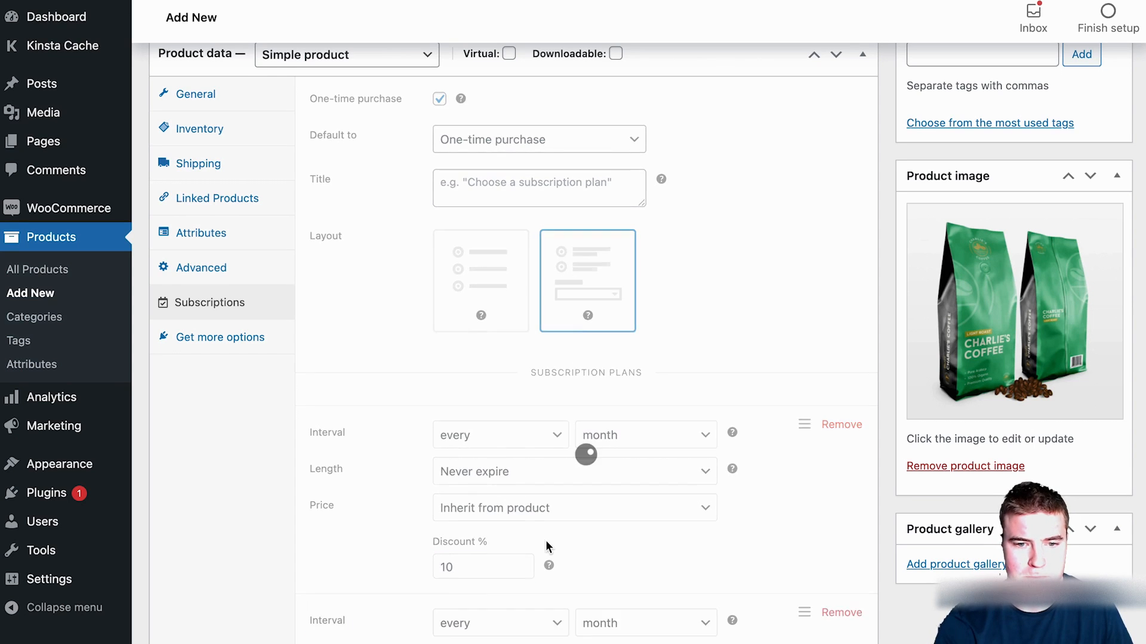
scroll(537, 513, down, 4)
click(489, 569)
text(10)
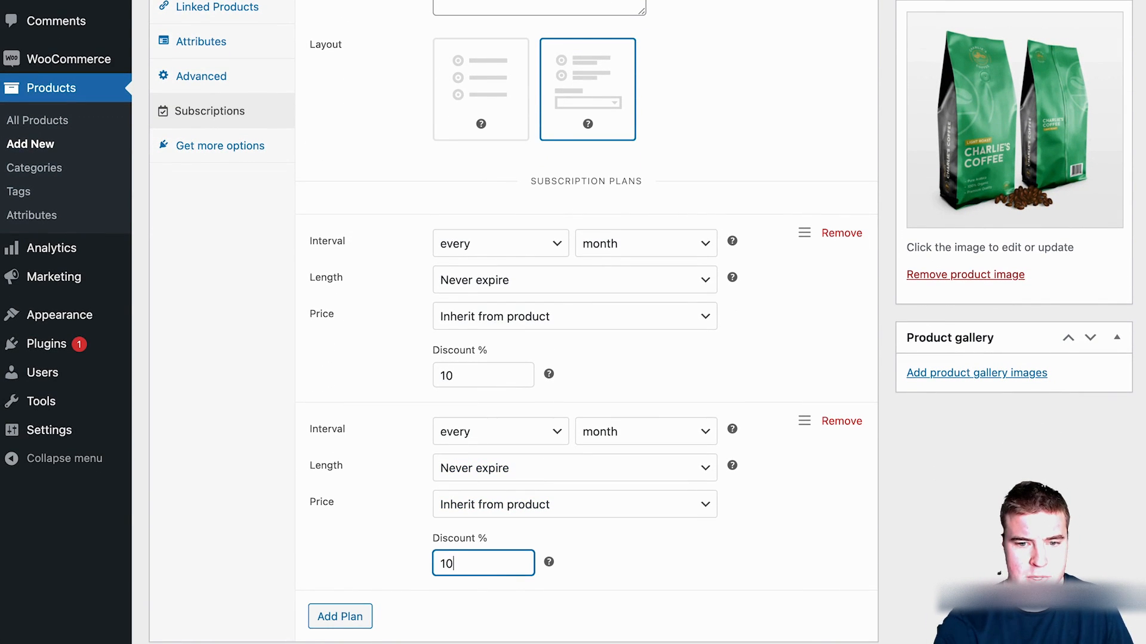
click(508, 432)
key(Return)
Step: Add a third plan billed every 3rd month at 10% off
scroll(471, 543, down, 1)
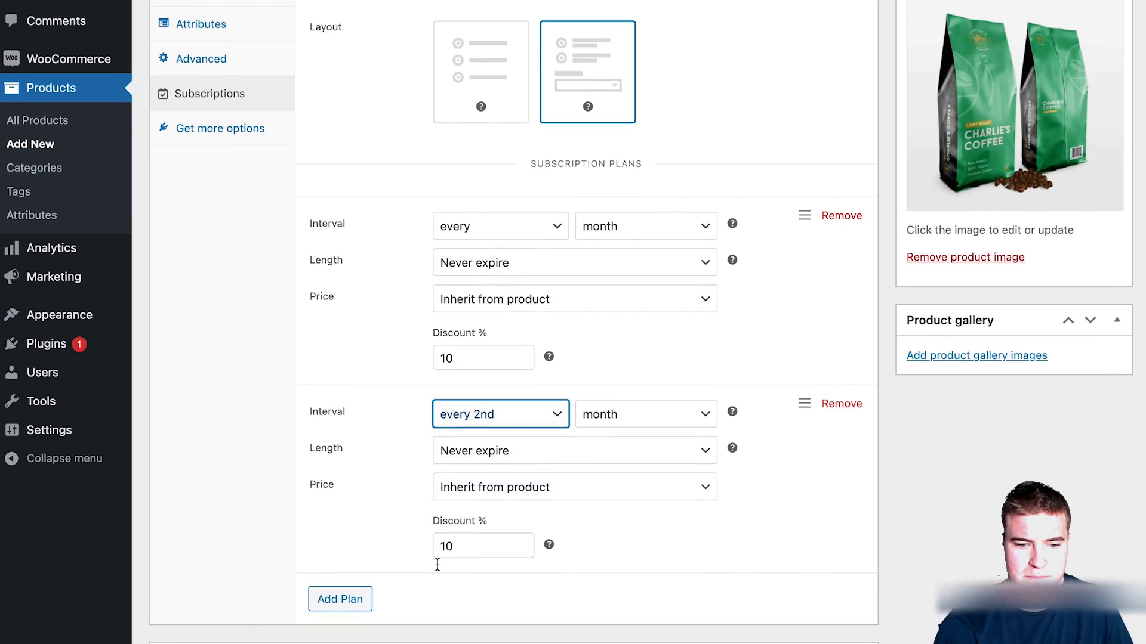
click(365, 600)
scroll(556, 478, down, 2)
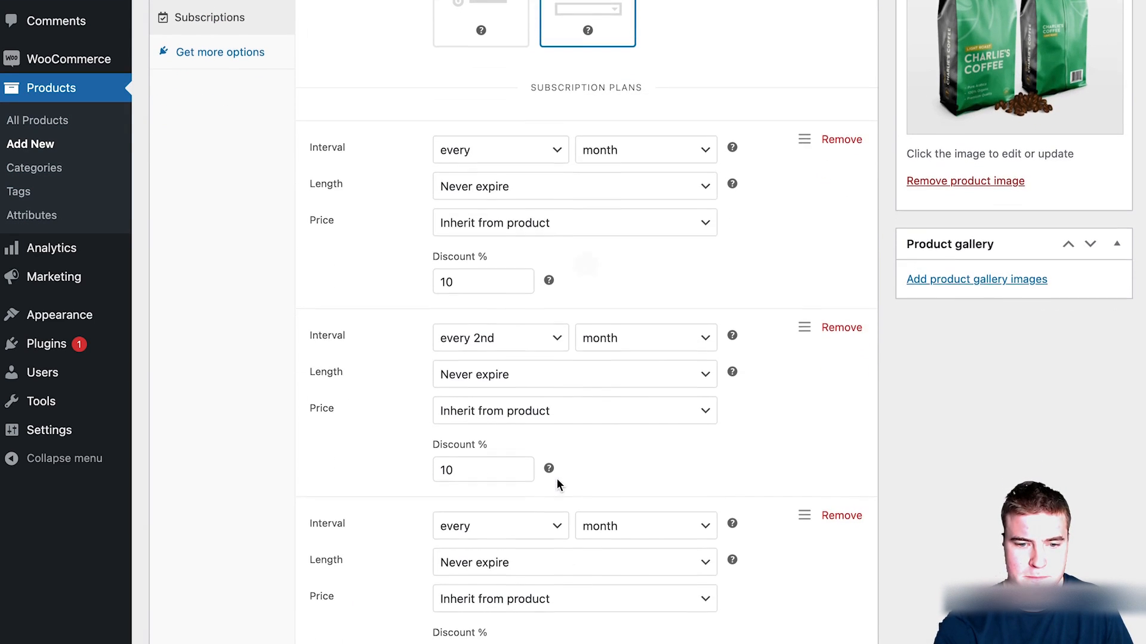
click(526, 526)
click(527, 565)
scroll(521, 556, down, 2)
click(504, 582)
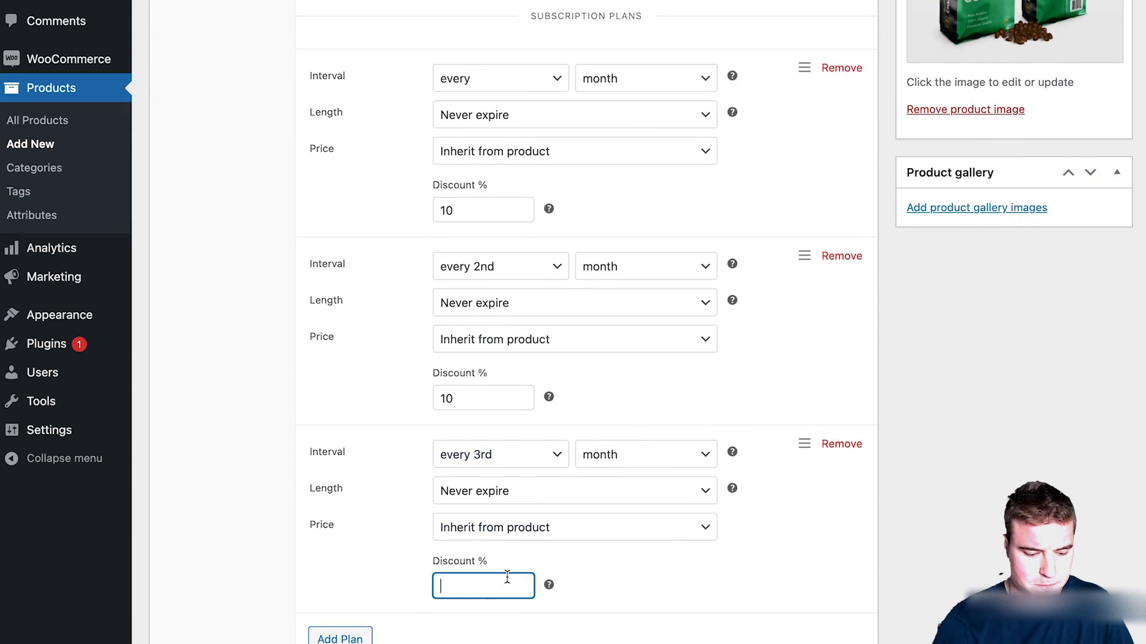
text(10)
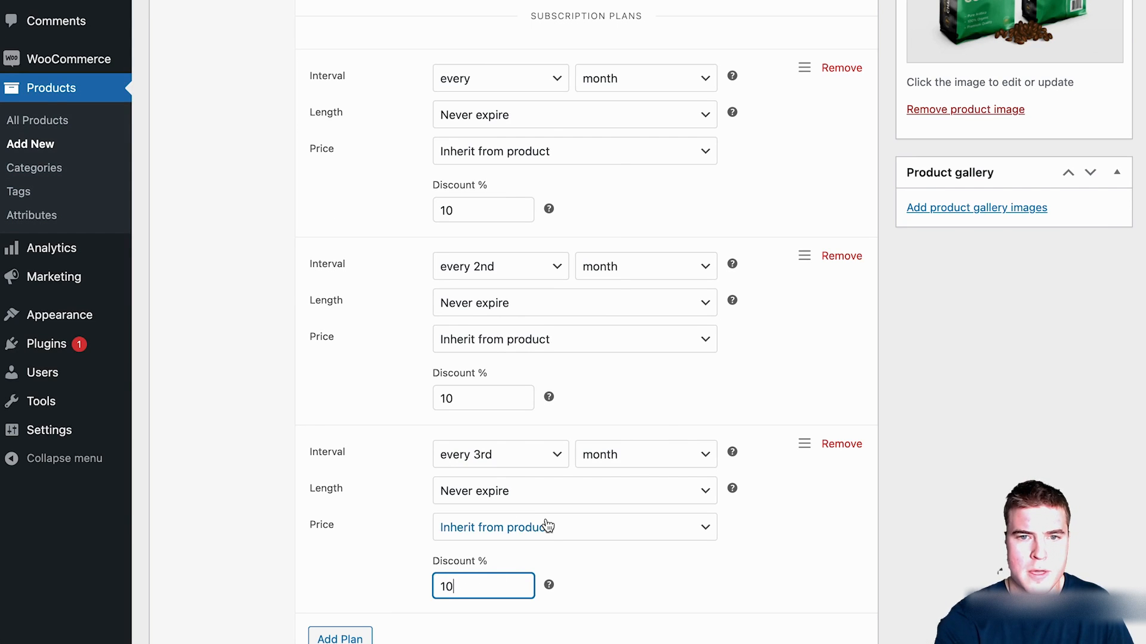
scroll(663, 555, up, 14)
scroll(664, 555, up, 7)
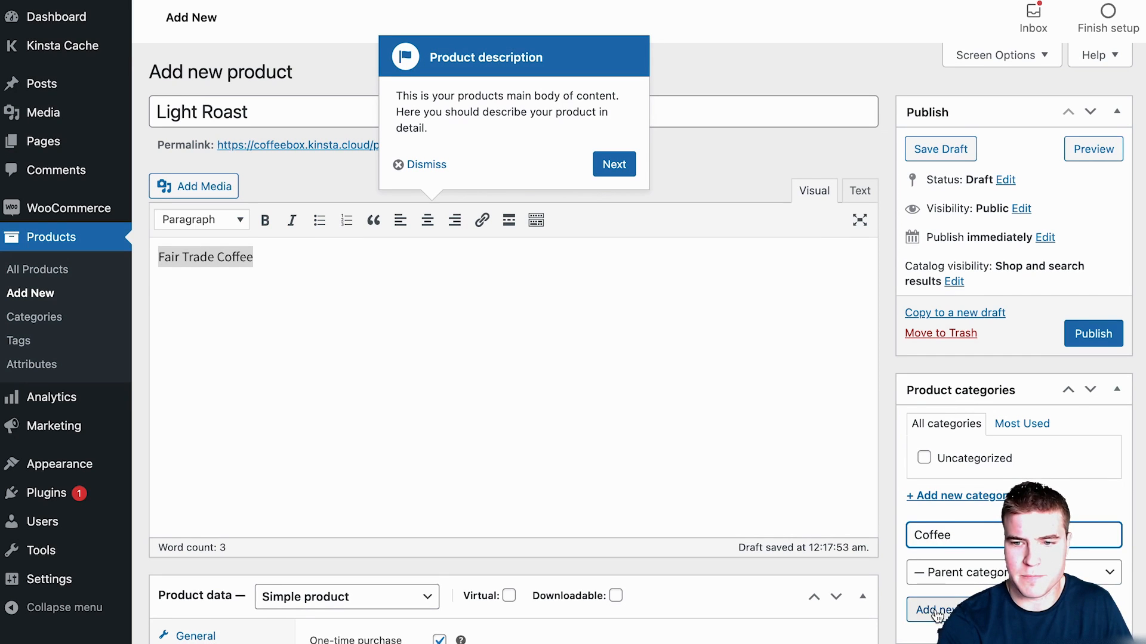
Step: Add the new Coffee category, dismiss the guided tour, and publish Light Roast
key(Return)
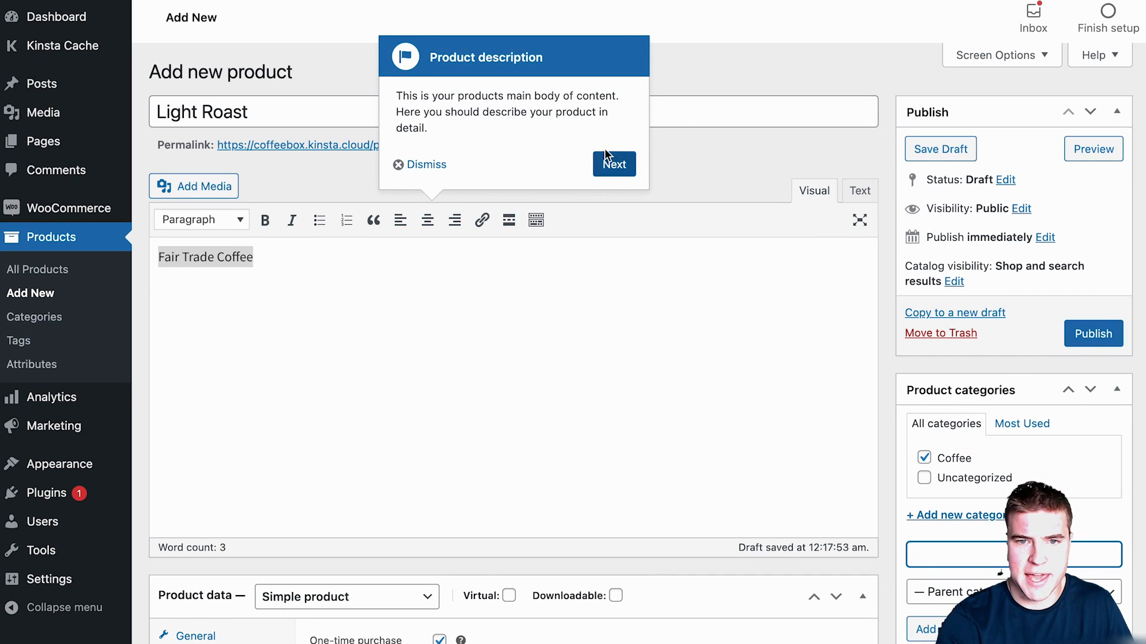
click(614, 167)
click(444, 546)
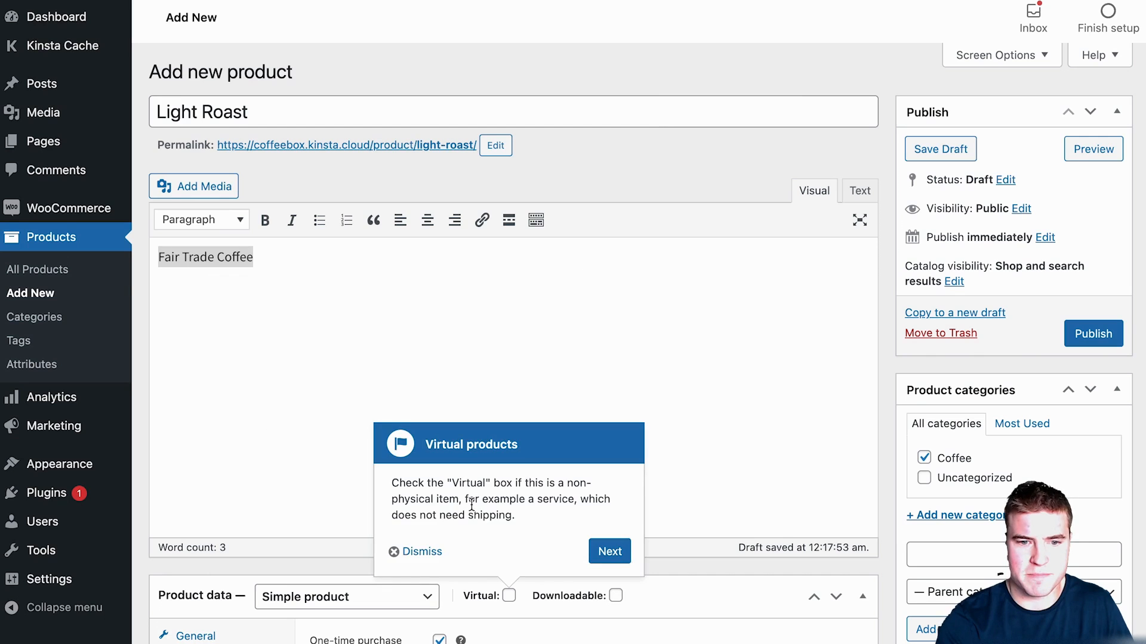
click(415, 555)
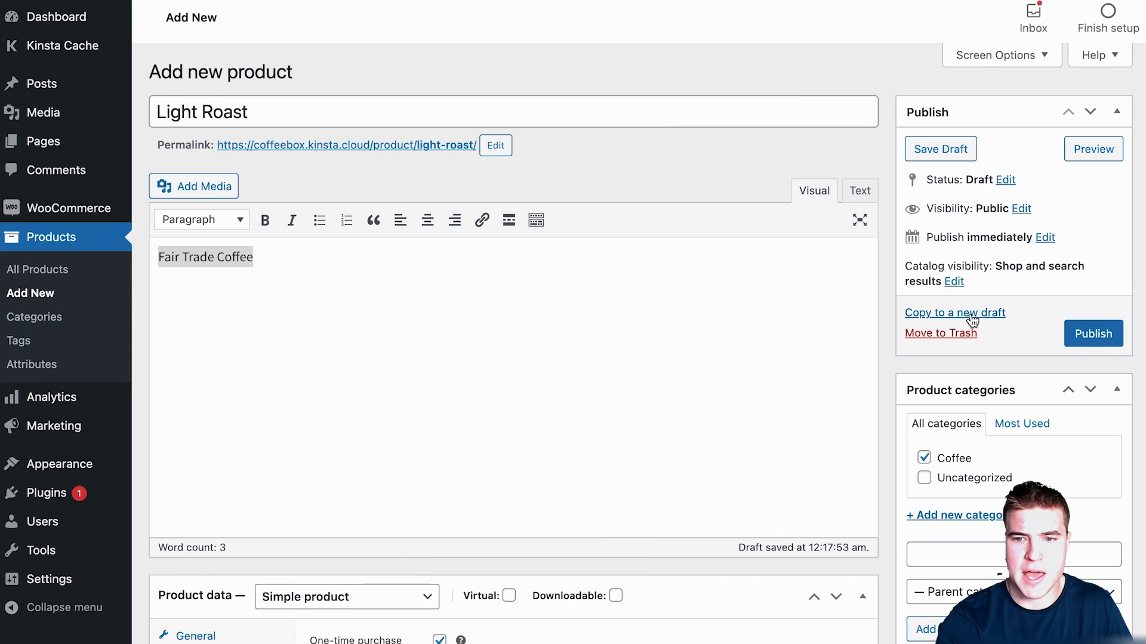
click(1101, 337)
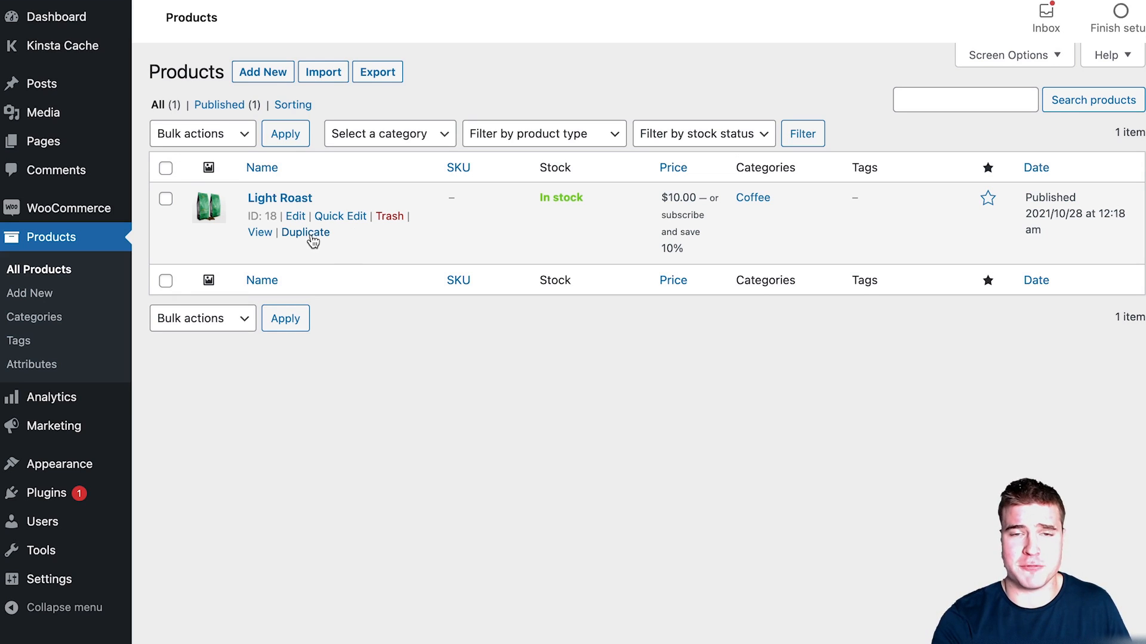
Step: Duplicate Light Roast, rename the copy 'Medium Roast', and set its slug to medium-roast
click(312, 238)
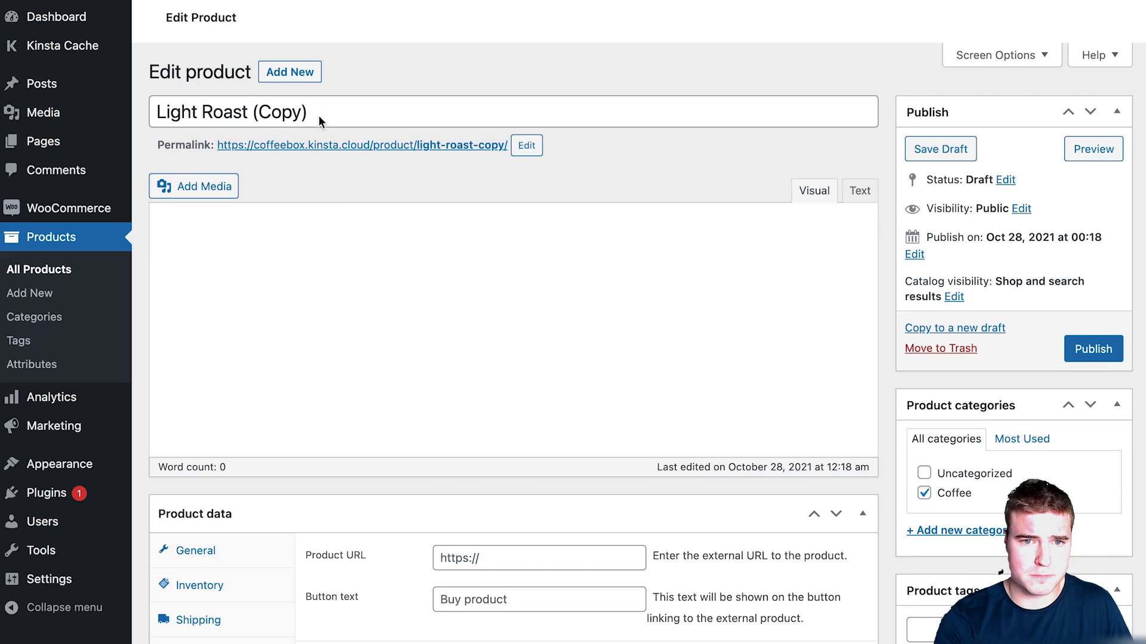
drag(315, 116, 155, 103)
text(e)
key(BackSpace)
text(Medium Roast)
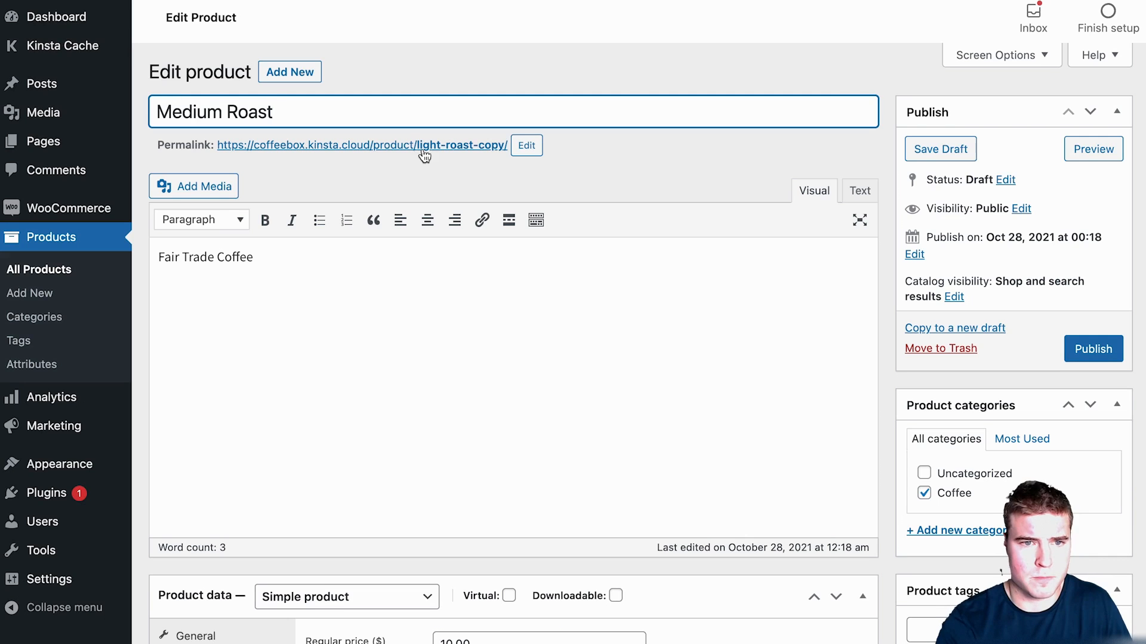
key(ctrl+a)
key(ctrl+c)
click(527, 145)
key(ctrl+a)
key(ctrl+v)
click(614, 147)
Step: Replace the product image with the medium roast bag photo
scroll(612, 453, down, 5)
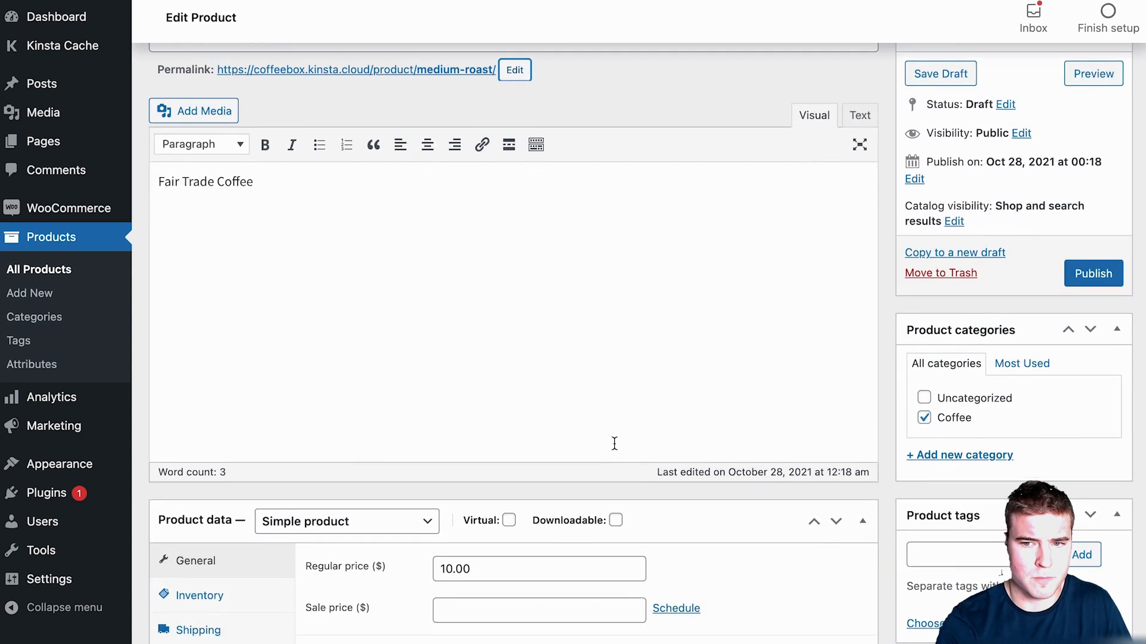
click(928, 643)
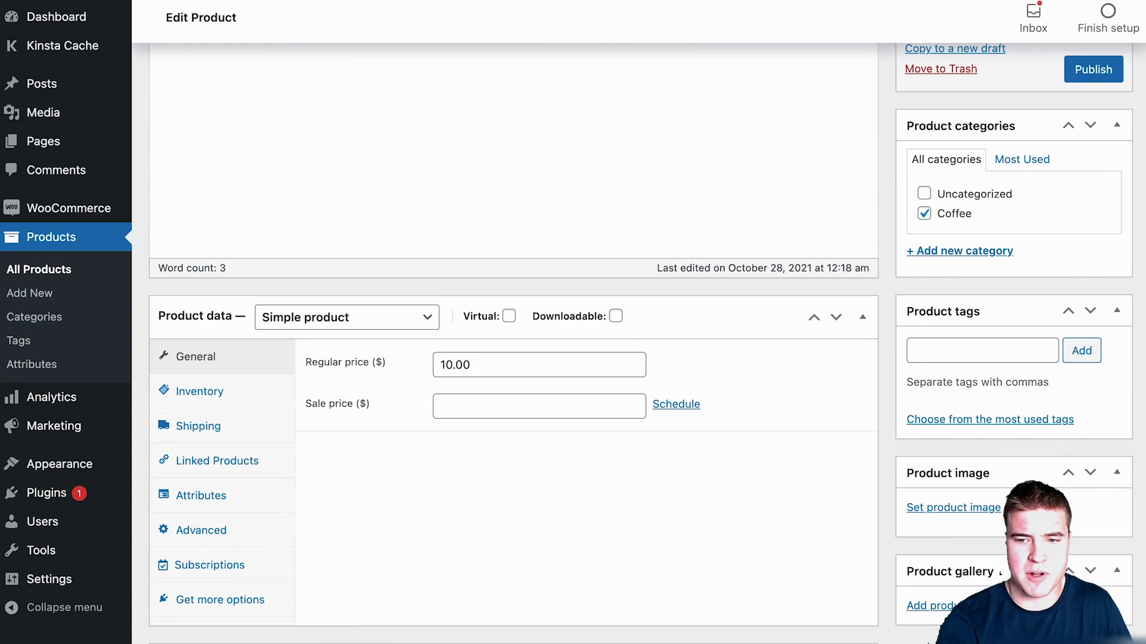
click(949, 508)
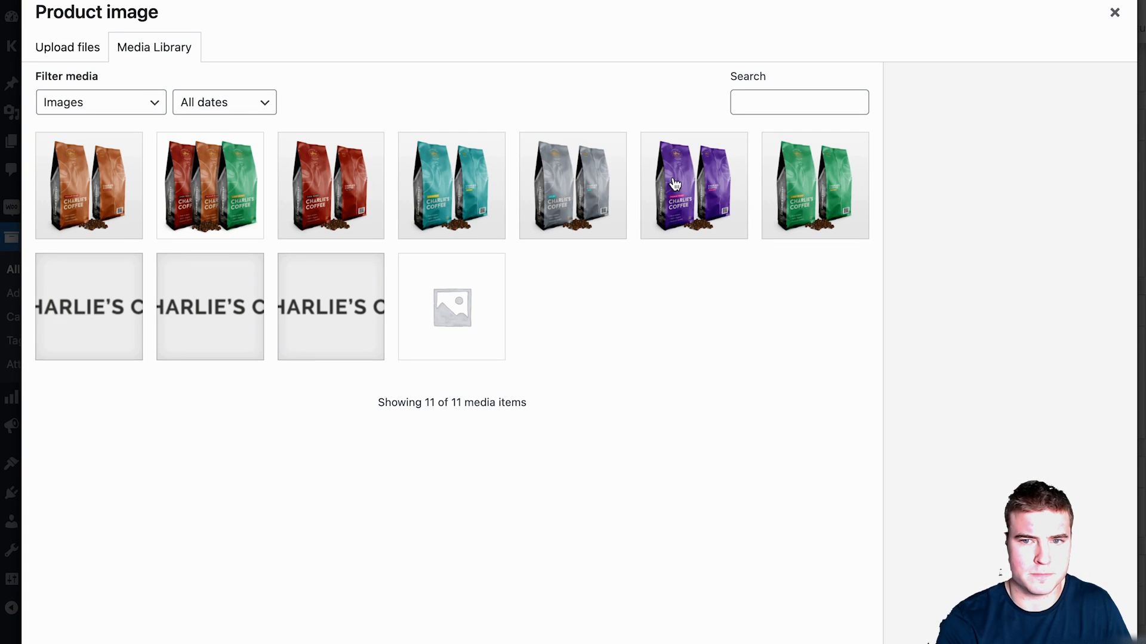
click(94, 198)
click(1079, 642)
Step: Set menu order to 2, publish Medium Roast, and check the store before returning to All Products
click(226, 519)
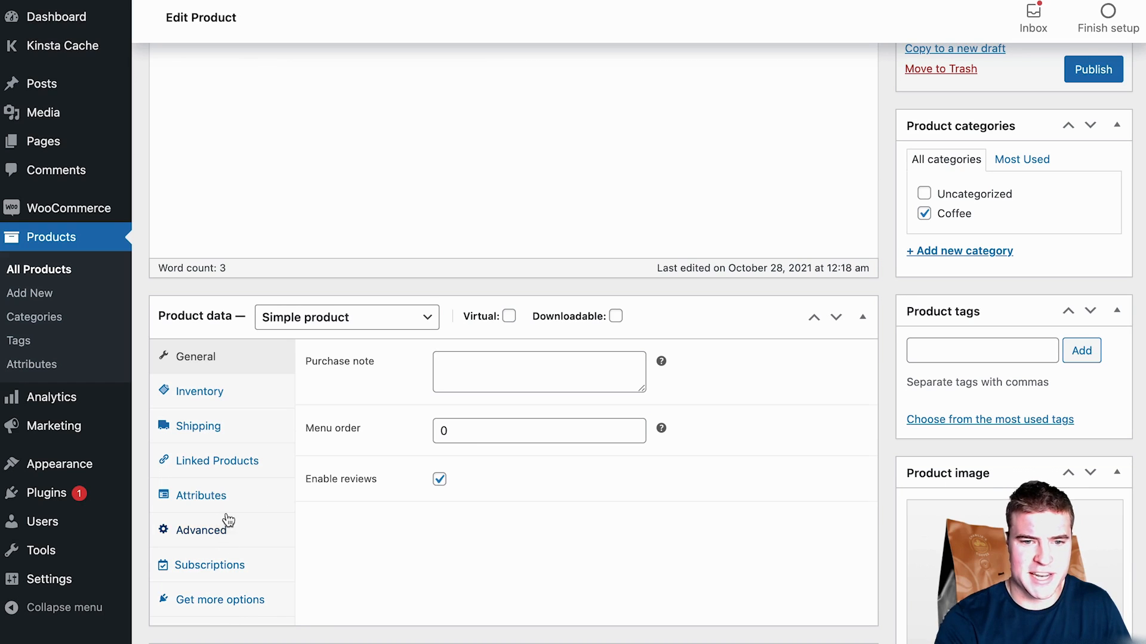
click(472, 442)
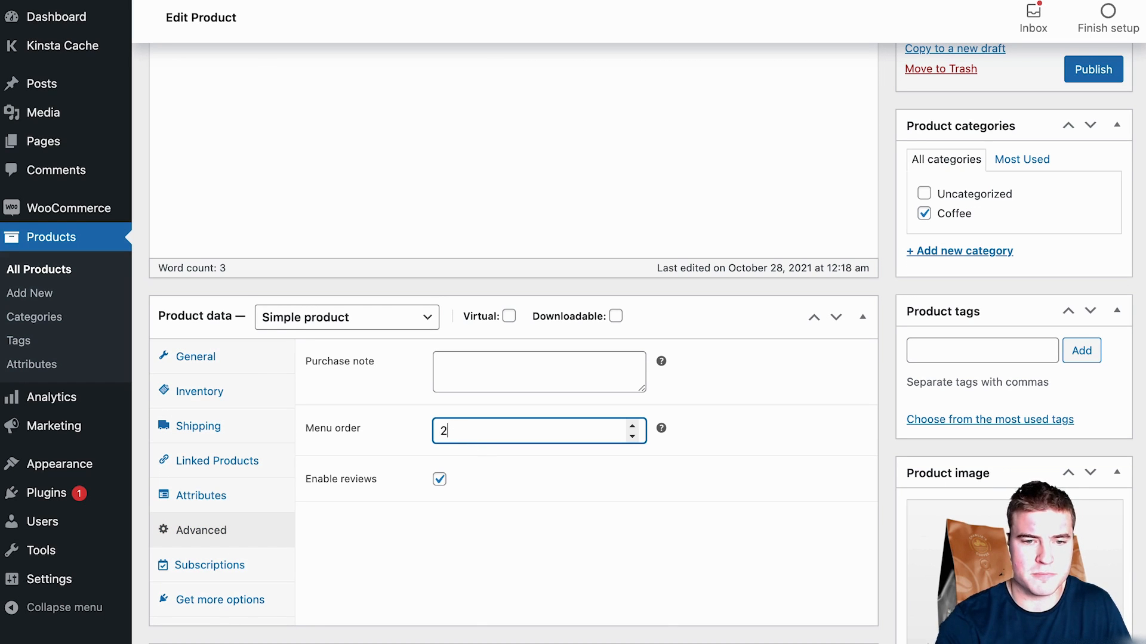
scroll(724, 488, up, 5)
click(1092, 349)
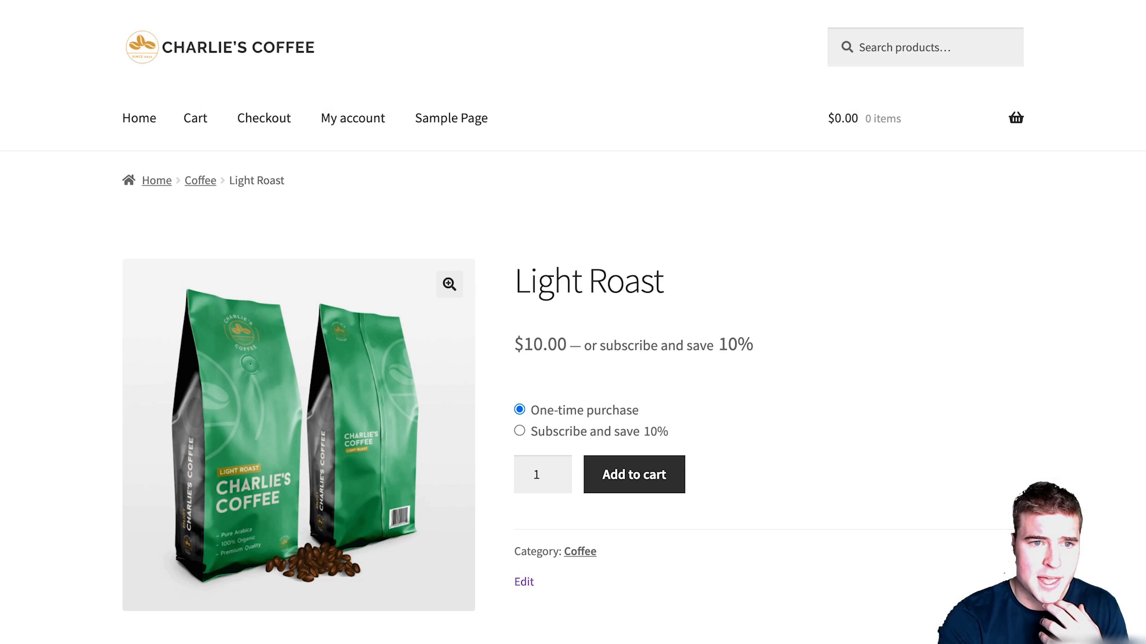
click(126, 123)
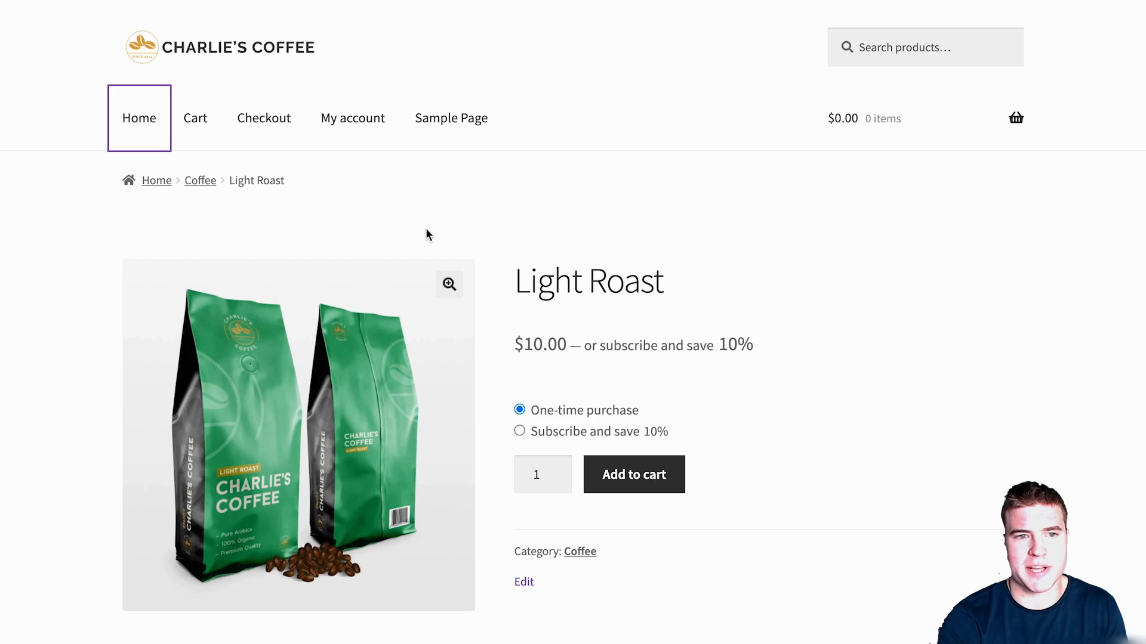
scroll(455, 299, down, 1)
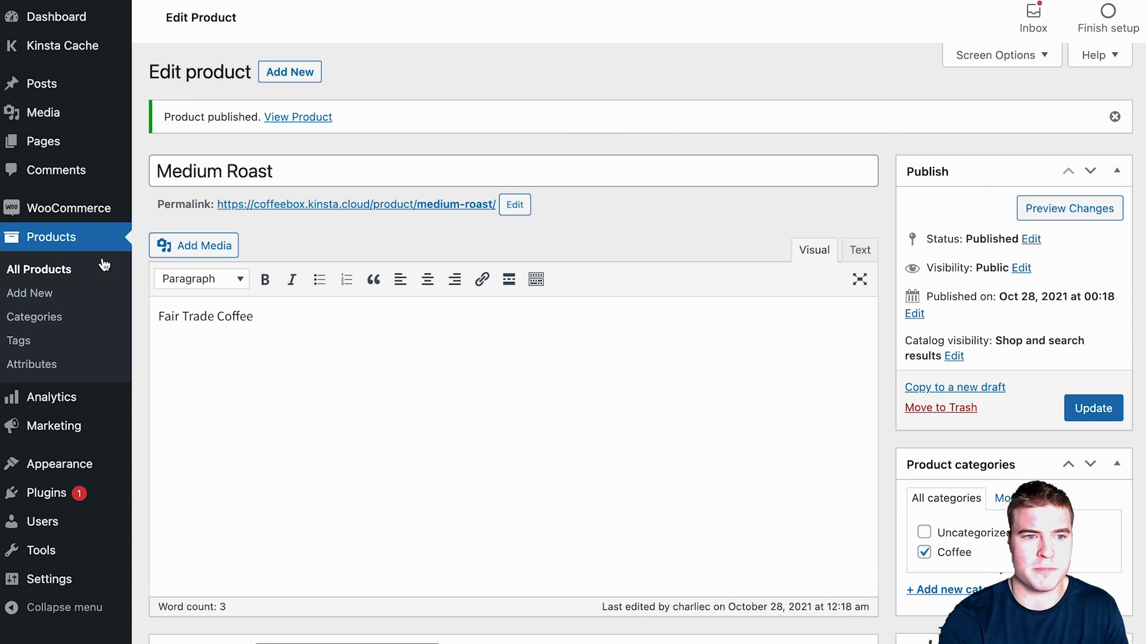
click(90, 267)
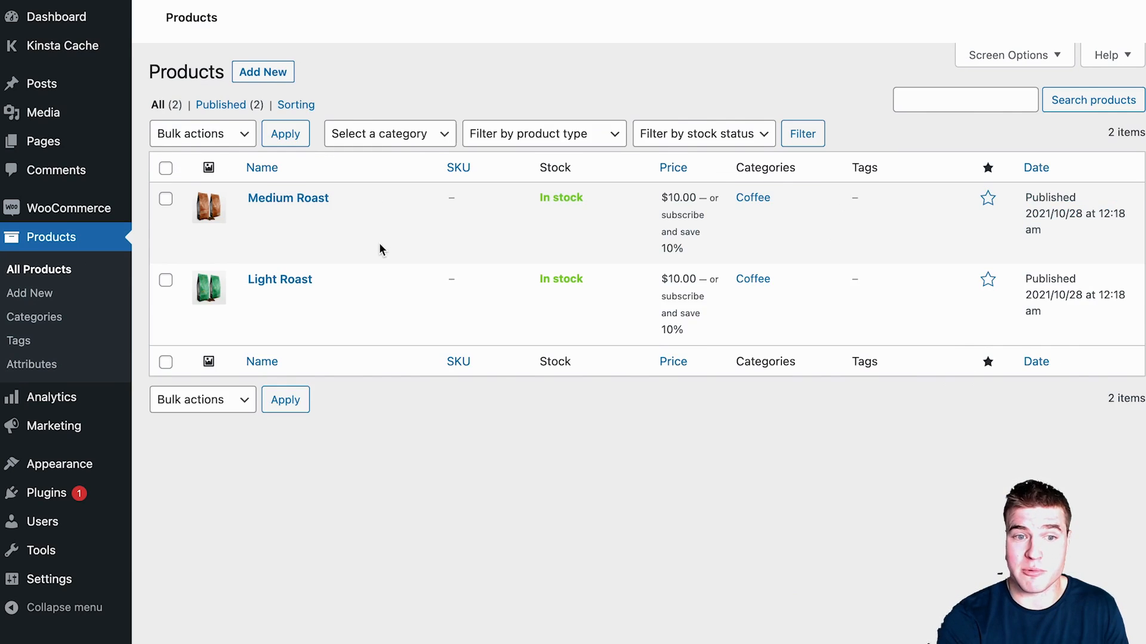
Step: Duplicate Medium Roast as 'Dark Roast' with the slug dark-roast
click(310, 233)
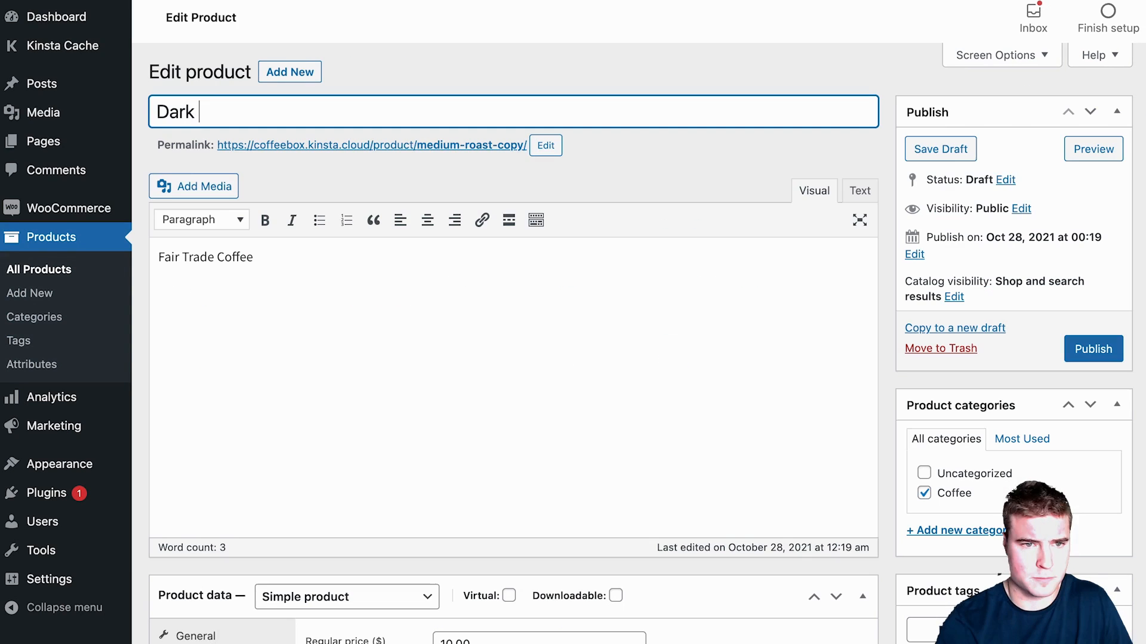
text(Roast)
key(ctrl+a)
click(544, 151)
key(ctrl+v)
click(613, 146)
Step: Replace the product image with the red bag photo
scroll(644, 431, down, 5)
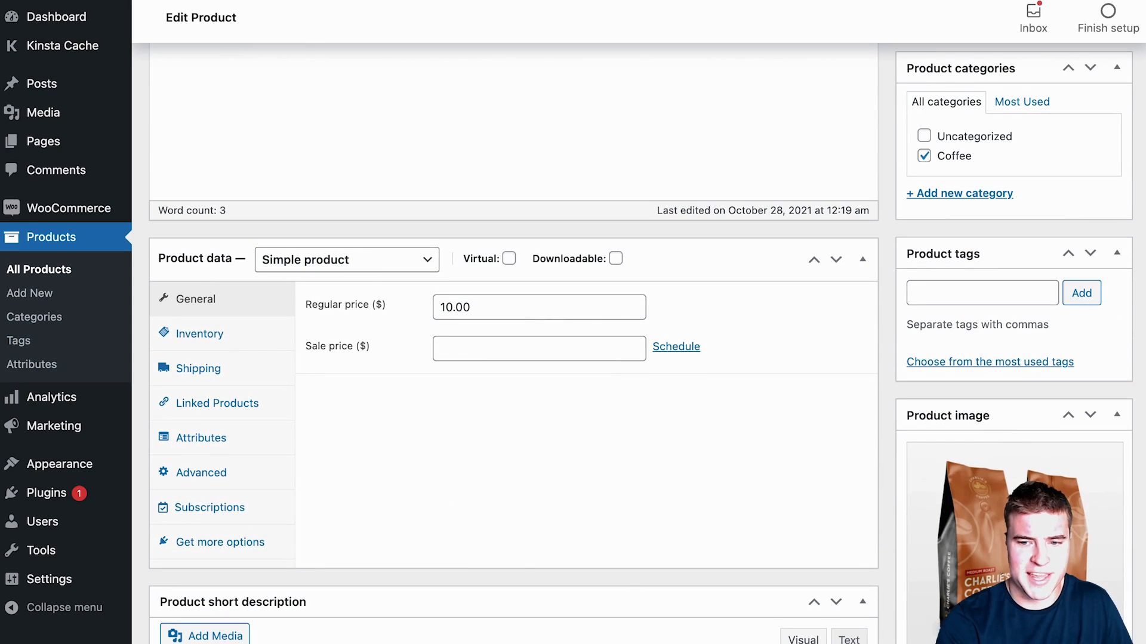
click(963, 452)
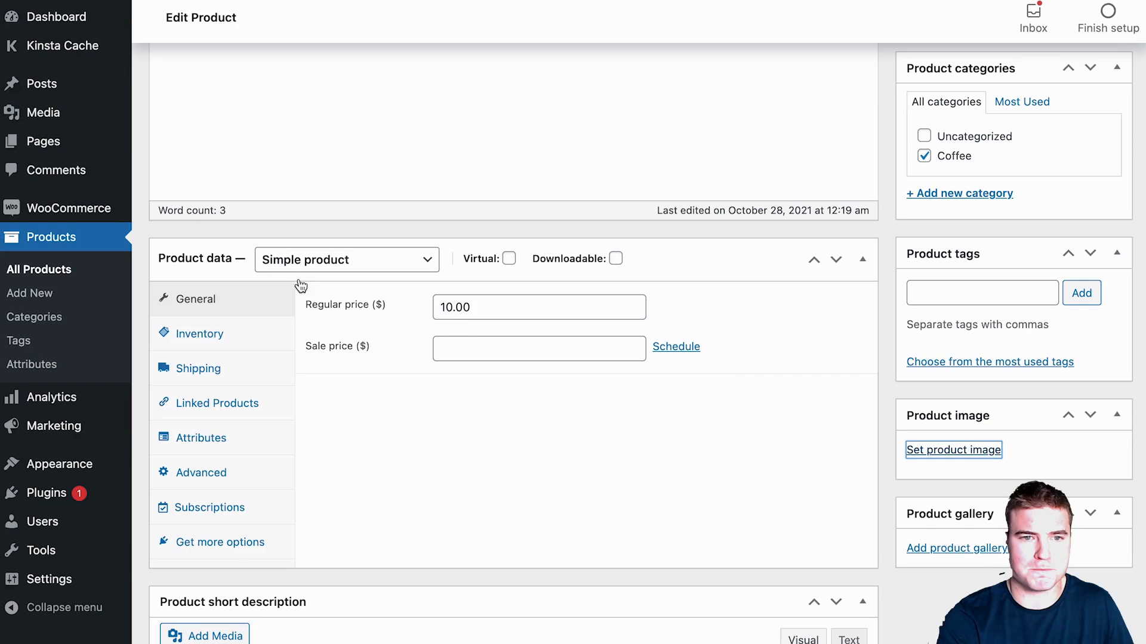
click(650, 221)
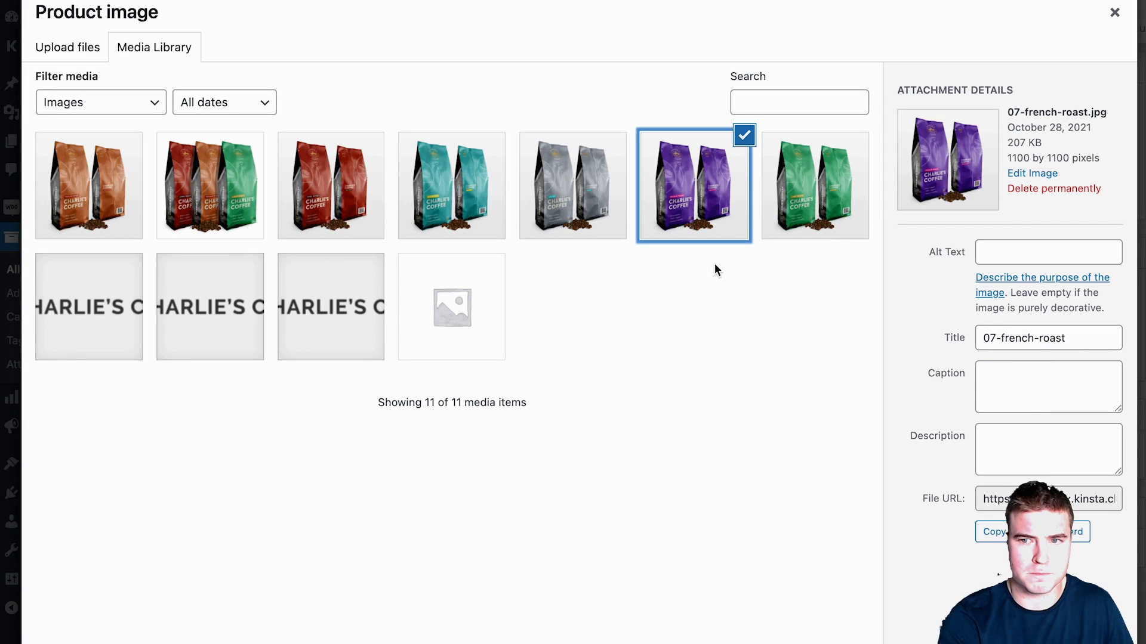
click(347, 202)
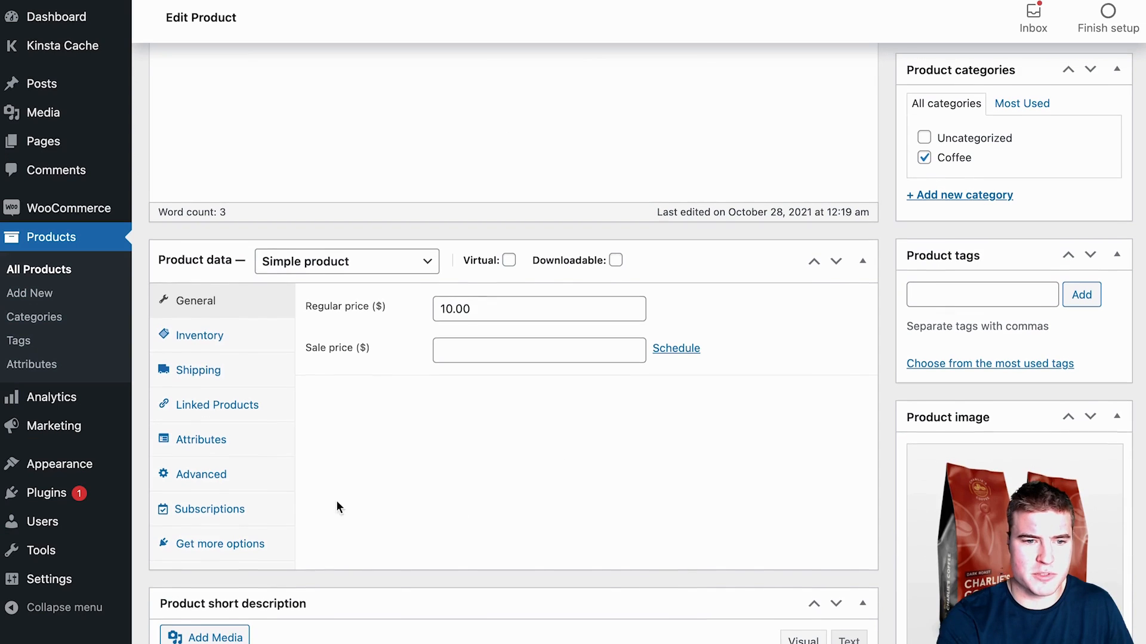
Step: Set menu order to 3, publish Dark Roast, then start a blank new product
click(242, 493)
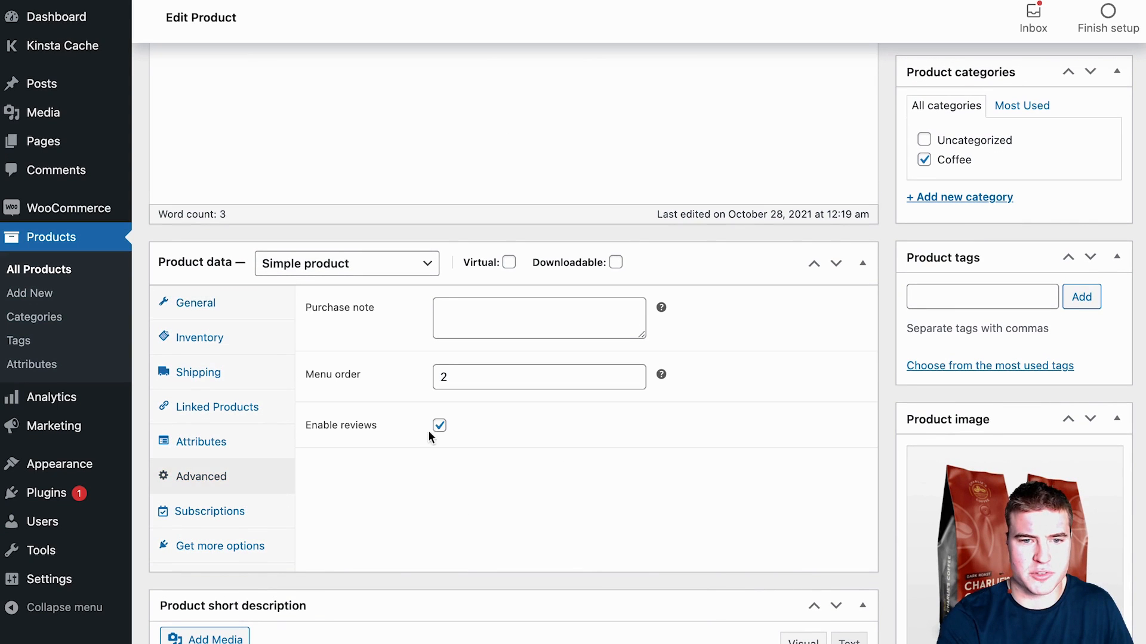
click(478, 371)
key(BackSpace)
text(3)
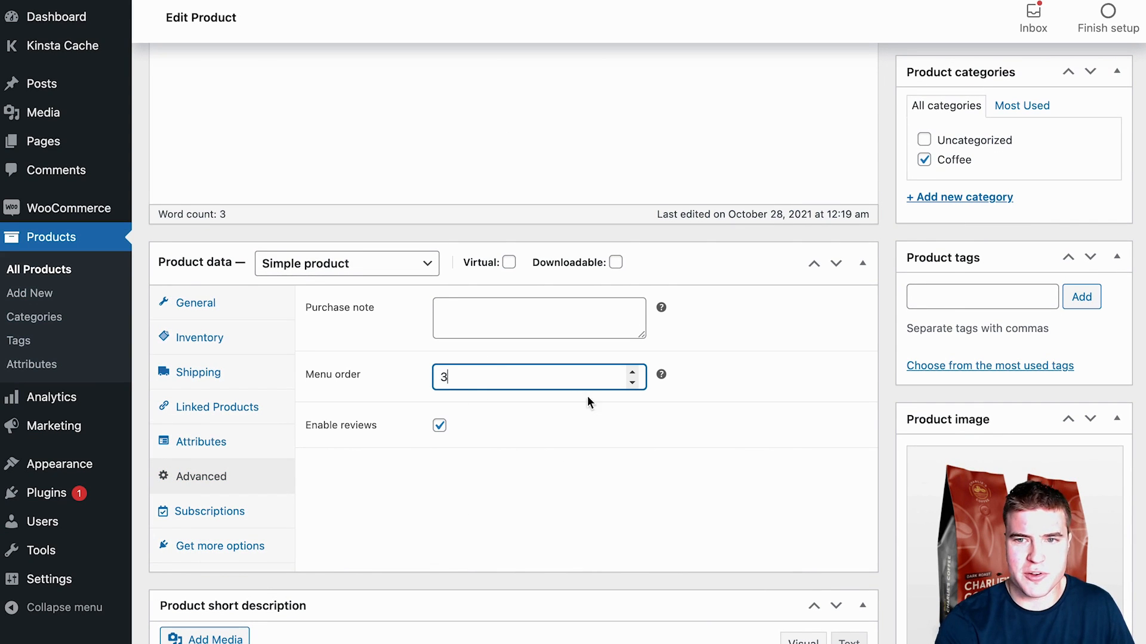
scroll(587, 395, up, 6)
click(1068, 352)
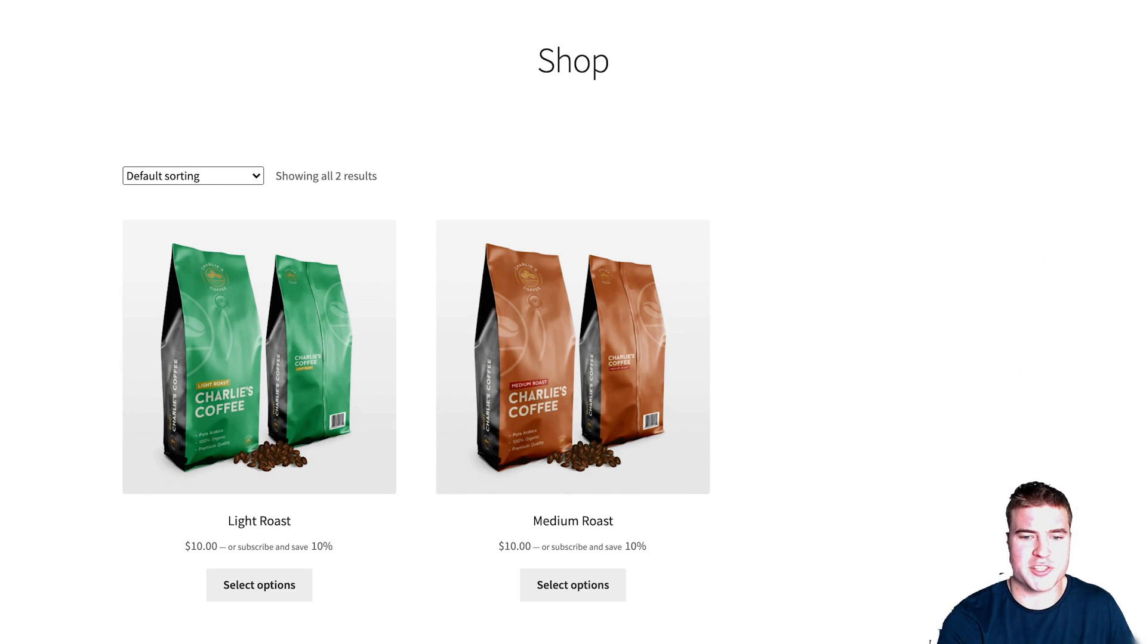
key(super+r)
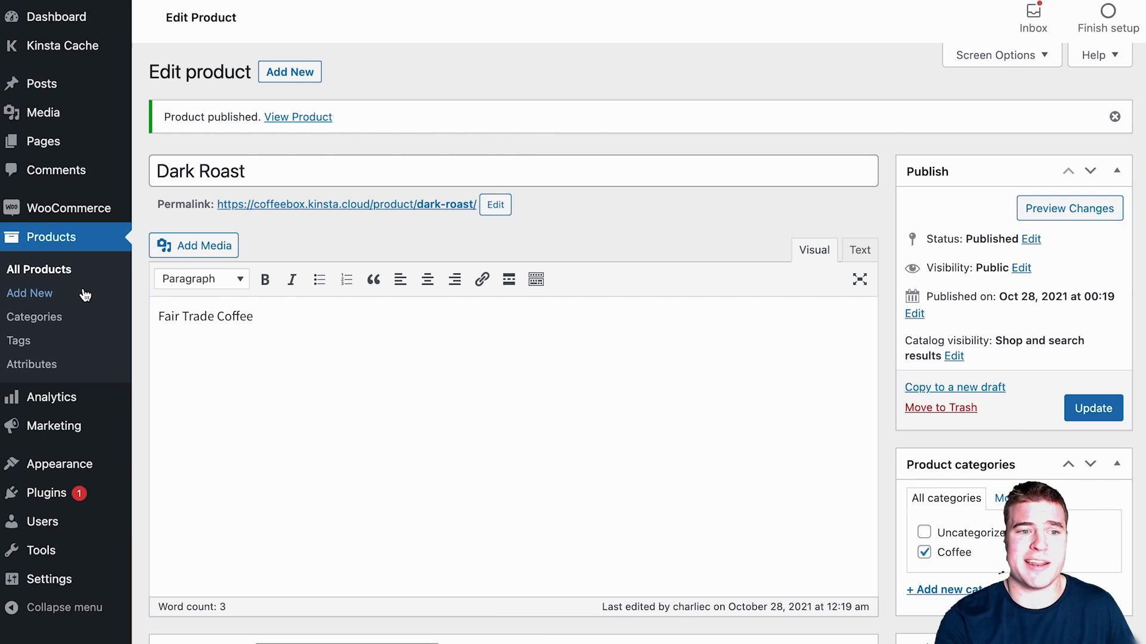
click(85, 295)
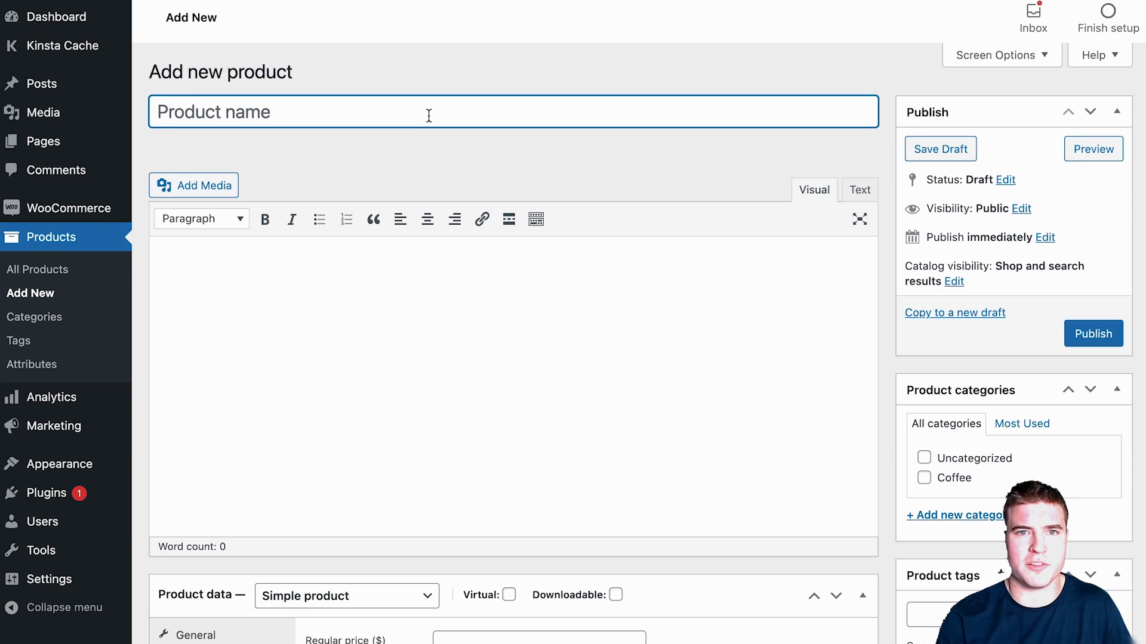
Step: Title the product 'Coffee Box', describe it as 'Your favorite roasts on subscription!', tick Coffee, price 27.00
text(Coffee Box)
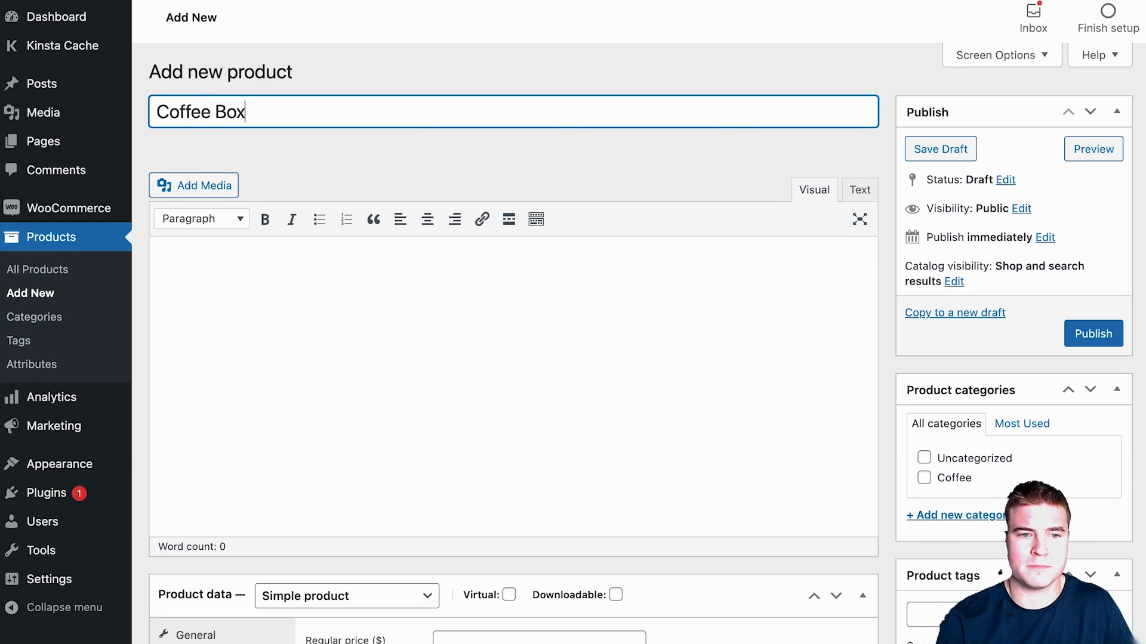
key(Tab)
text(Your fa)
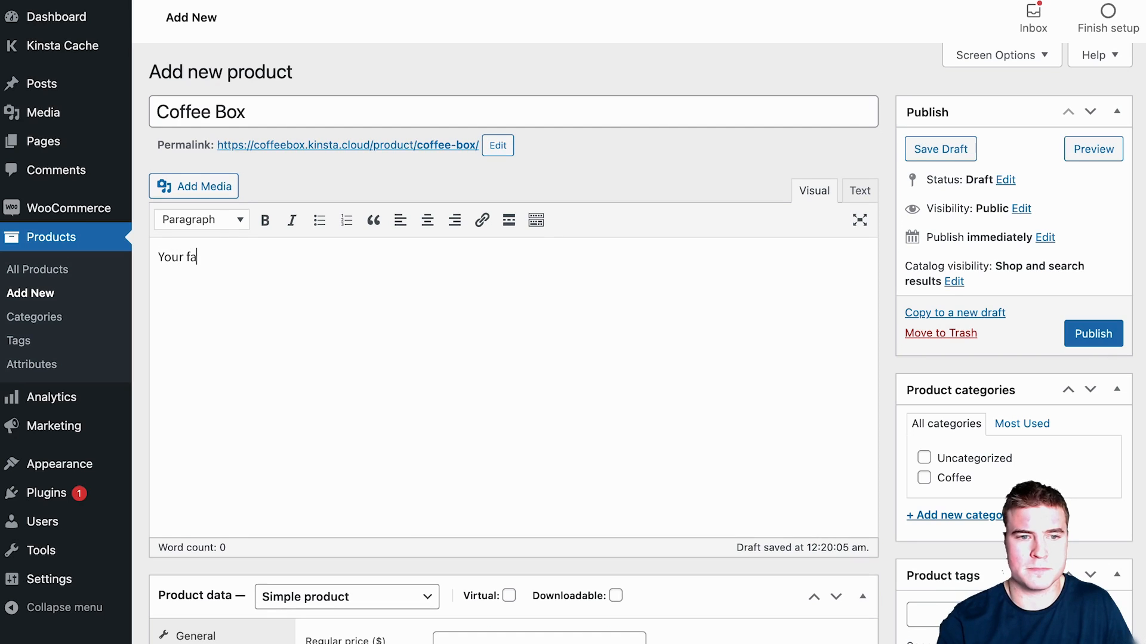
text(vorite roasts on)
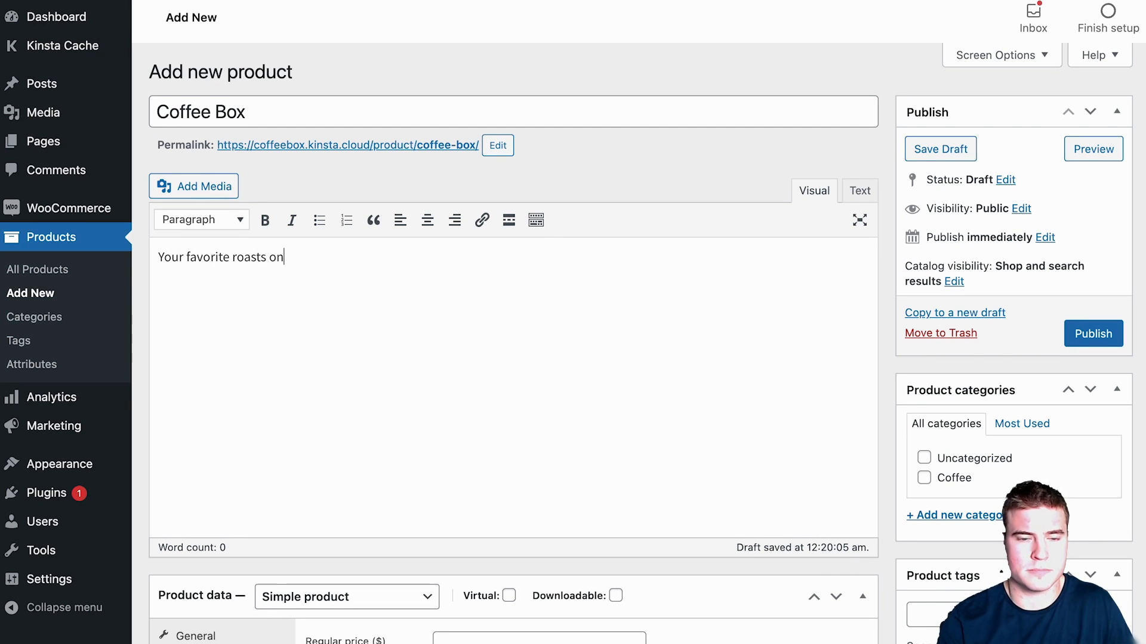
text( subscription!)
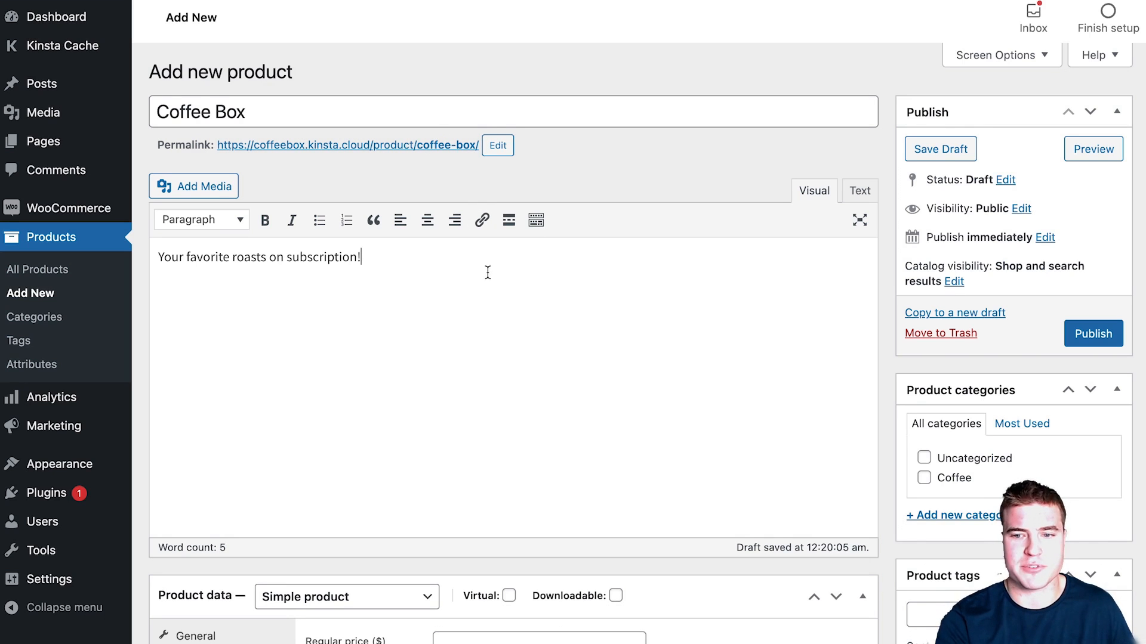
click(956, 480)
scroll(463, 425, down, 3)
click(492, 449)
text(30.0)
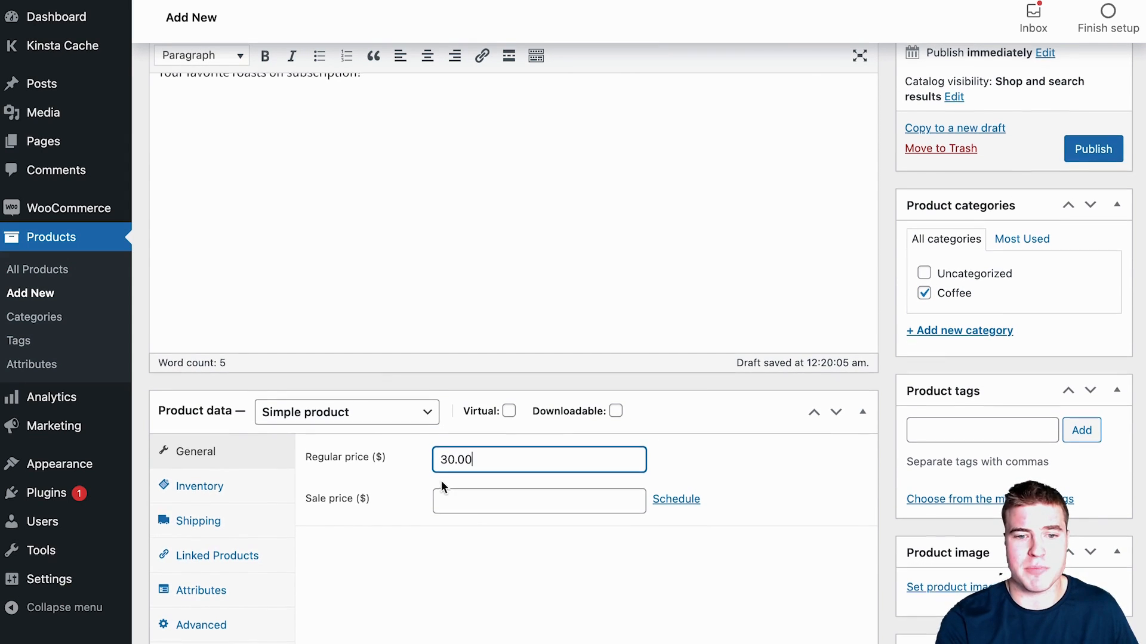
drag(476, 456, 430, 457)
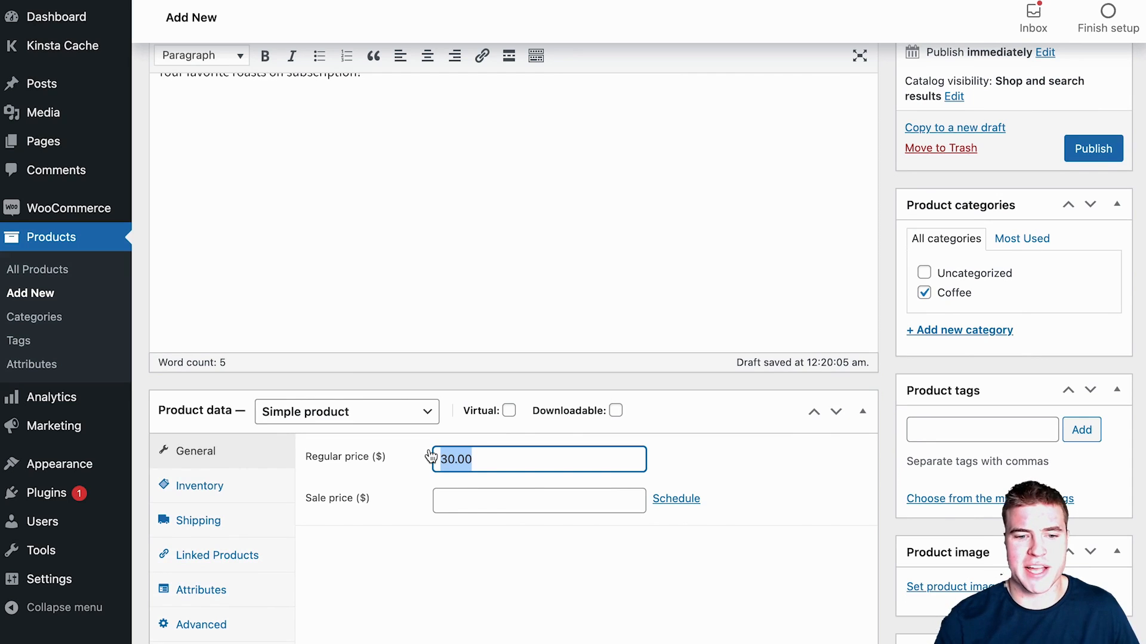
text(72)
text(27.00)
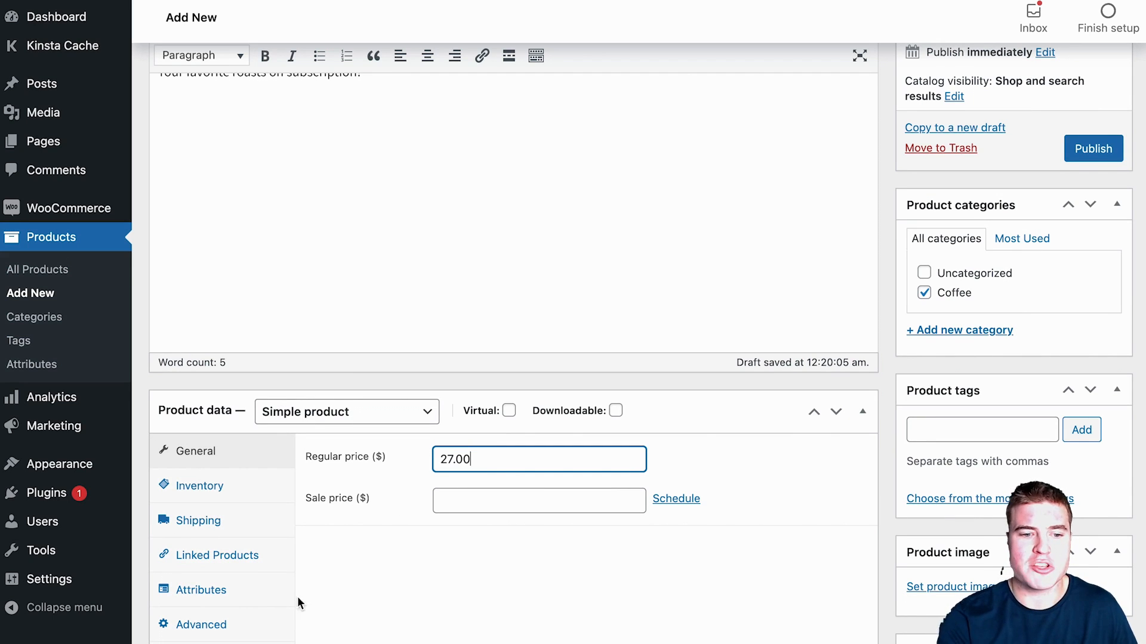
Step: Change the product type to Product bundle and show its Bundled Products settings
click(376, 418)
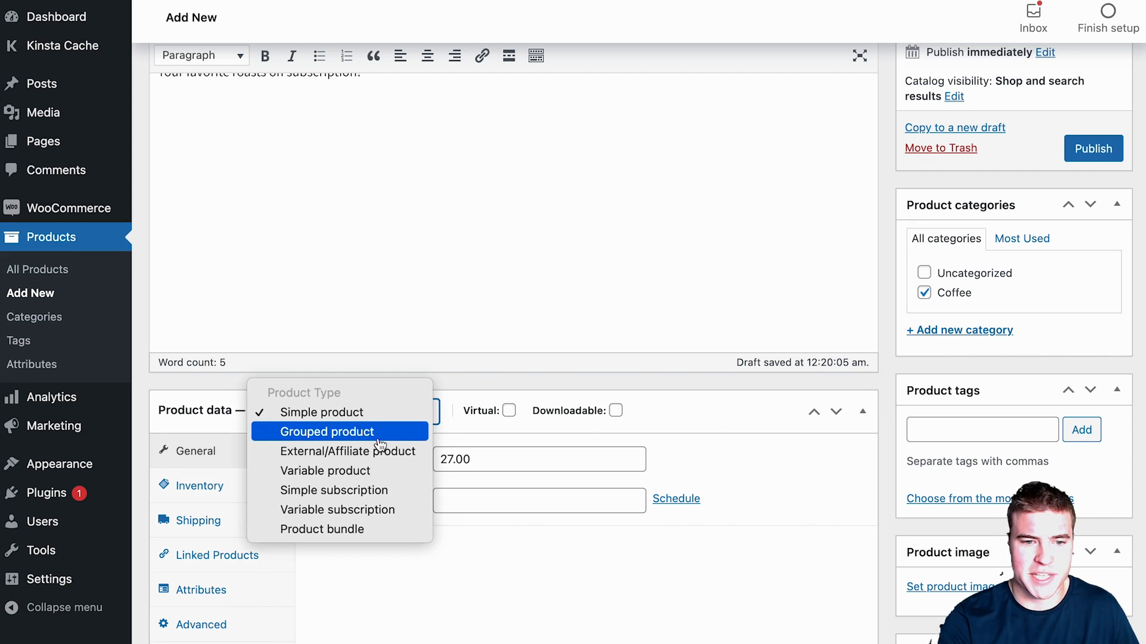
click(383, 530)
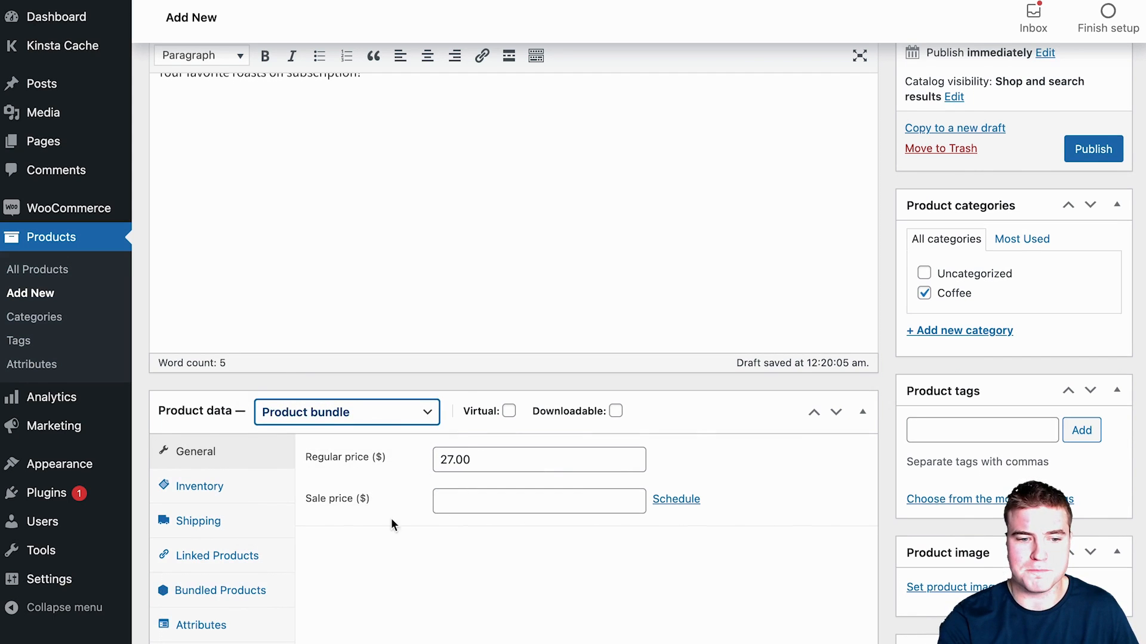
click(268, 591)
scroll(467, 589, down, 2)
scroll(468, 590, down, 8)
Step: Add Light Roast, Medium Roast and Dark Roast to the bundle
click(583, 398)
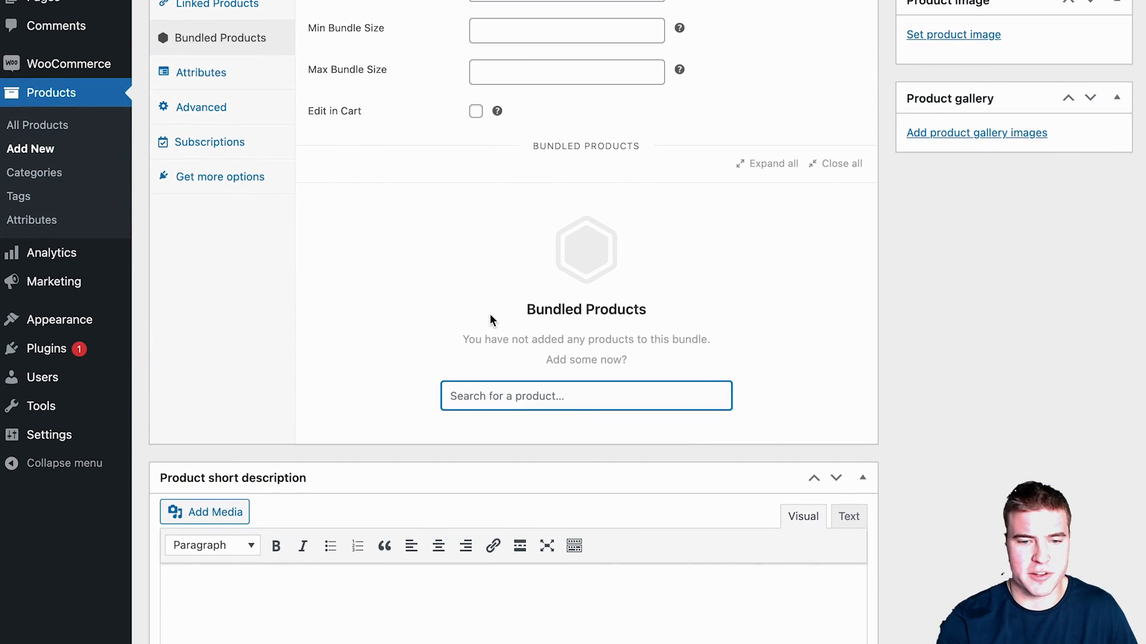
text(light)
click(532, 425)
click(385, 485)
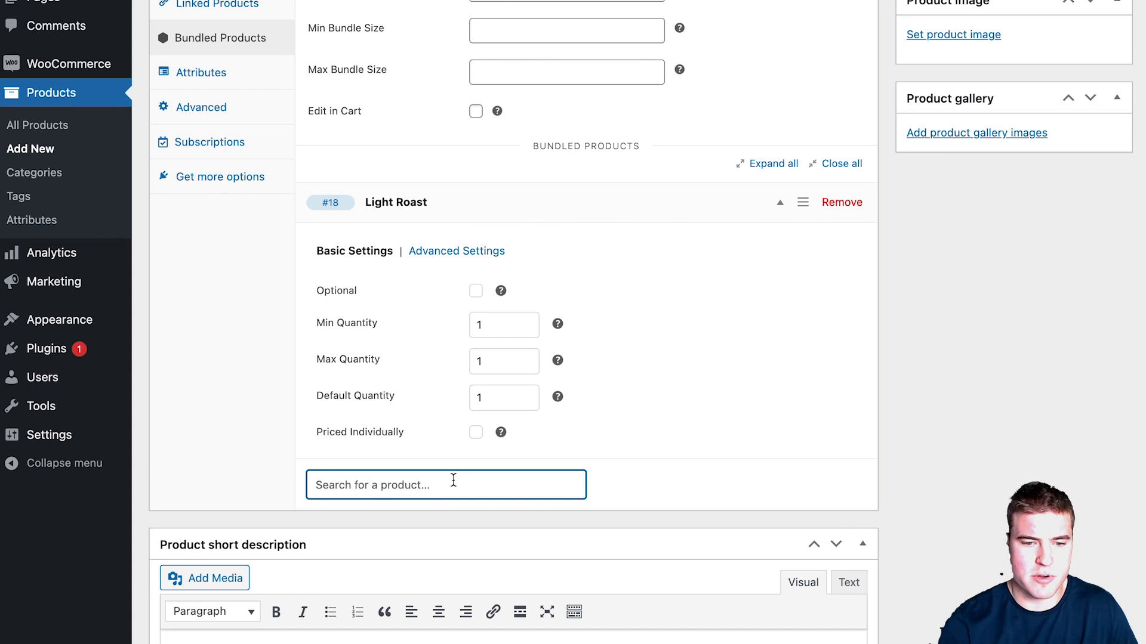
text(medium)
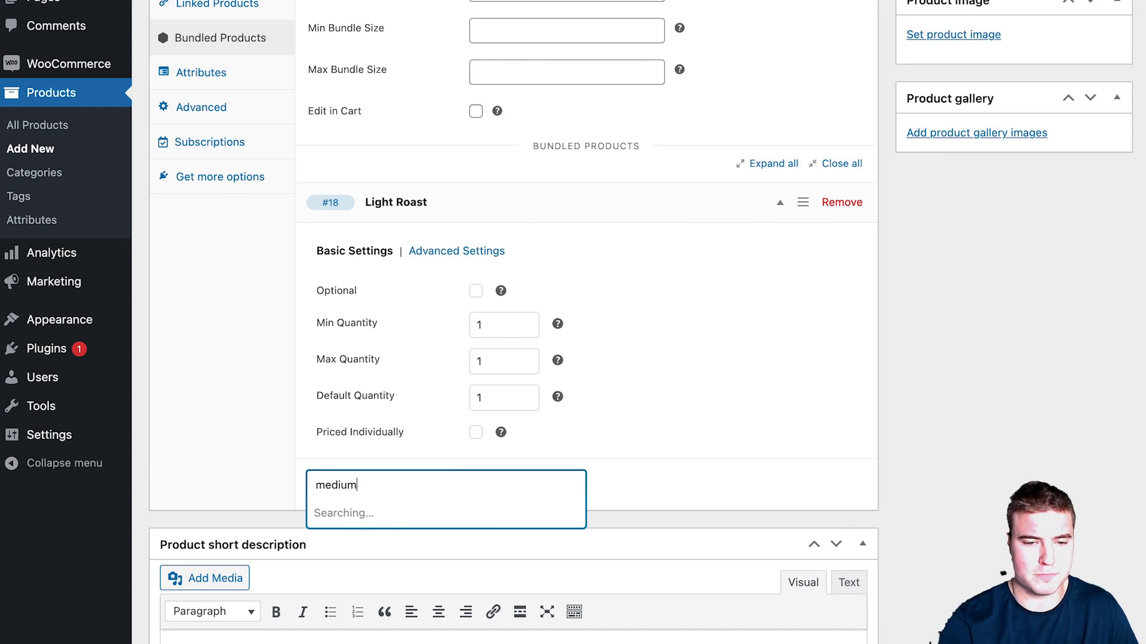
click(435, 507)
scroll(619, 438, down, 4)
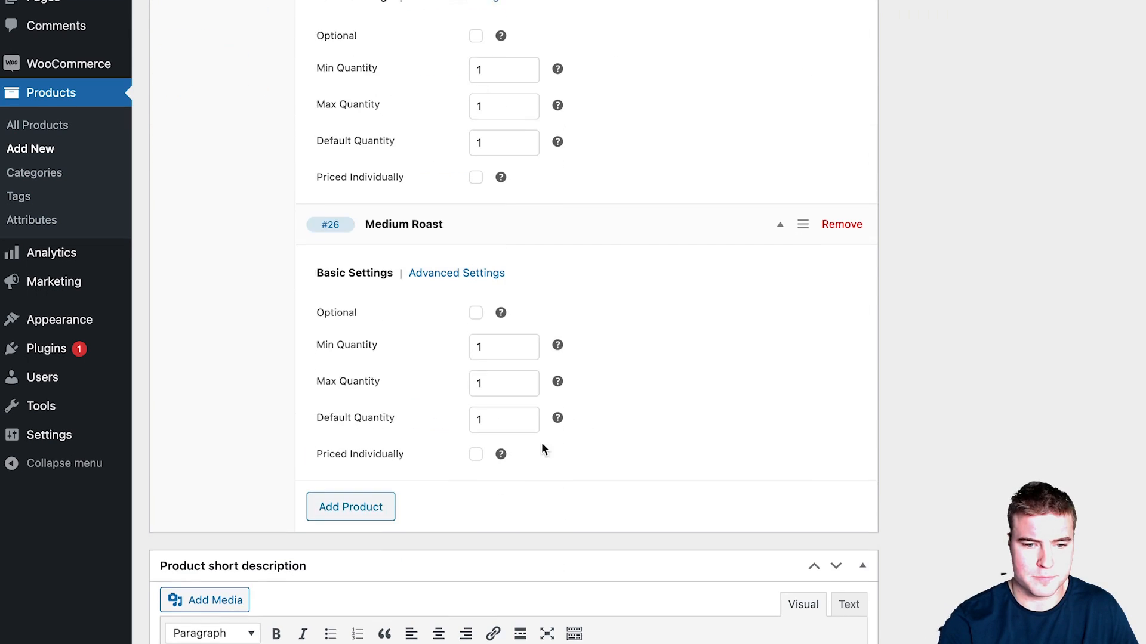
click(376, 507)
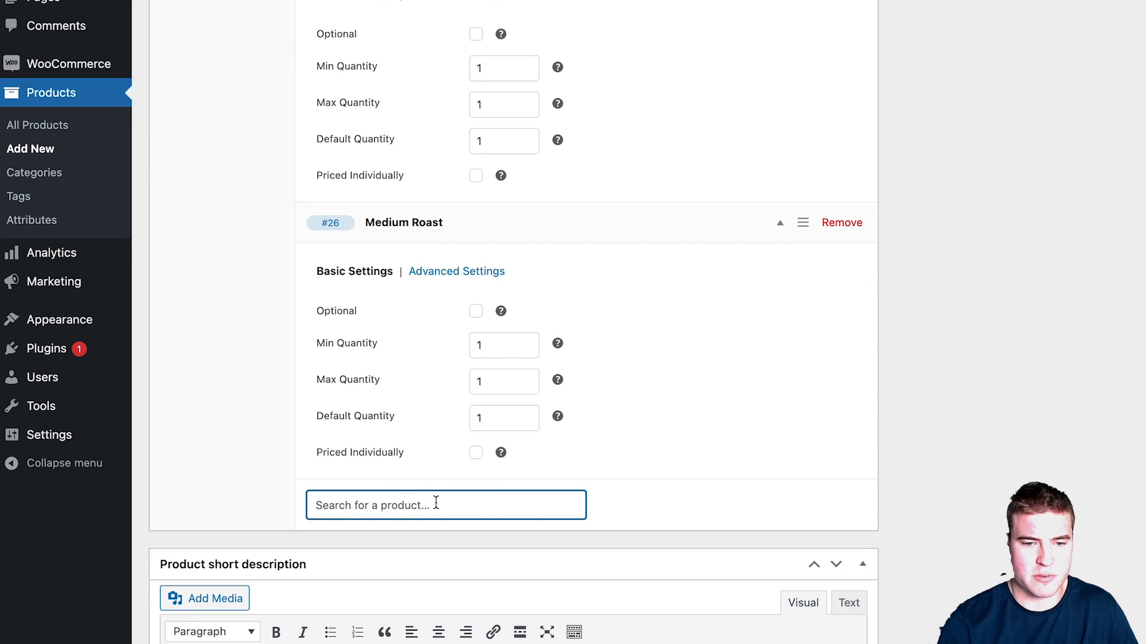
text(dark)
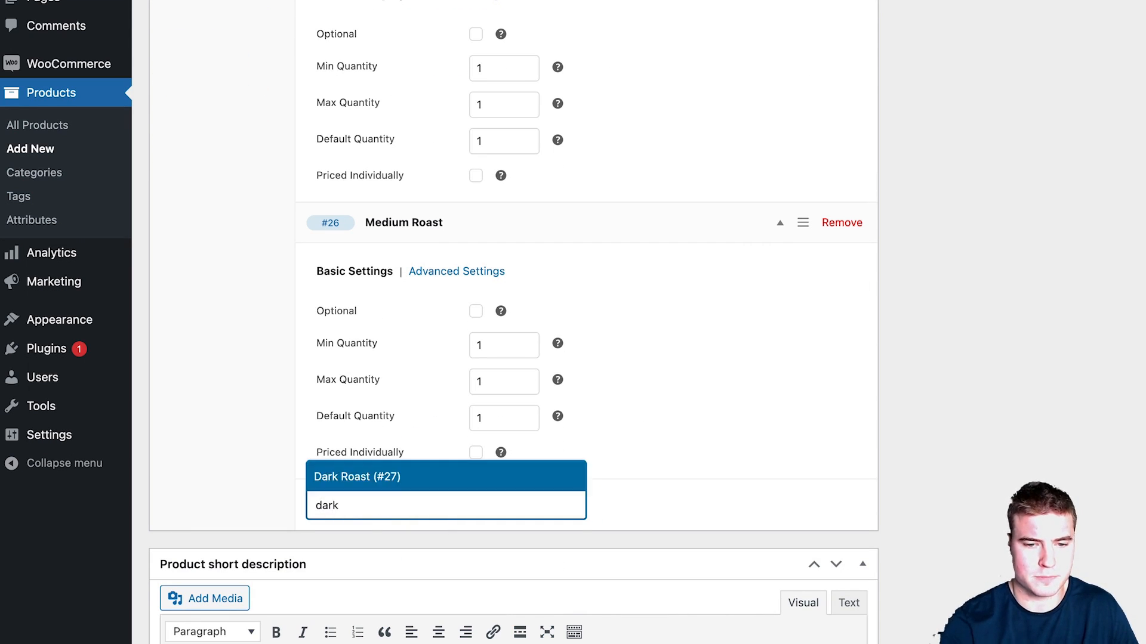
click(427, 490)
scroll(621, 474, down, 4)
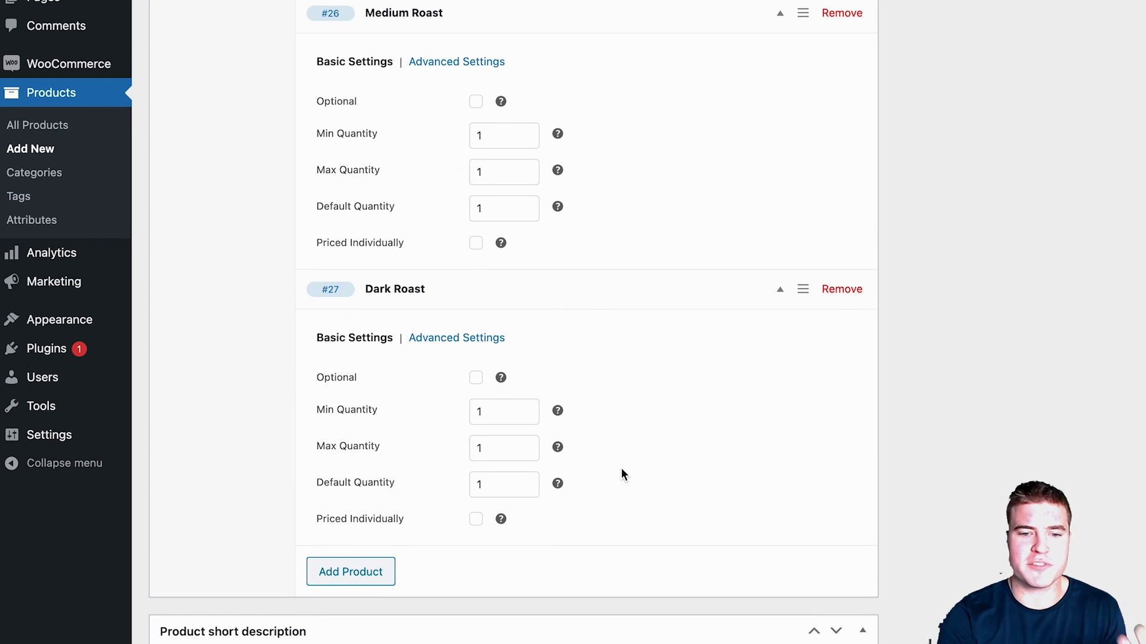
scroll(620, 469, up, 3)
scroll(618, 473, up, 15)
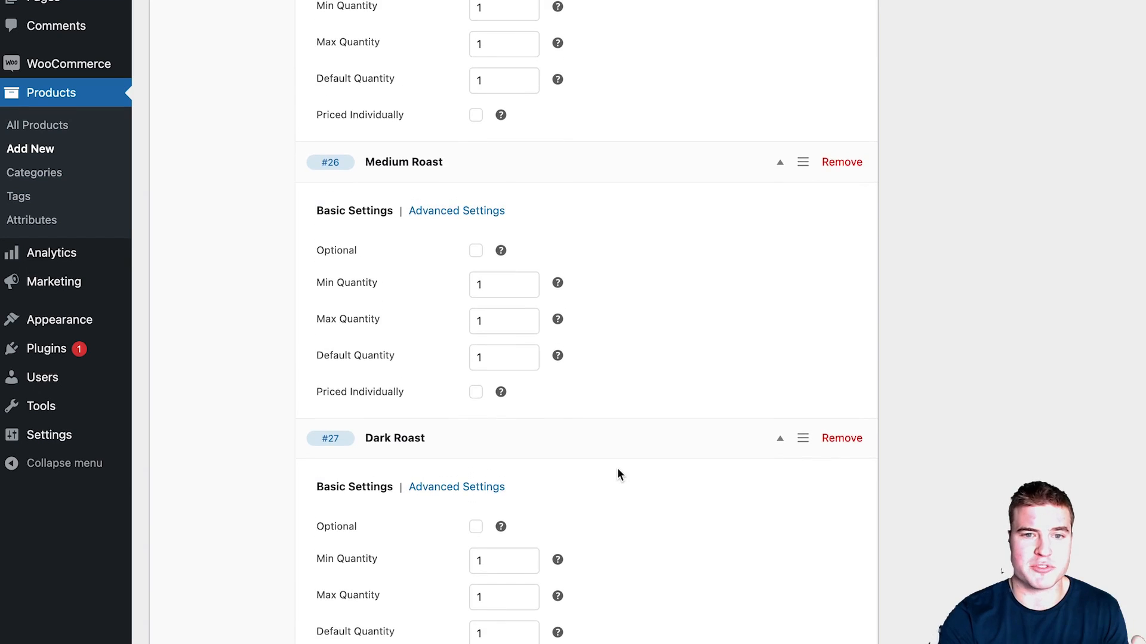
Step: Set both the minimum and maximum bundle size to 3
scroll(618, 472, up, 2)
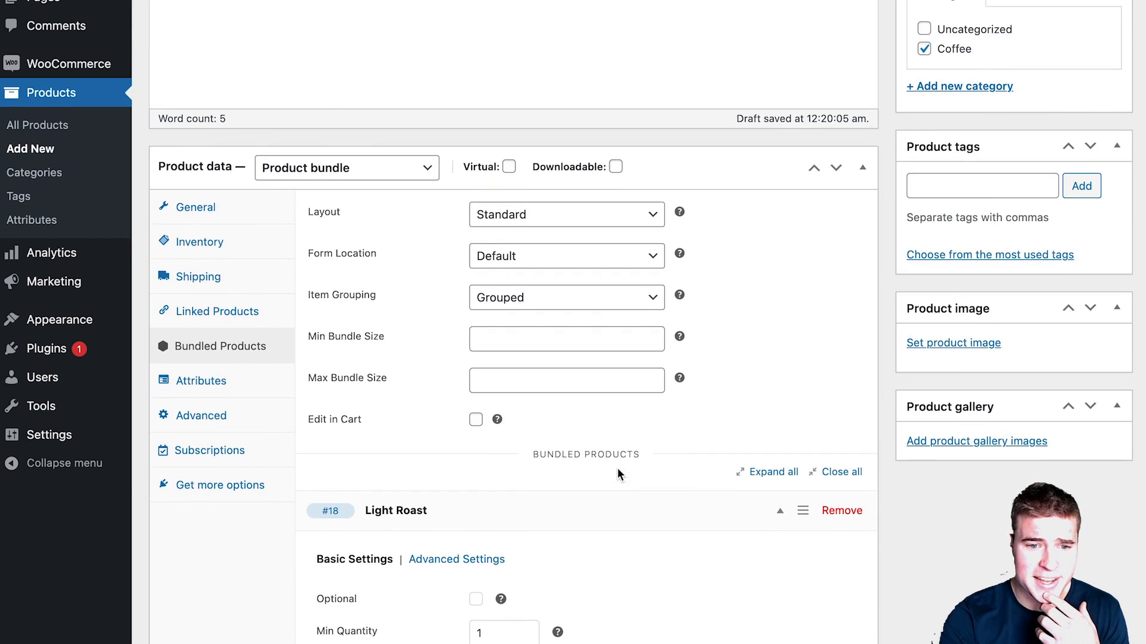
click(543, 319)
text(3)
click(535, 361)
text(3)
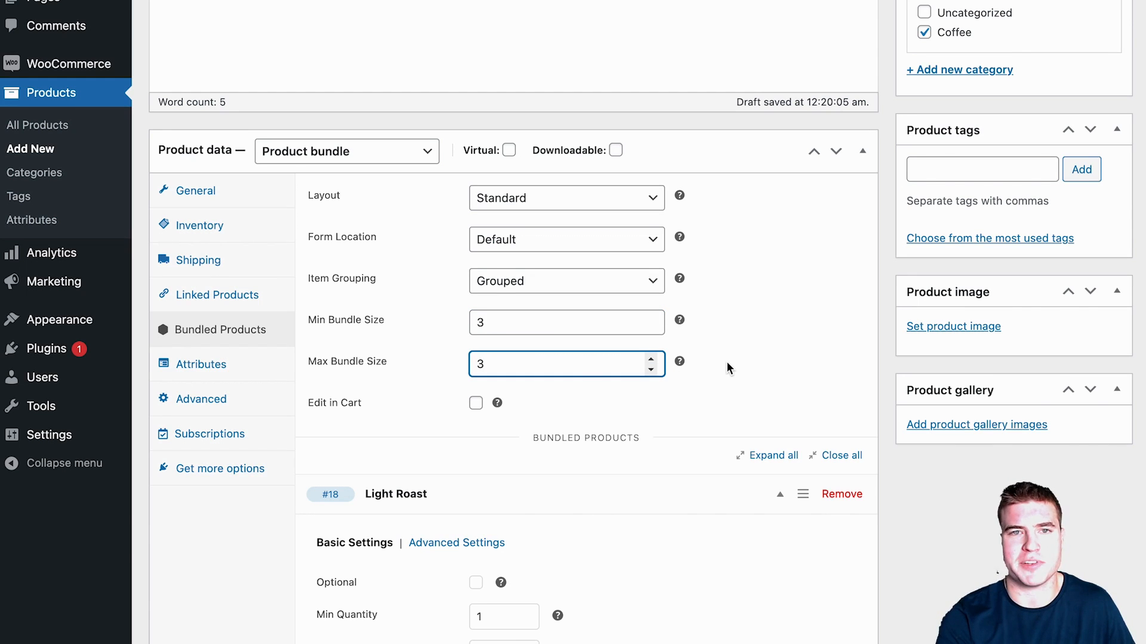
Step: Set the three-bag coffee photo as the product image and publish Coffee Box
scroll(728, 363, up, 1)
click(911, 341)
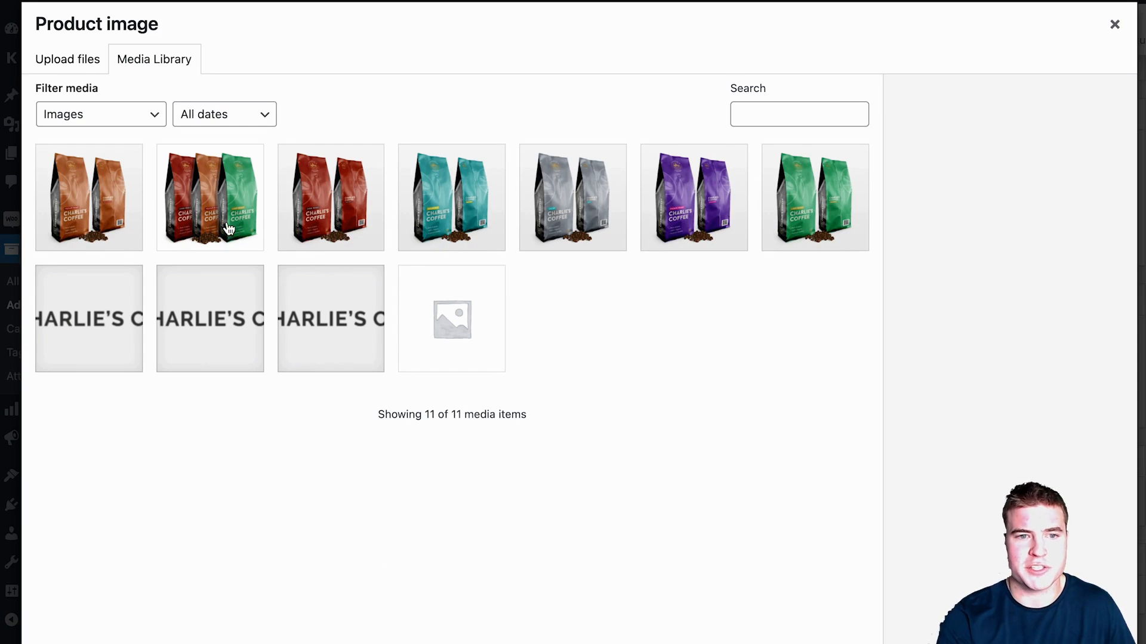
click(229, 229)
click(1068, 641)
scroll(751, 358, up, 4)
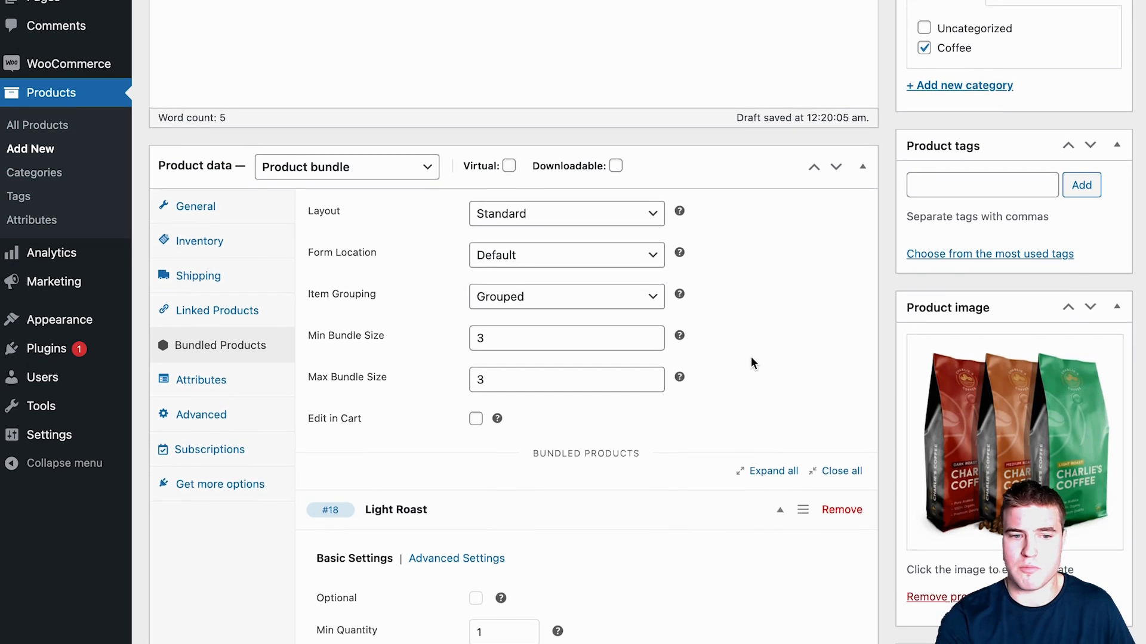
scroll(750, 358, down, 2)
scroll(751, 358, down, 1)
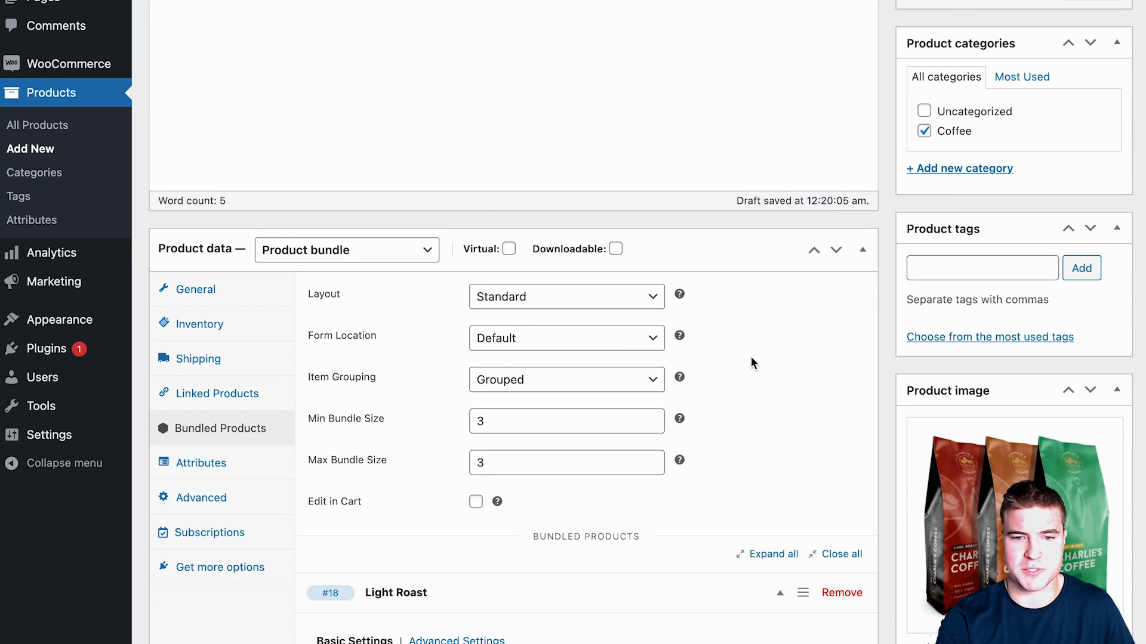
scroll(751, 358, up, 3)
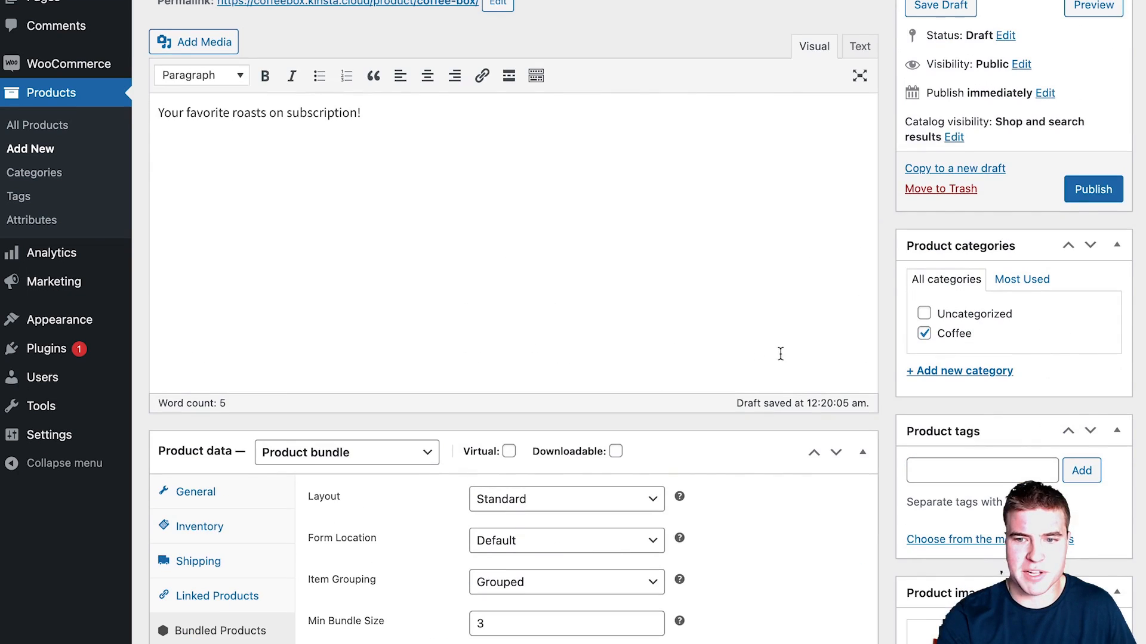
click(1072, 197)
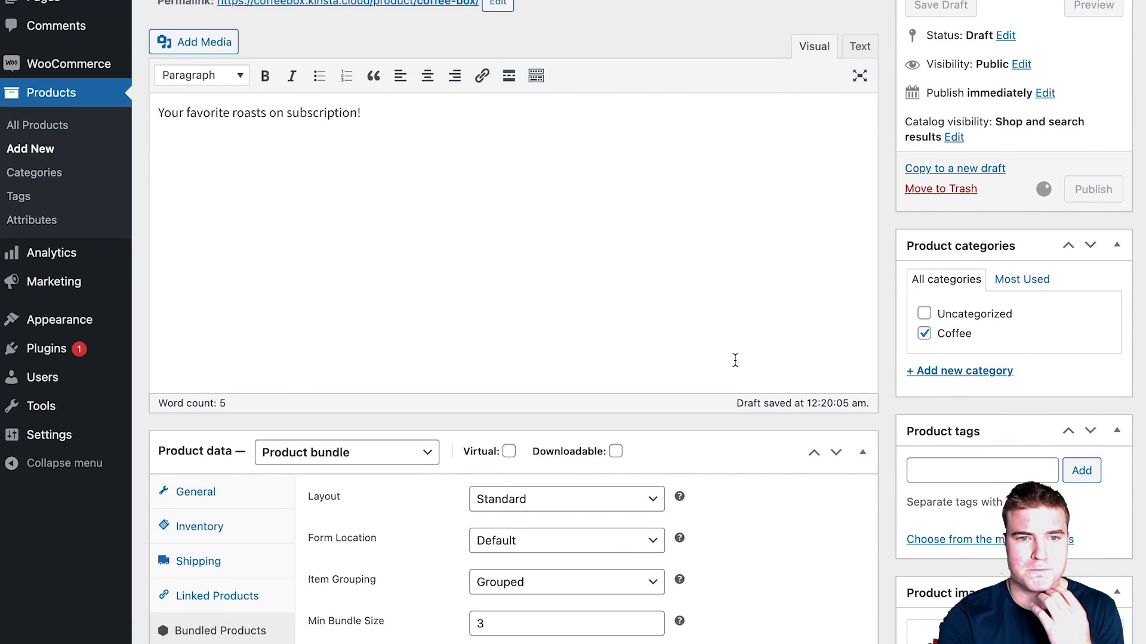
right_click(449, 56)
Step: Open the published Coffee Box page in a new tab and review its Light, Medium and Dark Roast options at $27.00
click(478, 65)
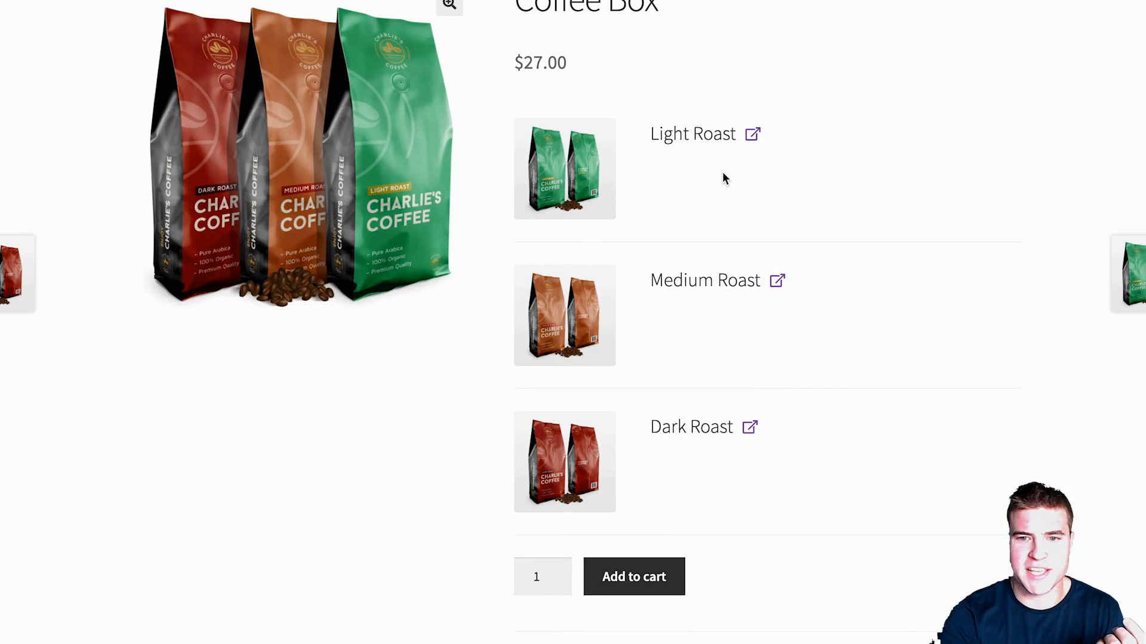
scroll(708, 216, down, 1)
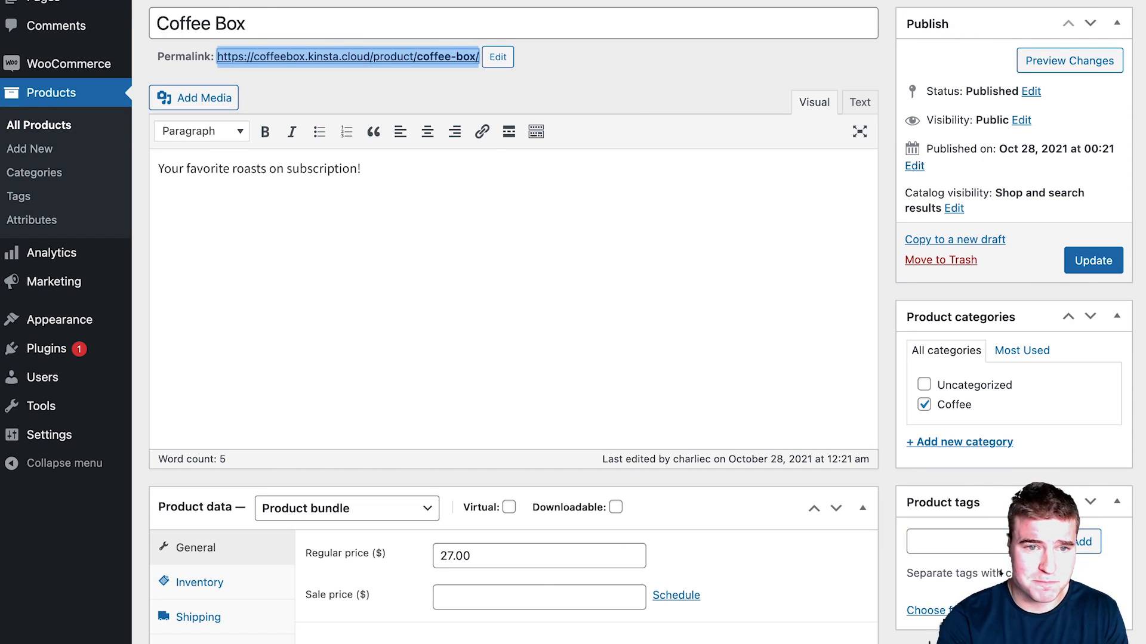
scroll(667, 334, down, 5)
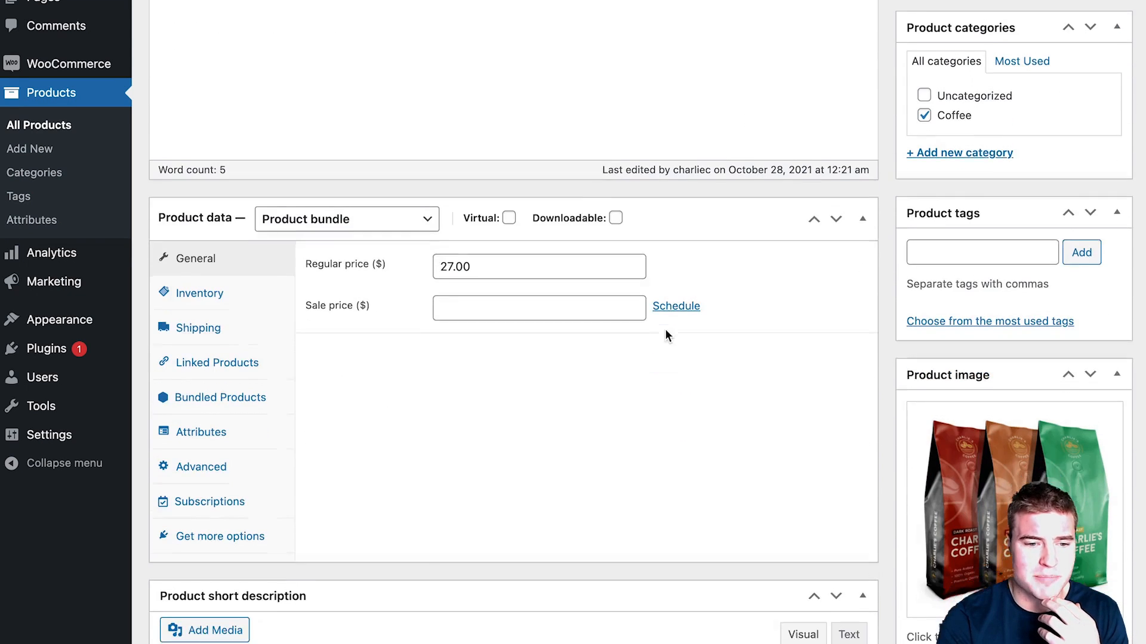
Step: Make the bundled Light Roast optional with a maximum quantity of 3
click(266, 398)
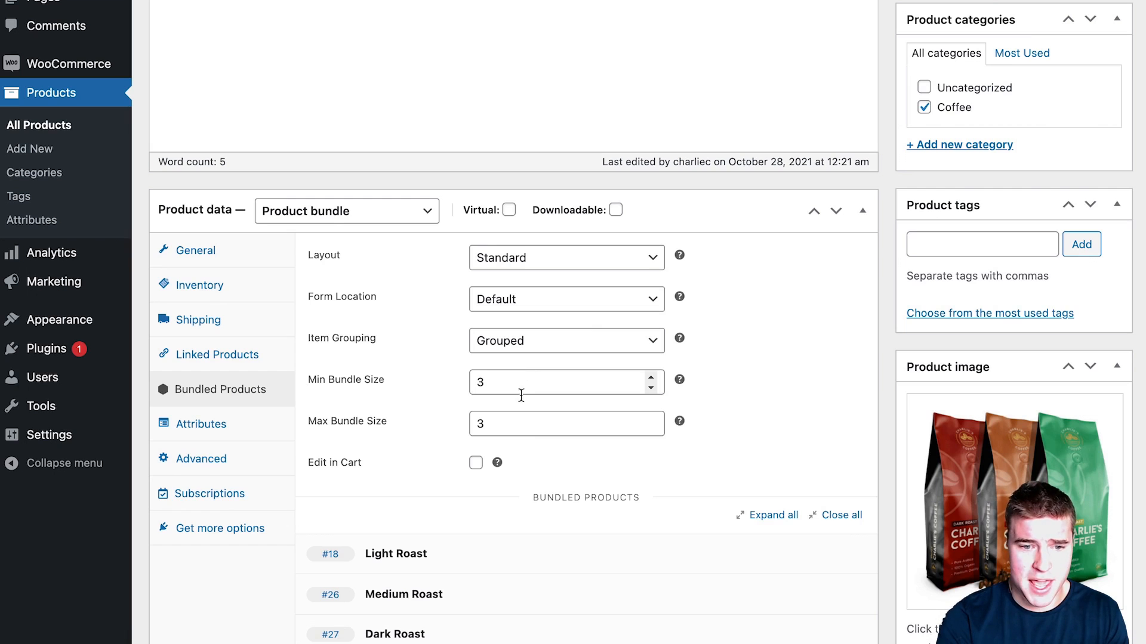
scroll(513, 447, down, 3)
click(485, 402)
click(474, 484)
scroll(618, 464, down, 1)
click(498, 473)
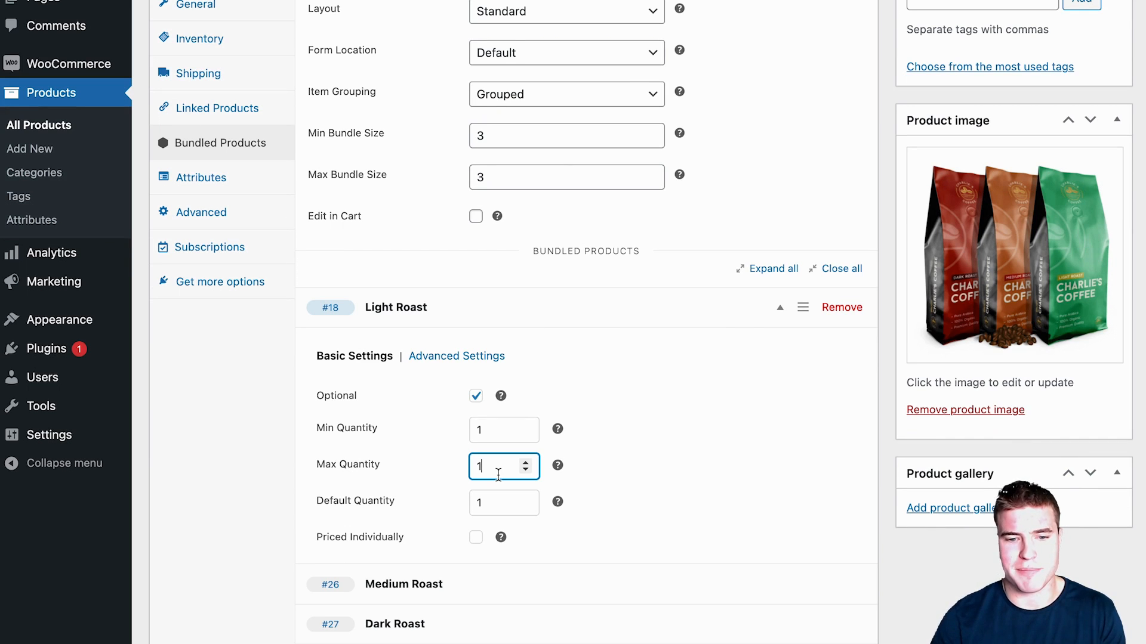
key(BackSpace)
text(3)
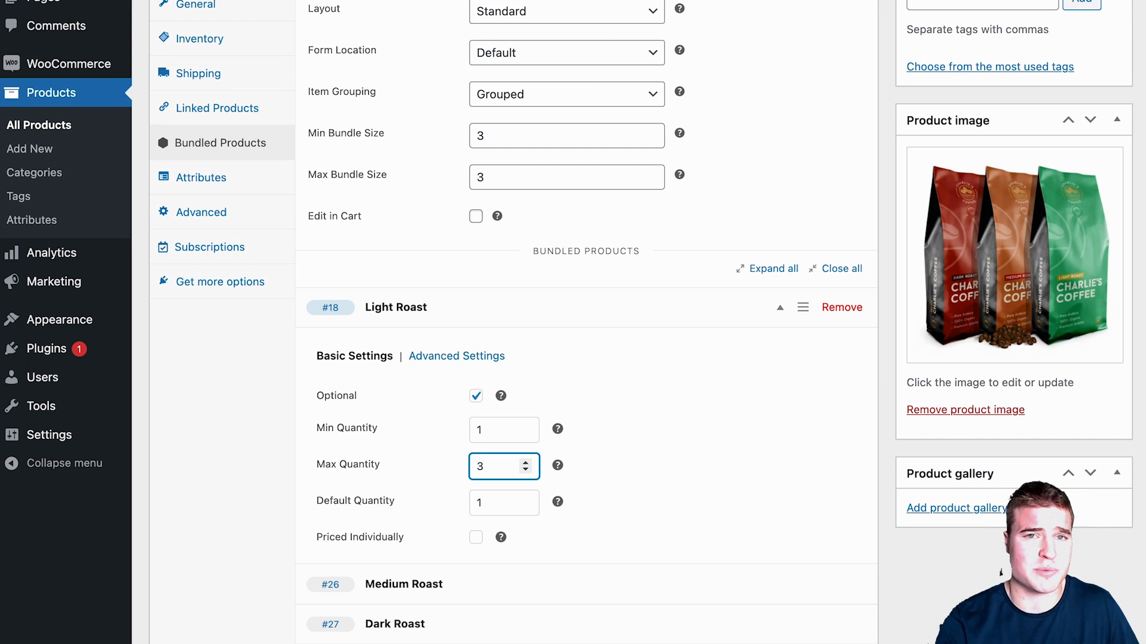
click(514, 306)
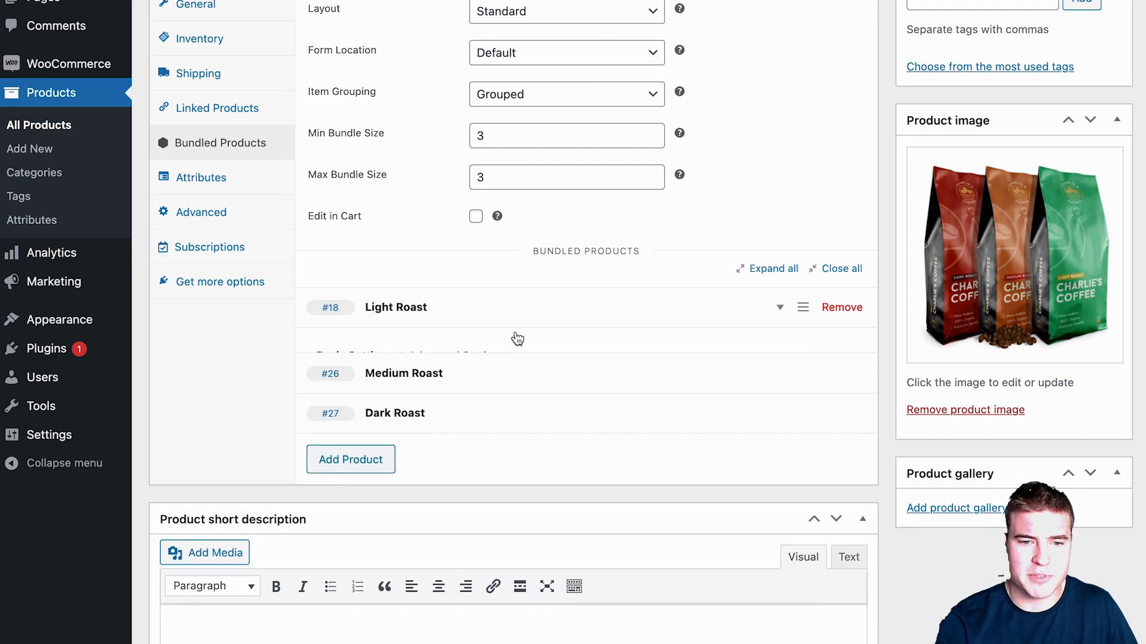
Step: Make the bundled Medium Roast optional with a maximum quantity of 3
click(519, 350)
scroll(522, 389, down, 2)
click(510, 408)
key(BackSpace)
text(3)
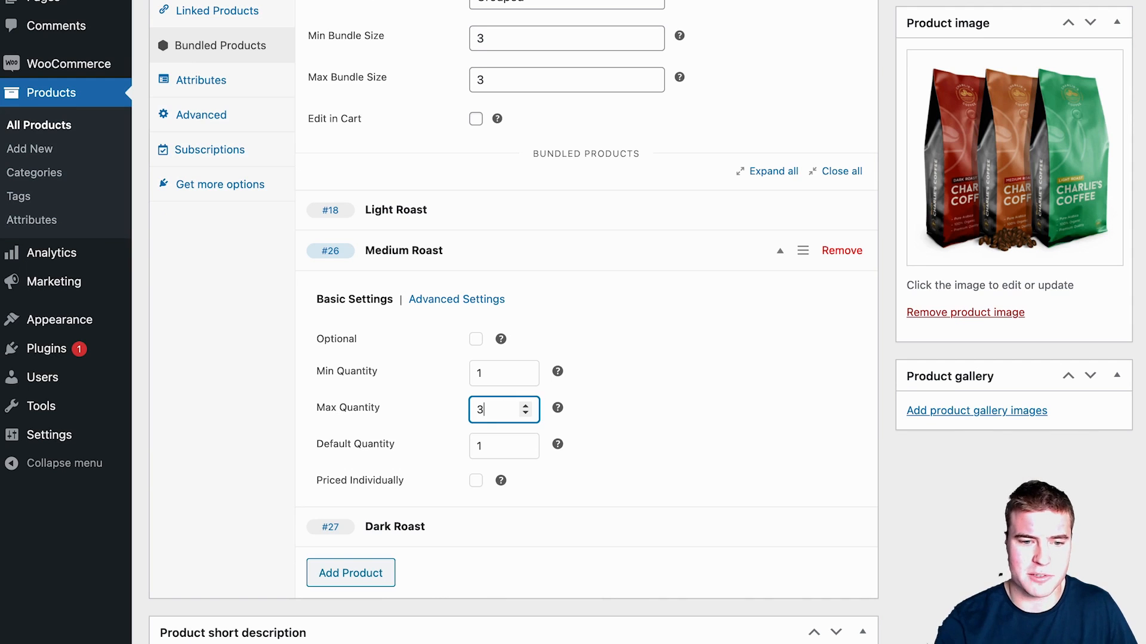
click(476, 339)
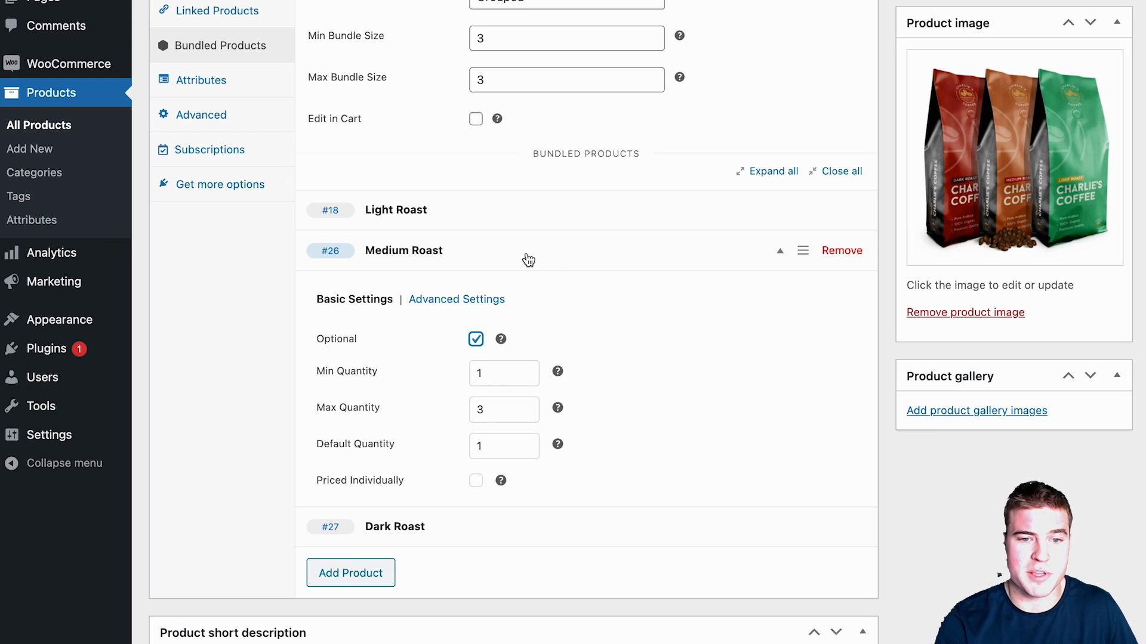
click(528, 262)
Step: Make the bundled Dark Roast optional with a maximum quantity of 3
click(519, 303)
click(476, 380)
click(498, 451)
key(BackSpace)
text(3)
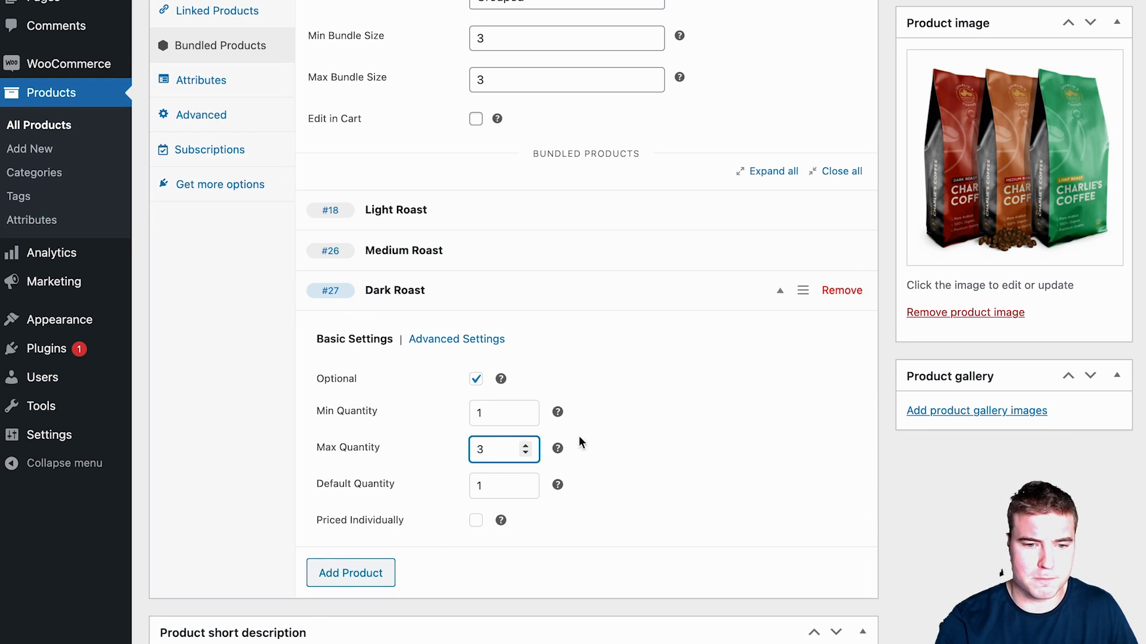
scroll(625, 434, up, 3)
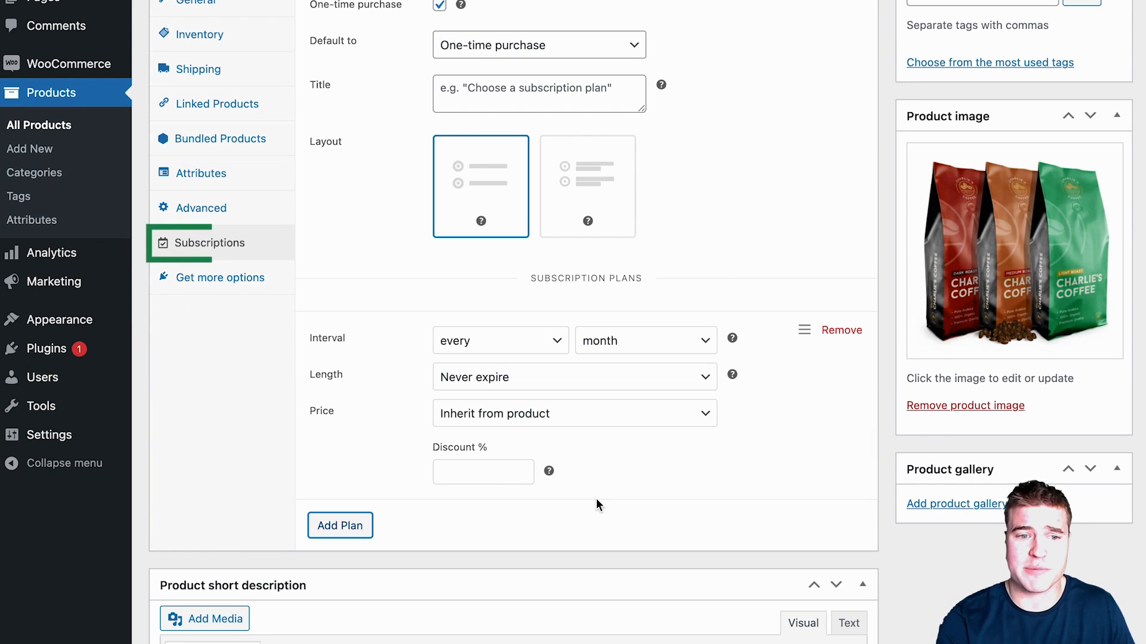
Step: Switch the plans to the dropdown layout and add every-2nd-month and every-3rd-month plans
click(597, 188)
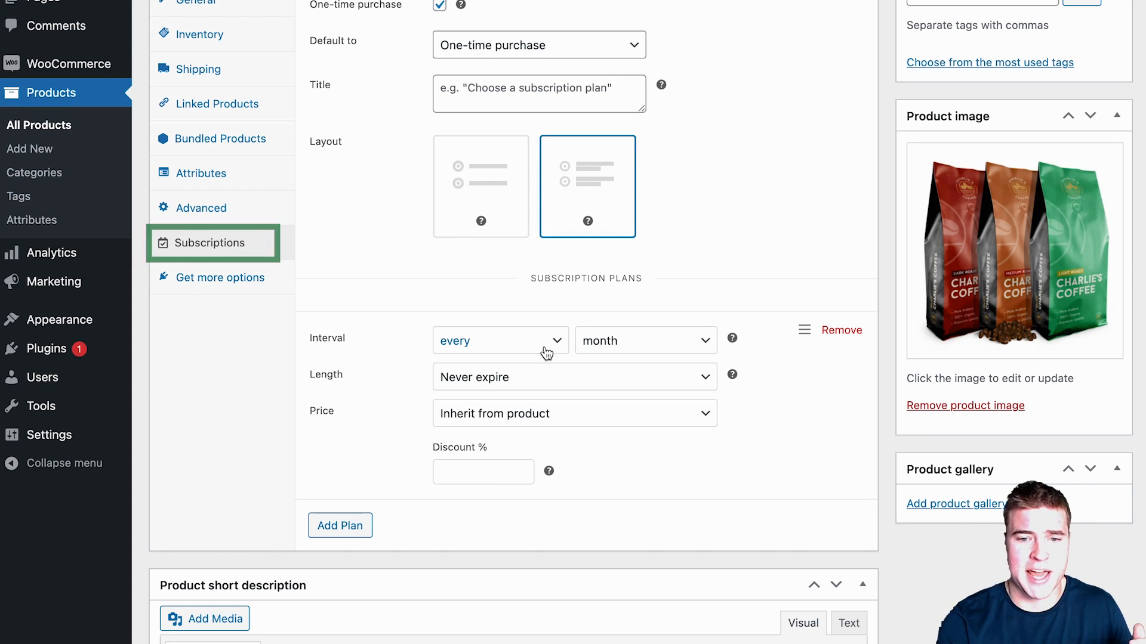
click(369, 528)
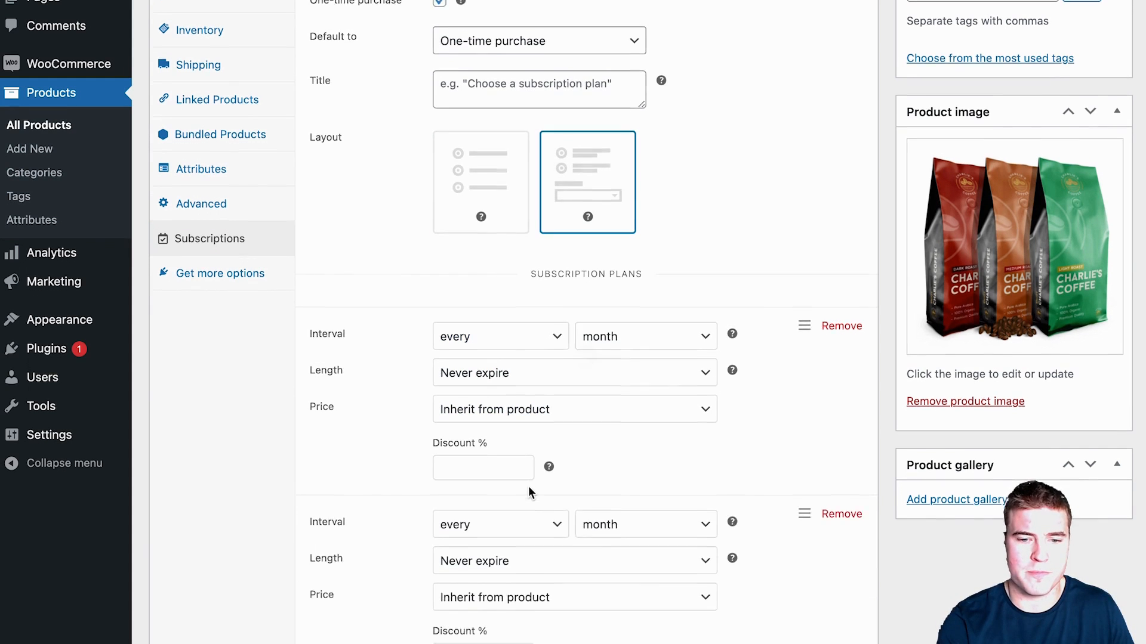
scroll(528, 486, down, 1)
click(529, 504)
click(529, 524)
scroll(596, 438, down, 3)
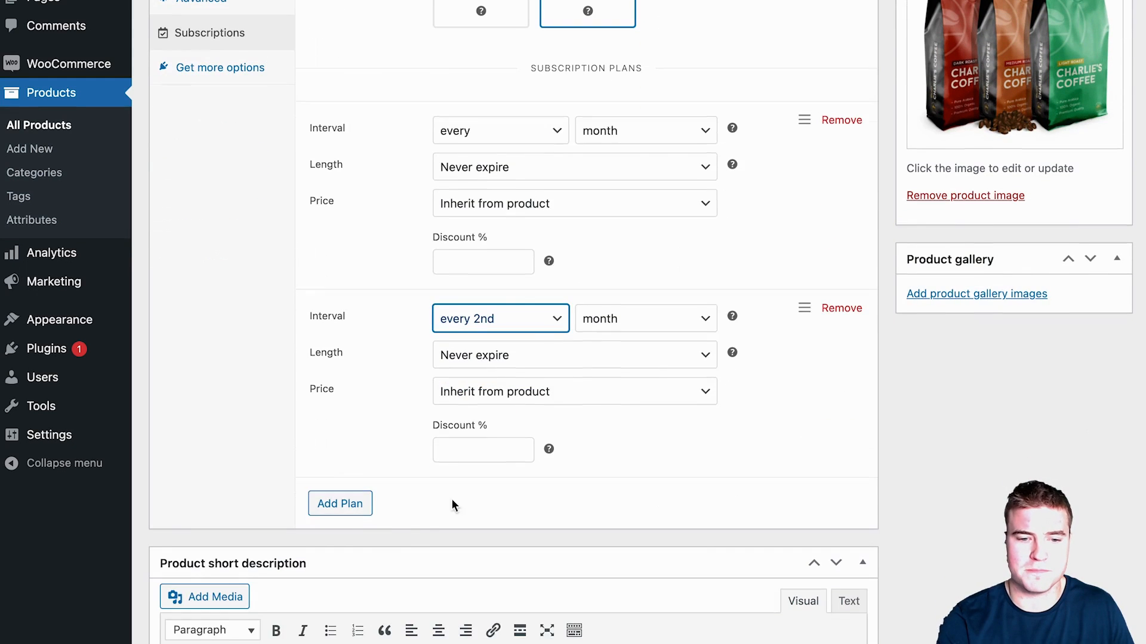
click(356, 512)
click(501, 507)
click(506, 545)
scroll(611, 290, up, 1)
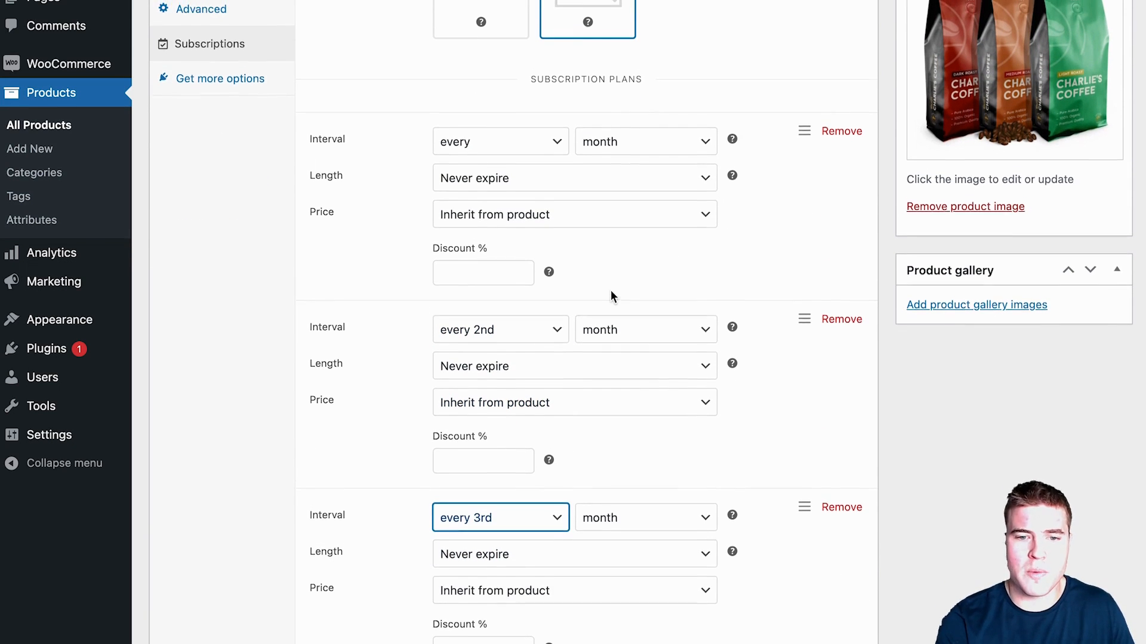
Step: Give all three subscription plans a 10% discount
click(506, 332)
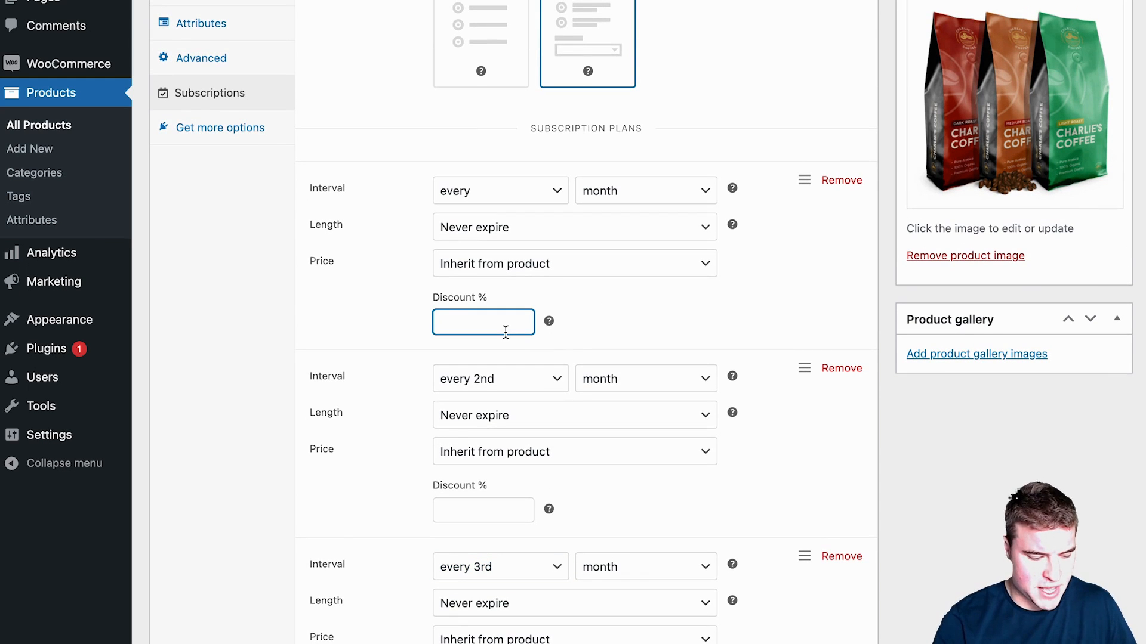
text(10)
click(476, 506)
text(10)
scroll(477, 506, down, 3)
click(471, 526)
text(10)
scroll(511, 465, up, 4)
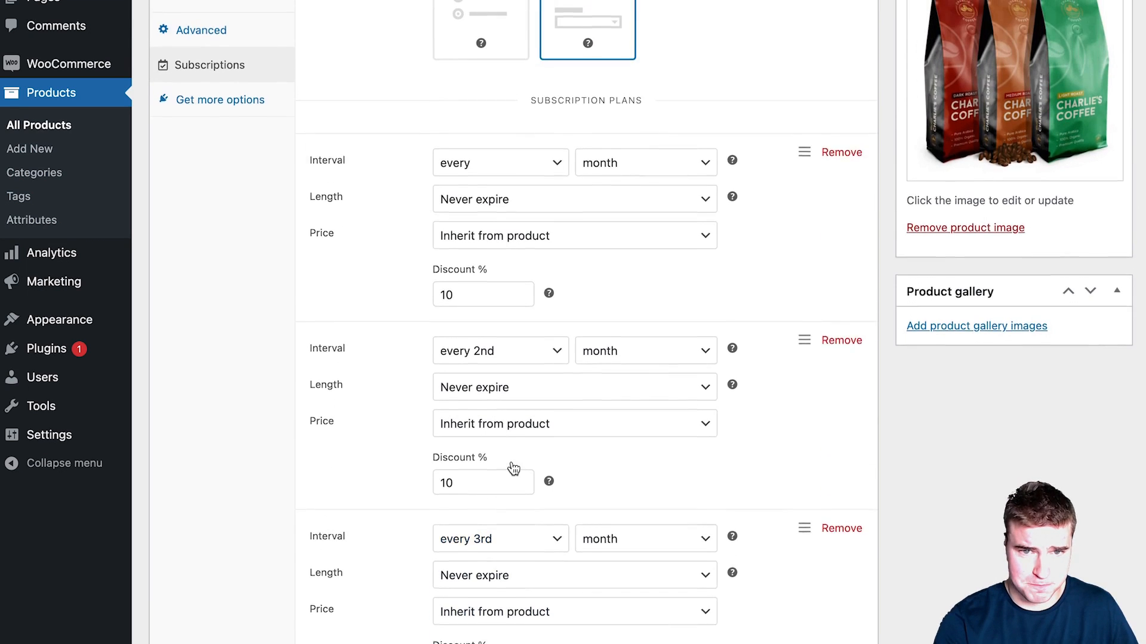
scroll(510, 465, up, 3)
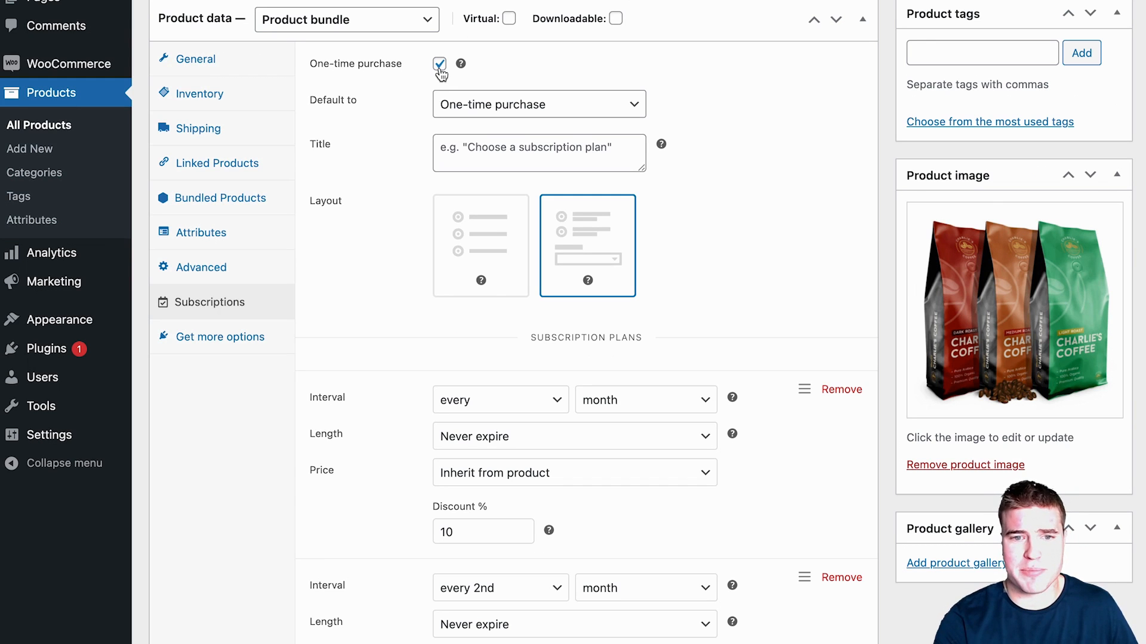
Step: Raise the regular price from 27.00 to 30.00 and update the product
click(248, 72)
drag(486, 71, 397, 56)
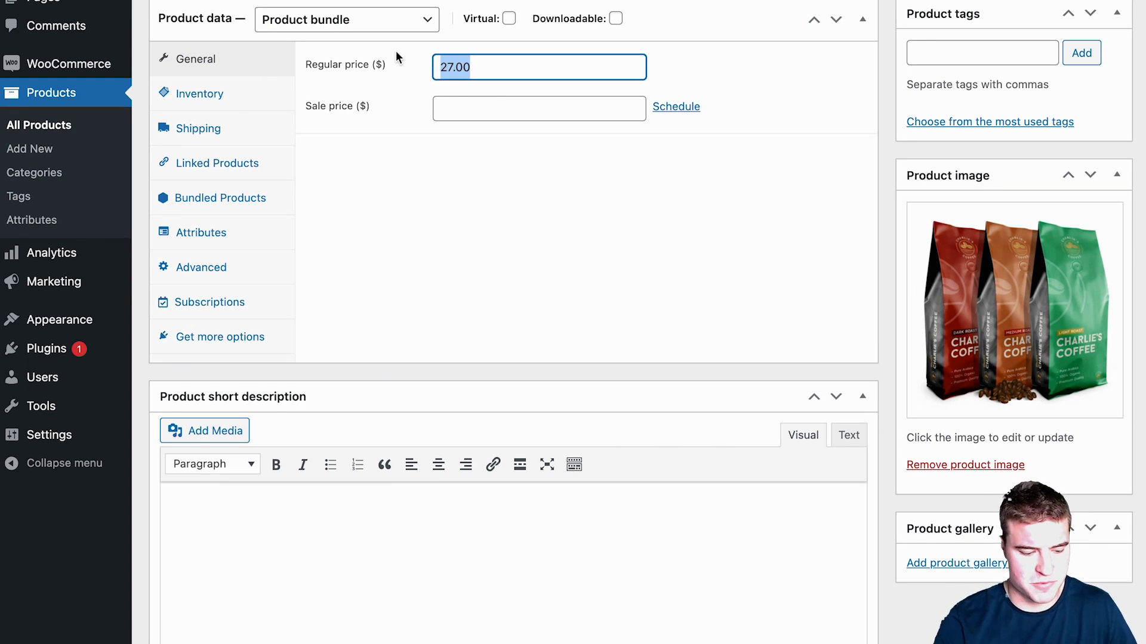
text(30.00)
click(260, 304)
scroll(569, 281, down, 4)
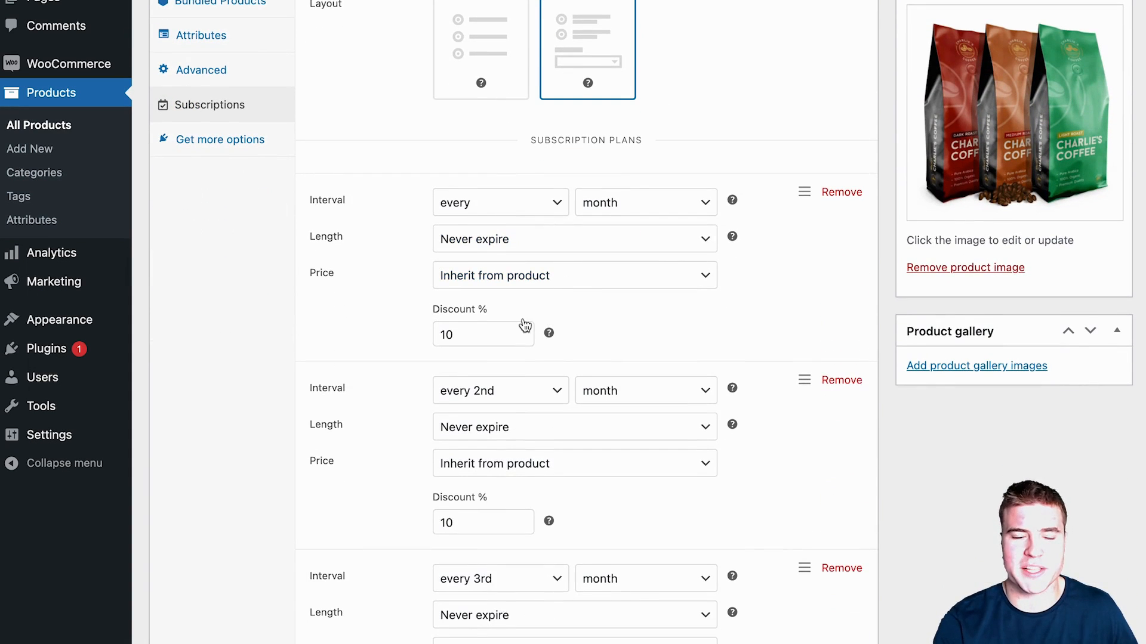
scroll(521, 327, up, 5)
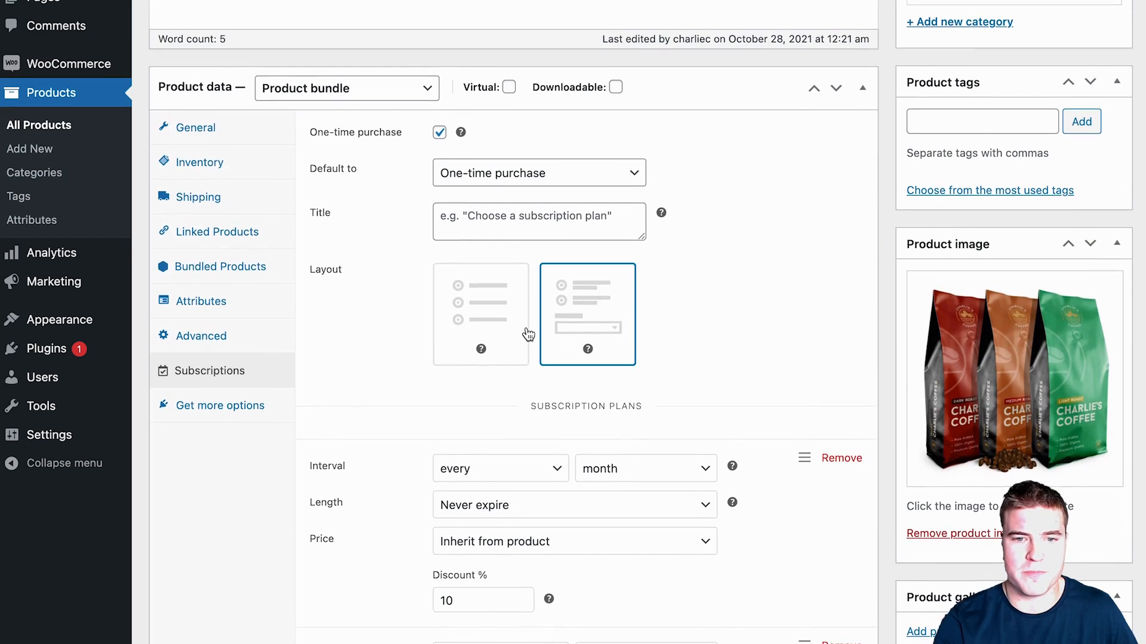
scroll(528, 334, up, 6)
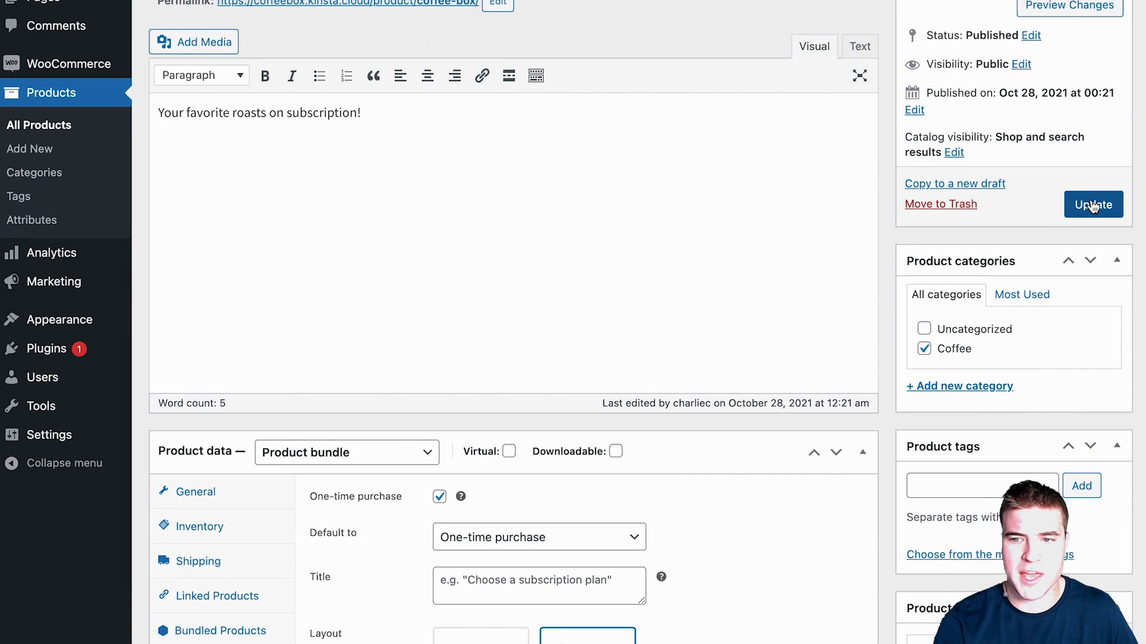
click(1094, 204)
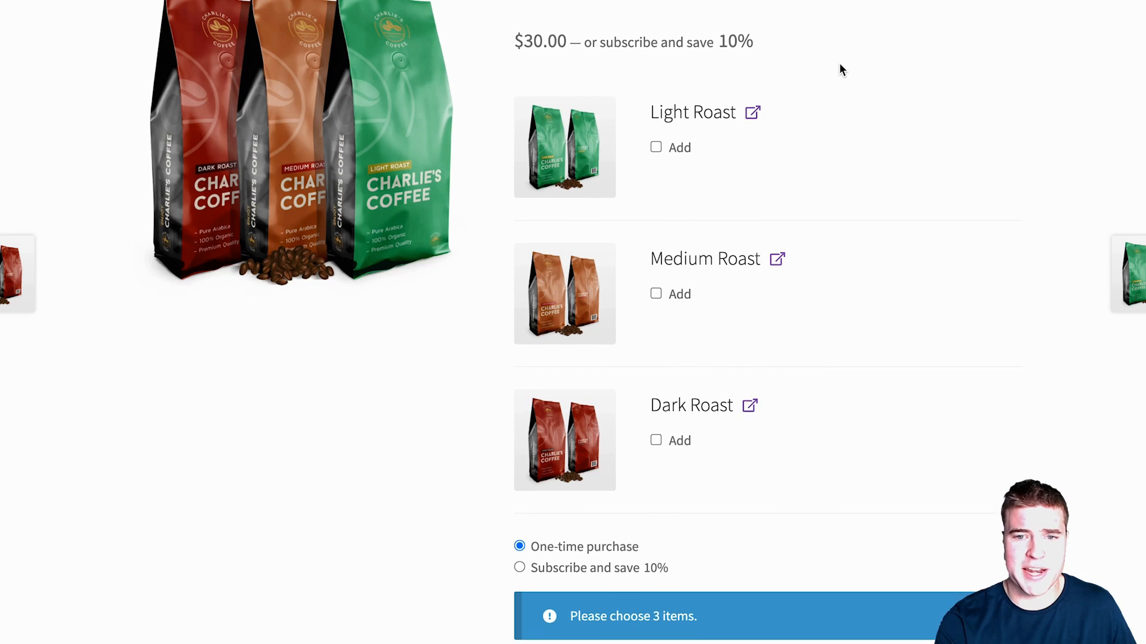
Step: On the store page, select 2 Light Roast and 1 Dark Roast with the subscribe-and-save-10% option
scroll(840, 69, down, 1)
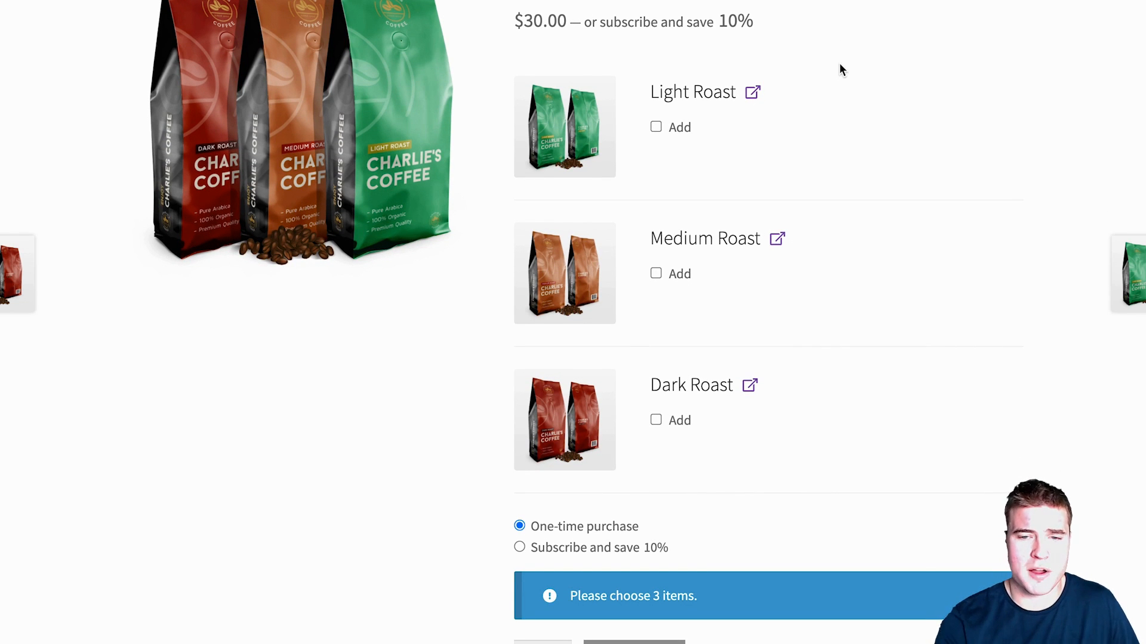
click(656, 127)
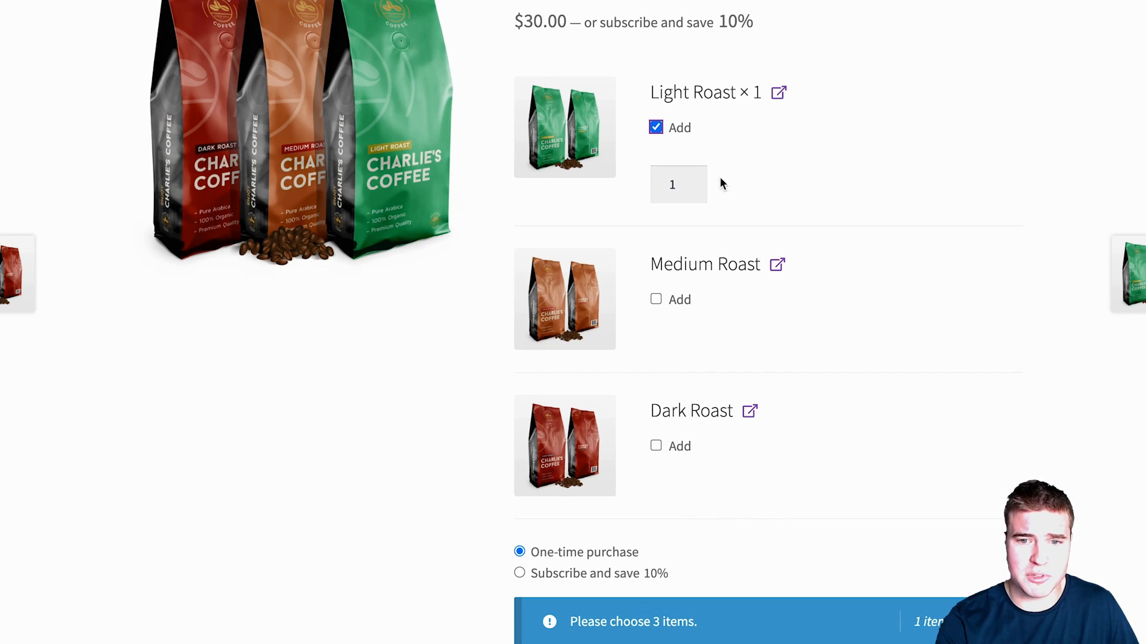
click(693, 180)
click(656, 446)
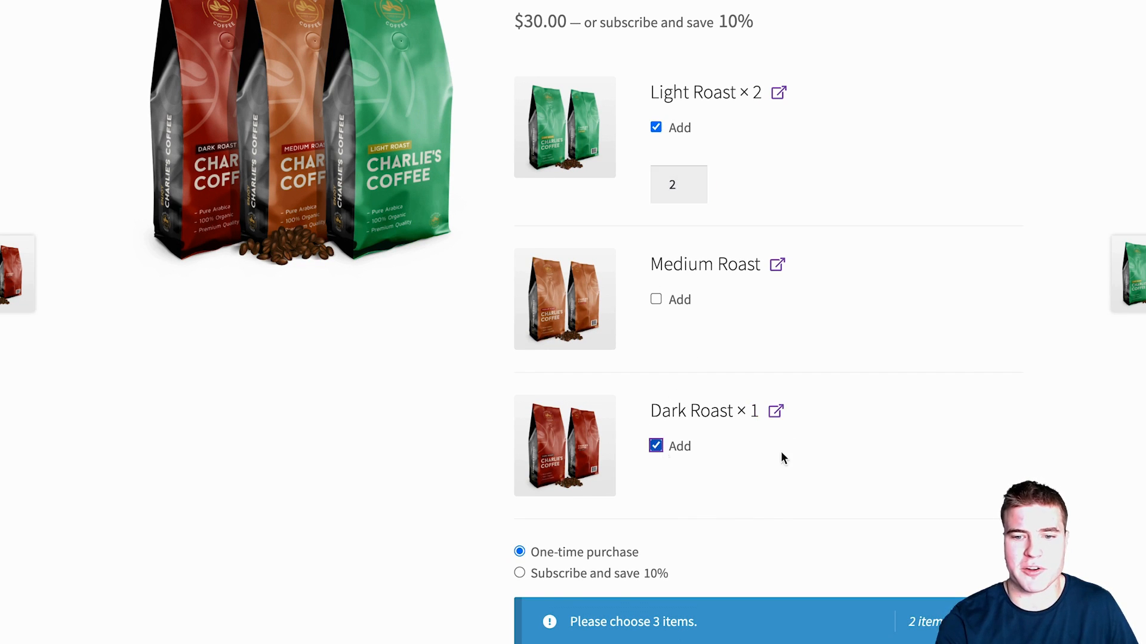
scroll(826, 442, down, 2)
scroll(742, 465, up, 1)
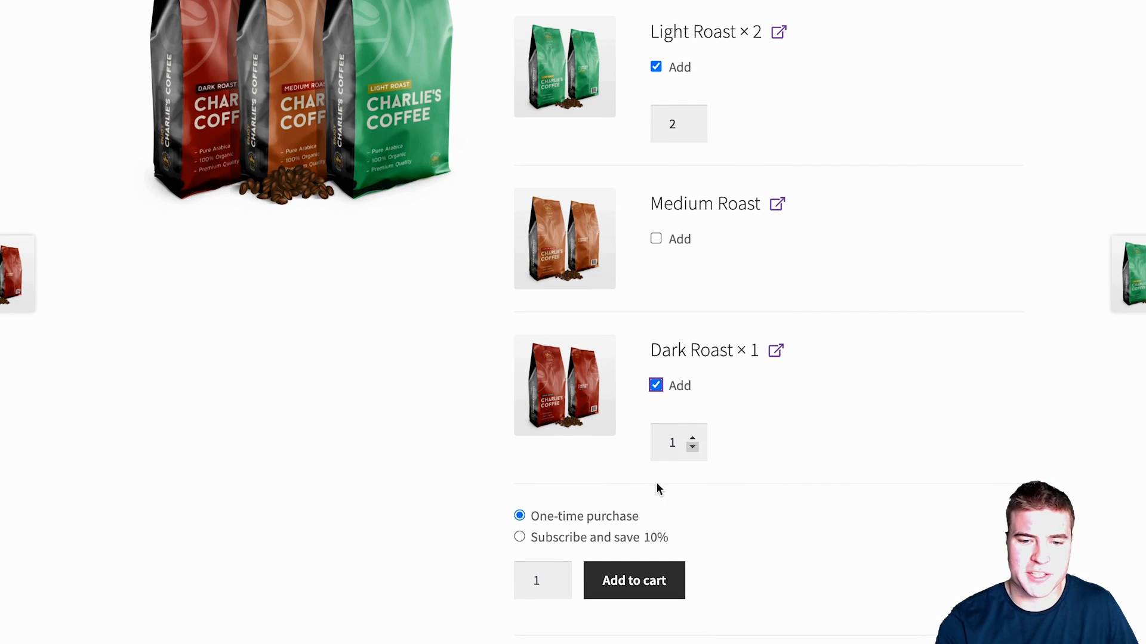
click(594, 540)
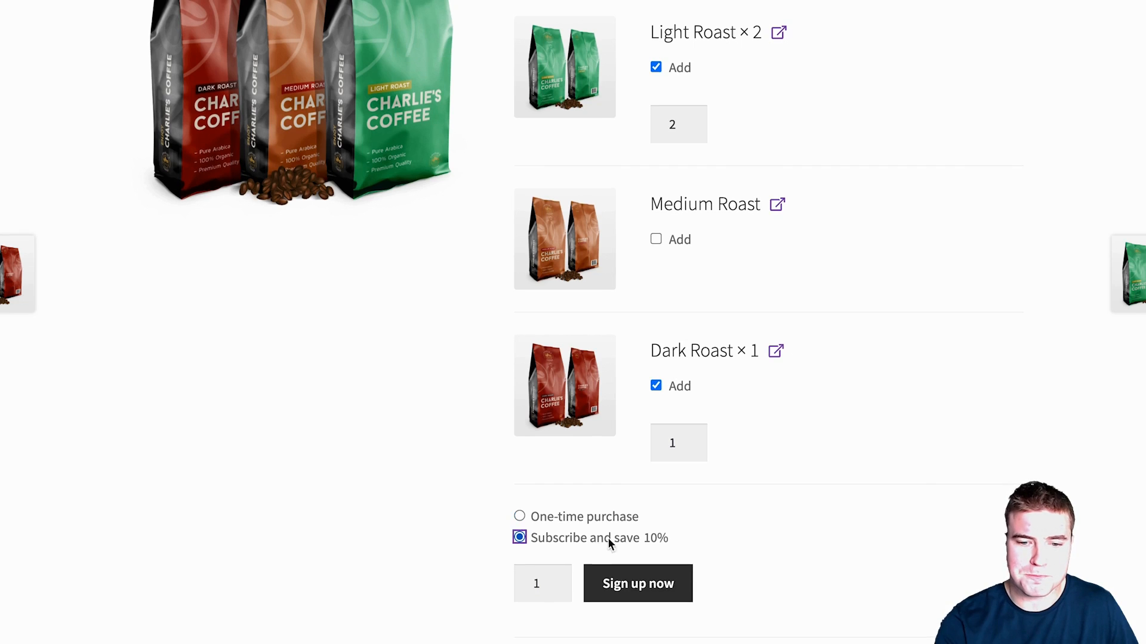
scroll(729, 514, down, 4)
Step: Keep the Every month plan and choose one each of Light, Medium and Dark Roast
click(662, 440)
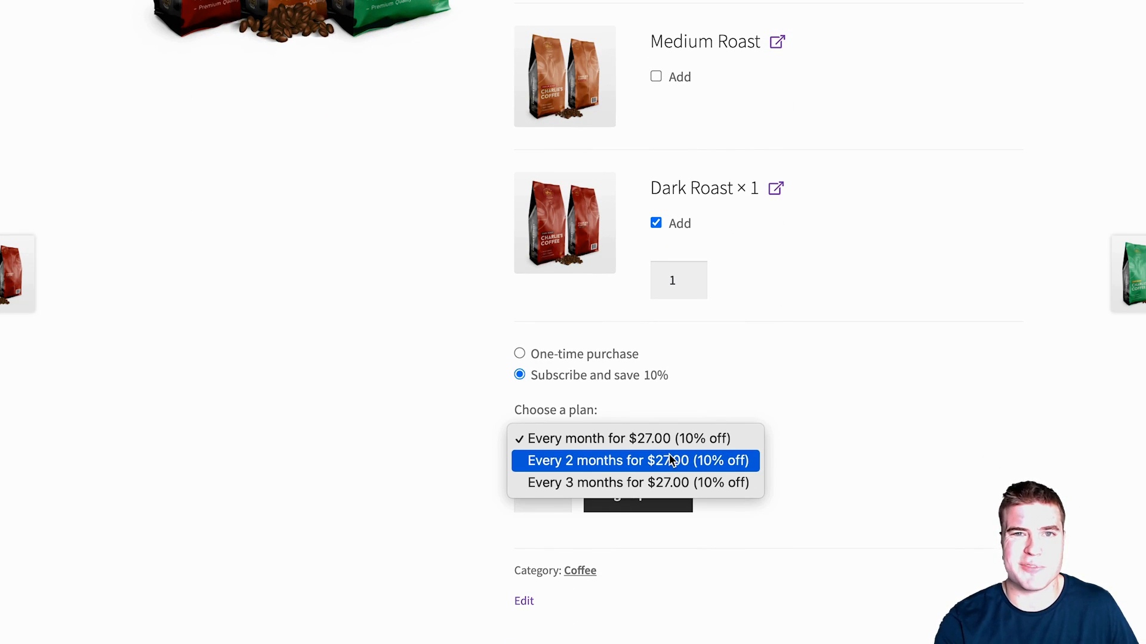
click(687, 437)
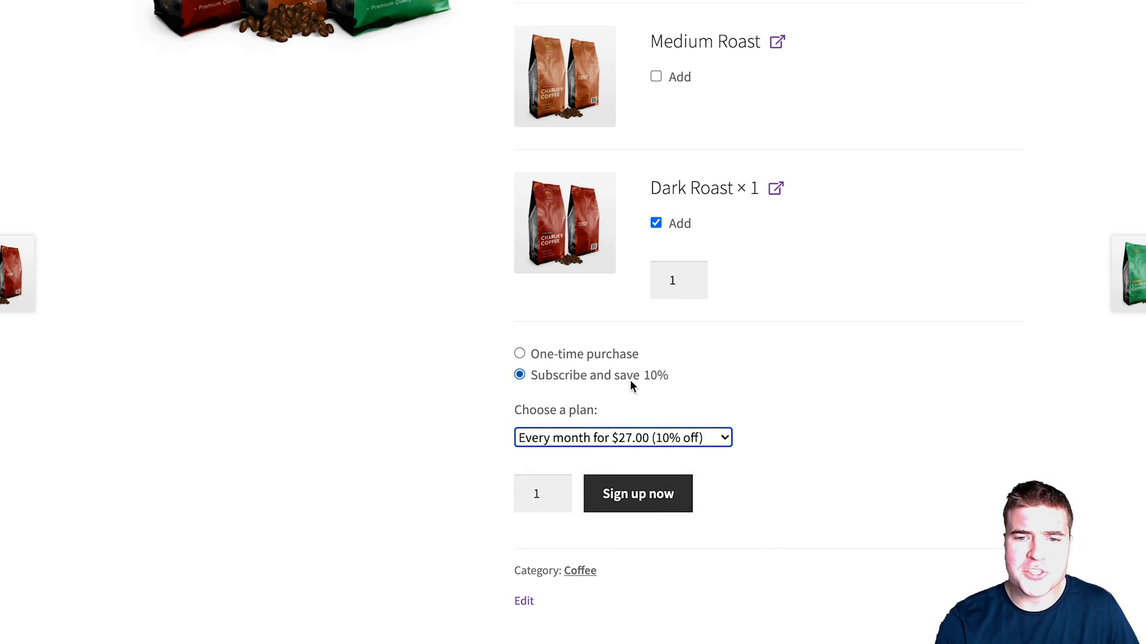
scroll(644, 401, up, 4)
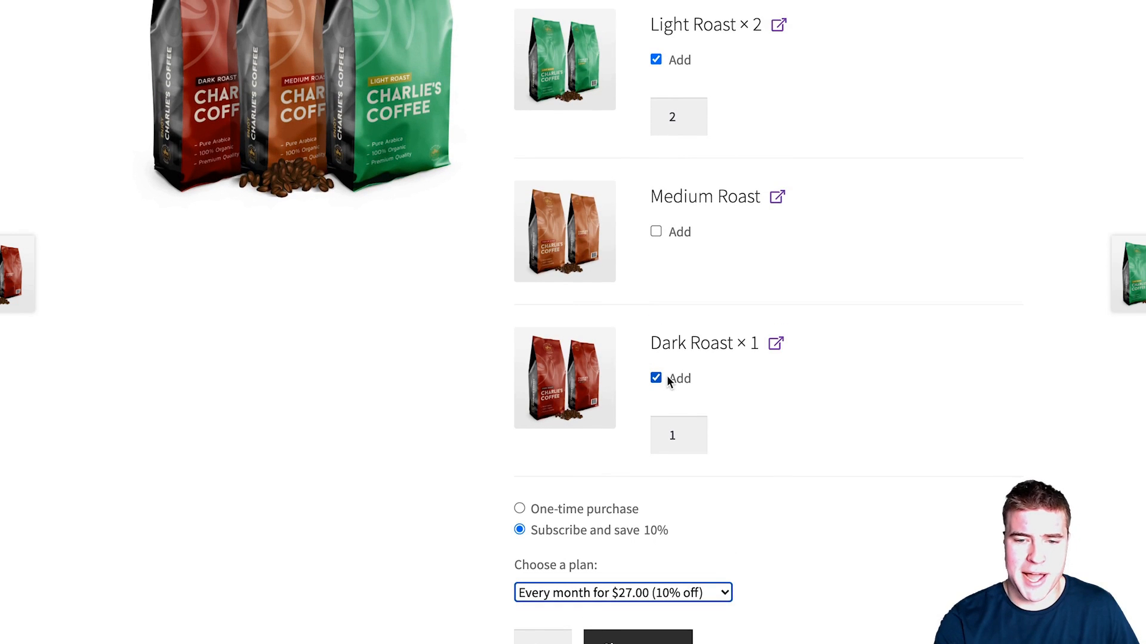
click(693, 121)
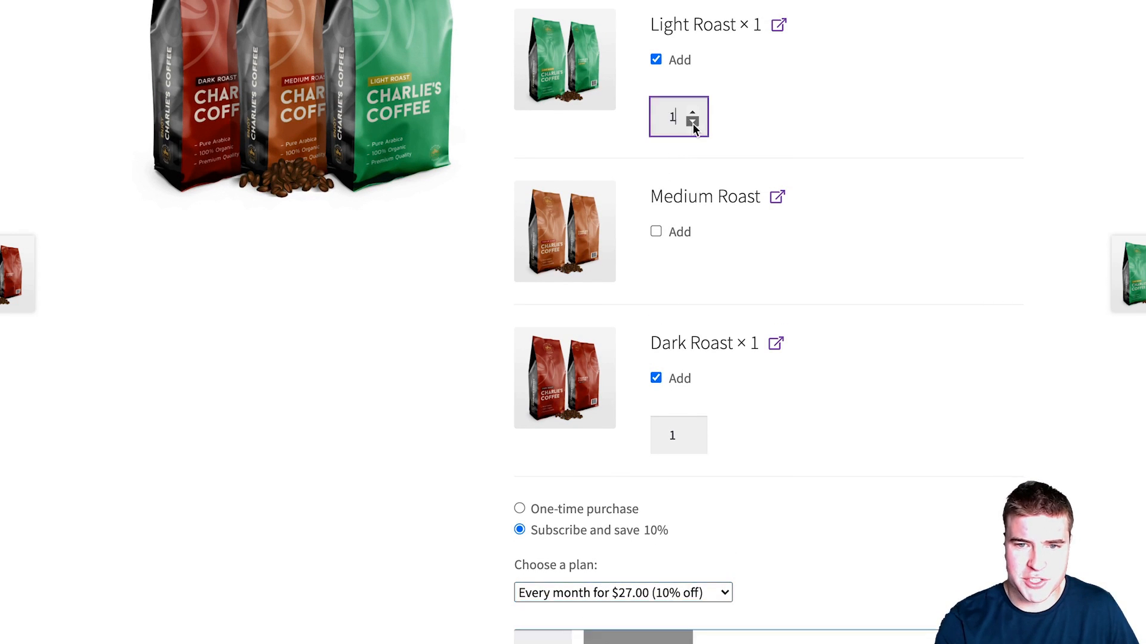
click(676, 233)
scroll(810, 255, down, 1)
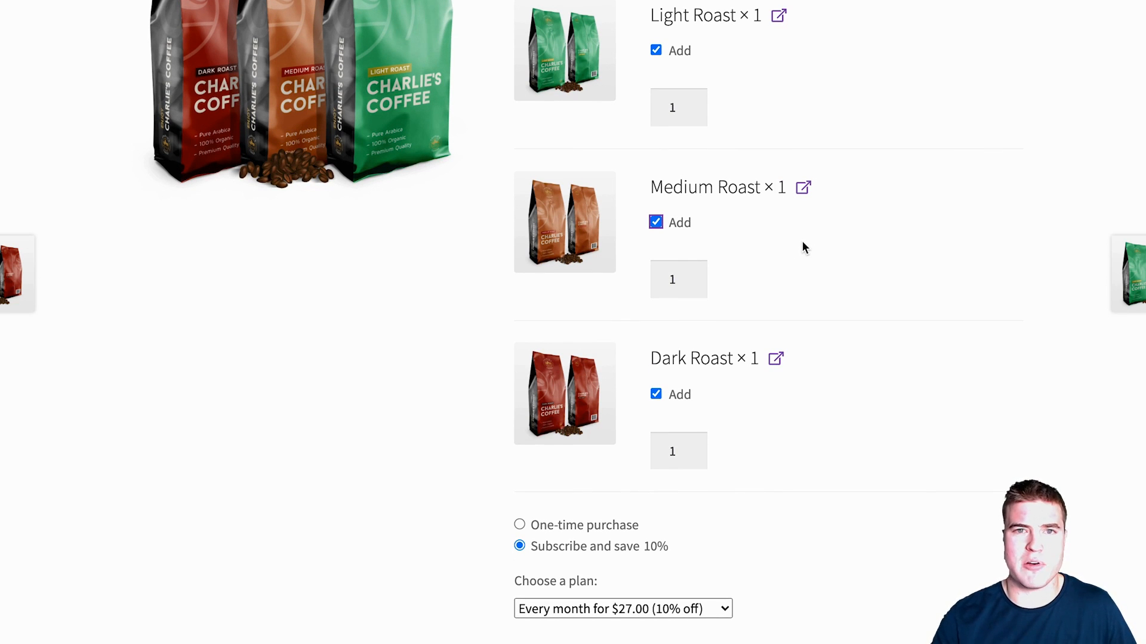
scroll(766, 260, down, 2)
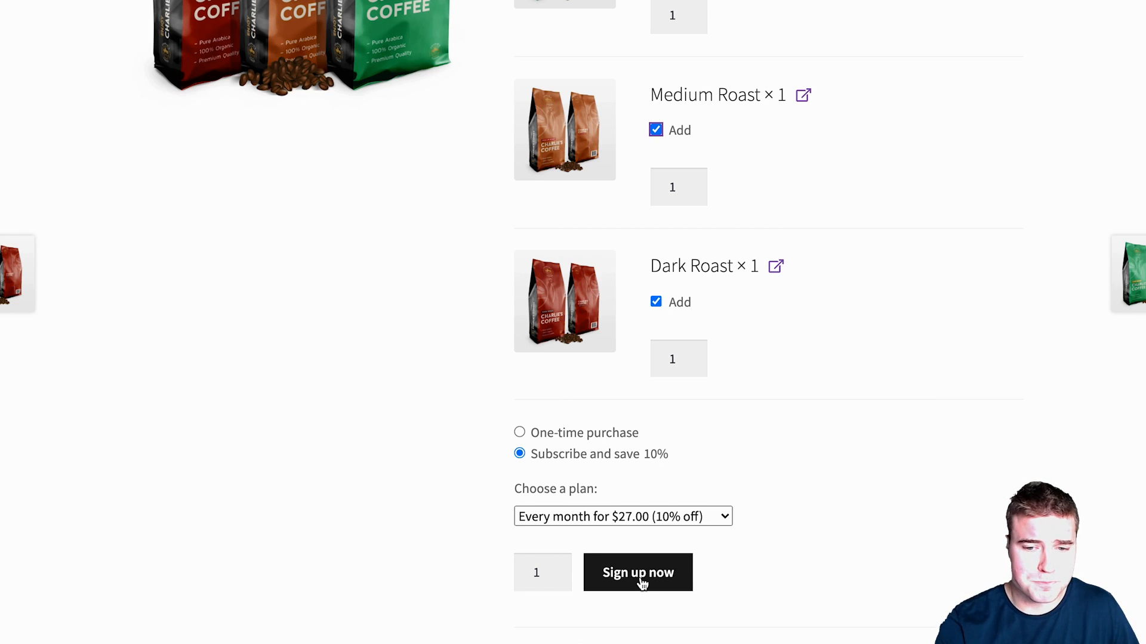
Step: Sign up for the Coffee Box subscription and review it in the cart
click(642, 583)
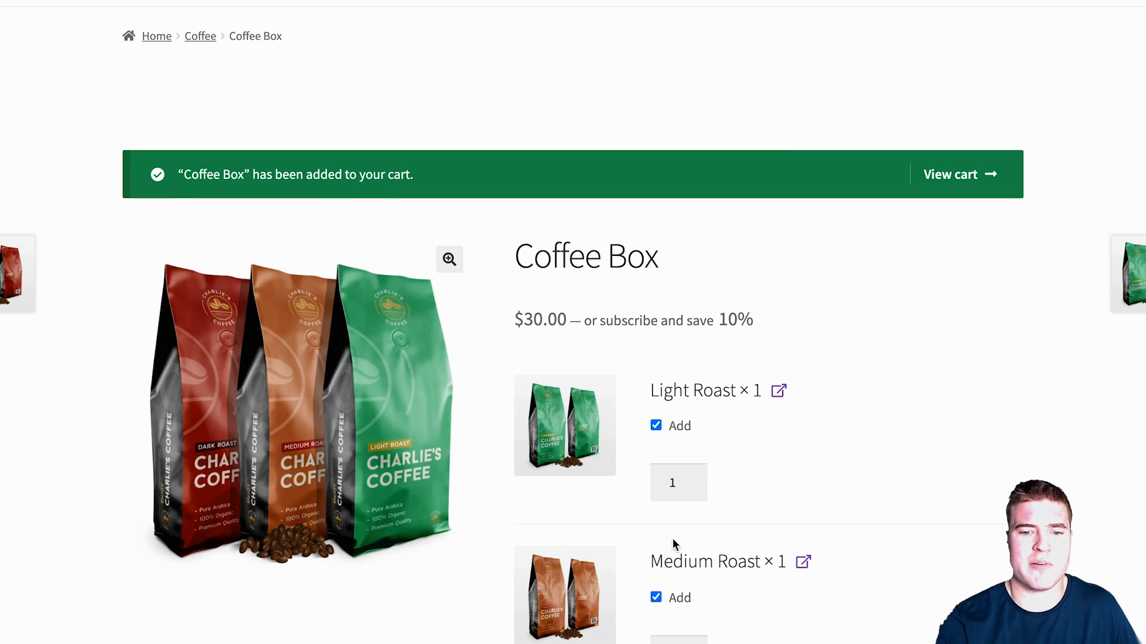
click(949, 175)
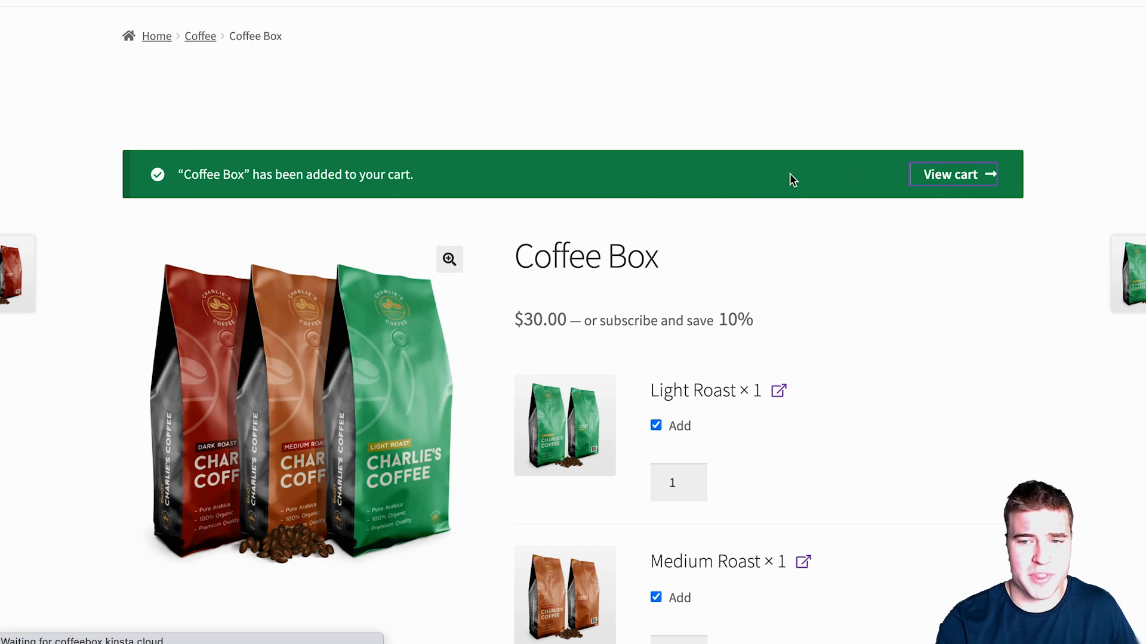
scroll(743, 176, down, 1)
scroll(747, 178, down, 3)
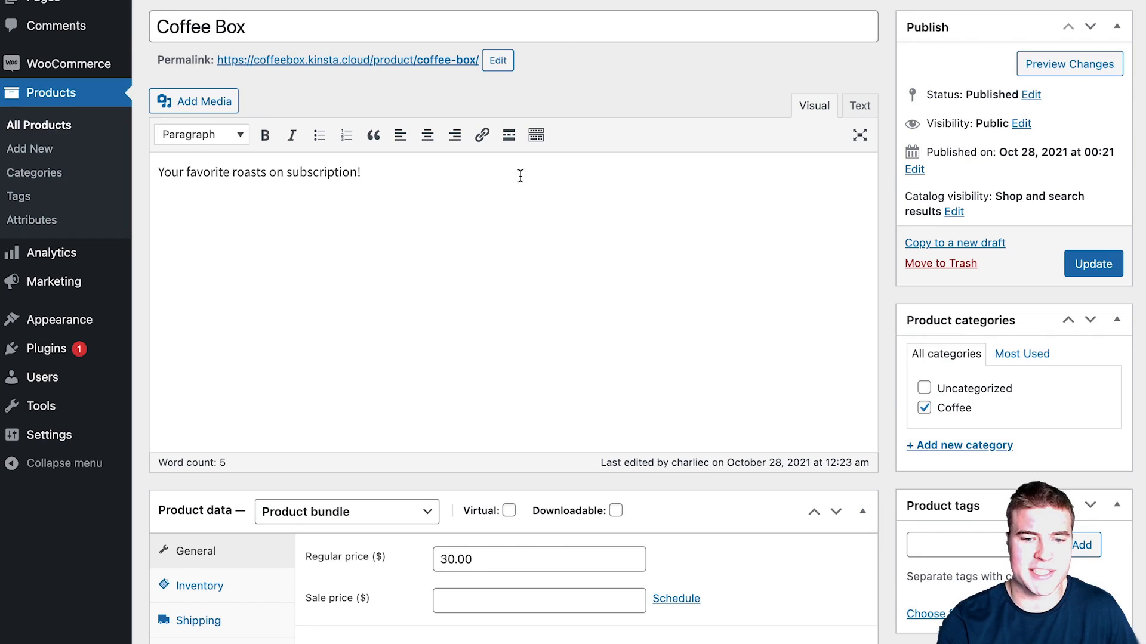
scroll(261, 373, down, 6)
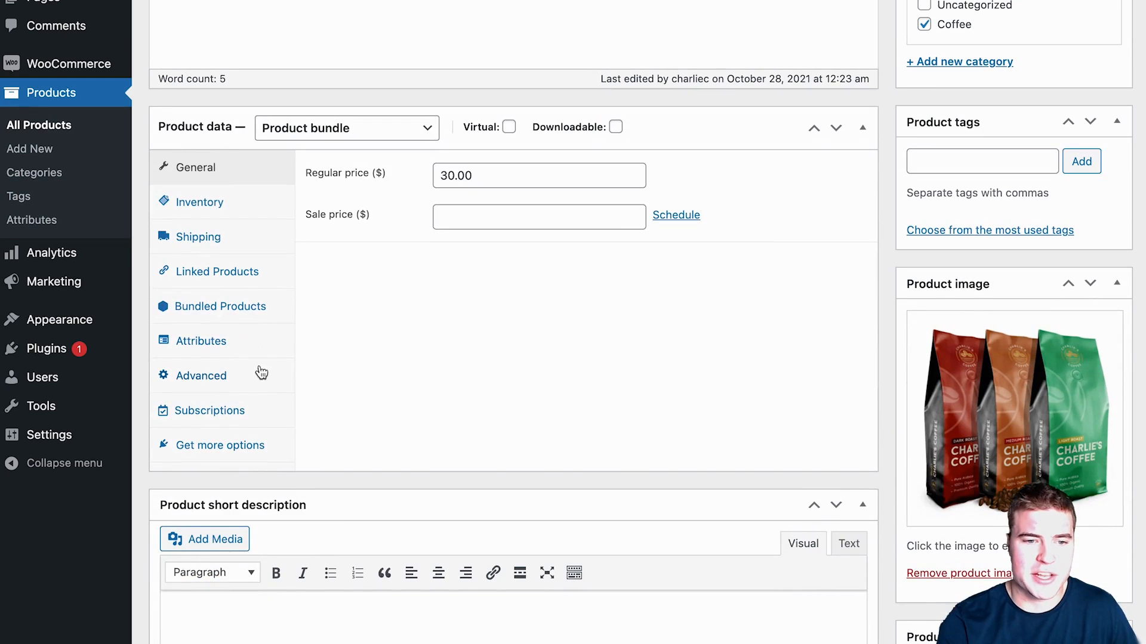
Step: Expand the bundled Light Roast item to show its advanced visibility settings
click(284, 317)
scroll(506, 358, down, 2)
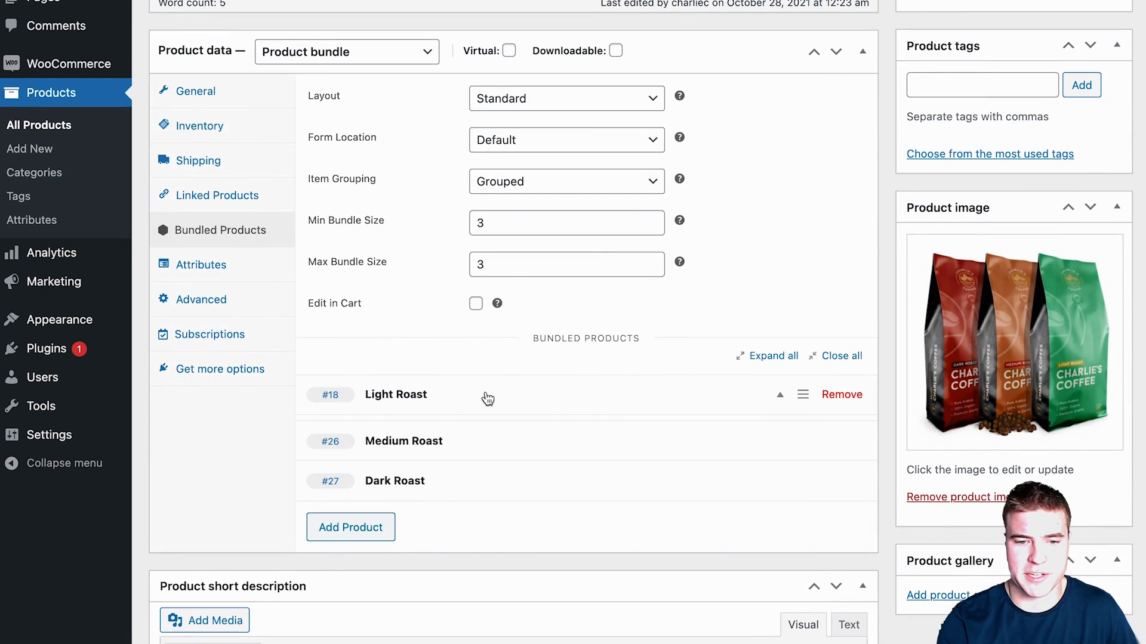
click(488, 399)
scroll(537, 401, down, 2)
click(454, 360)
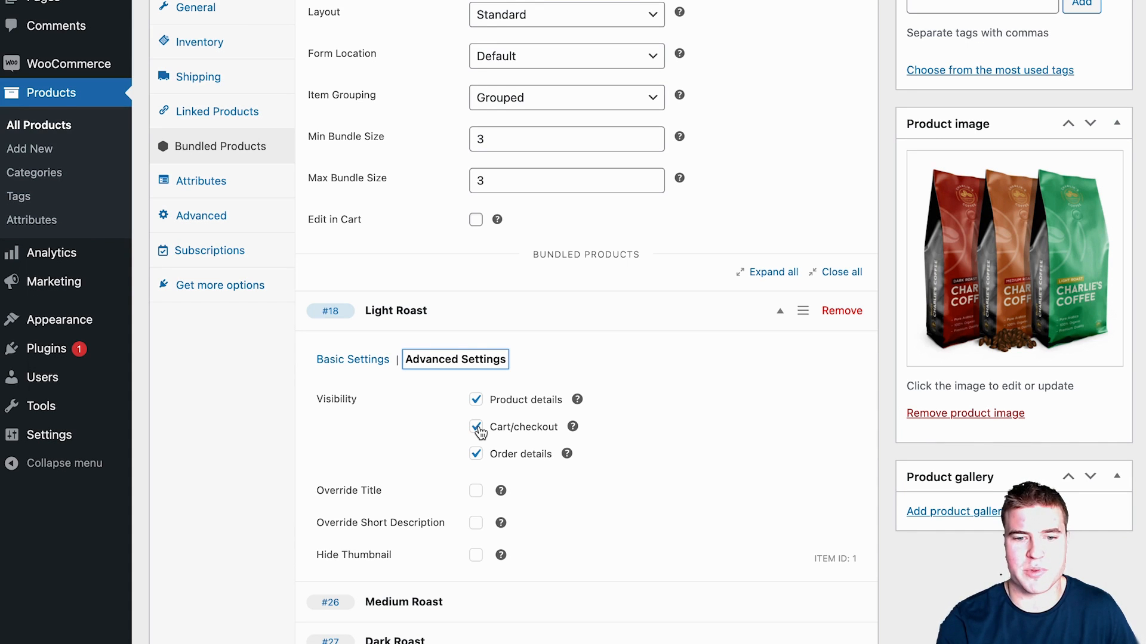
scroll(479, 431, down, 1)
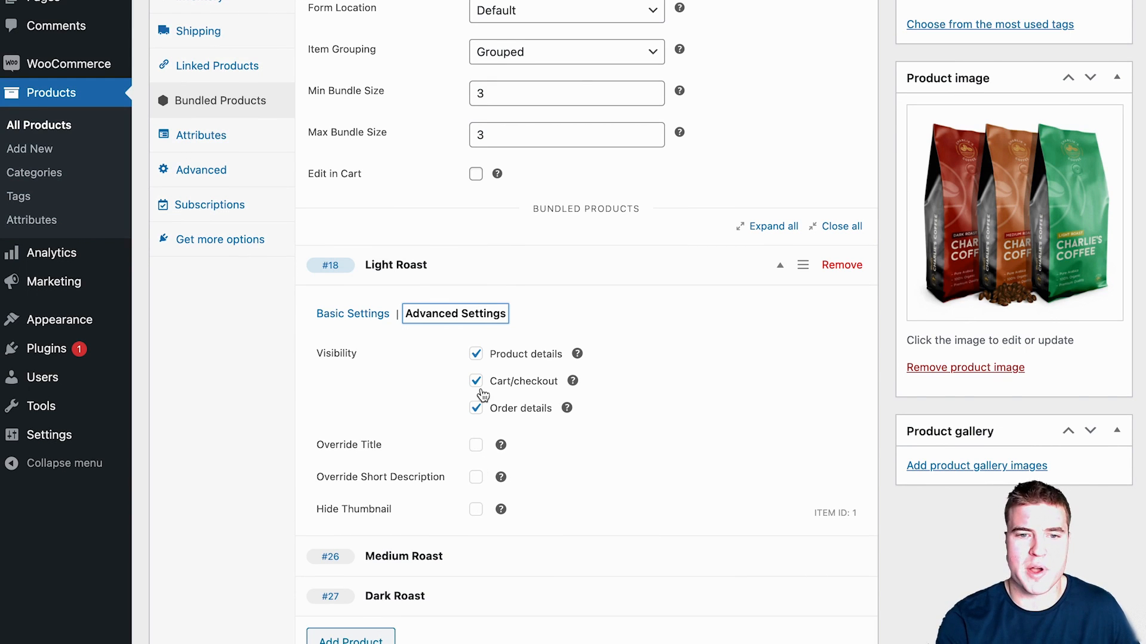
scroll(504, 305, up, 1)
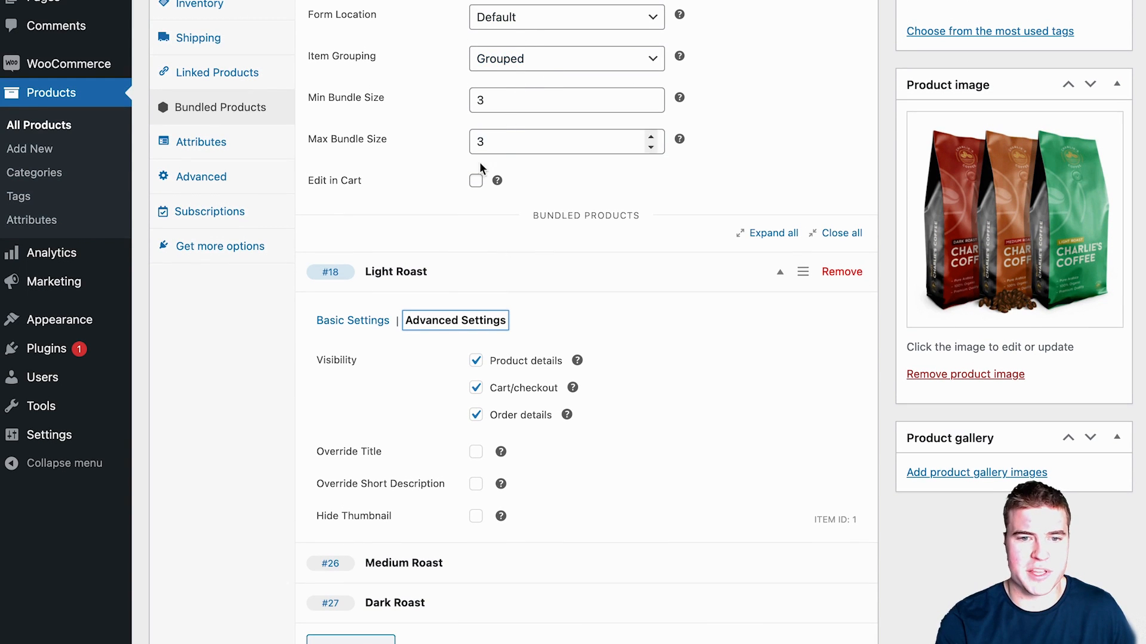
Step: Turn on Edit in Cart, keep Grouped item grouping and the layout, and update the Coffee Box
click(475, 180)
click(537, 61)
click(537, 61)
click(535, 0)
click(535, 0)
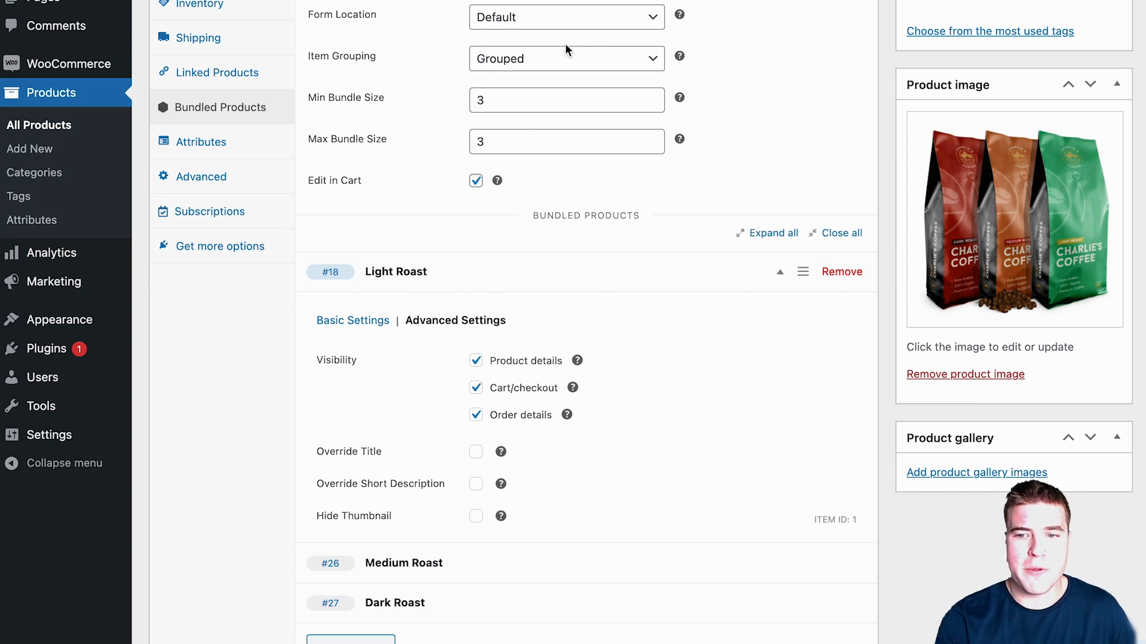
scroll(566, 45, up, 10)
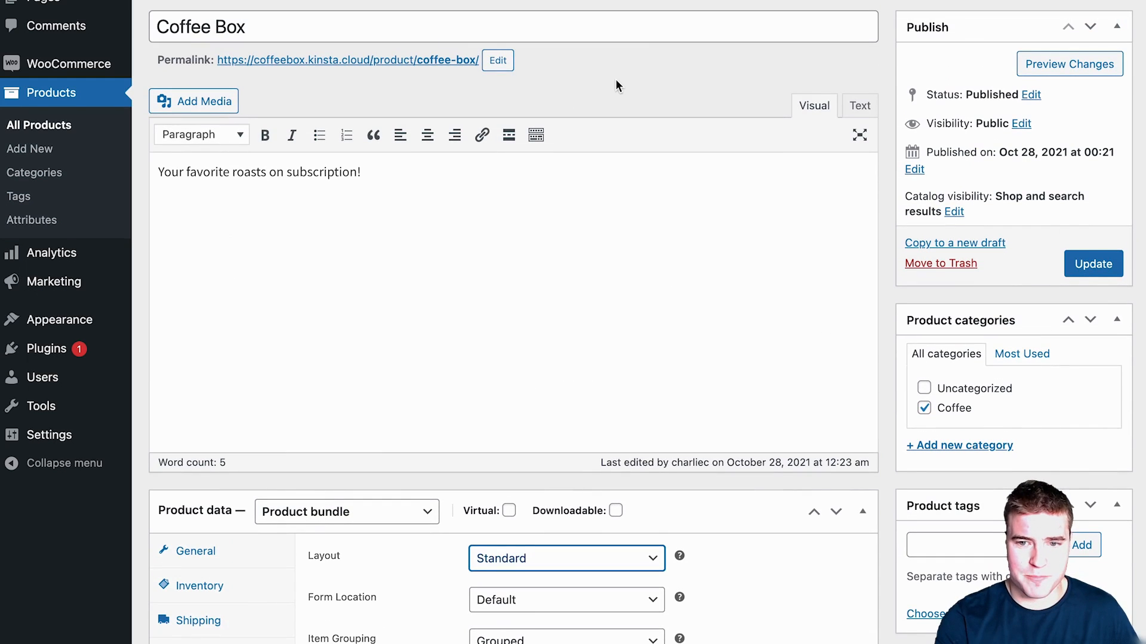
click(1093, 263)
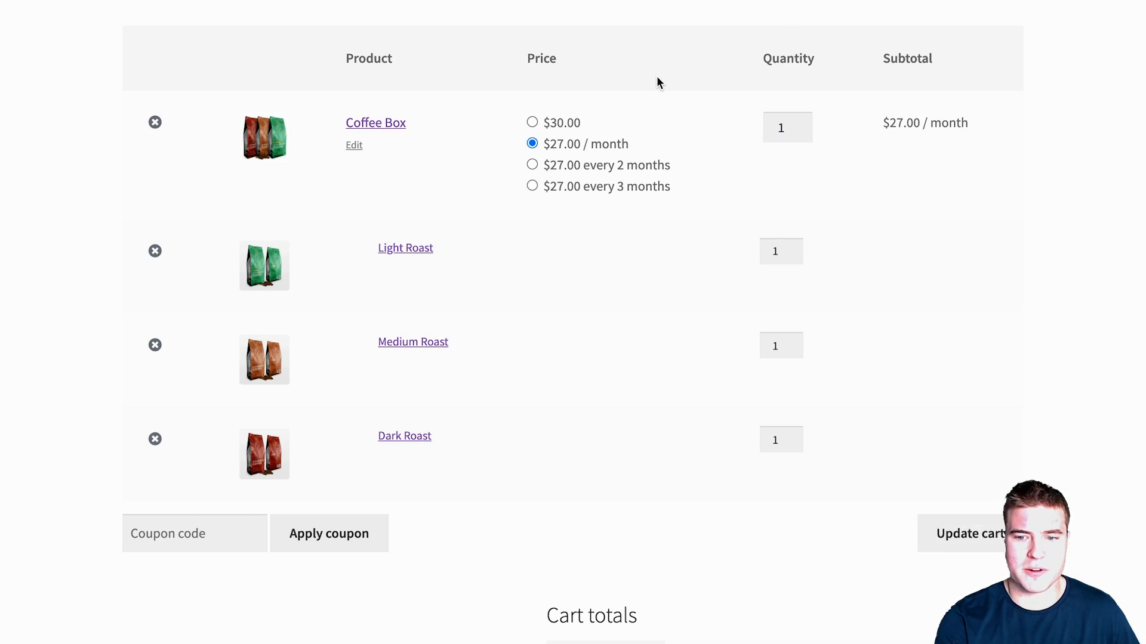
Step: Proceed from the cart to checkout and read the notice that no subscription payment method exists
scroll(659, 83, down, 3)
scroll(658, 83, down, 4)
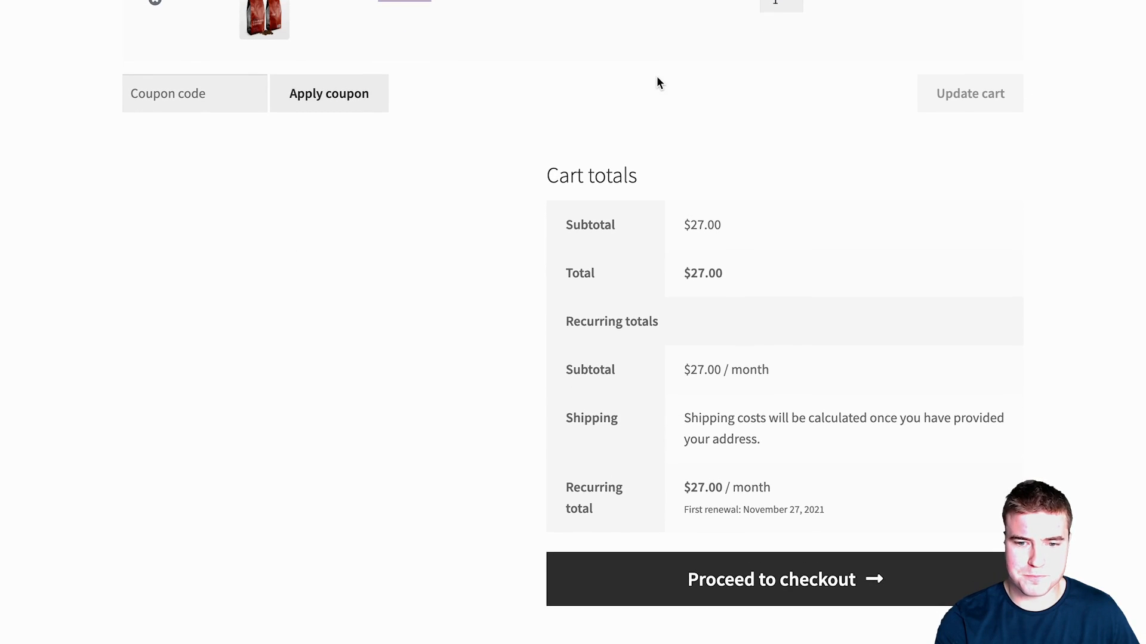
click(684, 558)
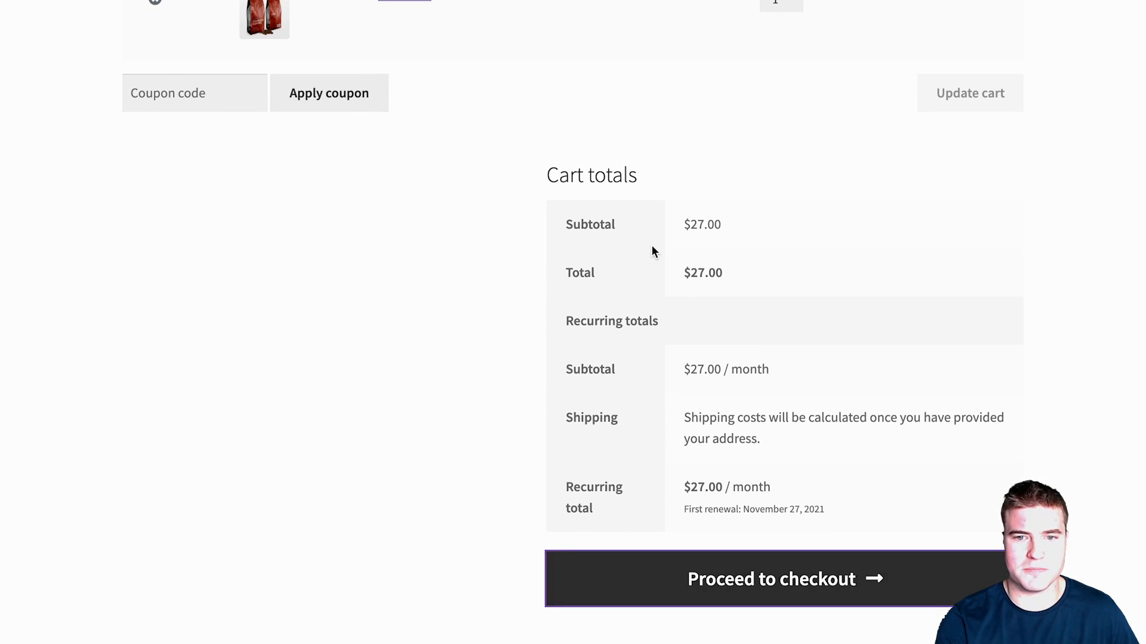
scroll(616, 191, down, 3)
scroll(616, 190, down, 6)
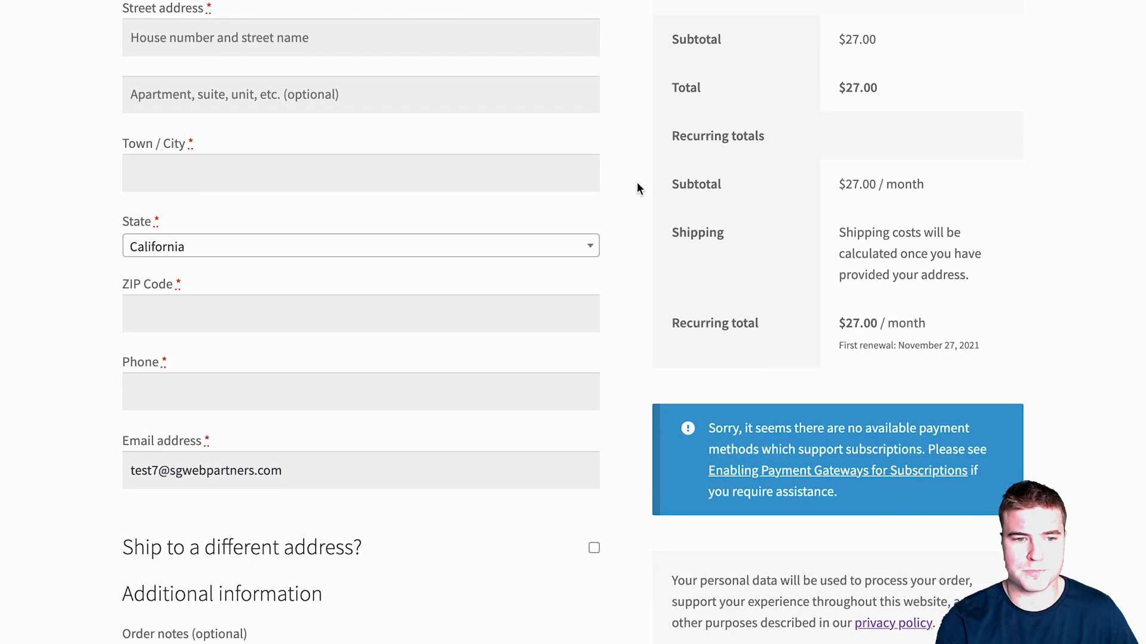
scroll(636, 184, up, 3)
scroll(637, 189, up, 1)
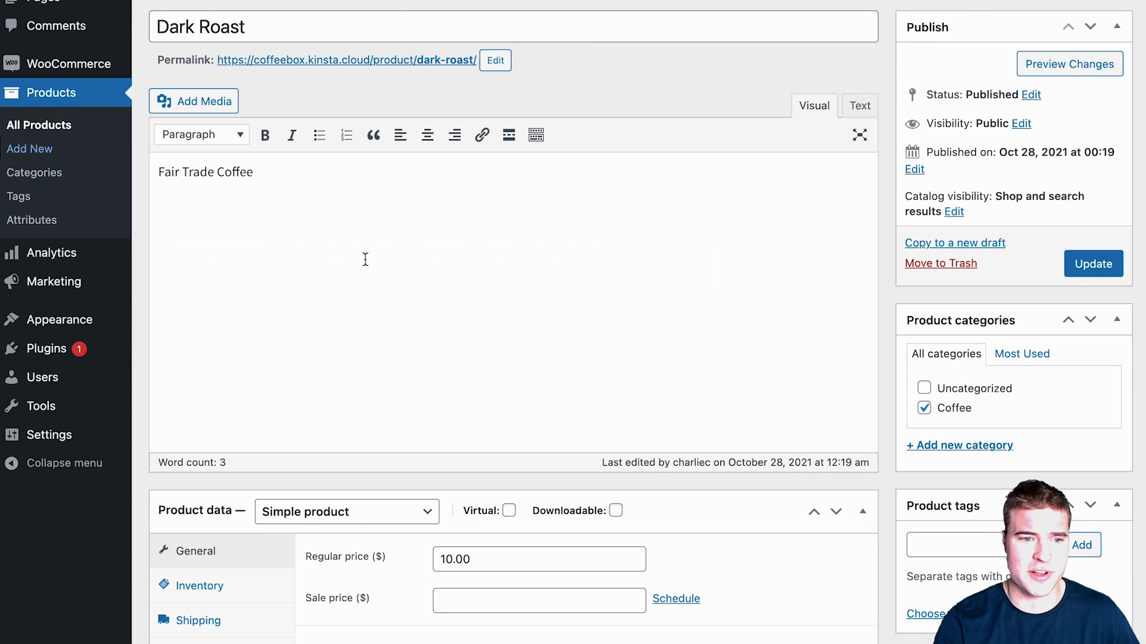
Step: Check WooCommerce's Payments settings, with all three offline methods disabled, then return to Installed Plugins
mouse_move(100, 346)
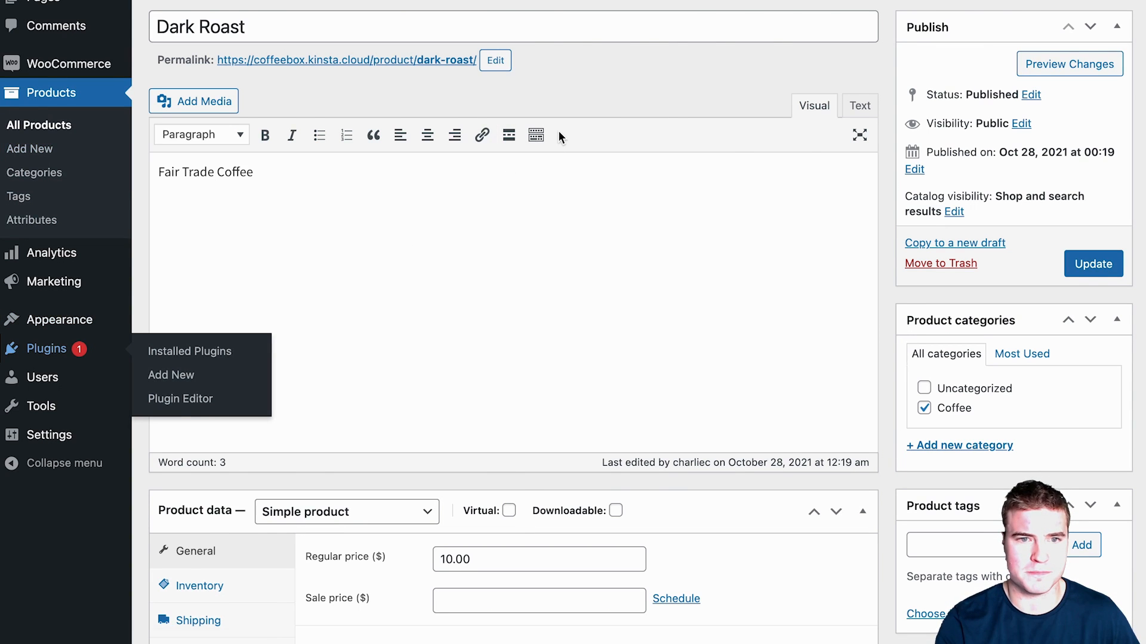
click(190, 351)
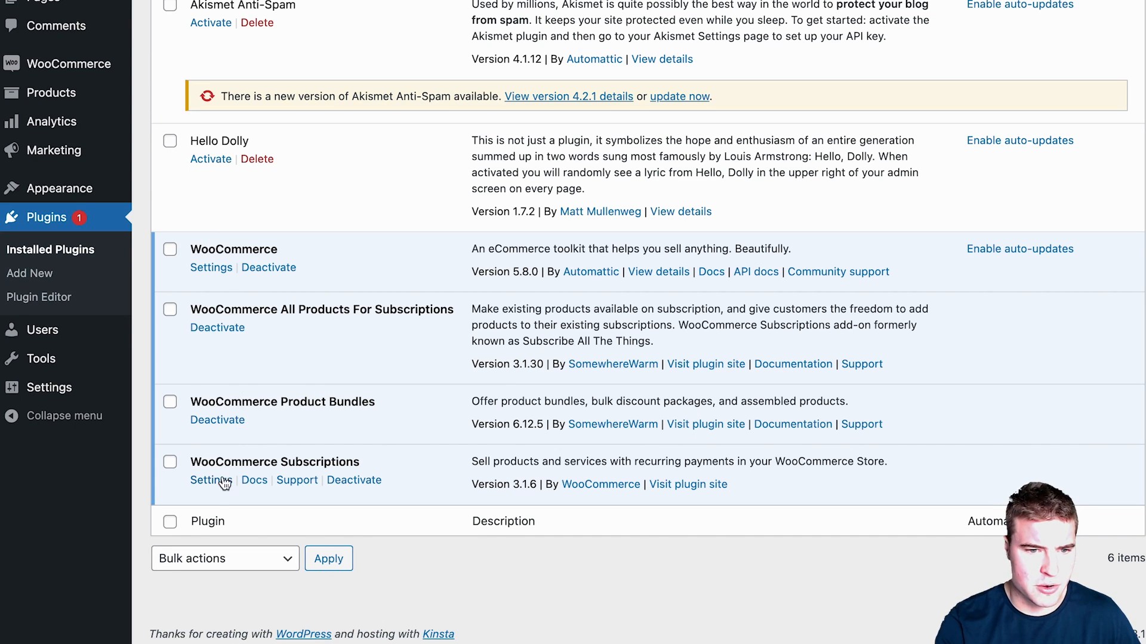
click(212, 268)
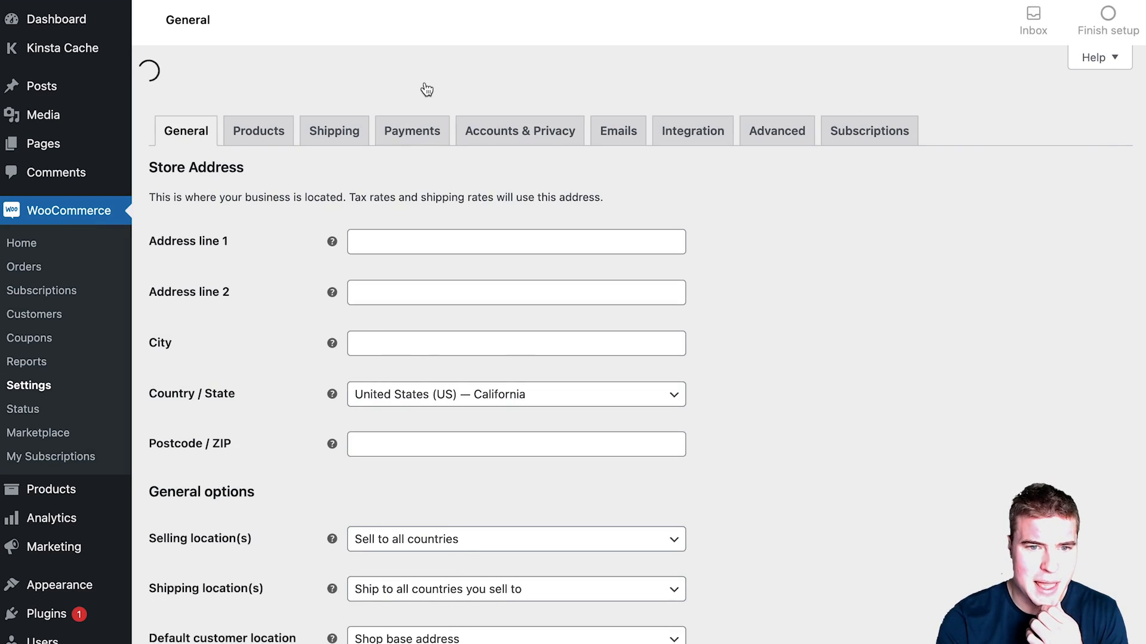
click(422, 91)
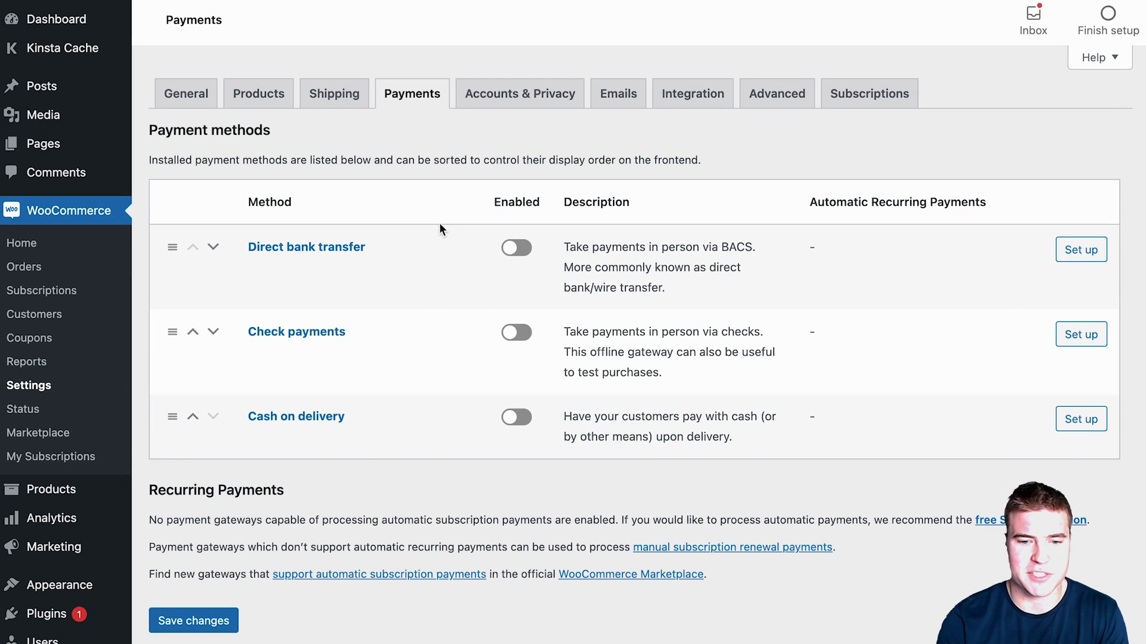
scroll(466, 215, down, 3)
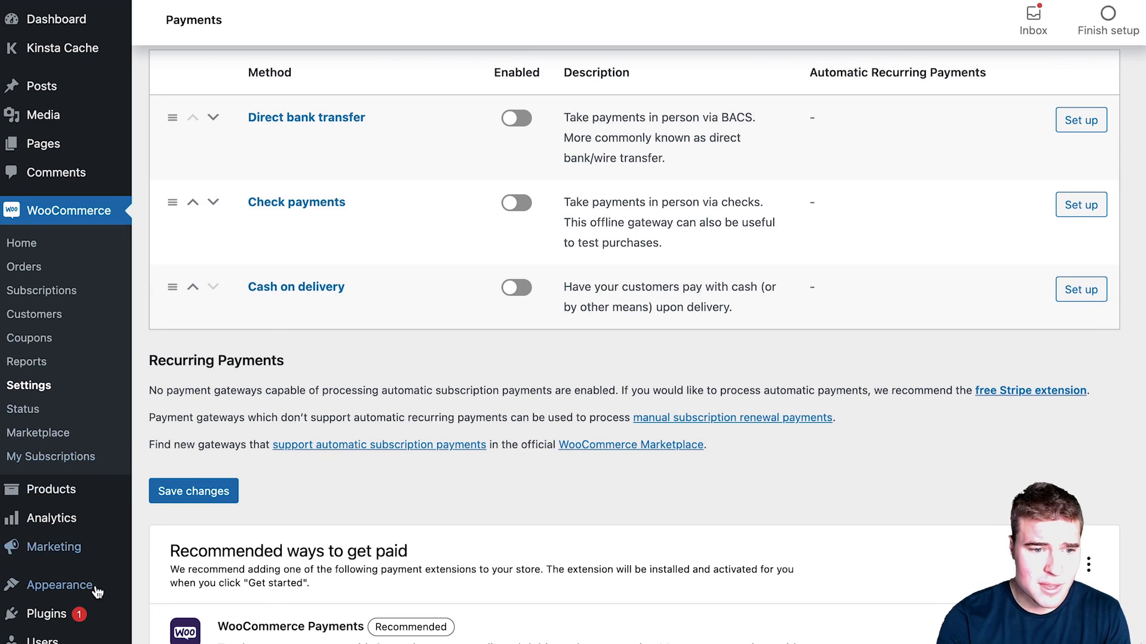
click(47, 614)
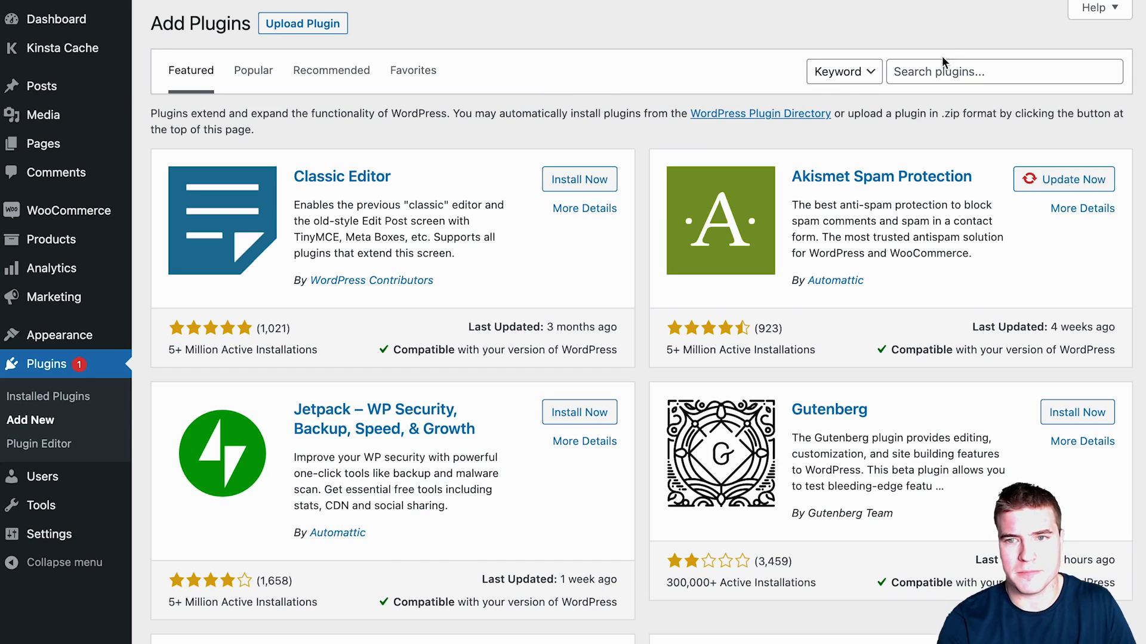
Step: Search for 'woocommerce stripe' and install and activate the WooCommerce Stripe Payment Gateway plugin
click(946, 71)
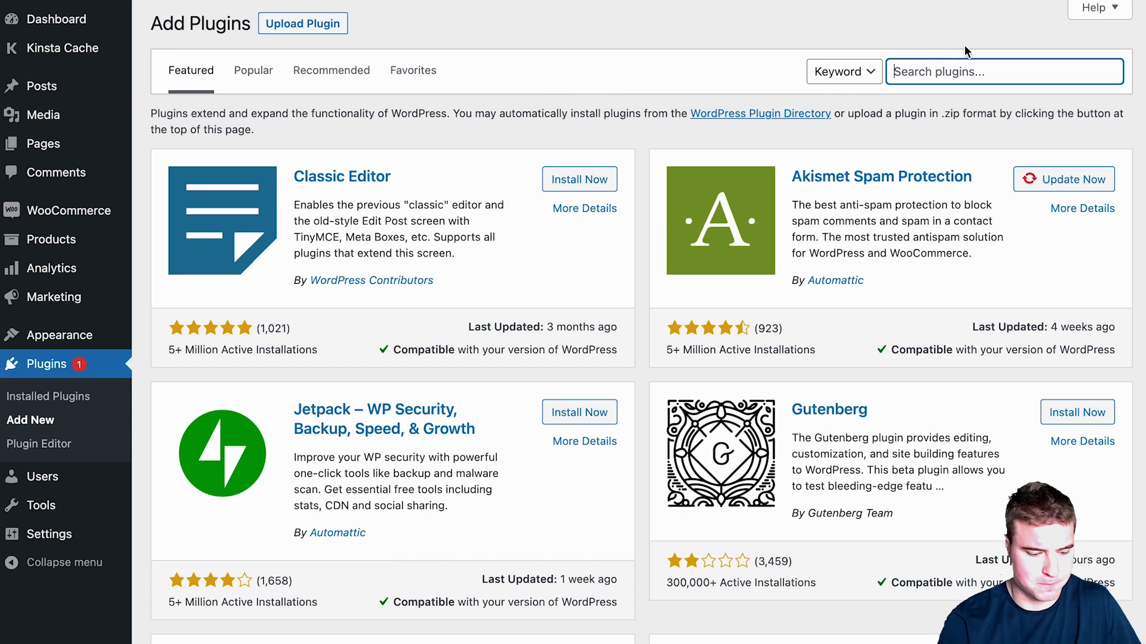
text(woocommerce stripe)
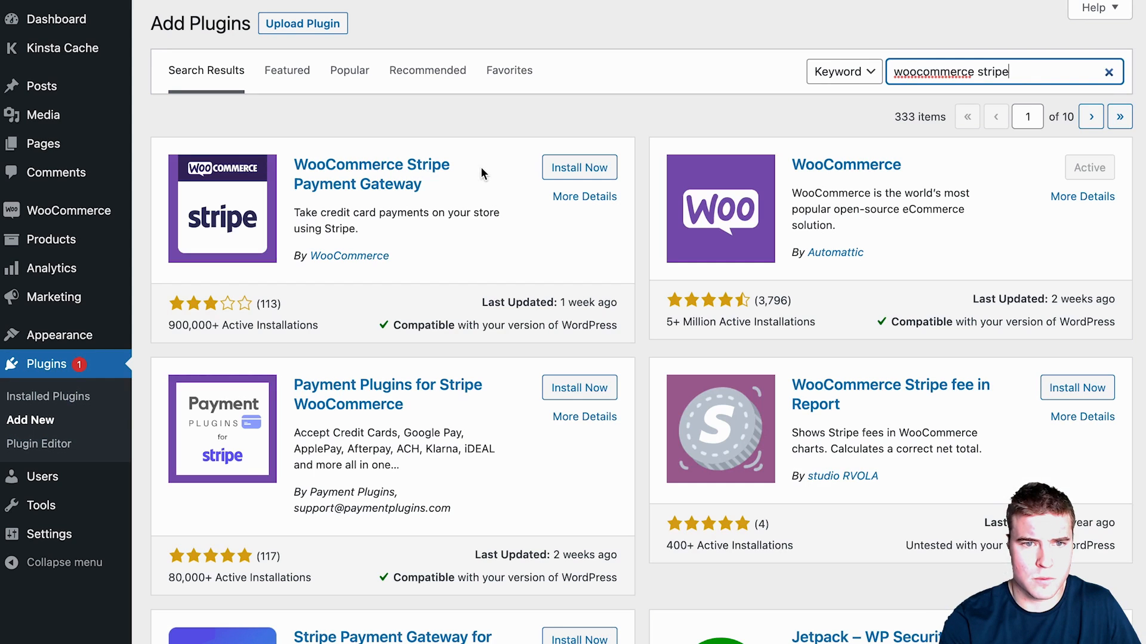
click(561, 169)
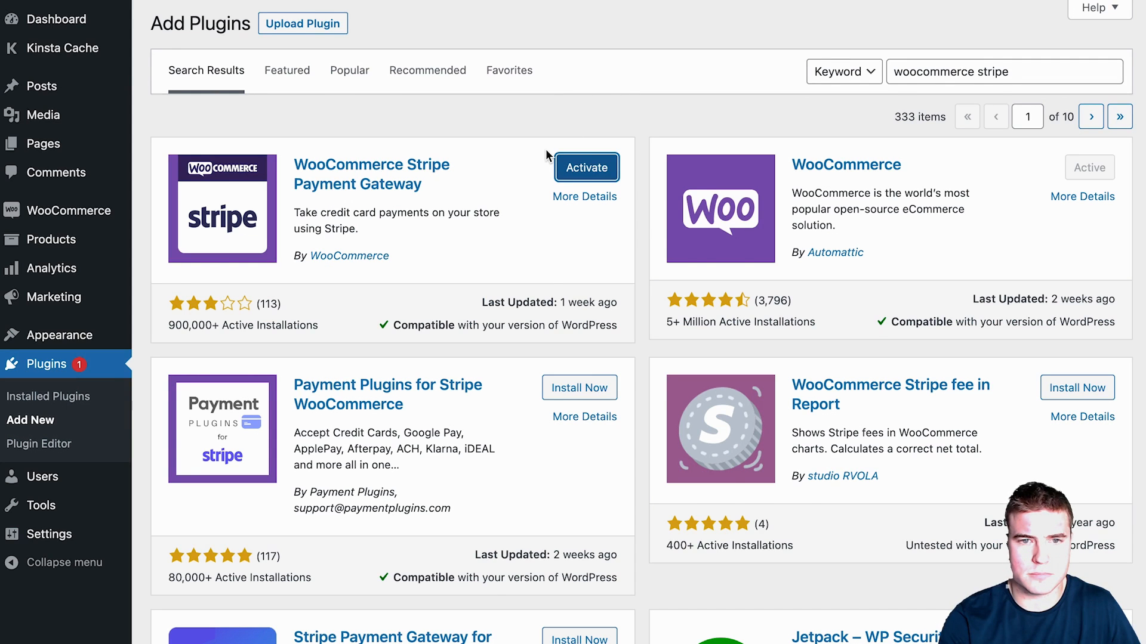
scroll(501, 274, down, 2)
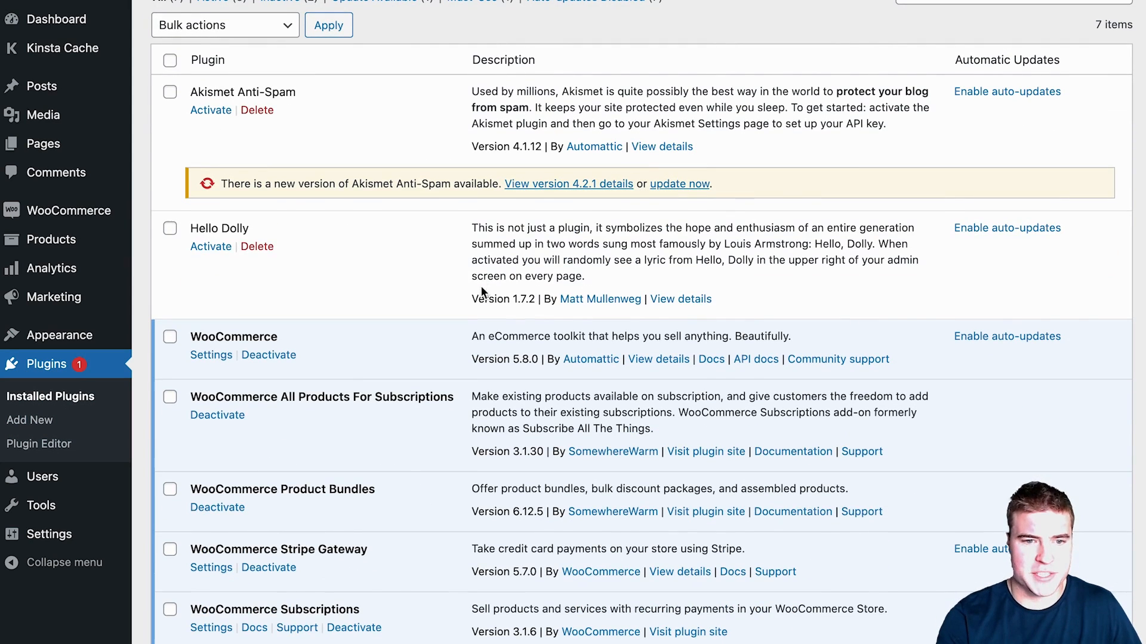
Step: Go to WooCommerce's settings and bring up the Payments section
mouse_move(163, 271)
click(190, 356)
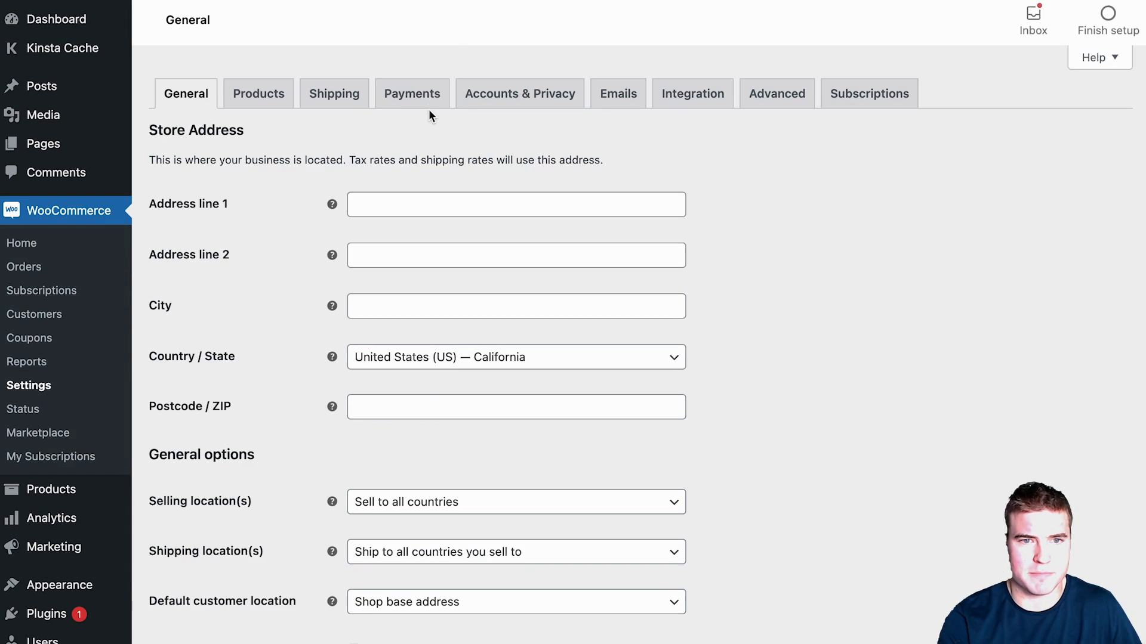
click(424, 98)
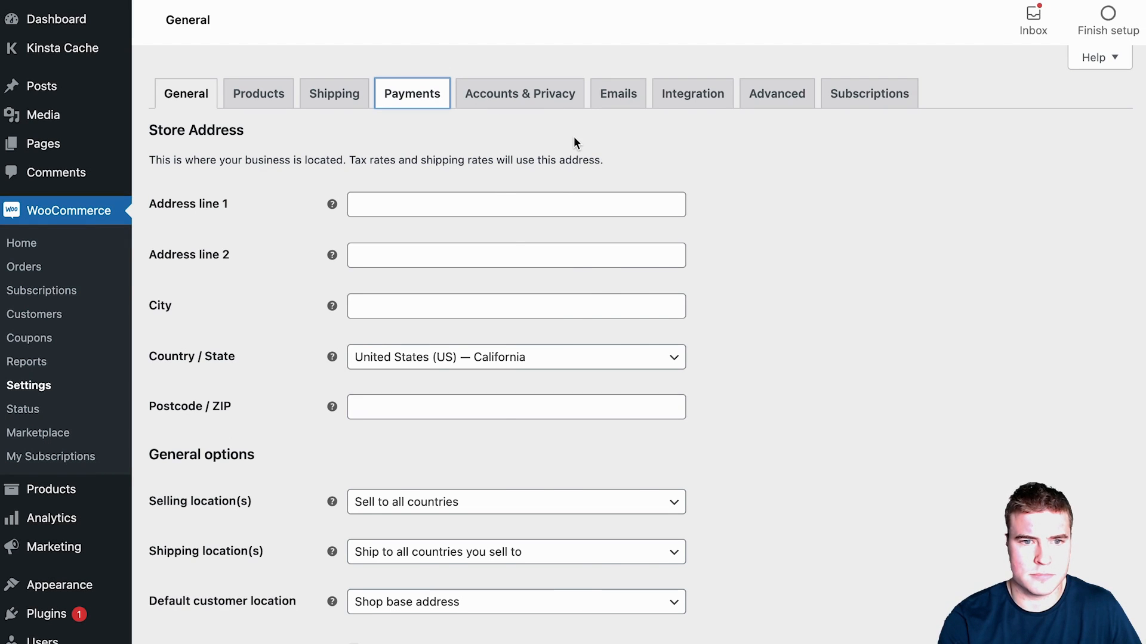
Step: Move Stripe Credit Card to the top of the payment methods list and enable it
scroll(591, 158, down, 3)
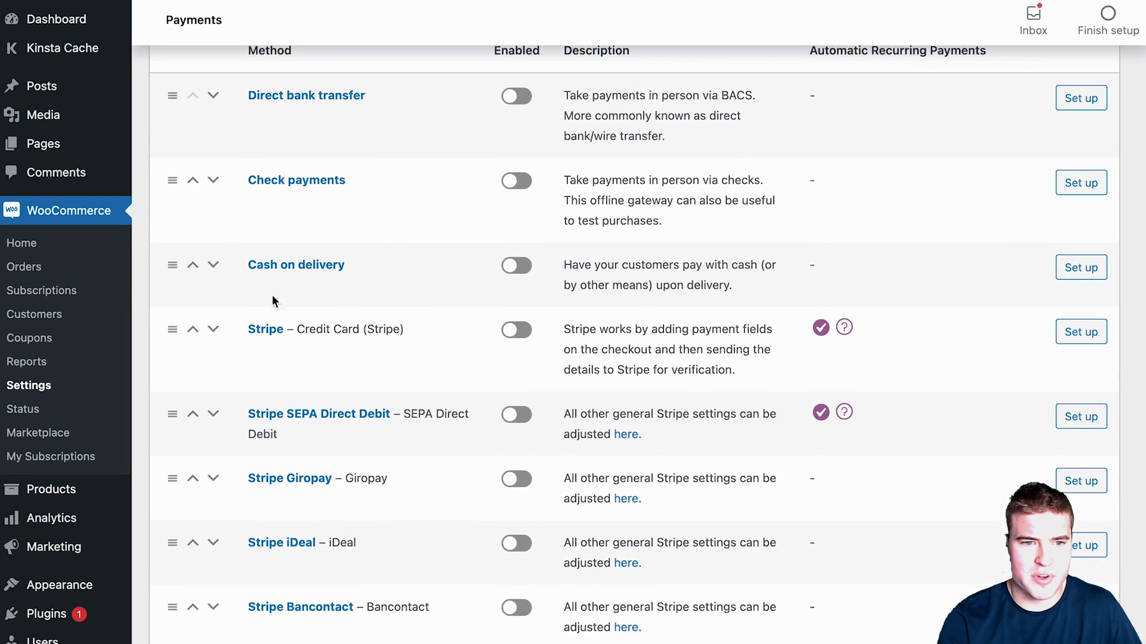
drag(174, 329, 292, 95)
scroll(487, 141, up, 2)
click(535, 248)
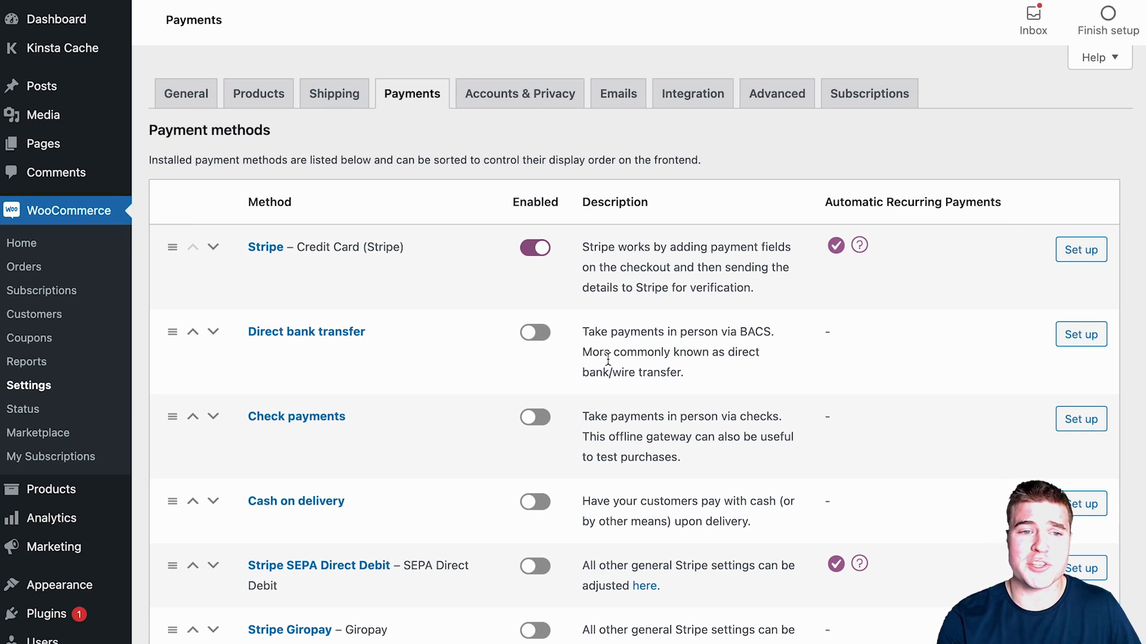
scroll(529, 345, down, 2)
scroll(387, 523, down, 9)
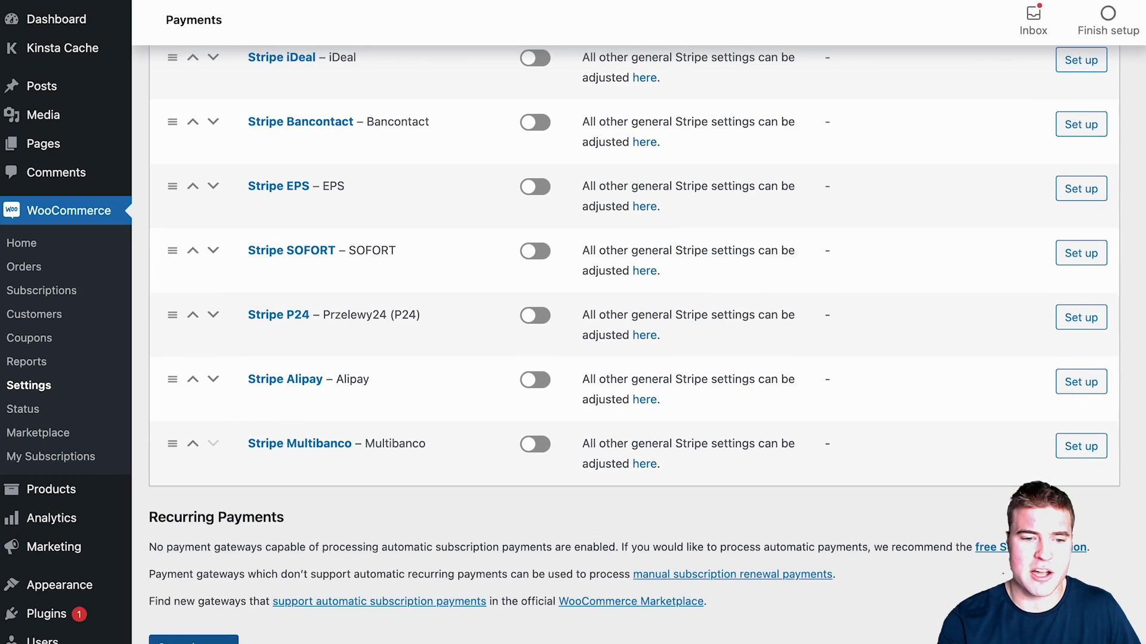
scroll(446, 529, up, 11)
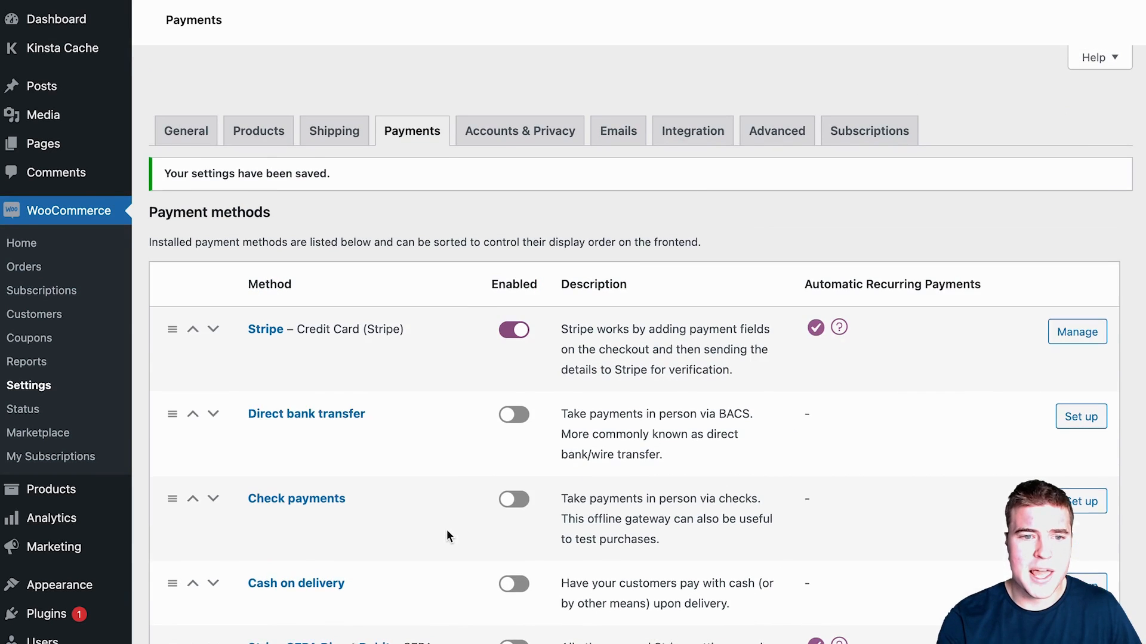
Step: Copy the Stripe test publishable key into WooCommerce's Test Publishable Key field
click(1080, 342)
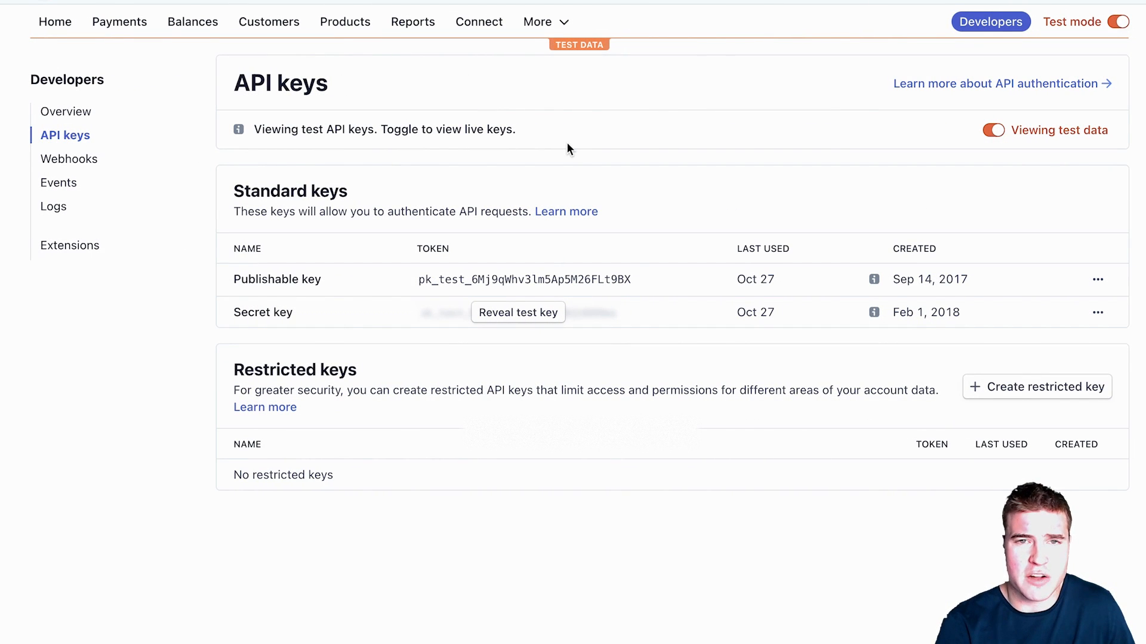
click(439, 277)
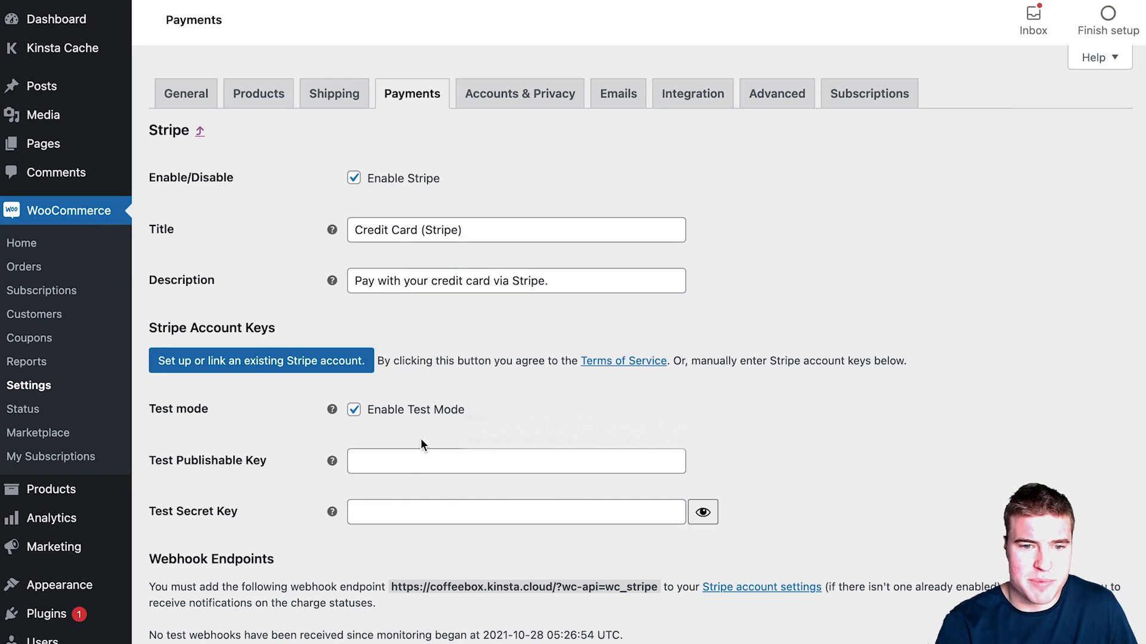
click(418, 460)
key(super+v)
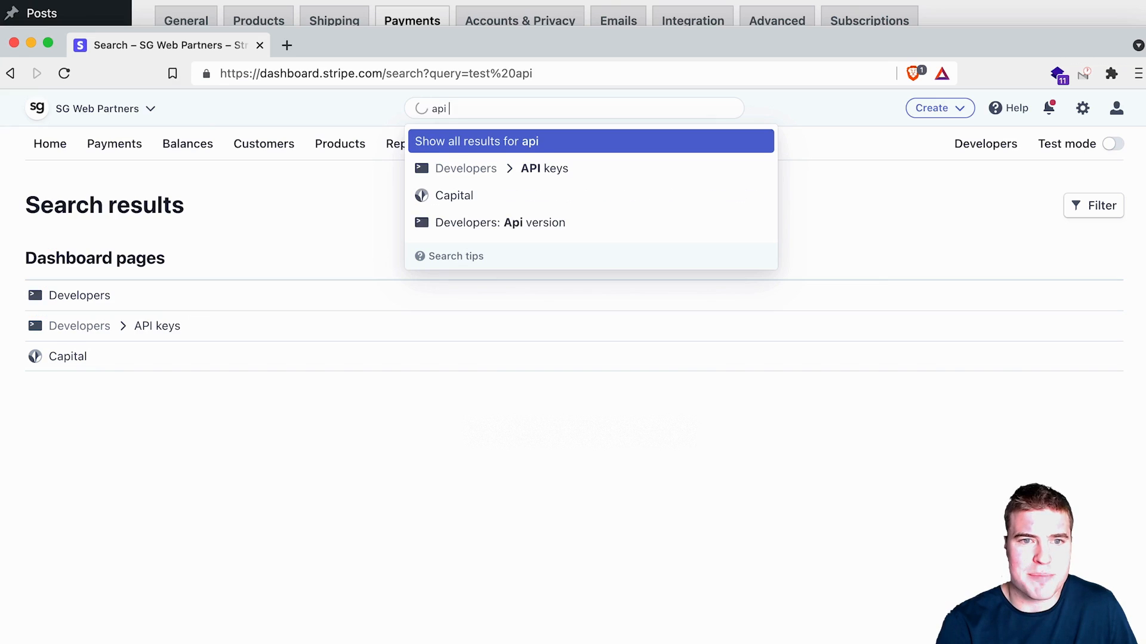
text(keys)
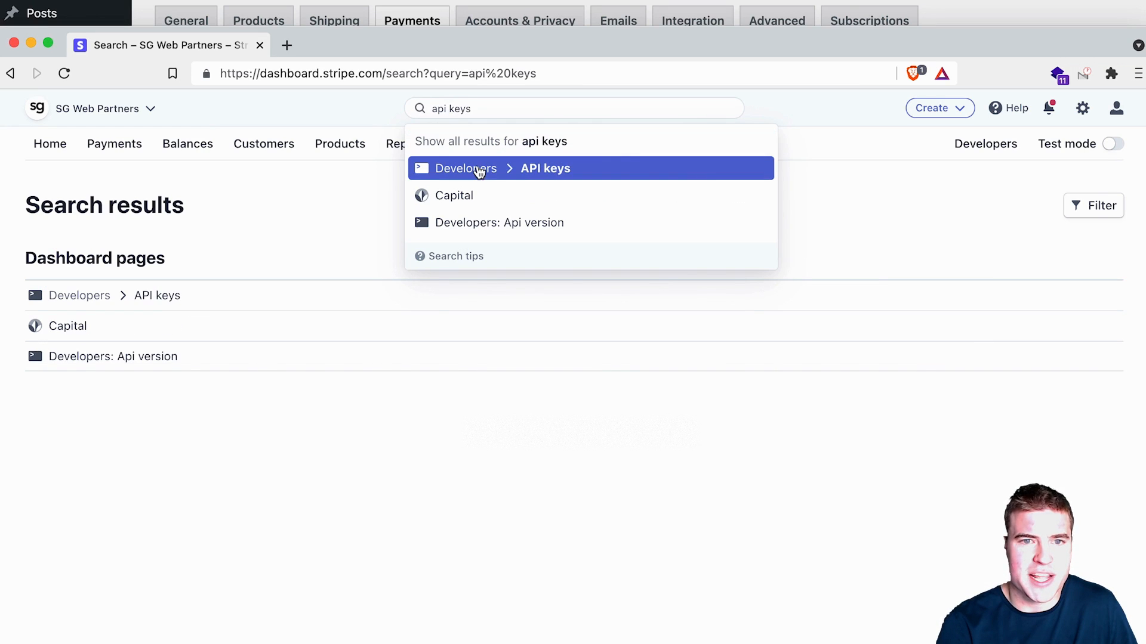
Step: Reveal and copy the test secret key from Stripe's API keys page in test mode
click(478, 172)
click(1014, 251)
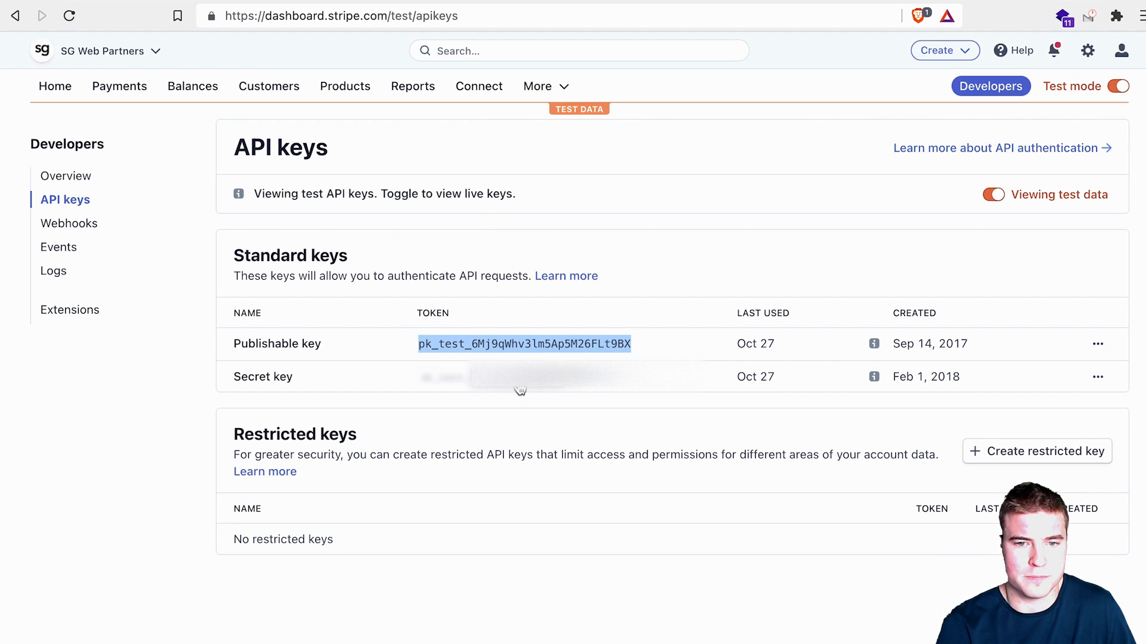
click(547, 388)
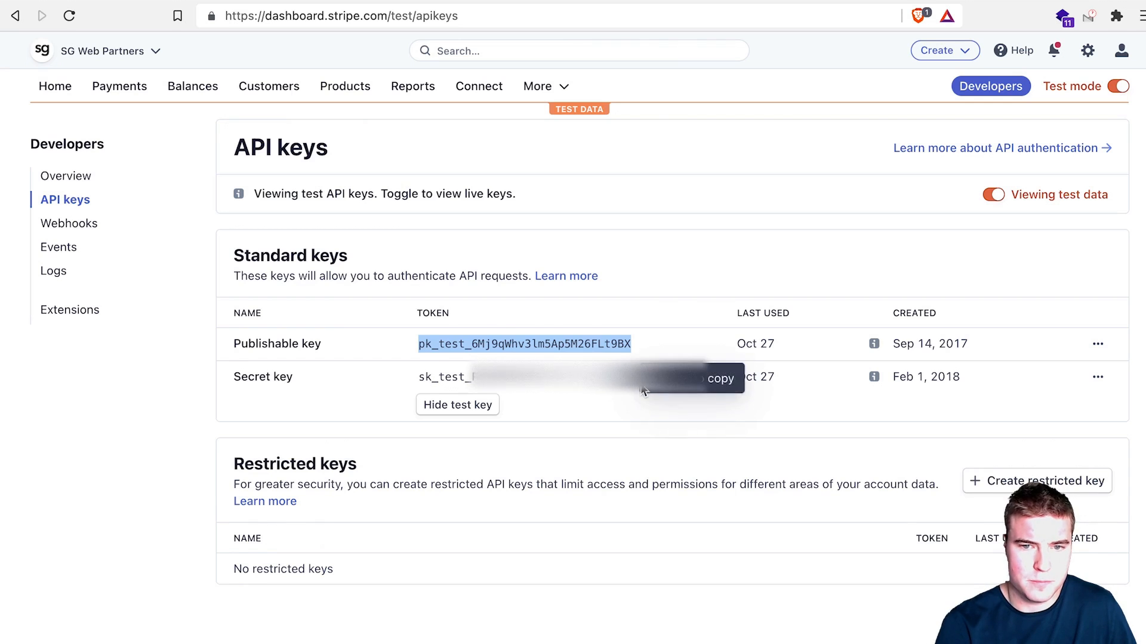
click(656, 386)
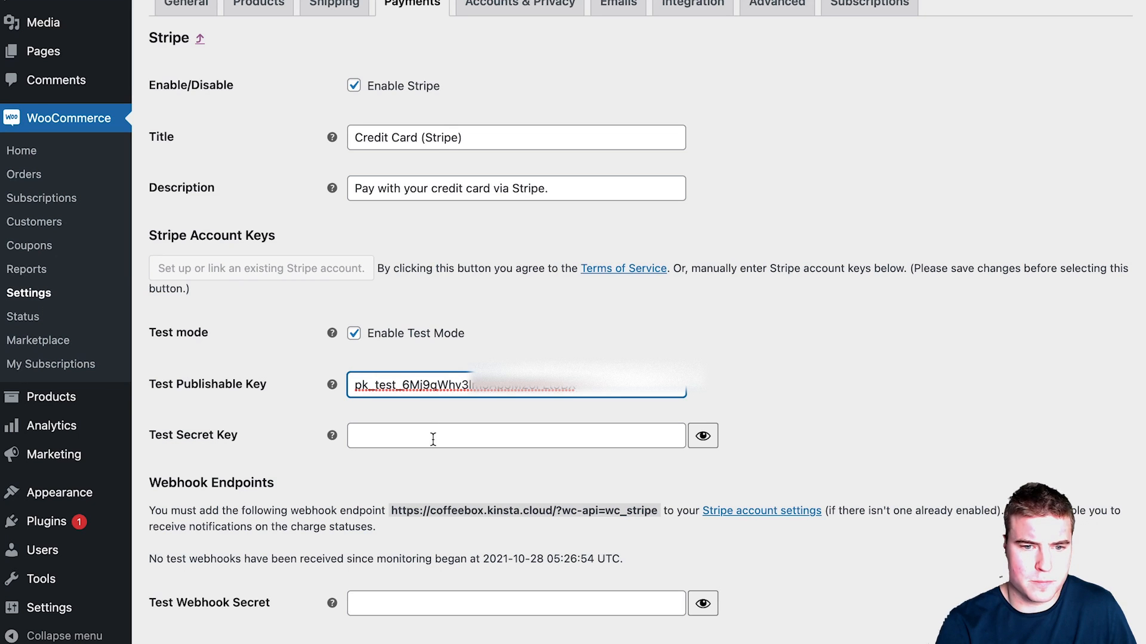
Step: Paste the test secret key, turn off Apple Pay/Google Pay buttons, and save the Stripe settings
click(432, 438)
key(super+v)
scroll(788, 421, down, 10)
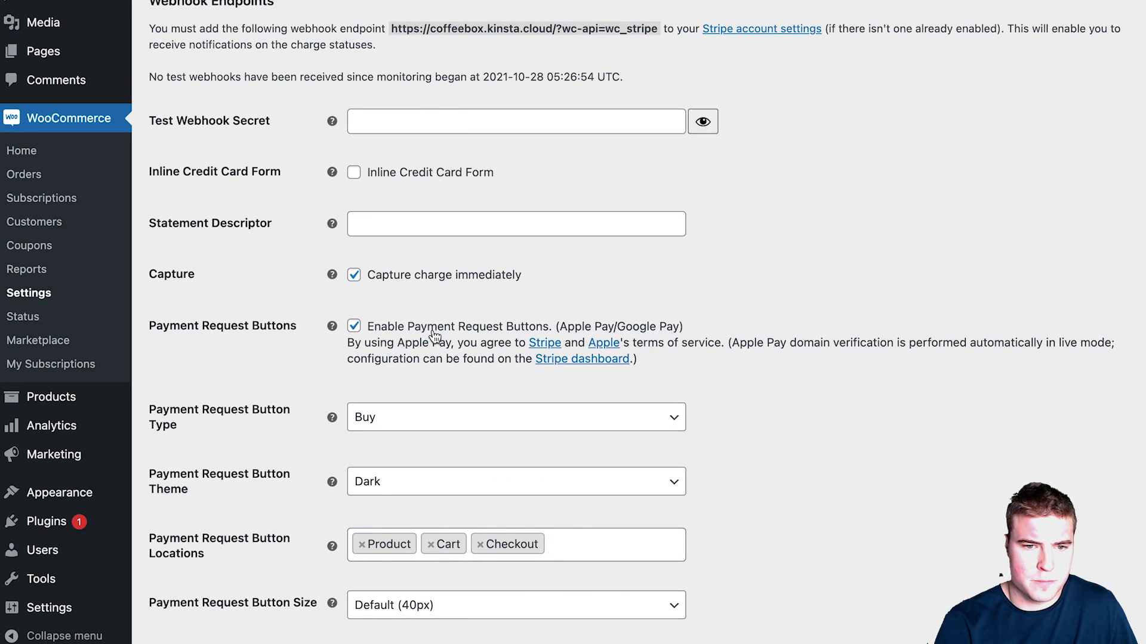
click(431, 329)
click(192, 615)
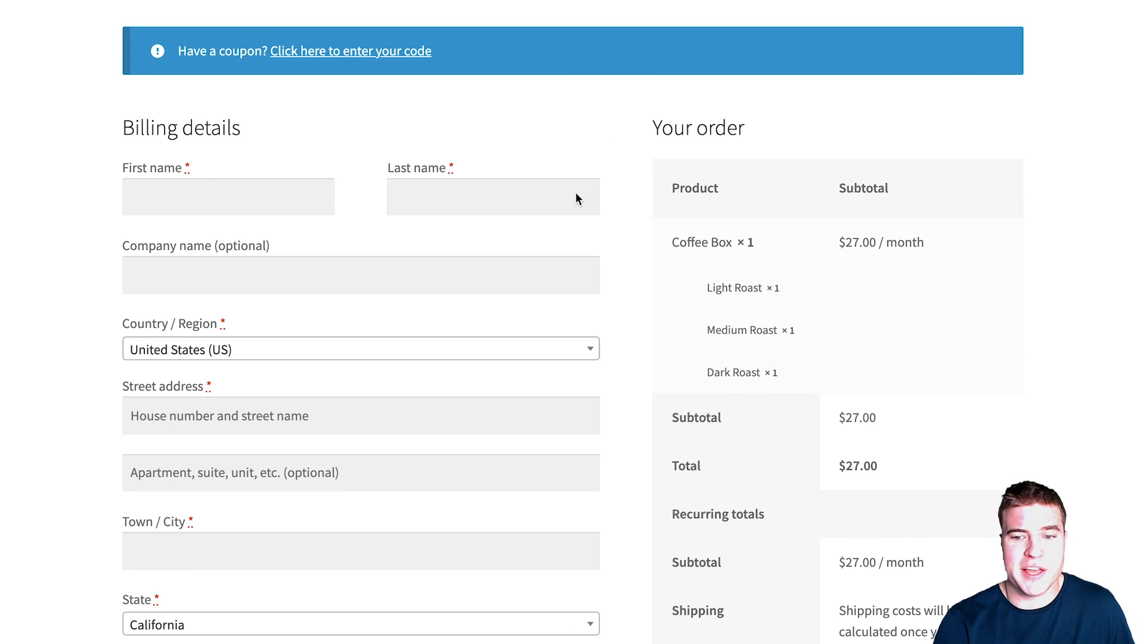
Step: Scroll through the page to confirm Credit Card (Stripe) appears in test mode
scroll(545, 203, down, 8)
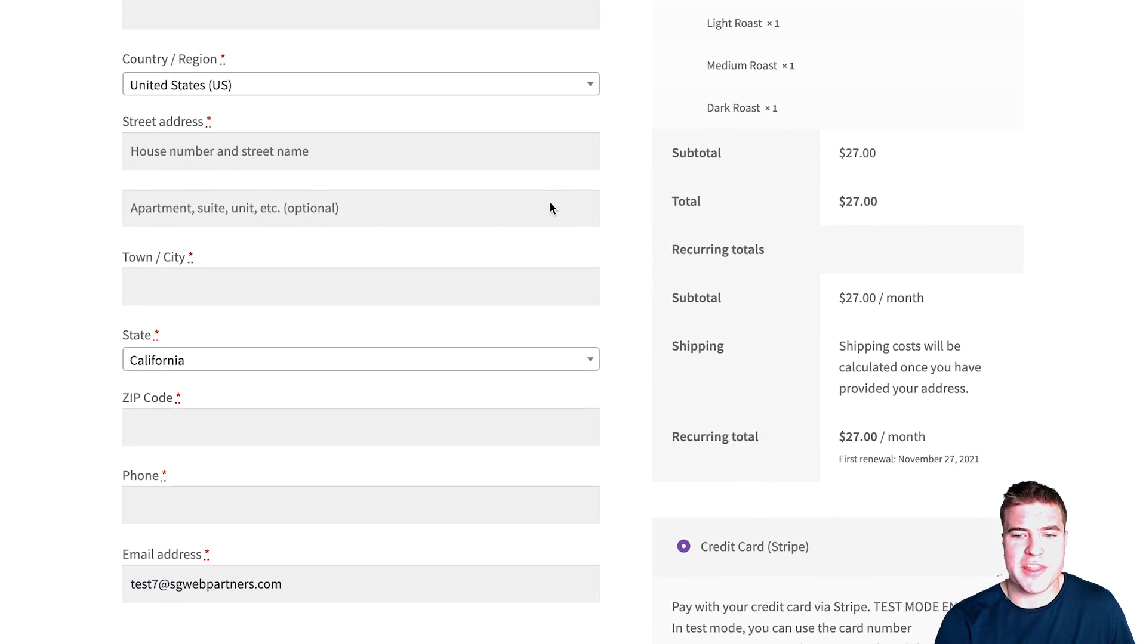
scroll(555, 204, down, 2)
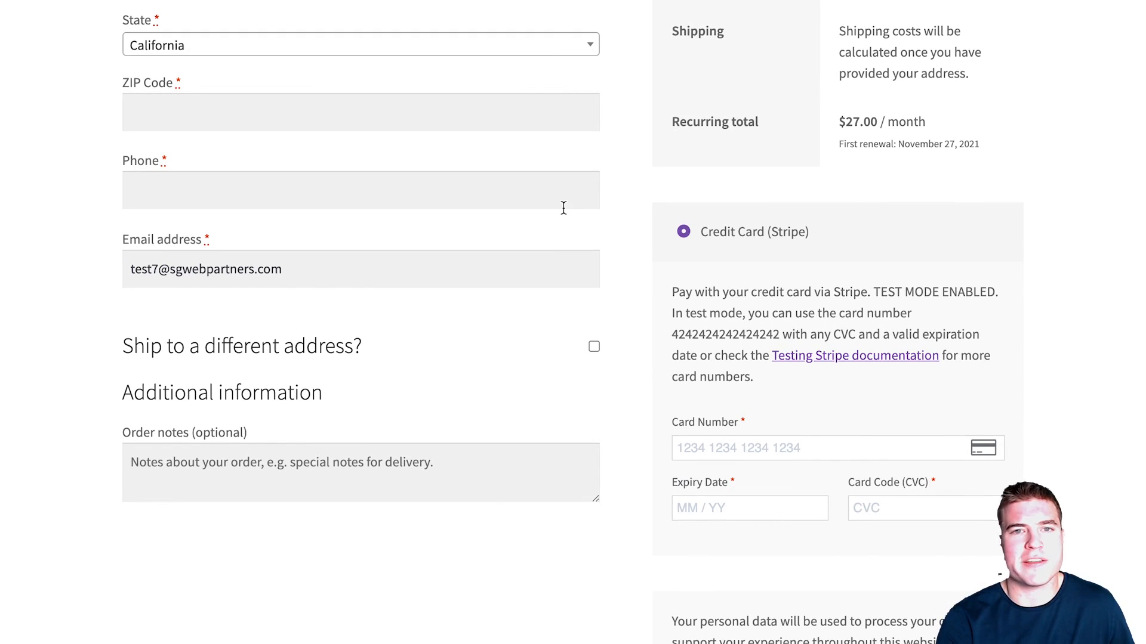
scroll(563, 204, up, 6)
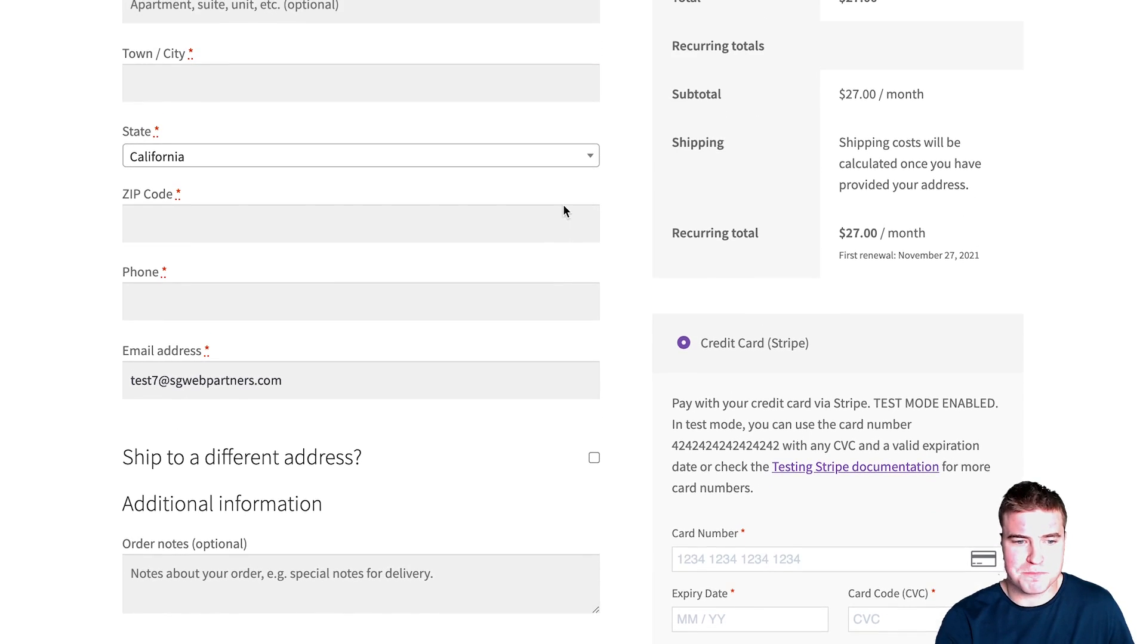
scroll(566, 213, up, 10)
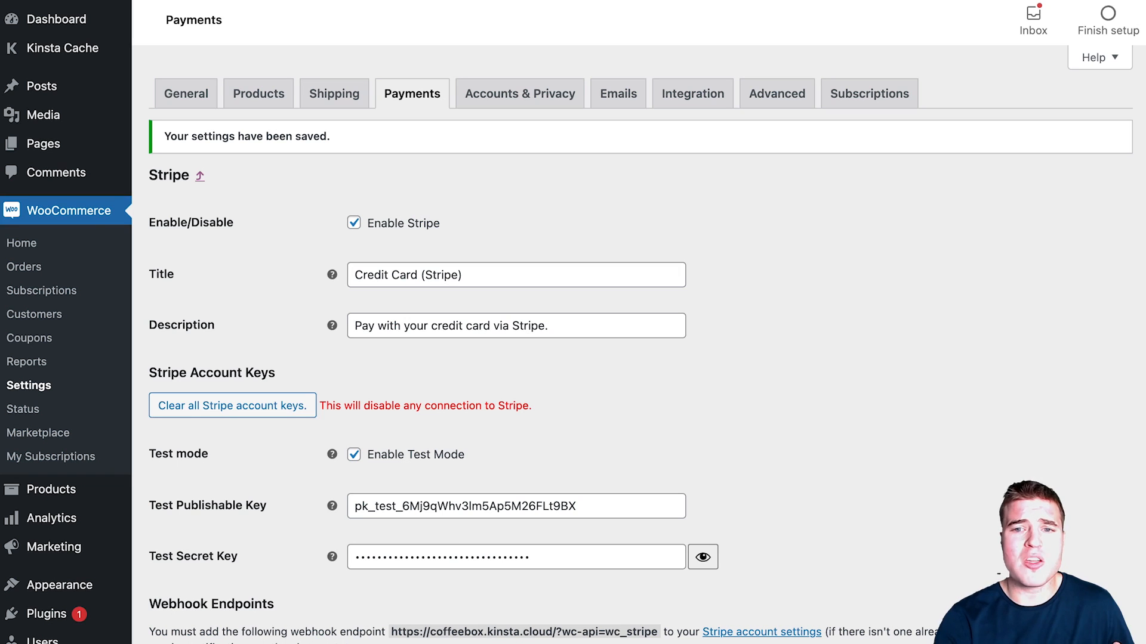
Step: In Subscriptions settings, set the button texts to 'Buy Now' and 'Place Order'
click(842, 91)
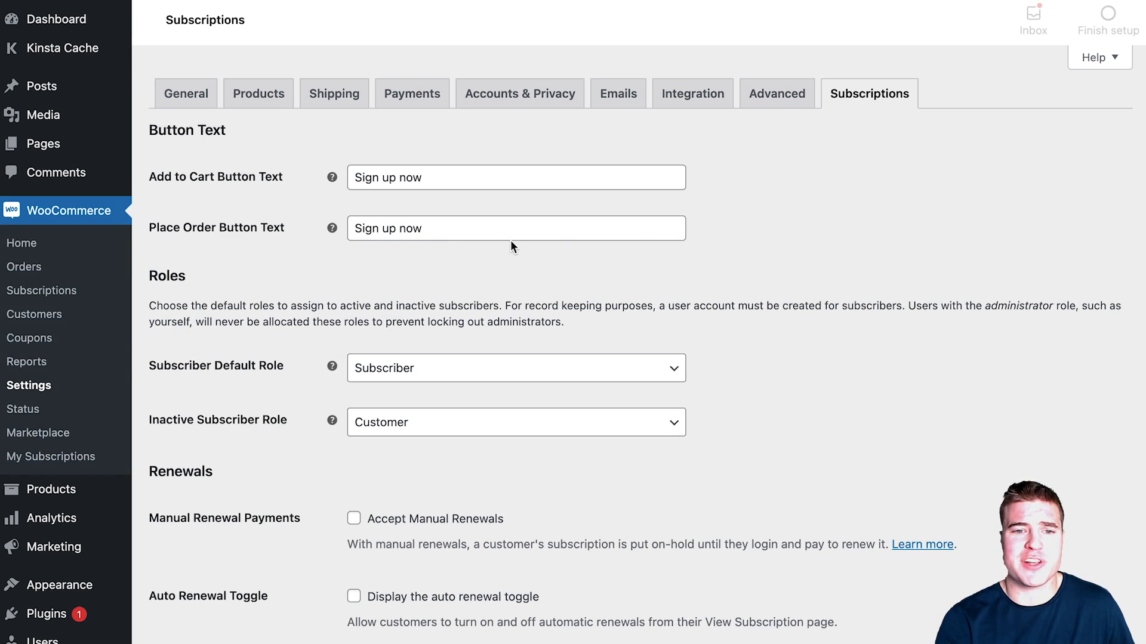
triple_click(429, 173)
text(Buy Now)
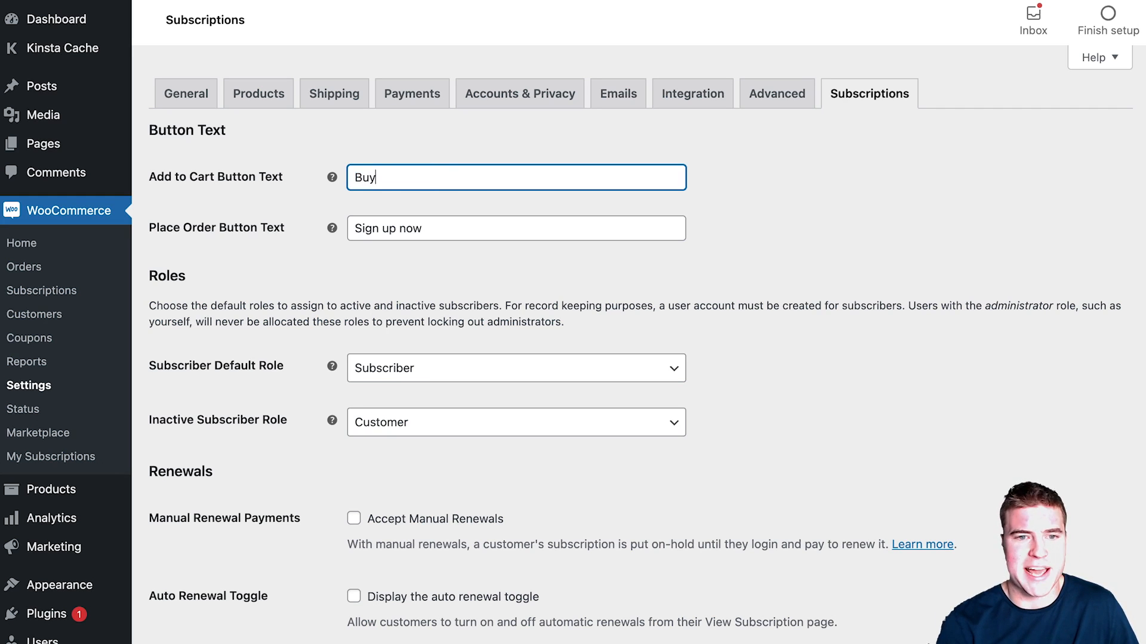
key(Tab)
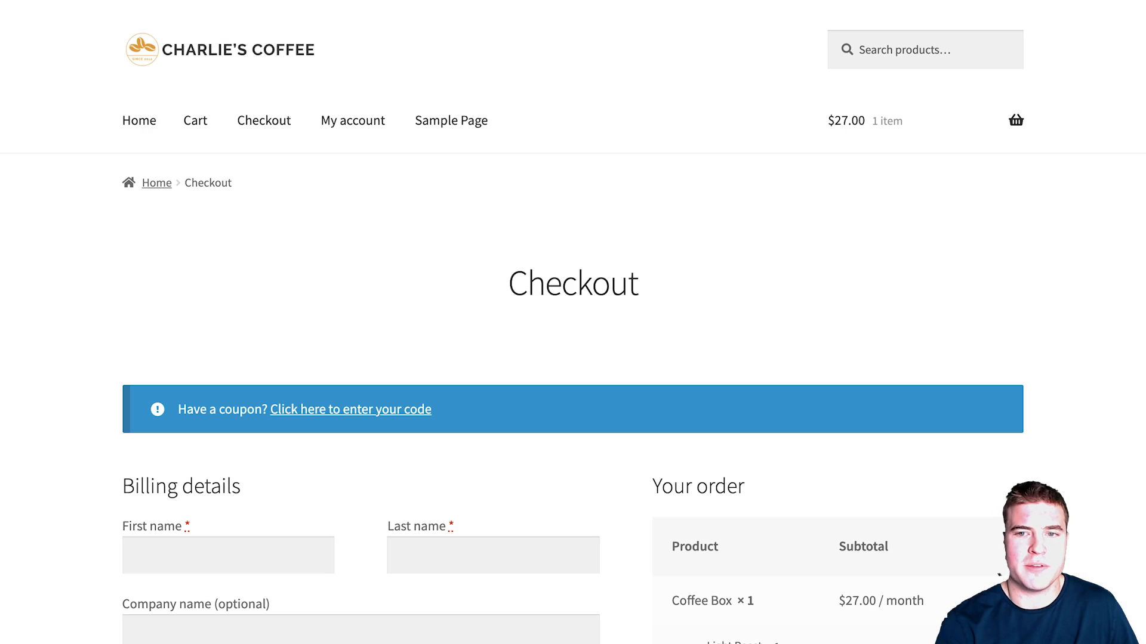
scroll(513, 291, down, 15)
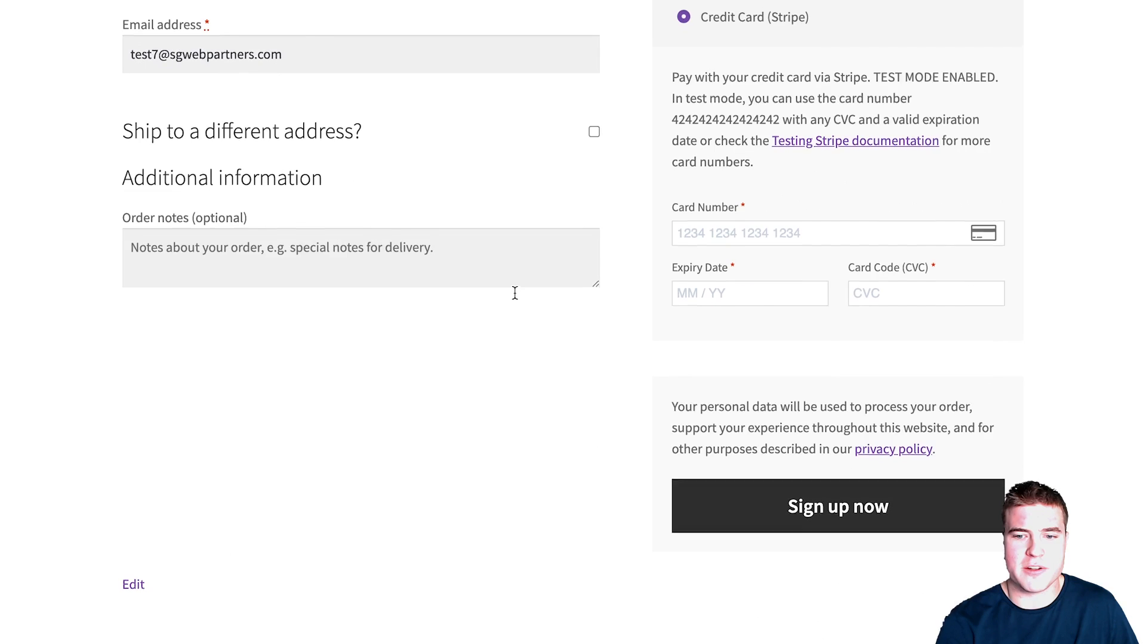
scroll(513, 292, up, 3)
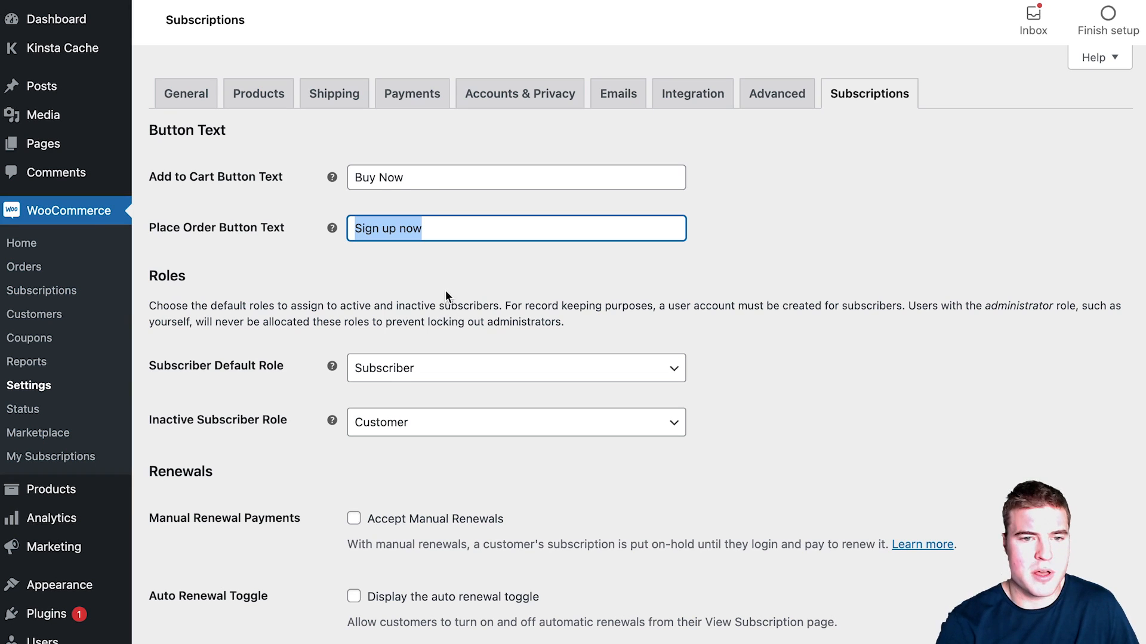
text(Place Order)
scroll(443, 306, down, 3)
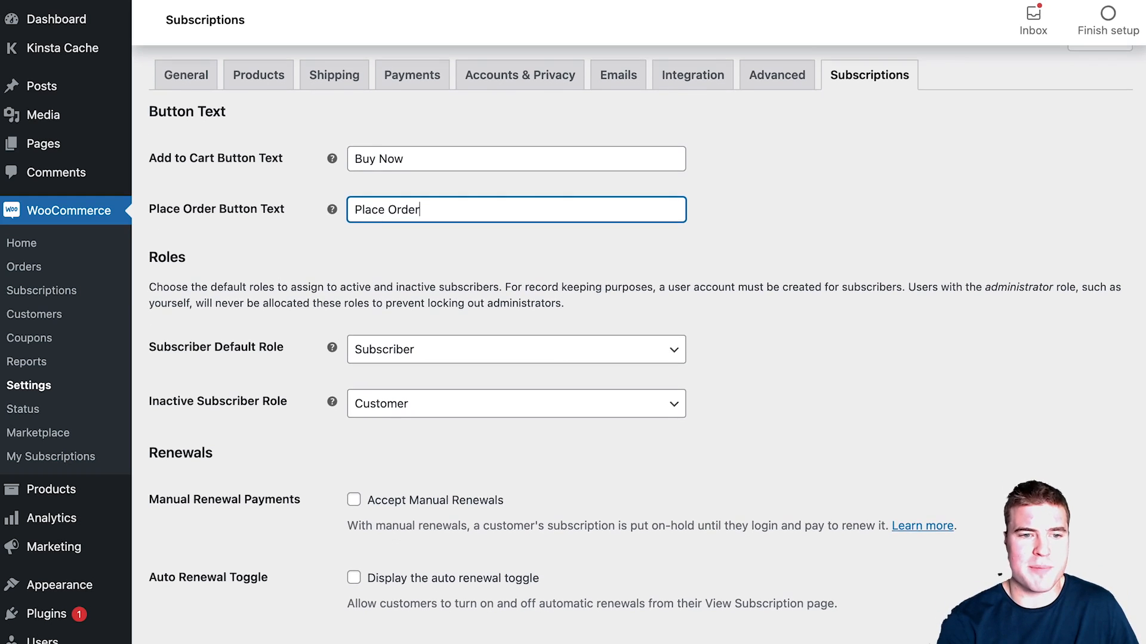
Step: Make Customer the default subscriber role
click(443, 300)
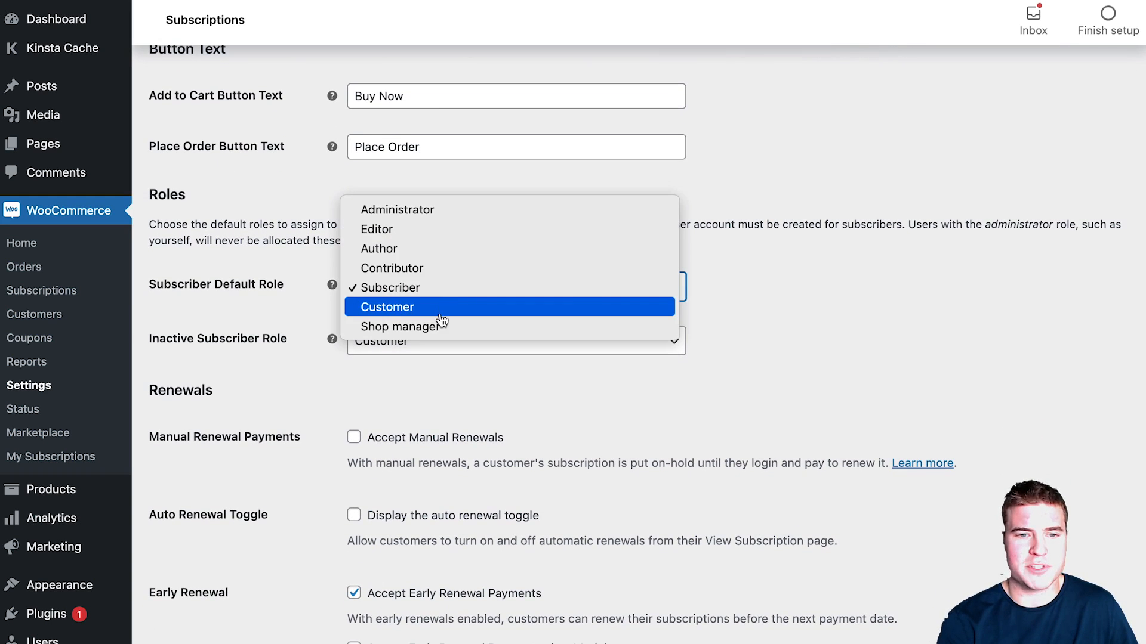
click(443, 306)
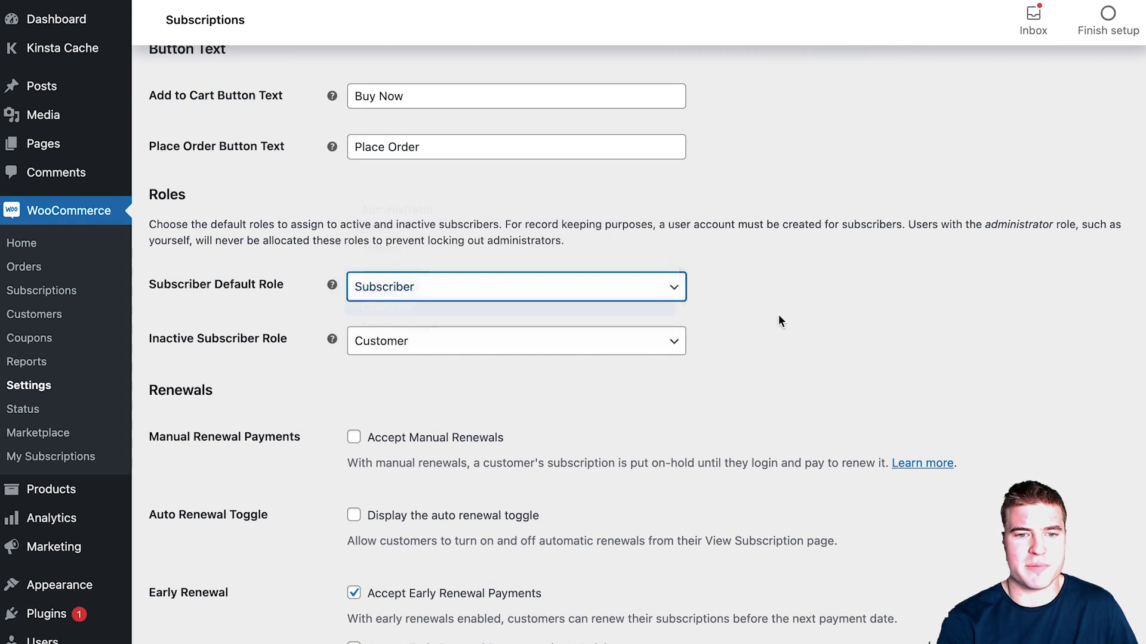
scroll(703, 392, down, 2)
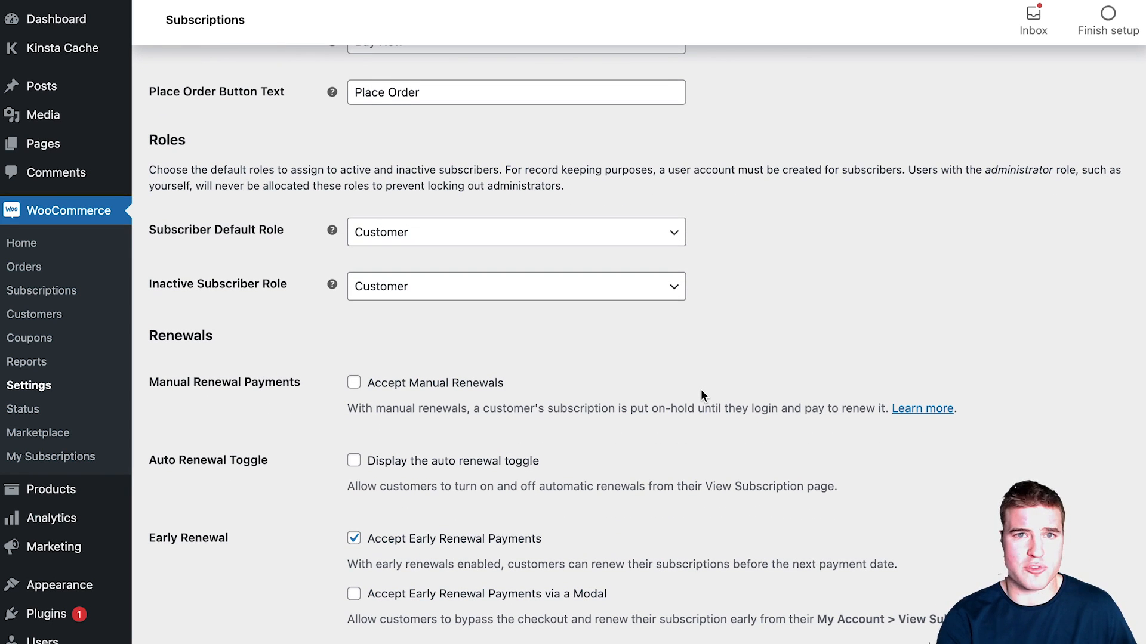
scroll(697, 392, down, 1)
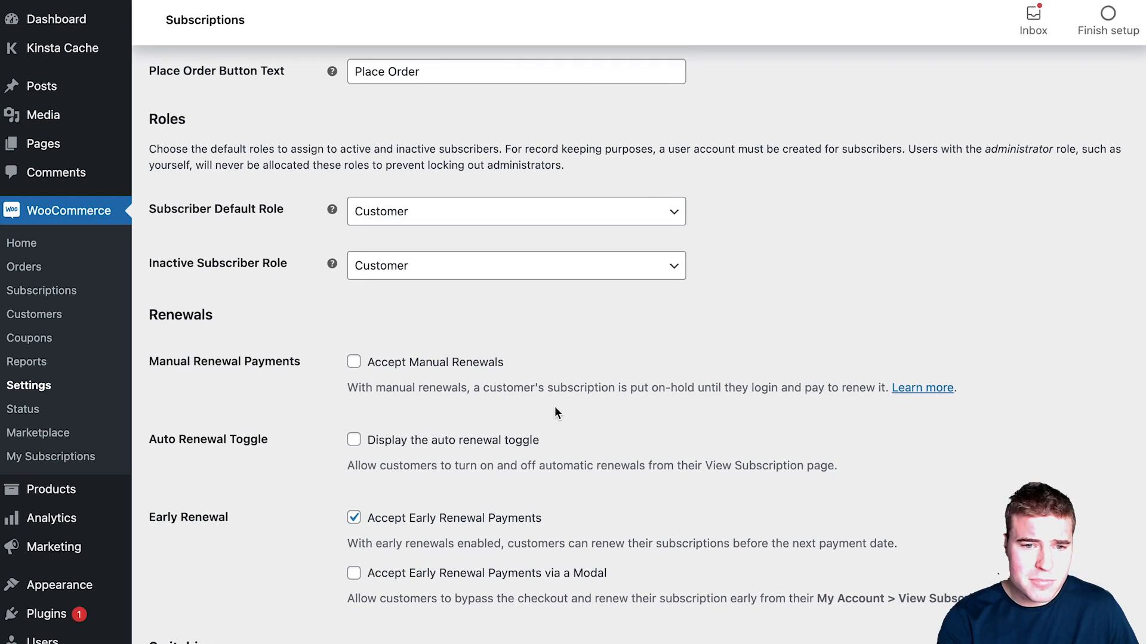
scroll(531, 427, down, 5)
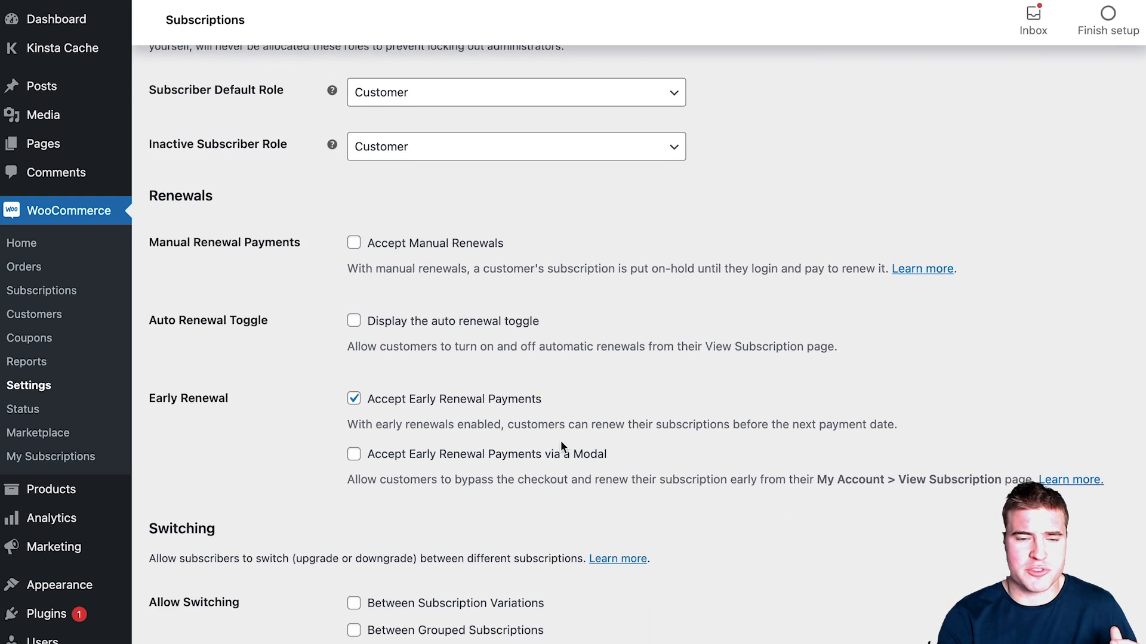
scroll(560, 444, down, 1)
scroll(532, 406, down, 1)
Step: Tick Display the auto renewal toggle for customers
click(472, 304)
scroll(544, 341, down, 1)
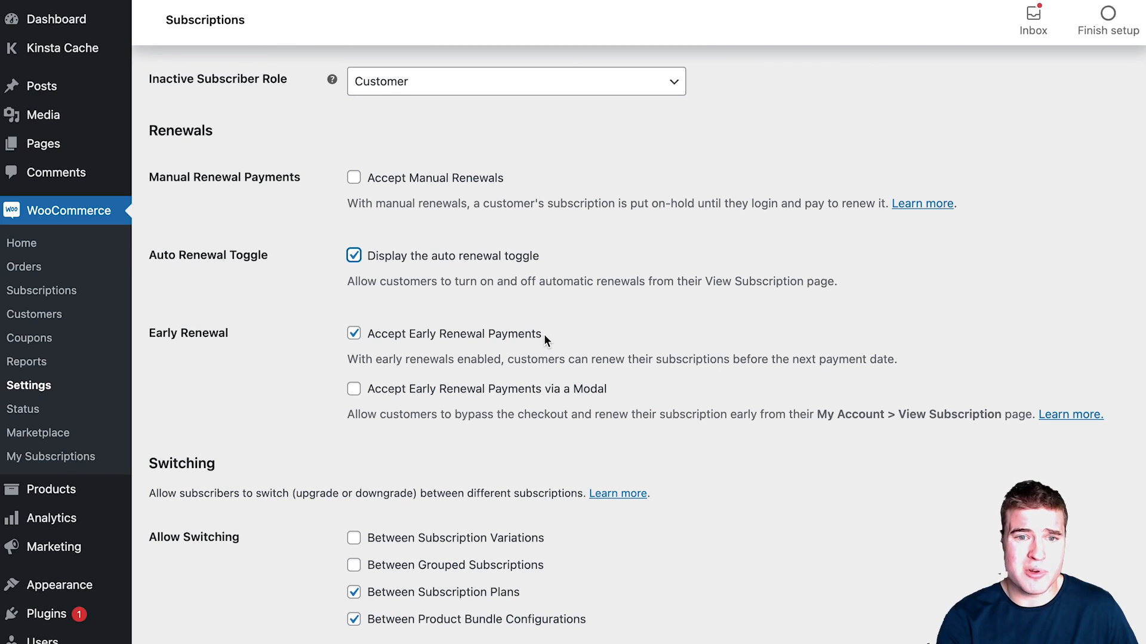
scroll(548, 338, down, 1)
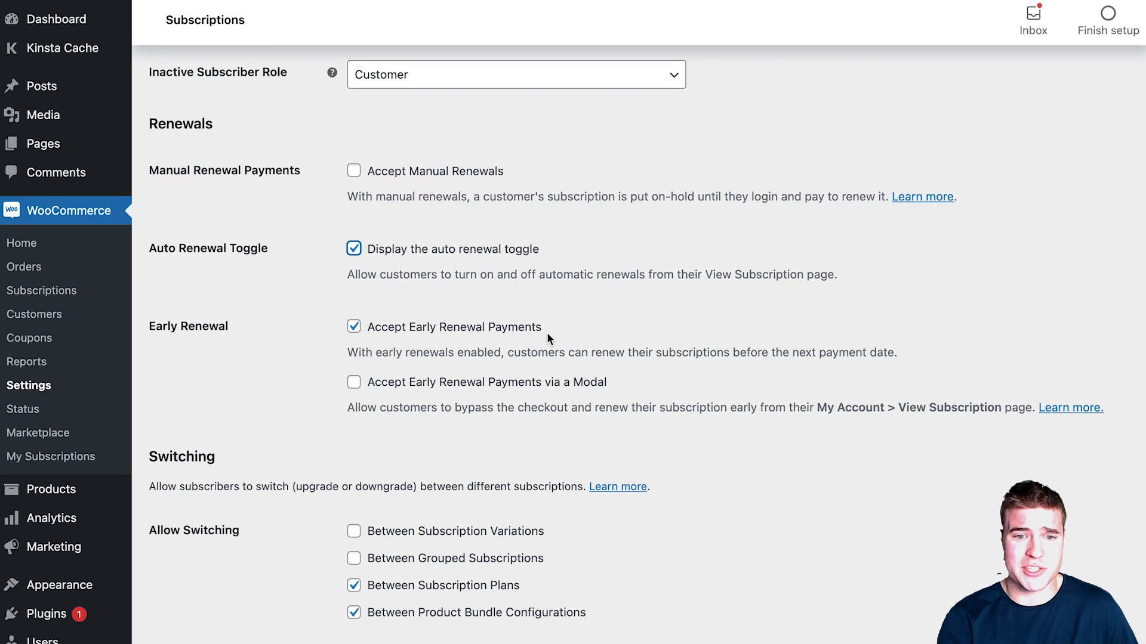
Step: Tick Accept Early Renewal Payments via a Modal
click(533, 382)
click(535, 386)
scroll(566, 382, down, 3)
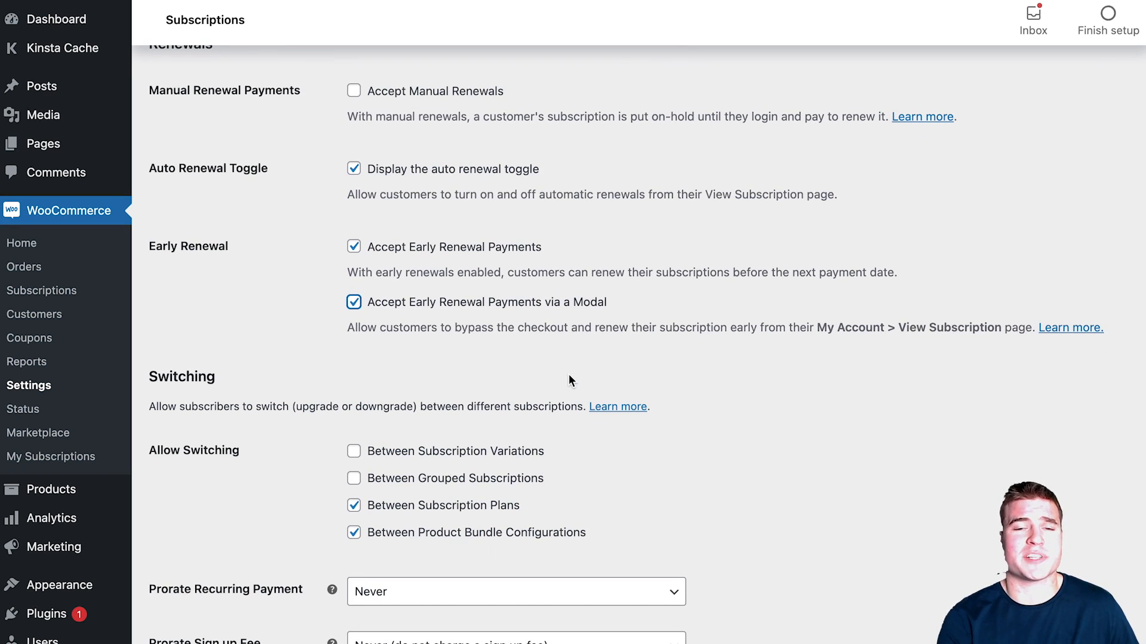
scroll(568, 380, down, 1)
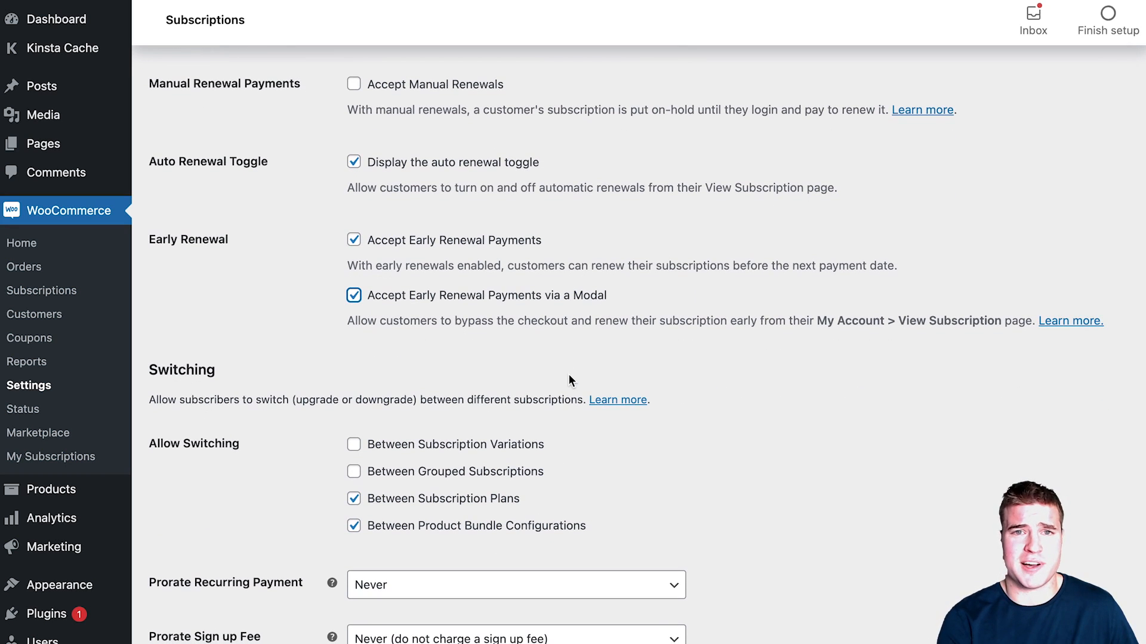
scroll(568, 367, down, 2)
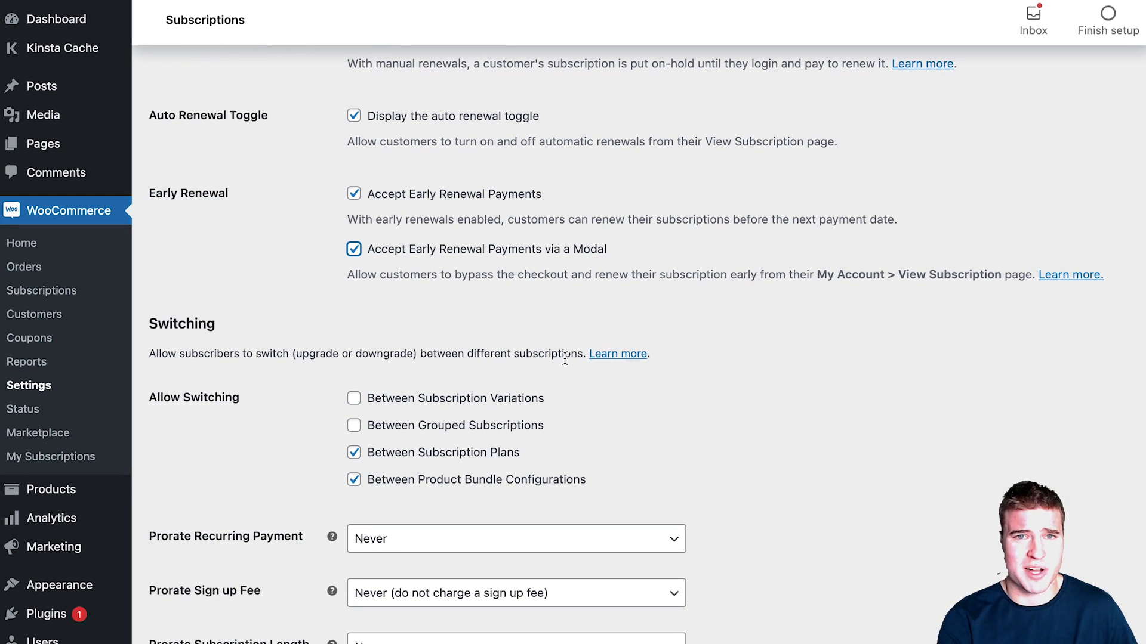
scroll(563, 363, down, 1)
scroll(566, 369, down, 2)
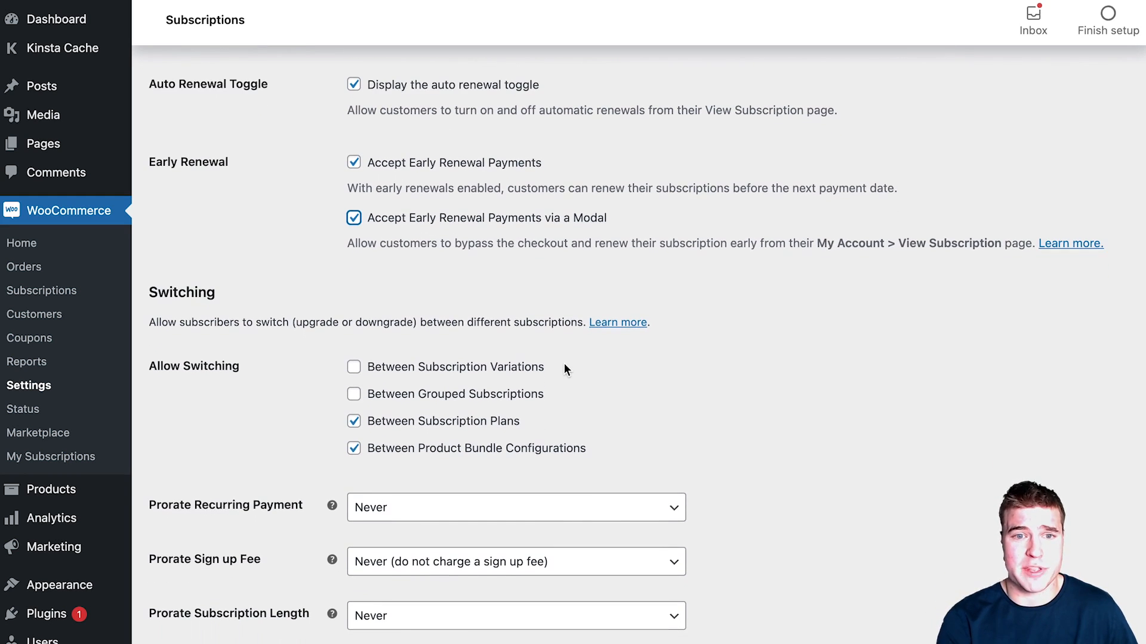
scroll(566, 371, down, 5)
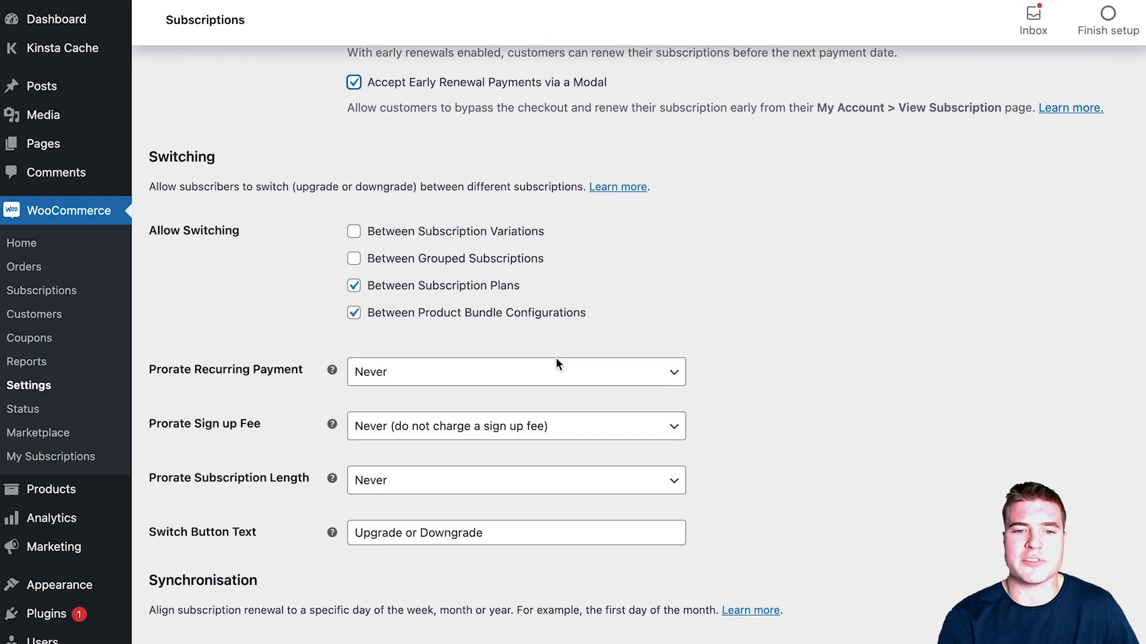
scroll(561, 367, down, 3)
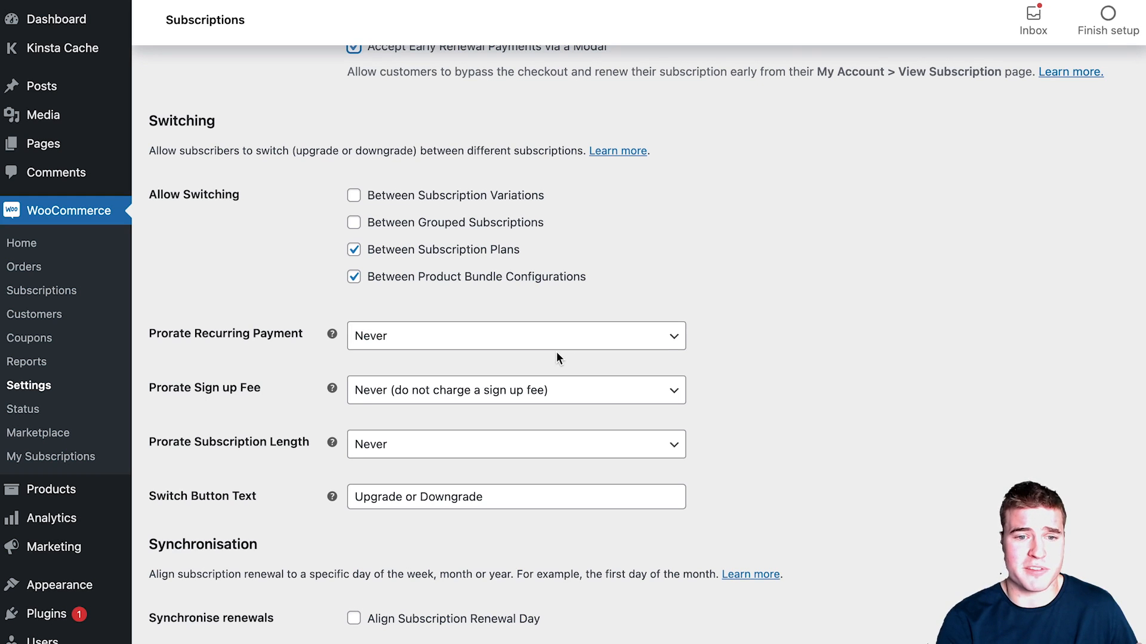
scroll(556, 357, down, 2)
scroll(558, 358, down, 8)
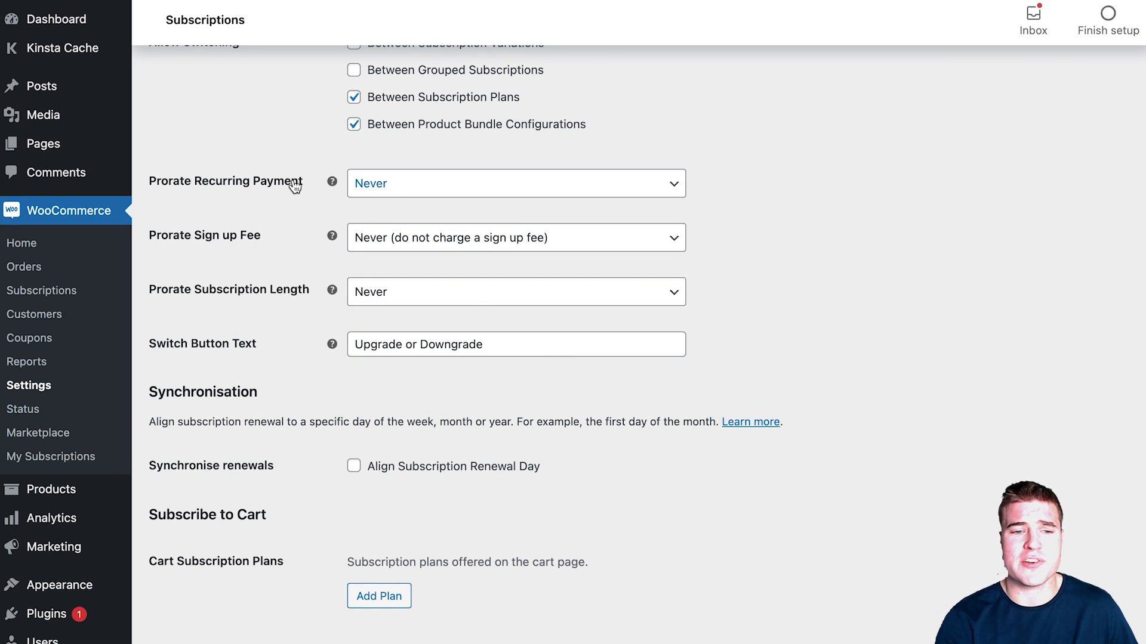
Step: Rename the switch button to 'Edit Box' and enable automatic retry of failed recurring payments
drag(480, 348, 346, 343)
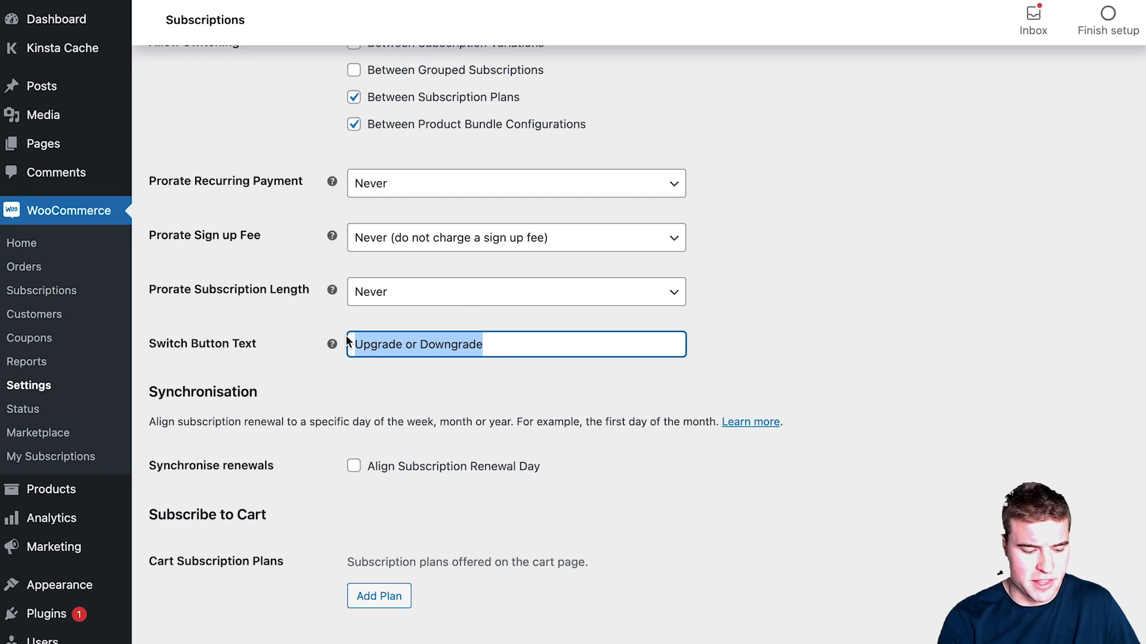
text(Edit Box)
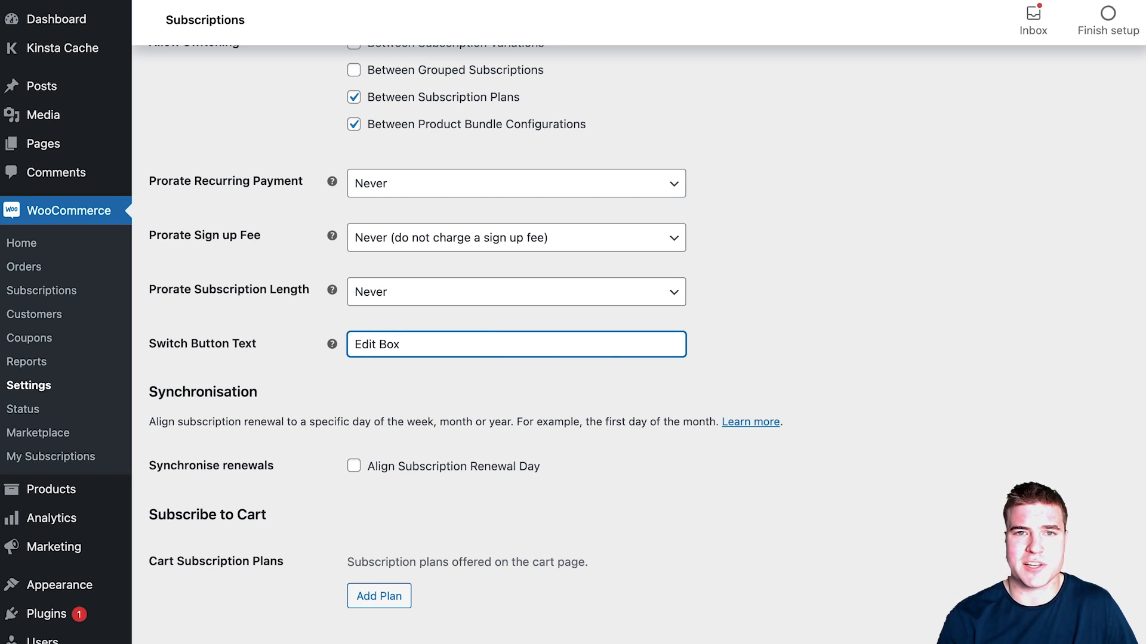
scroll(521, 461, down, 5)
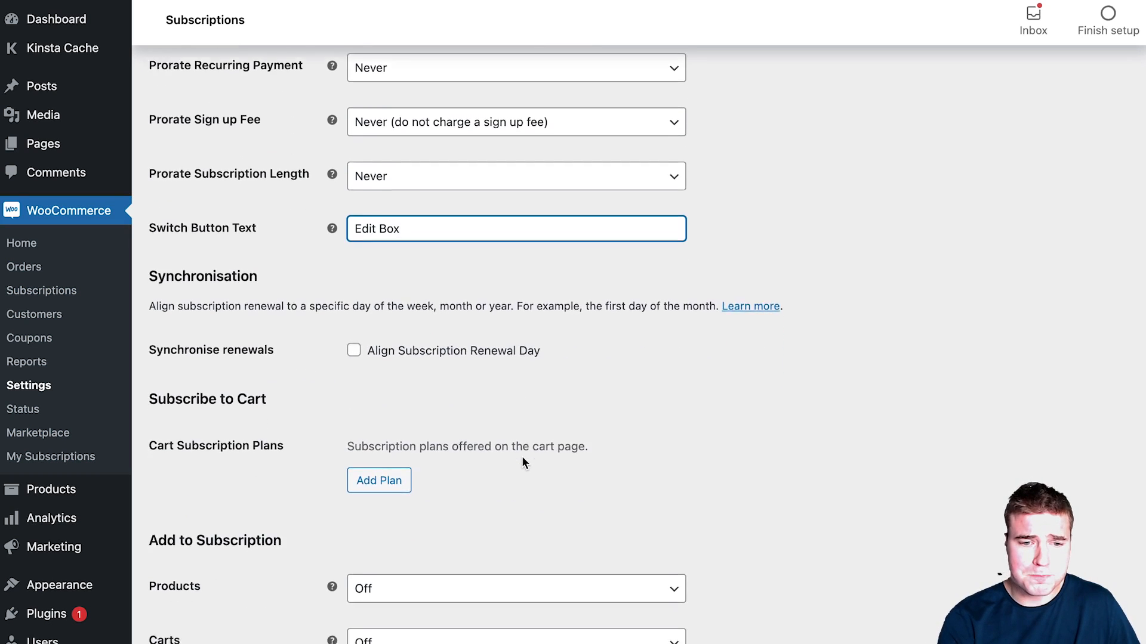
scroll(521, 456, down, 8)
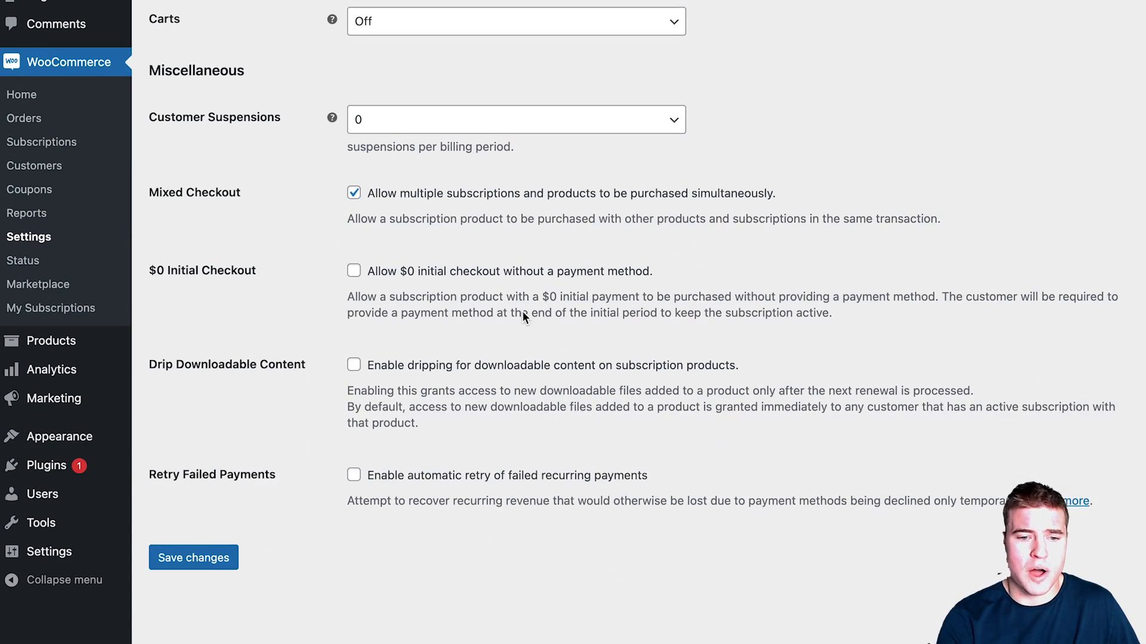
click(517, 477)
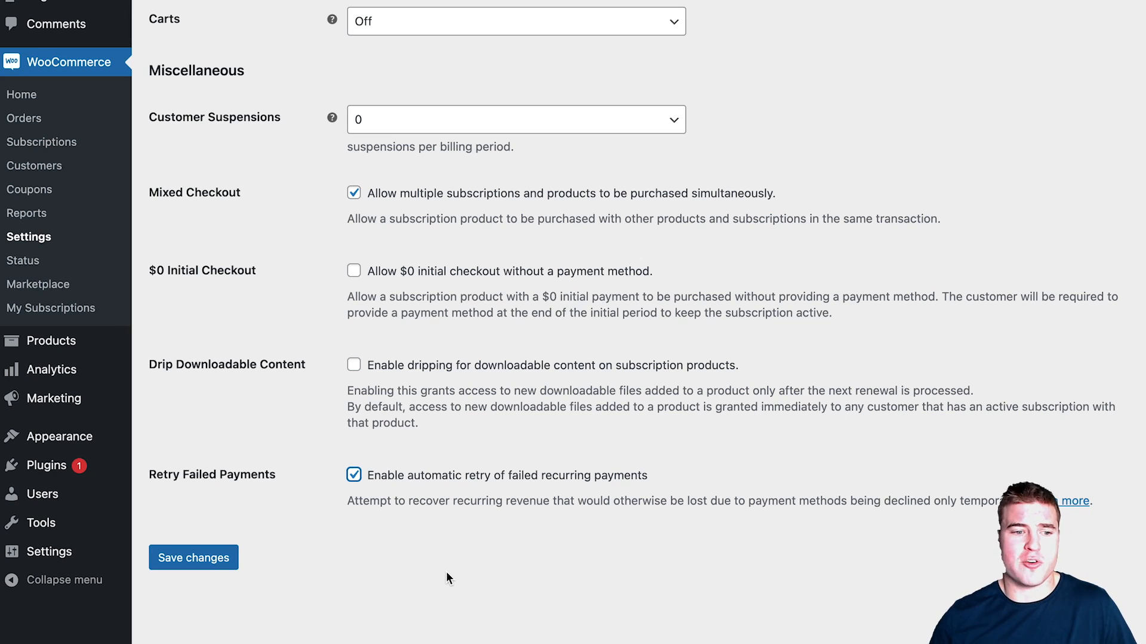
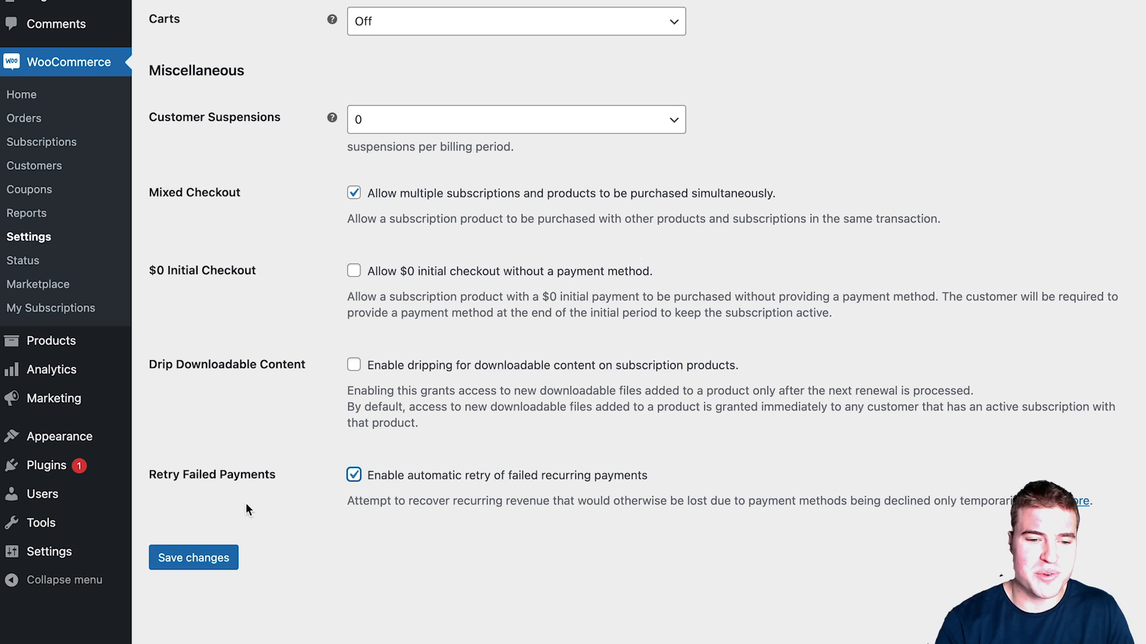
Step: Save the subscription settings with automatic payment retry and go to the Emails notification list
click(227, 555)
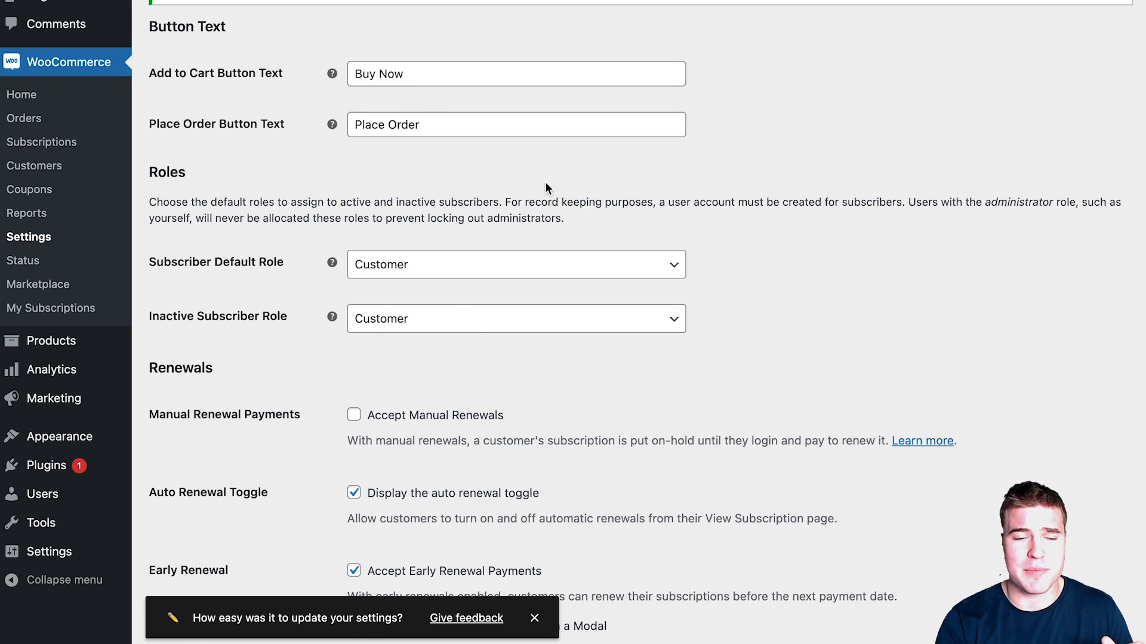
scroll(495, 48, up, 3)
click(620, 84)
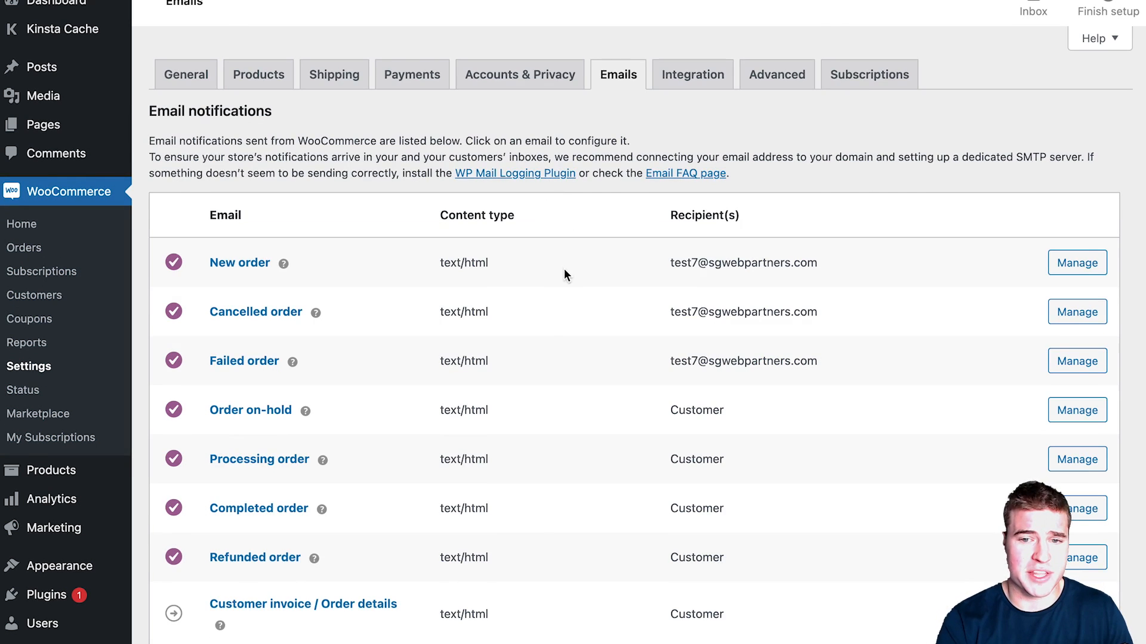
scroll(550, 281, down, 15)
scroll(547, 284, down, 1)
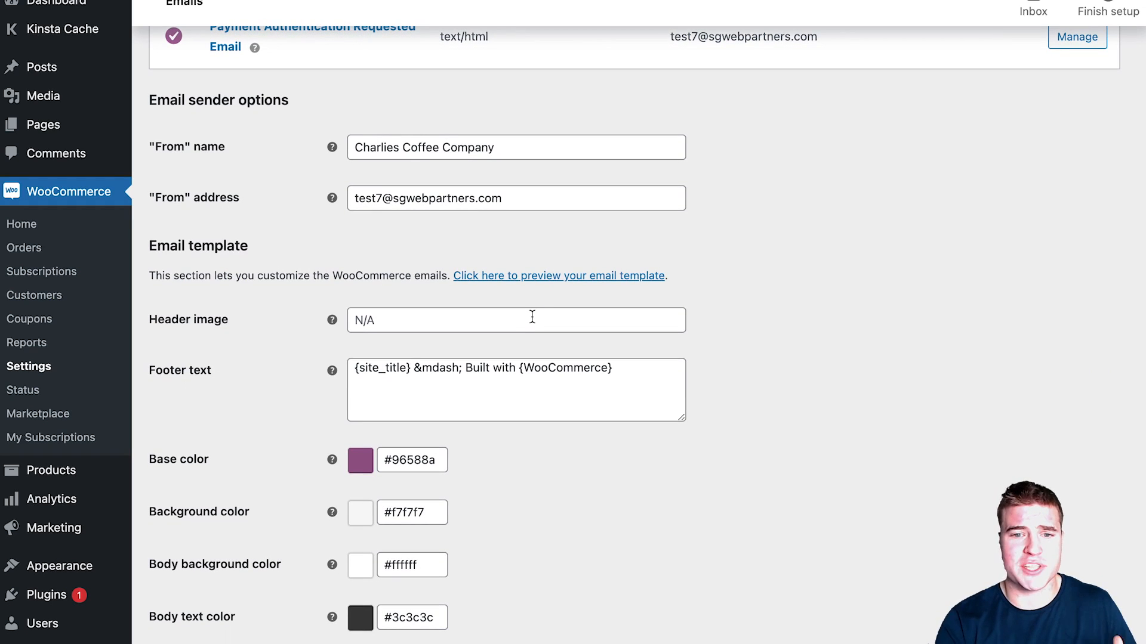
click(534, 276)
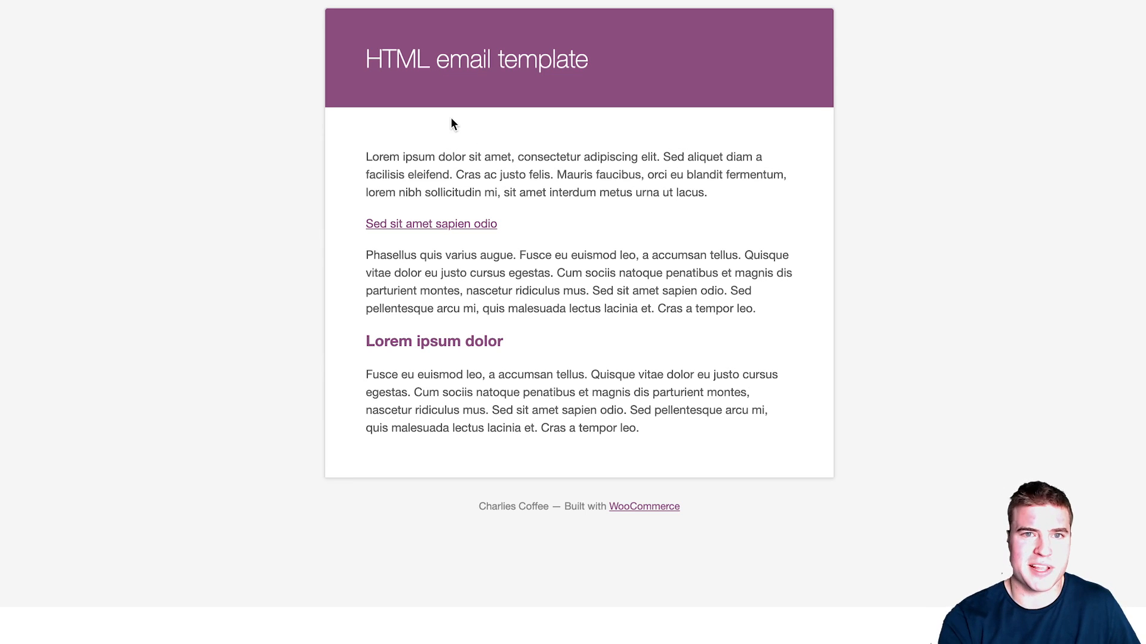
key(super+w)
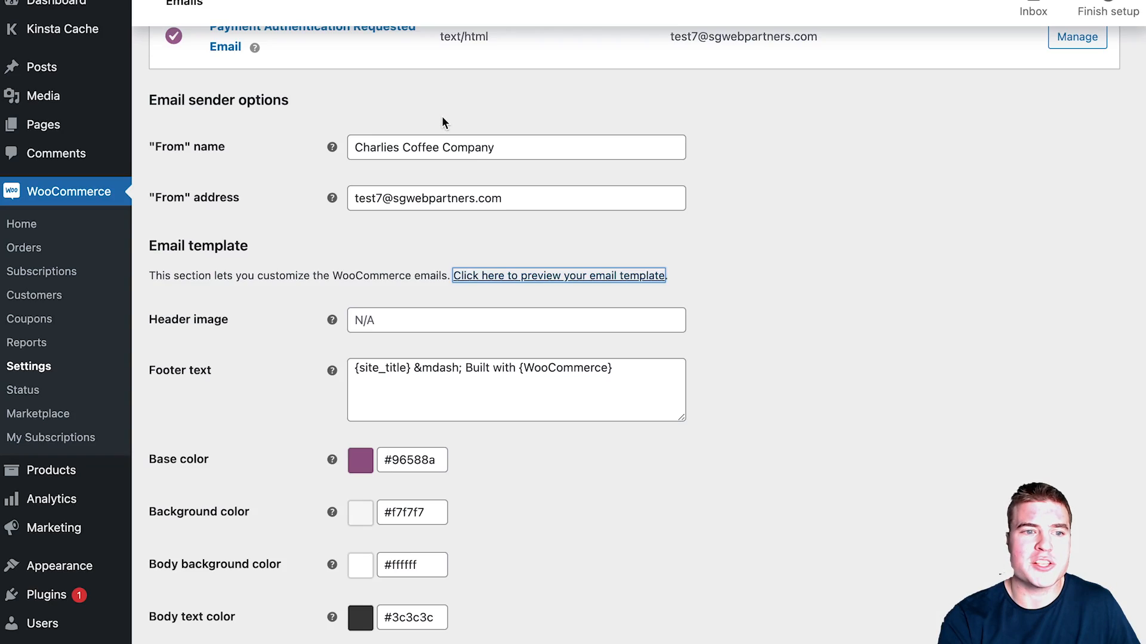
Step: Paste the logo-horizontla-500.png URL from the Media Library into the email Header image field
mouse_move(125, 145)
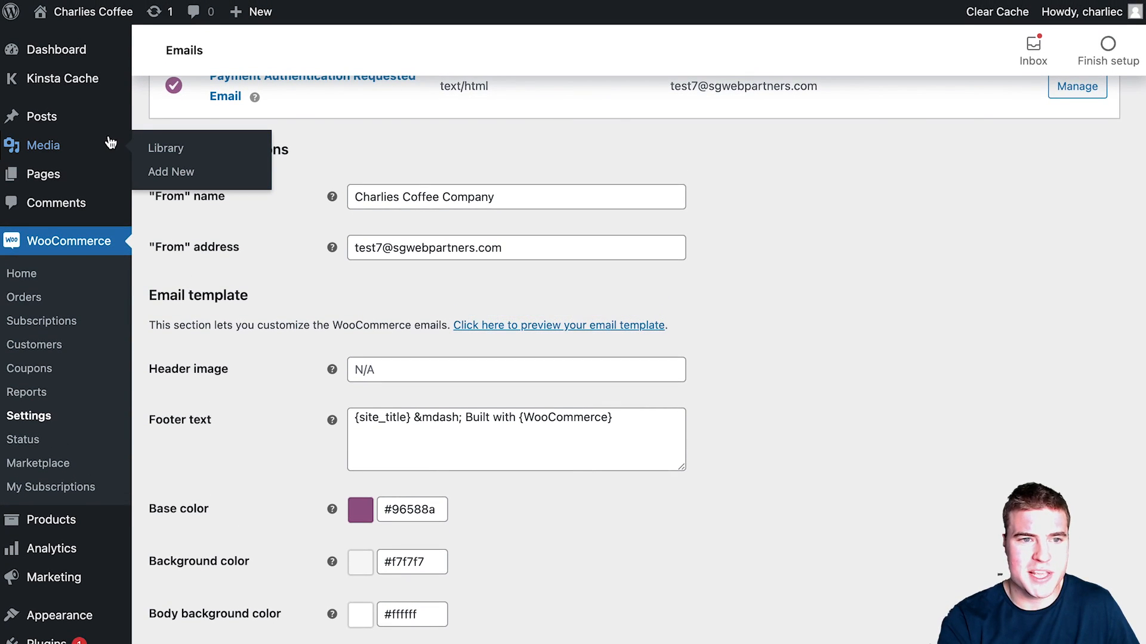
click(166, 148)
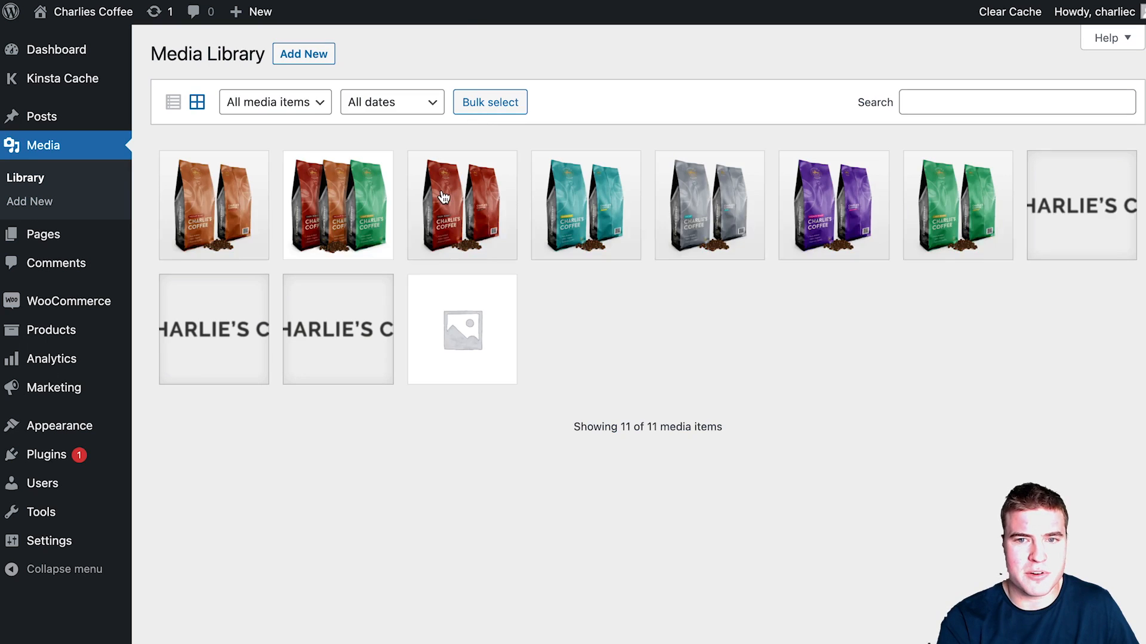
click(1038, 218)
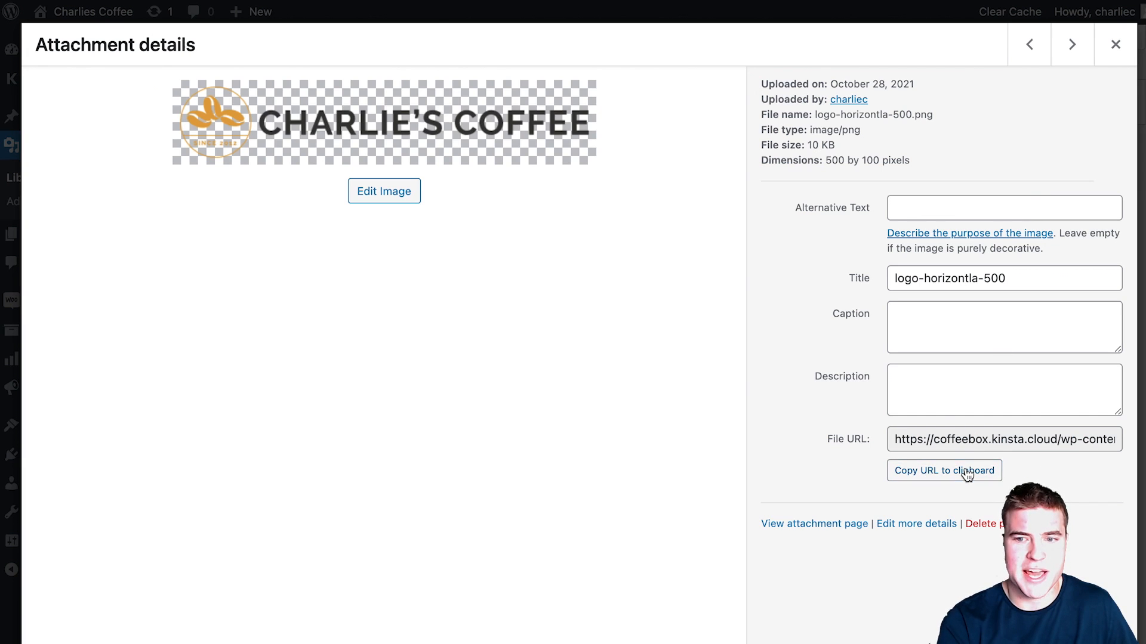
click(941, 471)
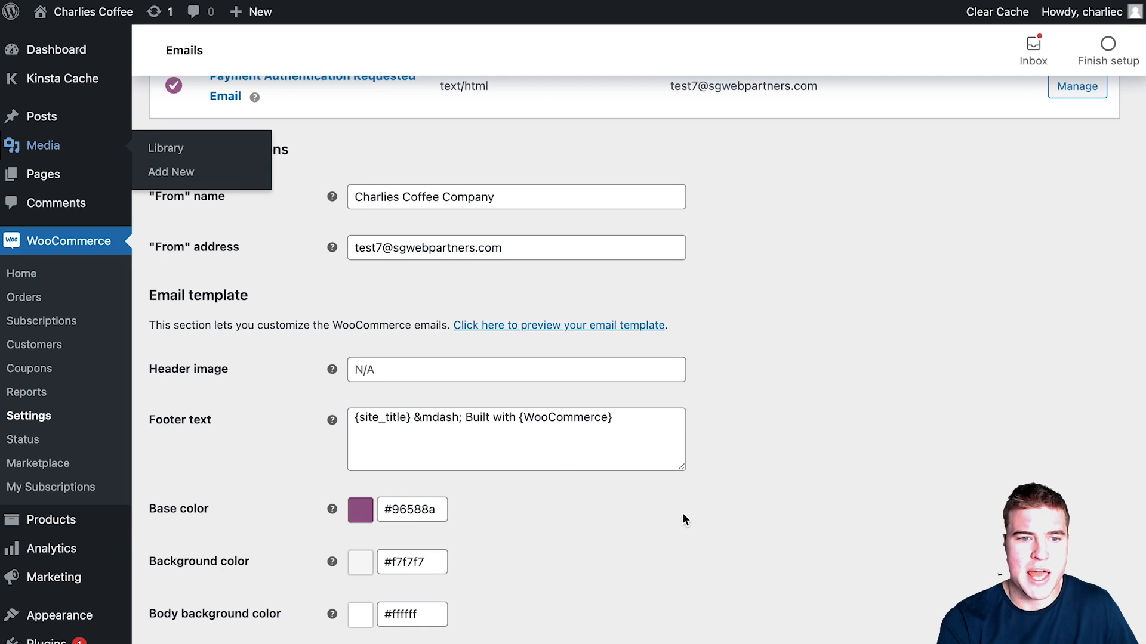
click(516, 366)
key(ctrl+v)
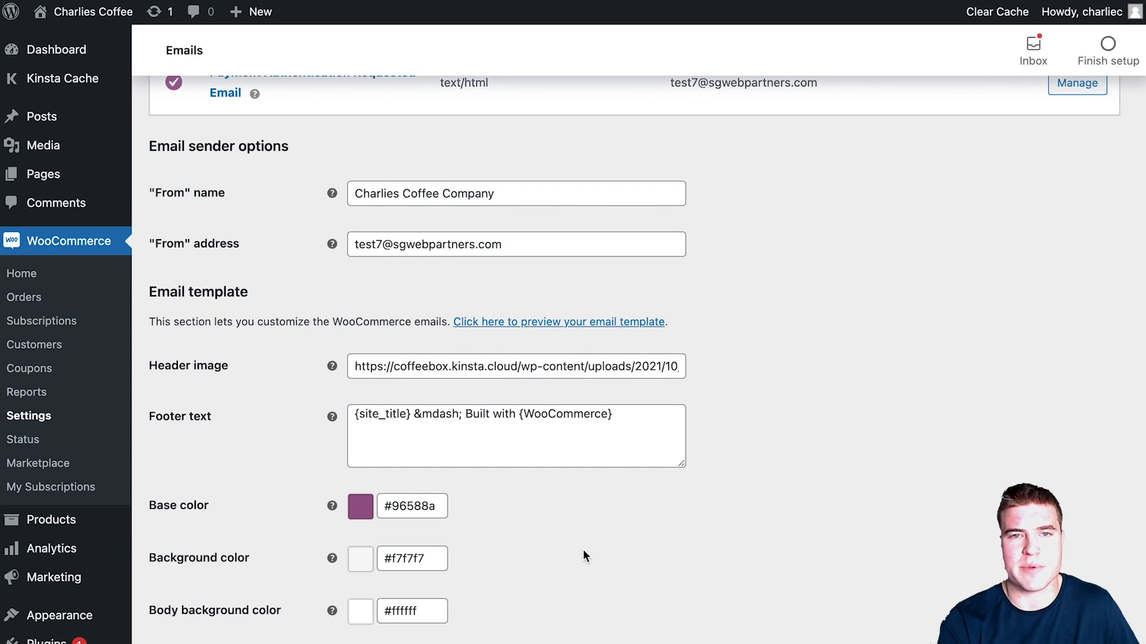
scroll(486, 608, down, 1)
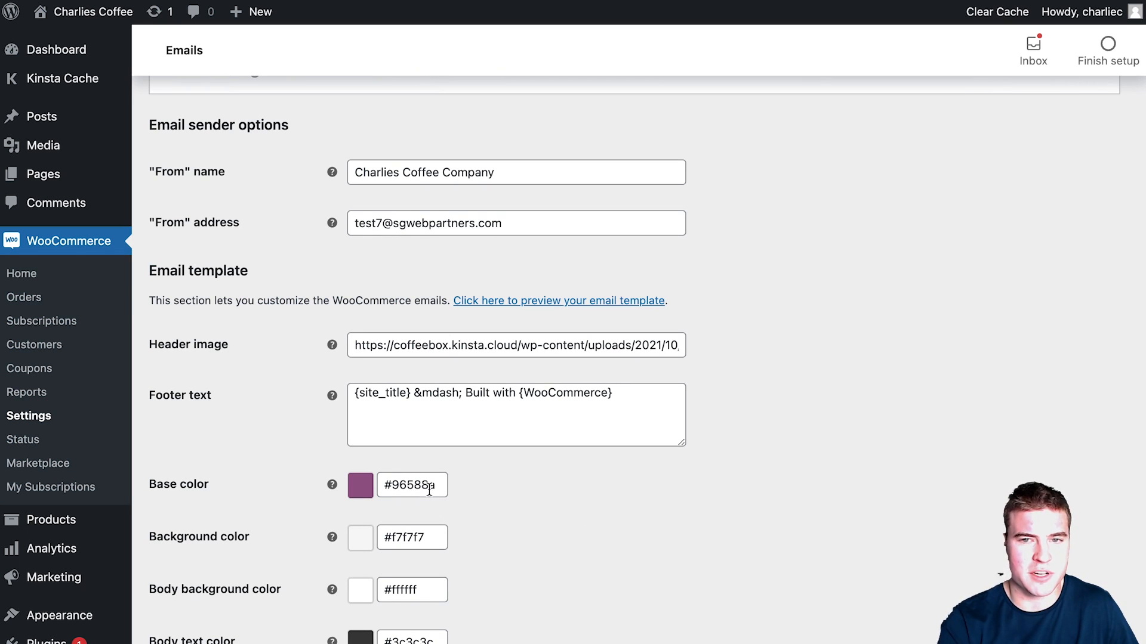
Step: Open COLORS.txt in Sublime Text and copy the teal colour code 2e9a9c
key(super+space)
text(sub)
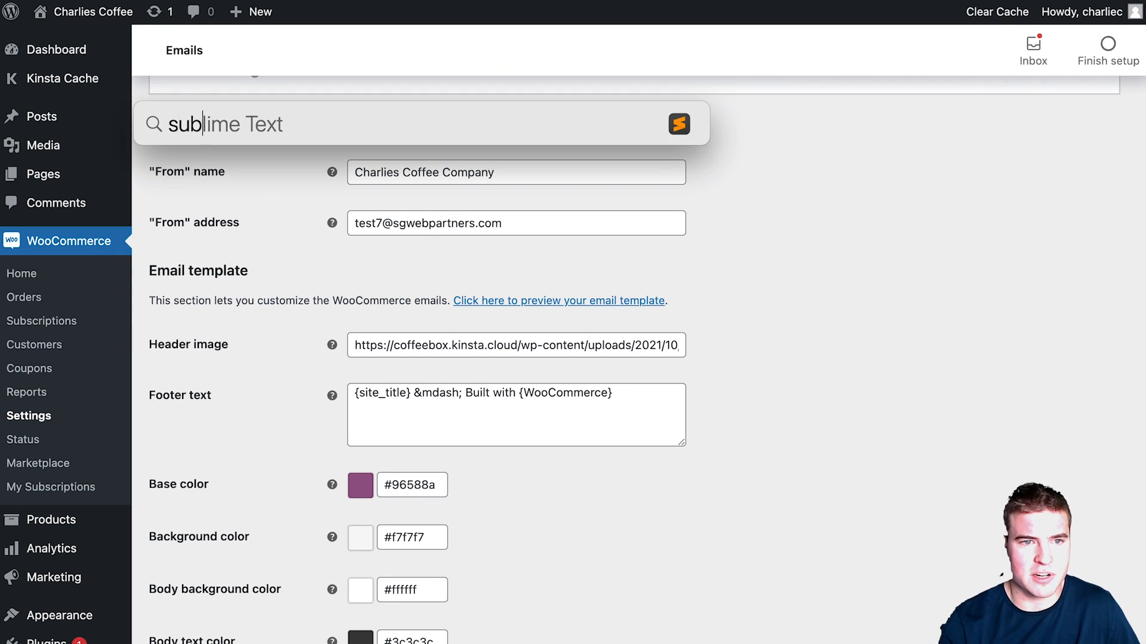
key(Return)
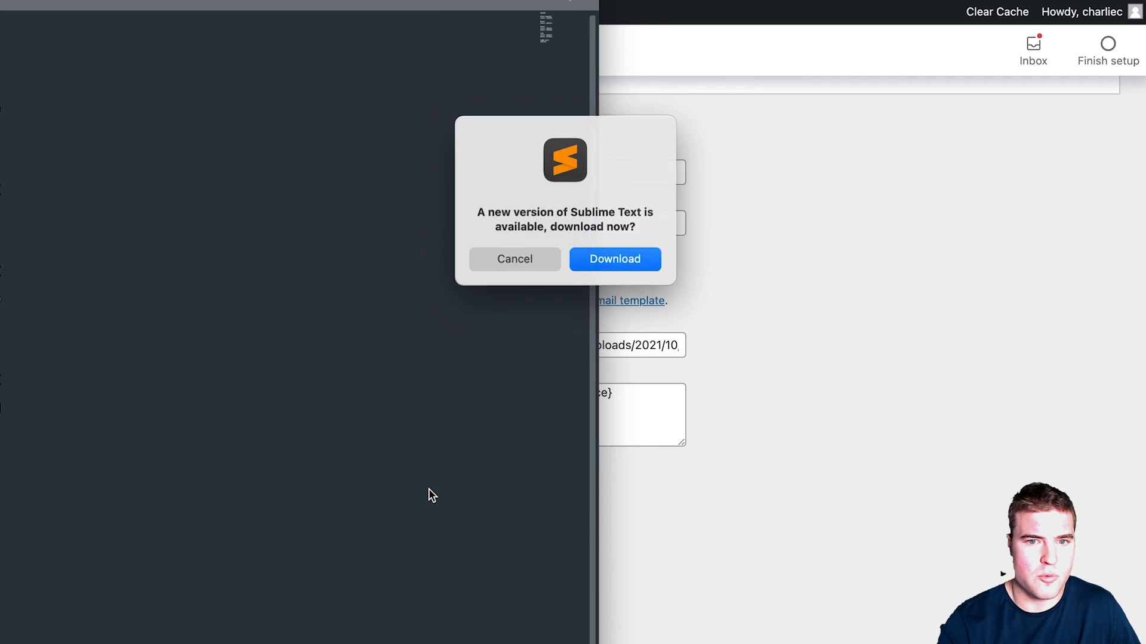
click(493, 269)
drag(436, 1, 1144, 518)
drag(821, 513, 894, 455)
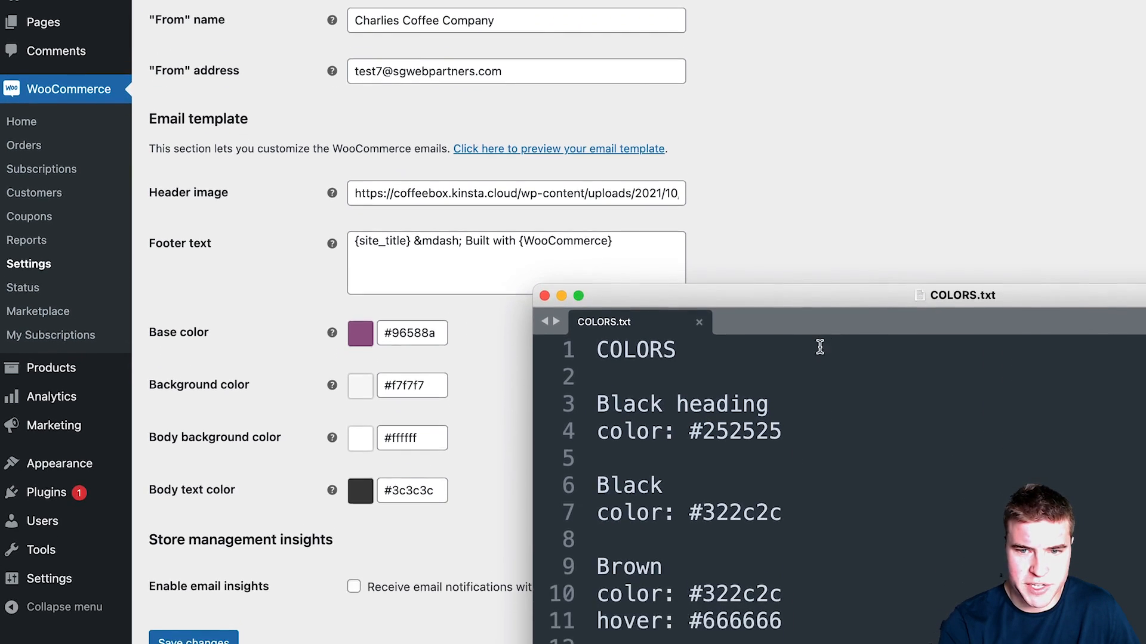
drag(819, 297, 818, 114)
drag(786, 518, 702, 517)
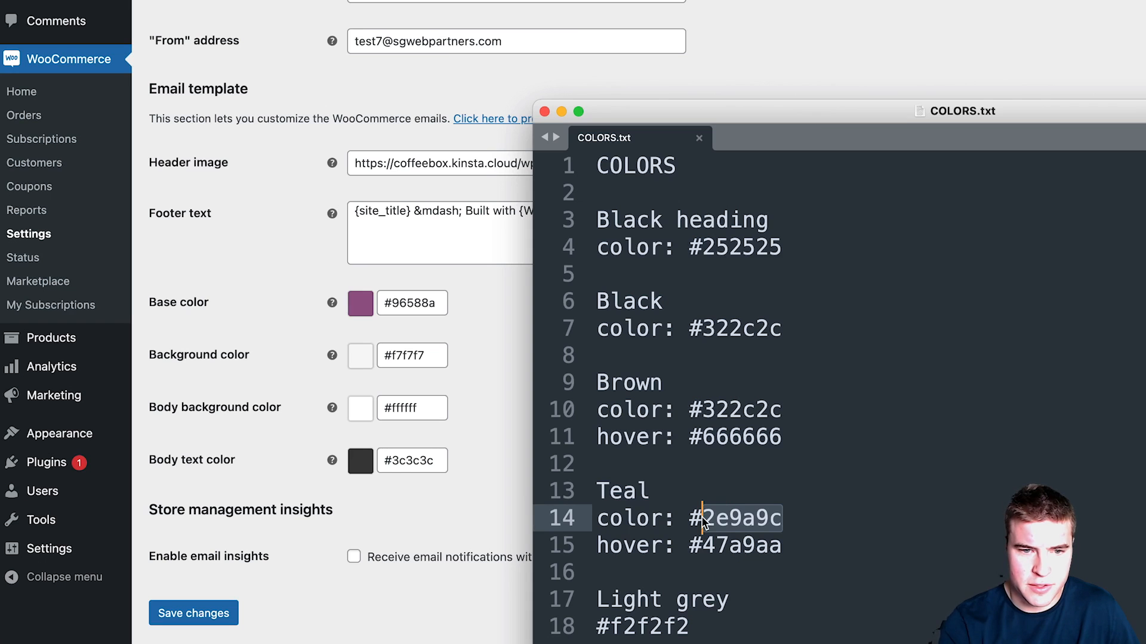
click(417, 303)
Step: Replace the base colour 96588a with teal 2e9a9c and save
drag(394, 303, 435, 306)
key(ctrl+v)
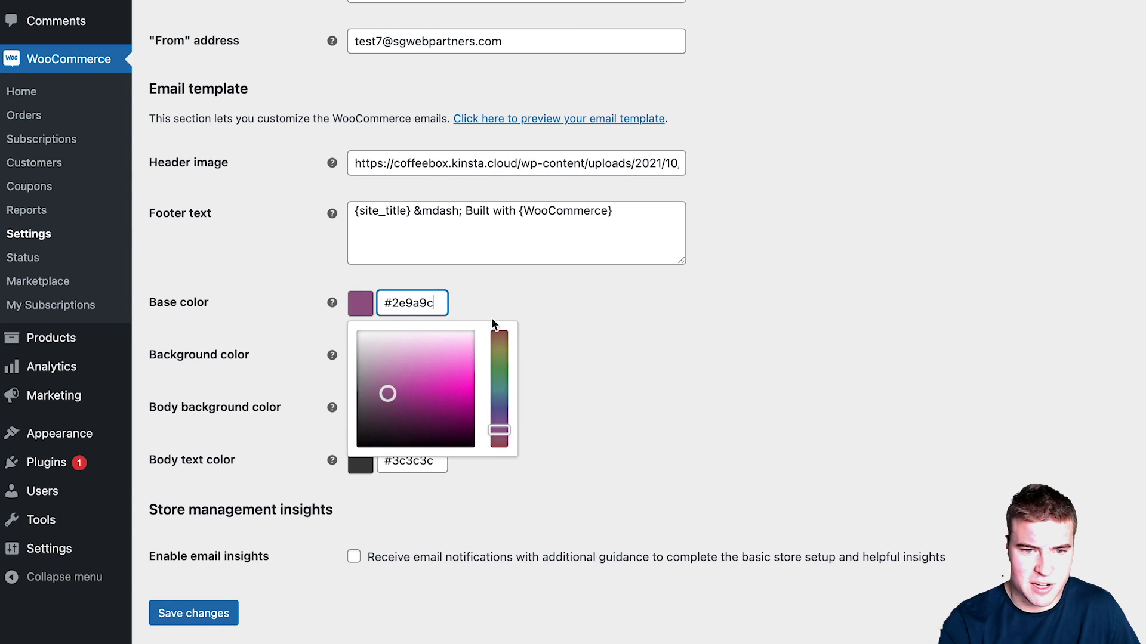
click(572, 309)
click(193, 614)
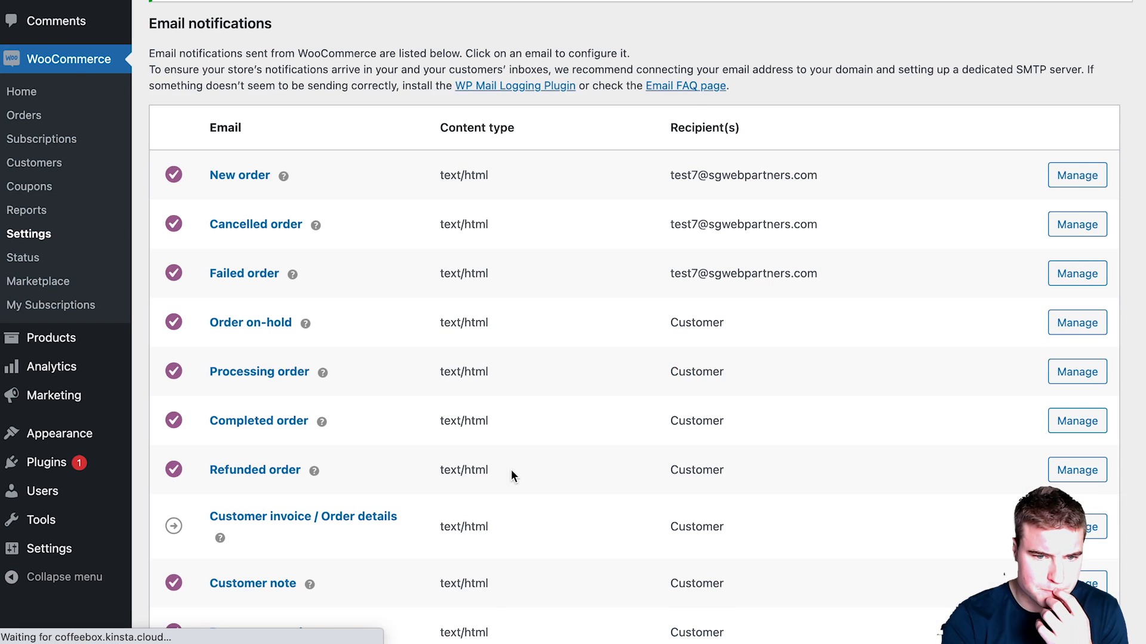
Step: Trim the footer text to just {site_title} by deleting the 'Built with WooCommerce' part, and save
scroll(512, 471, down, 18)
scroll(517, 472, down, 4)
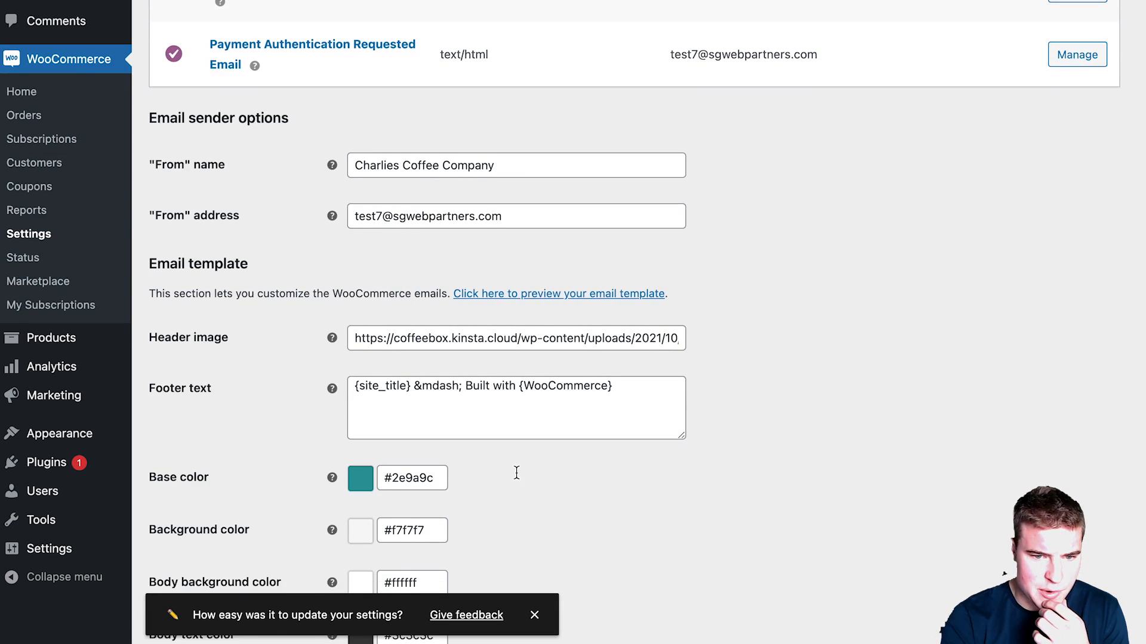
drag(414, 383, 628, 387)
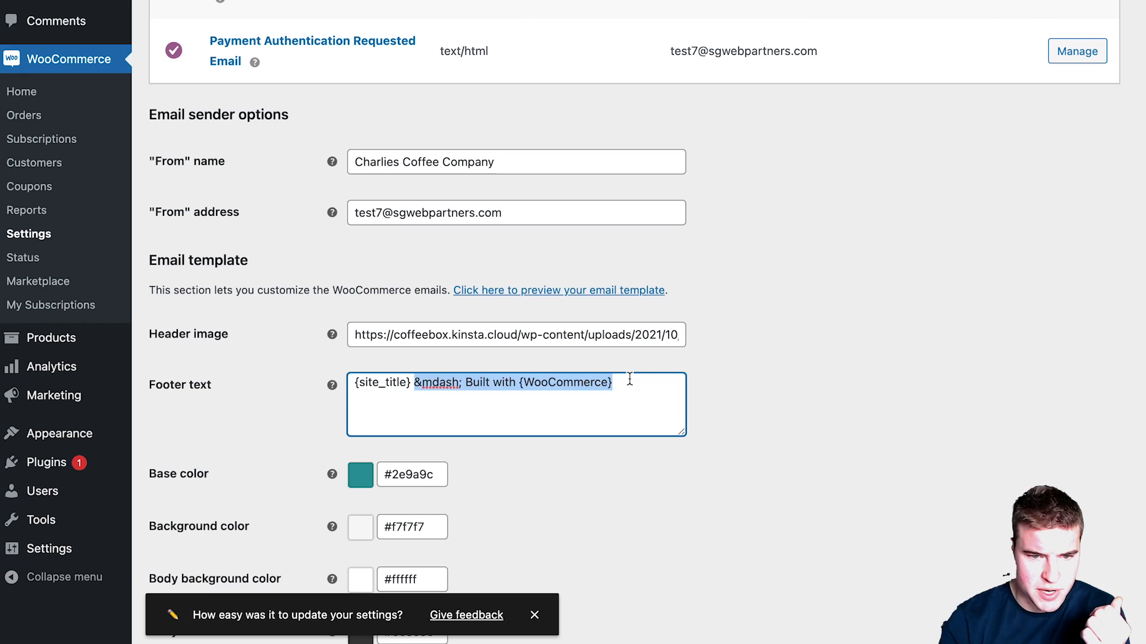
key(BackSpace)
key(BackSpace)
scroll(345, 449, down, 2)
scroll(345, 449, down, 3)
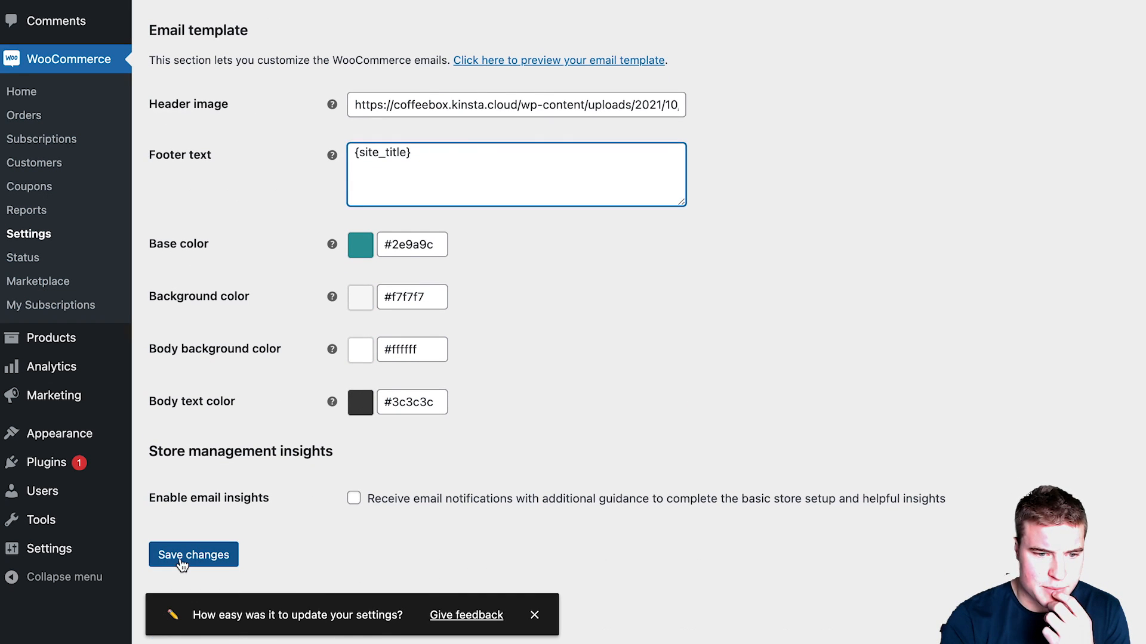
click(182, 555)
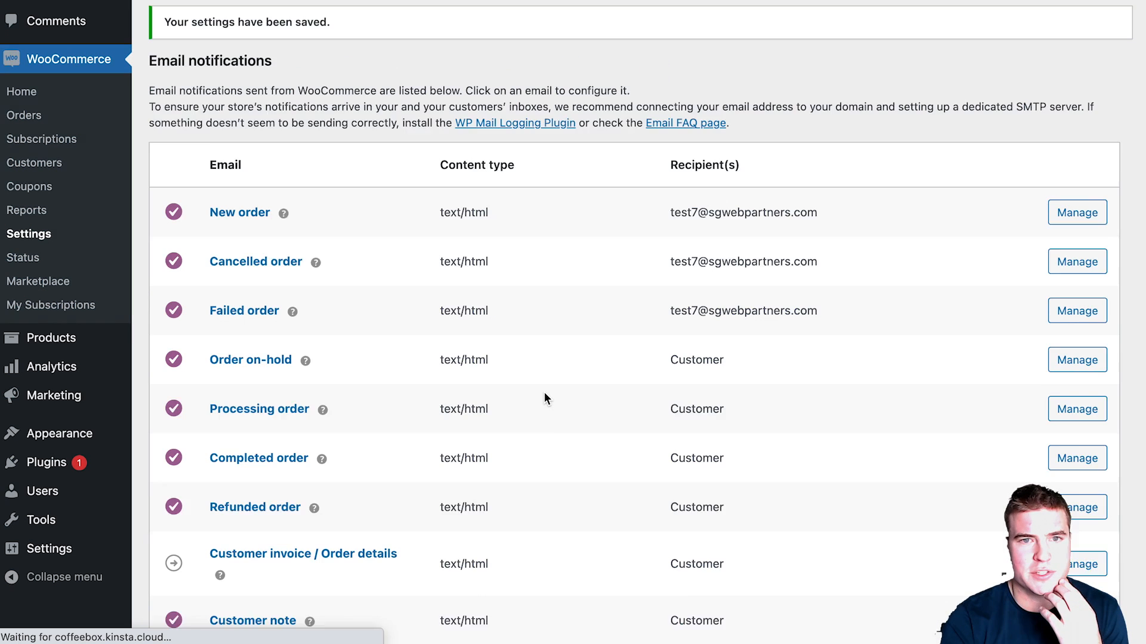
scroll(545, 394, down, 9)
scroll(547, 399, down, 10)
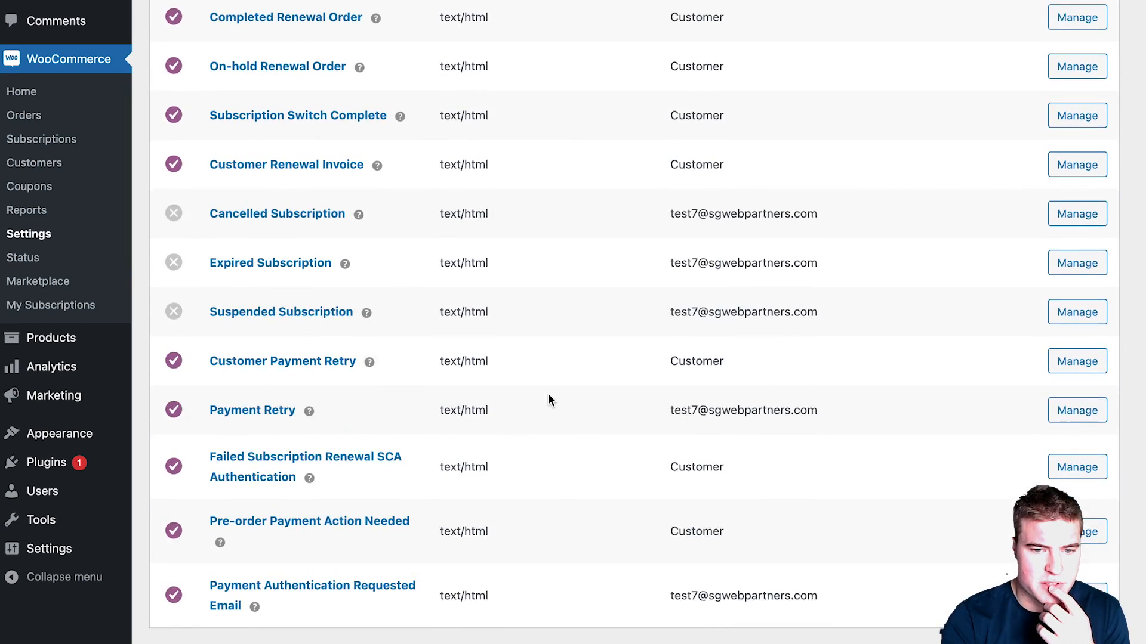
click(548, 441)
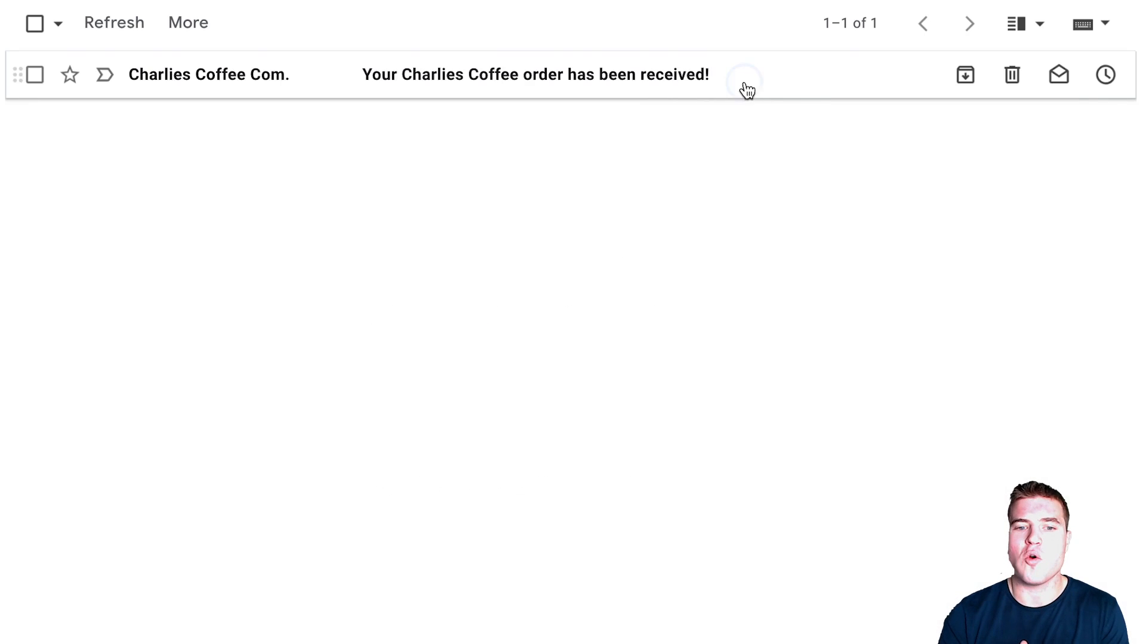
click(742, 90)
scroll(755, 187, down, 10)
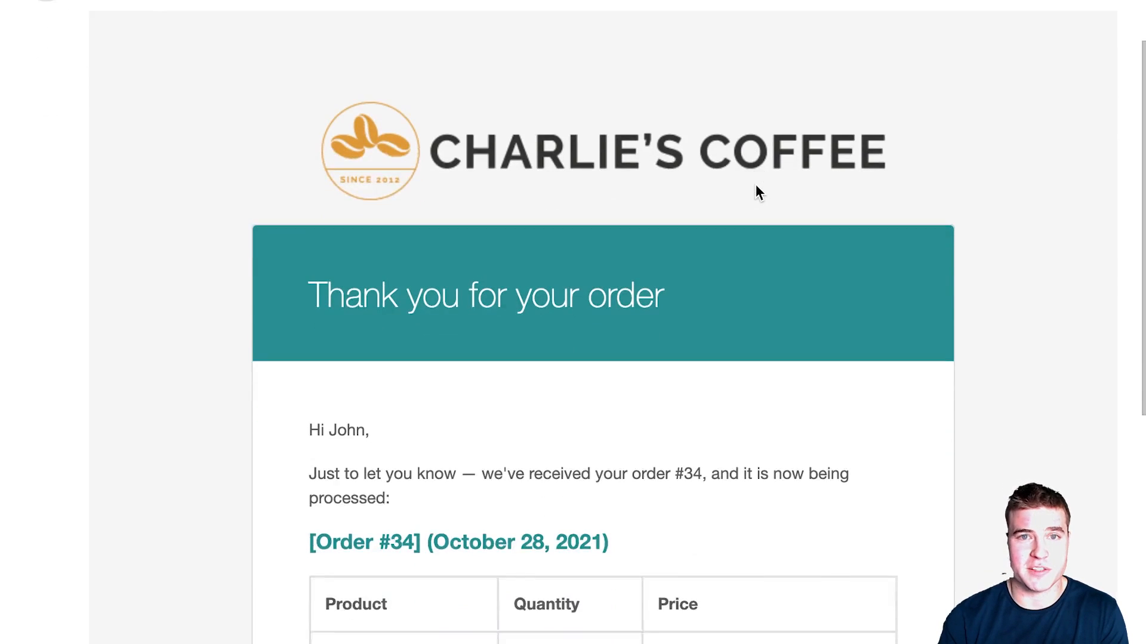
scroll(756, 186, down, 7)
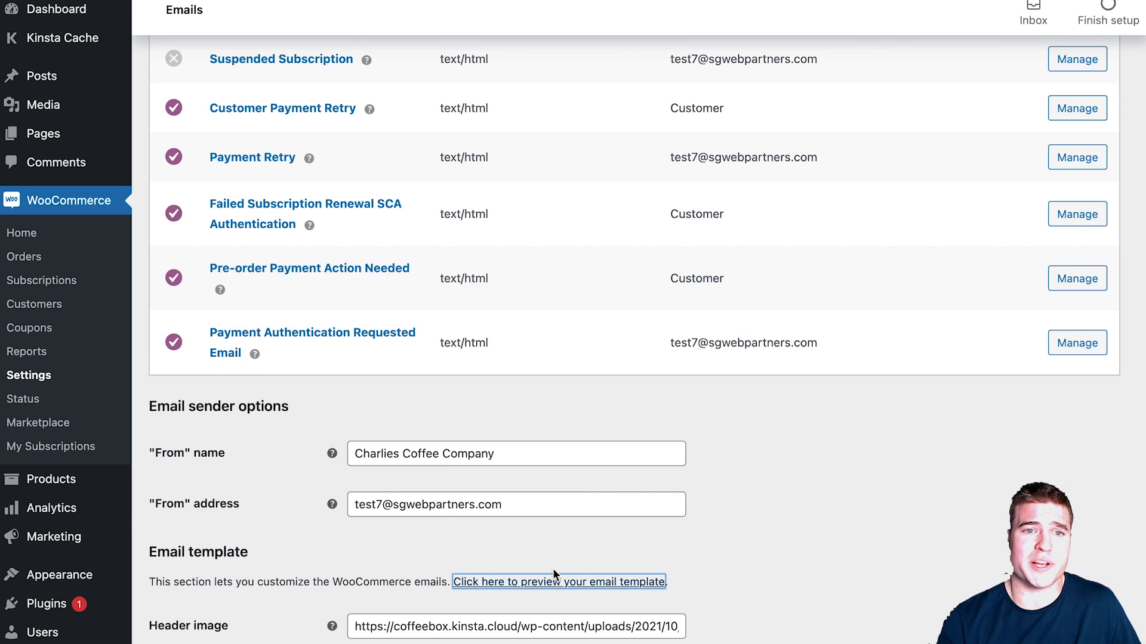
scroll(552, 571, up, 10)
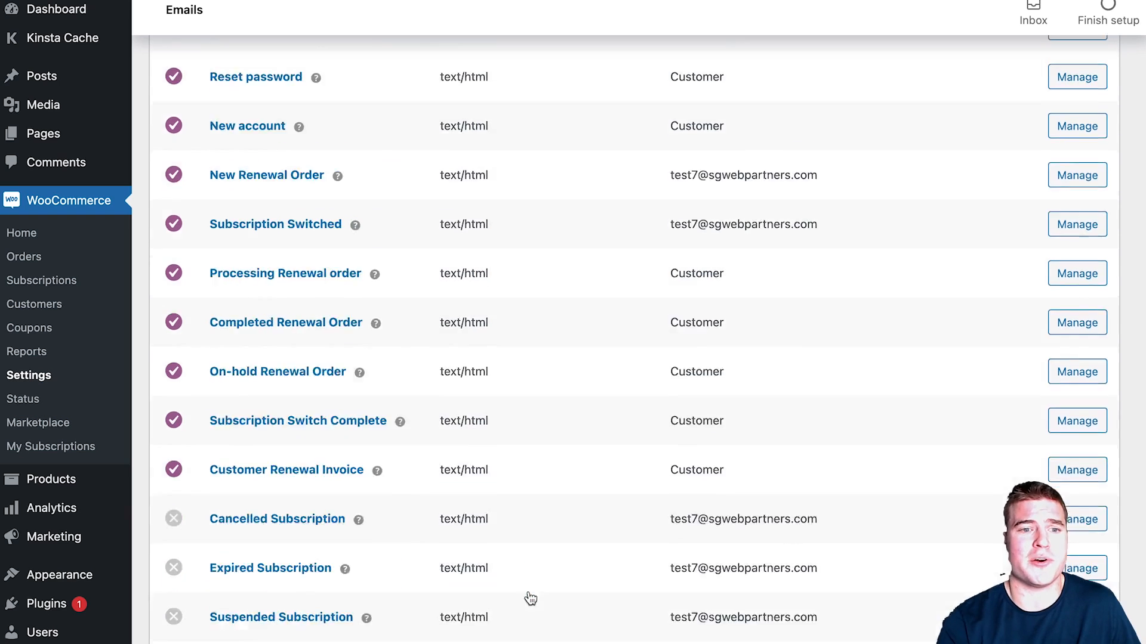
scroll(529, 598, up, 8)
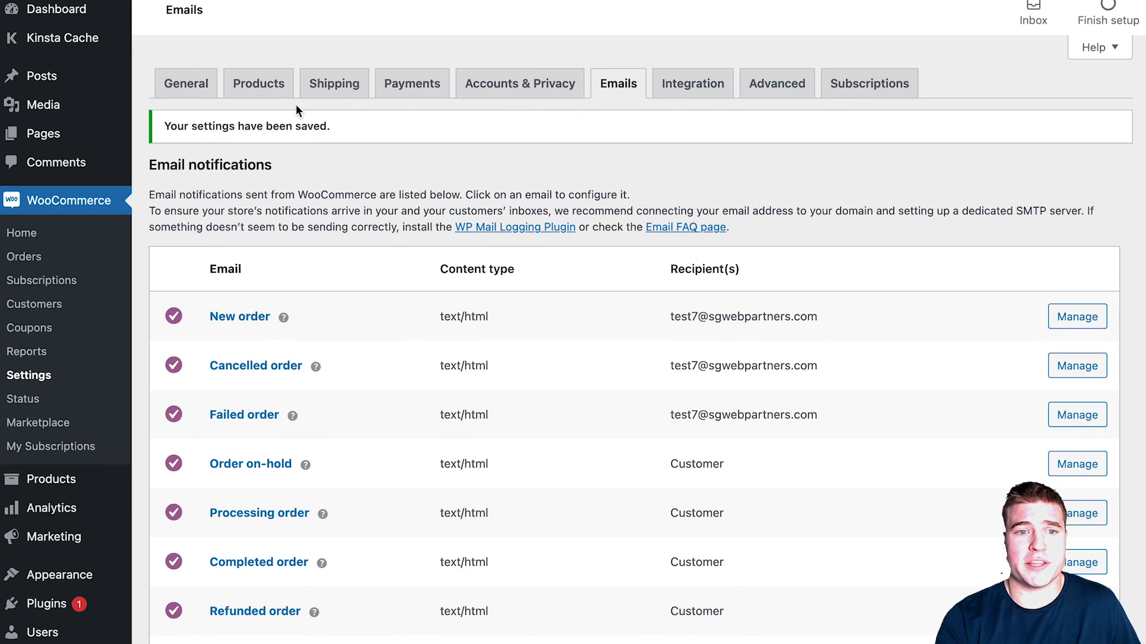
Step: Switch to the WooCommerce Shipping settings to see the shipping zones
click(315, 89)
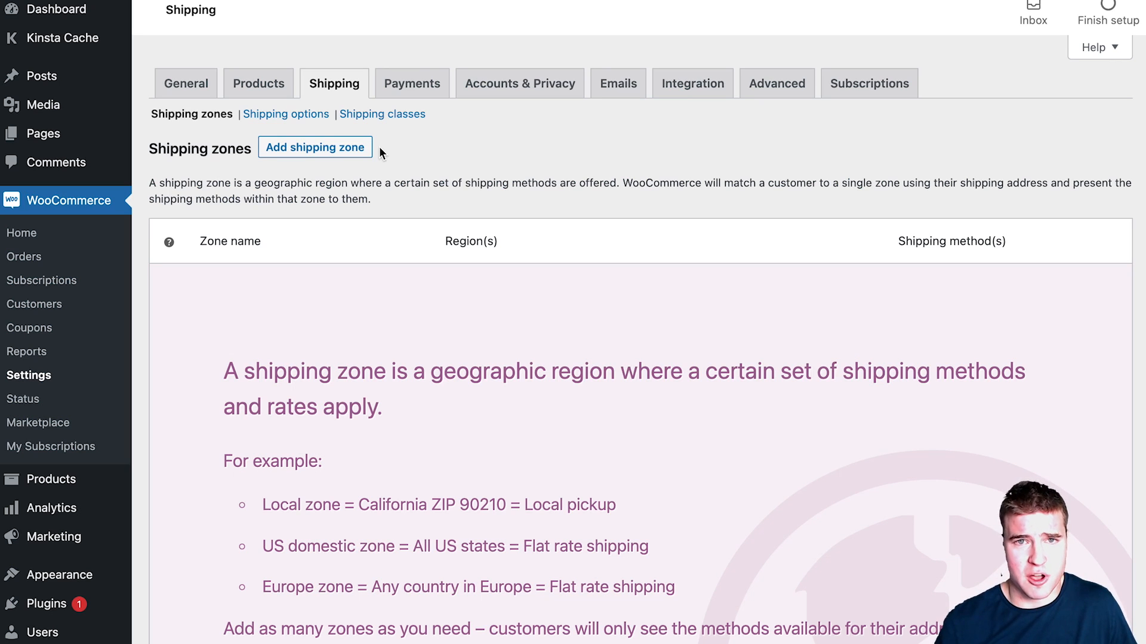
Step: Create a shipping zone named US covering United States (US)
click(352, 149)
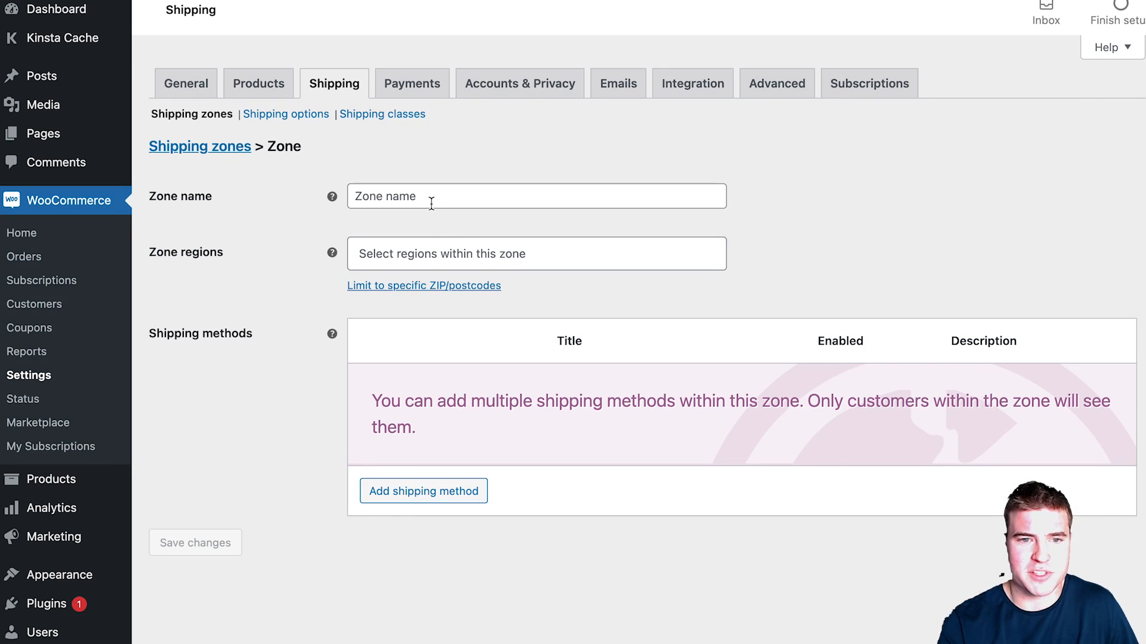
click(431, 203)
text(US)
key(Tab)
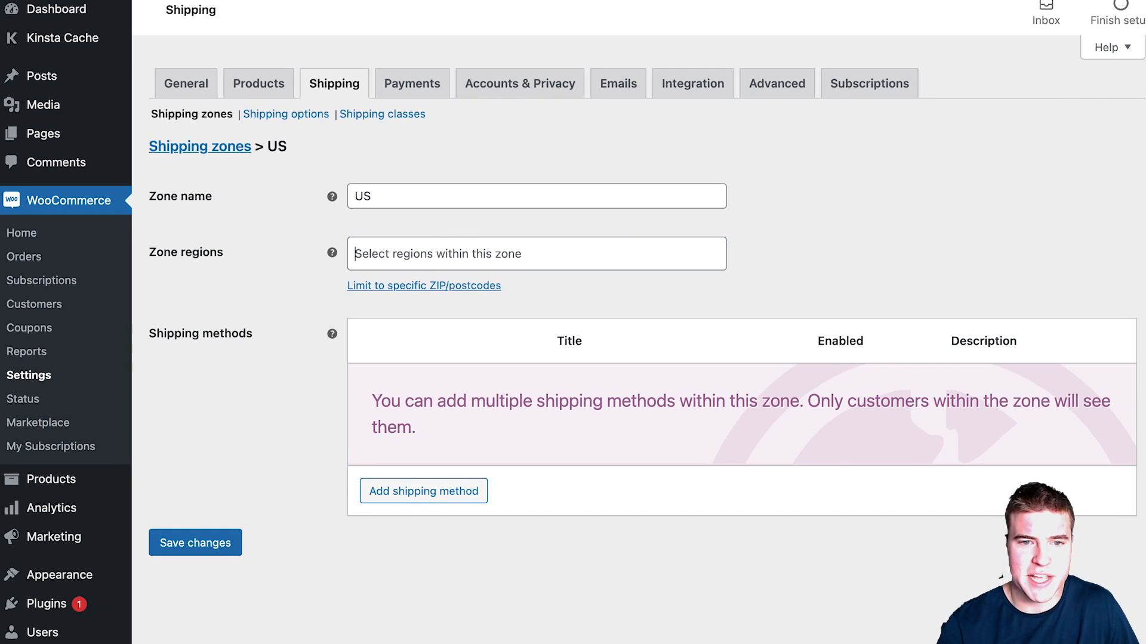
text(united)
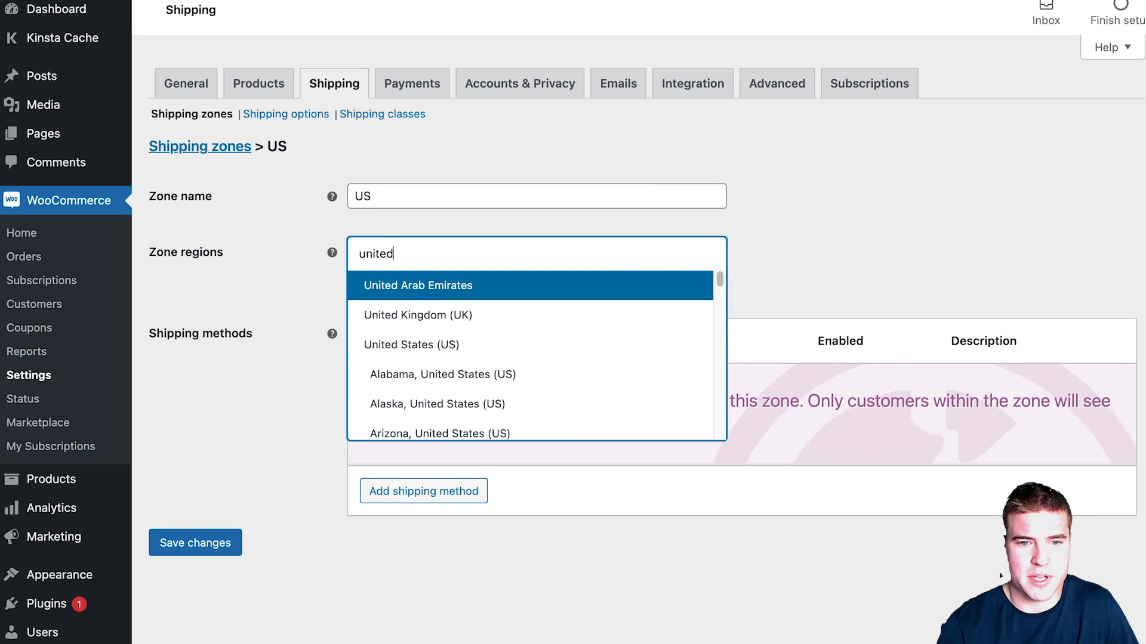
click(472, 345)
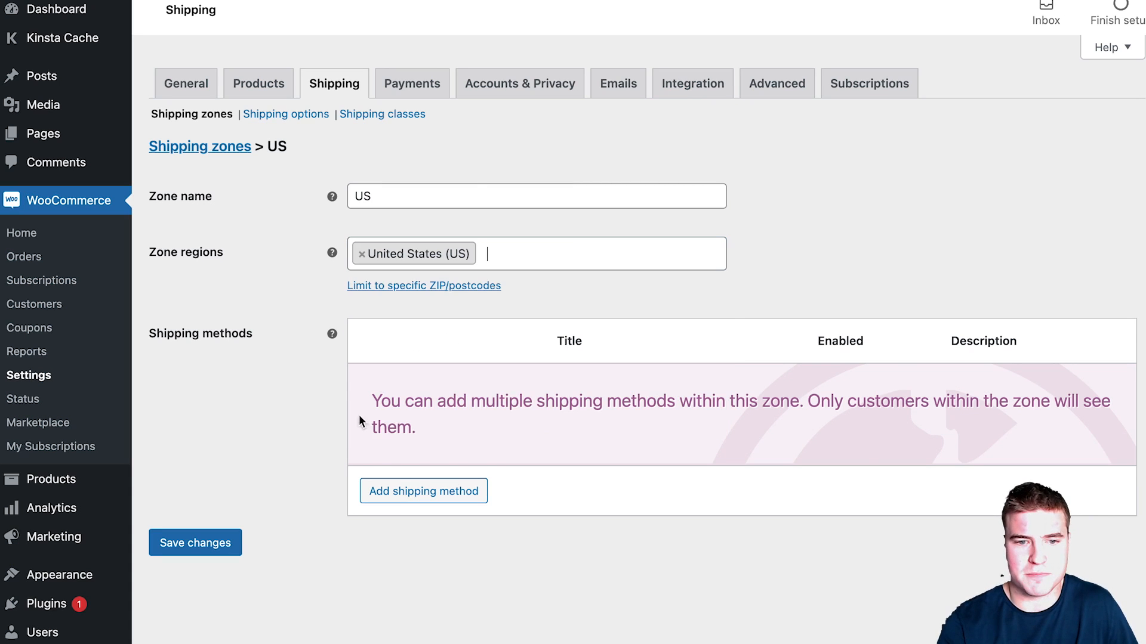
Step: Add a Flat rate shipping method with cost 4.95 to the US zone and save
click(409, 492)
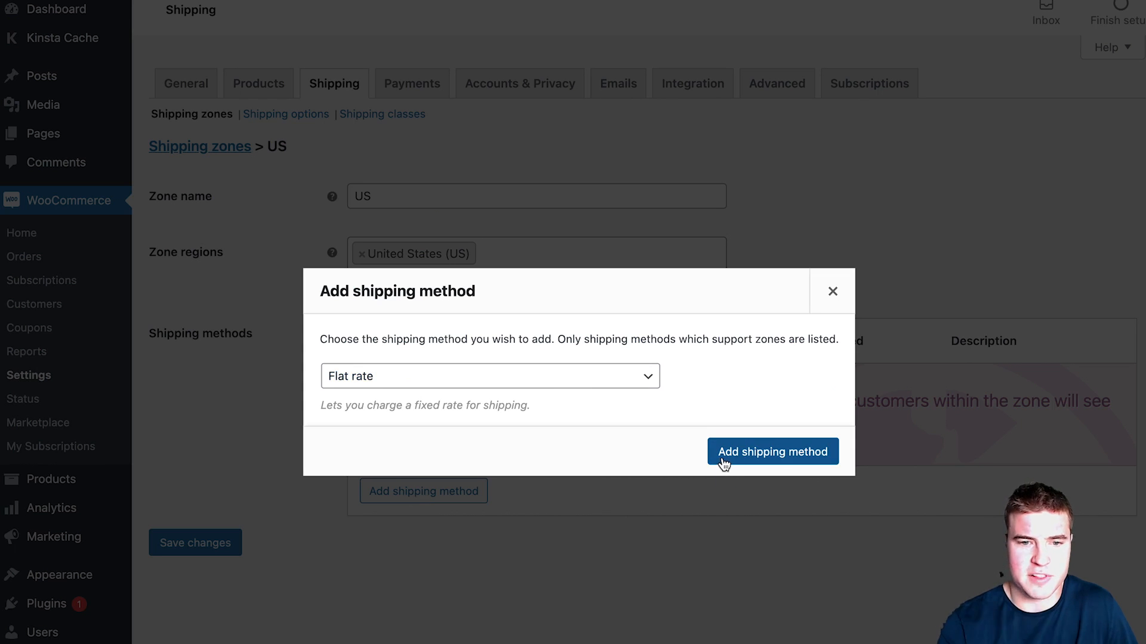
click(724, 461)
click(410, 408)
double_click(460, 419)
text(4.95)
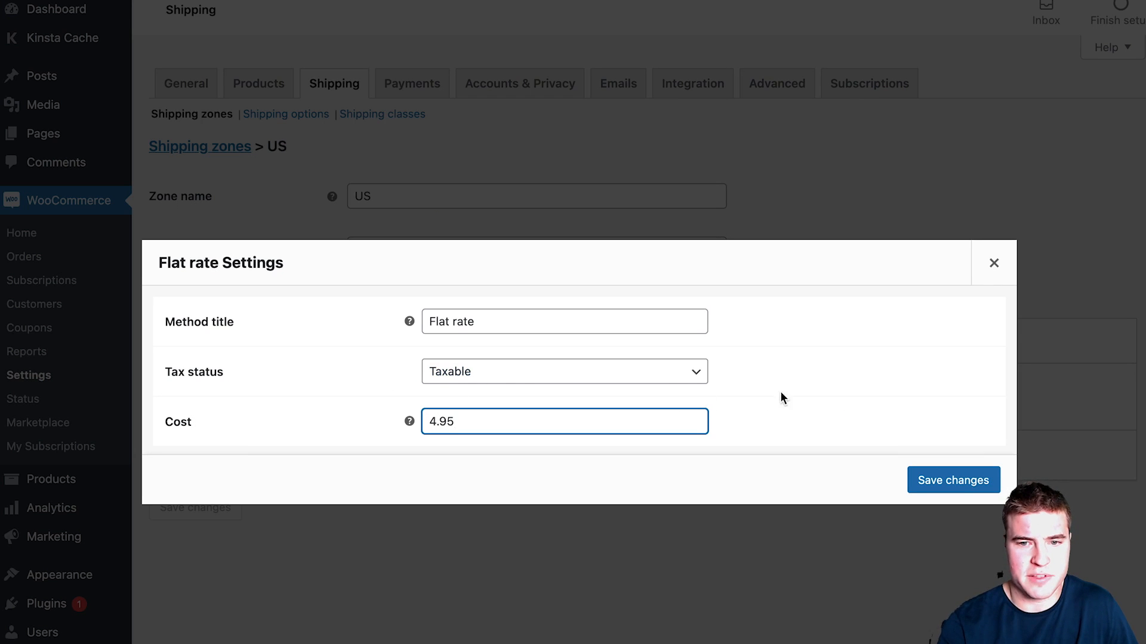
click(938, 479)
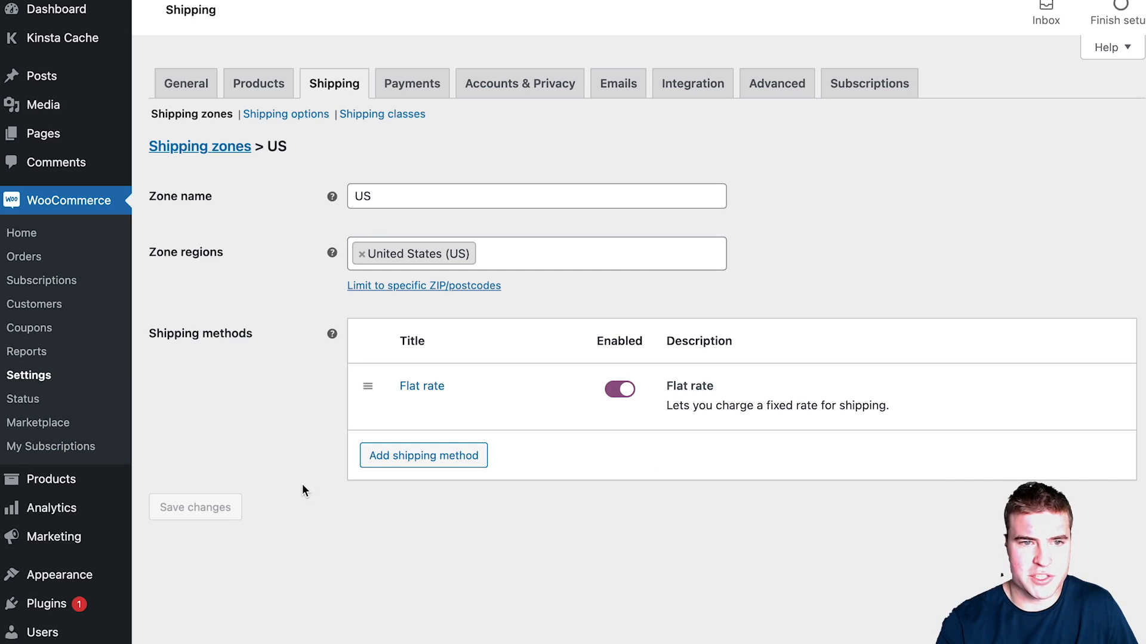
click(216, 152)
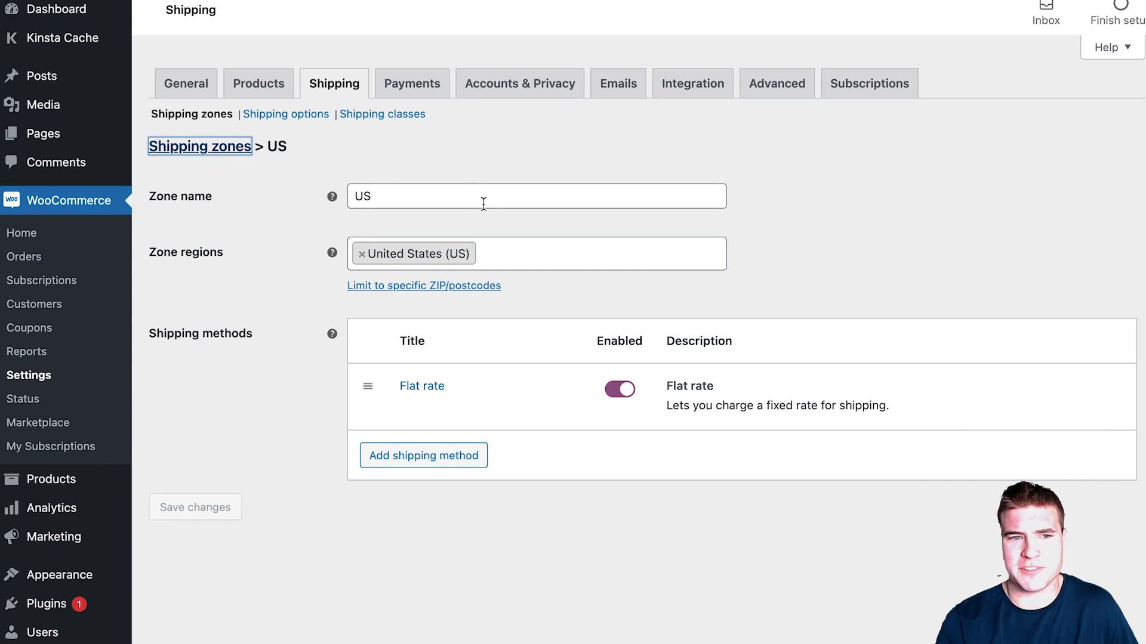
Step: Review the 'Locations not covered' zone, then go to the Shipping options page
click(370, 354)
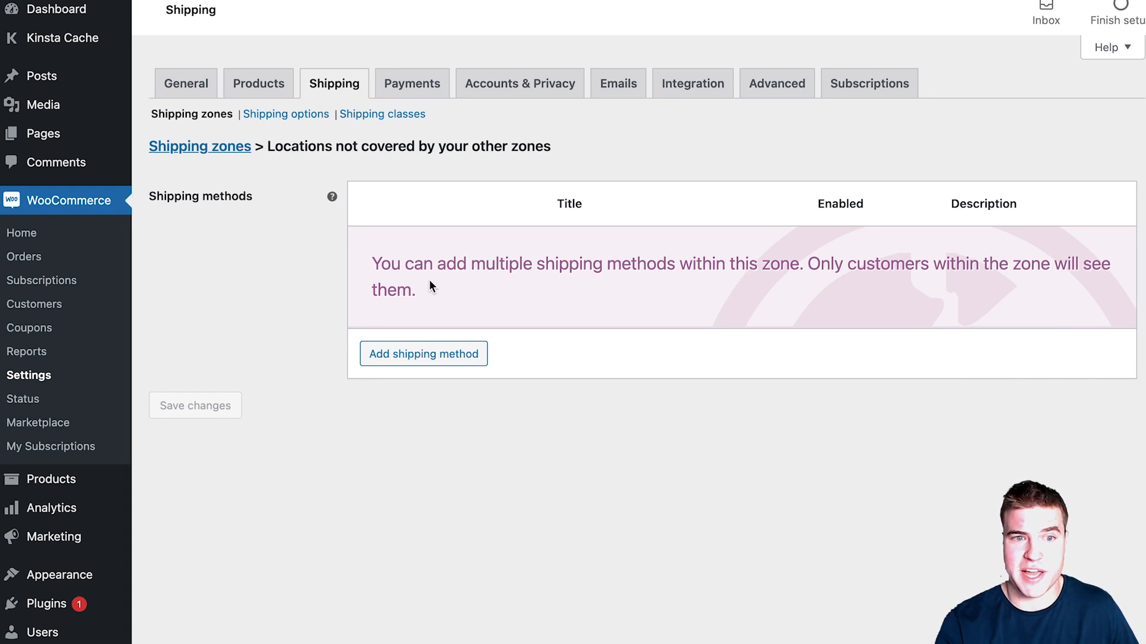
click(203, 116)
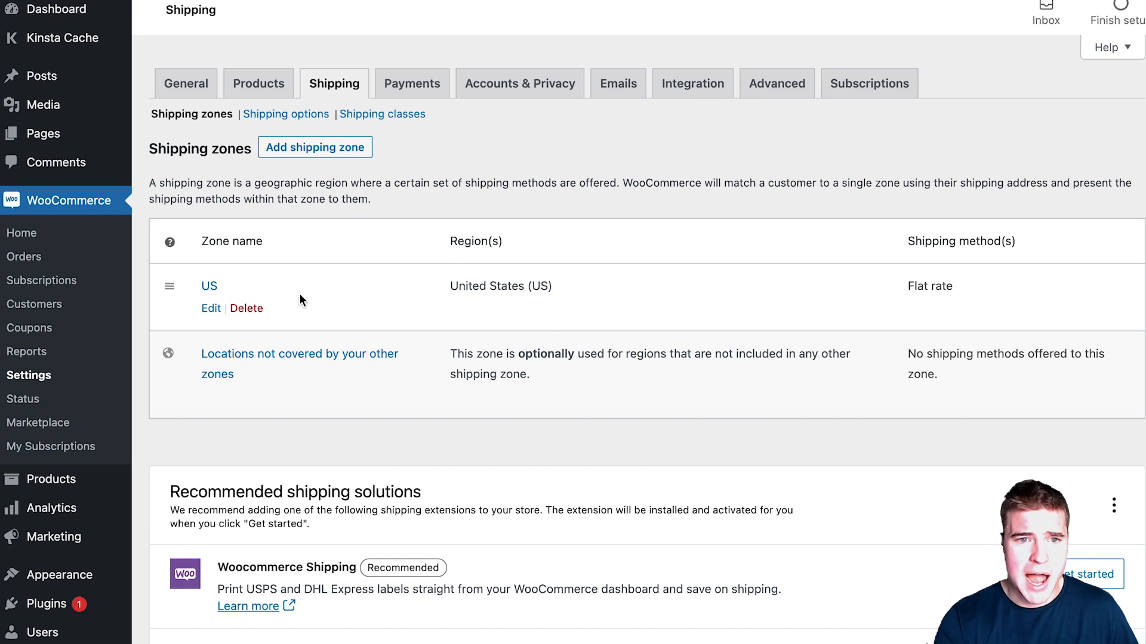
click(285, 115)
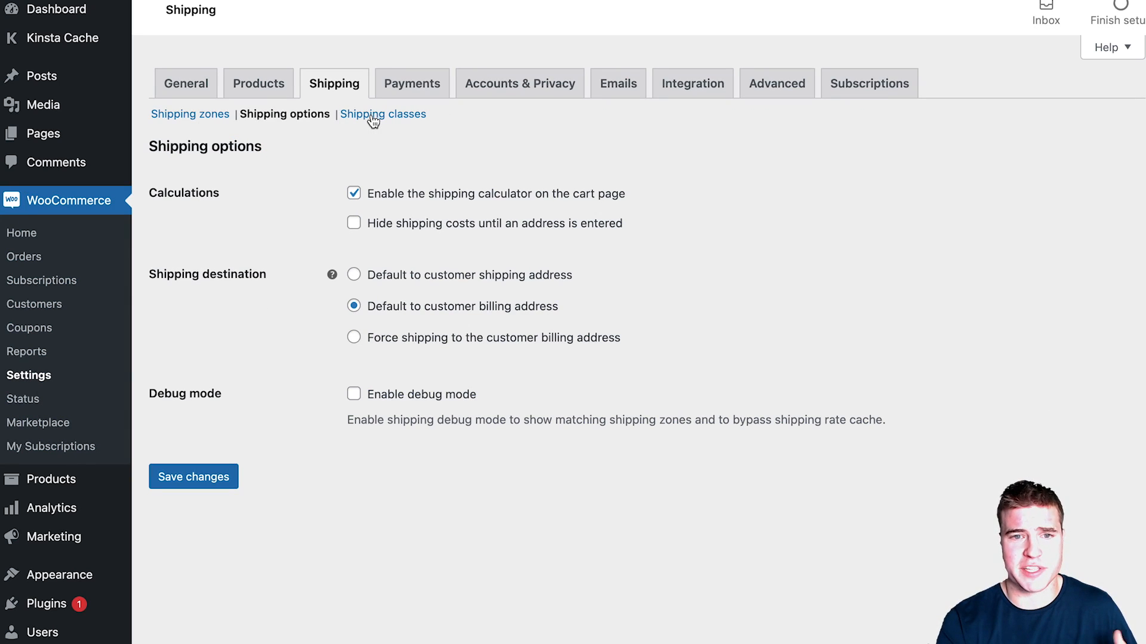
Step: Disable the shipping calculator on the cart page and save the shipping options
click(388, 195)
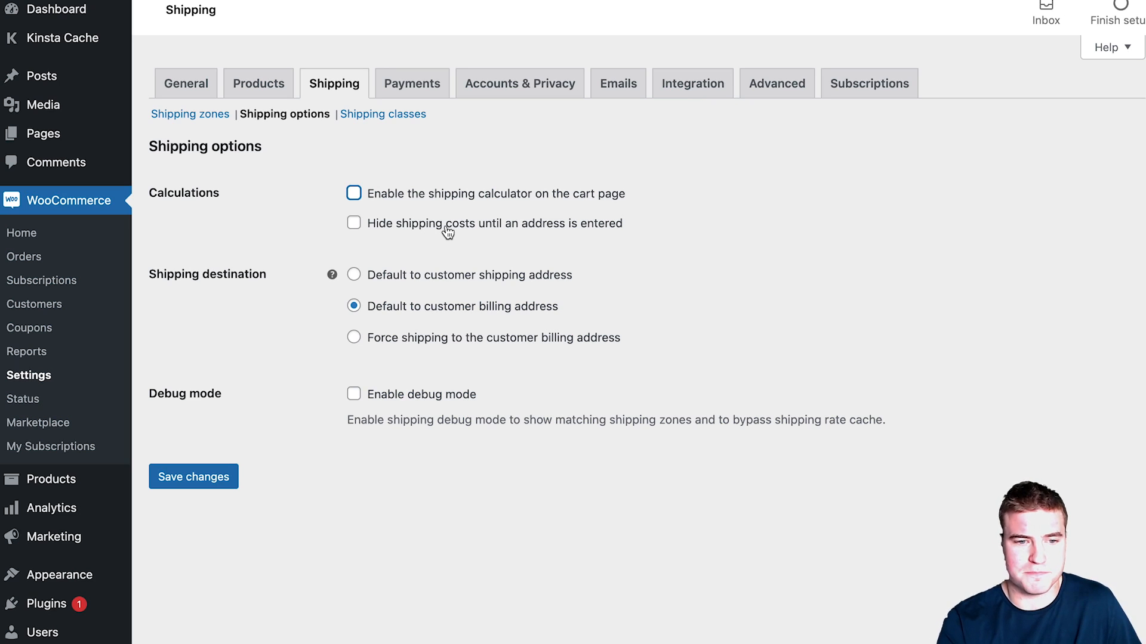
click(225, 475)
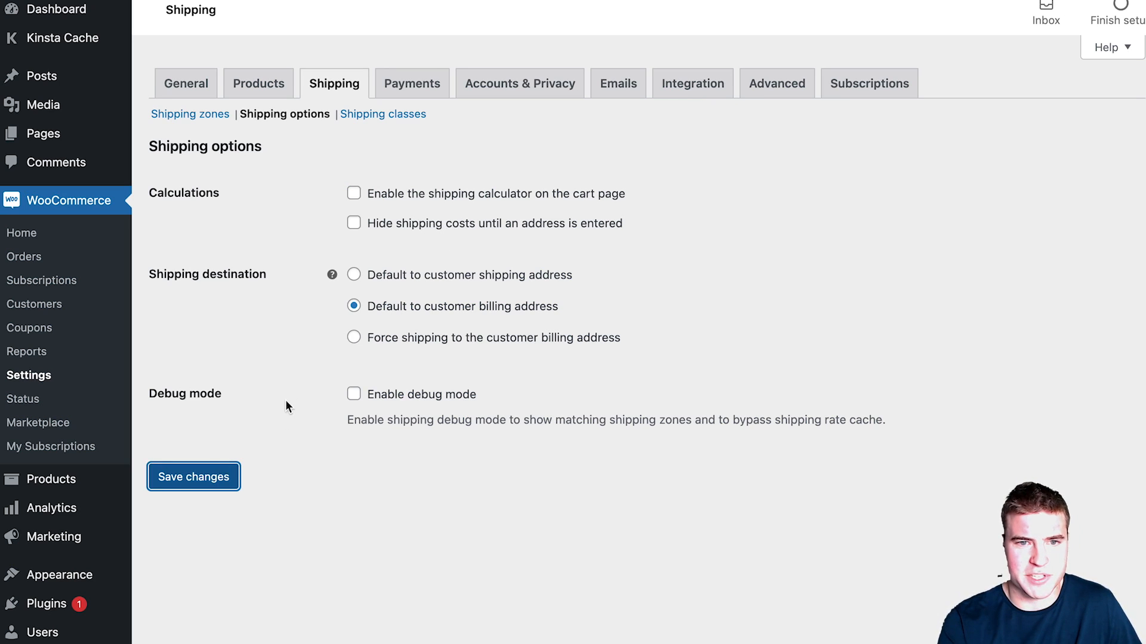
click(186, 86)
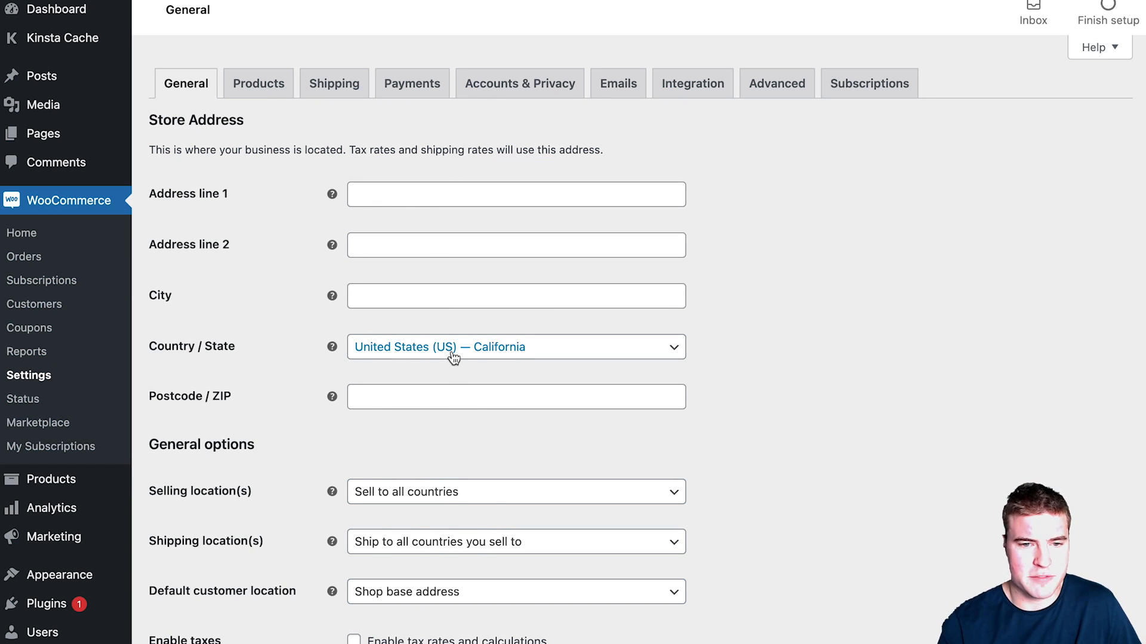
click(454, 357)
text(minne)
key(Return)
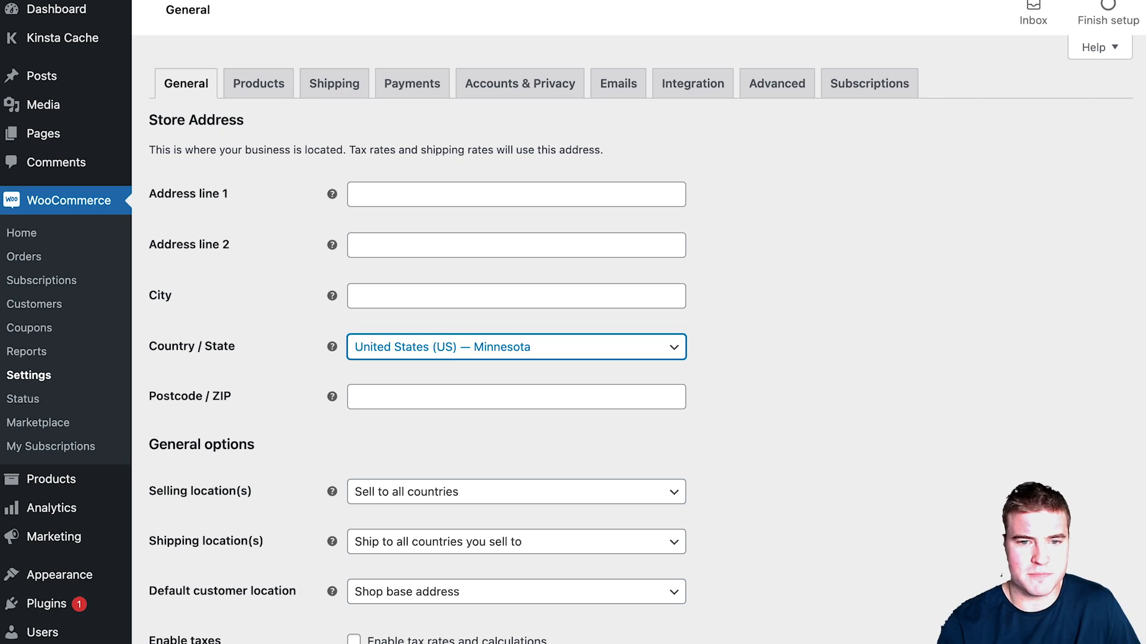
click(402, 187)
key(Tab)
key(Tab)
key(Tab)
Step: Set Selling locations to specific countries, selling only to United States (US)
scroll(396, 240, down, 2)
scroll(397, 241, down, 1)
click(401, 334)
click(401, 334)
click(479, 233)
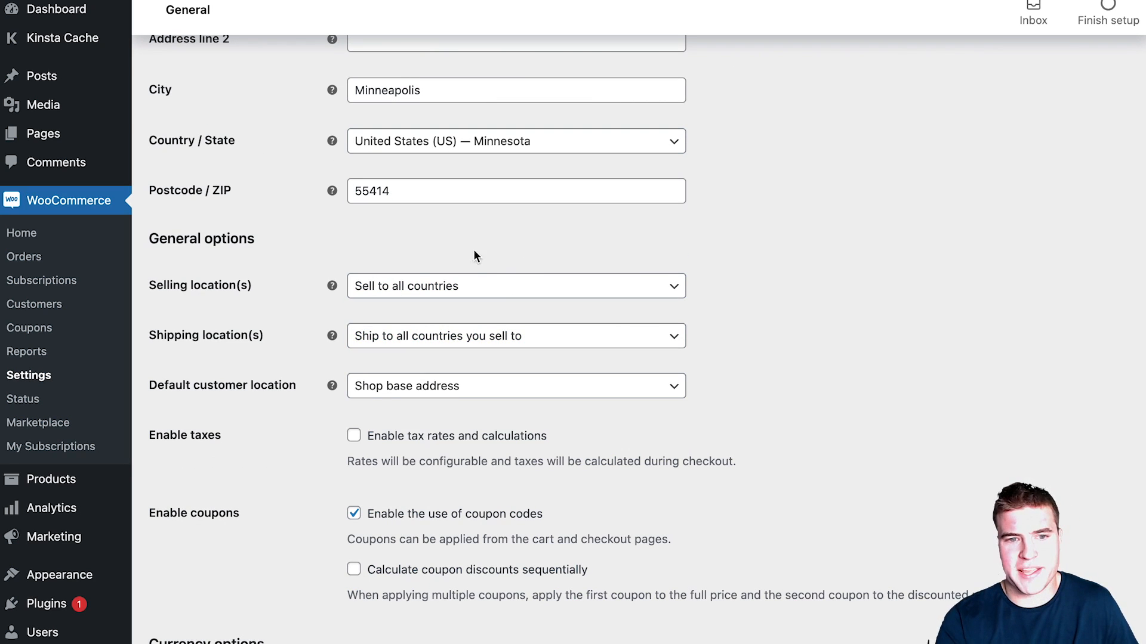
click(469, 287)
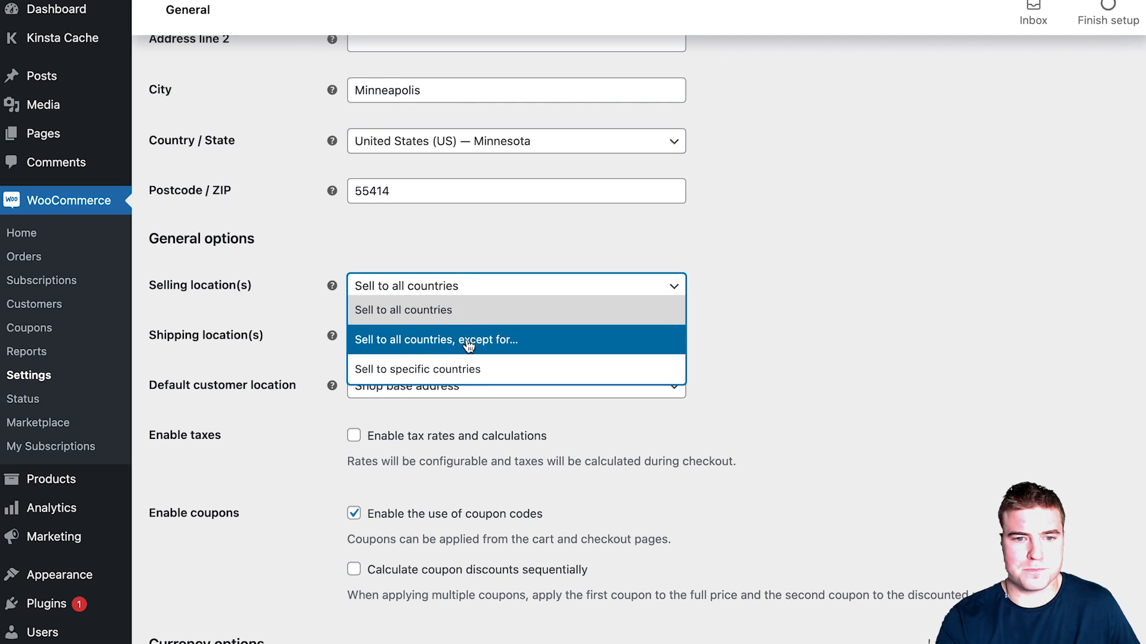
click(459, 366)
click(437, 337)
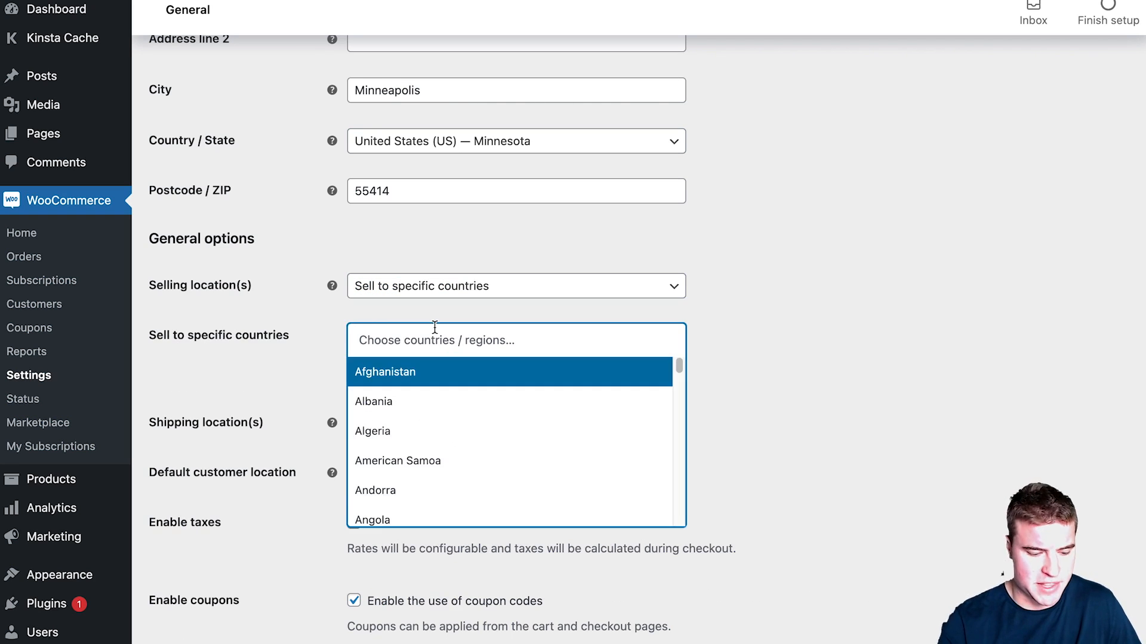
text(unit)
key(Down)
key(Down)
key(Return)
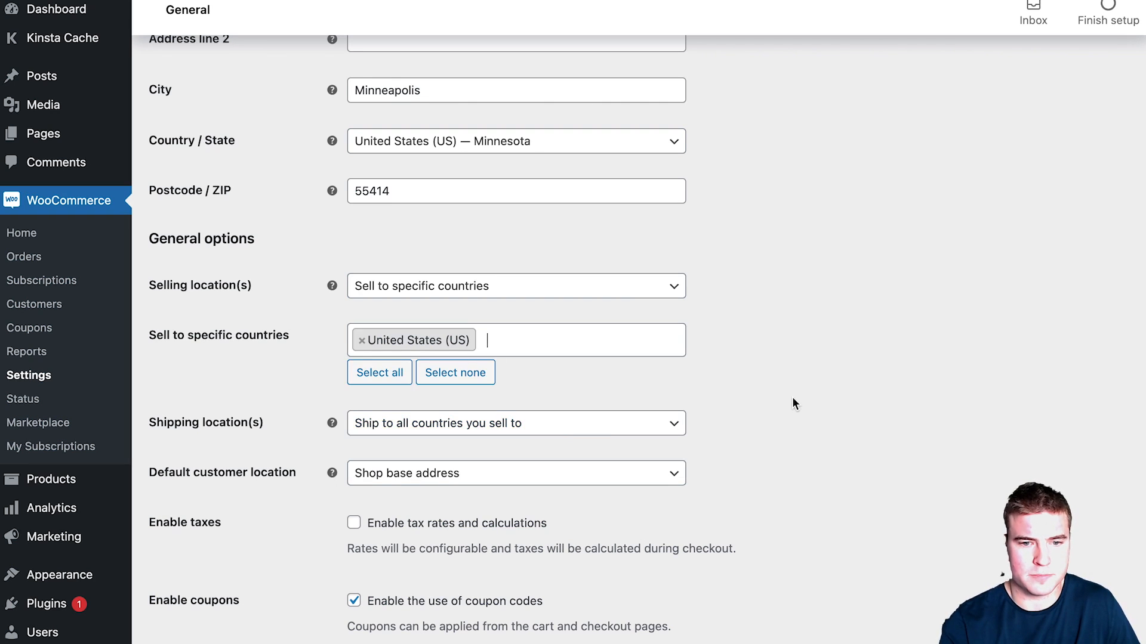
scroll(792, 396, down, 3)
scroll(638, 456, down, 3)
scroll(583, 479, up, 1)
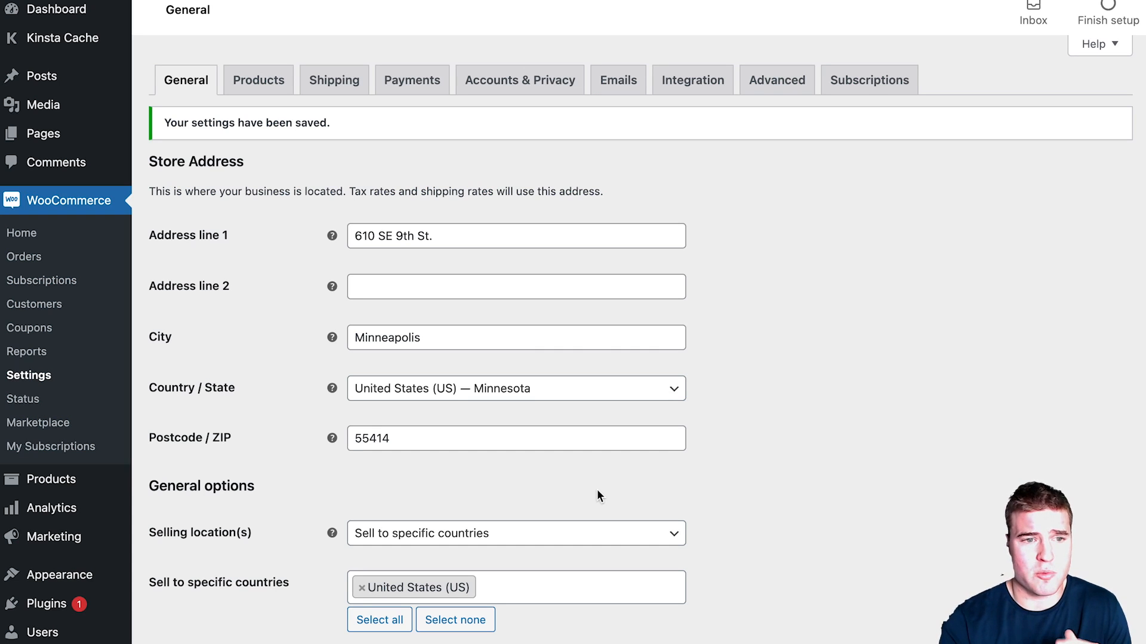
mouse_move(72, 491)
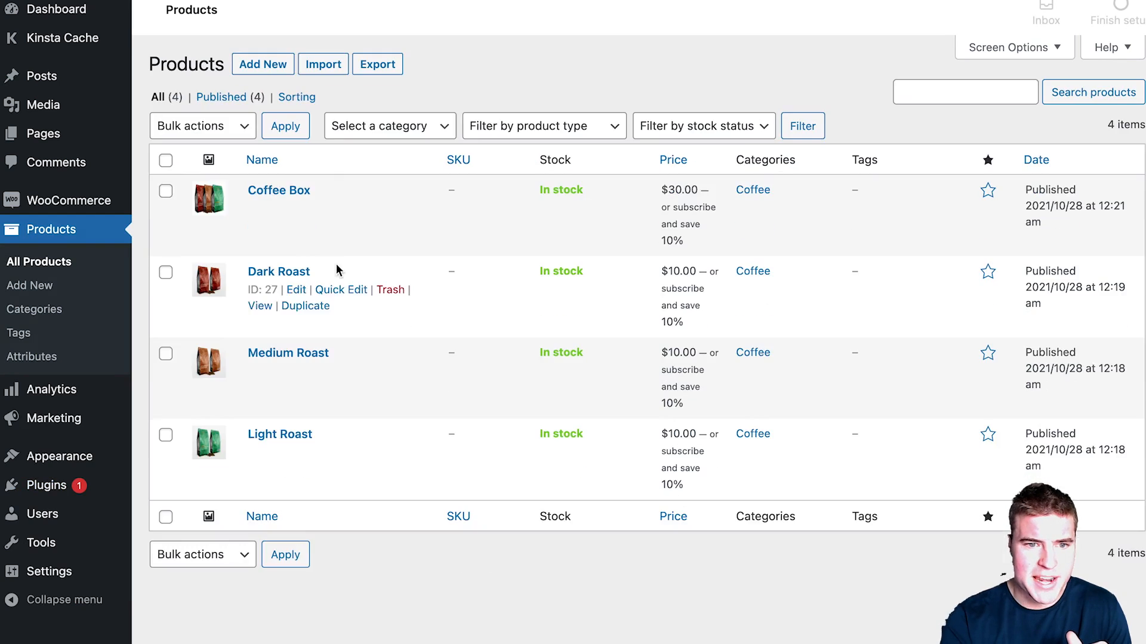
Step: Open the Coffee Box storefront page in a new tab and select Light, Medium and Dark Roast
right_click(263, 224)
click(316, 235)
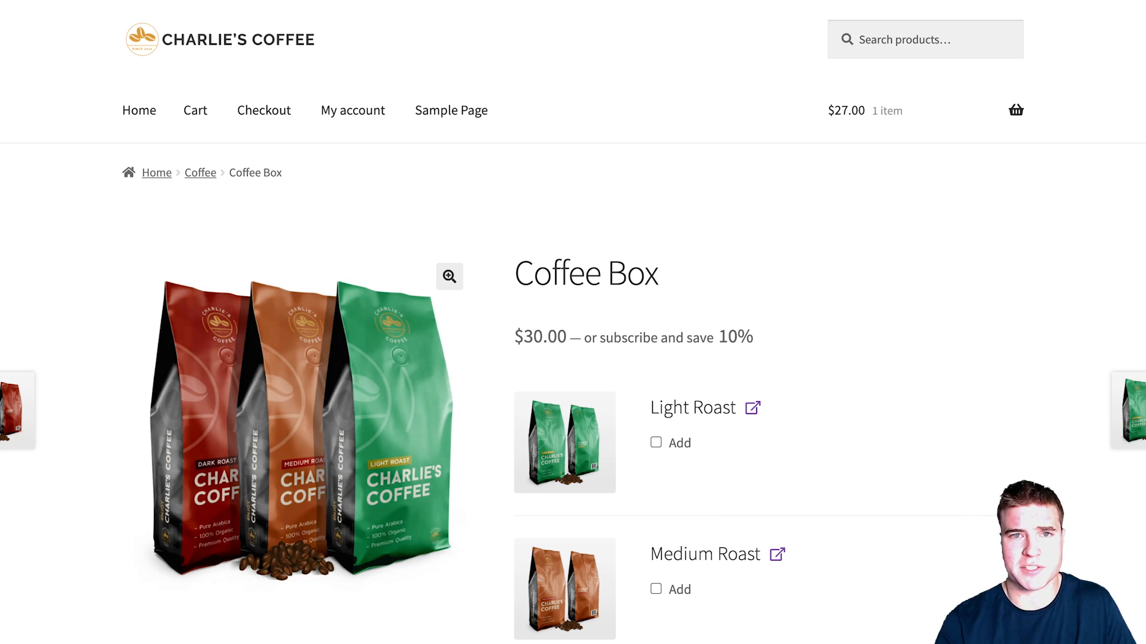
scroll(782, 298, down, 3)
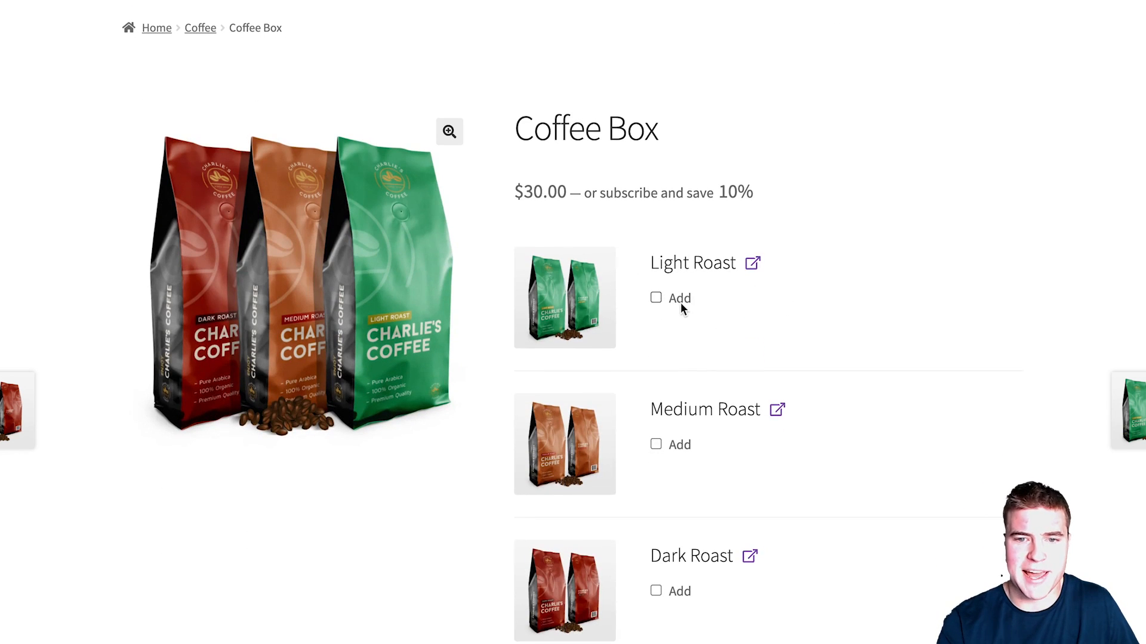
click(679, 300)
click(687, 471)
click(655, 640)
Step: Choose Subscribe and save 10%, buy the Coffee Box, and view the cart
scroll(768, 594, down, 5)
click(638, 514)
scroll(687, 523, down, 2)
scroll(678, 492, down, 3)
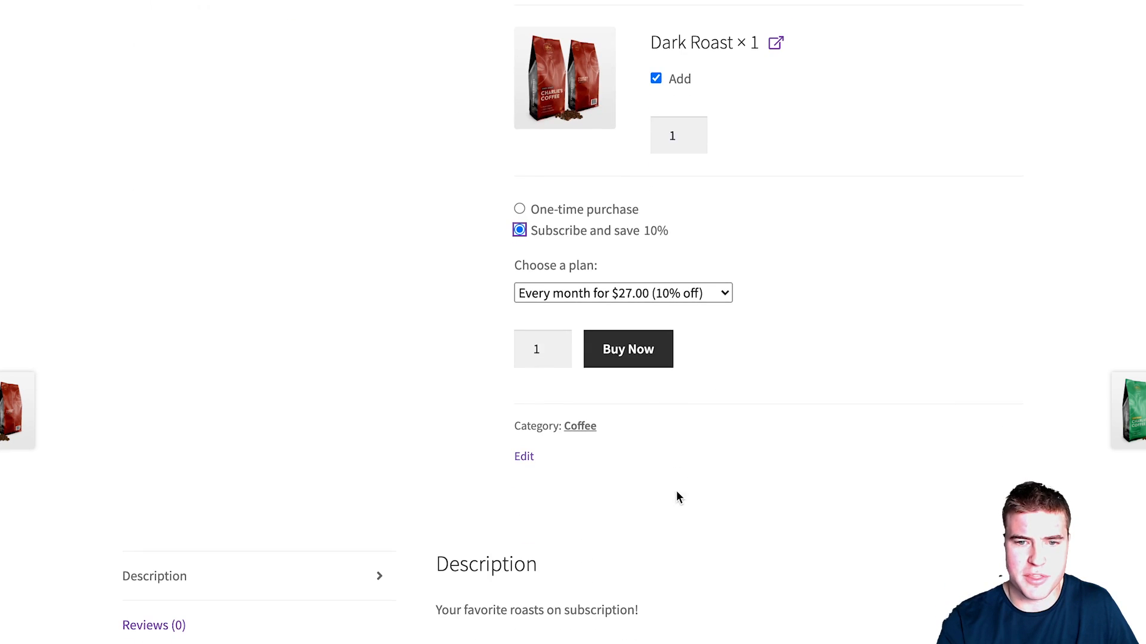
click(636, 368)
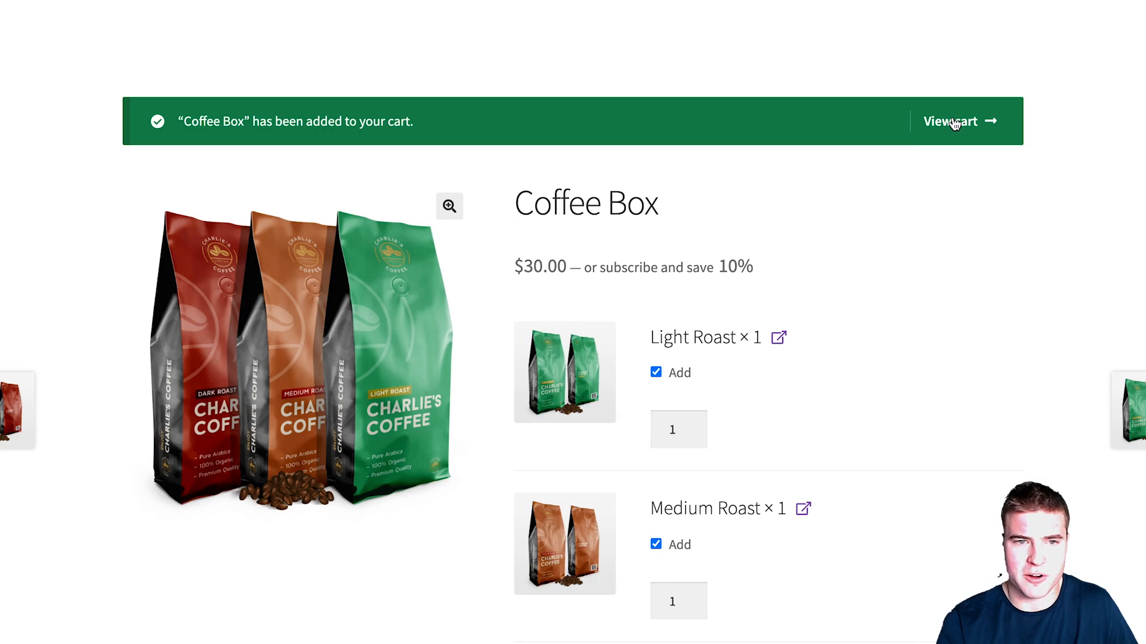
click(950, 127)
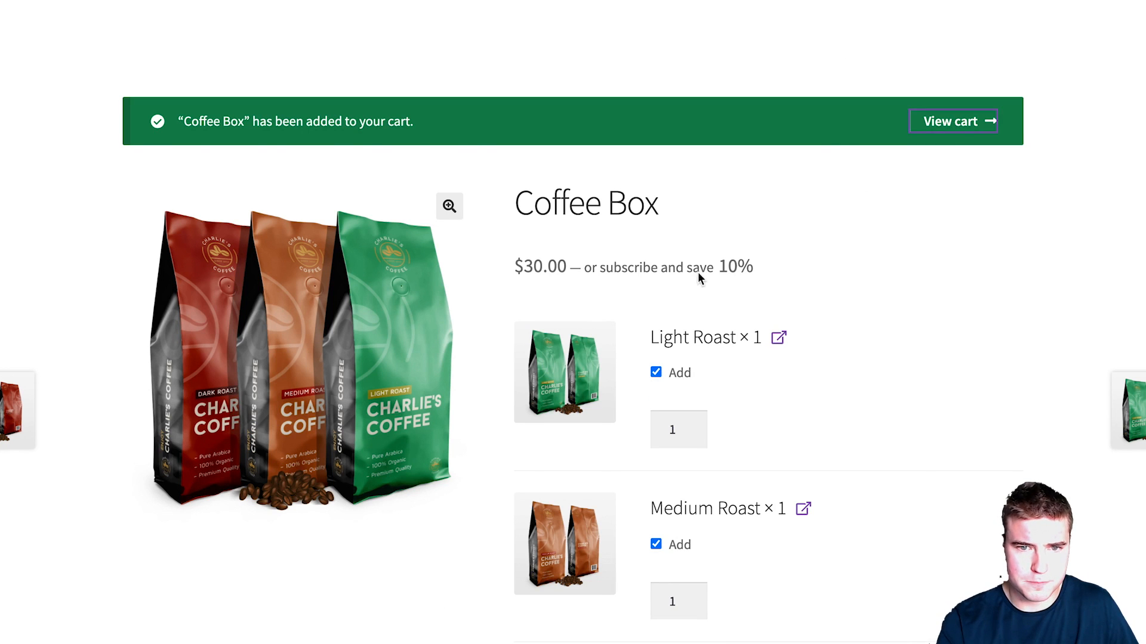
scroll(678, 300, down, 3)
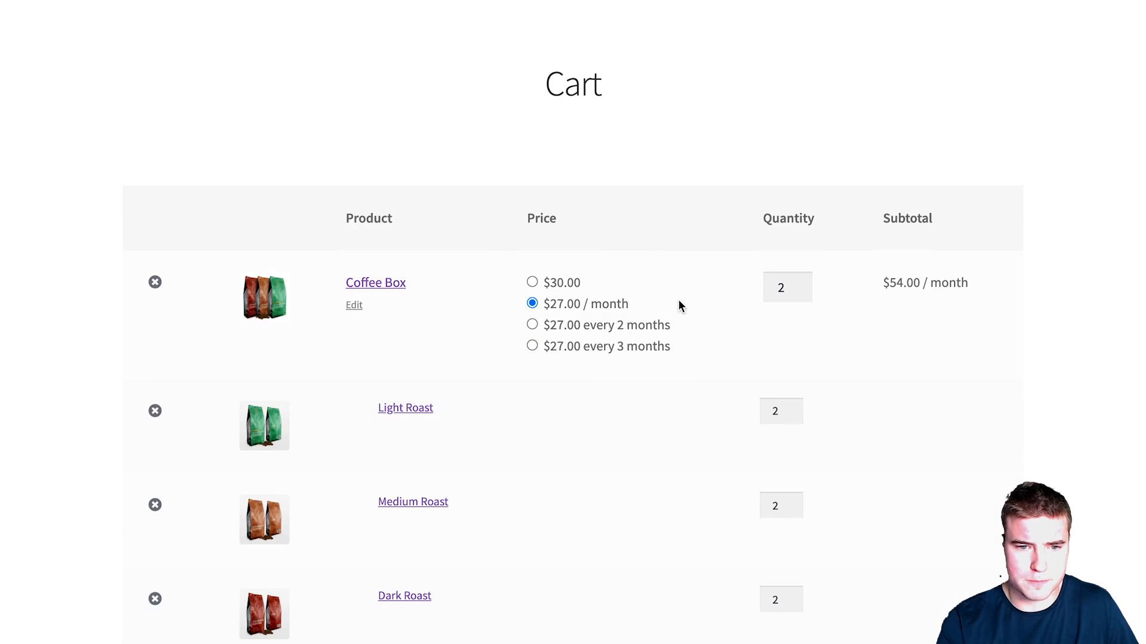
Step: Reduce the Coffee Box subscription in the cart to quantity 1
click(801, 267)
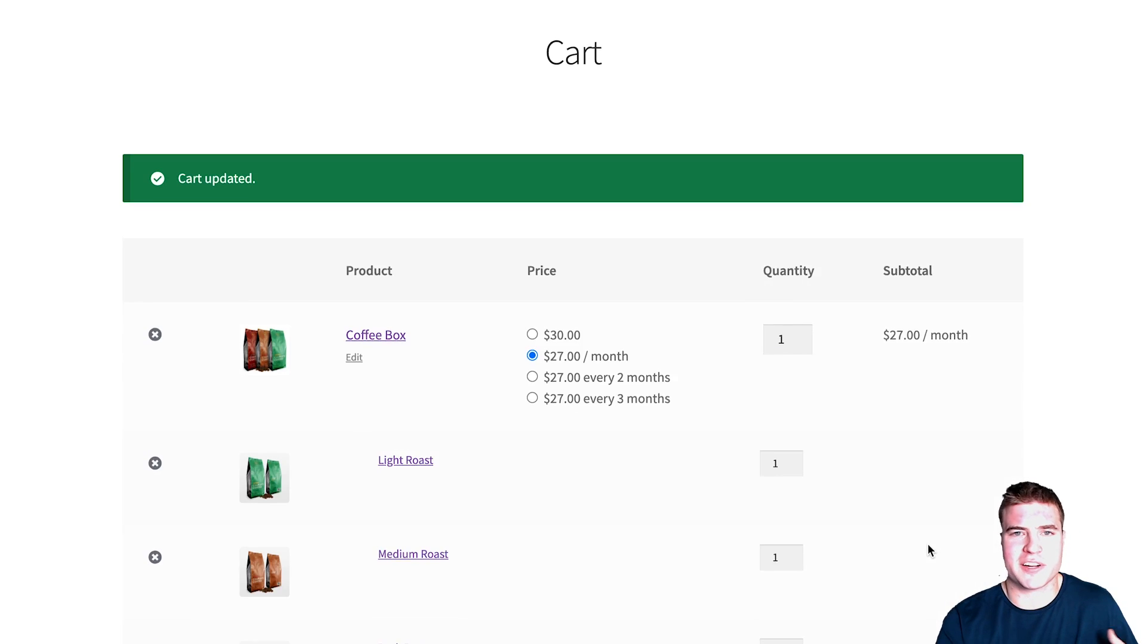
scroll(927, 550, down, 8)
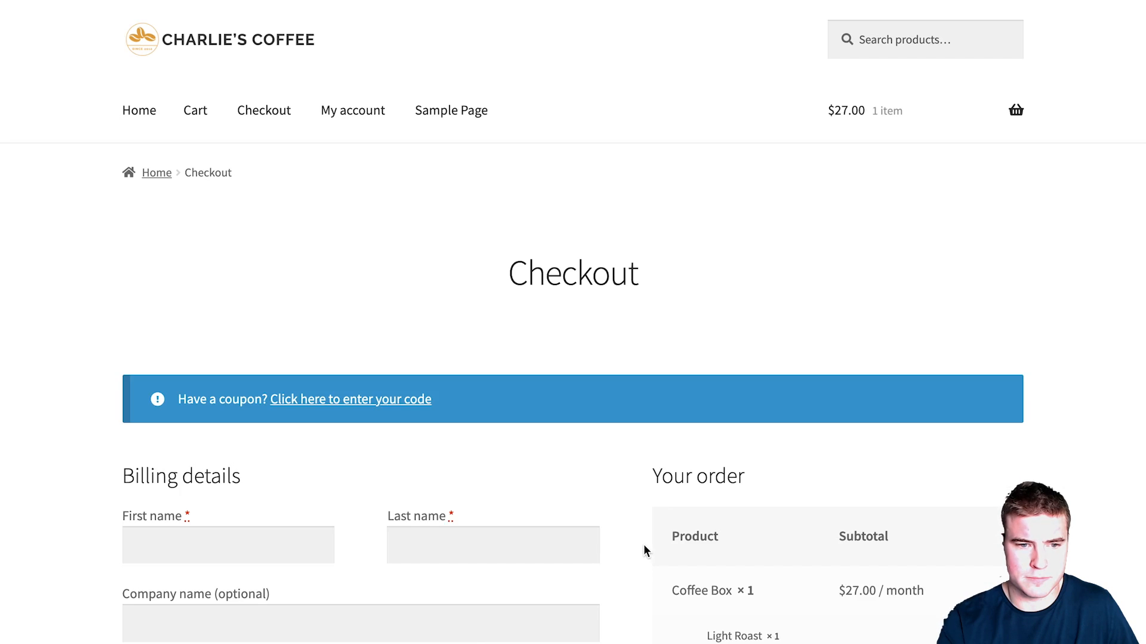
Step: Fill in the billing first and last name, street address, ZIP code and phone number
scroll(645, 547, down, 3)
click(218, 363)
text(John)
key(Tab)
text(Doe)
key(Tab)
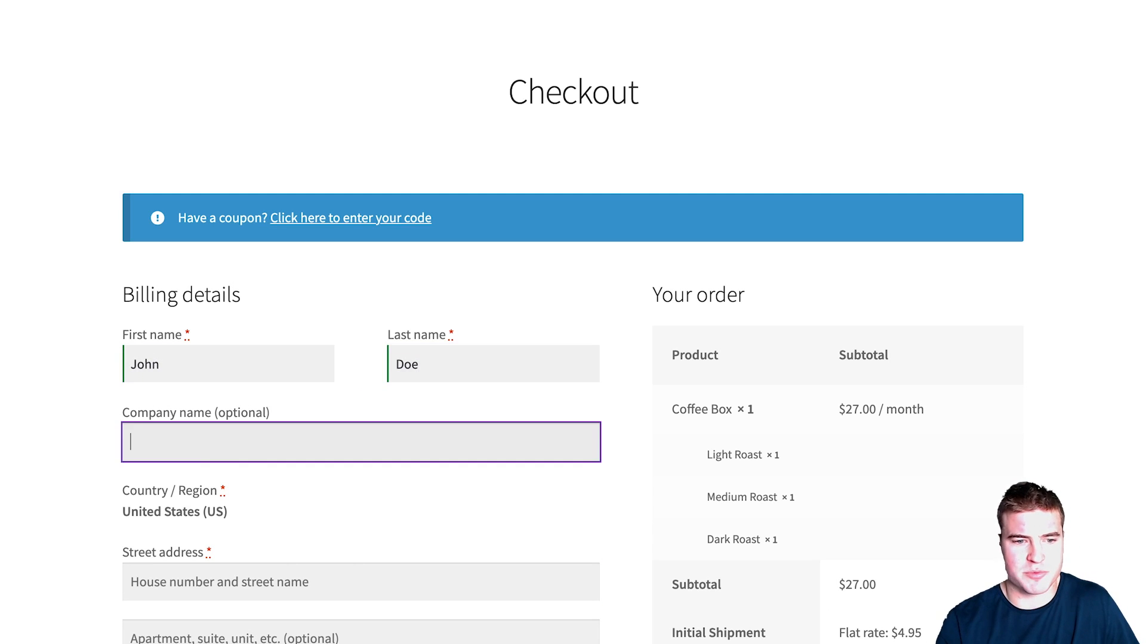
key(Tab)
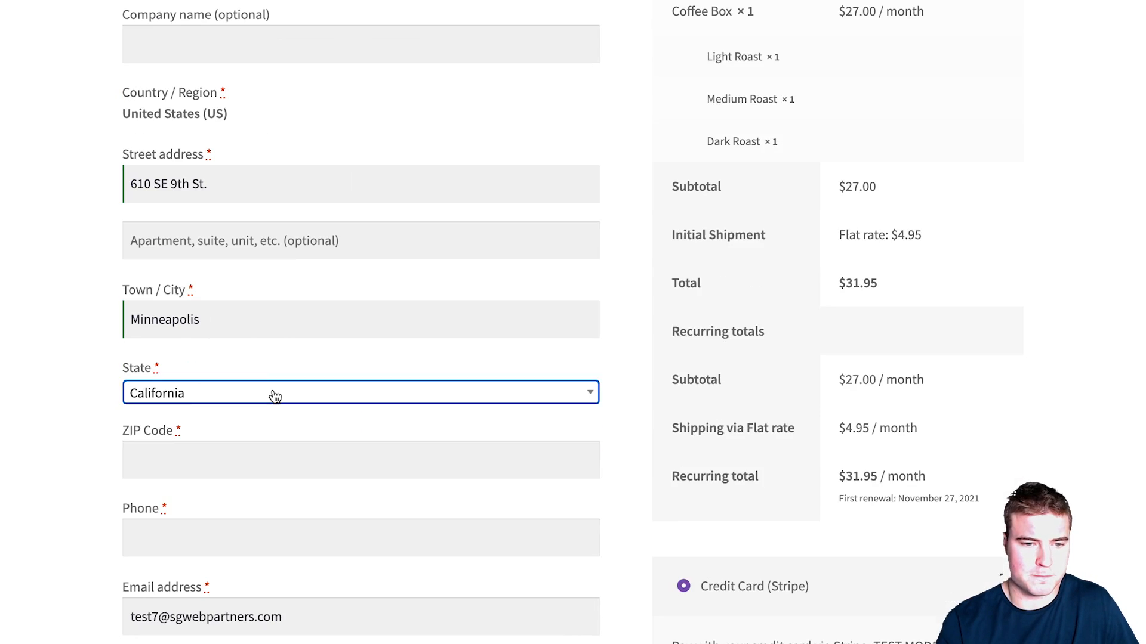
click(276, 448)
text(55415)
key(Tab)
text(4443332222)
scroll(359, 471, down, 3)
click(430, 486)
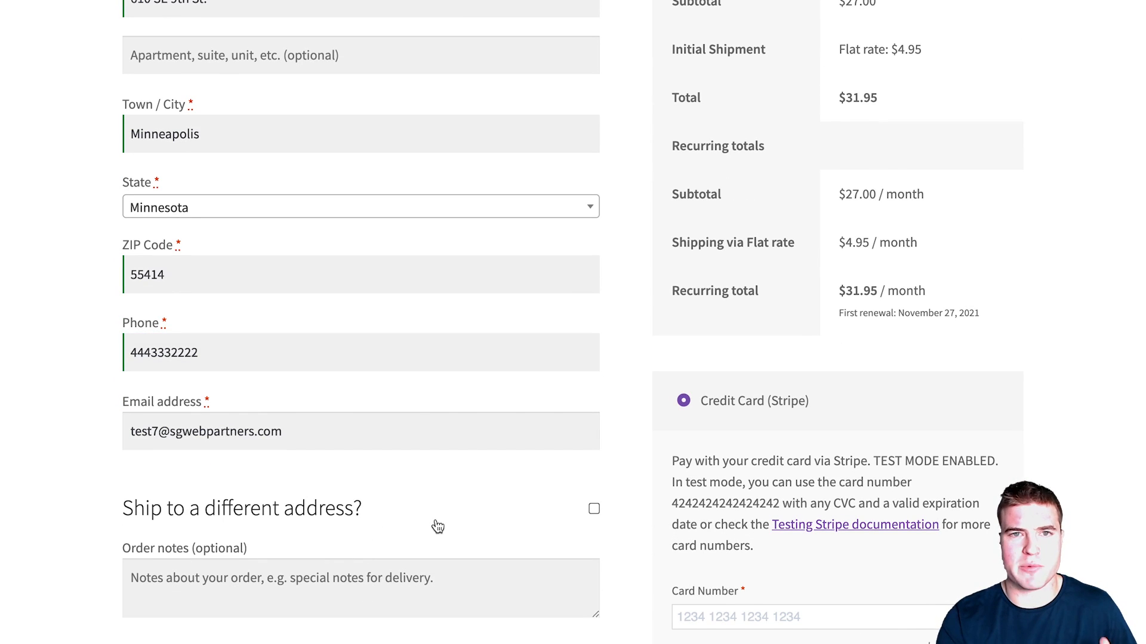
Step: Enter the Stripe test card number for payment
click(679, 617)
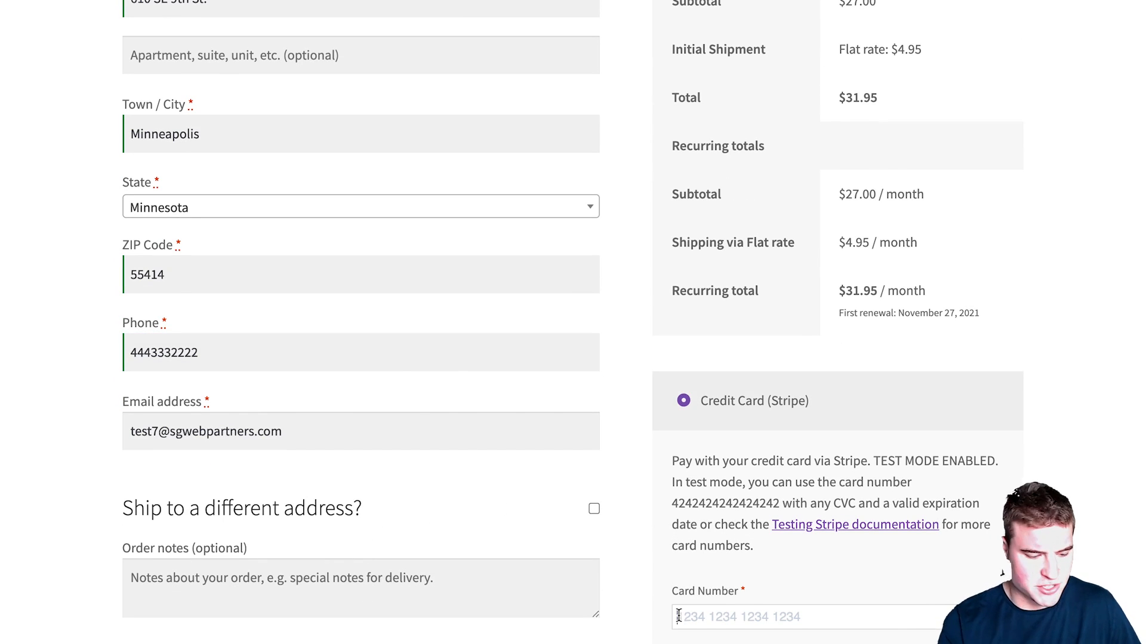
text(4242 4242 4242 4242)
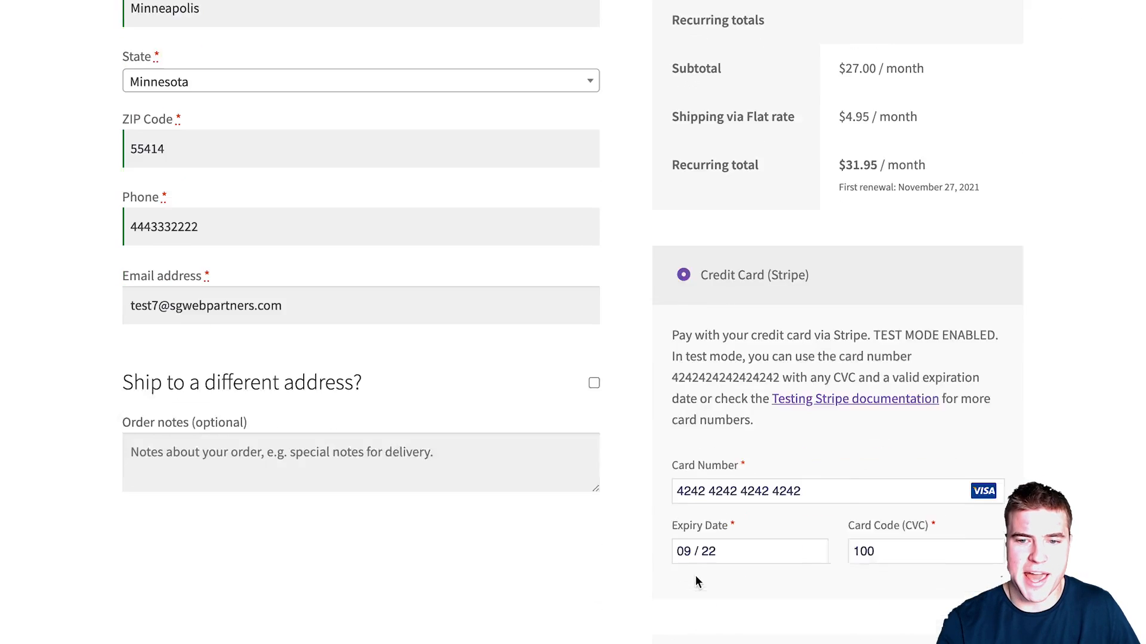
scroll(639, 546, down, 1)
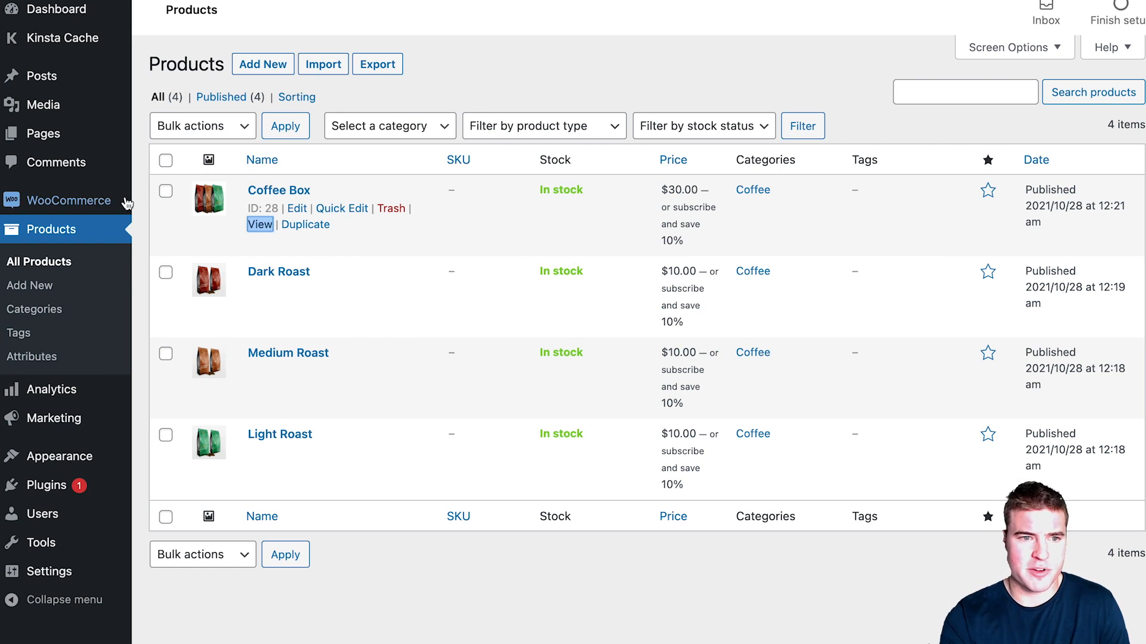
Step: Open test order #29 from the WooCommerce Orders list and scroll through its contents
mouse_move(127, 203)
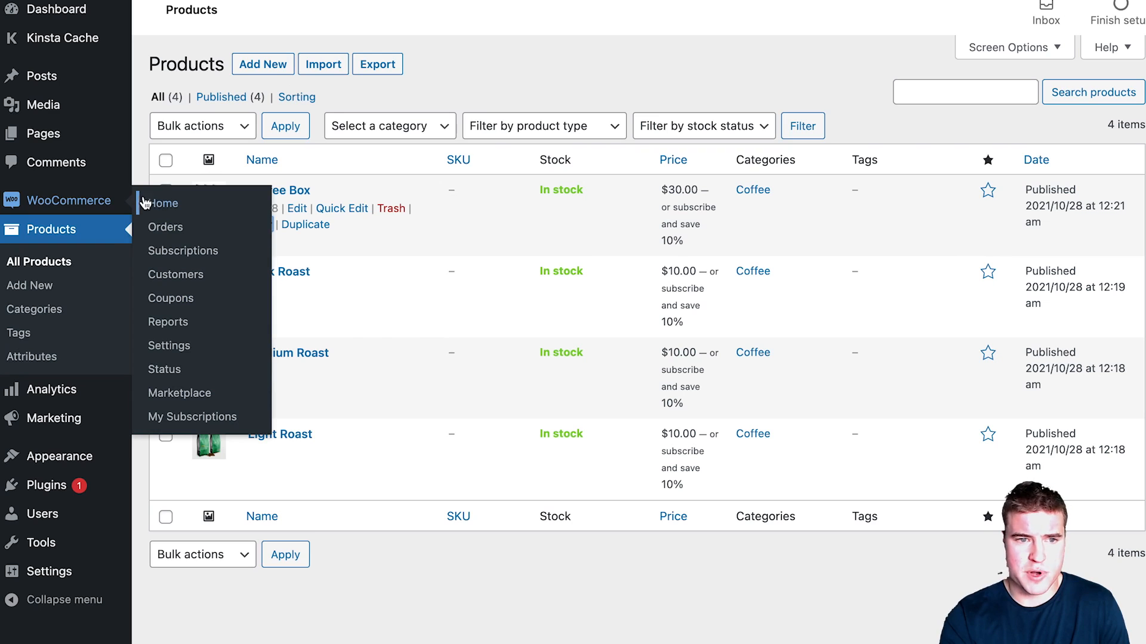
click(176, 225)
click(265, 215)
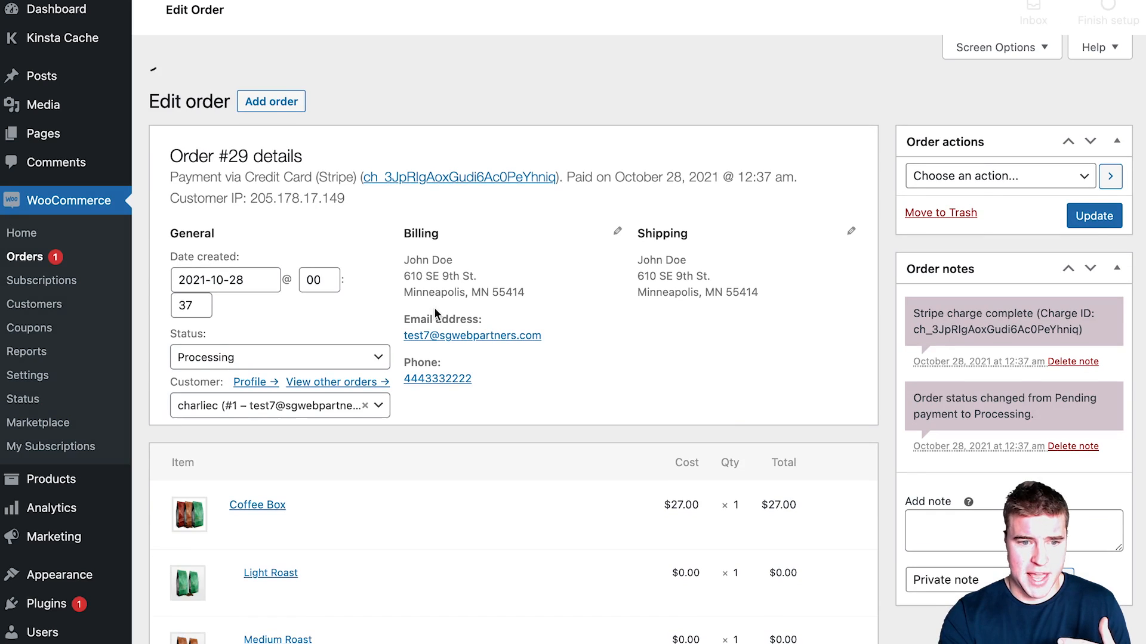
scroll(568, 375, down, 3)
scroll(571, 375, down, 2)
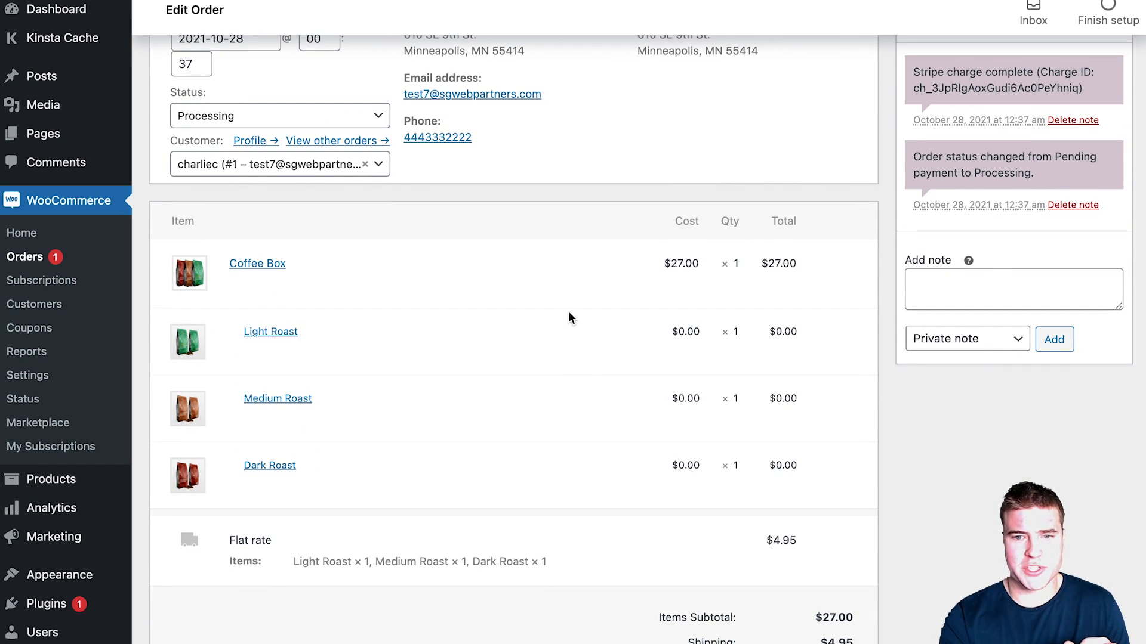
scroll(569, 318, up, 1)
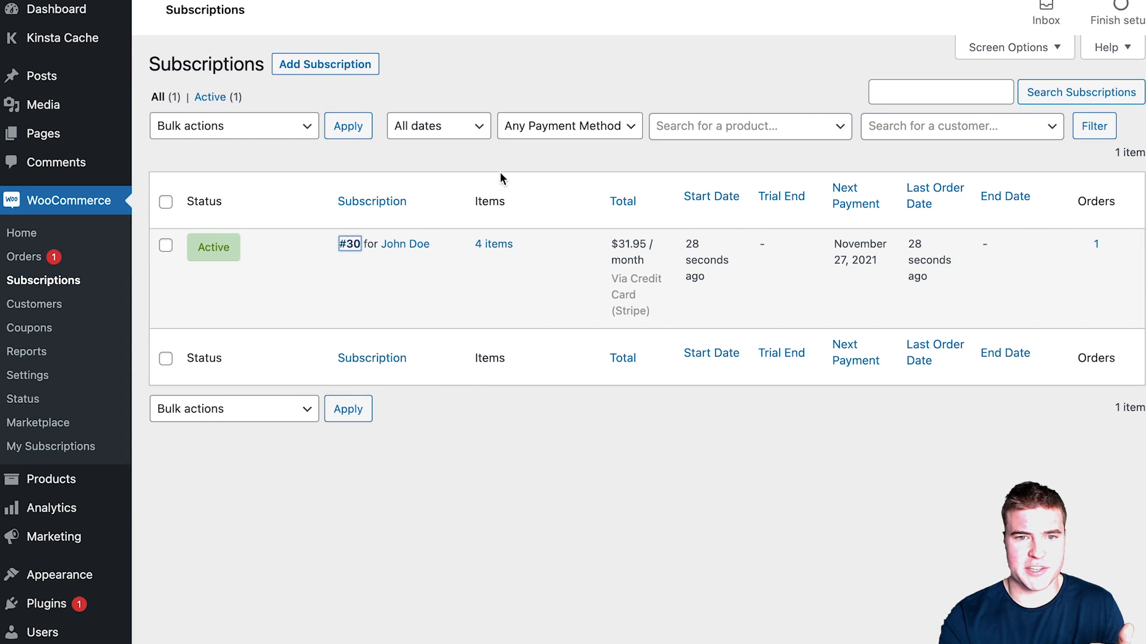
Step: Go to the storefront My account dashboard and open Subscription #30's details
scroll(513, 197, down, 2)
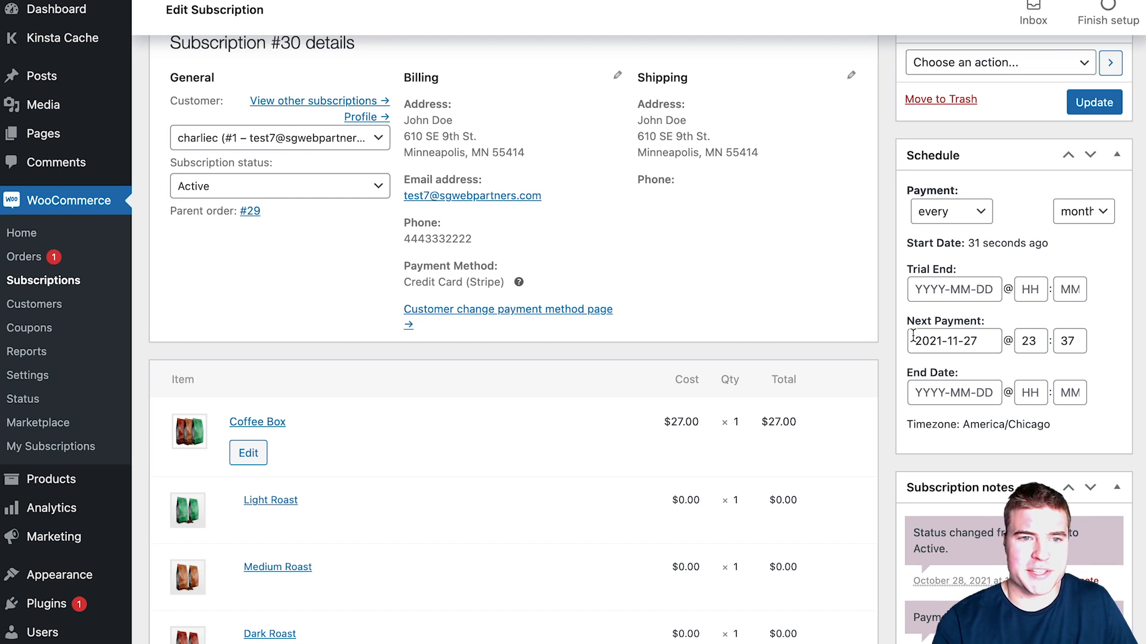
scroll(913, 336, up, 3)
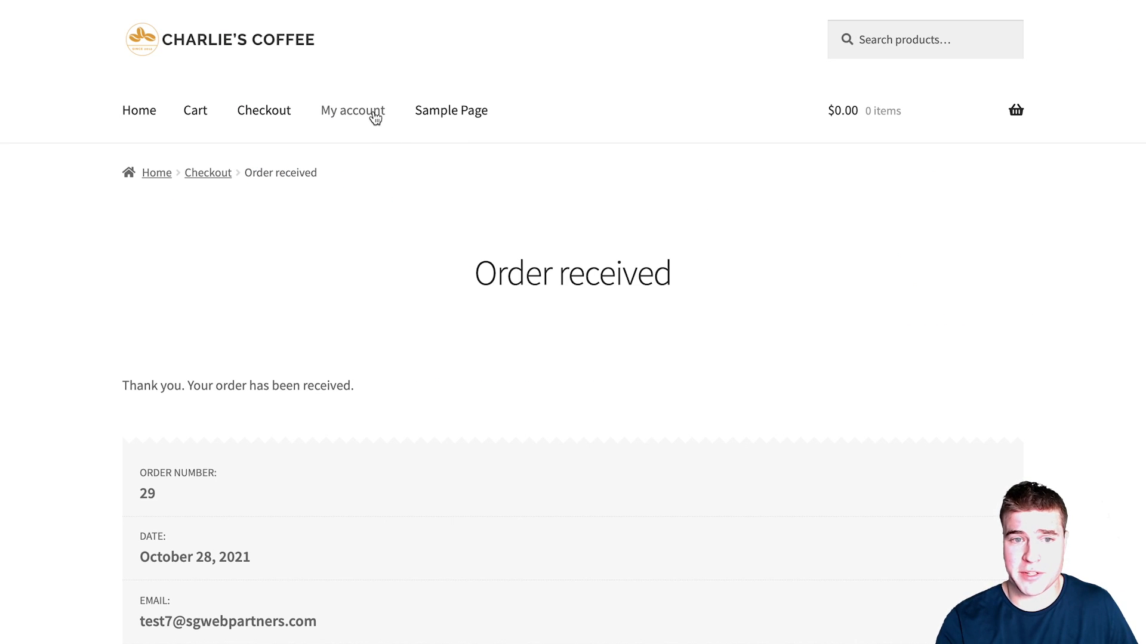
click(375, 116)
click(212, 499)
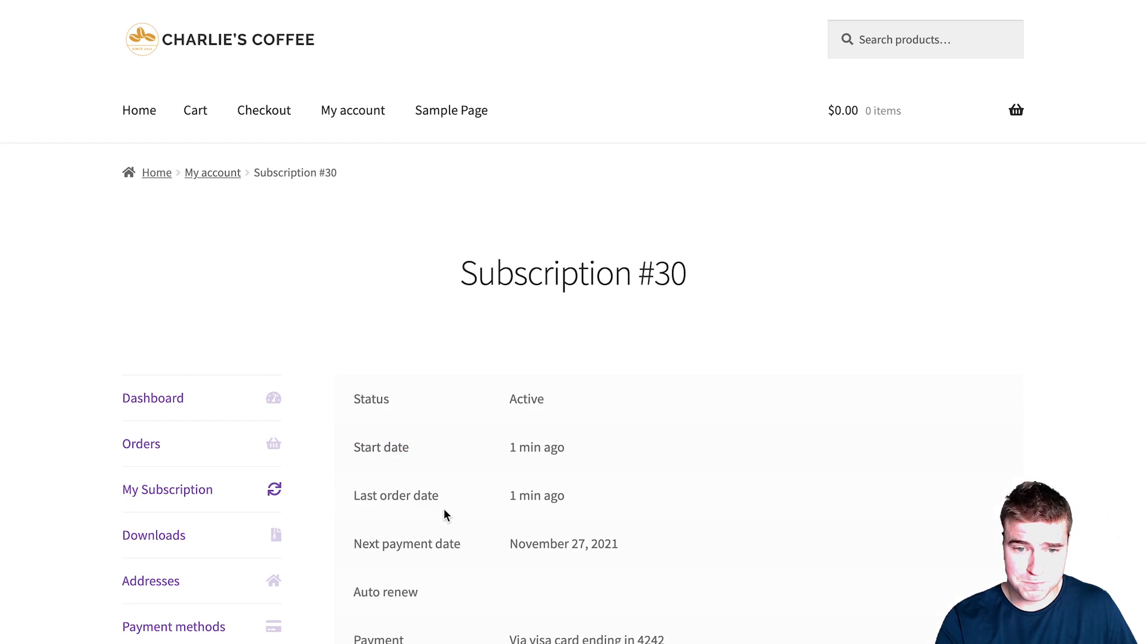
Step: Edit the Coffee Box to Light Roast ×2 without Dark Roast, then view the cart
scroll(445, 510, down, 4)
scroll(447, 510, down, 5)
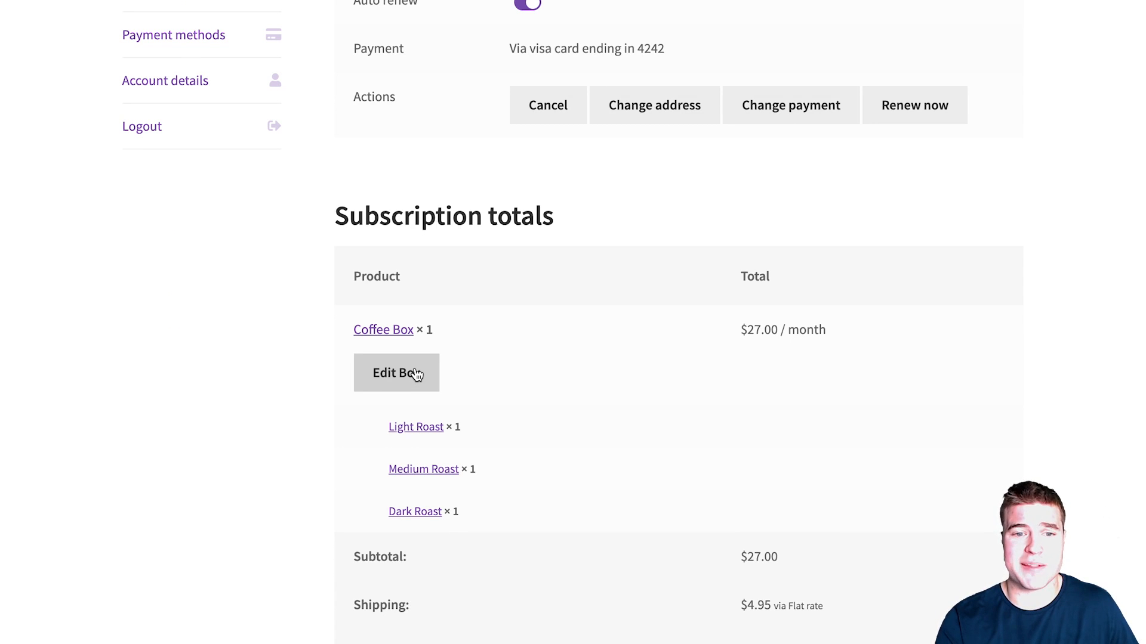
click(416, 374)
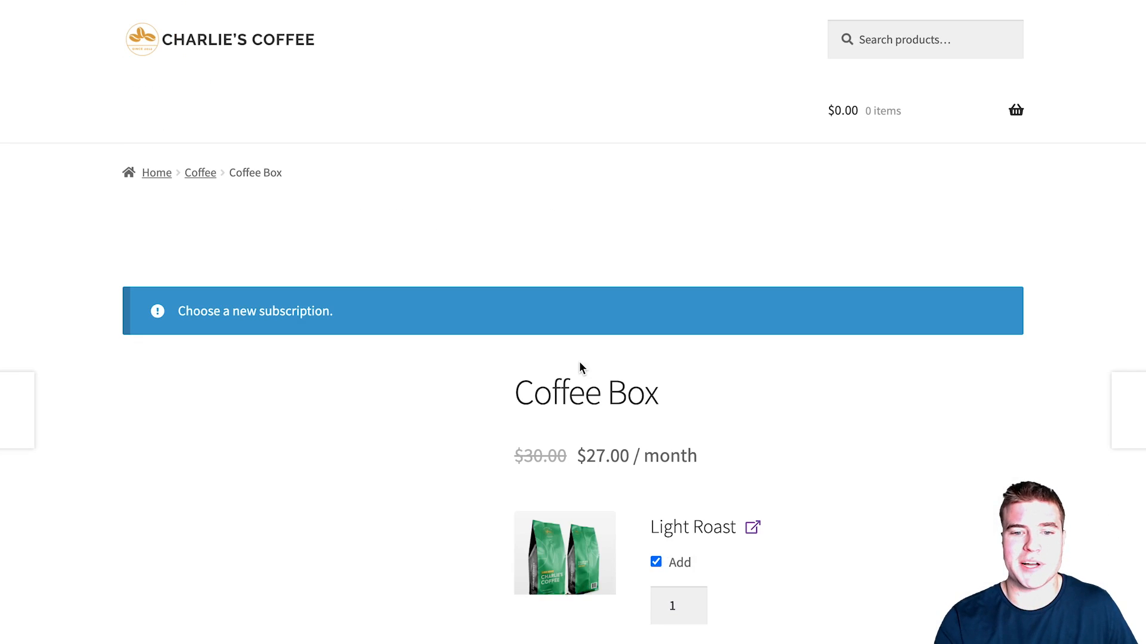
scroll(580, 362, down, 4)
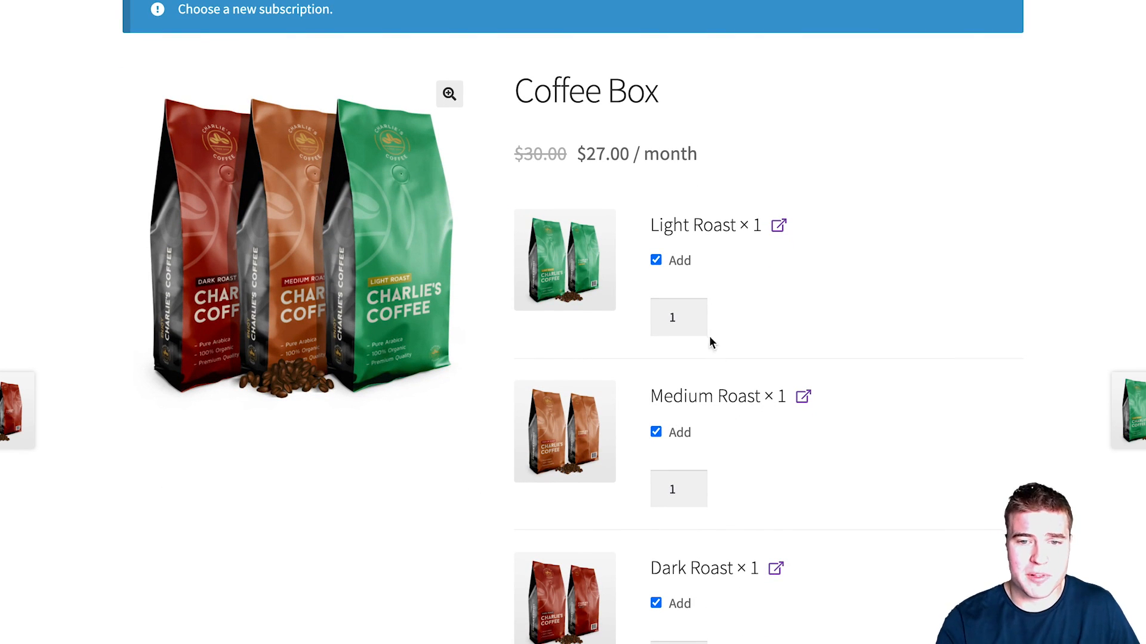
click(693, 314)
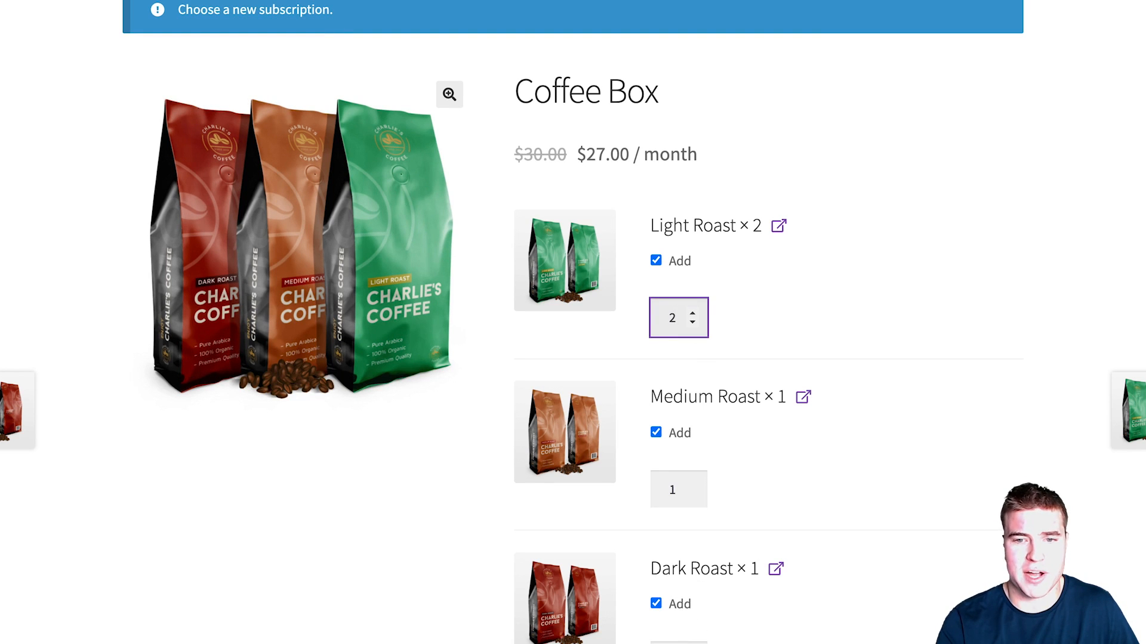
click(679, 605)
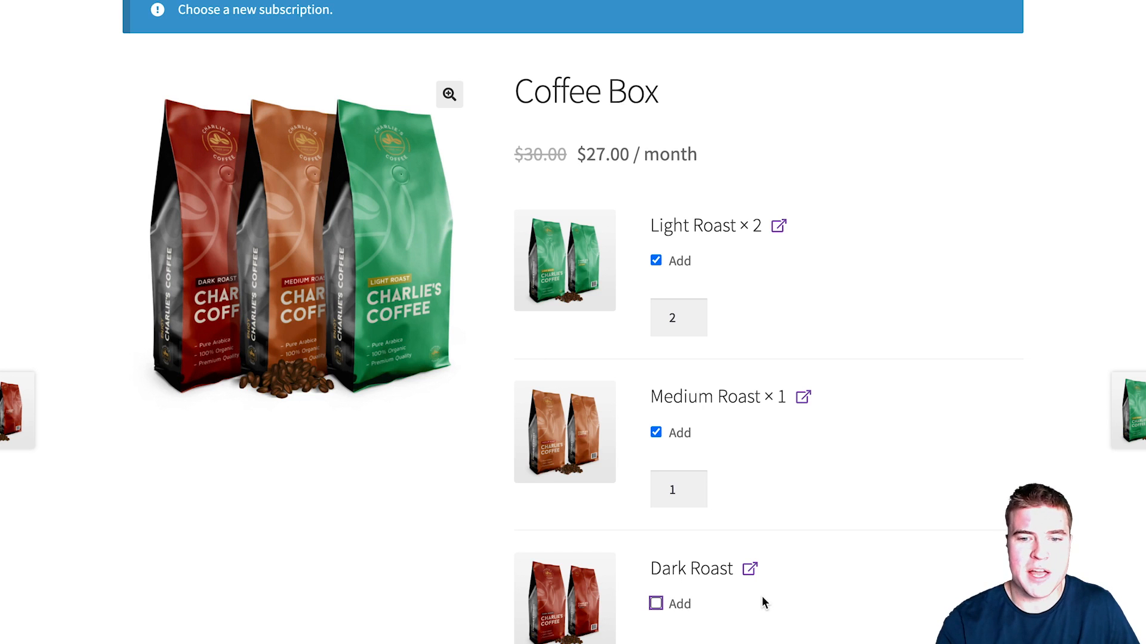
scroll(706, 588, down, 2)
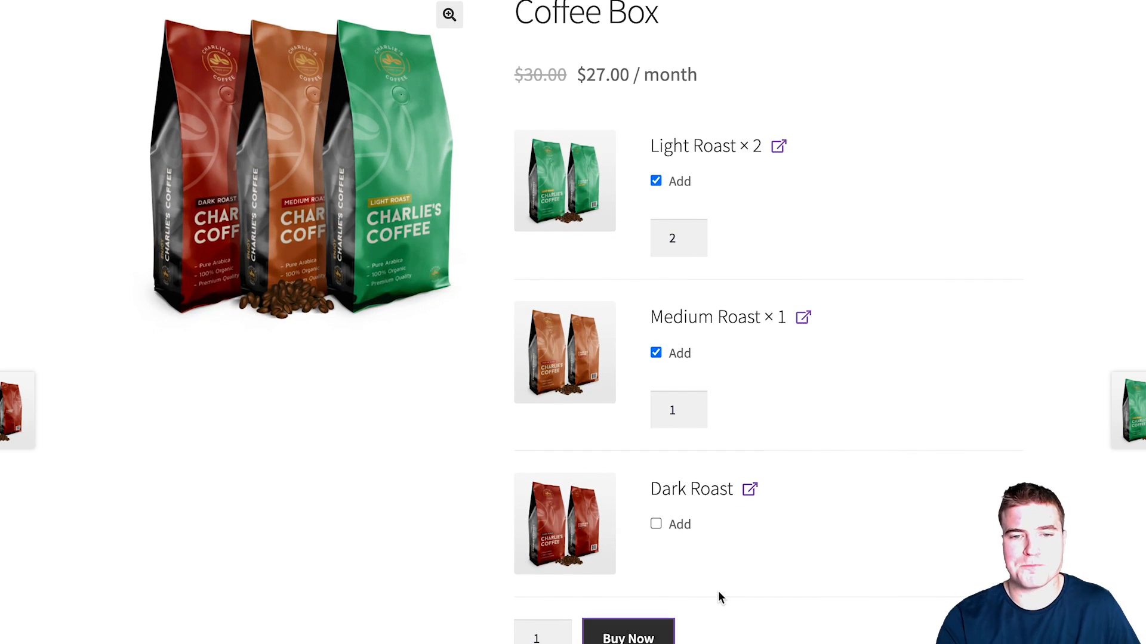
scroll(721, 590, down, 3)
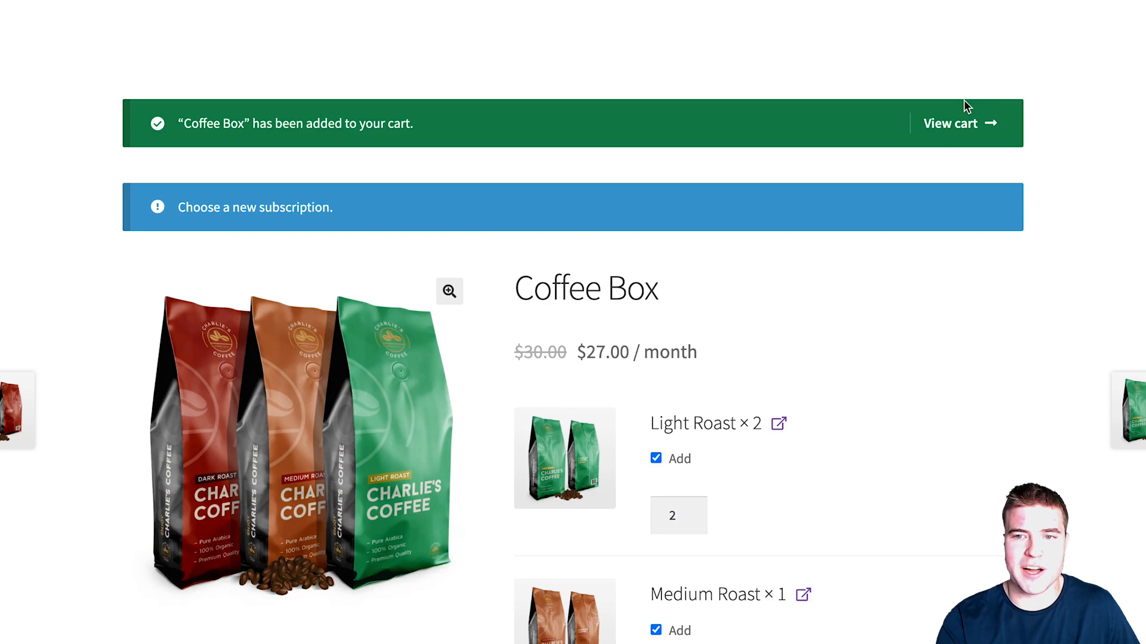
click(945, 124)
scroll(685, 435, down, 10)
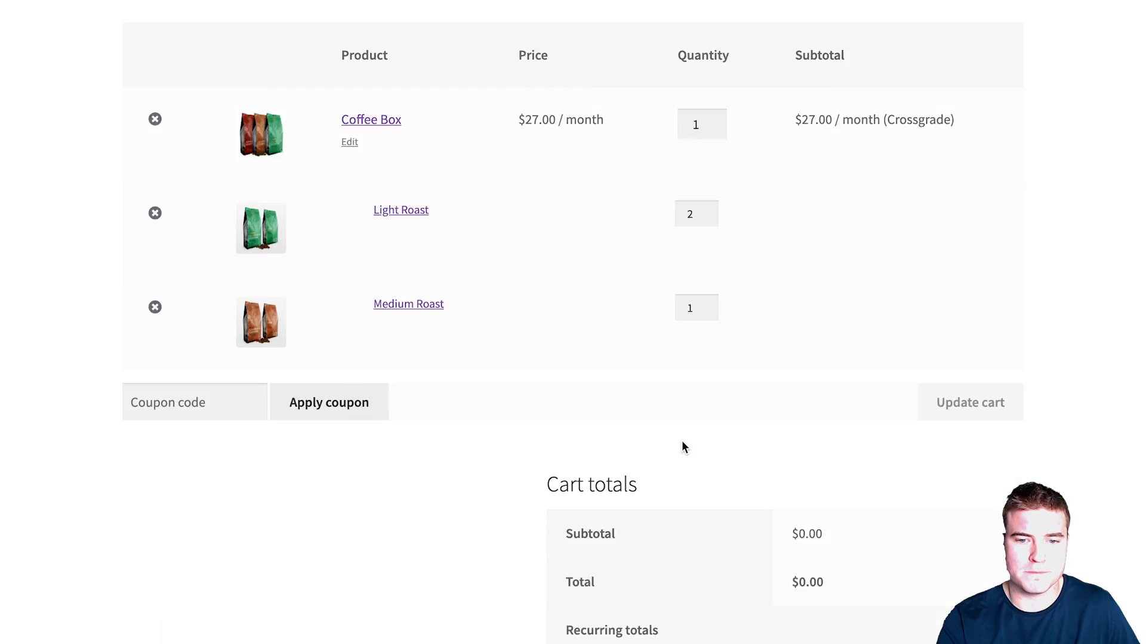
Step: Check out and place the $0.00 switched Coffee Box order
click(740, 620)
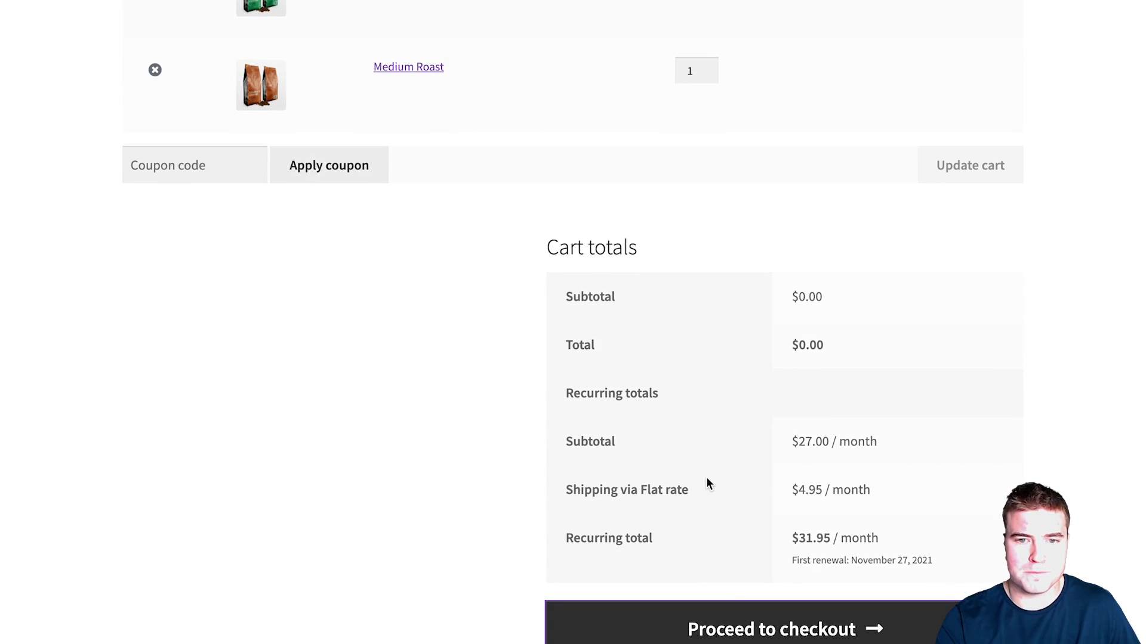
scroll(708, 479, down, 10)
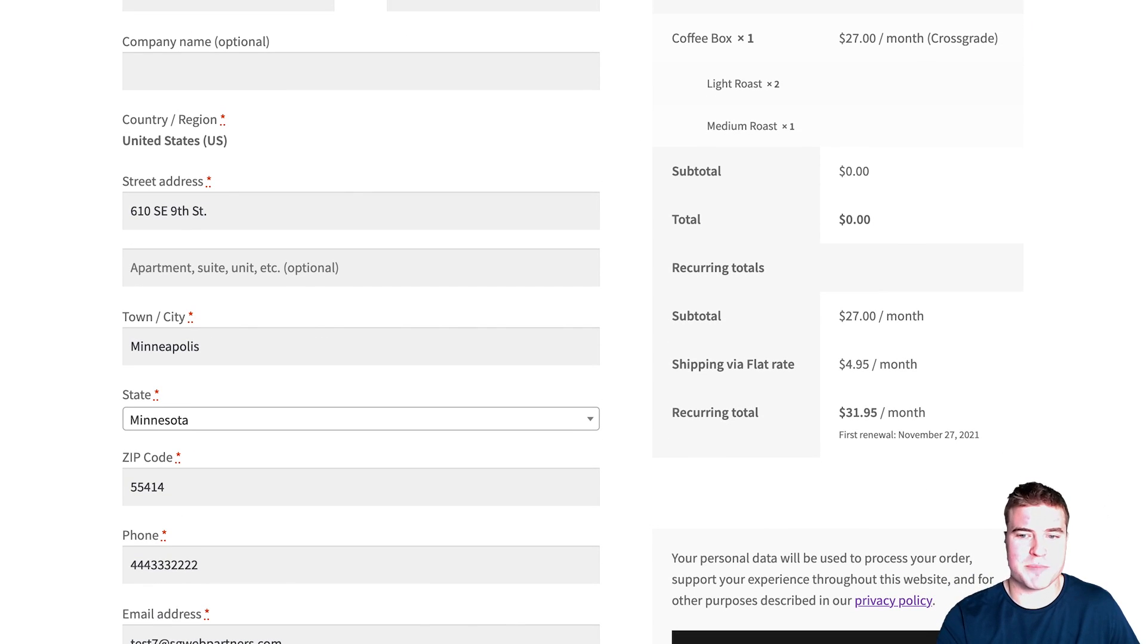
click(757, 641)
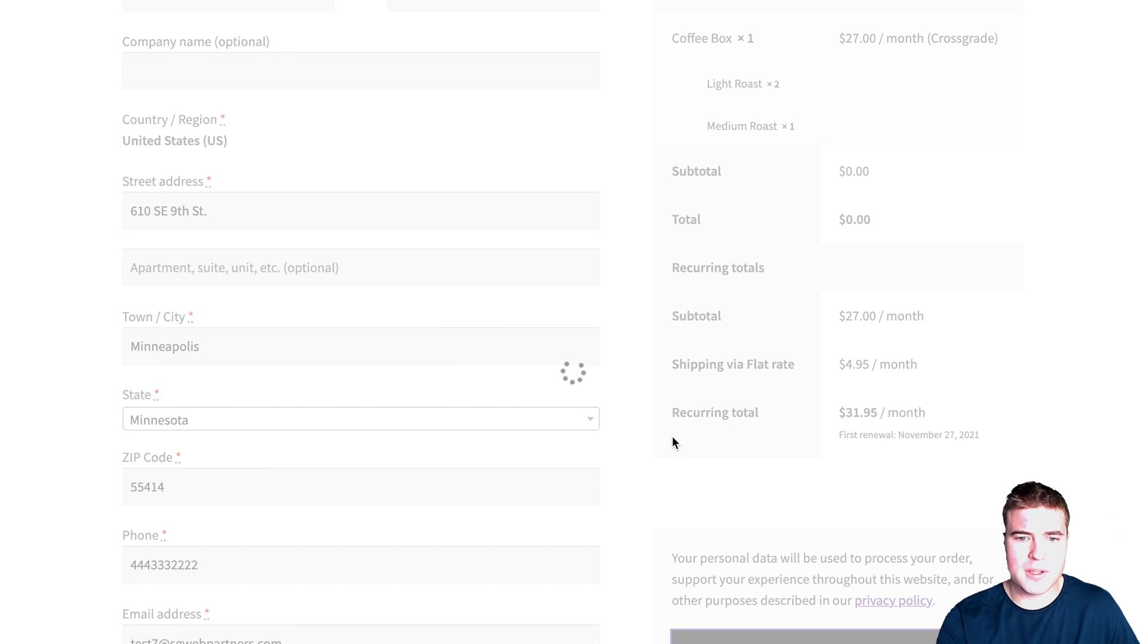
scroll(672, 437, down, 7)
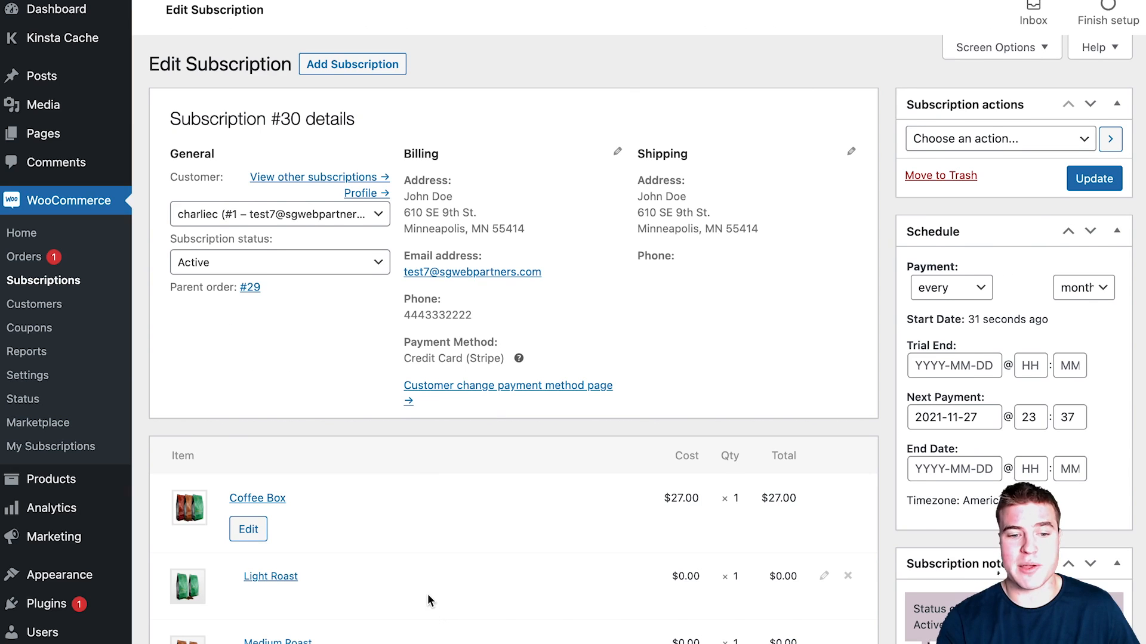
Step: Reload subscription #30 to confirm Light Roast ×2 and Medium Roast ×1, then open Coffee Box
scroll(427, 596, down, 1)
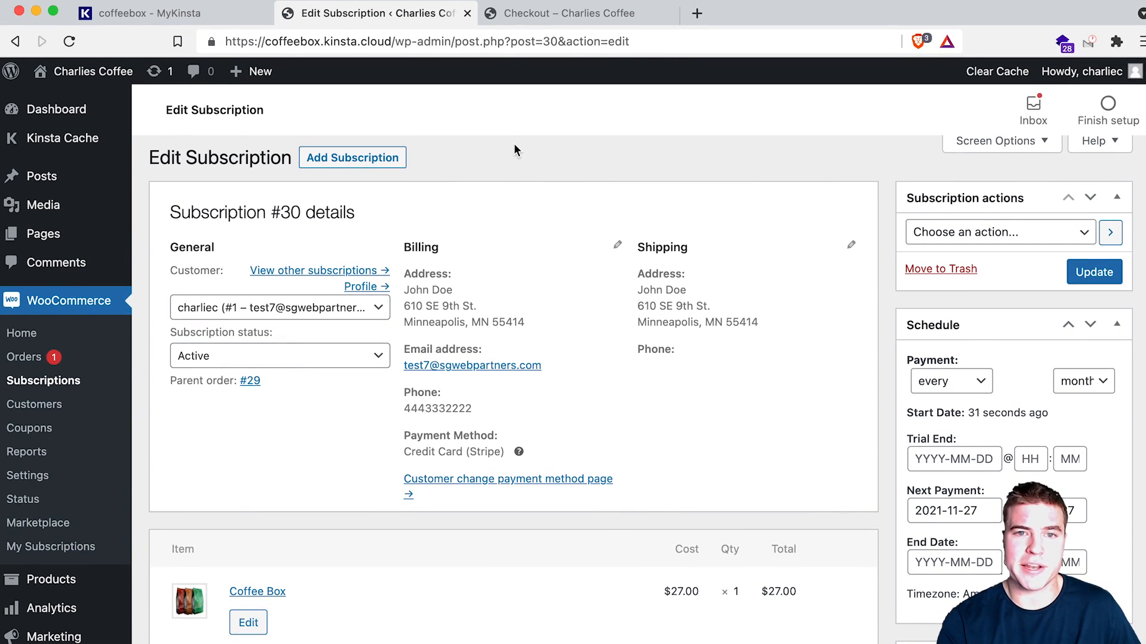
click(493, 39)
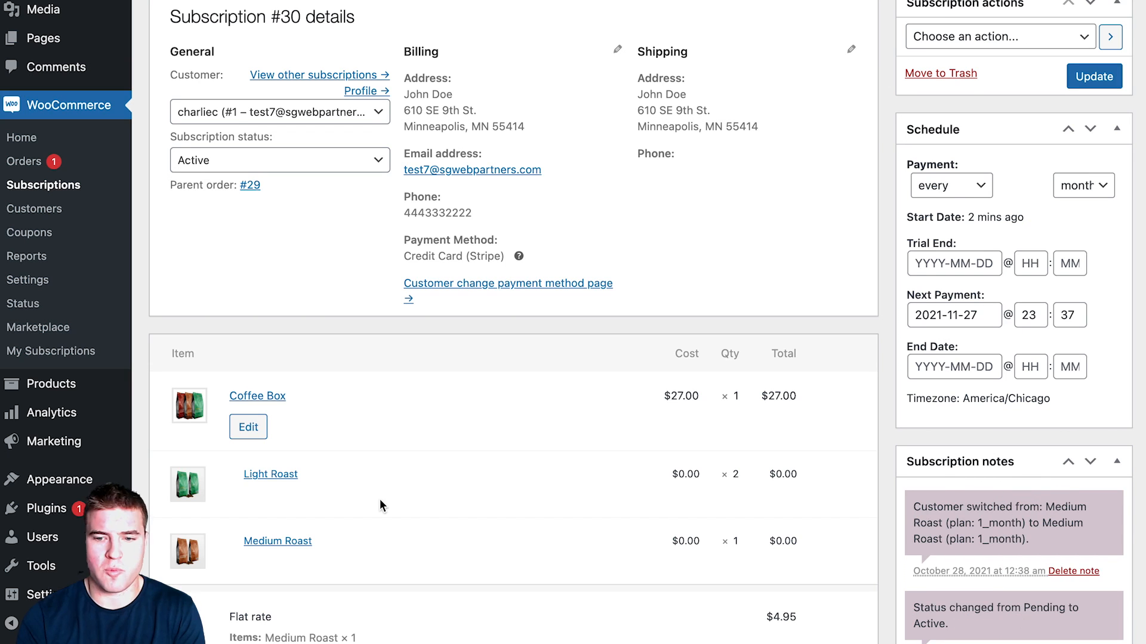
scroll(929, 514, down, 2)
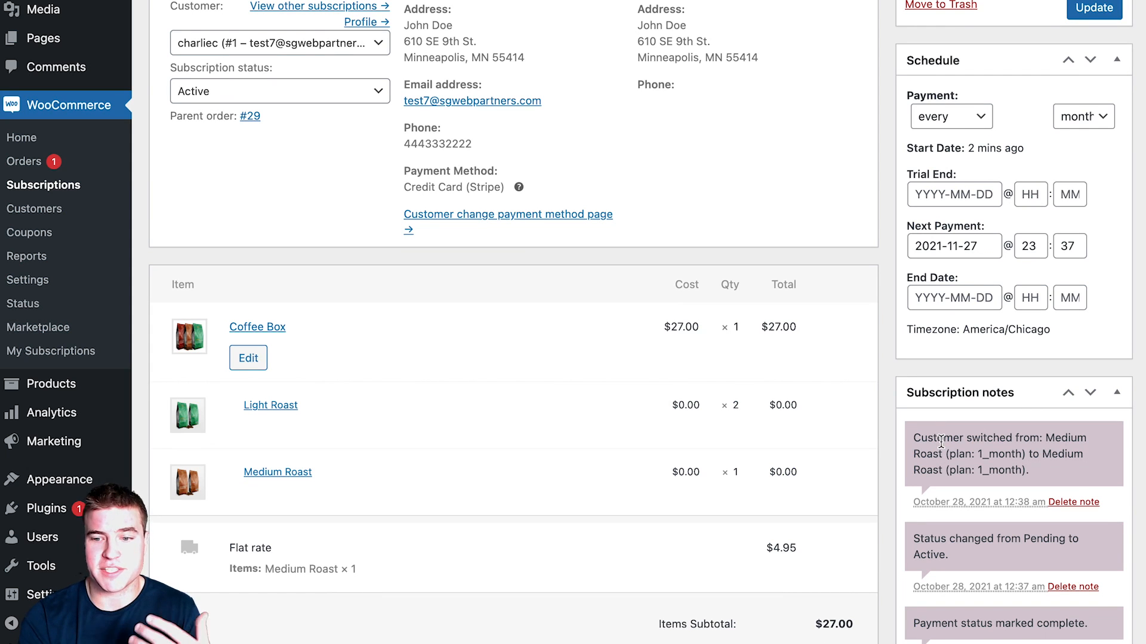
scroll(941, 443, down, 1)
scroll(941, 442, up, 3)
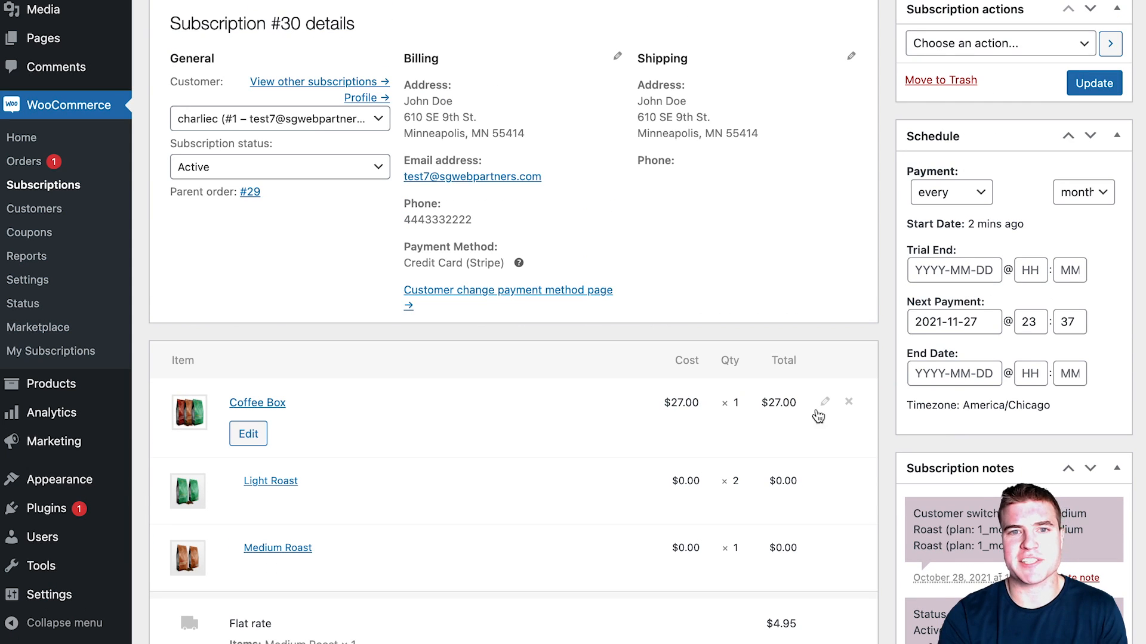
click(257, 403)
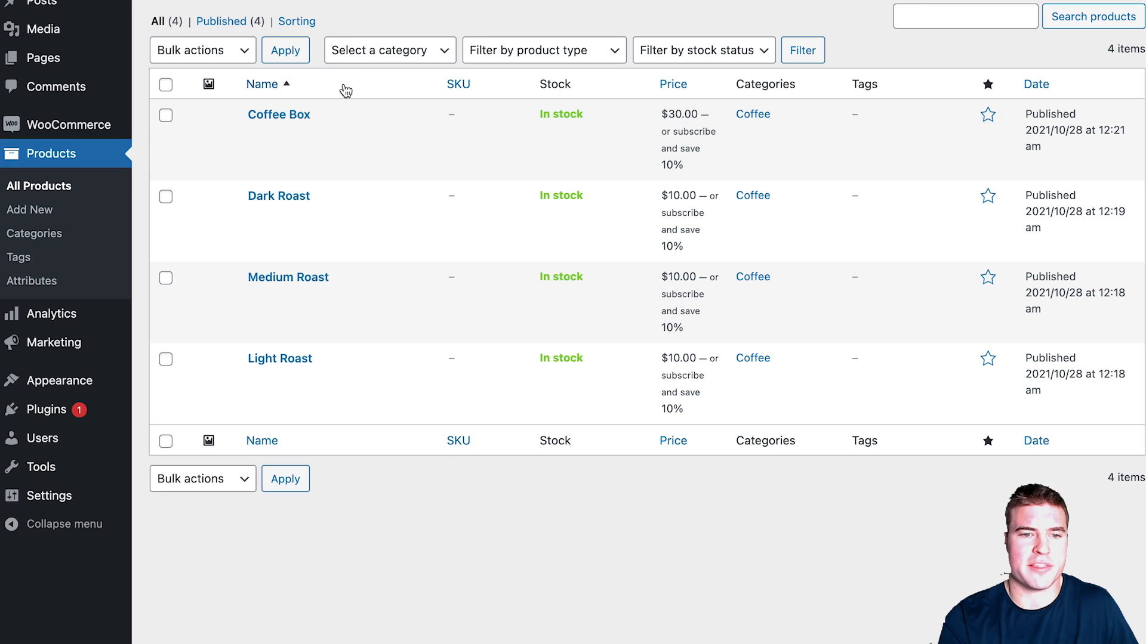
Step: Duplicate Dark Roast and rename the copy 'French Roast' with the french-roast slug
scroll(297, 266, up, 1)
scroll(308, 251, down, 1)
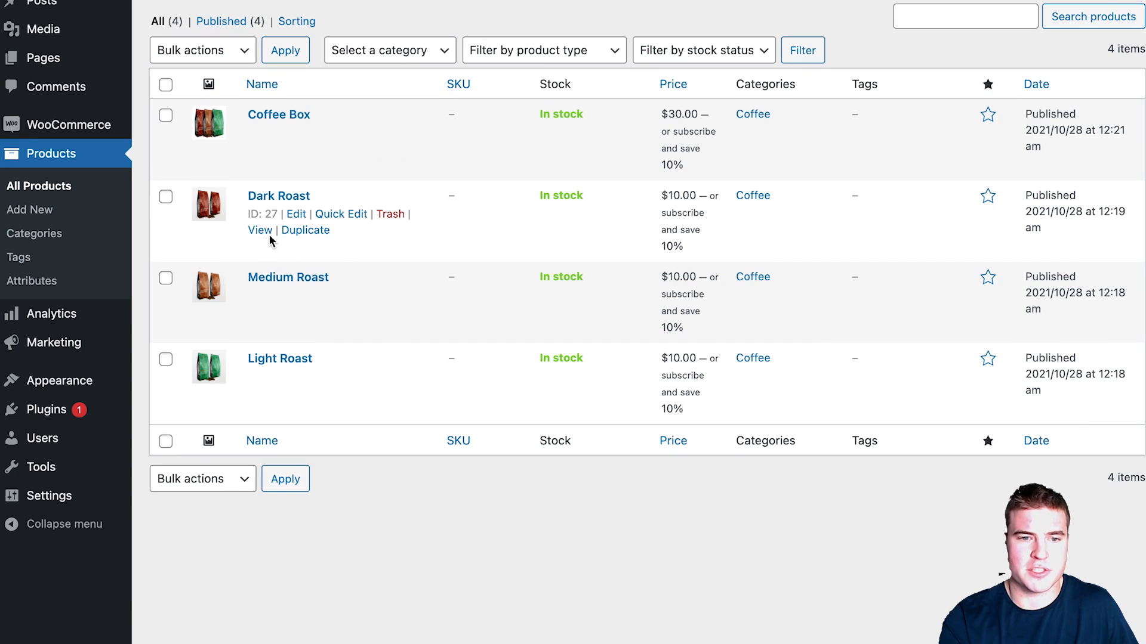
click(325, 232)
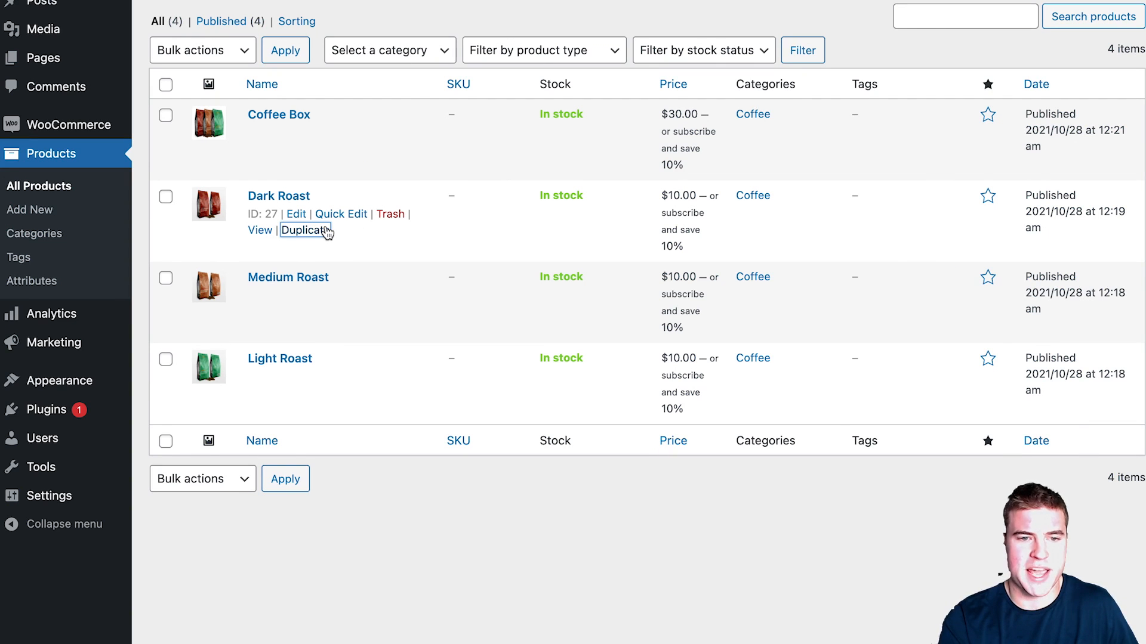
scroll(332, 137, up, 1)
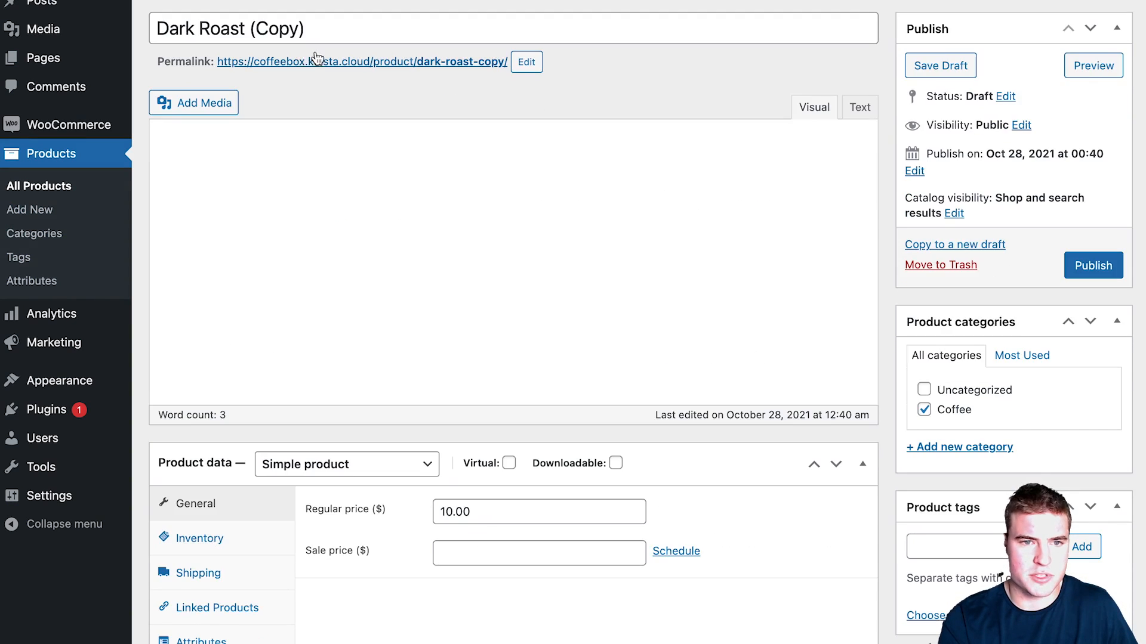
drag(306, 28, 131, 30)
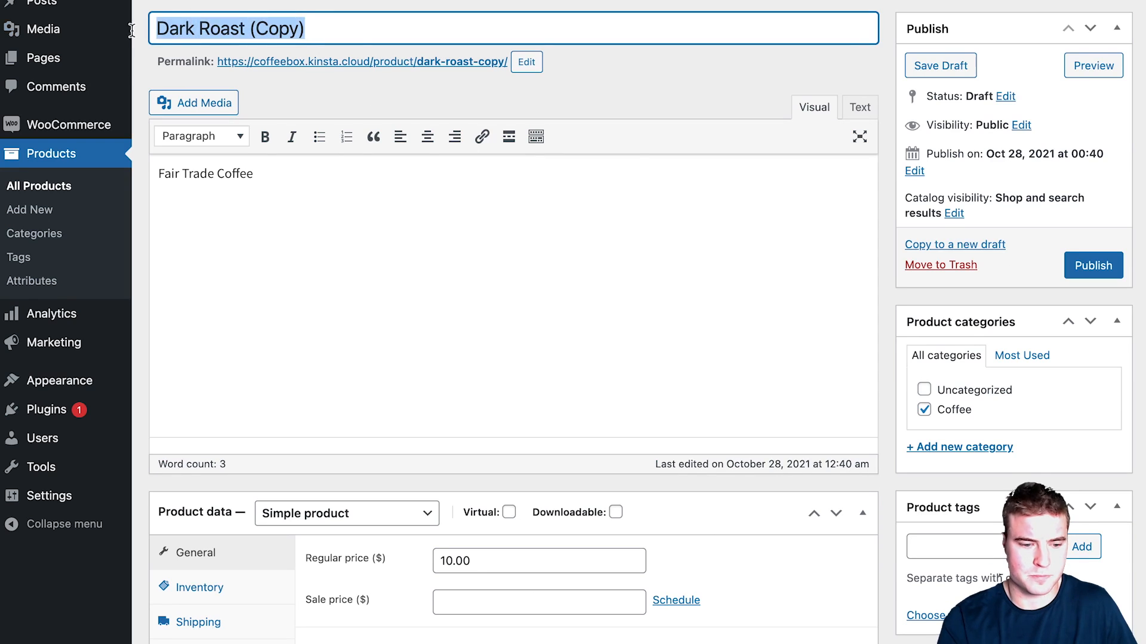
mouse_move(132, 30)
key(BackSpace)
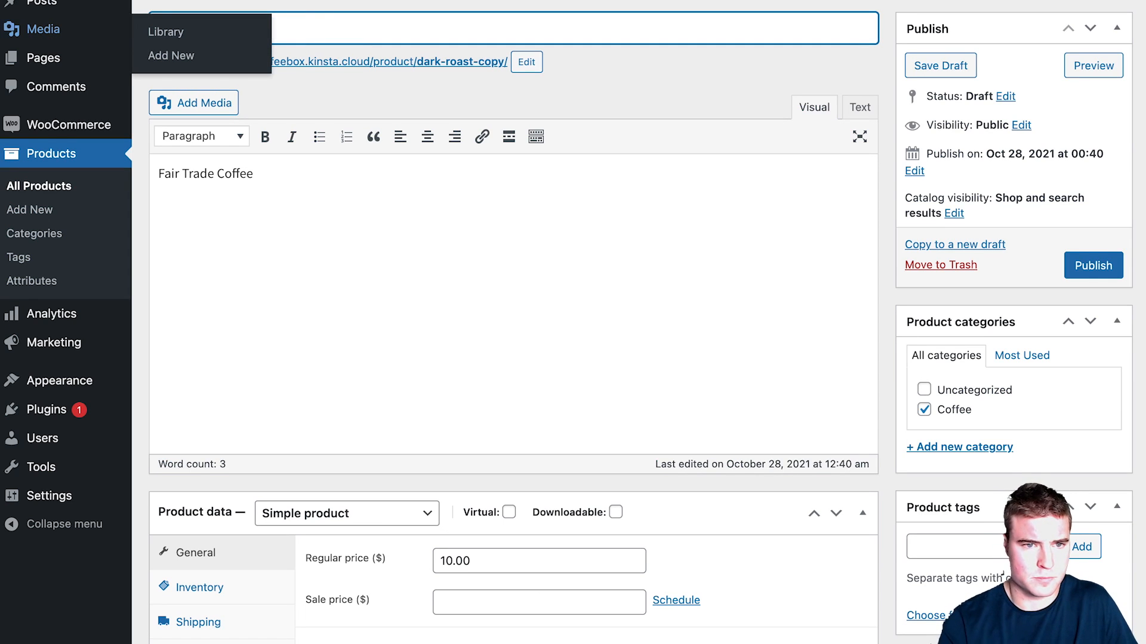
text(French Roast)
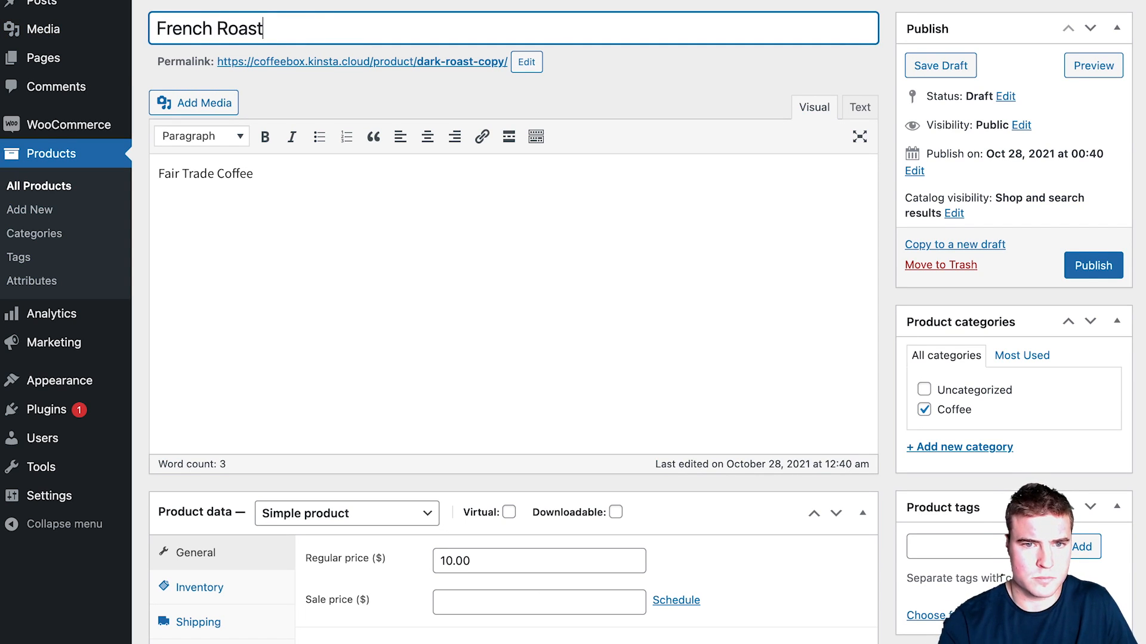
click(527, 62)
triple_click(500, 63)
text(french-roast)
key(Return)
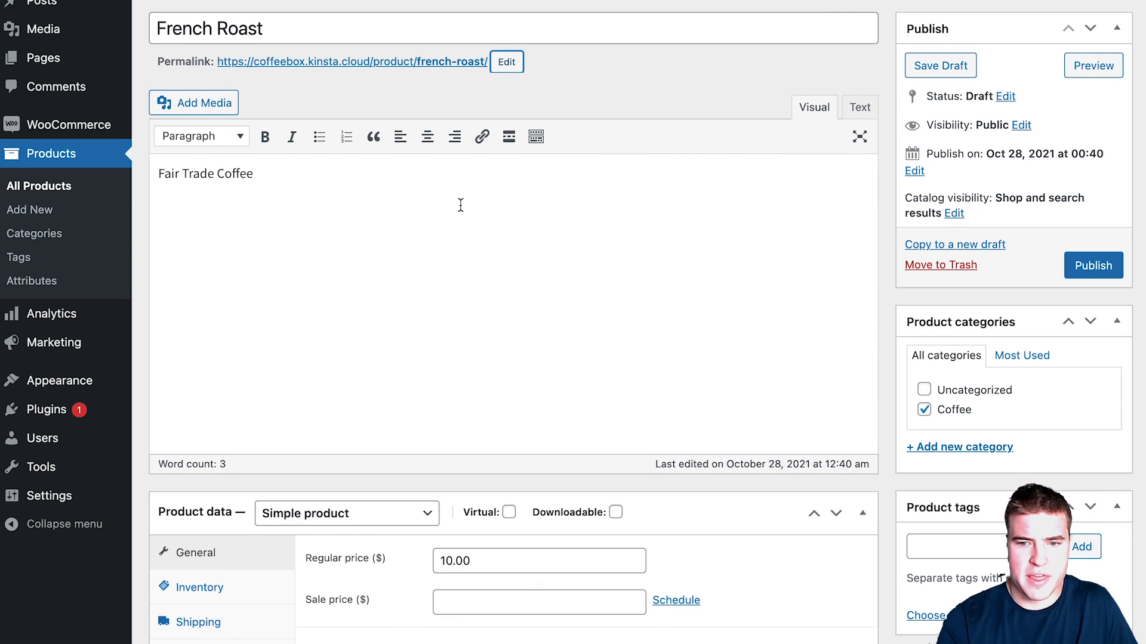
Step: Replace the product image with the purple coffee bag and publish French Roast
scroll(477, 210, down, 3)
scroll(477, 210, down, 5)
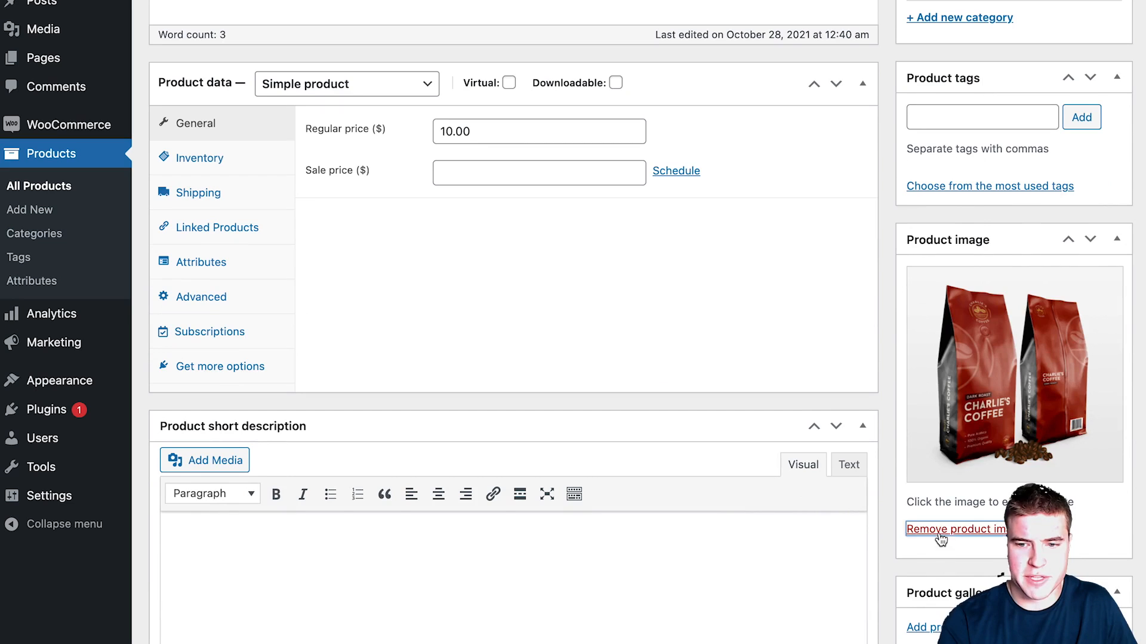
click(939, 529)
click(932, 274)
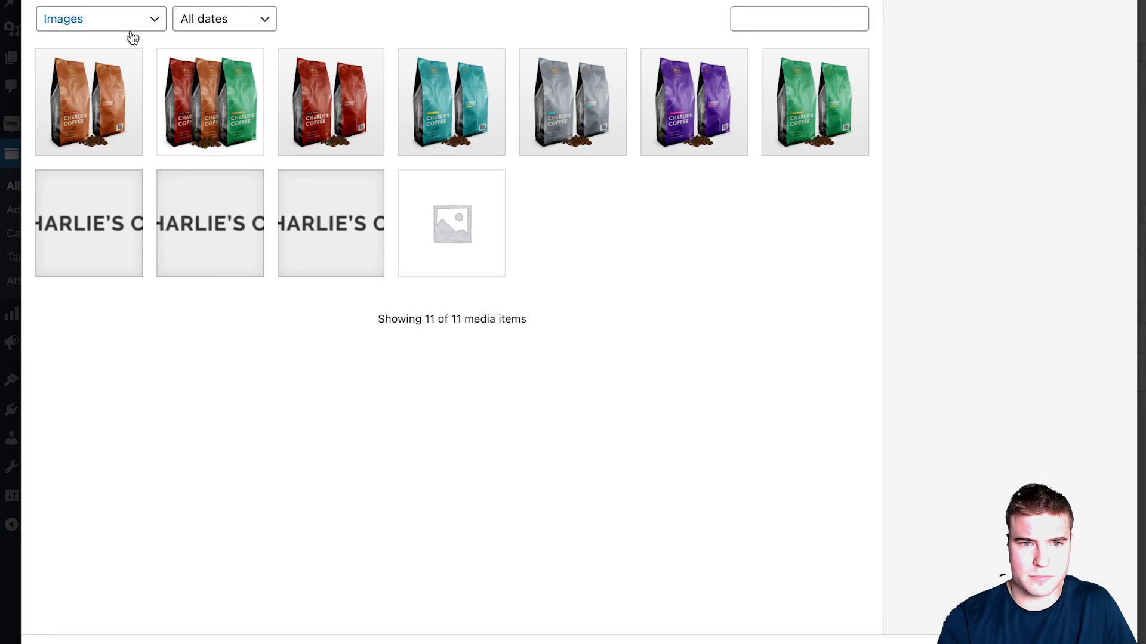
click(544, 97)
click(678, 110)
click(1074, 642)
scroll(346, 399, up, 7)
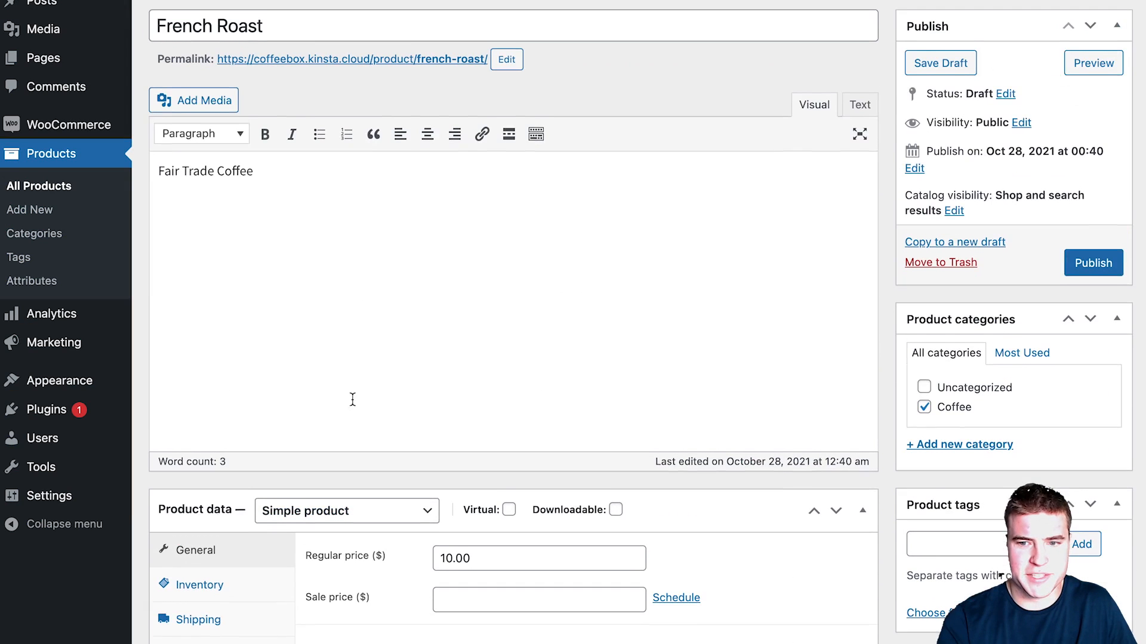
click(1093, 263)
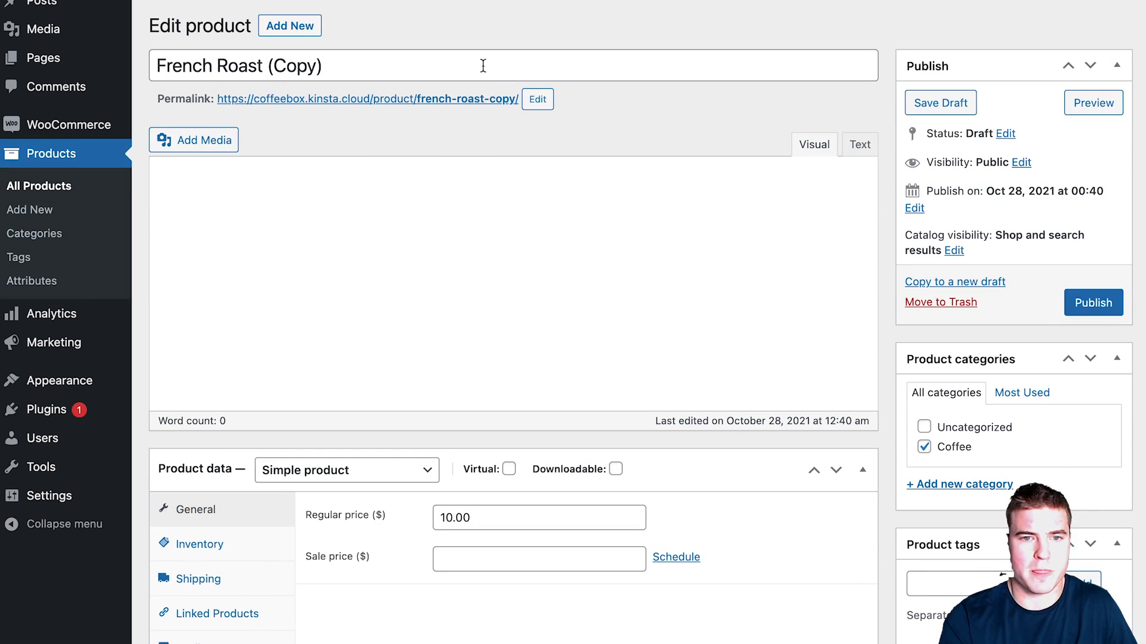
Step: Copy French Roast to a new draft titled 'Decaf Coffee' with the grey bag image
click(486, 62)
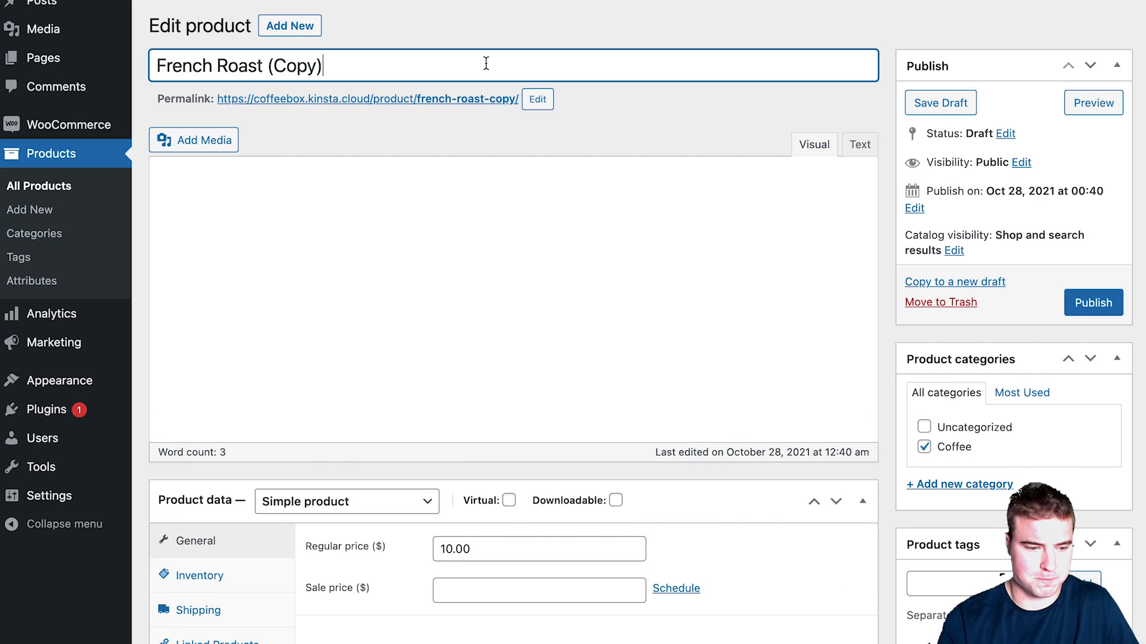
scroll(486, 63, down, 1)
key(ctrl+a)
text(Decaf Coff)
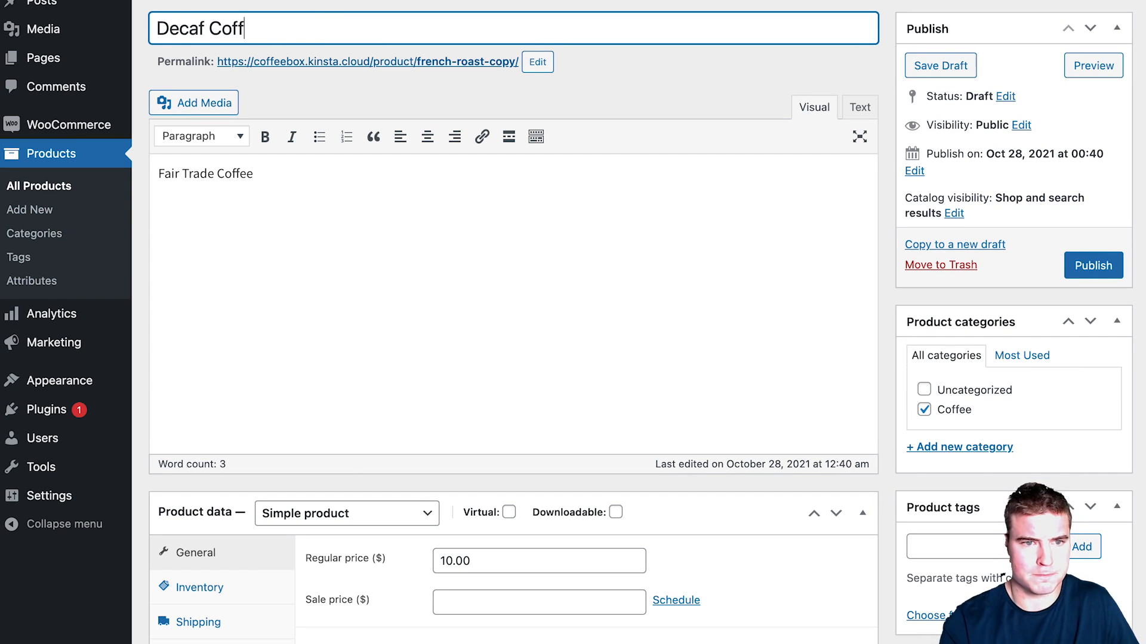
scroll(492, 91, down, 7)
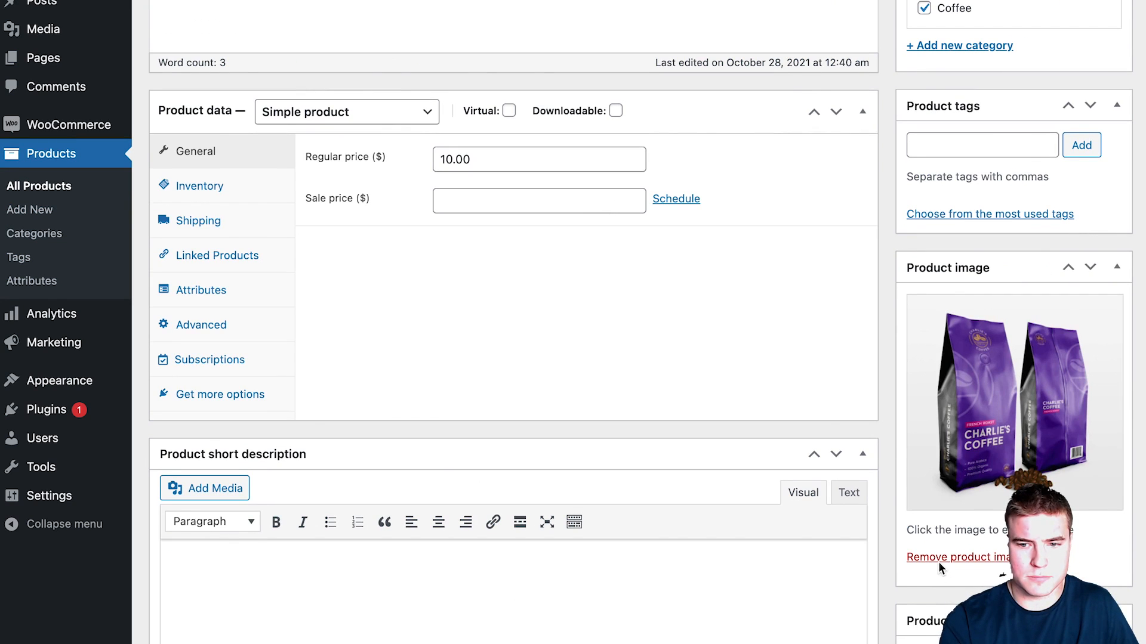
click(939, 562)
click(938, 305)
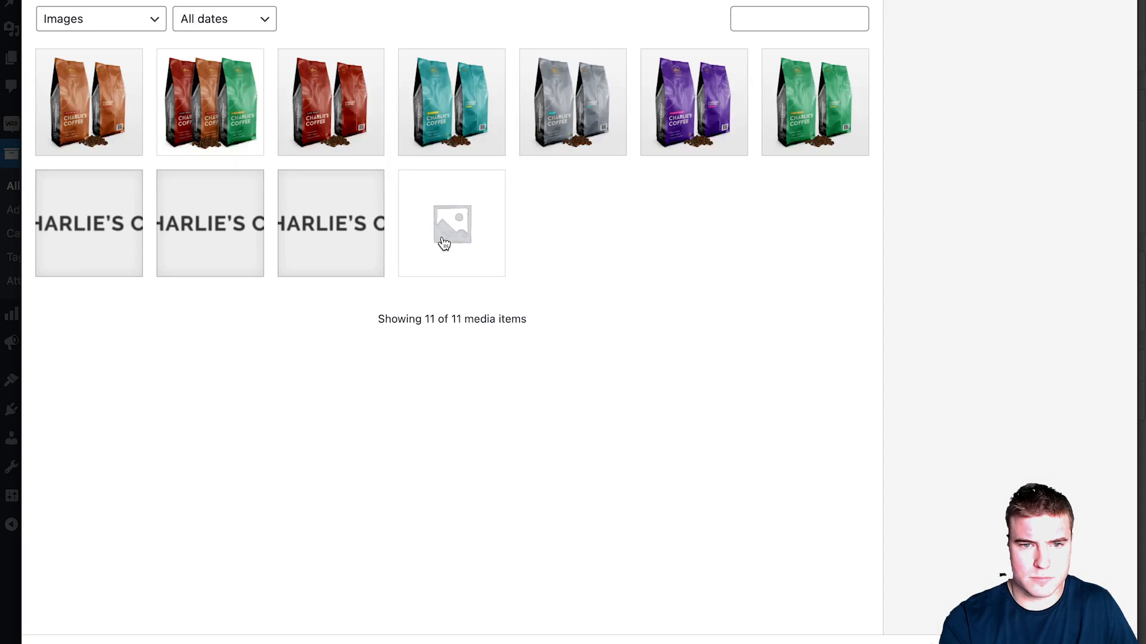
click(570, 143)
click(1056, 643)
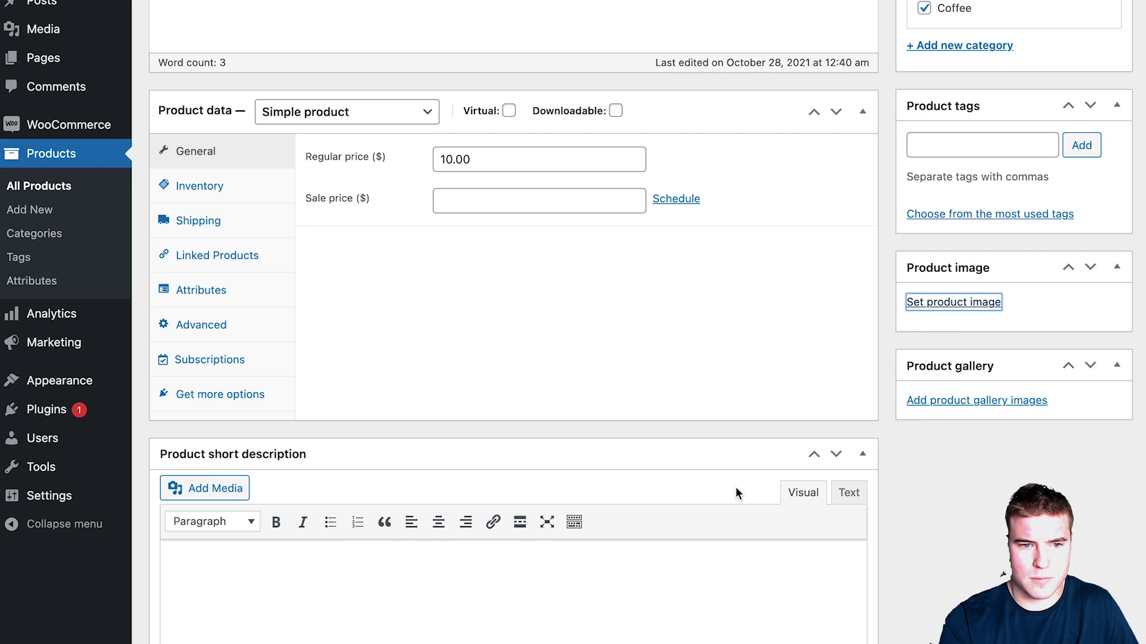
Step: Review the Decaf Coffee product's subscription options
scroll(549, 406, up, 7)
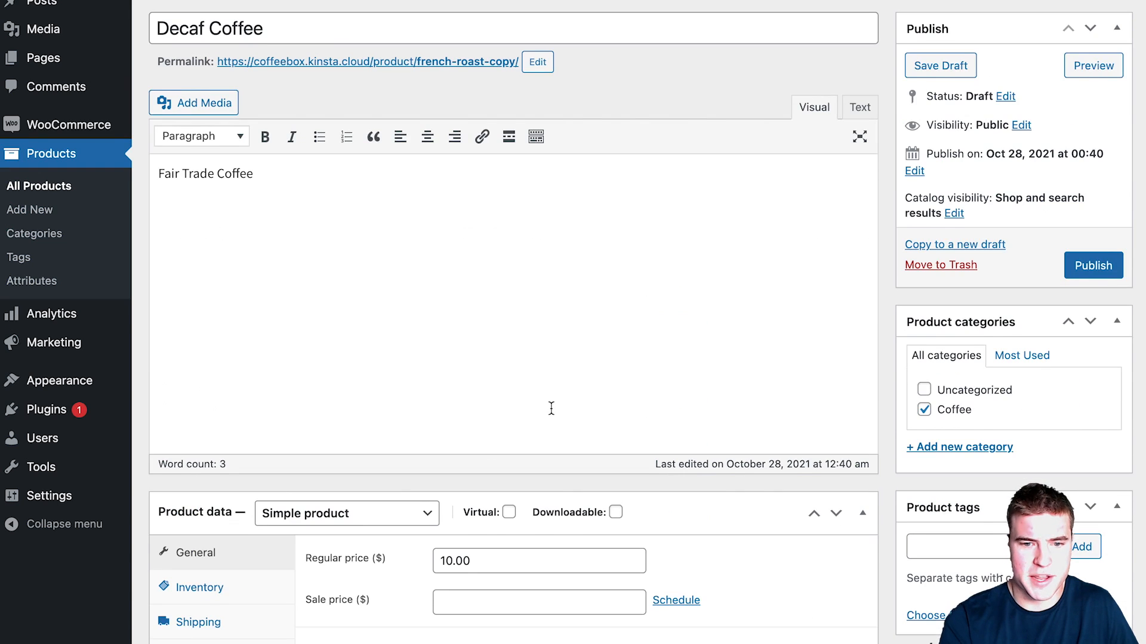
scroll(549, 409, down, 5)
click(258, 493)
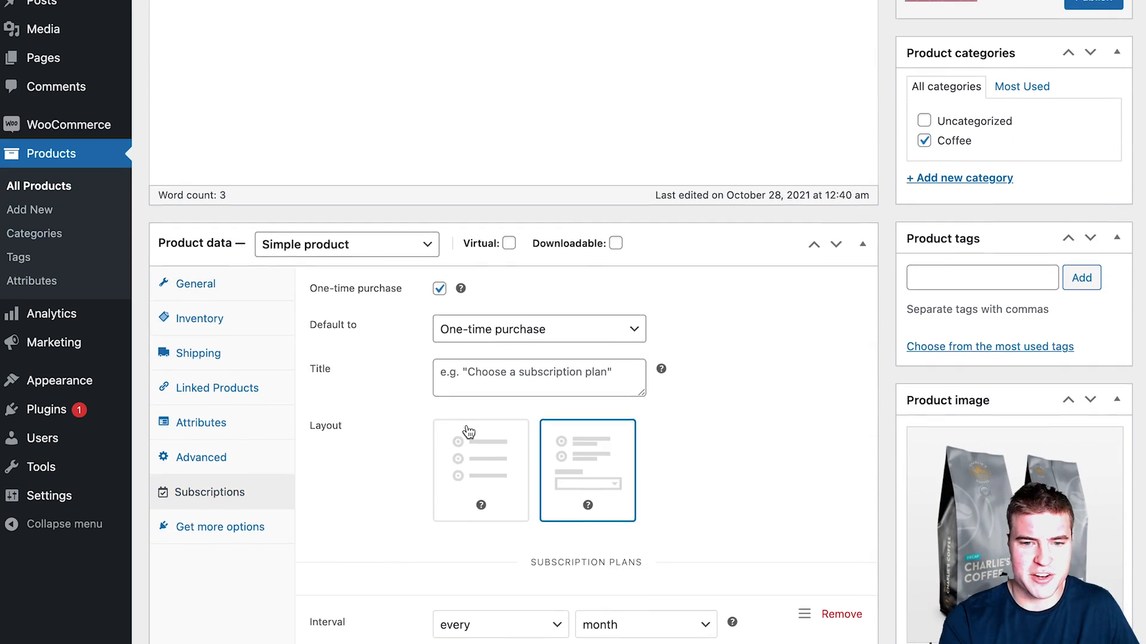
scroll(469, 431, down, 4)
scroll(473, 396, up, 2)
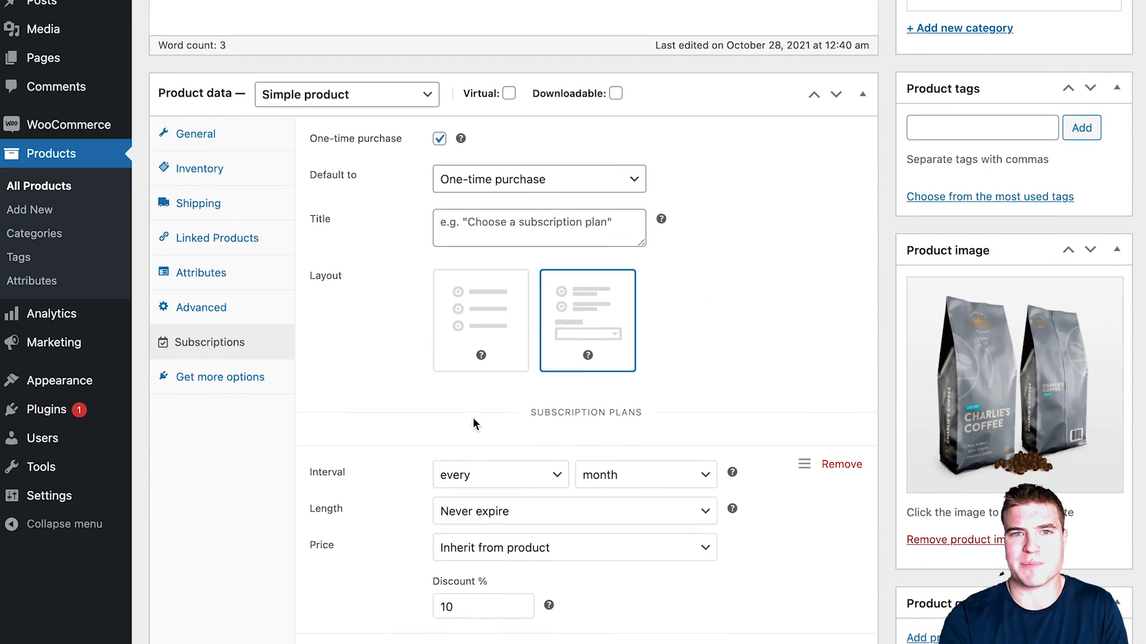
scroll(473, 418, up, 4)
scroll(474, 423, down, 2)
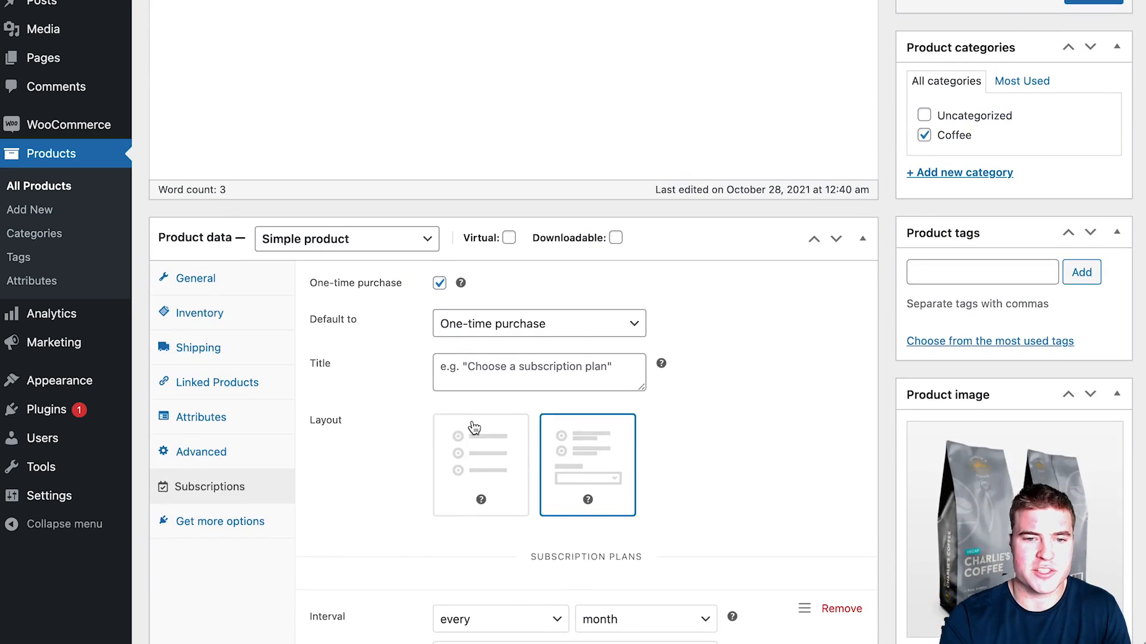
scroll(474, 427, up, 5)
Step: Set the permalink slug to decaf-coffee from the title and publish the product
click(380, 29)
key(ctrl+a)
key(ctrl+c)
click(537, 61)
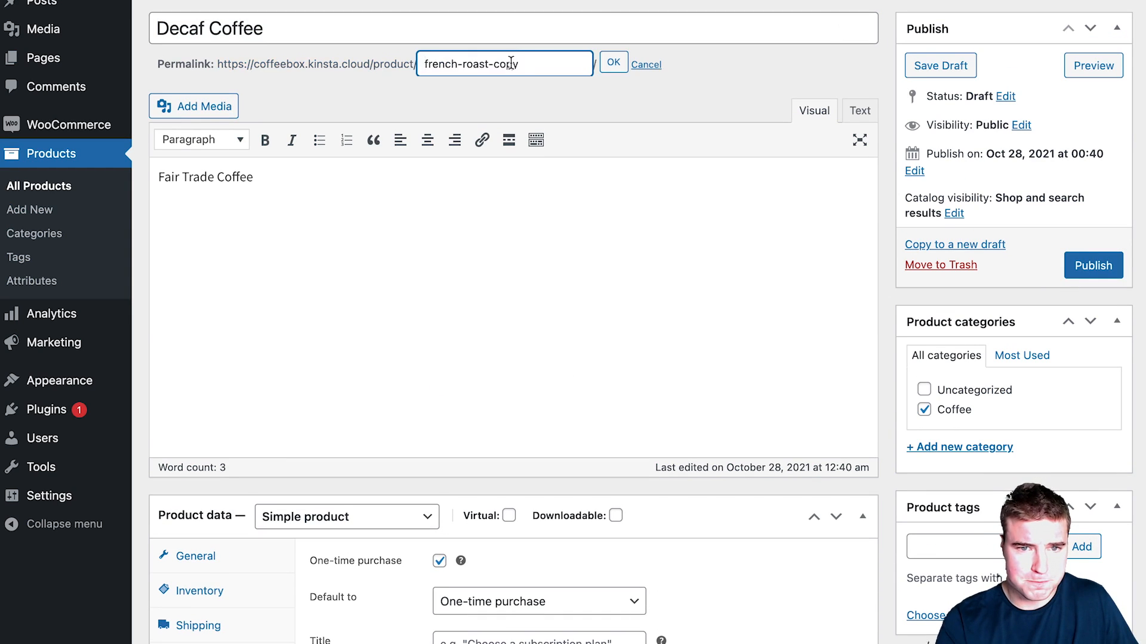
key(ctrl+v)
key(Return)
click(1083, 265)
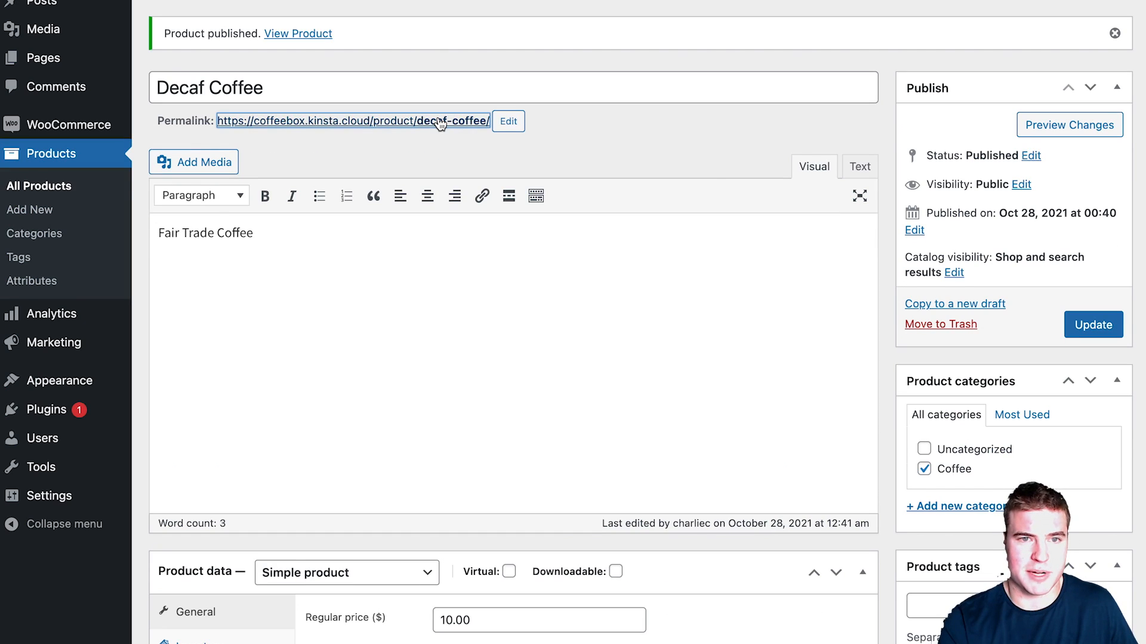
Step: On the live Decaf Coffee page, select Subscribe and save 10% with delivery every month
click(440, 123)
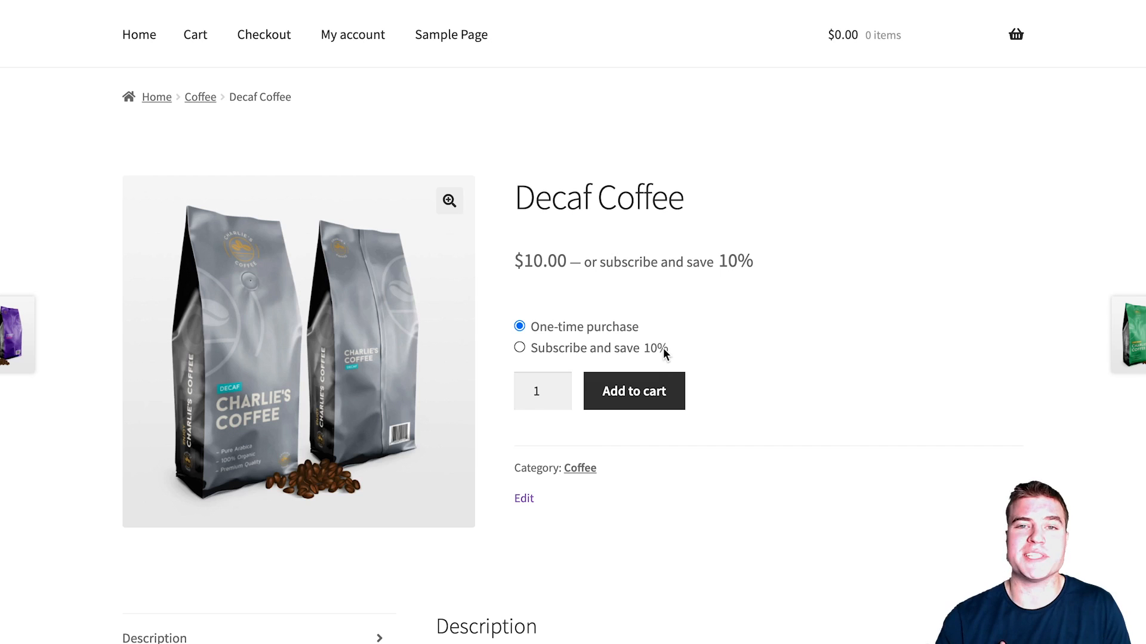
click(661, 350)
click(584, 411)
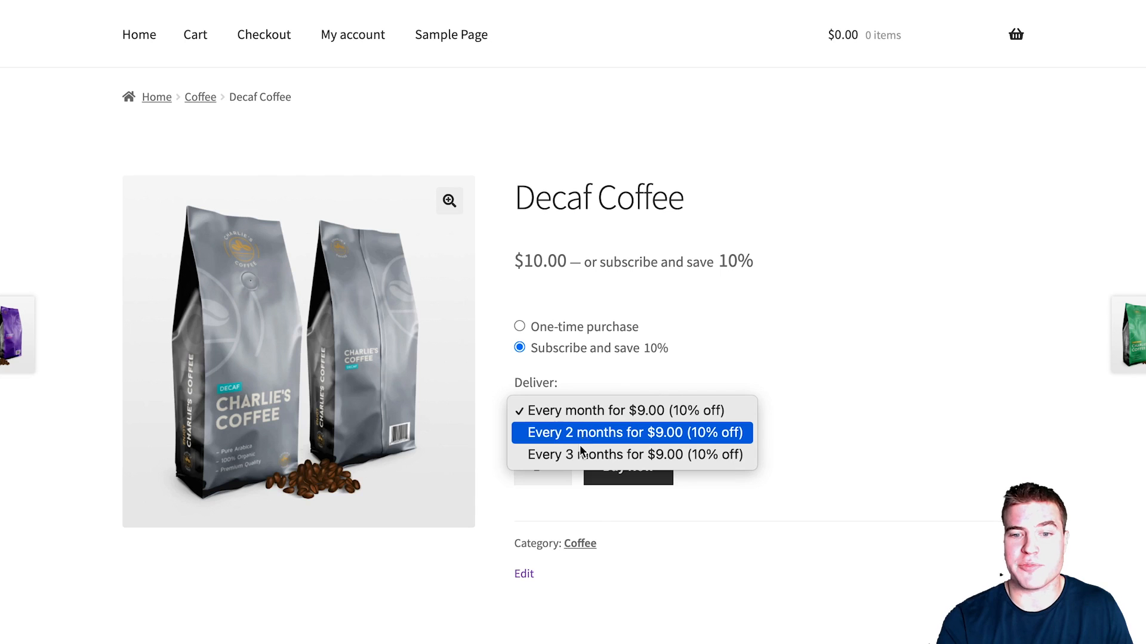
click(581, 414)
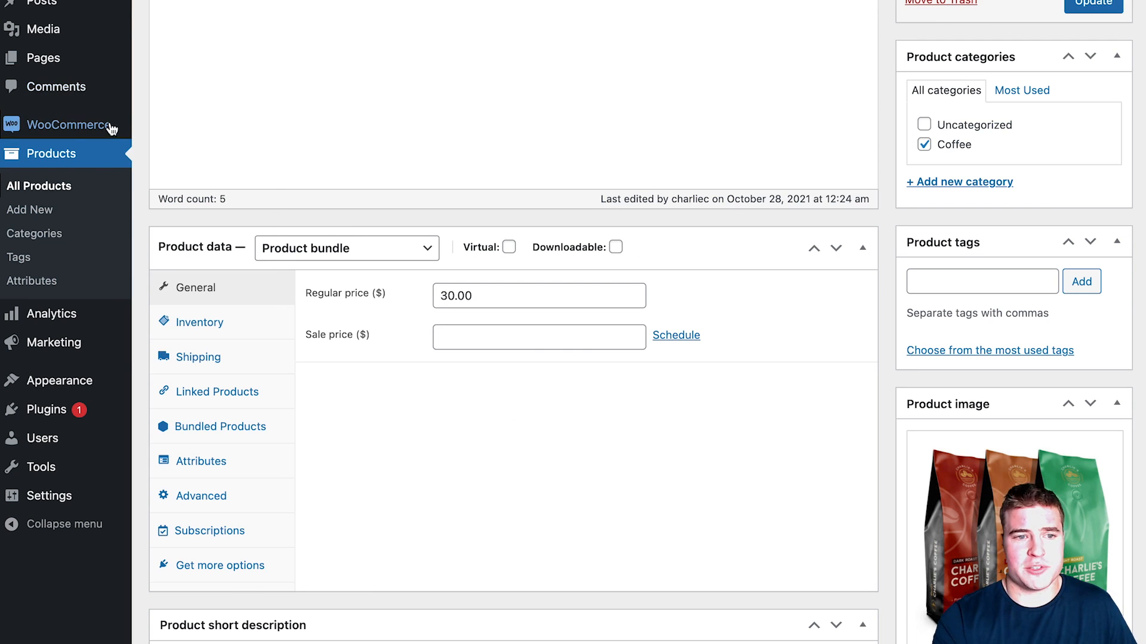
mouse_move(110, 125)
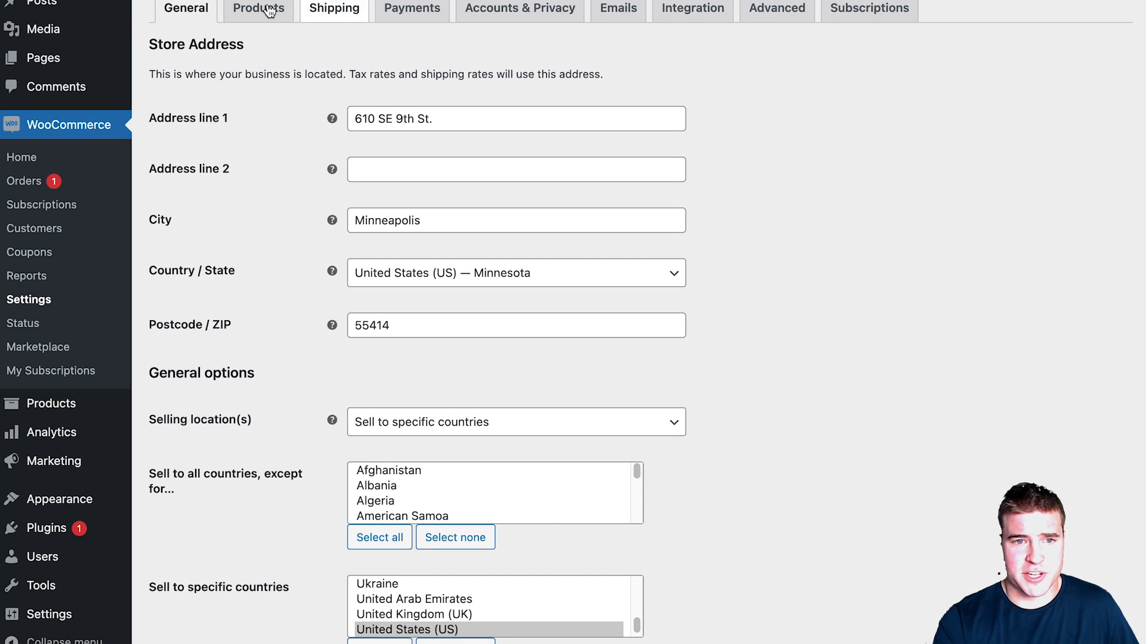
Step: In WooCommerce product settings, enable redirect to cart after adding, disable product reviews, and save
click(267, 11)
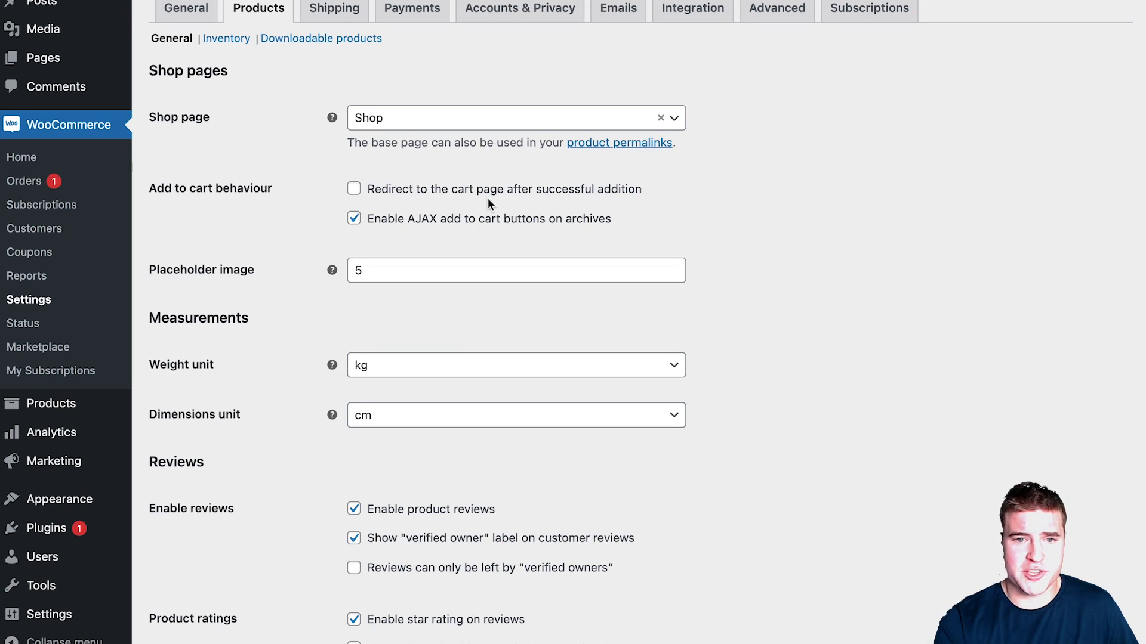
click(488, 198)
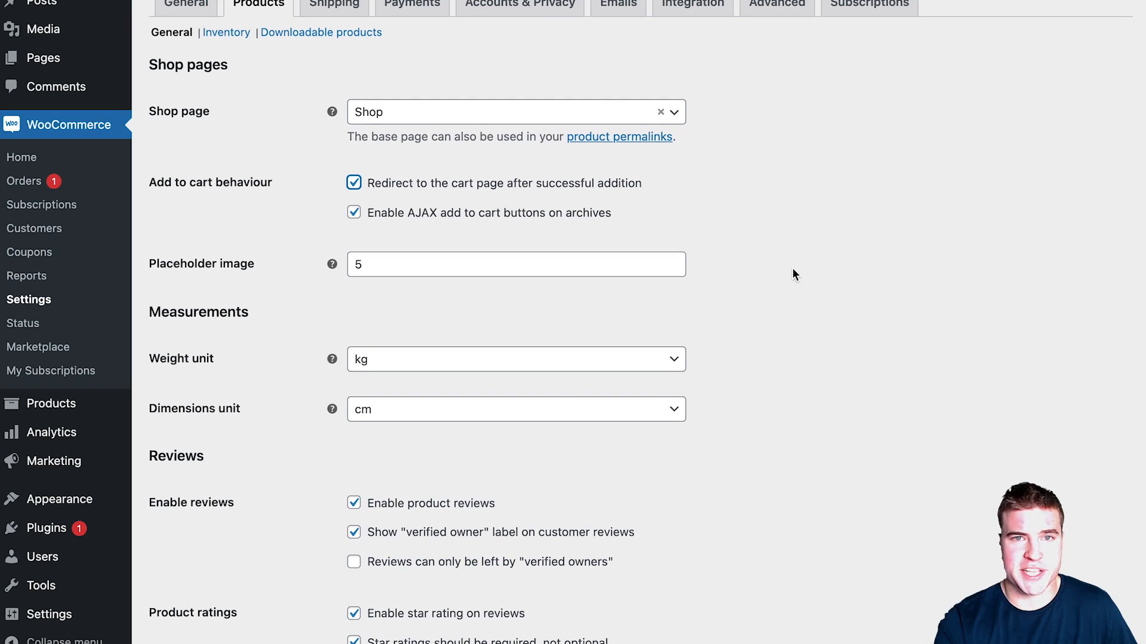
scroll(793, 269, down, 1)
click(434, 483)
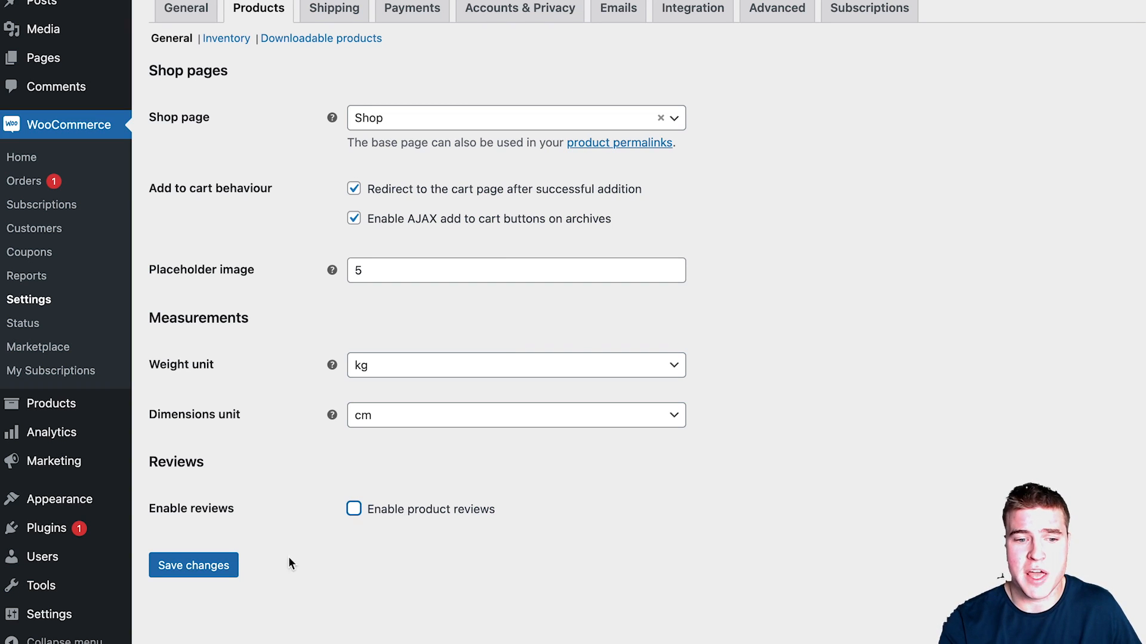
click(206, 566)
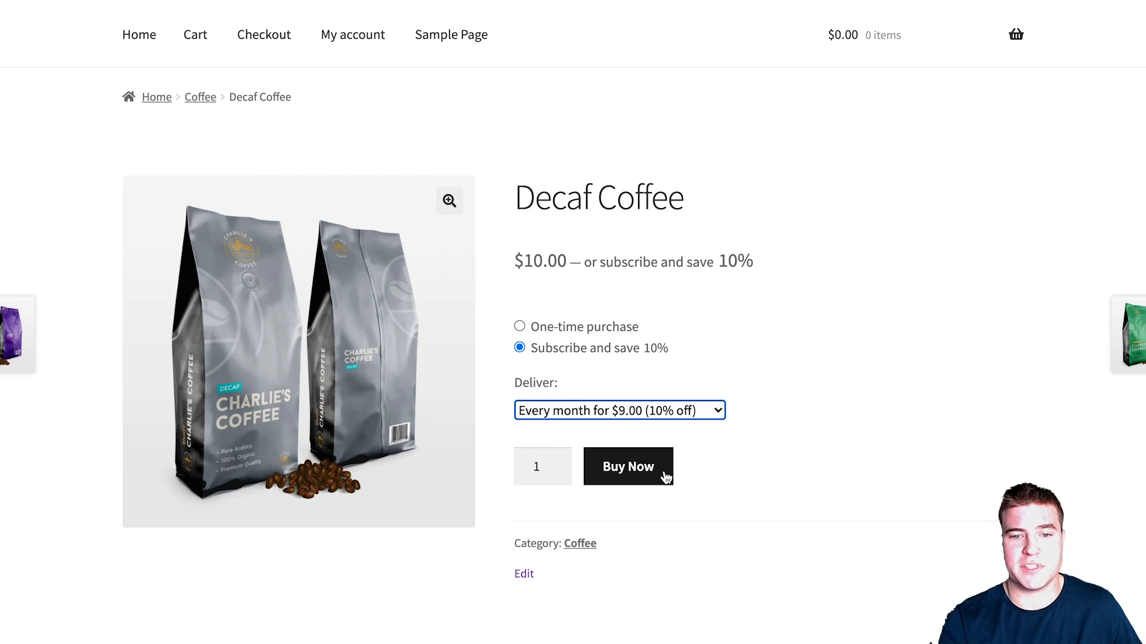
Step: Add Decaf Coffee on the every-3-months delivery plan to the cart and review the recurring total
click(656, 412)
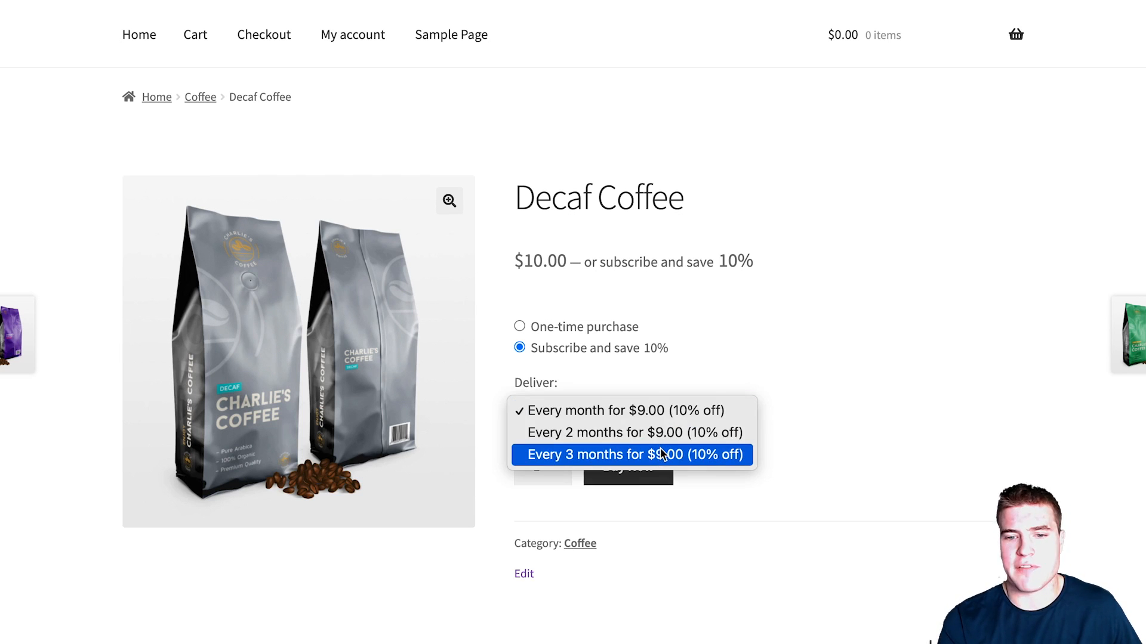
click(650, 455)
click(648, 468)
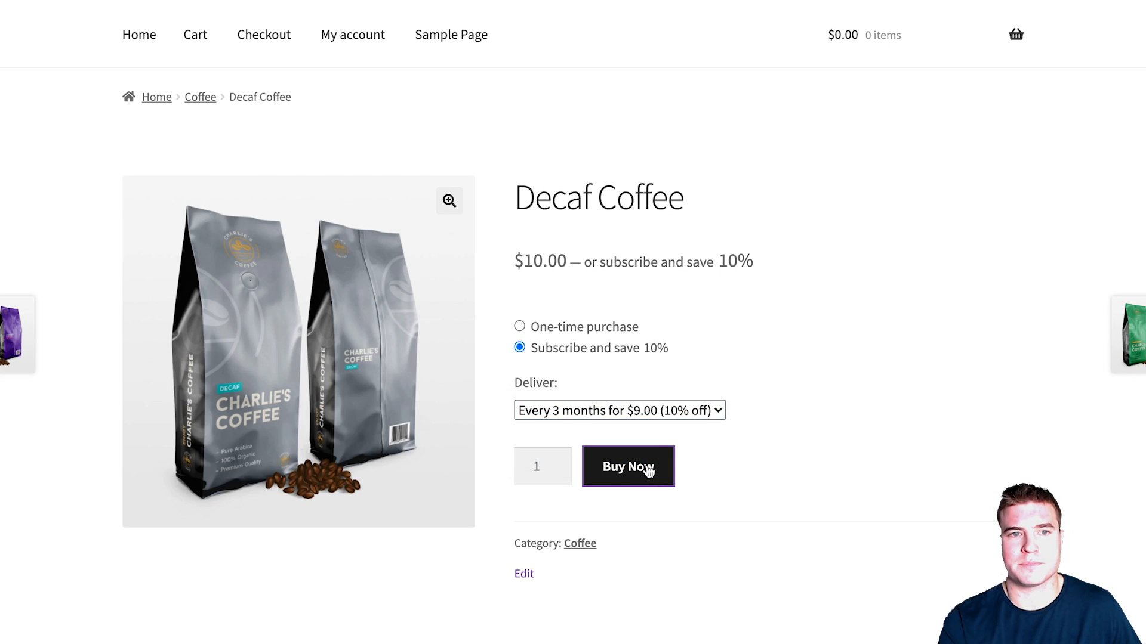
scroll(659, 455, down, 3)
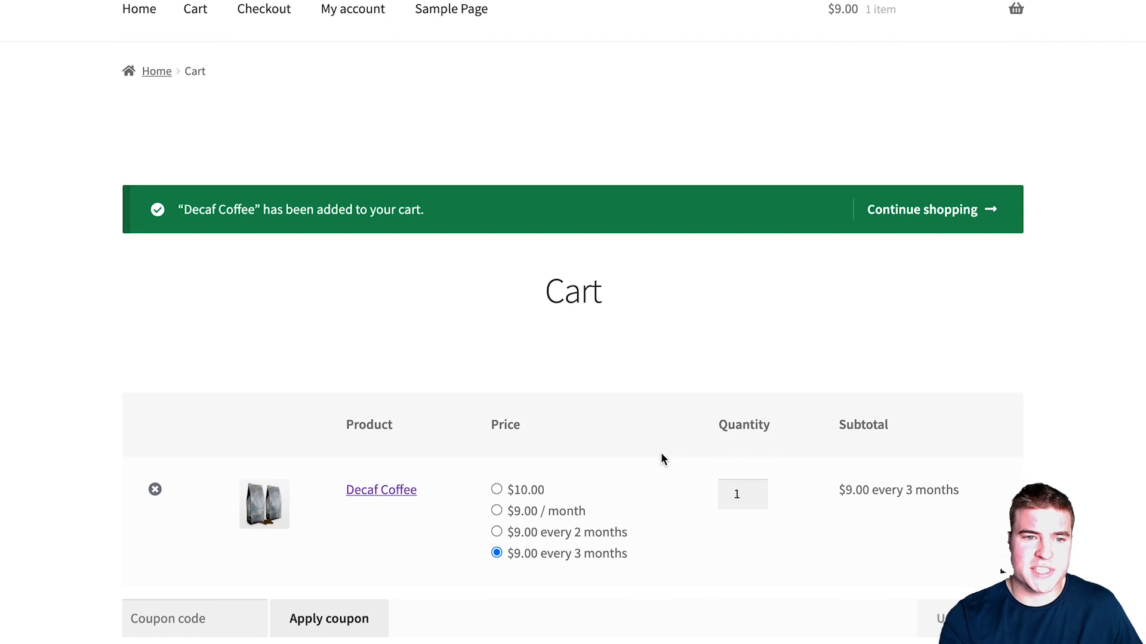
scroll(660, 451, down, 3)
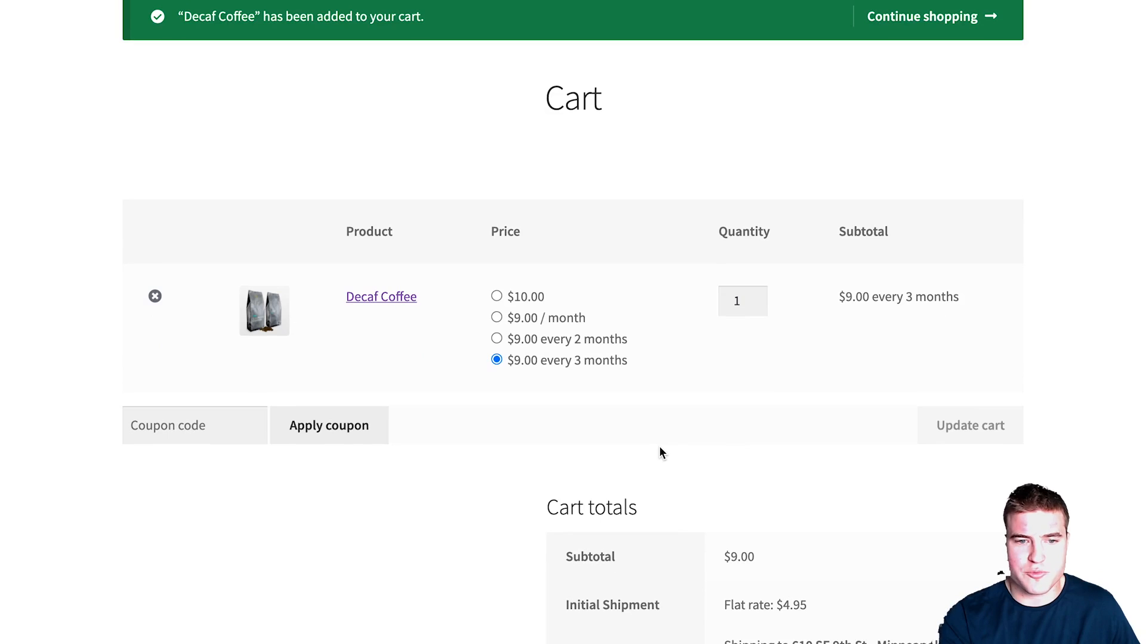
scroll(658, 447, down, 4)
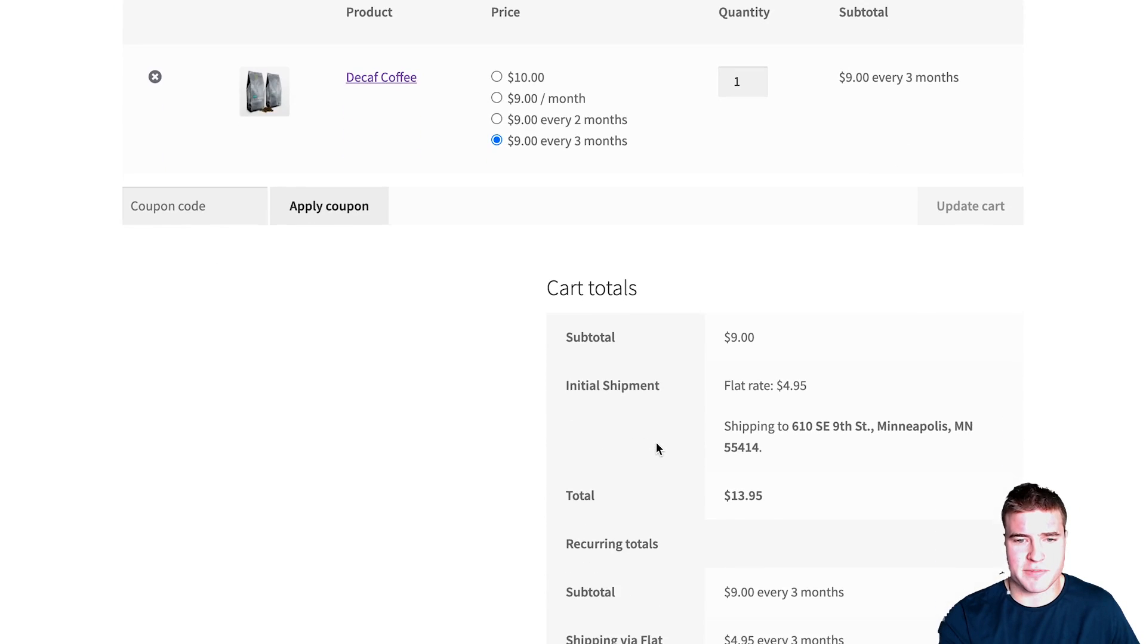
scroll(657, 443, down, 1)
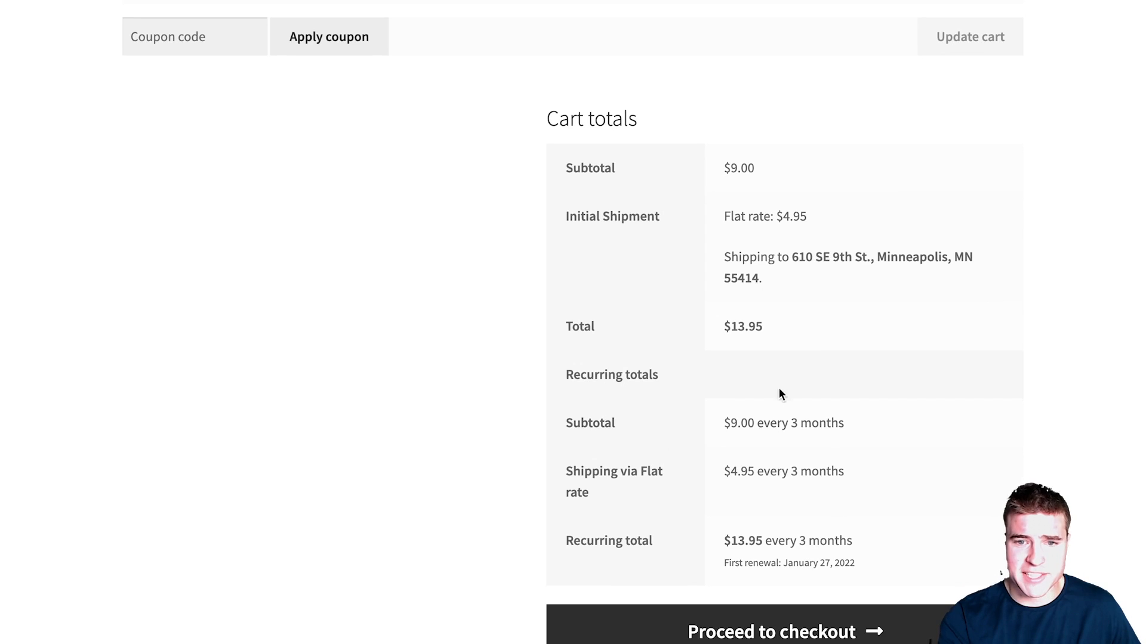
drag(852, 563, 723, 547)
click(724, 544)
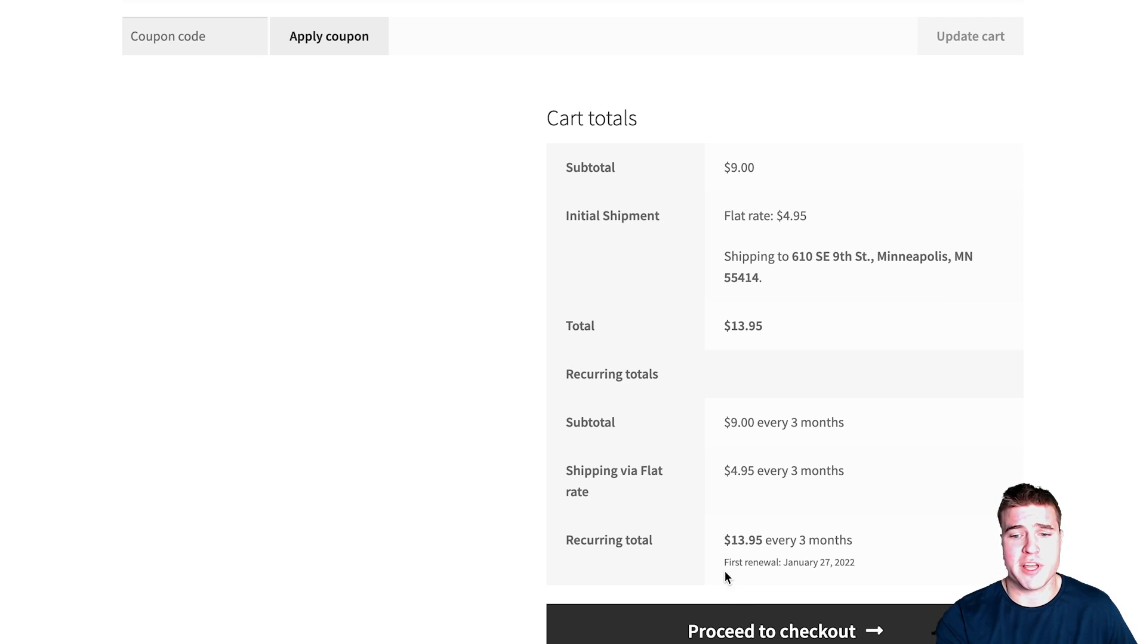
Step: Proceed to checkout and place the $13.95 test order with flat-rate shipping
click(721, 627)
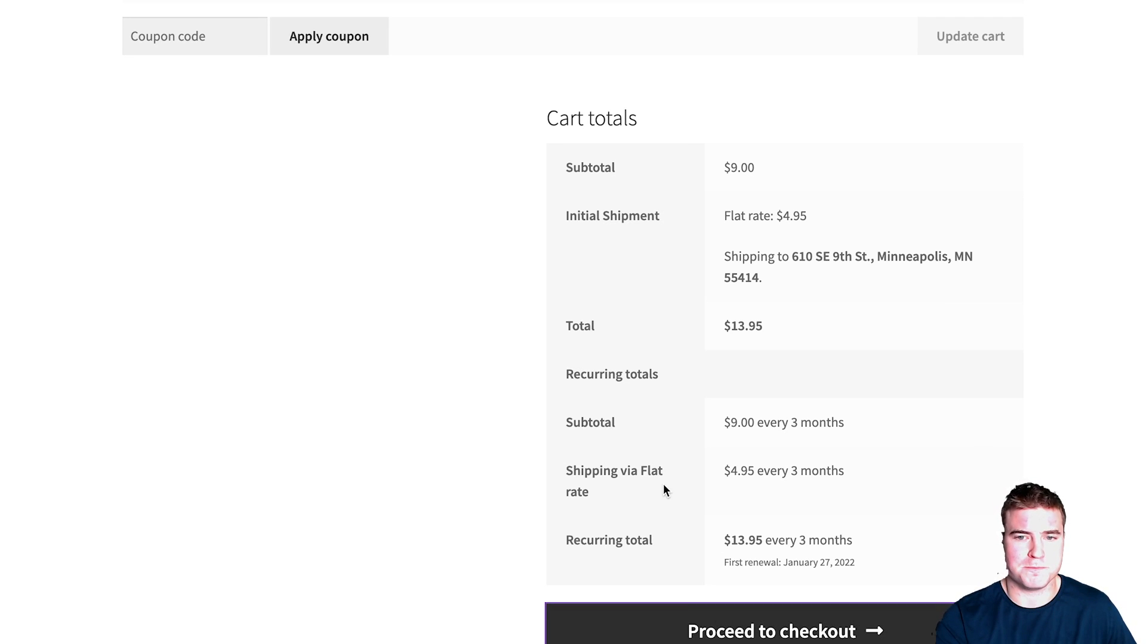
scroll(665, 482, down, 9)
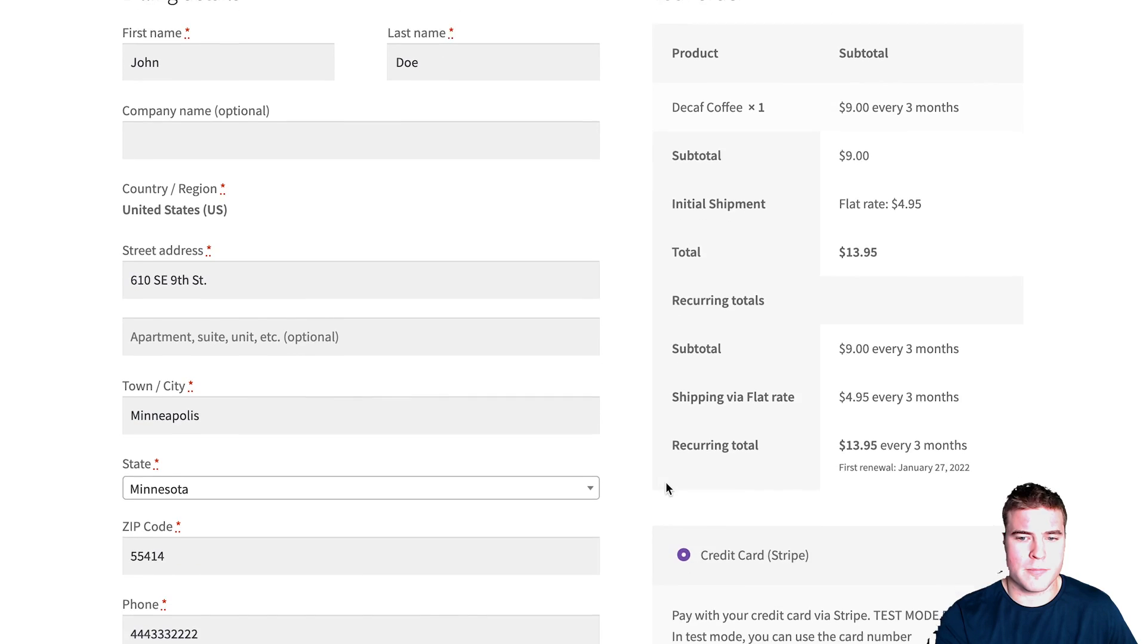
scroll(666, 485, down, 5)
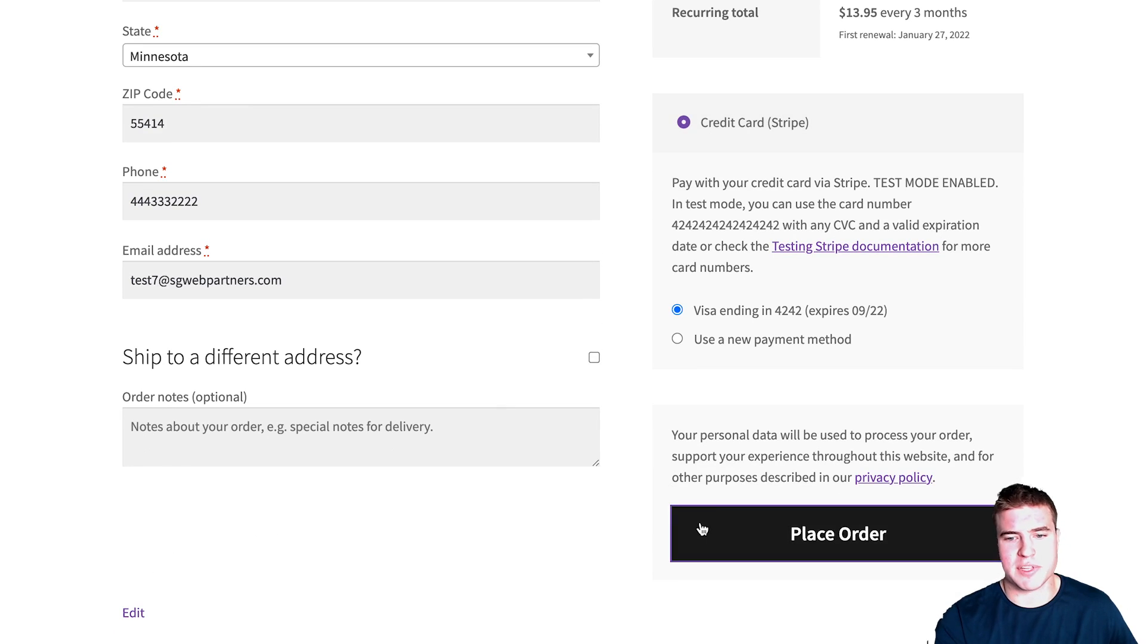
click(696, 529)
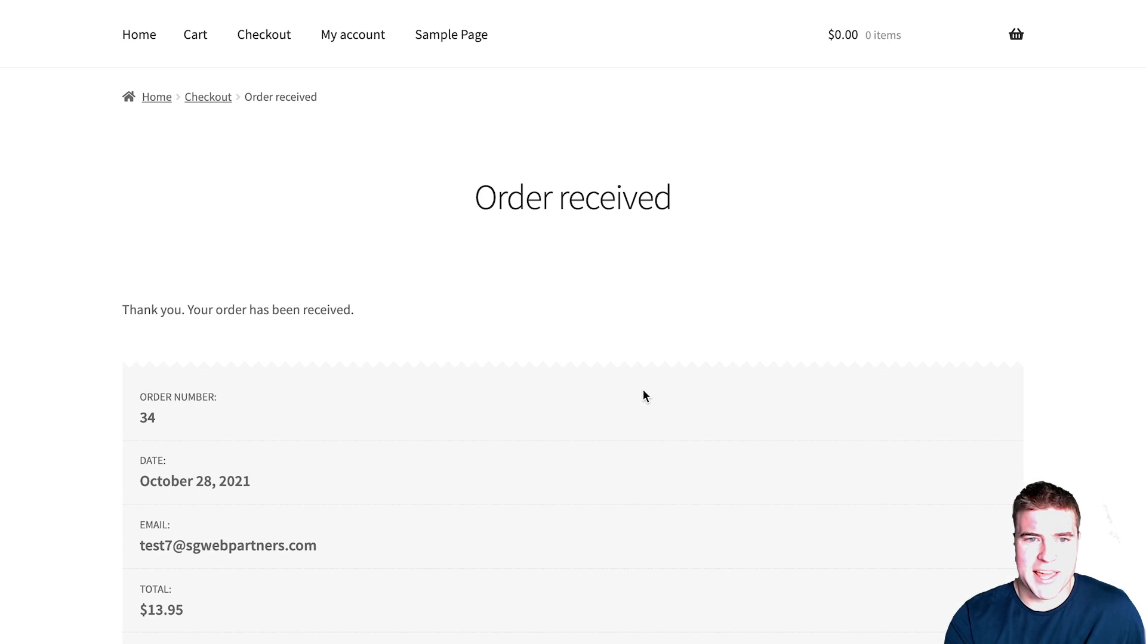
Step: Open subscription #35 from My account > Subscriptions and start editing its box
click(343, 34)
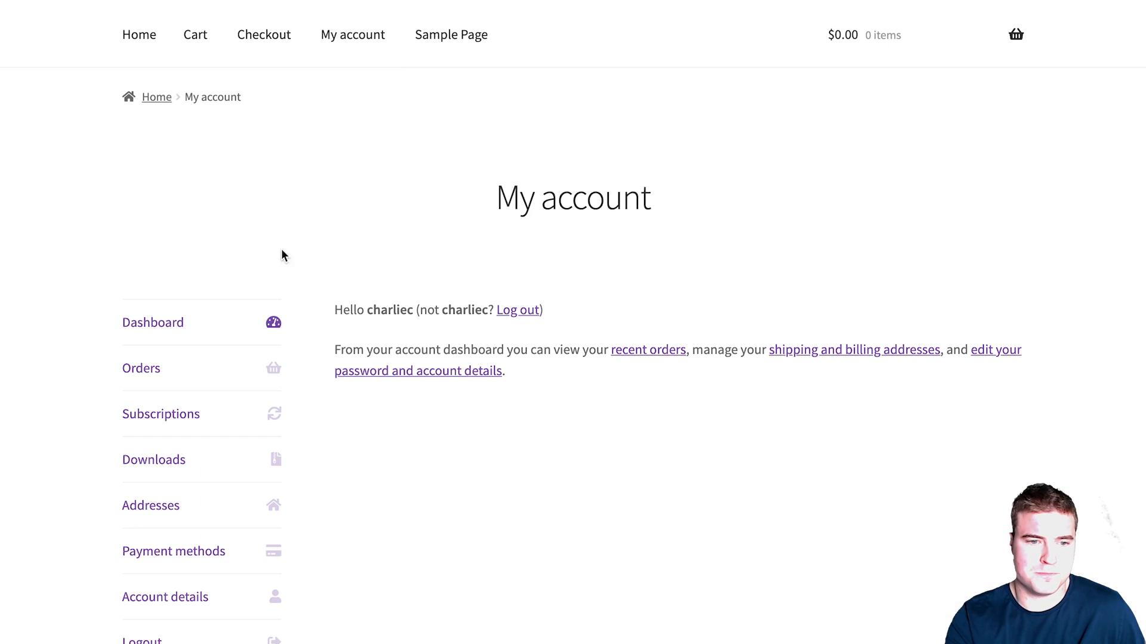
click(214, 411)
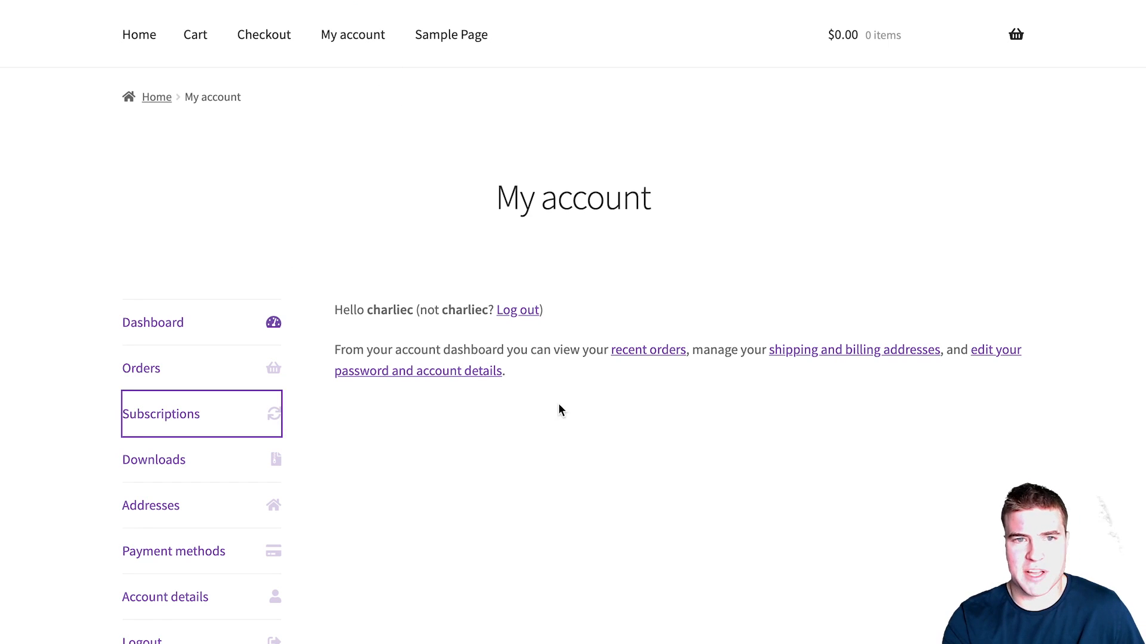
click(968, 385)
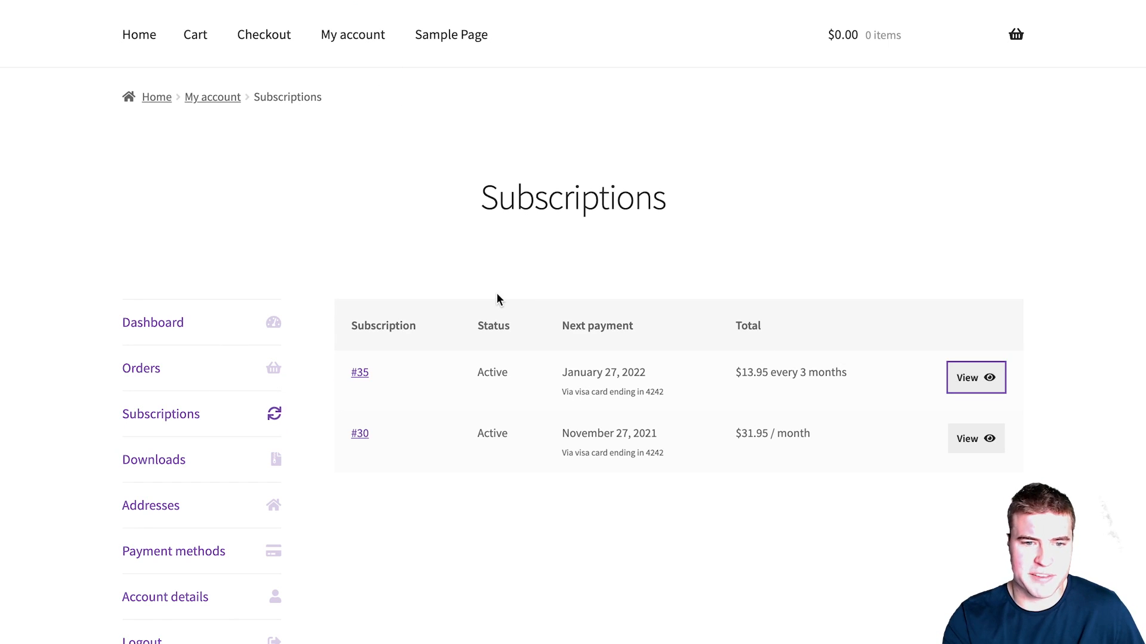
scroll(557, 330, down, 4)
scroll(558, 331, down, 3)
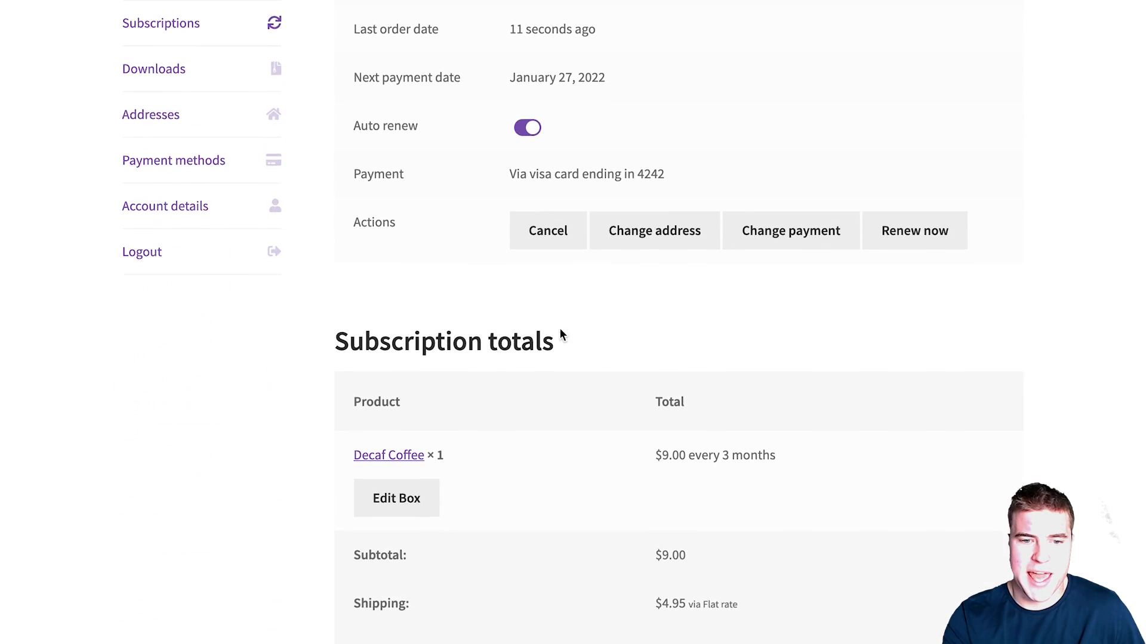
click(408, 488)
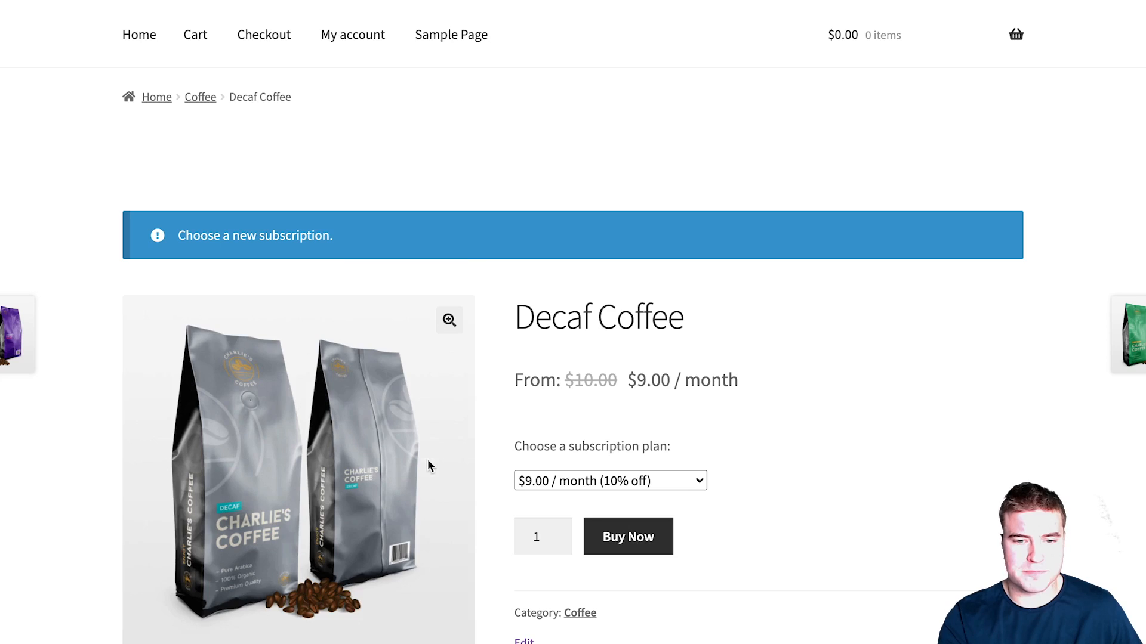
Step: Choose the $9.00 every 2 months Decaf Coffee plan and add it to the cart
scroll(429, 458, down, 1)
click(617, 432)
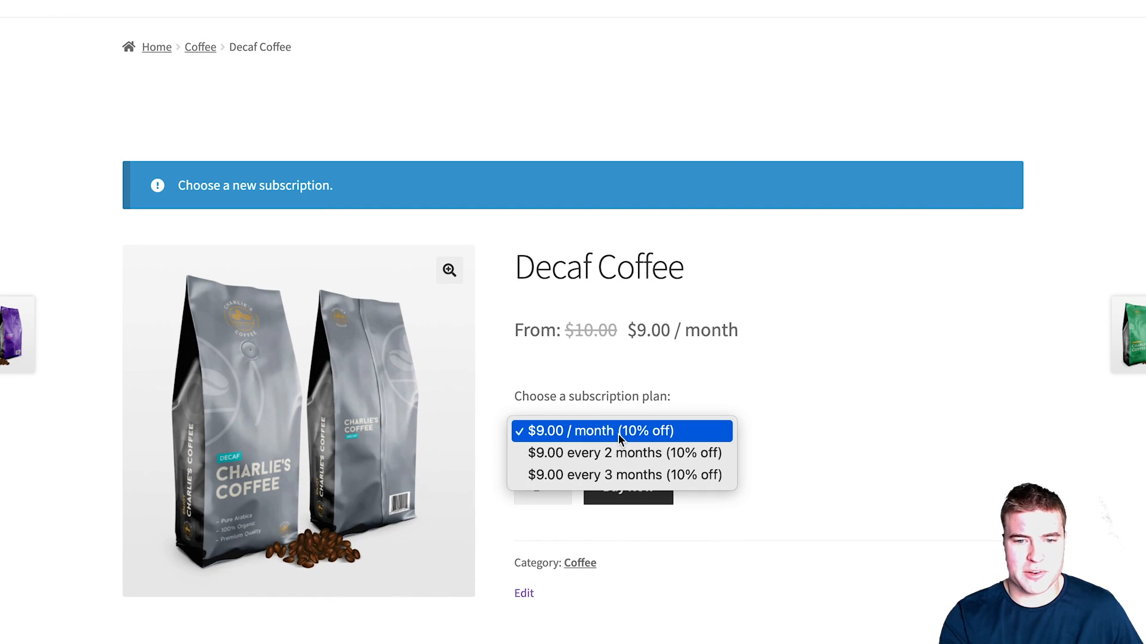
click(627, 431)
click(644, 432)
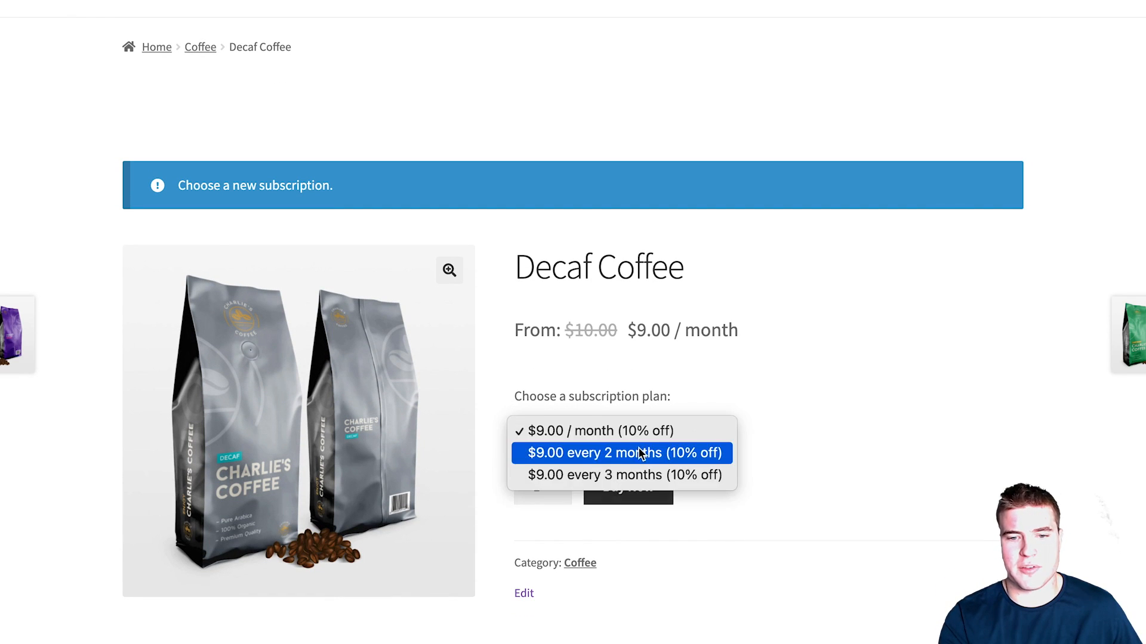
click(640, 454)
click(632, 490)
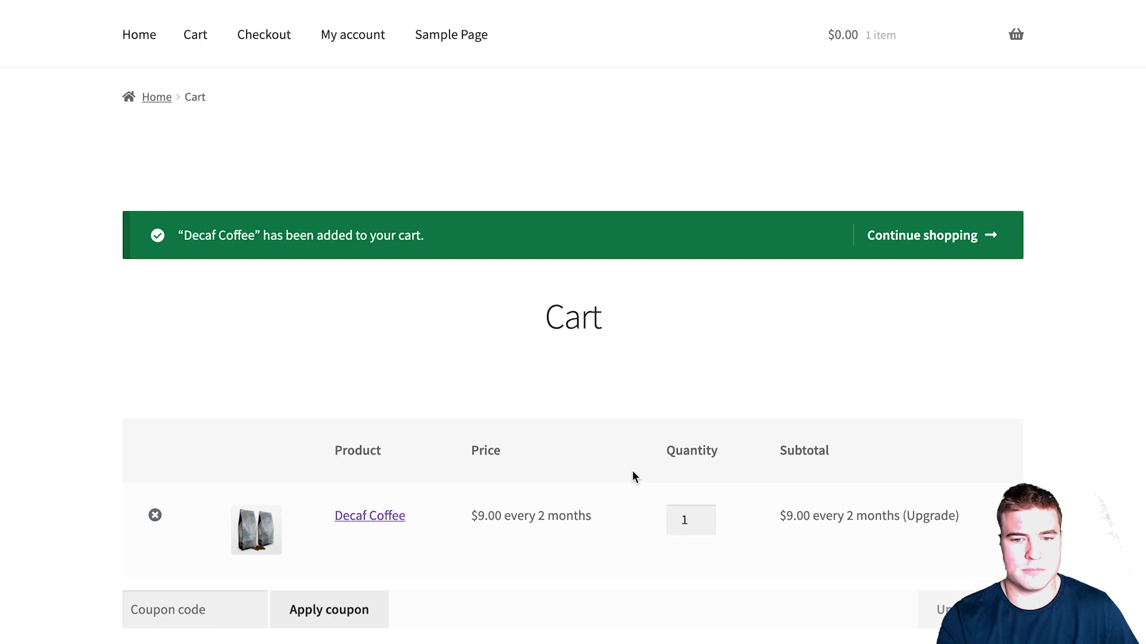
Step: Confirm the subscription switch at checkout
scroll(632, 470, down, 7)
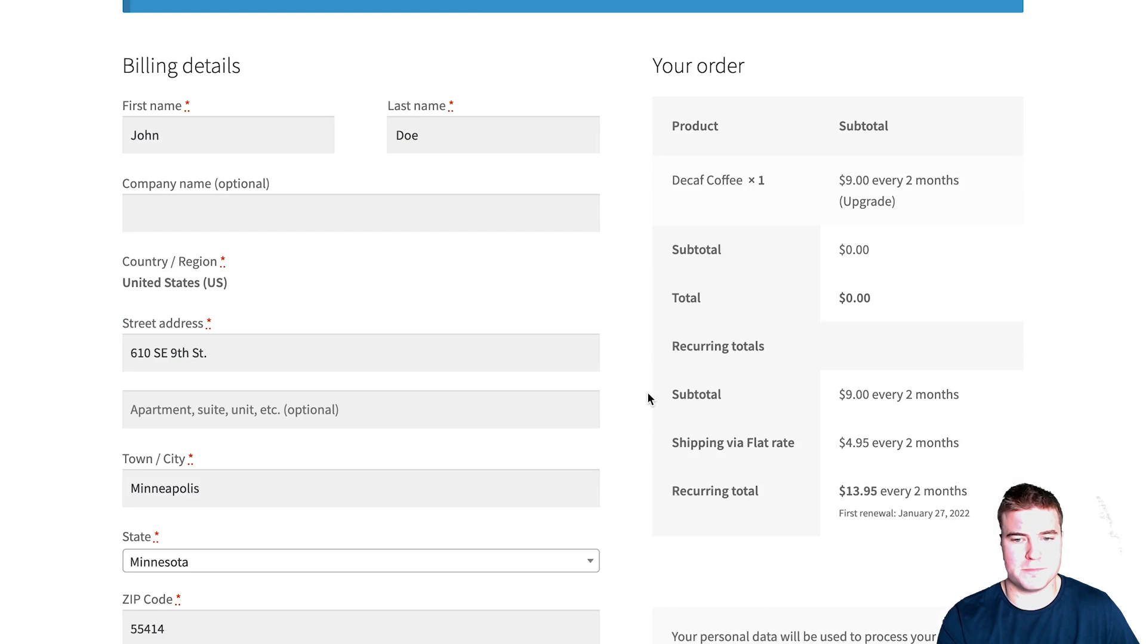
scroll(647, 392, down, 3)
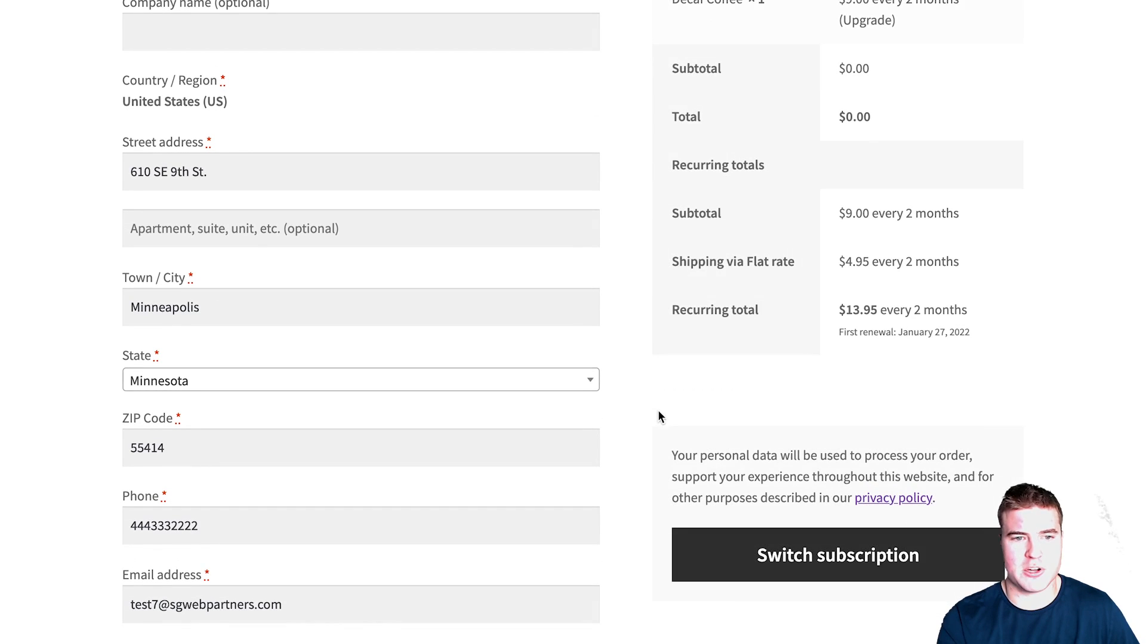
click(729, 545)
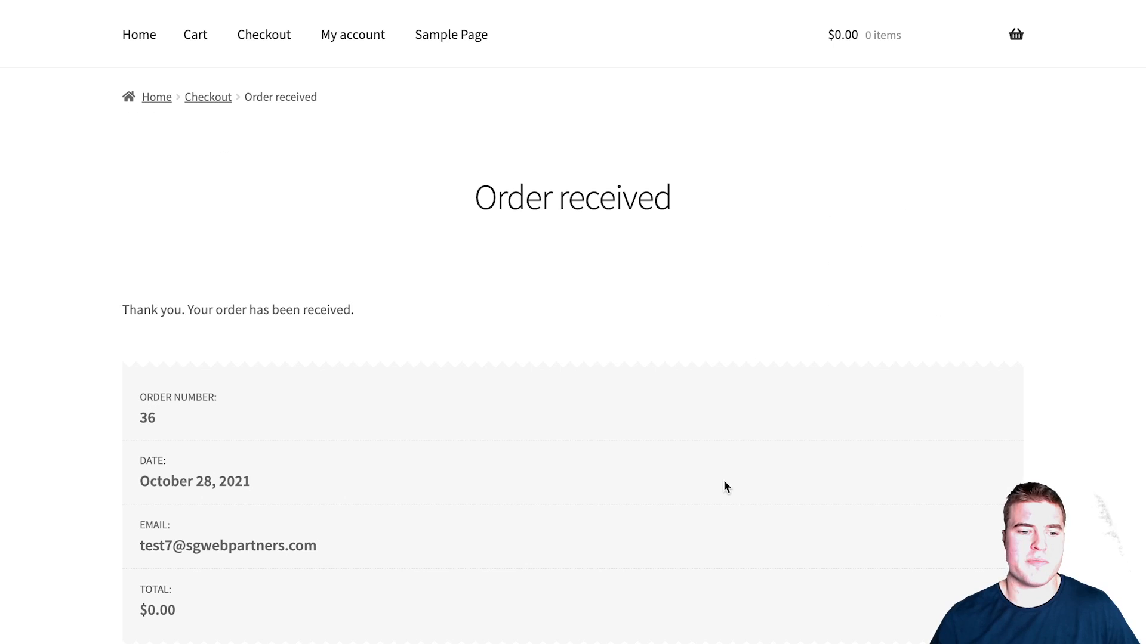
scroll(668, 466, down, 7)
Step: Launch the Customizer from the admin bar and view the Site Identity panel
scroll(668, 472, down, 3)
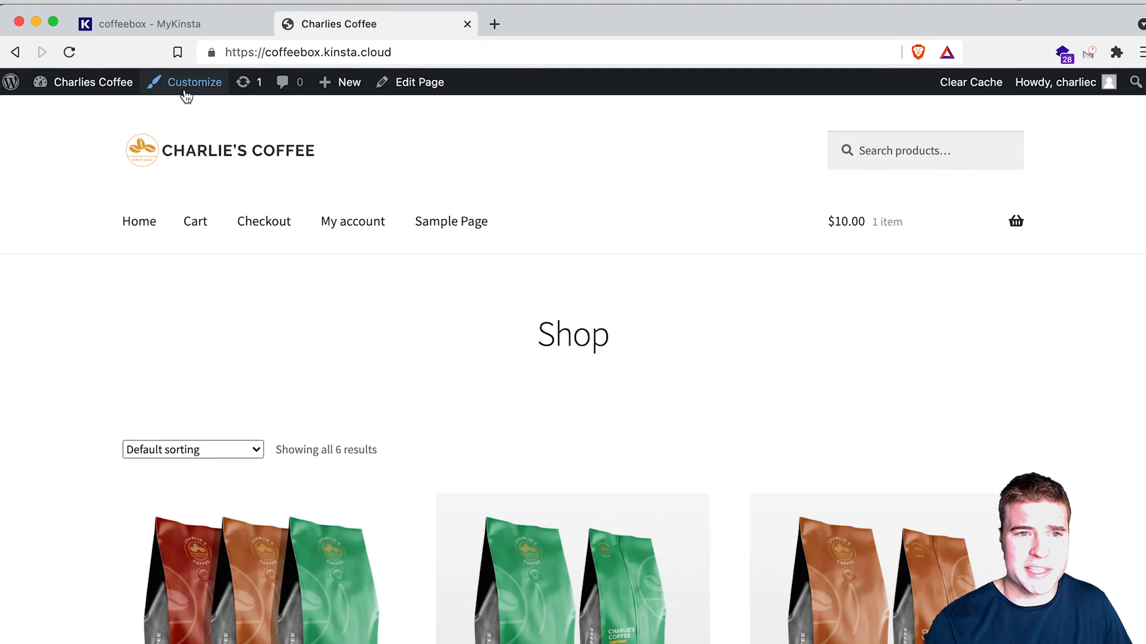
click(186, 95)
click(174, 175)
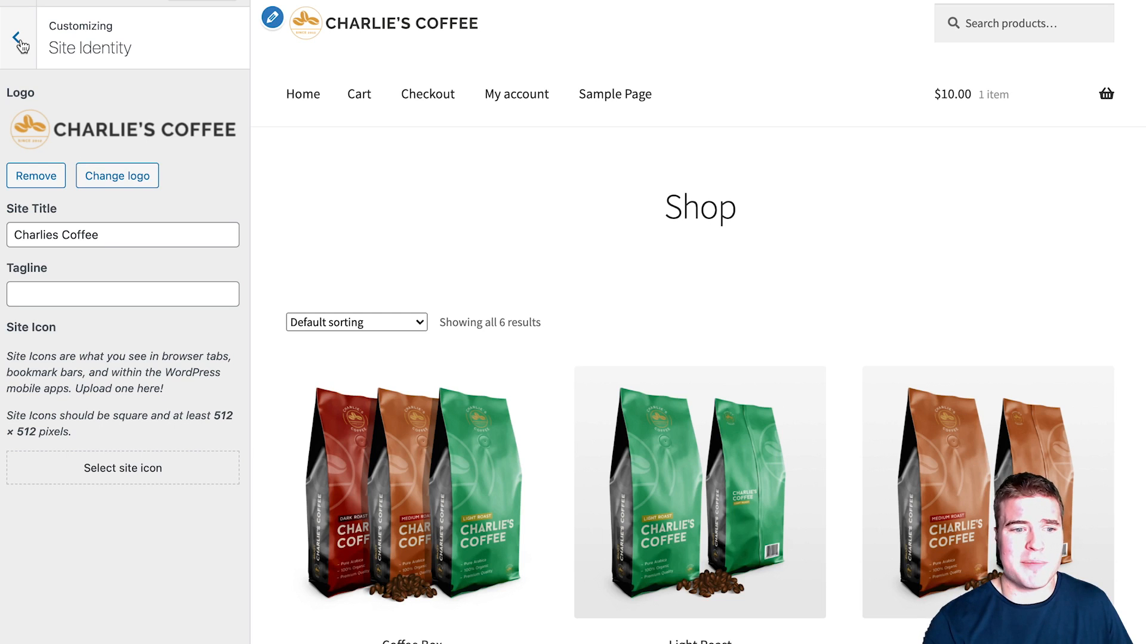
click(19, 41)
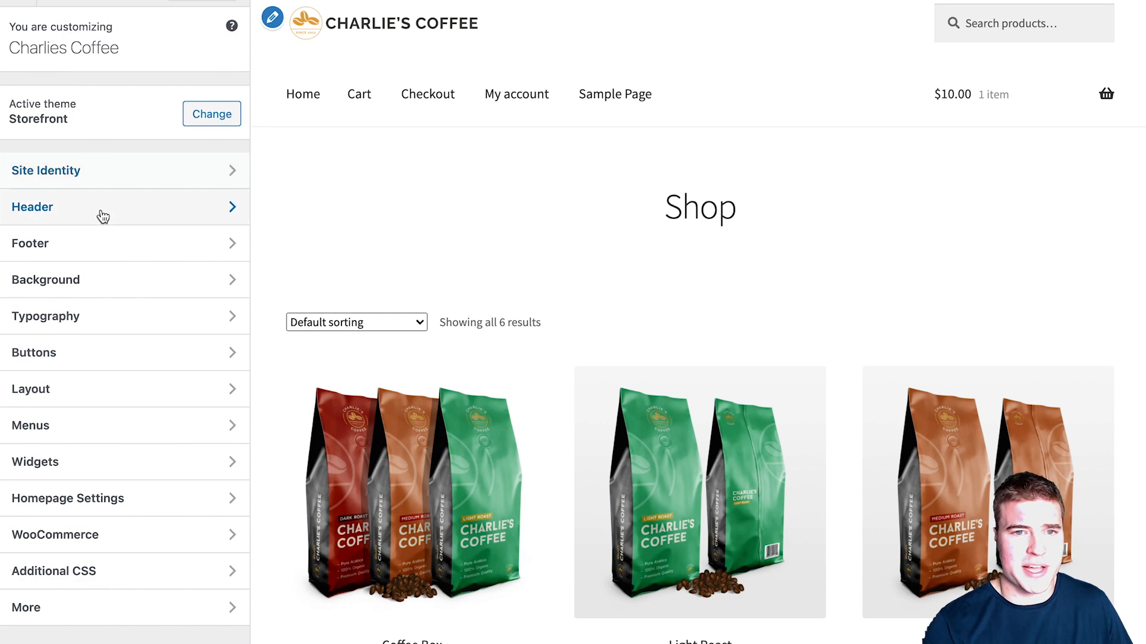
Step: Set the Header link colour to teal #2e9a9c, replacing #333333
click(103, 209)
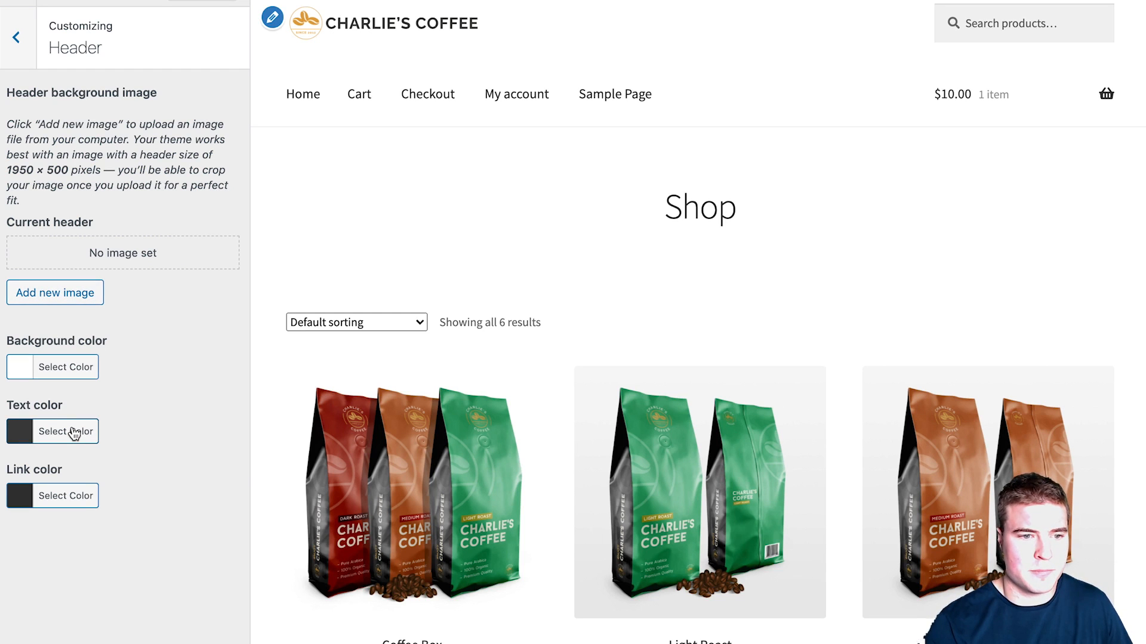
click(64, 498)
triple_click(124, 495)
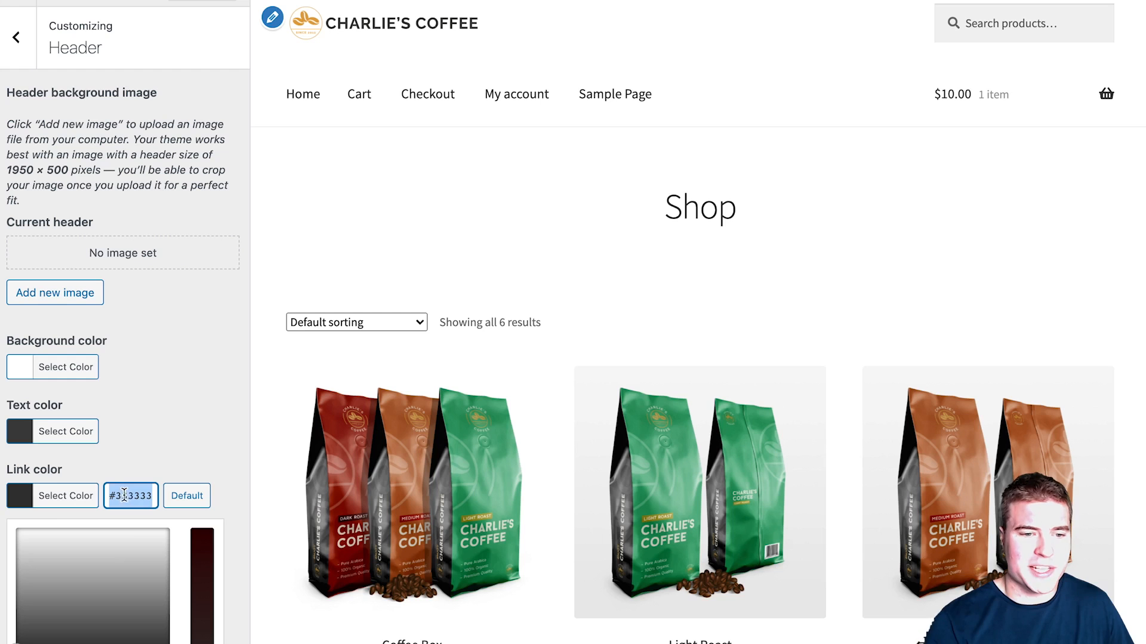
key(super+Tab)
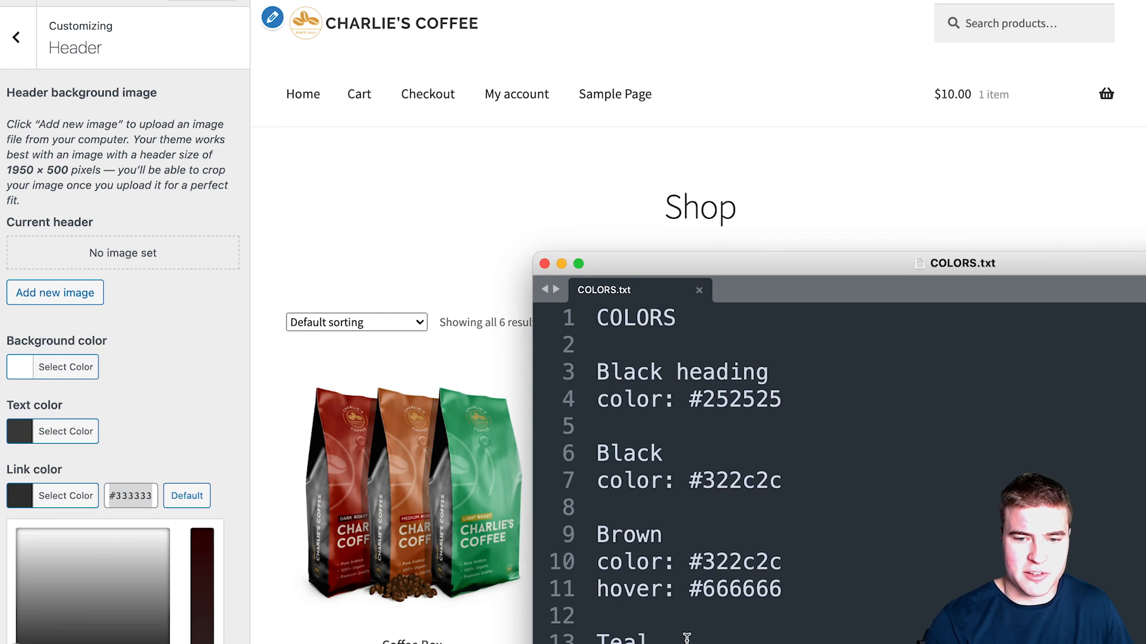
click(125, 495)
triple_click(125, 495)
text(#2e9a9c)
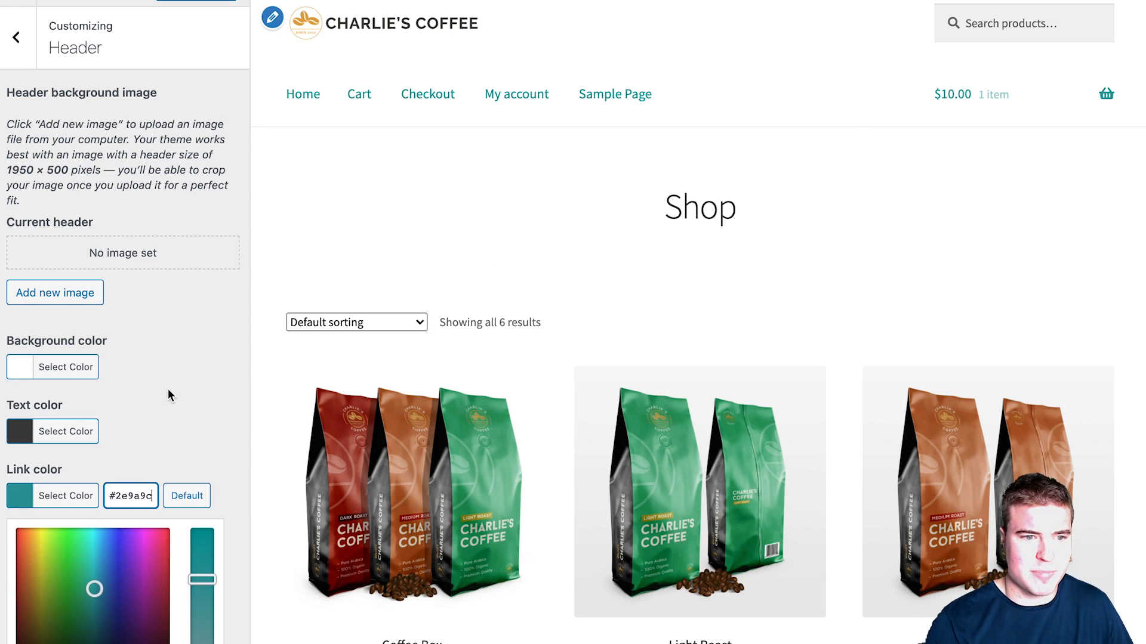
click(154, 373)
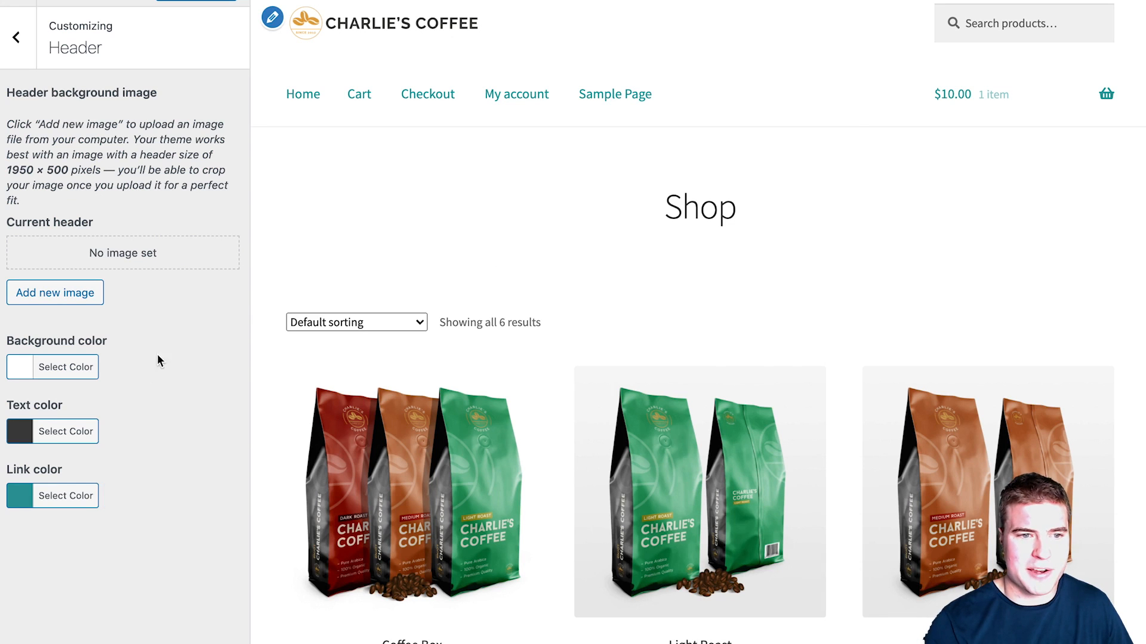
click(15, 42)
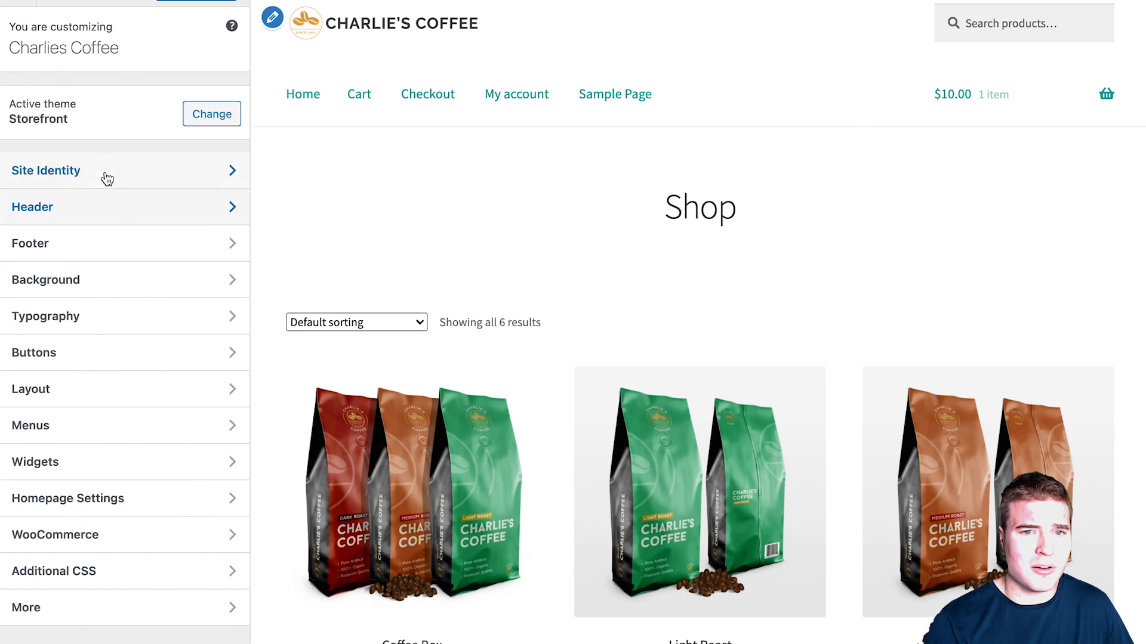
Step: Set the Footer heading colour to #252525
click(123, 258)
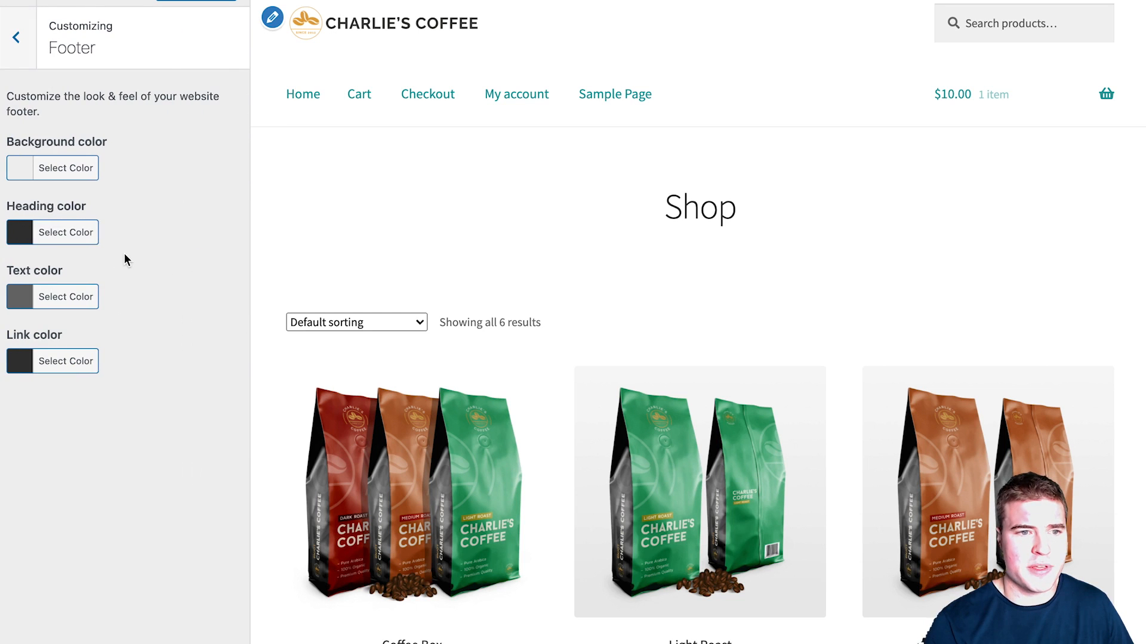
key(super+Tab)
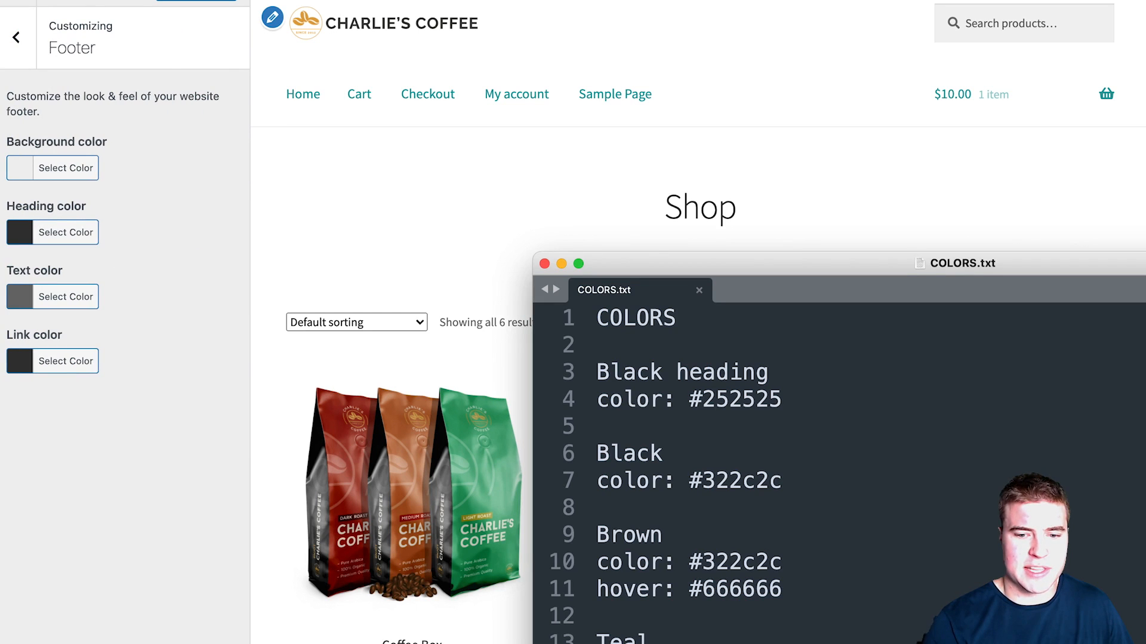
click(63, 377)
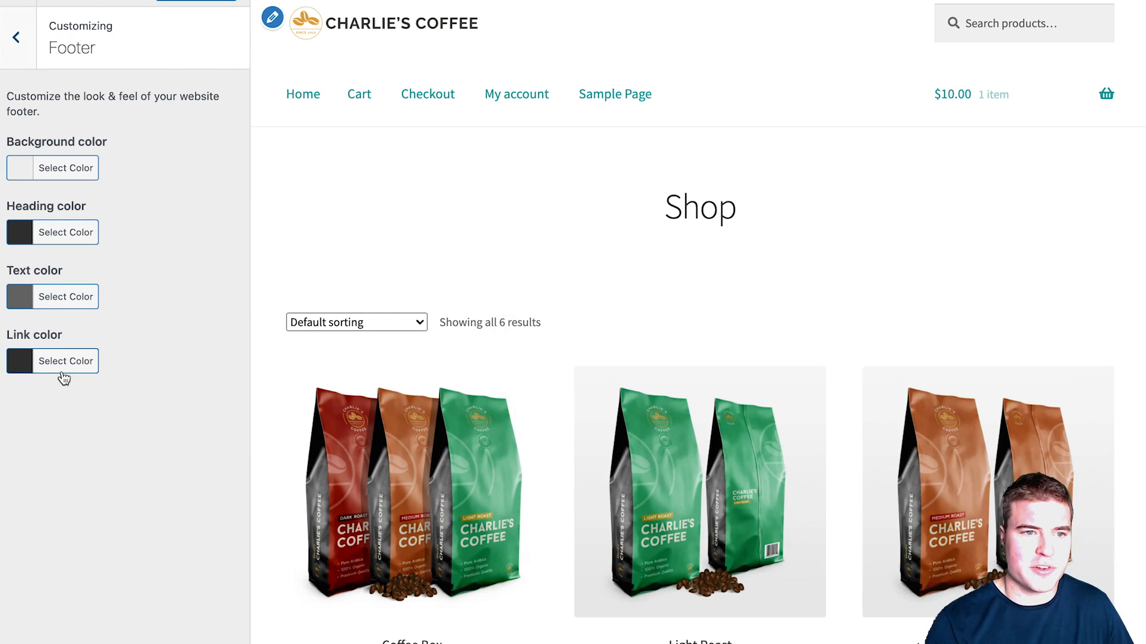
click(82, 176)
click(150, 168)
click(169, 138)
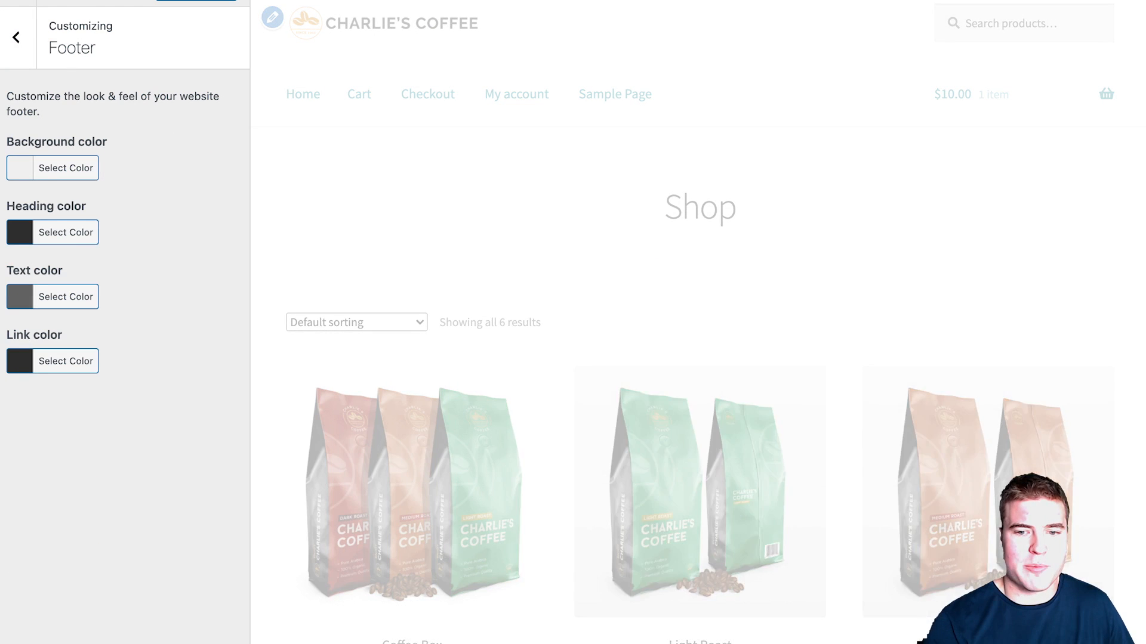
key(super+Tab)
drag(800, 399, 689, 400)
key(super+c)
click(168, 250)
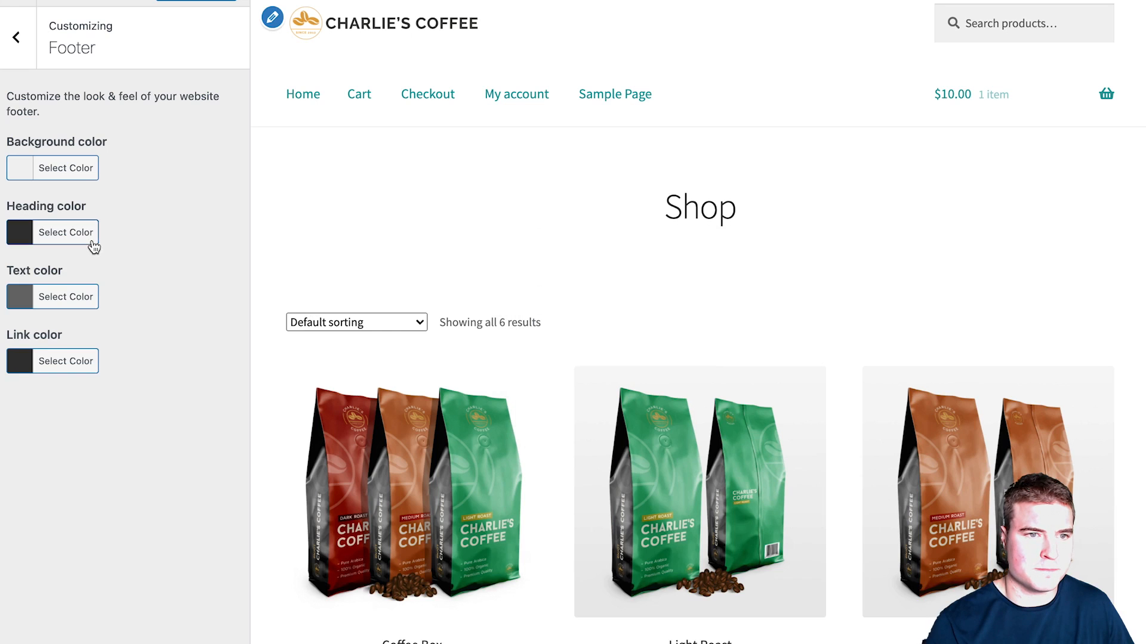
click(89, 238)
click(148, 229)
key(super+a)
key(super+v)
click(156, 203)
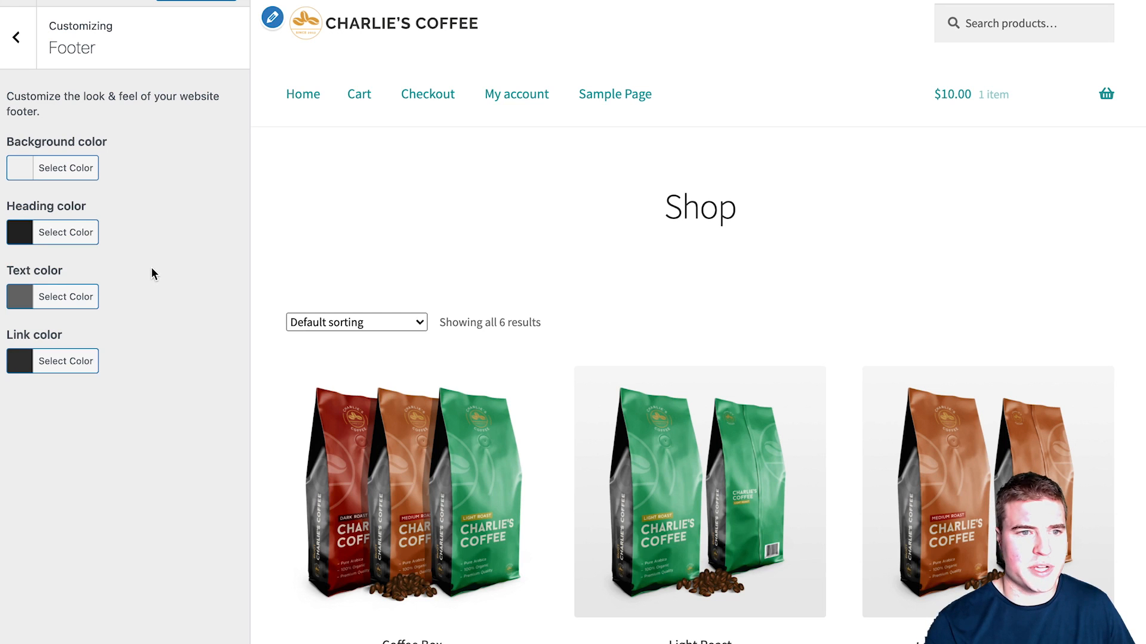
click(13, 45)
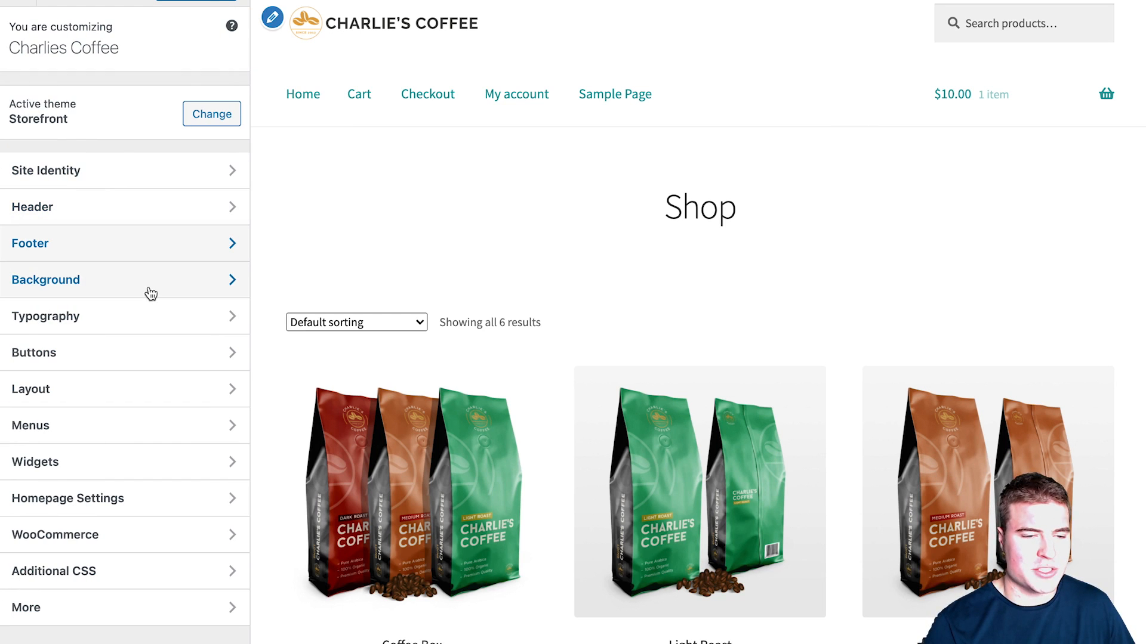
Step: Change the typography link/accent colour from #7f54b3 to teal #2e9a9c
click(151, 315)
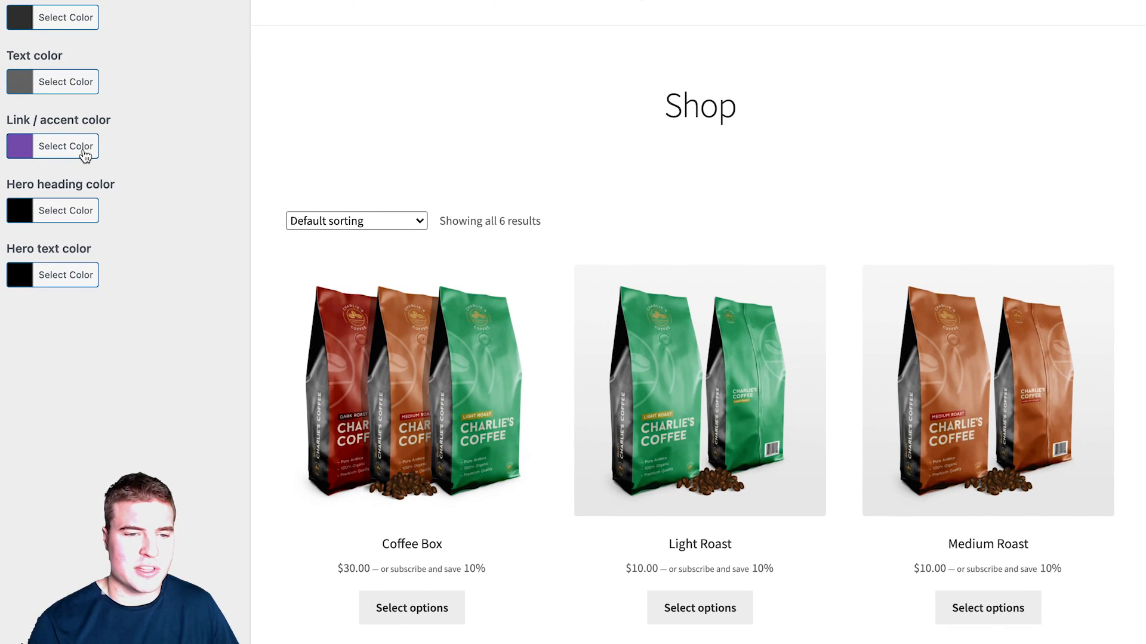
click(85, 201)
key(super+Tab)
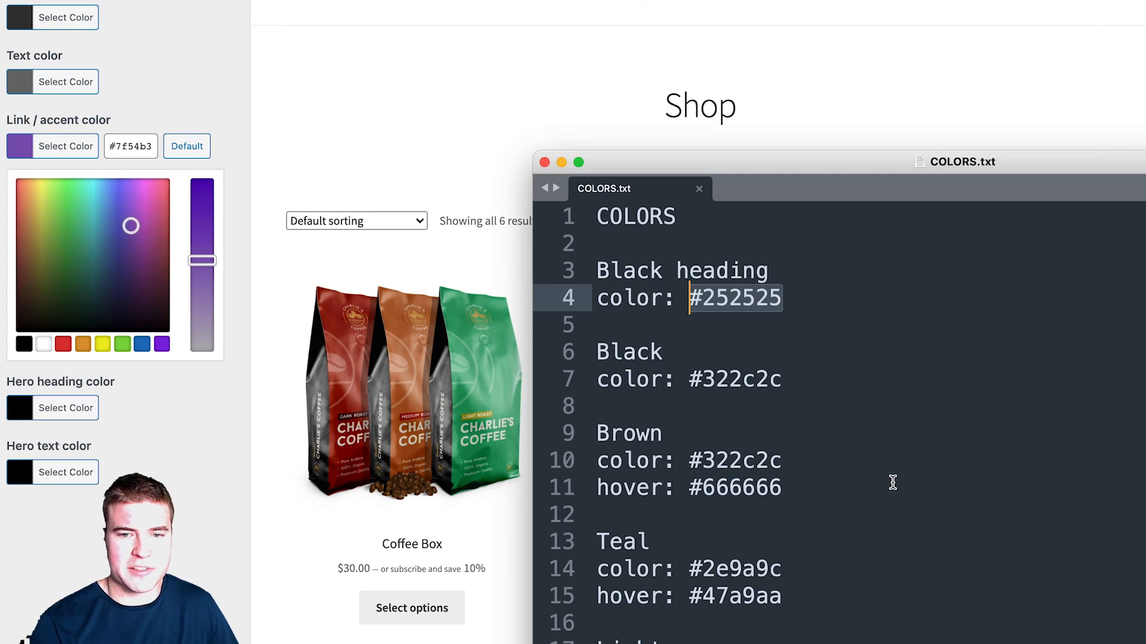
drag(780, 568, 690, 568)
key(super+c)
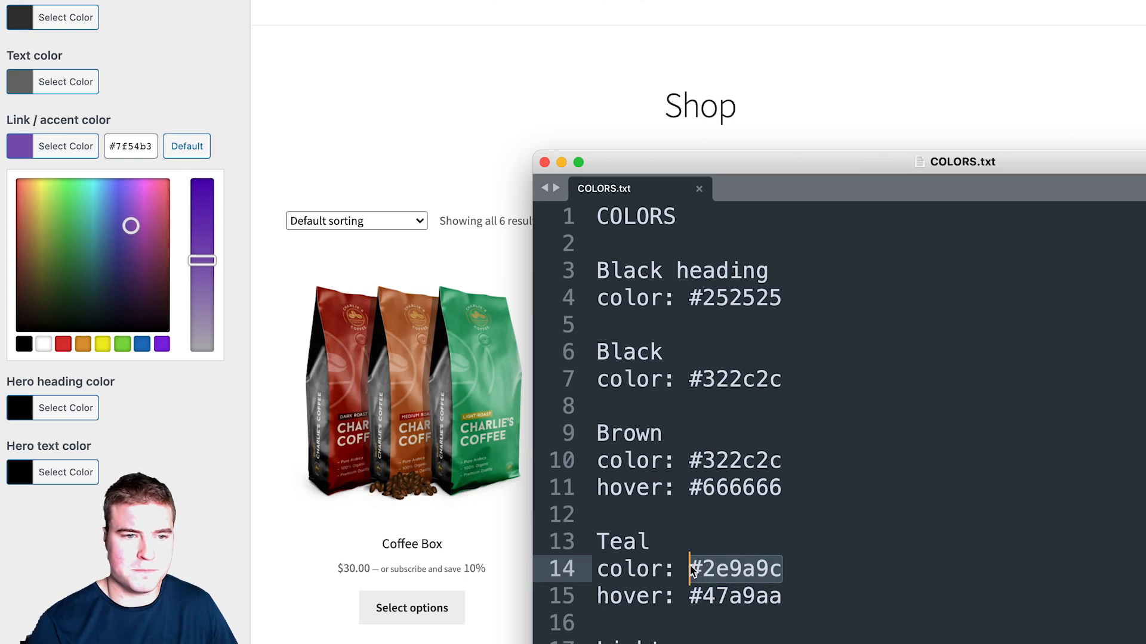
key(super+Tab)
triple_click(127, 146)
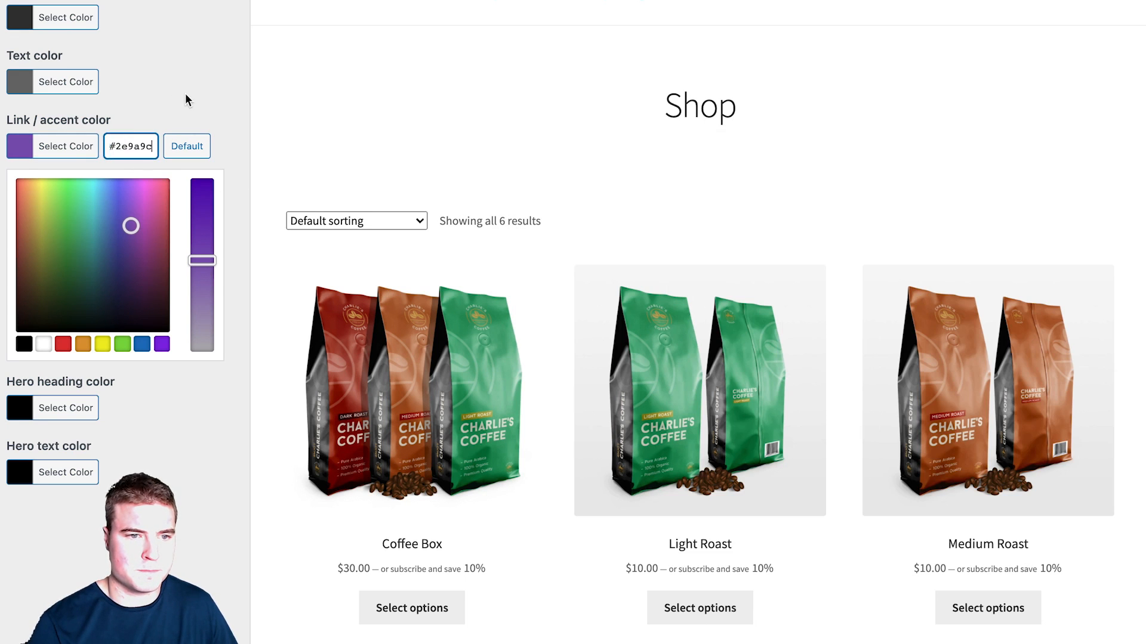
key(super+v)
click(190, 92)
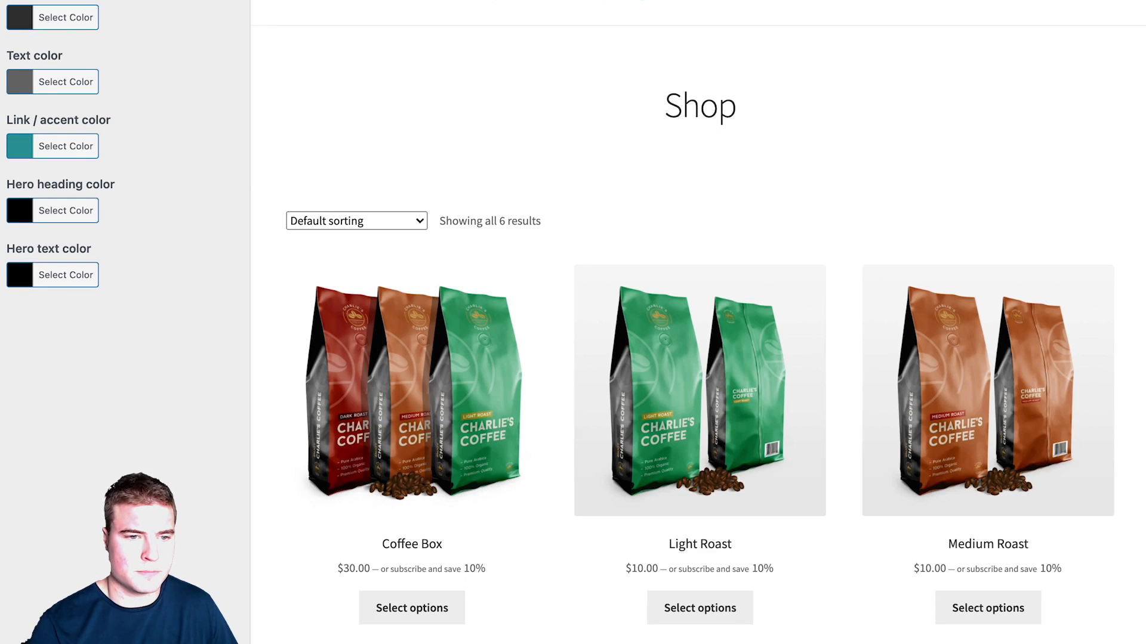
key(Escape)
Step: Give buttons a teal #2e9a9c background and white text
click(124, 253)
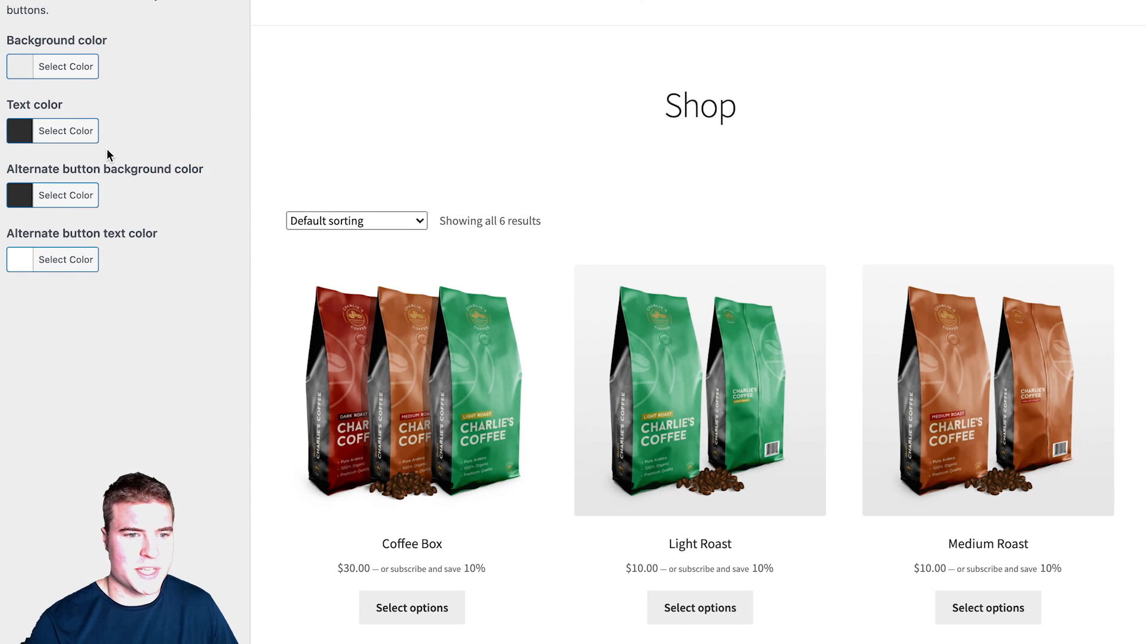
click(77, 67)
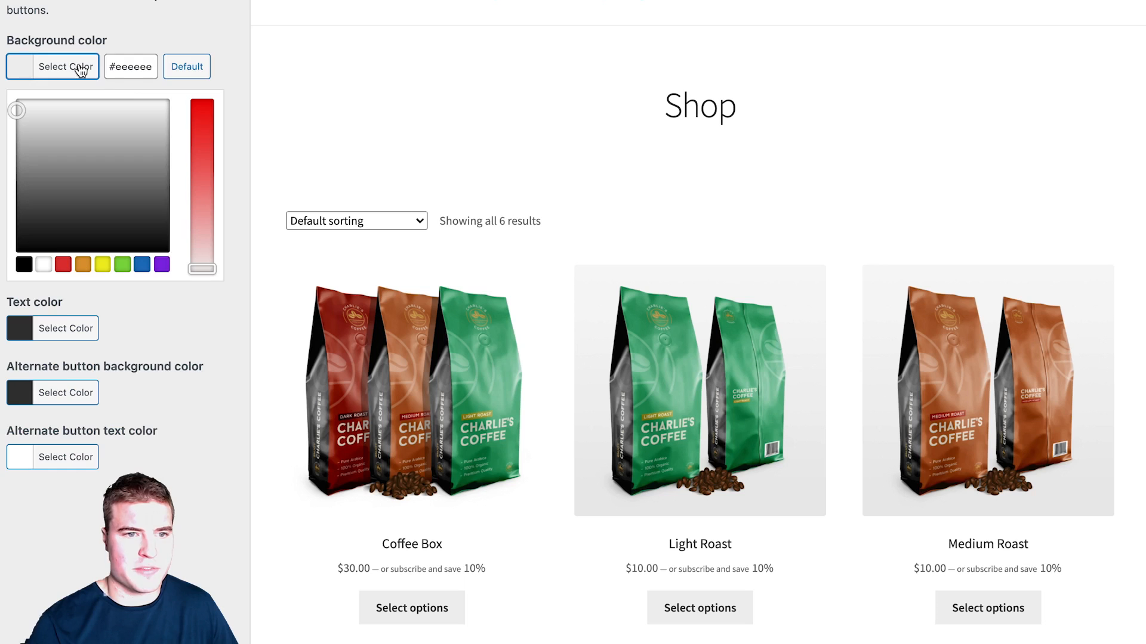
double_click(149, 64)
key(super+v)
click(189, 26)
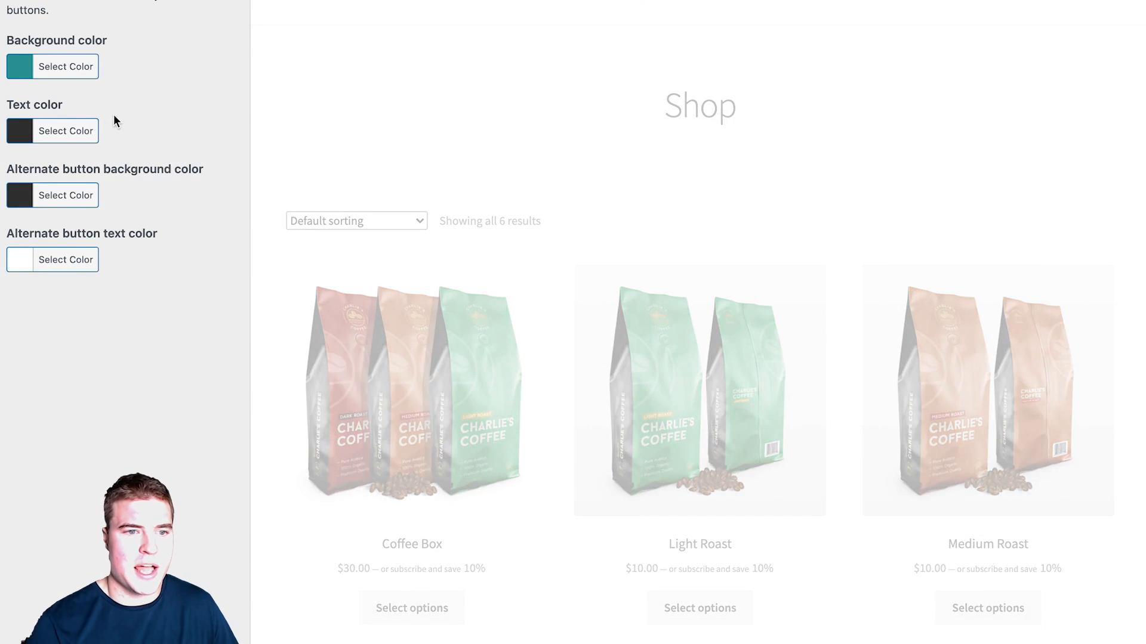
click(92, 132)
click(45, 332)
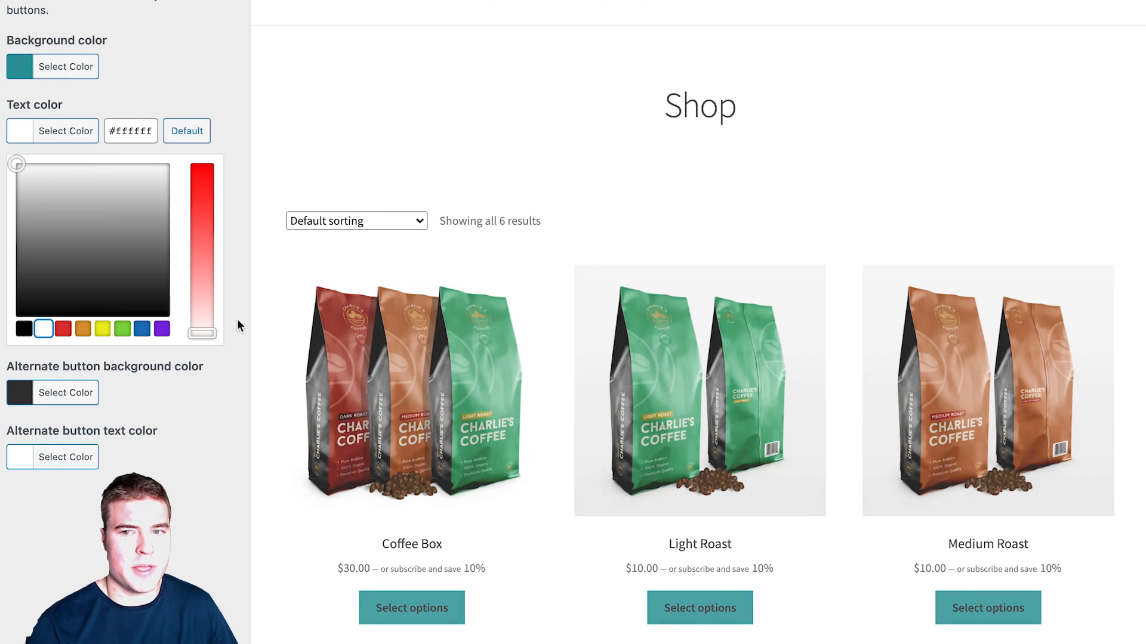
Step: Set the alternate button background colour to dark brown #322c2c
key(super+Tab)
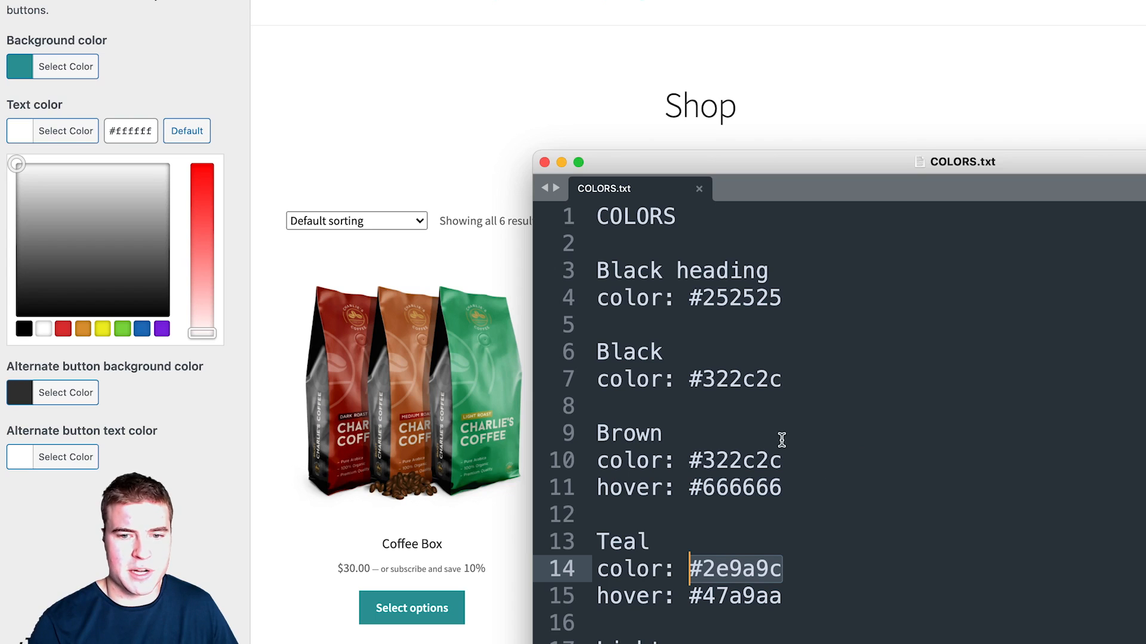
drag(782, 465, 690, 460)
key(ctrl+c)
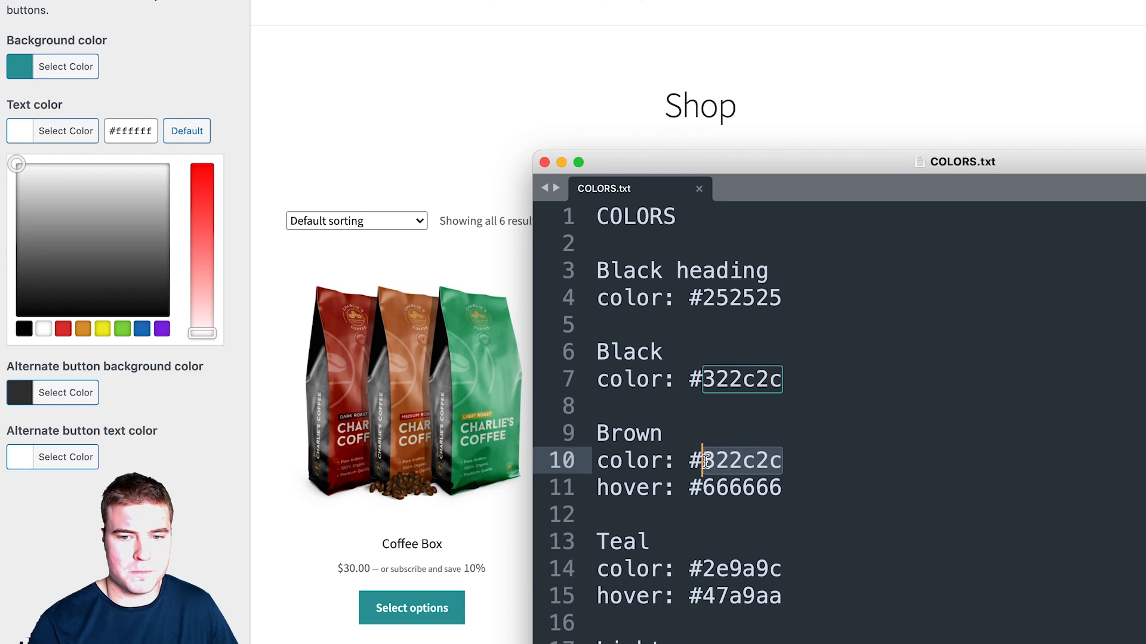
key(super+Tab)
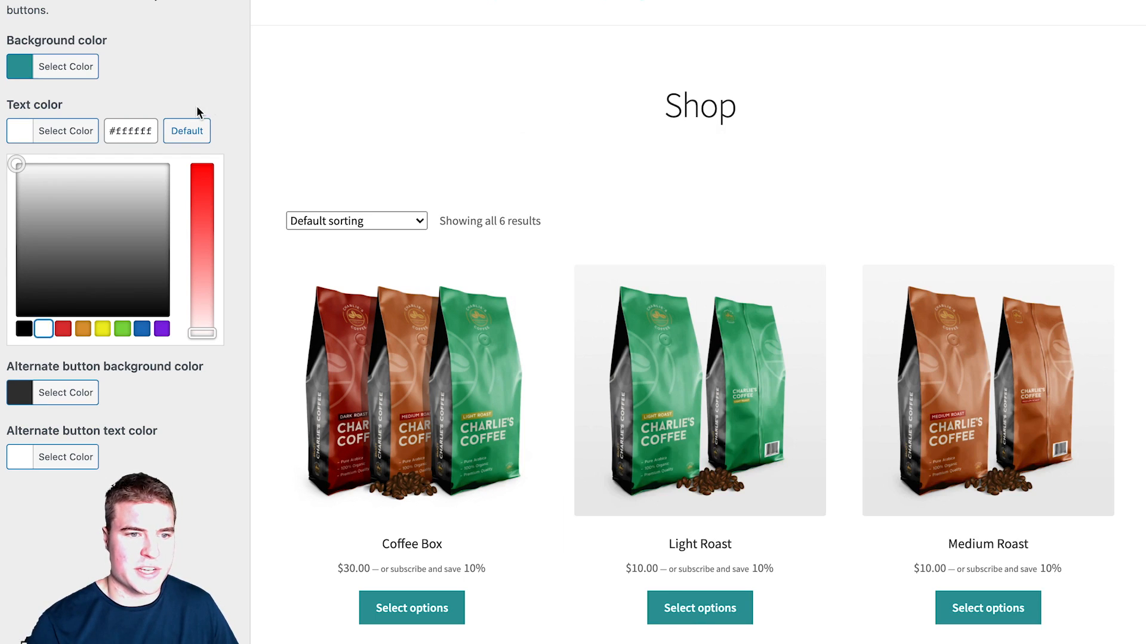
click(222, 112)
click(66, 196)
click(128, 195)
key(ctrl+v)
click(185, 119)
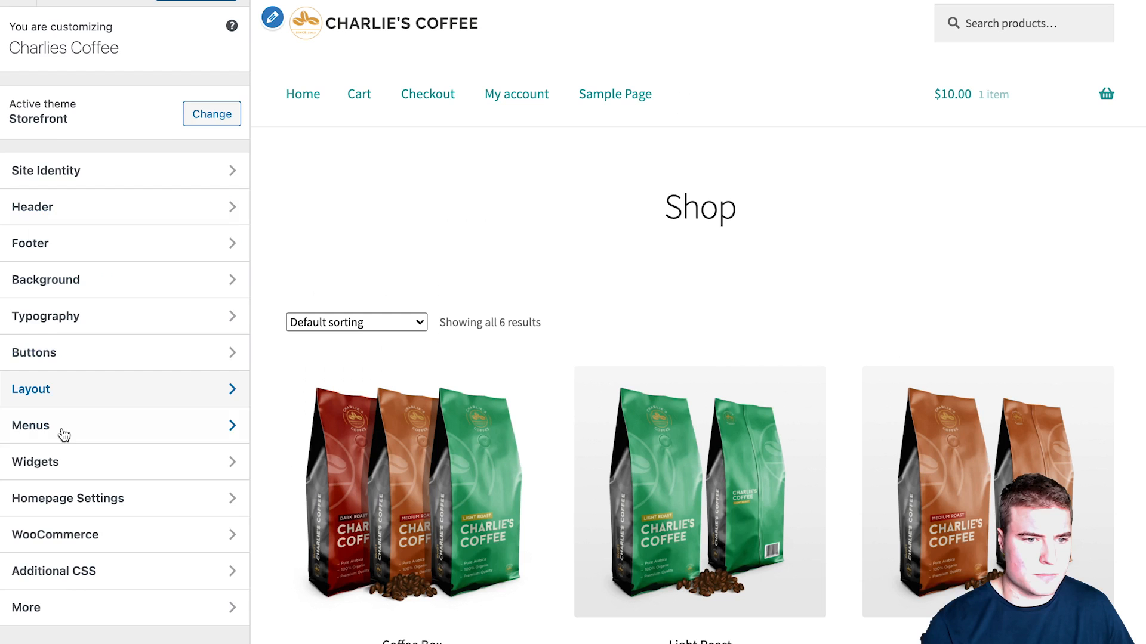
Step: Create a new menu named 'Main Menu' assigned to the Primary Menu location
click(59, 427)
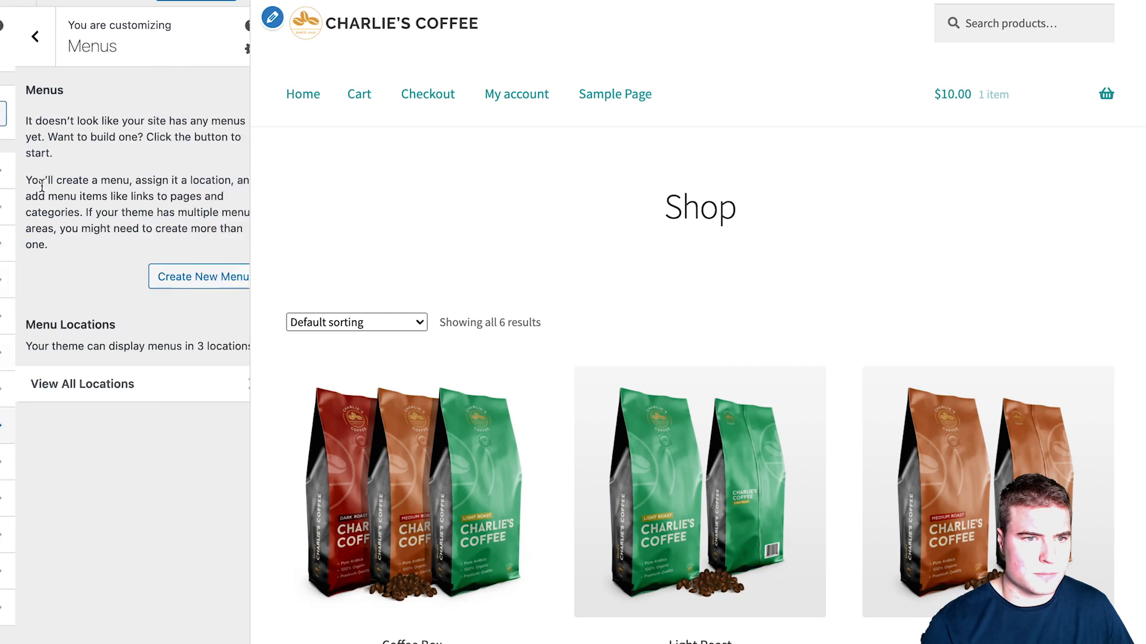
click(153, 283)
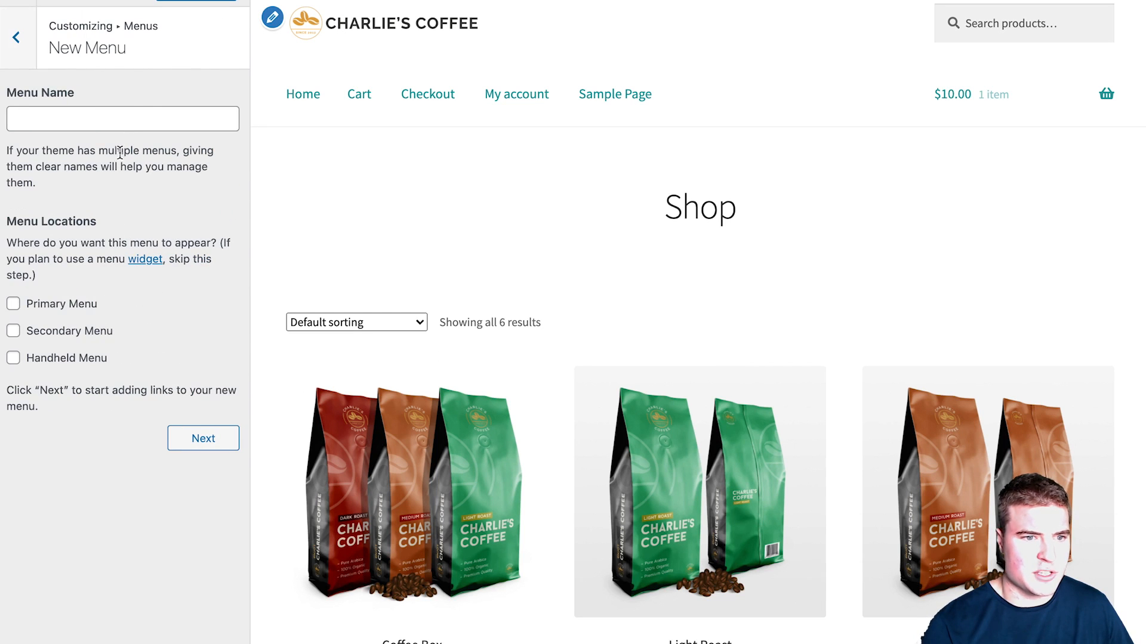
click(132, 120)
click(51, 304)
click(126, 113)
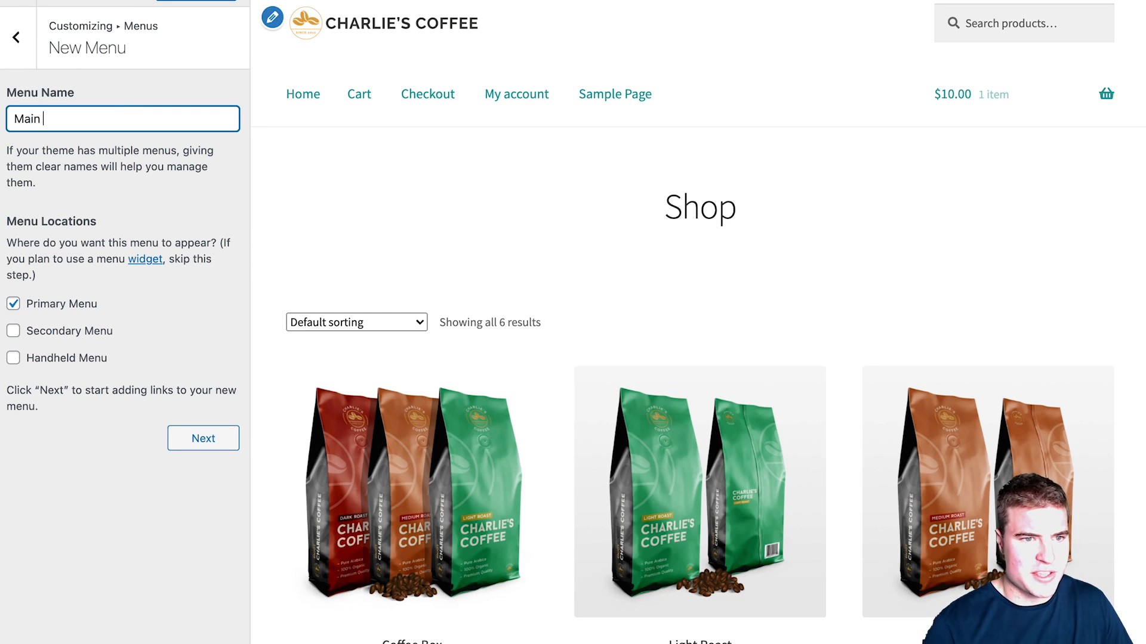
click(198, 436)
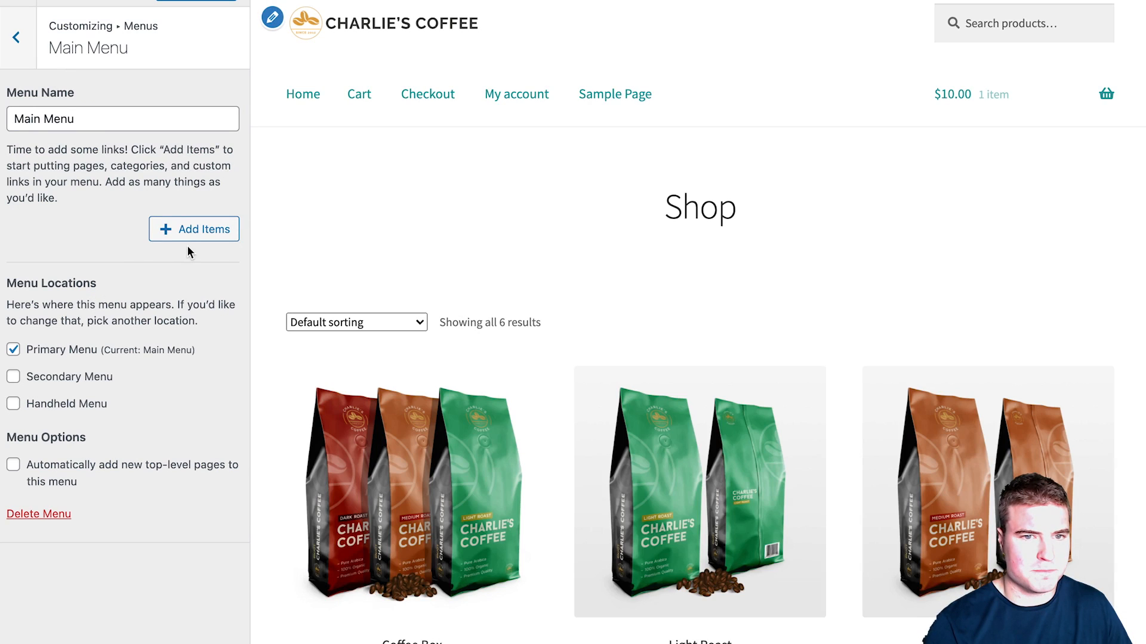
Step: Add Shop, Coffee Box, My account and Cart to Main Menu in that order
click(192, 230)
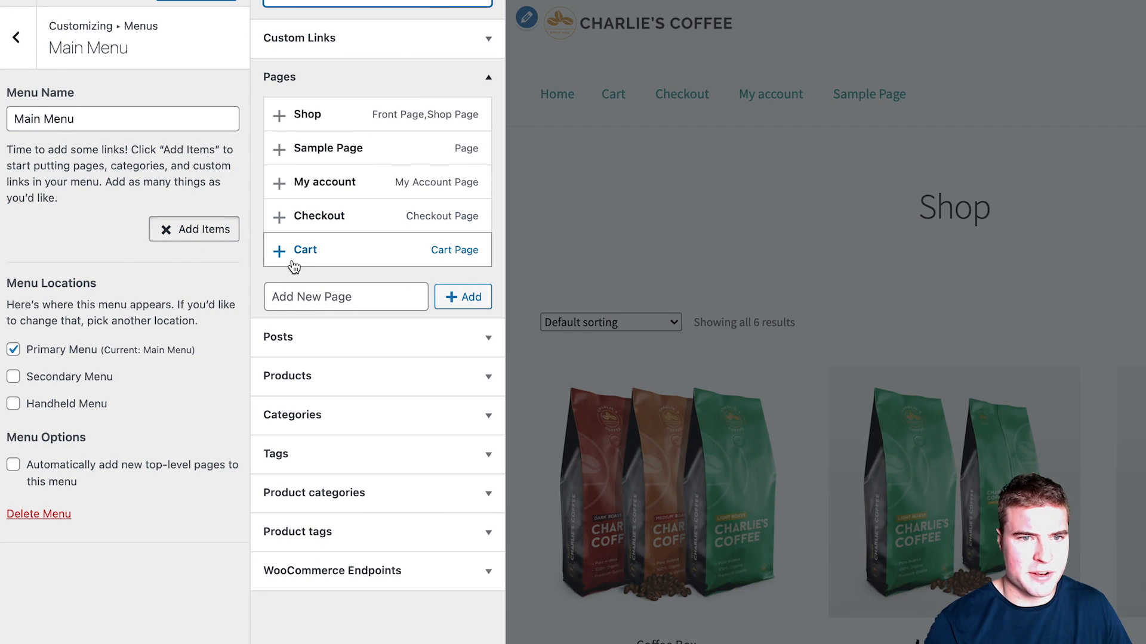
click(328, 121)
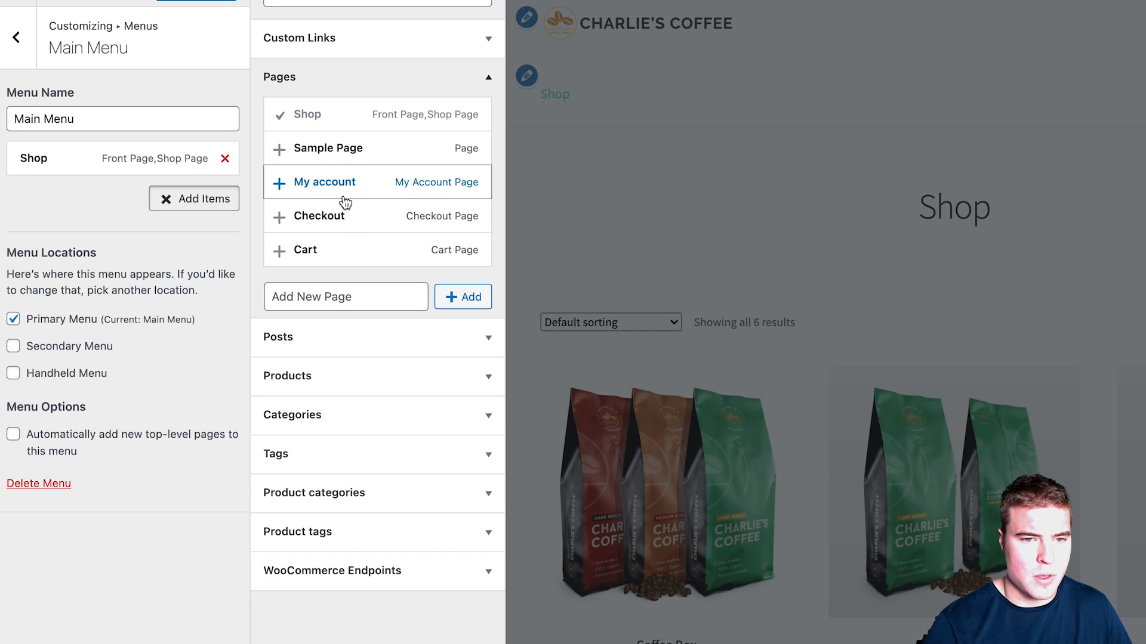
click(353, 251)
click(345, 182)
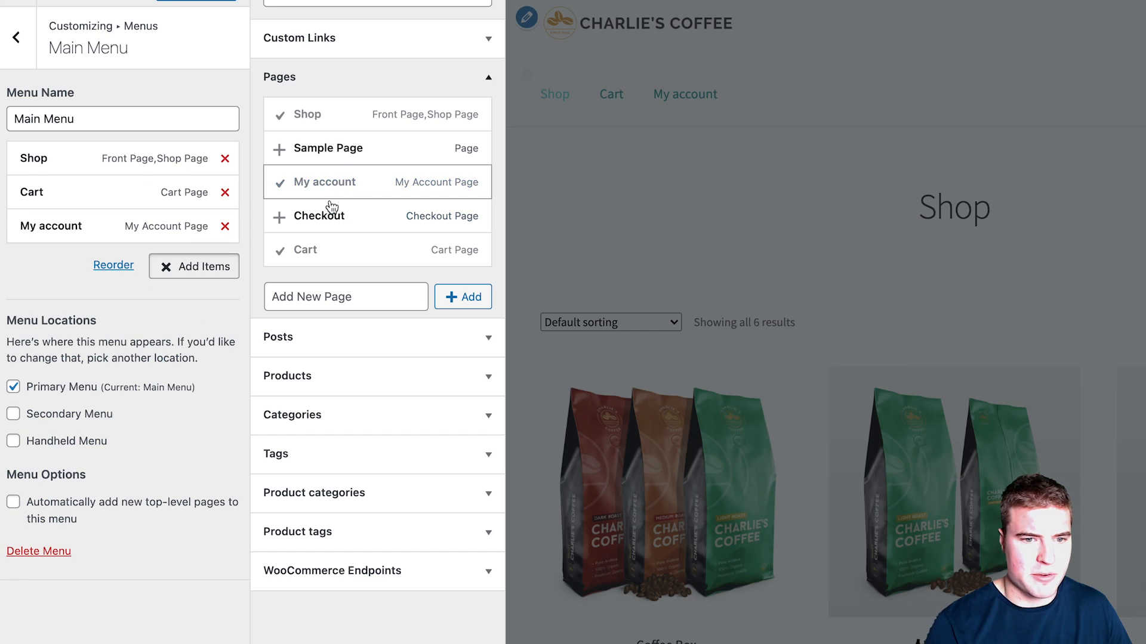
drag(84, 225, 90, 182)
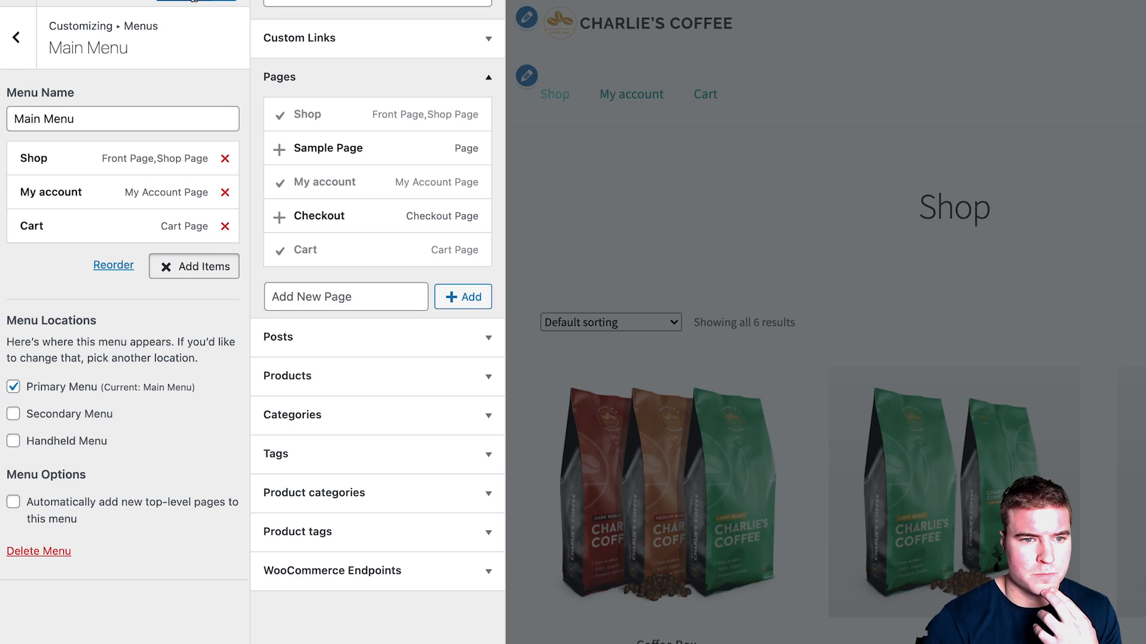
click(203, 267)
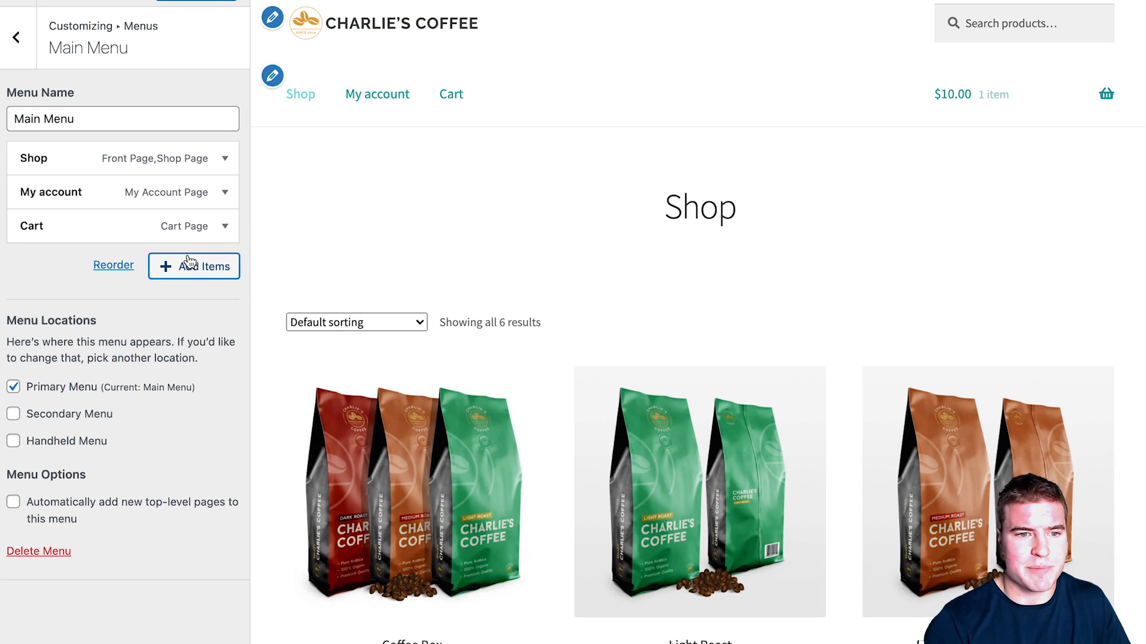
click(185, 271)
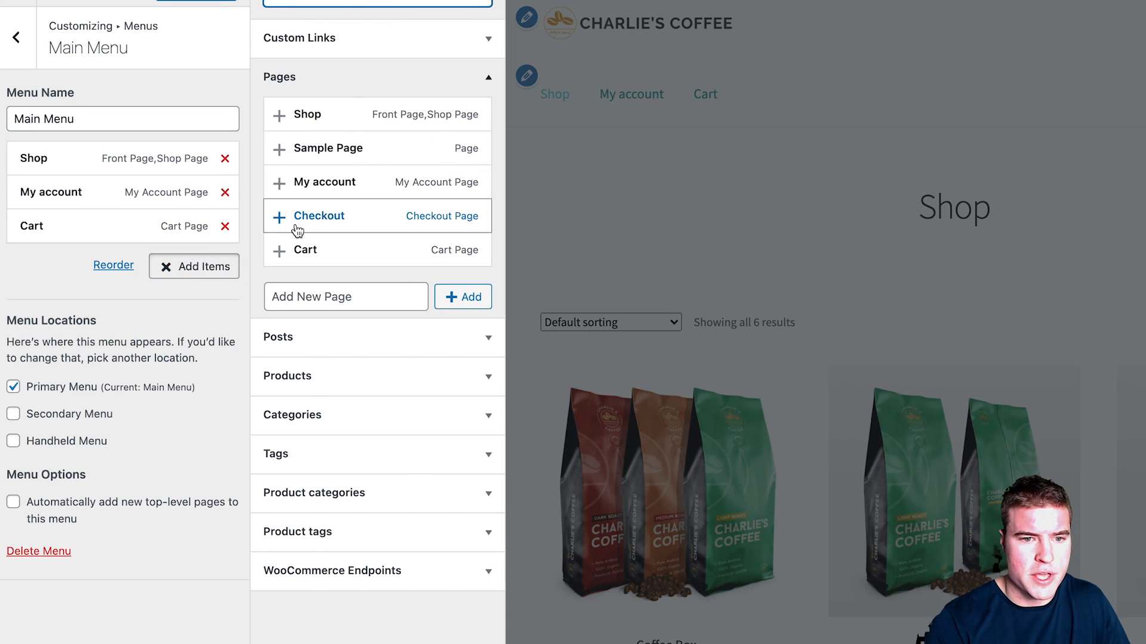
click(313, 379)
scroll(364, 295, down, 1)
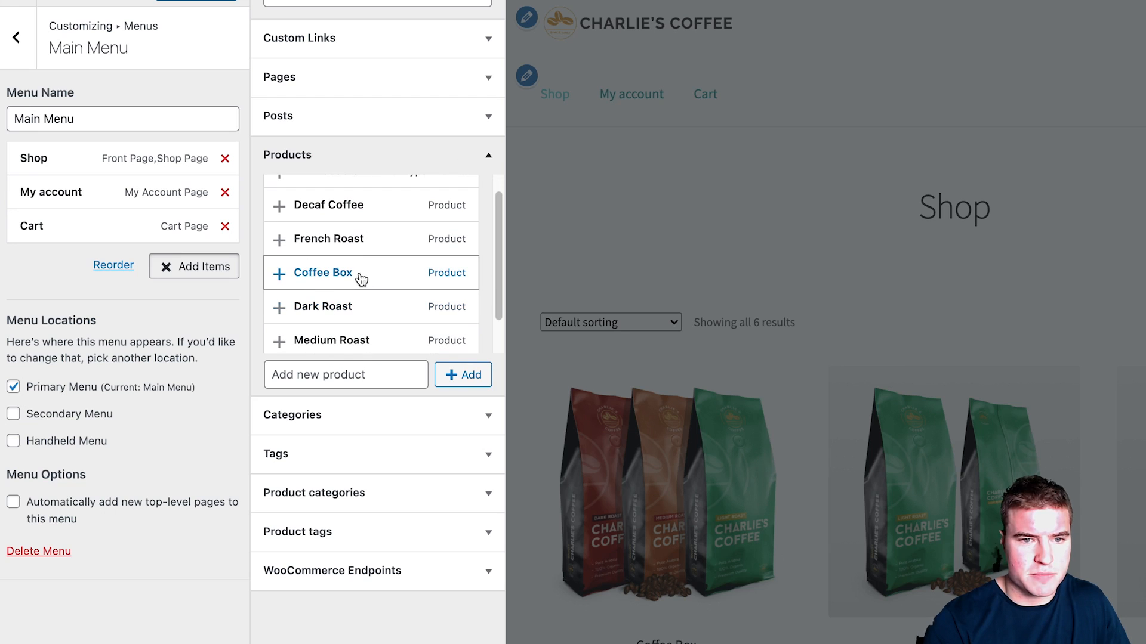
click(337, 274)
drag(76, 261, 76, 191)
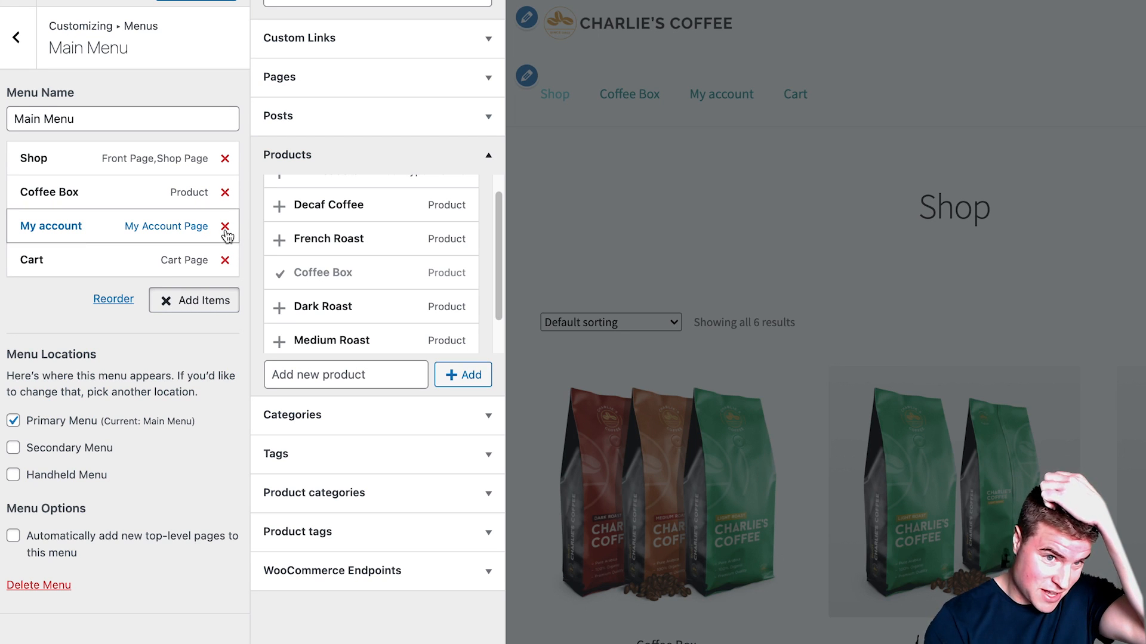
Step: Relabel My account as 'Account', publish the menu, and reload the live shop
click(128, 226)
drag(95, 281, 20, 278)
text(Account)
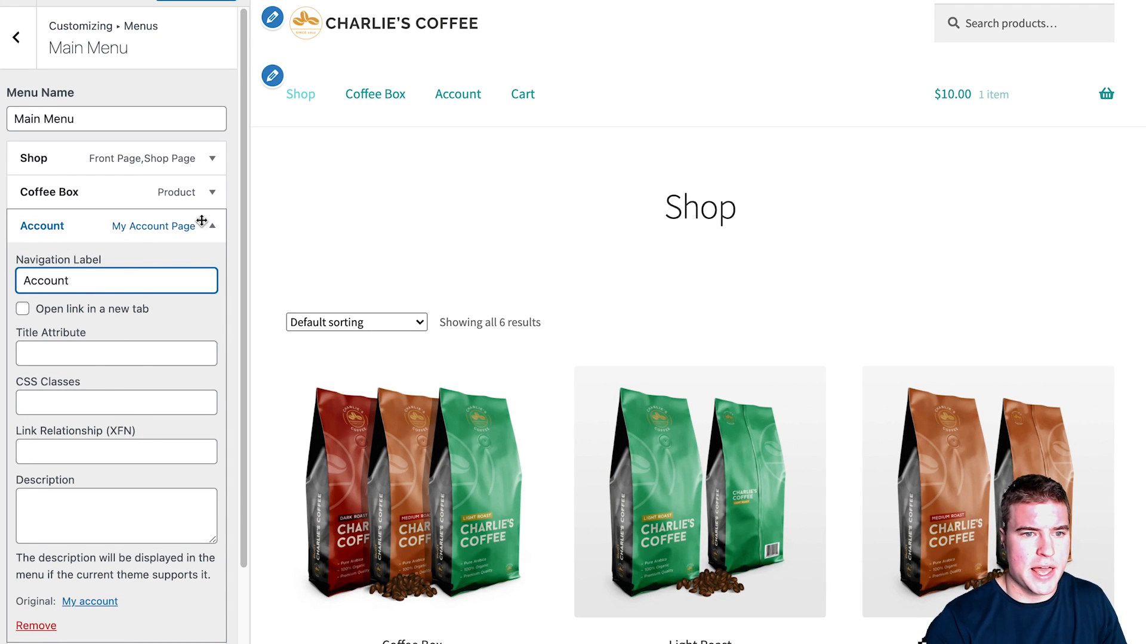
click(213, 226)
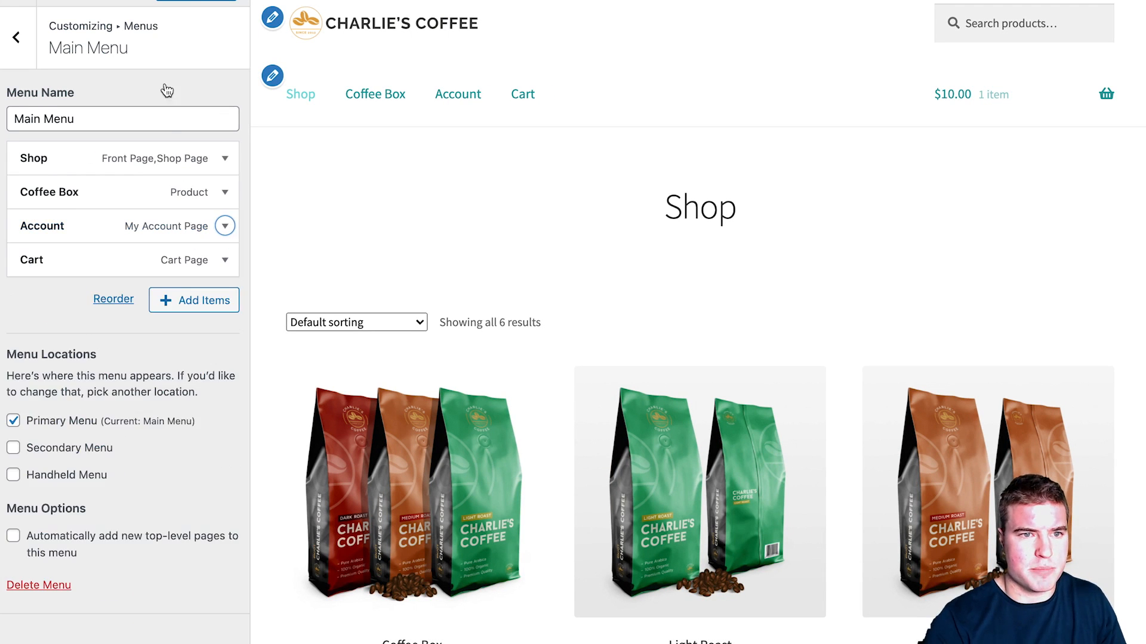
click(181, 1)
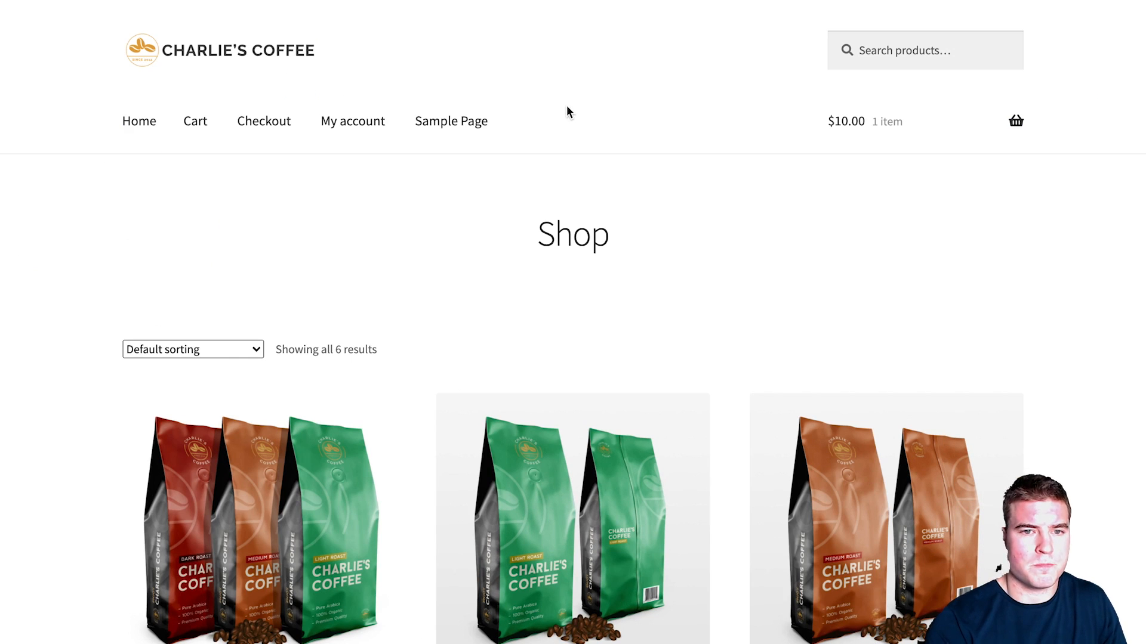
key(super+r)
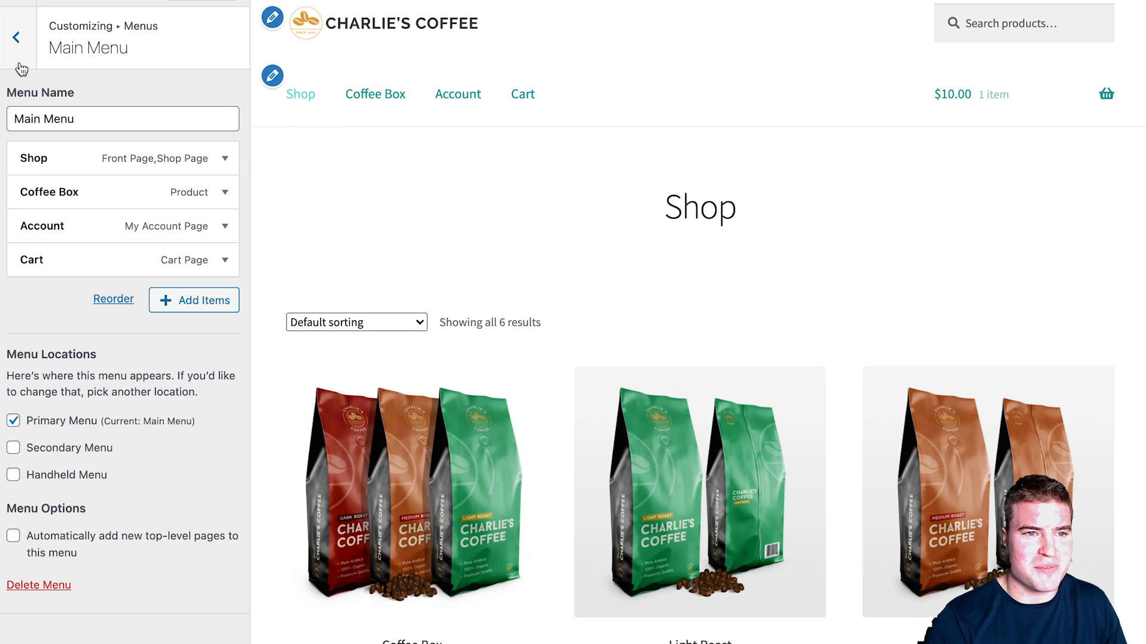
Step: Open the WooCommerce store notice settings and toggle the site-wide store notice
click(18, 64)
click(24, 54)
click(63, 532)
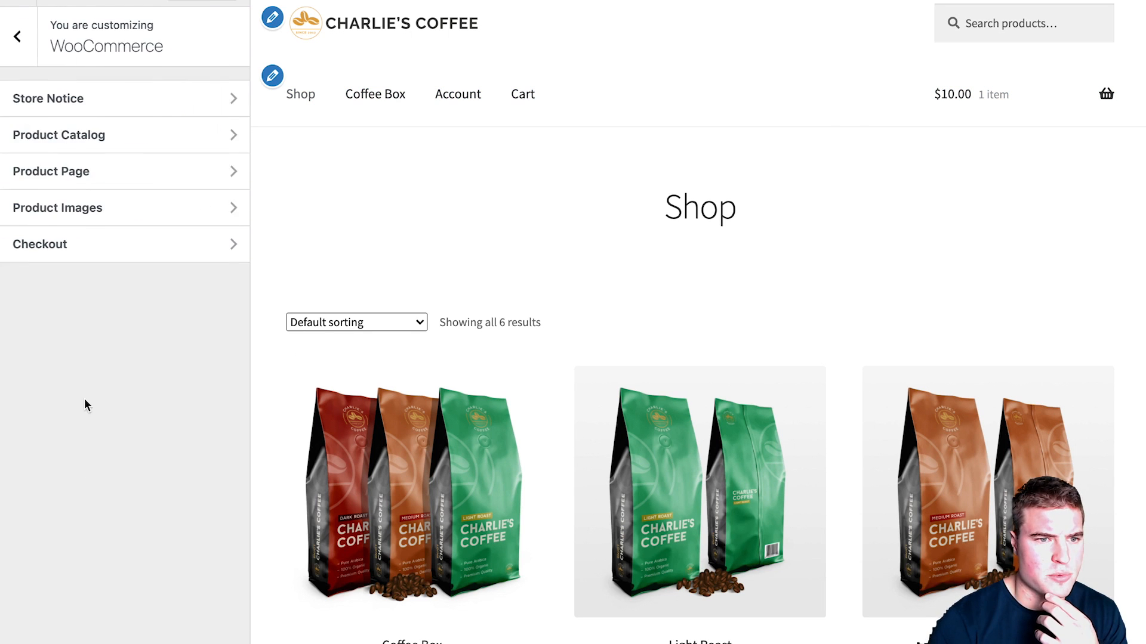
click(92, 102)
click(46, 277)
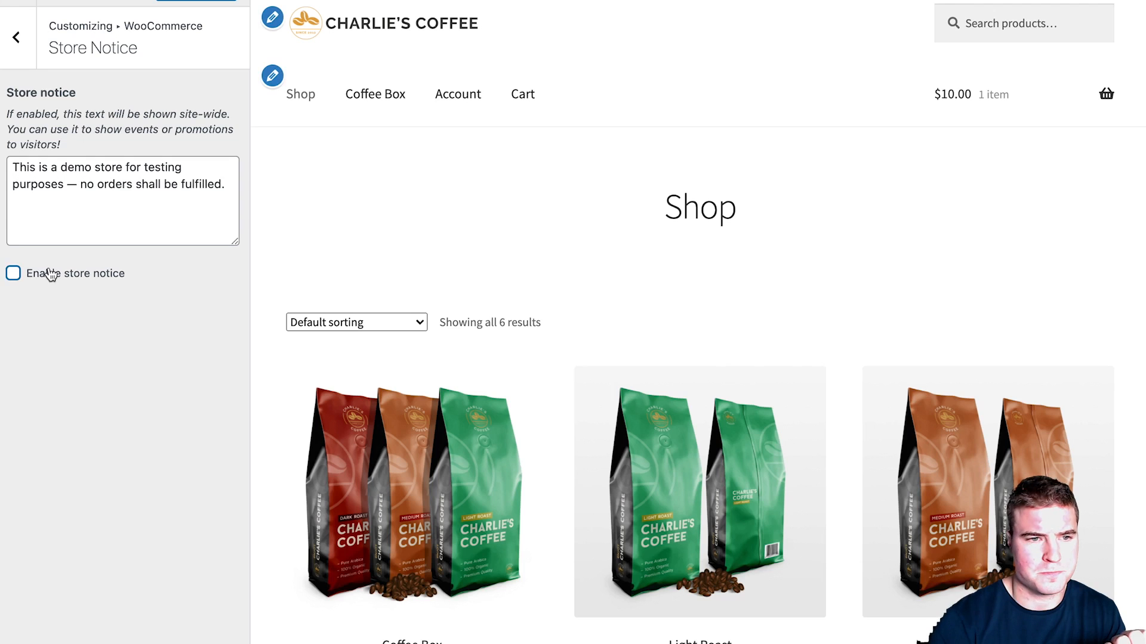
click(16, 37)
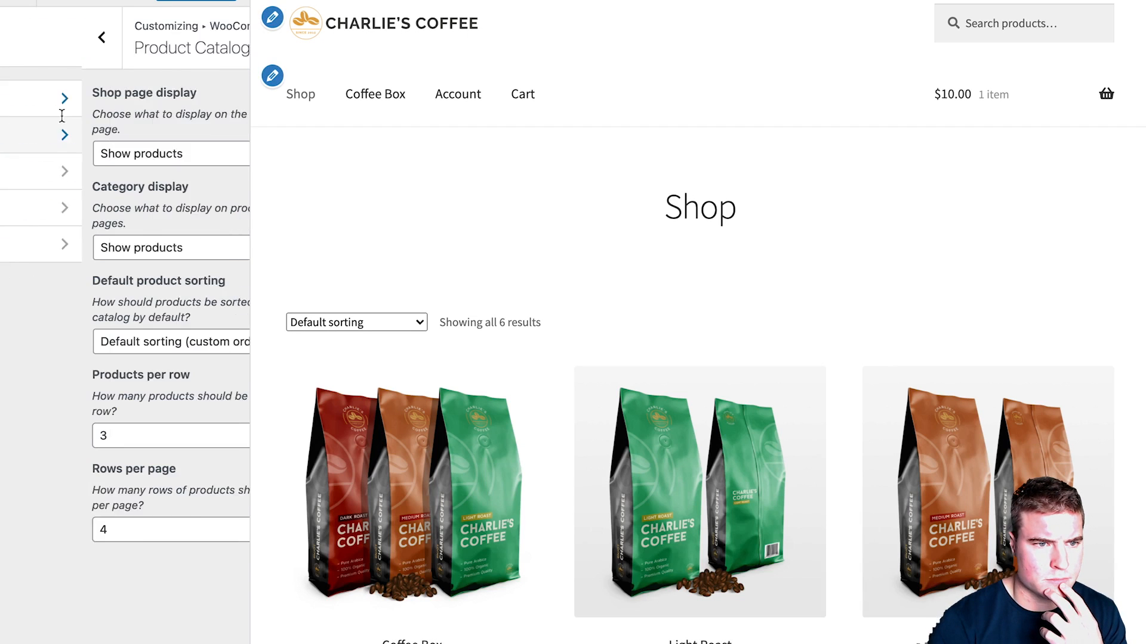
Step: Review product catalog, product page and image settings, turning off product pagination
click(74, 148)
click(19, 58)
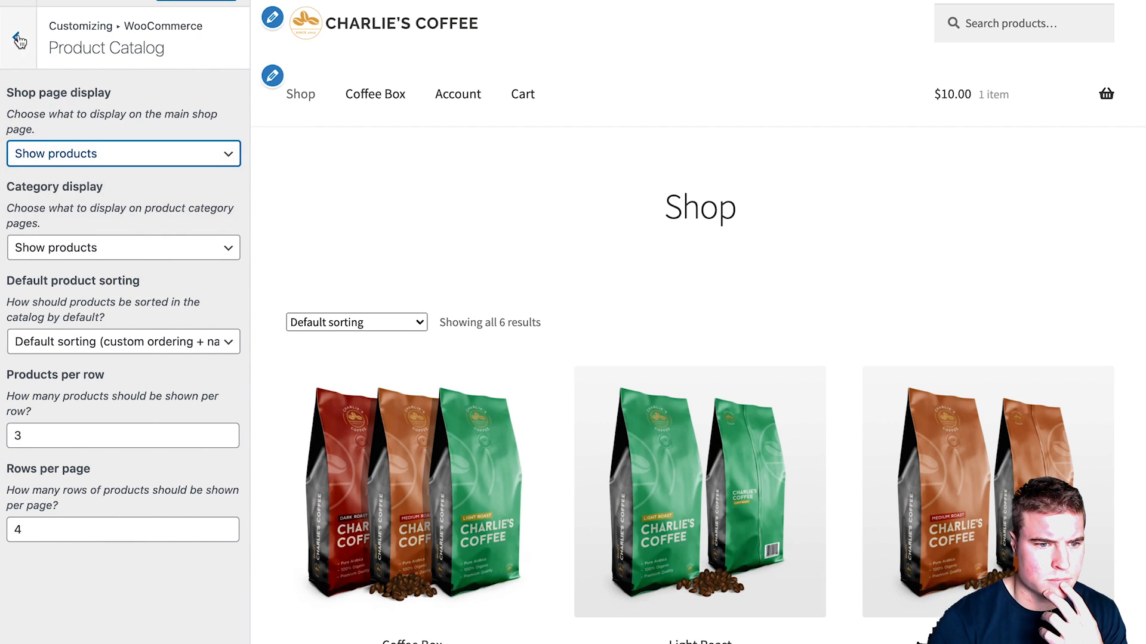
click(20, 40)
click(62, 172)
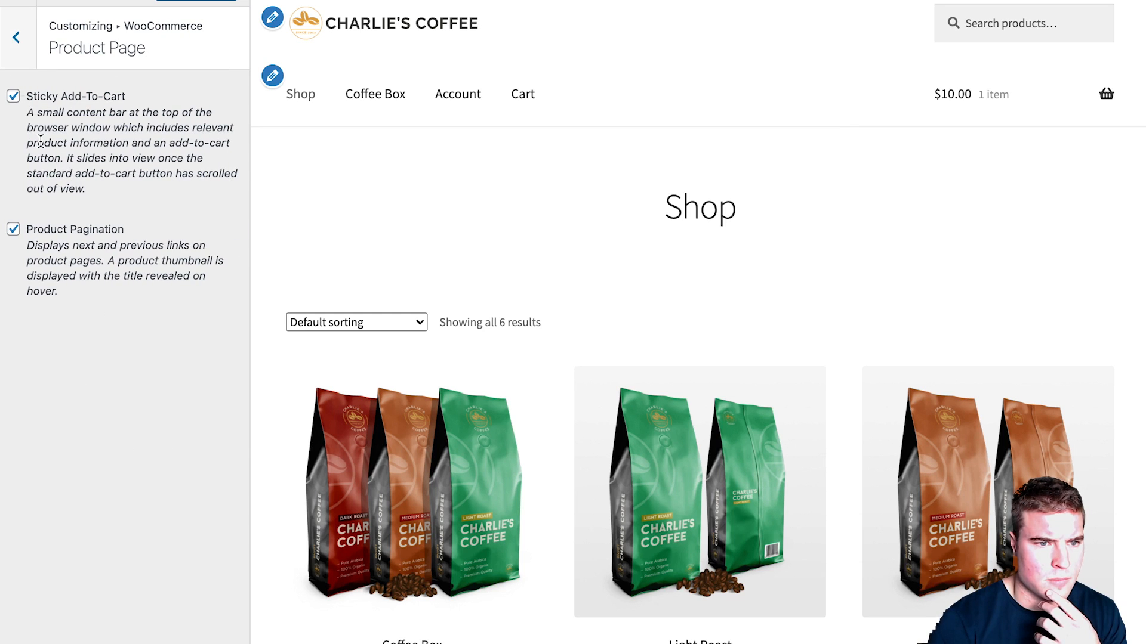
click(62, 228)
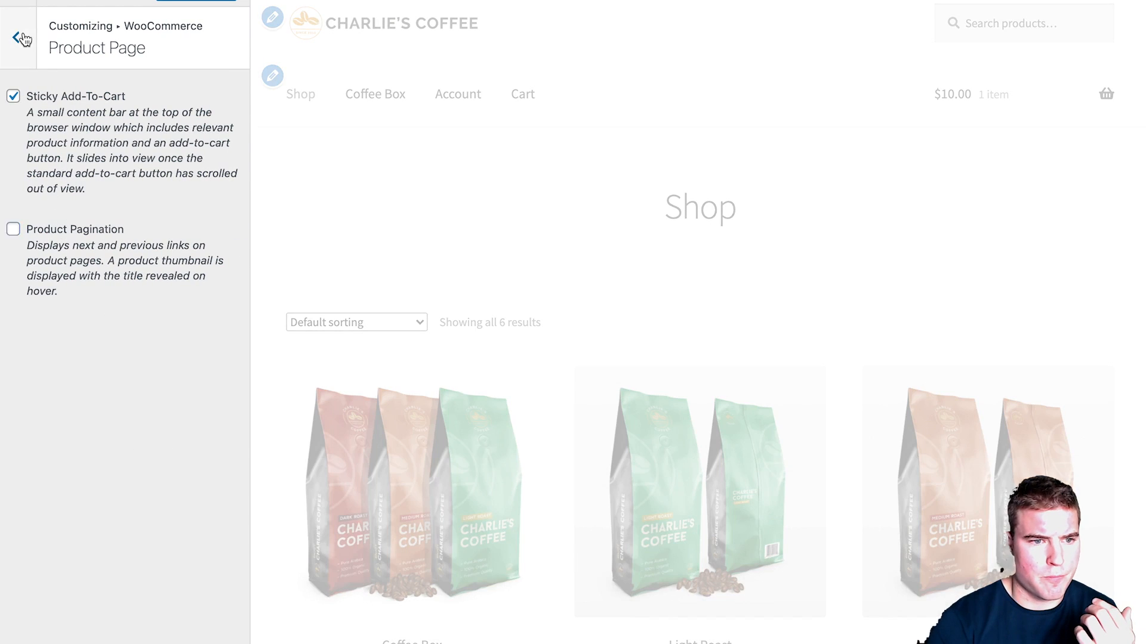
click(17, 37)
click(76, 208)
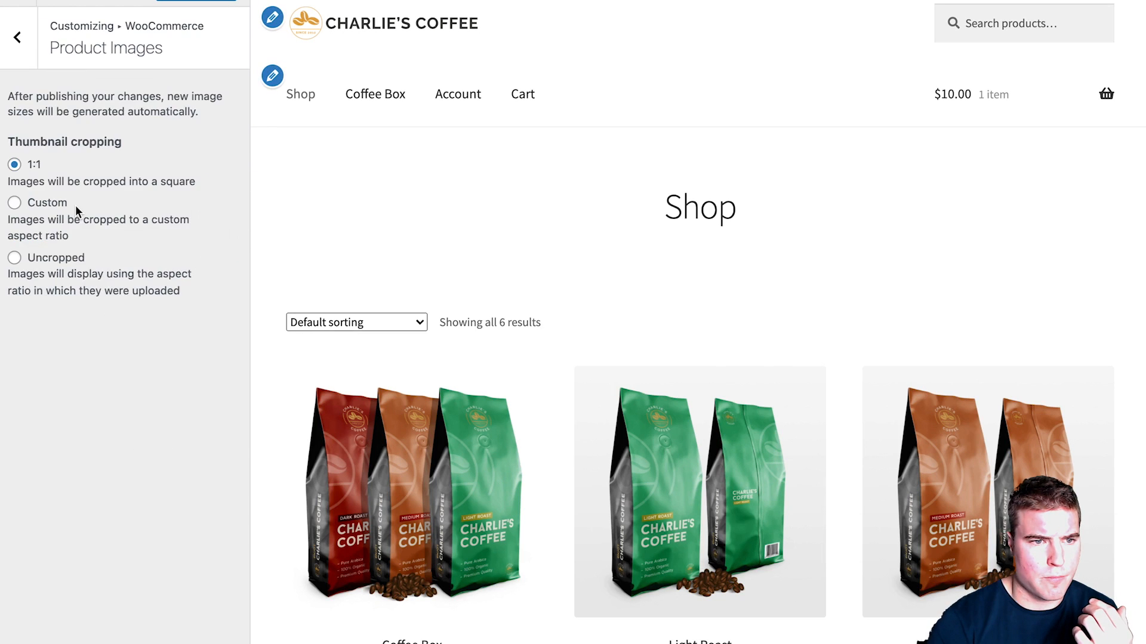
click(18, 39)
Step: Hide the Phone and Company name checkout fields, keeping Privacy Policy as the privacy page
click(56, 245)
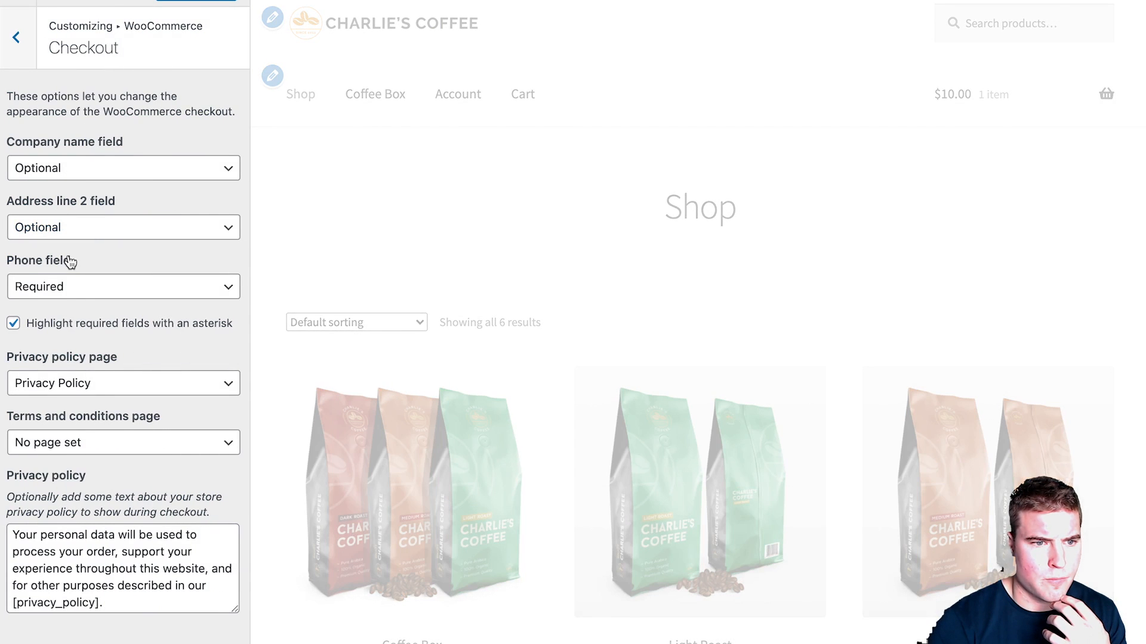
click(69, 293)
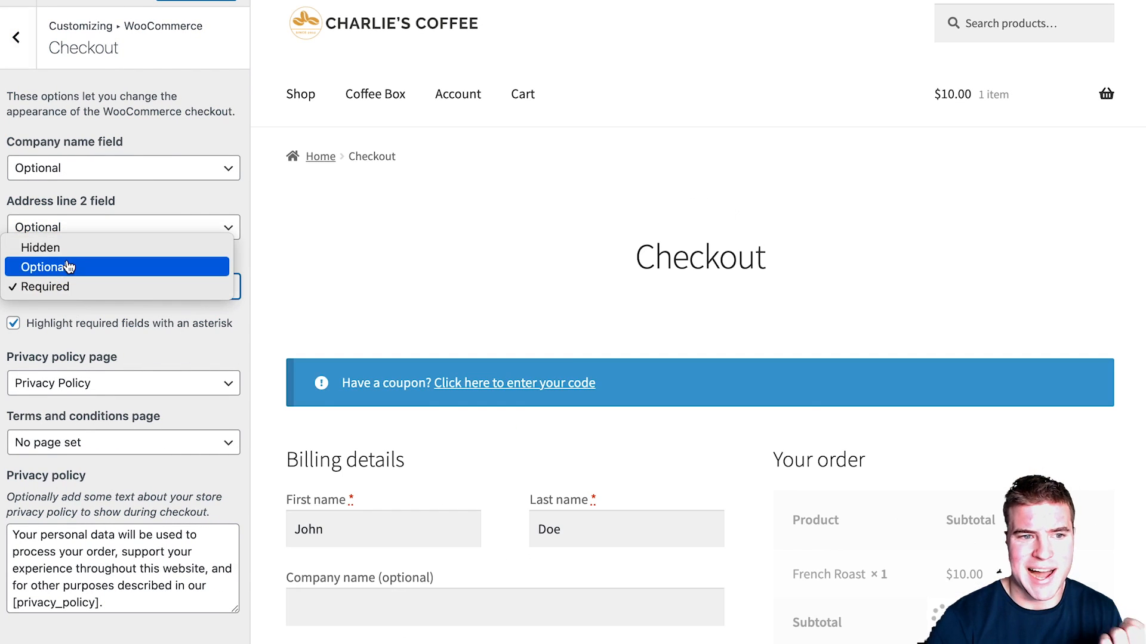
click(69, 250)
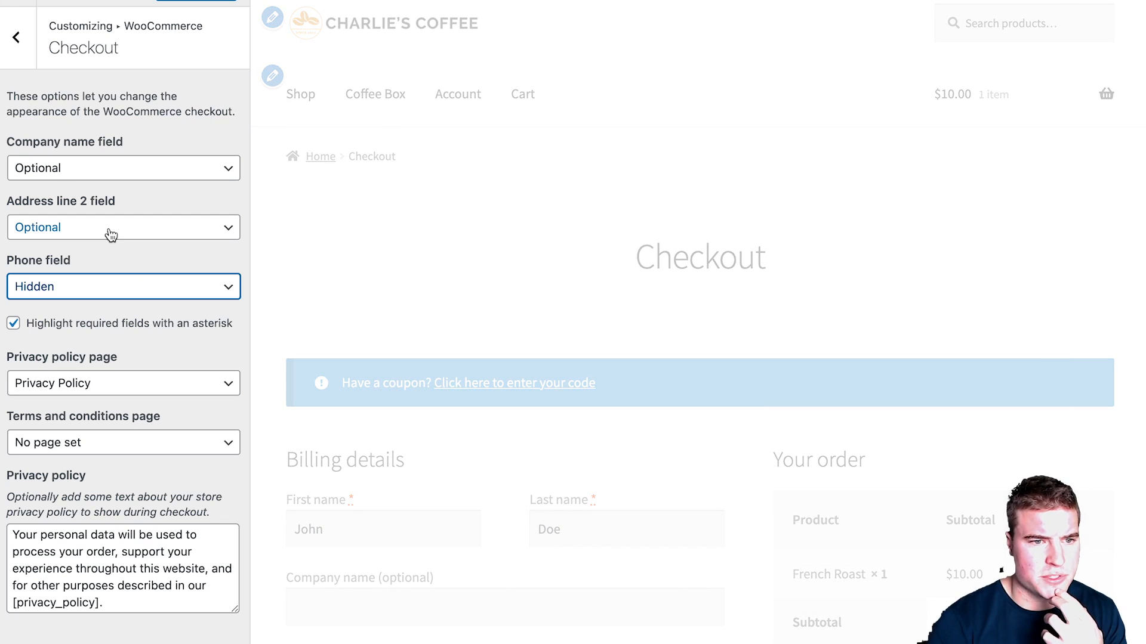
click(113, 169)
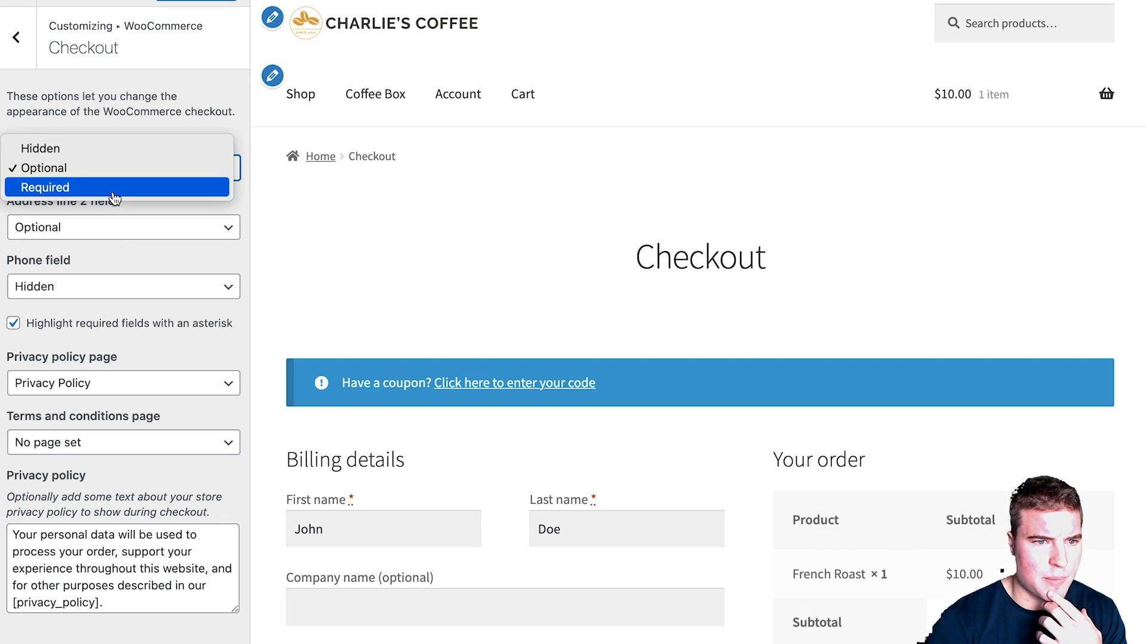
click(113, 150)
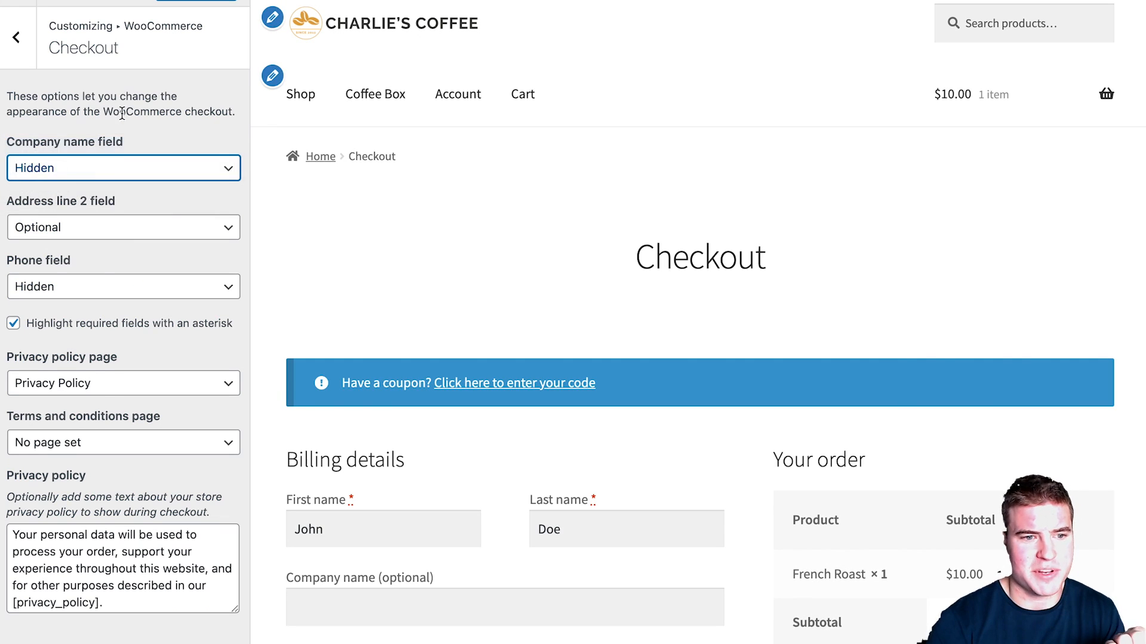
click(105, 396)
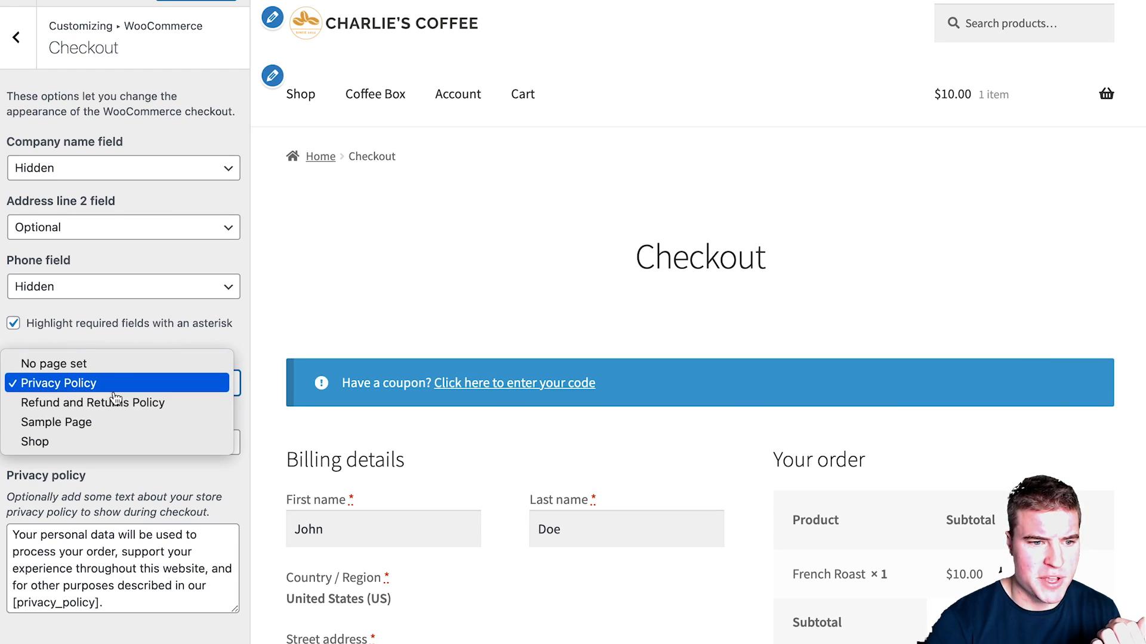
click(113, 383)
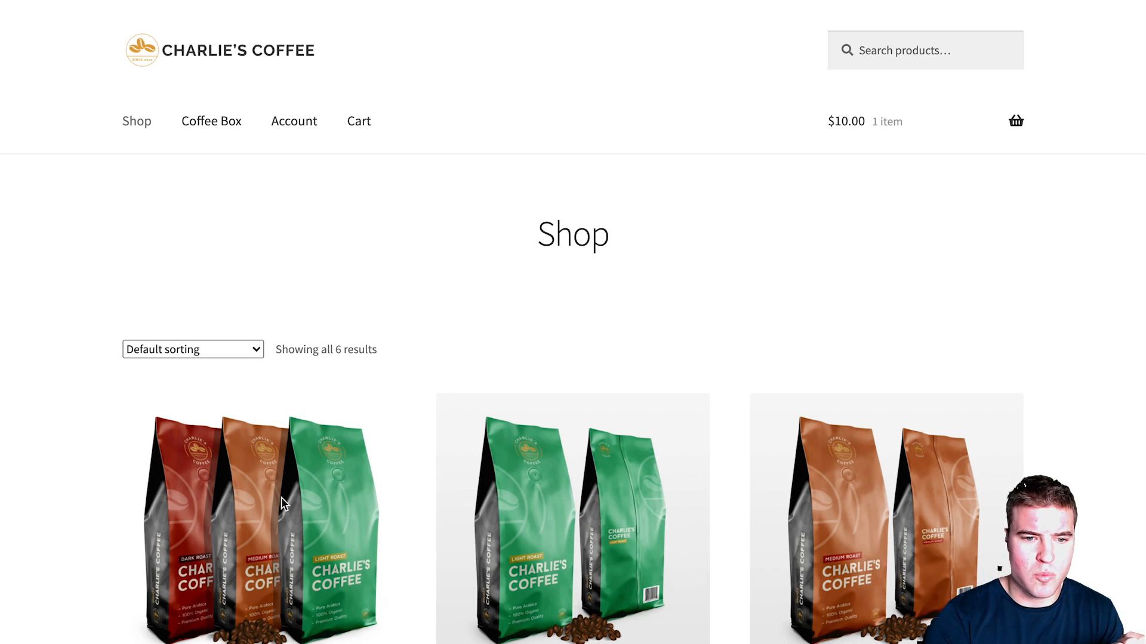
Step: Open the Coffee Box product page in a new tab and go to its product editor
right_click(282, 475)
click(305, 487)
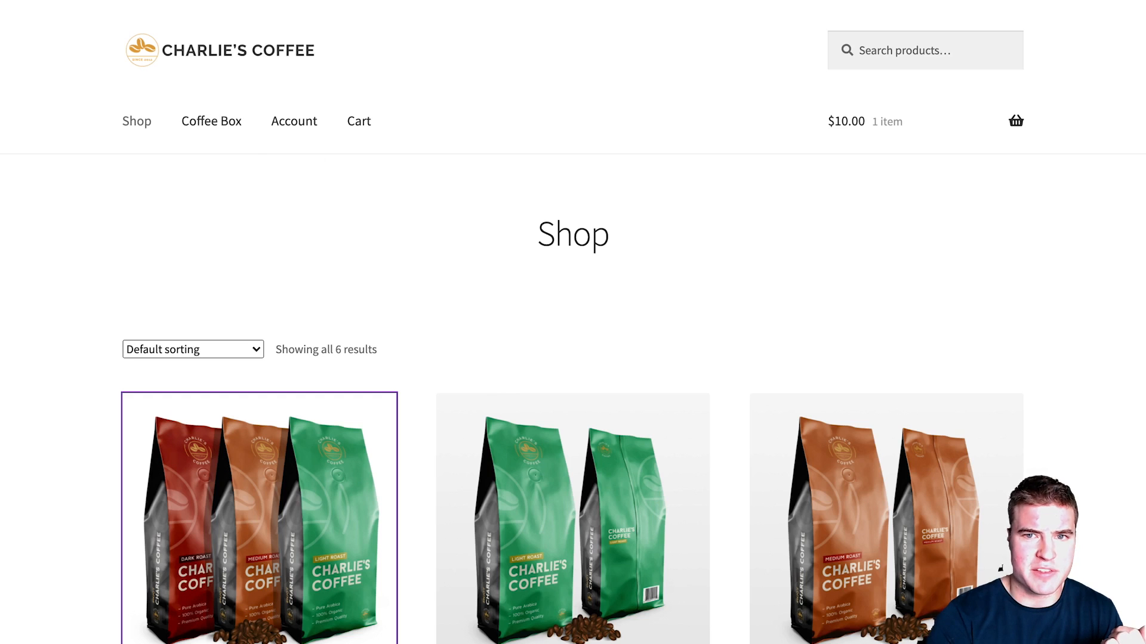
click(211, 121)
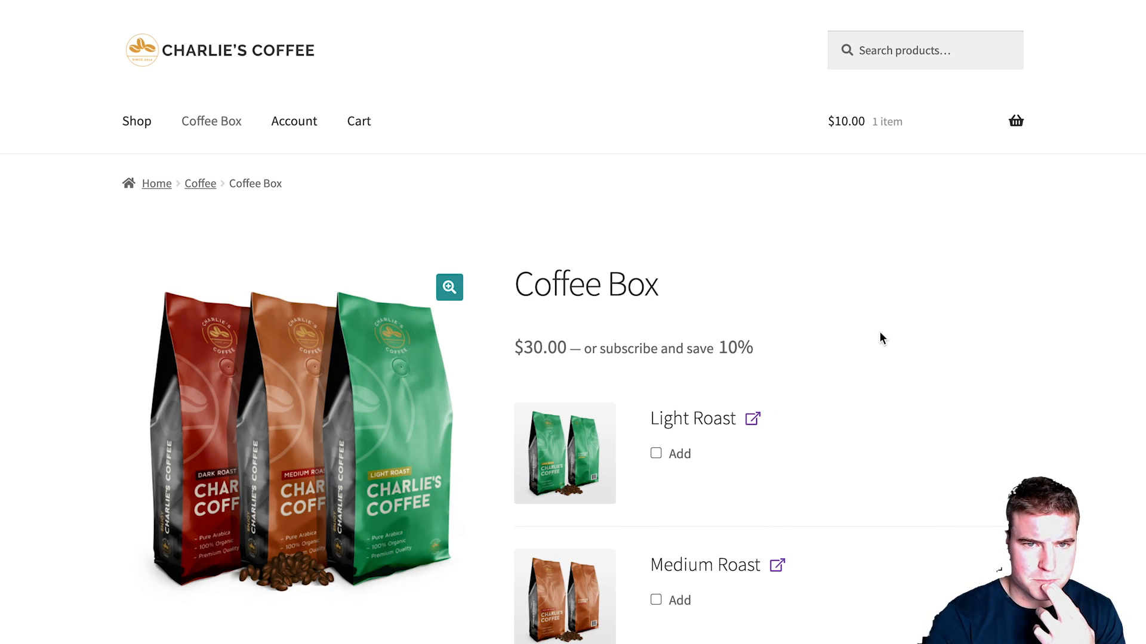
key(ctrl+Tab)
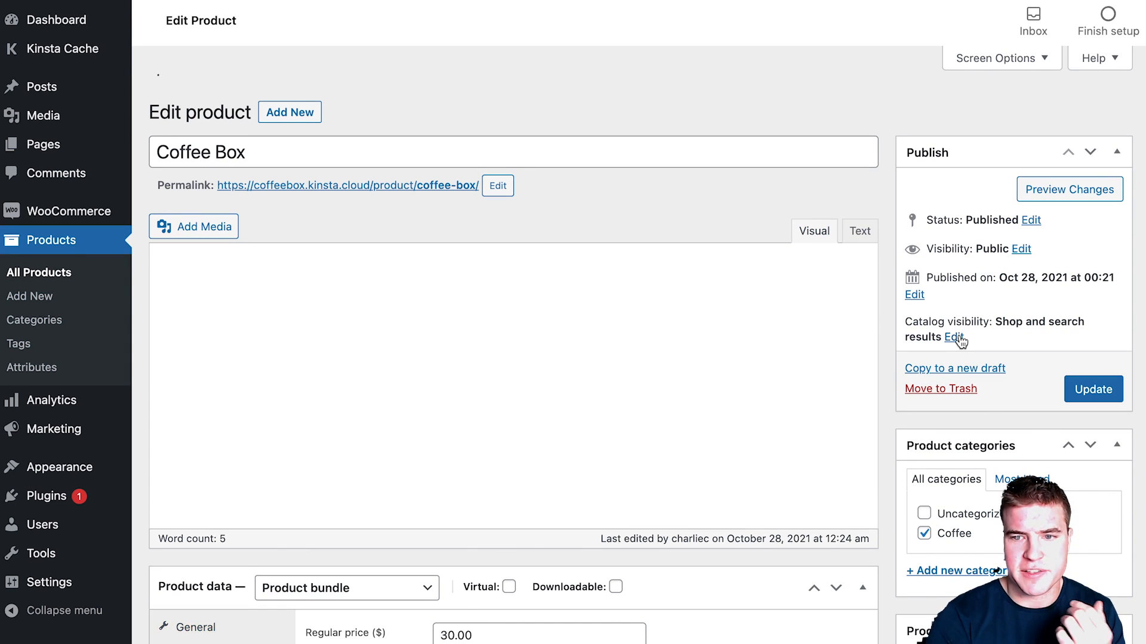
Step: Set Coffee Box catalog visibility to Search results only and update the product
click(955, 301)
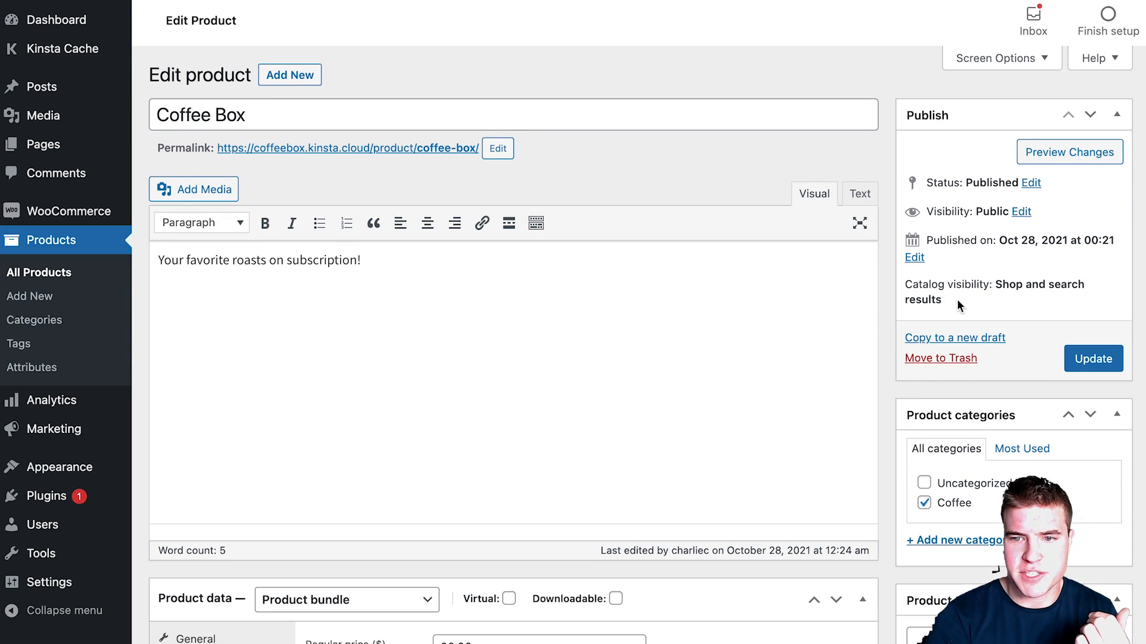
click(956, 400)
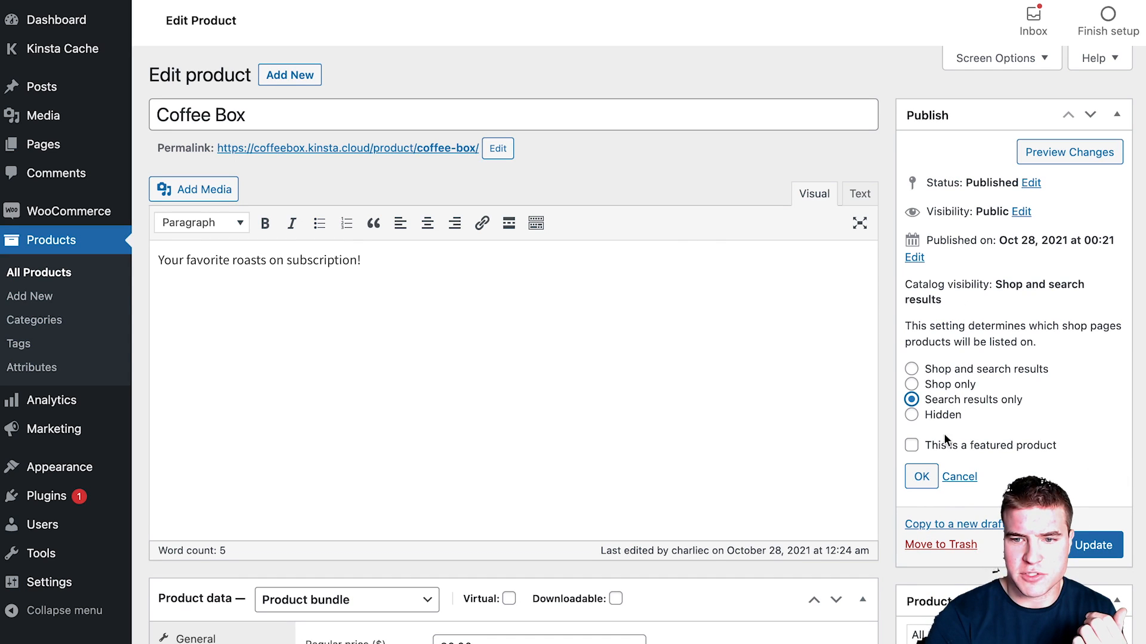
click(921, 476)
click(1094, 338)
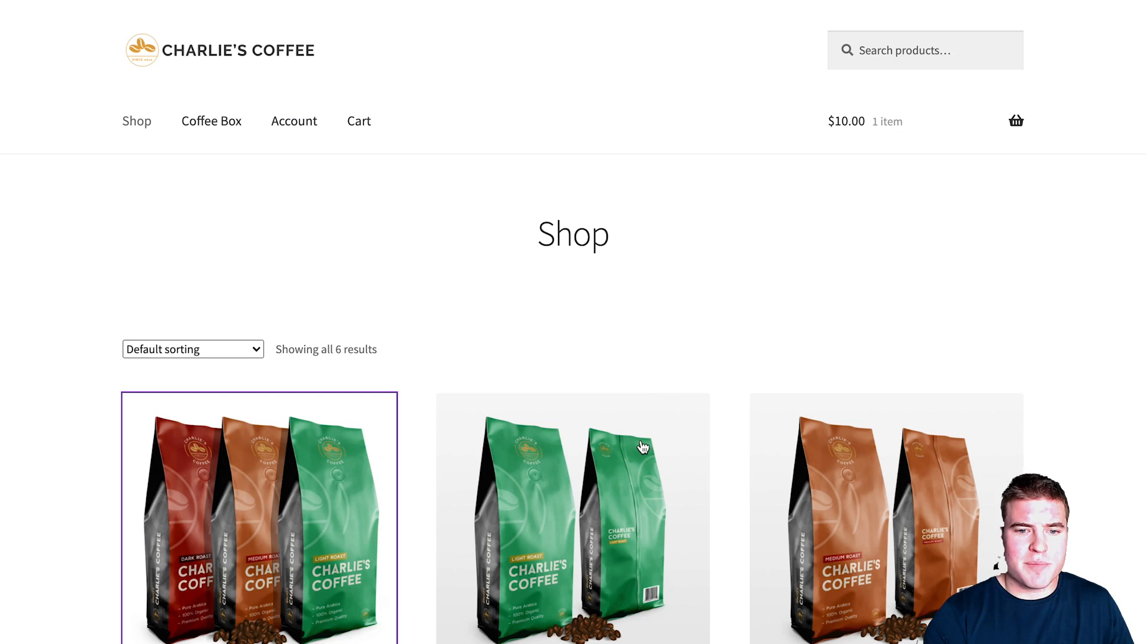
Step: Reload the Shop page and search the store for 'coffee box'
key(super+r)
scroll(699, 281, down, 9)
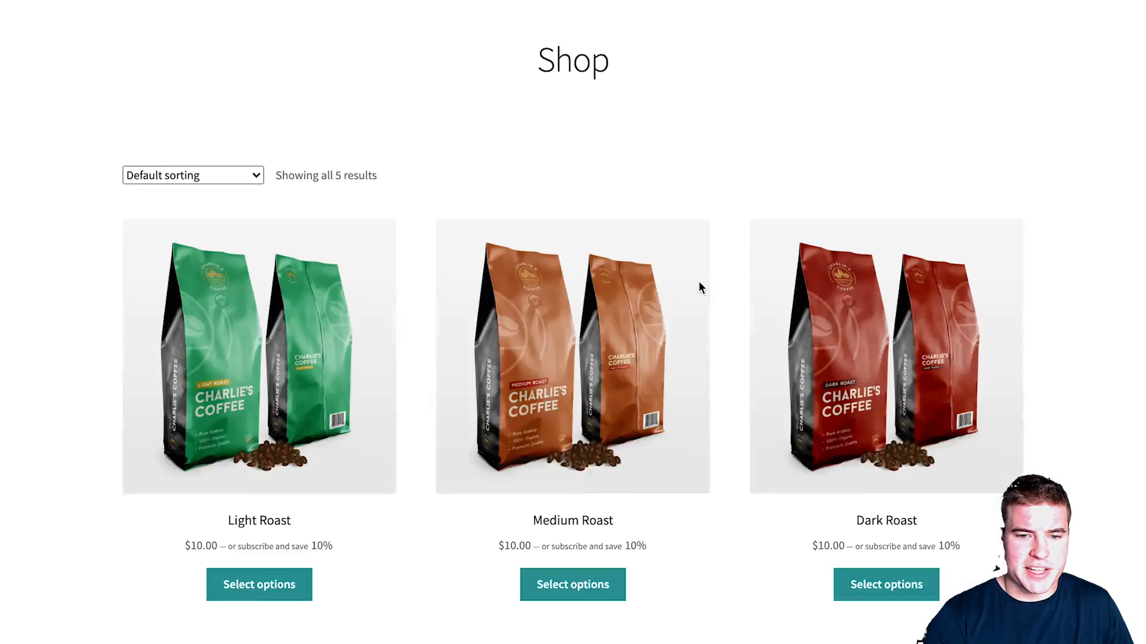
scroll(701, 288, up, 9)
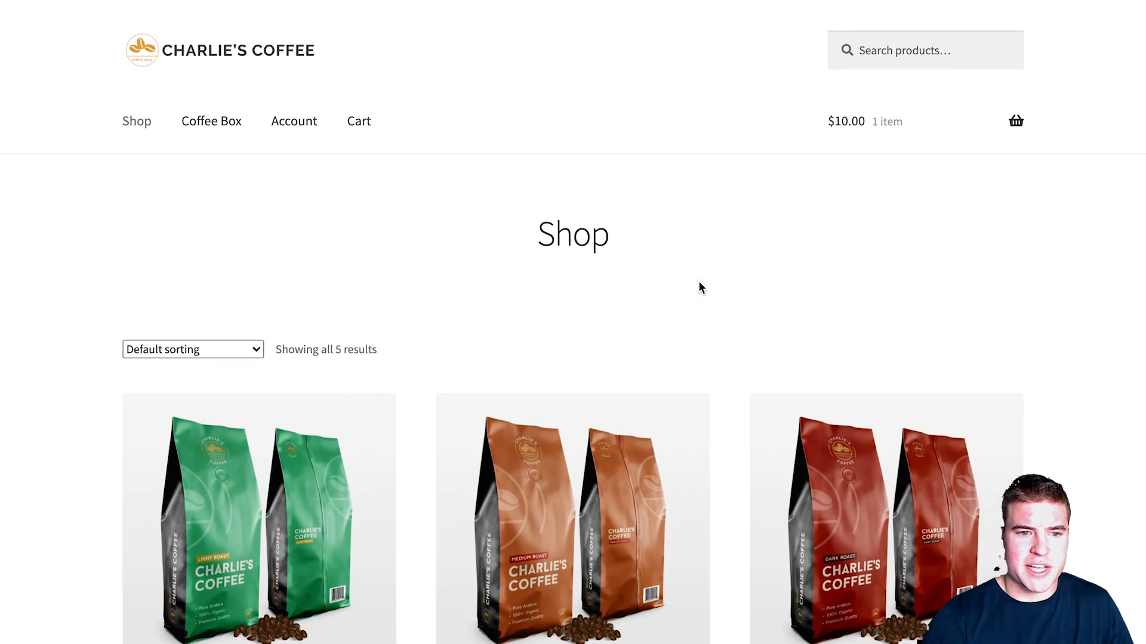
click(882, 53)
text(c)
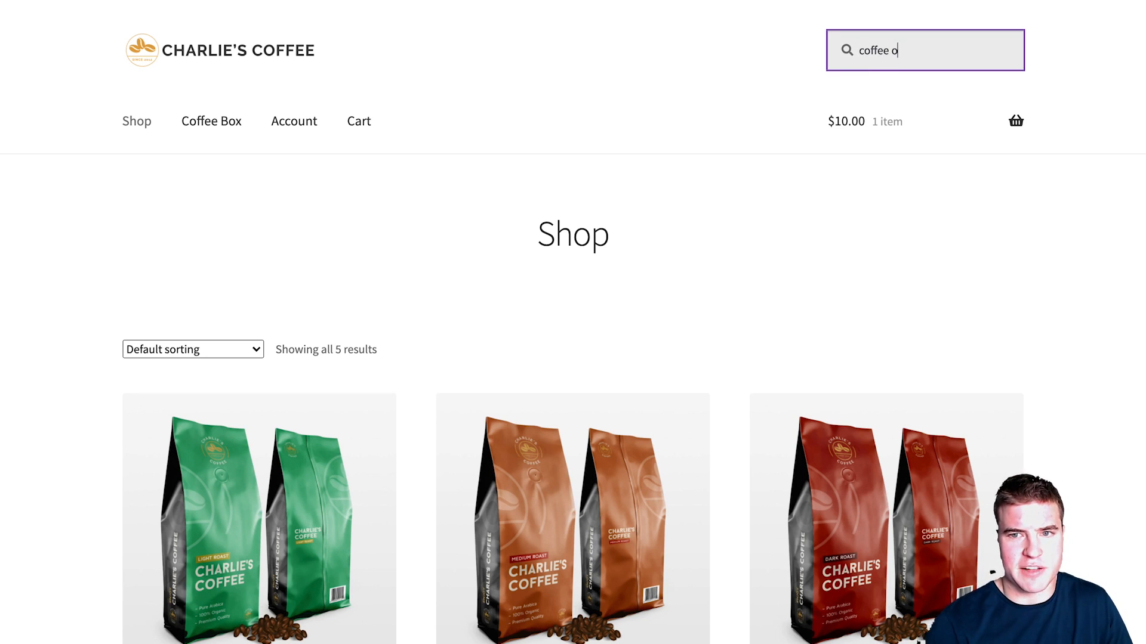
text(offee box)
key(Return)
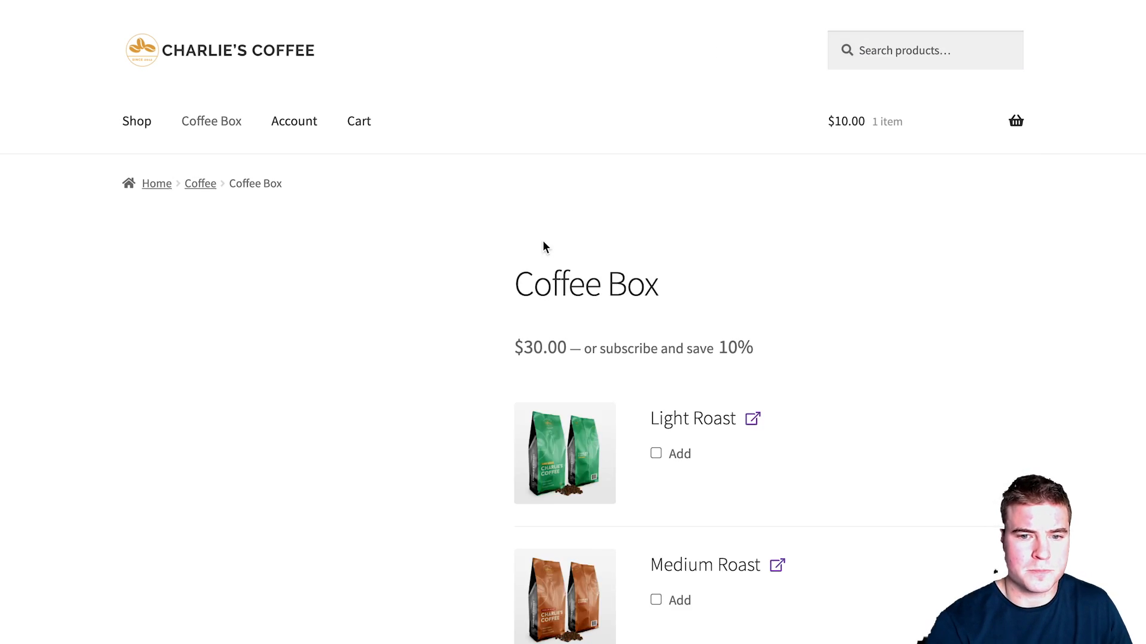
Step: Open the Coffee Box product page from the site menu
scroll(639, 409, down, 1)
click(214, 110)
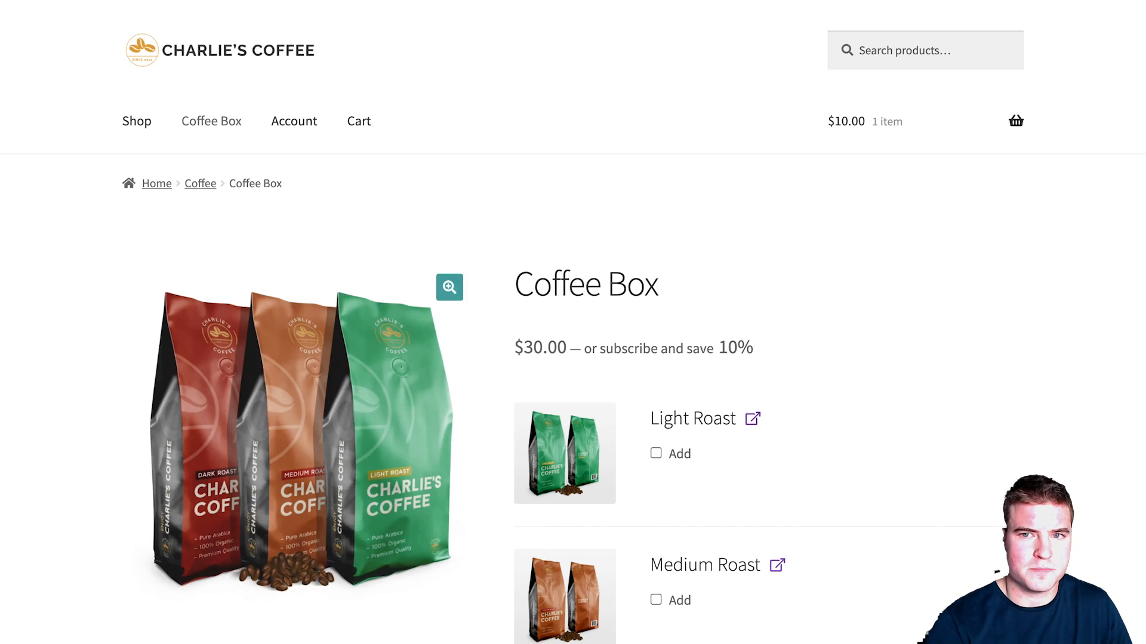
scroll(701, 342, down, 1)
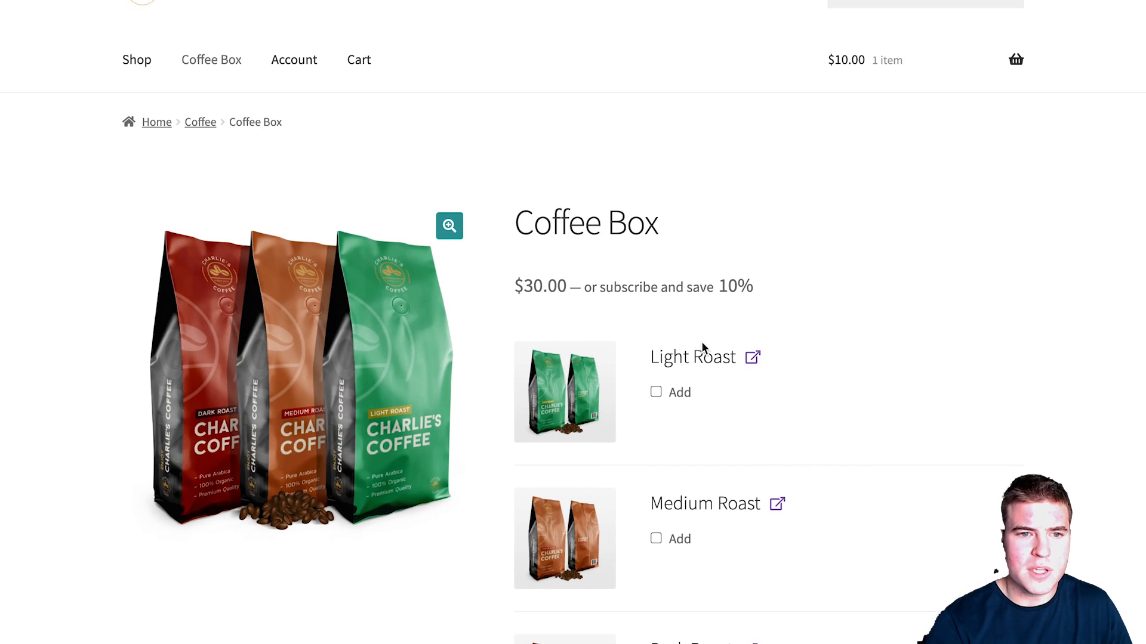
scroll(703, 350, up, 1)
click(144, 119)
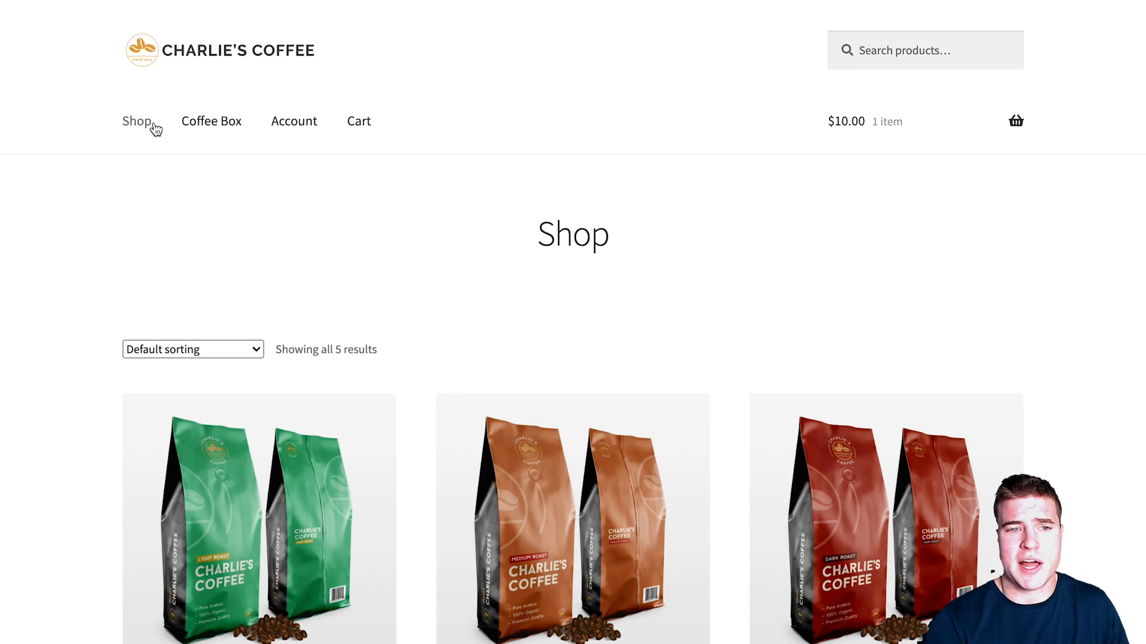
click(188, 126)
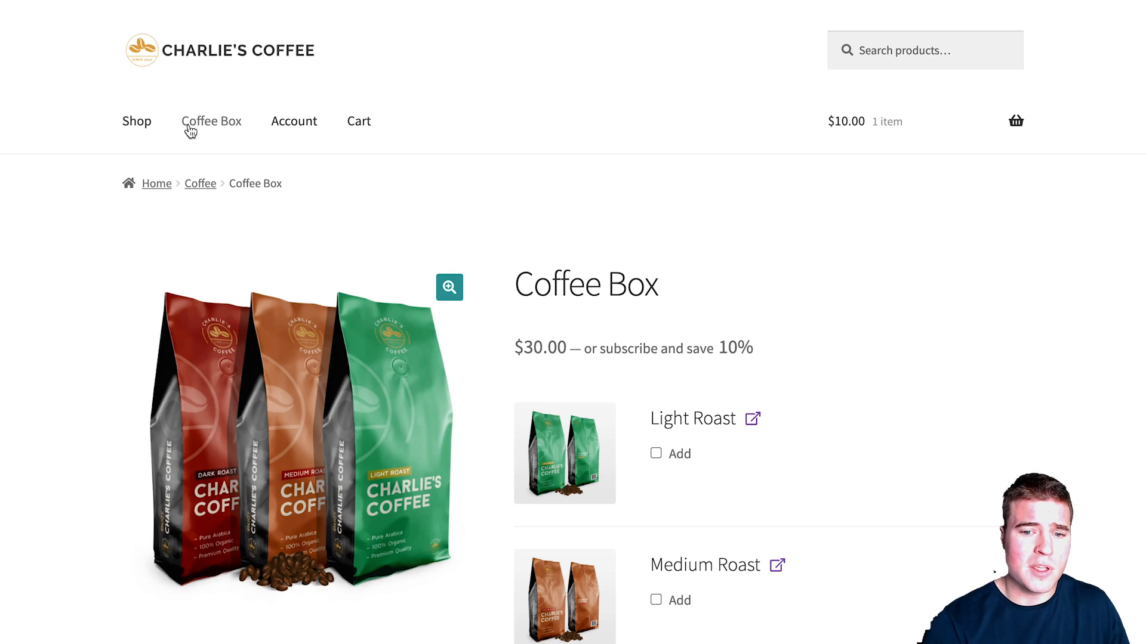
scroll(647, 209, down, 3)
Step: Add Decaf Coffee to the Coffee Box's Bundled Products
click(675, 273)
click(675, 274)
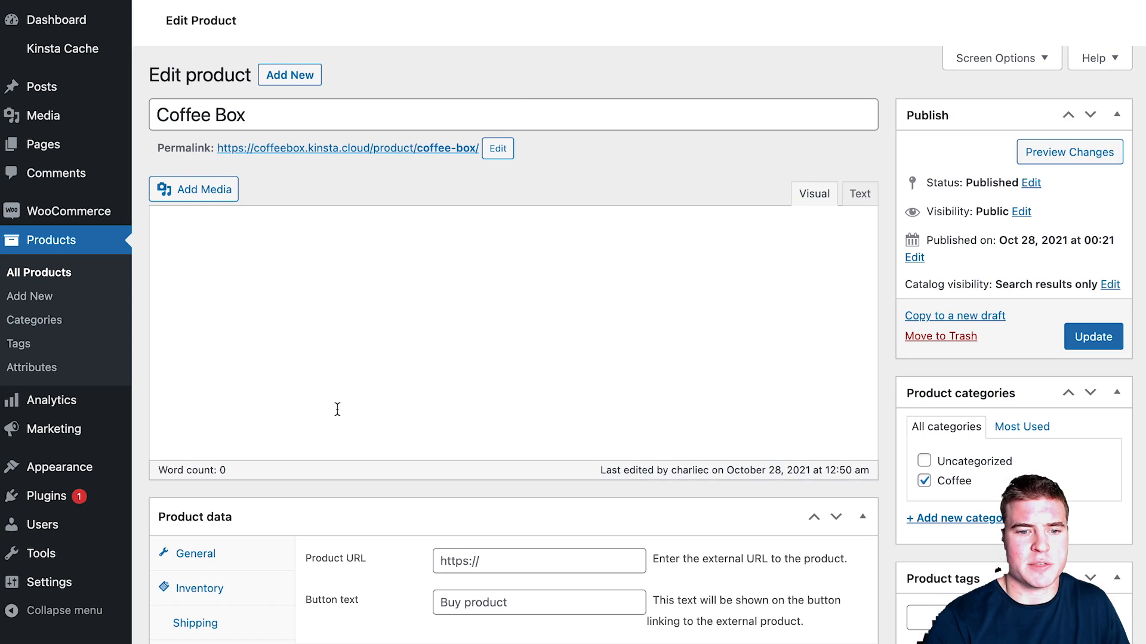
scroll(337, 448, up, 3)
scroll(335, 458, down, 5)
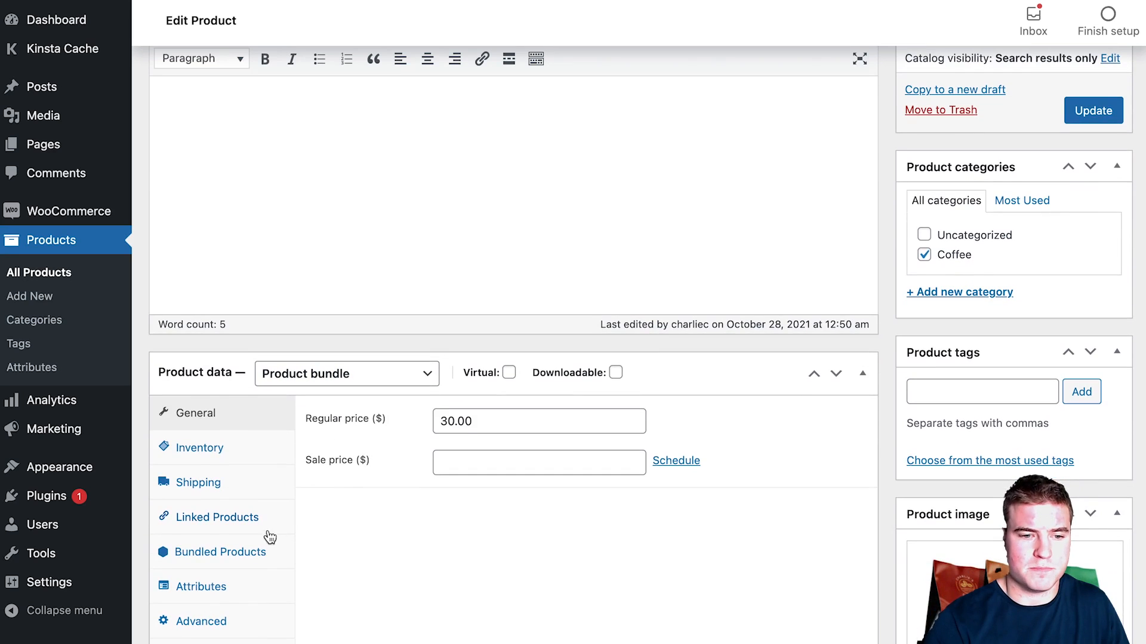
click(267, 551)
scroll(370, 508, down, 6)
click(365, 514)
text(decaf)
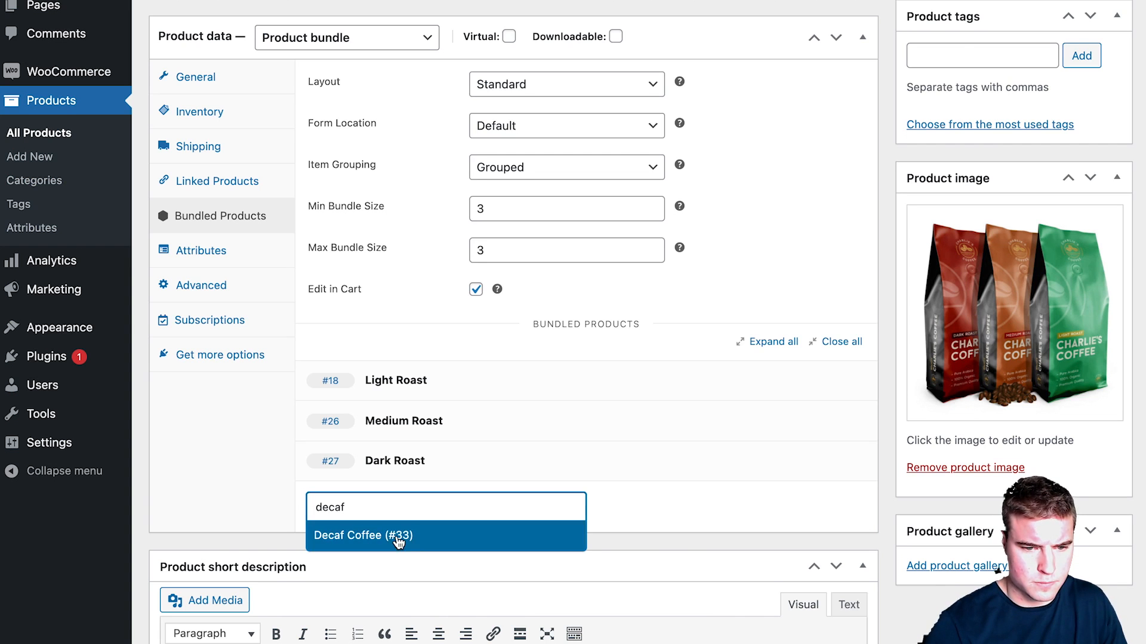
click(395, 535)
Step: Add French Roast to the bundle as an optional item with maximum quantity 3
scroll(384, 531, down, 5)
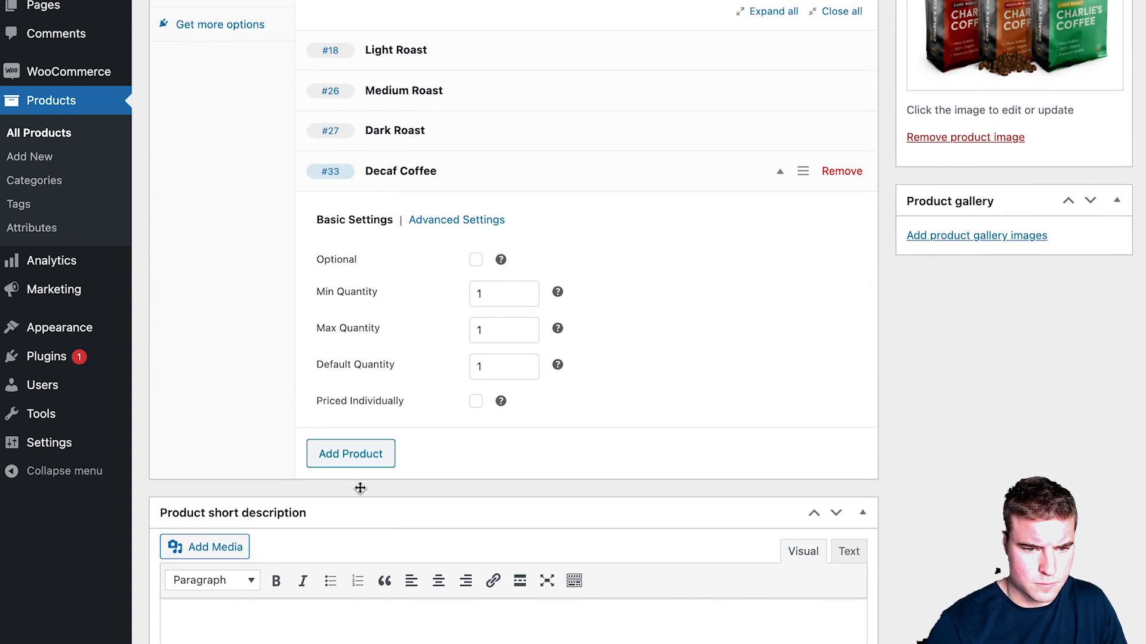
click(351, 453)
text(fre)
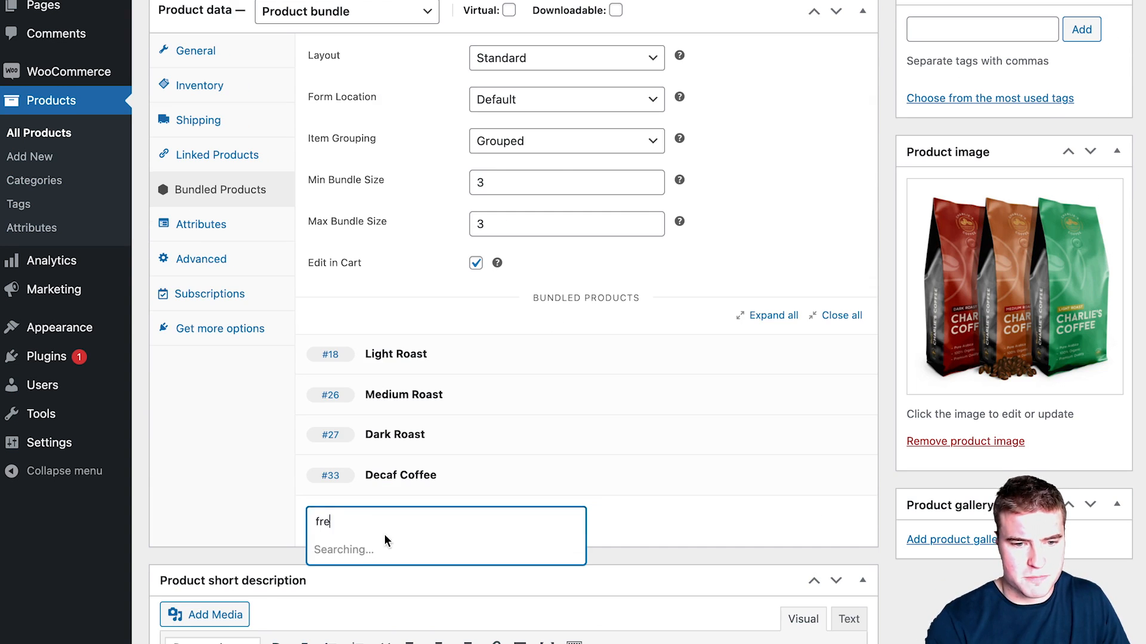
click(391, 546)
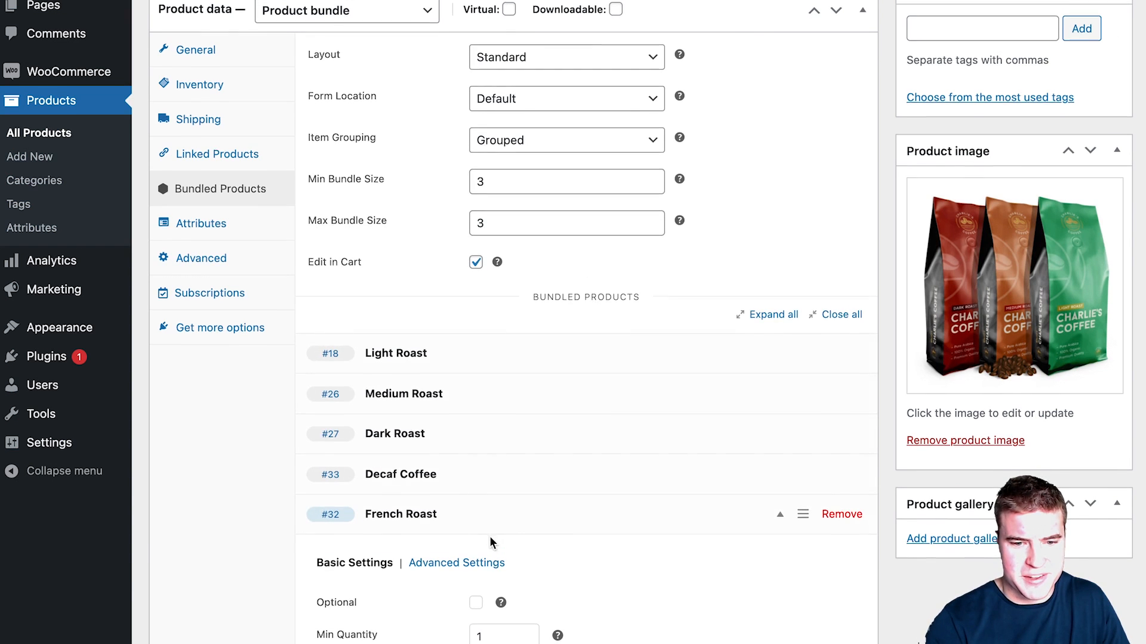
scroll(478, 448, down, 5)
click(476, 319)
click(489, 391)
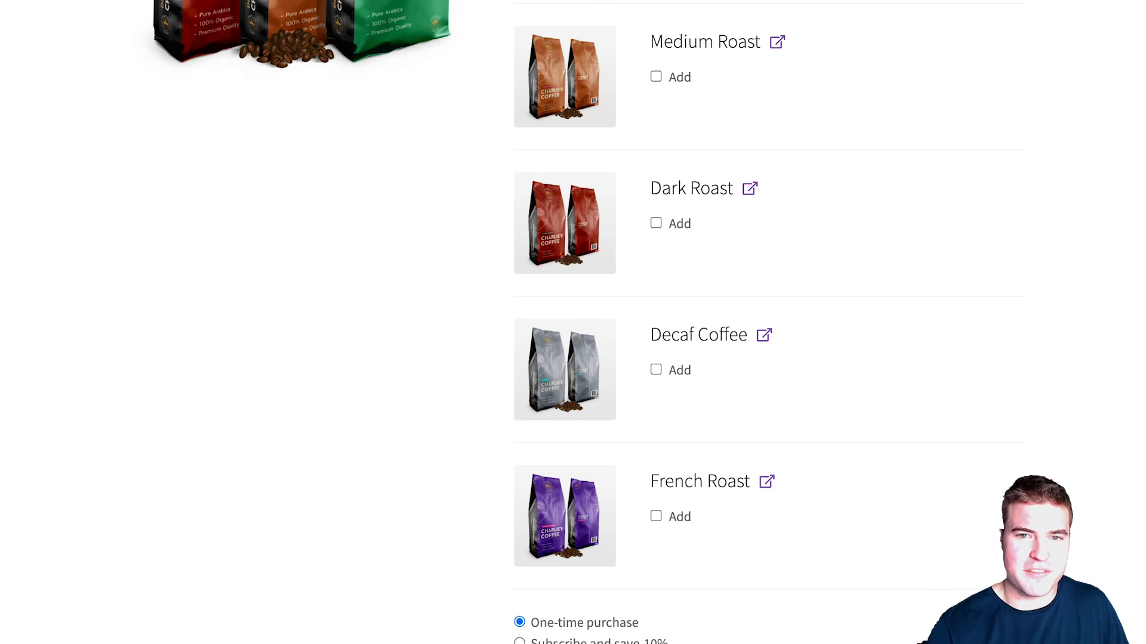
Step: Build the storefront bundle with Decaf Coffee, Medium Roast (quantity 1) and French Roast (quantity 2)
scroll(573, 323, up, 3)
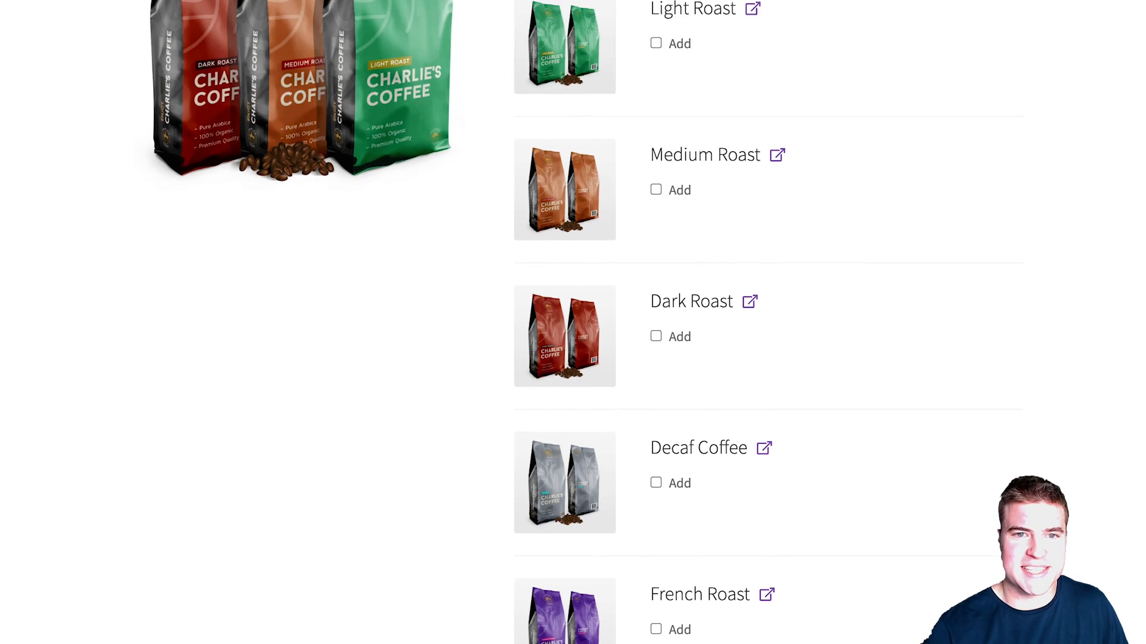
scroll(573, 322, down, 5)
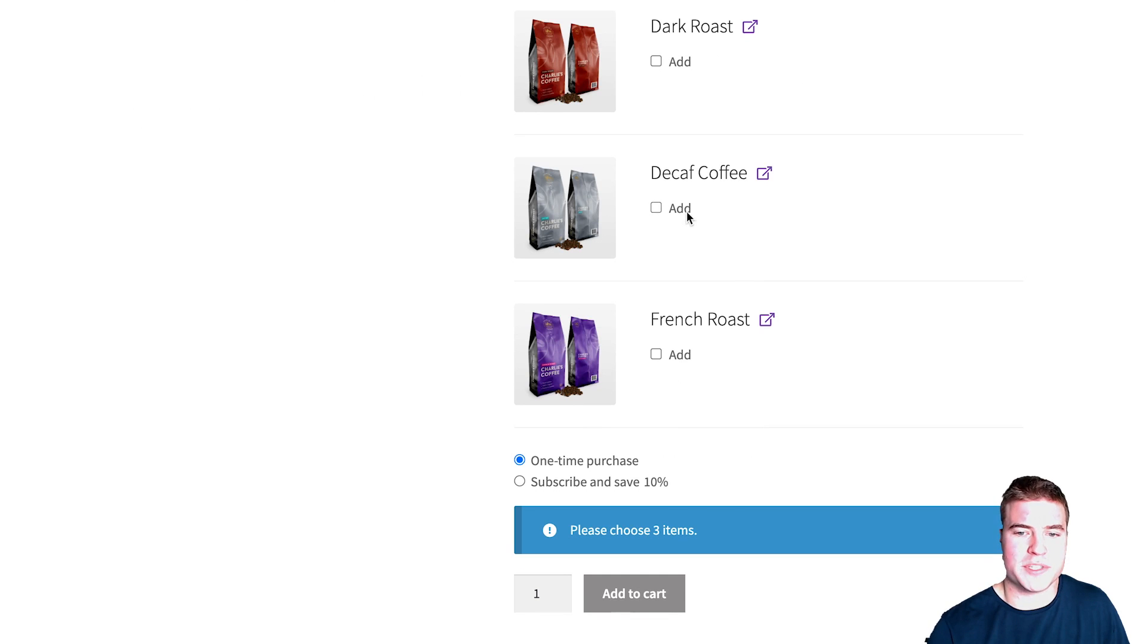
click(686, 213)
click(683, 62)
scroll(684, 62, up, 2)
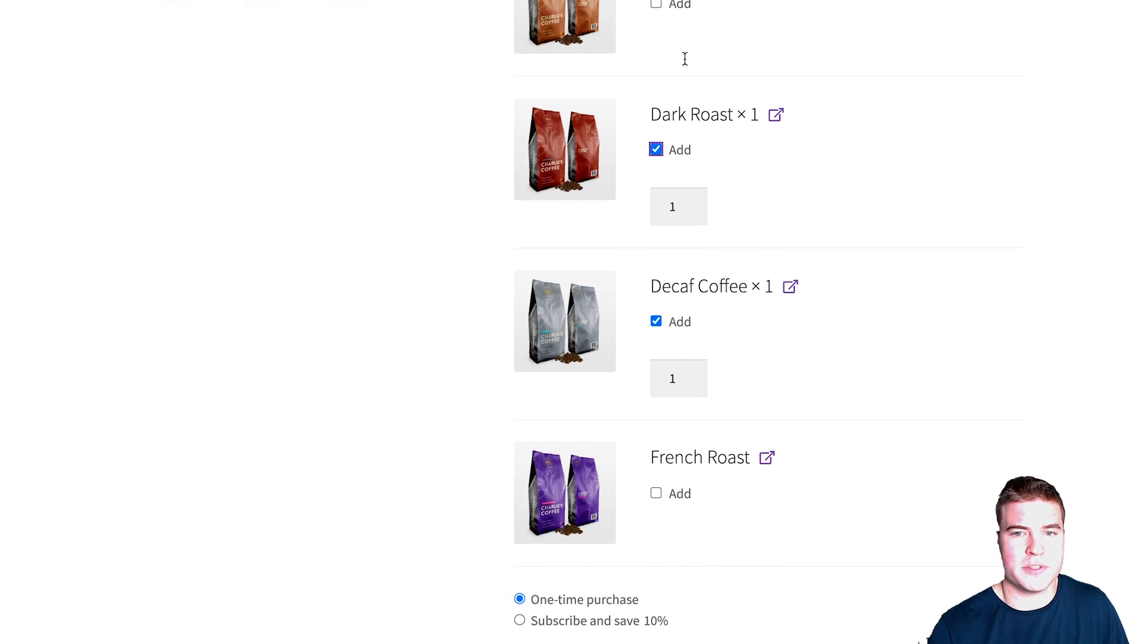
click(680, 6)
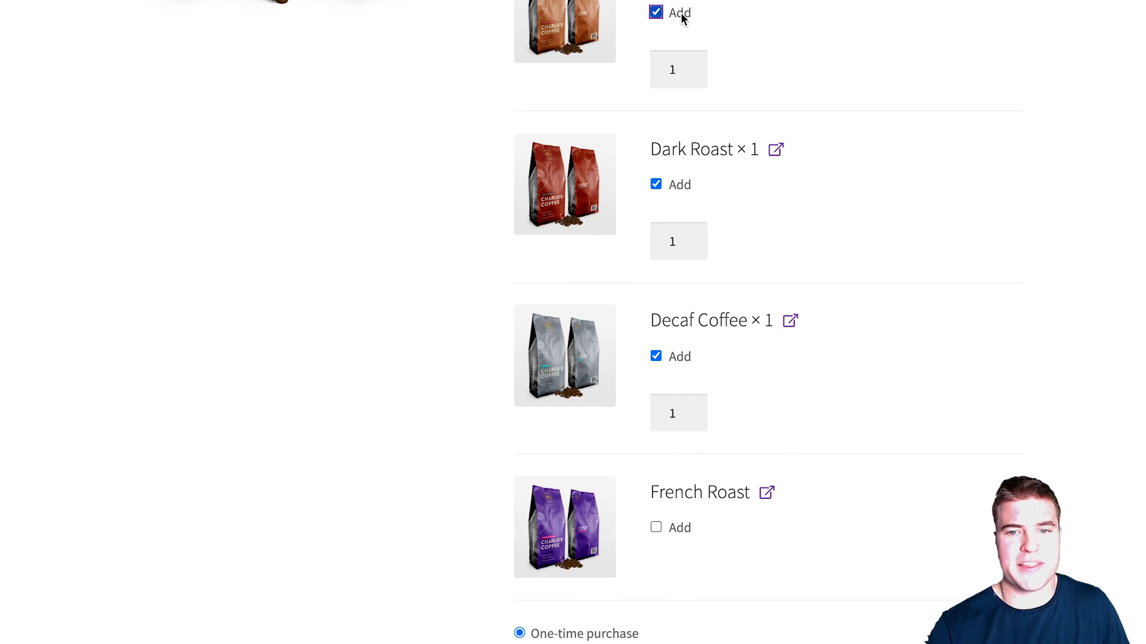
click(687, 186)
click(693, 74)
click(683, 509)
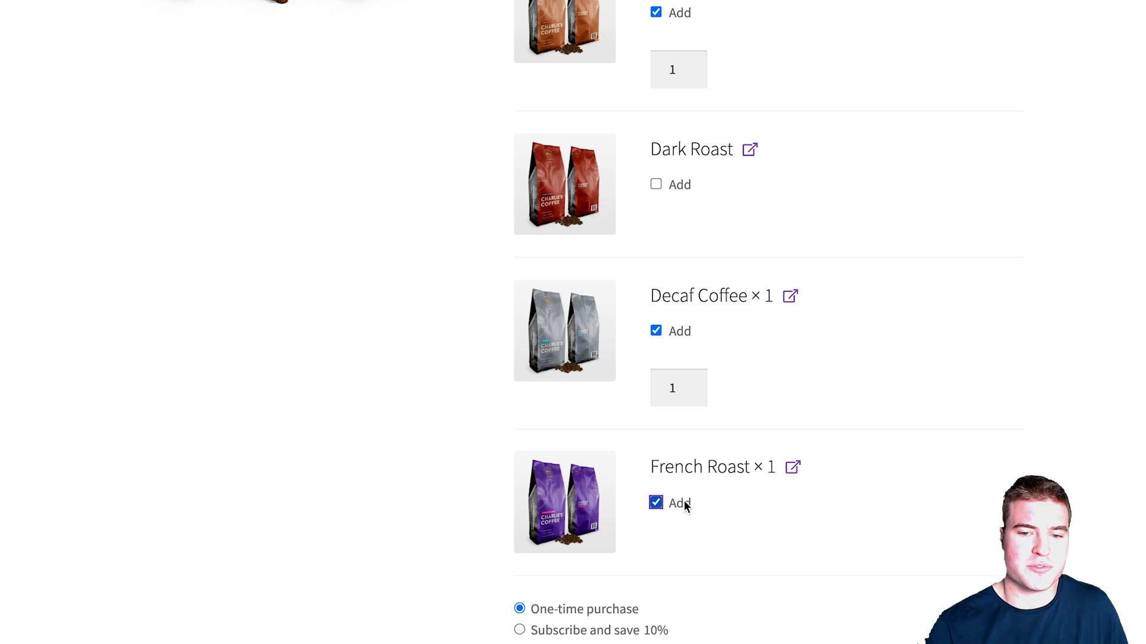
click(692, 555)
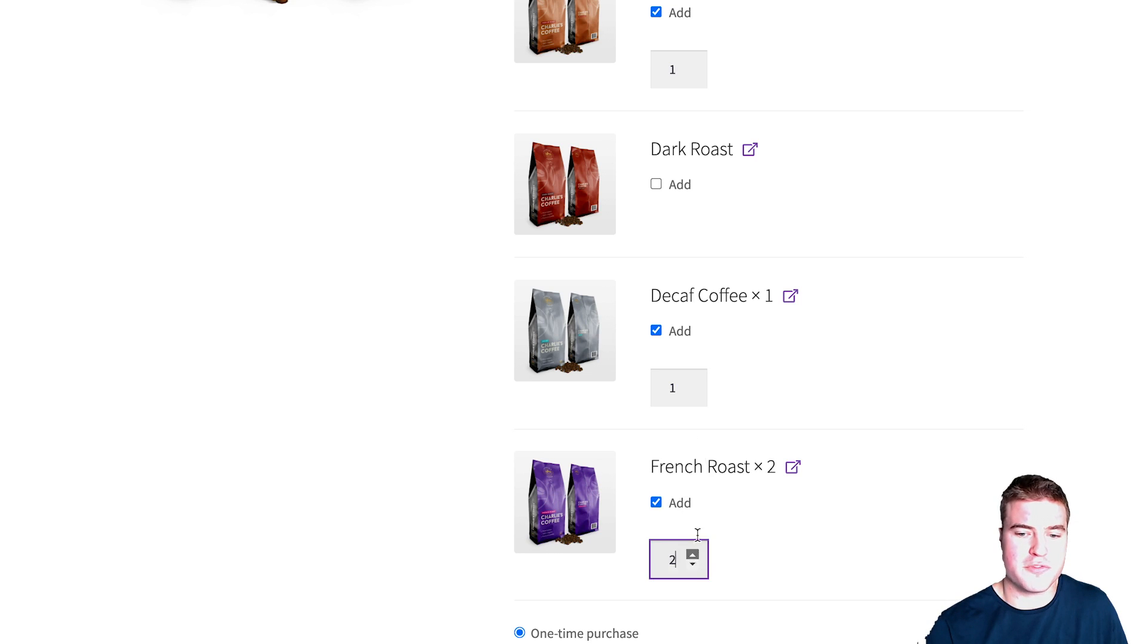
scroll(722, 342, down, 3)
scroll(723, 292, up, 1)
scroll(720, 274, up, 1)
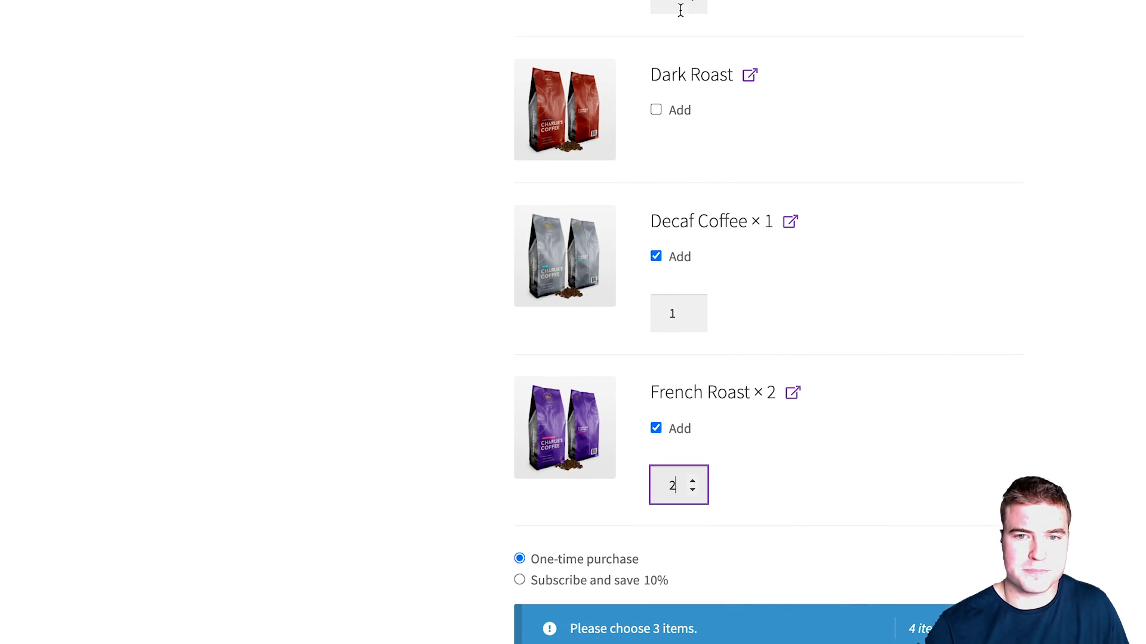
click(801, 69)
Step: On the French Roast page, choose 'Subscribe and save 10%' with delivery every month
scroll(825, 149, down, 4)
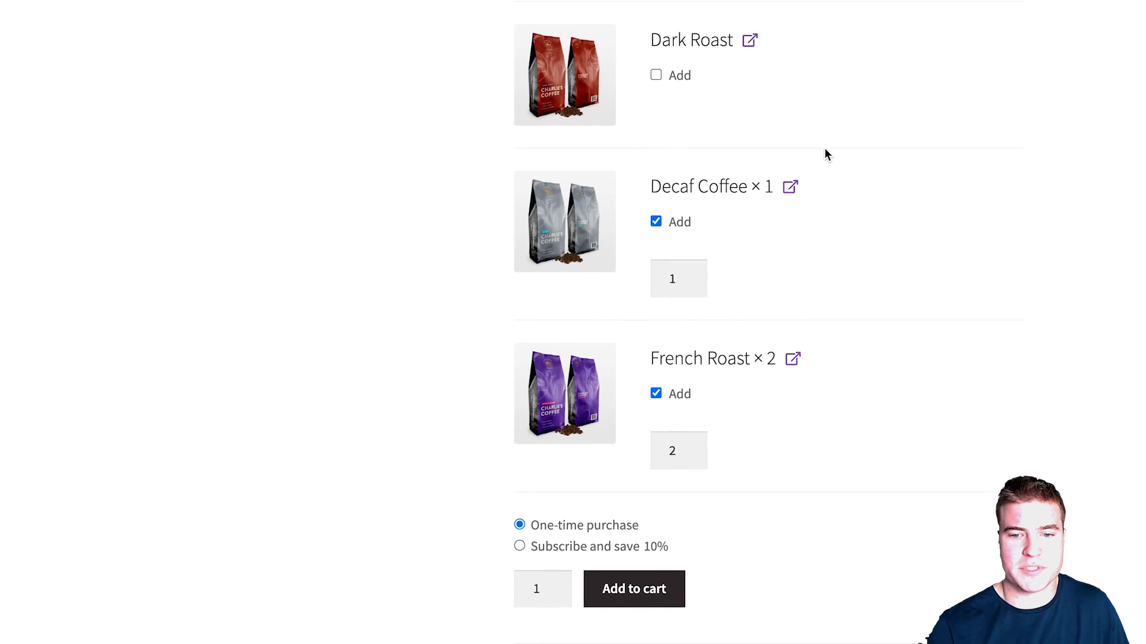
scroll(823, 156, up, 1)
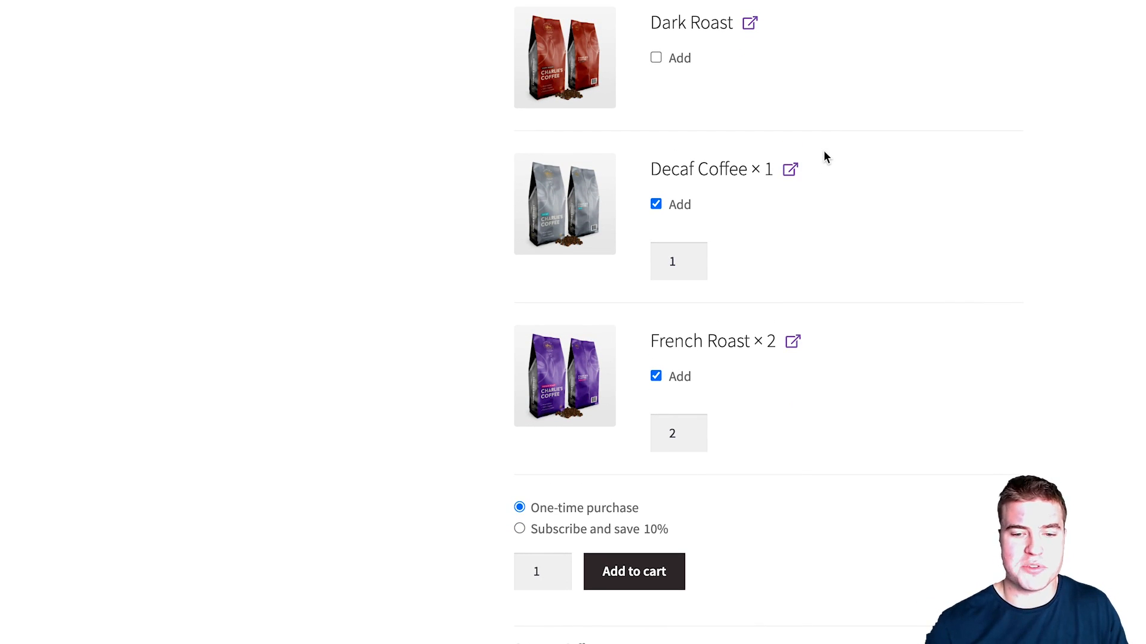
click(794, 346)
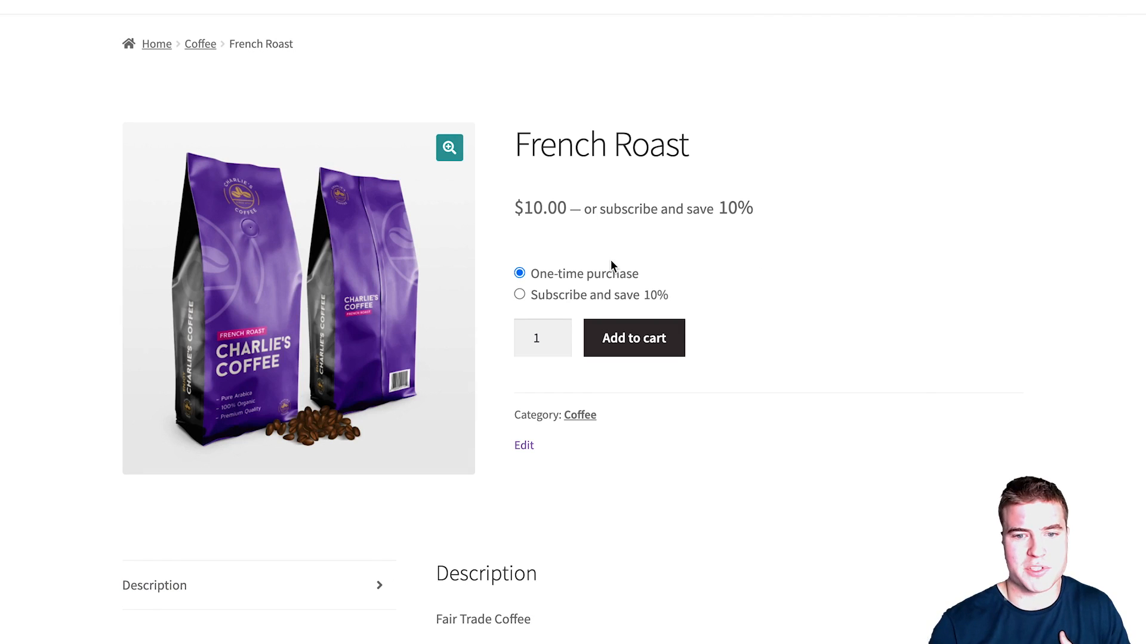
click(558, 334)
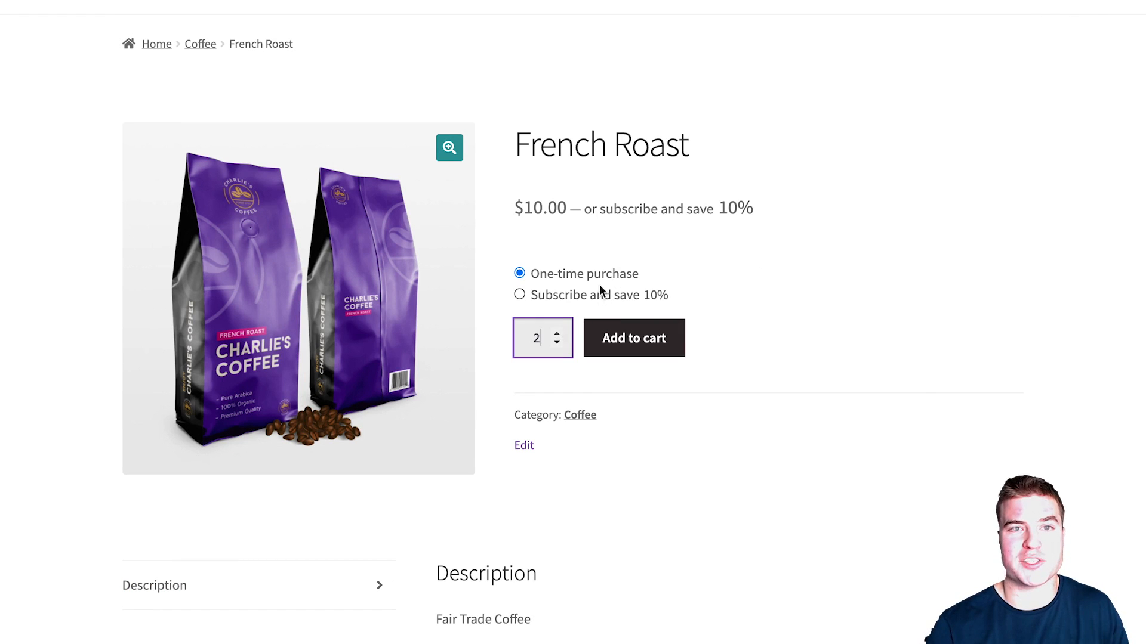
click(556, 342)
click(567, 299)
click(558, 408)
click(558, 409)
click(558, 418)
click(558, 418)
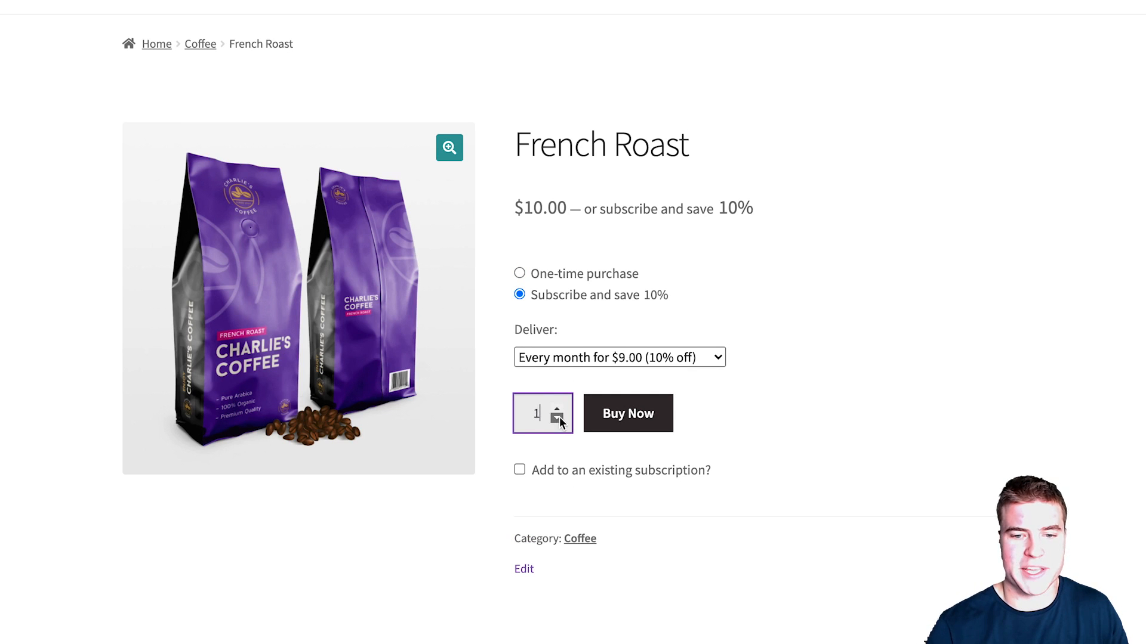
click(568, 363)
click(598, 324)
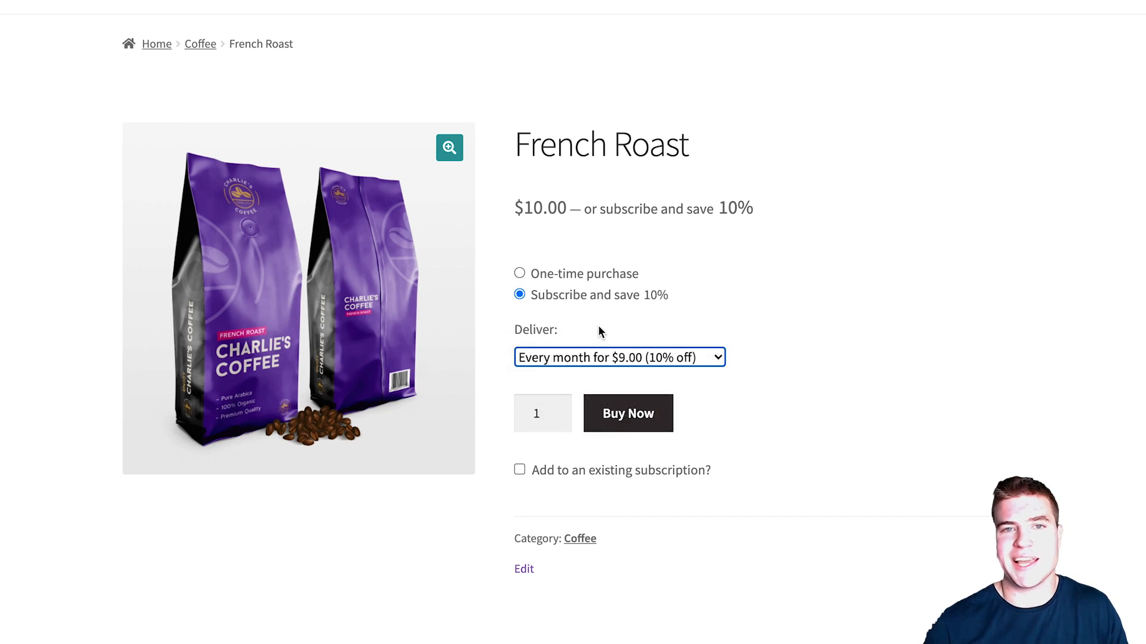
click(751, 387)
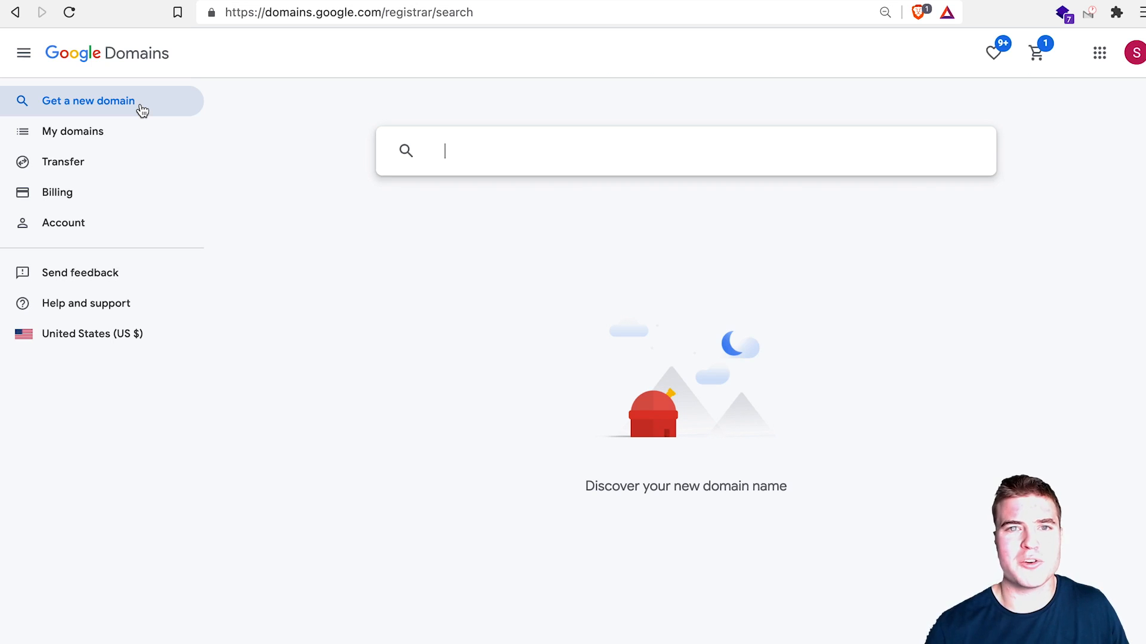
Step: Search Google Domains for charliescoffeeco.com, correcting the initial charliescoffee.com search
text(charli)
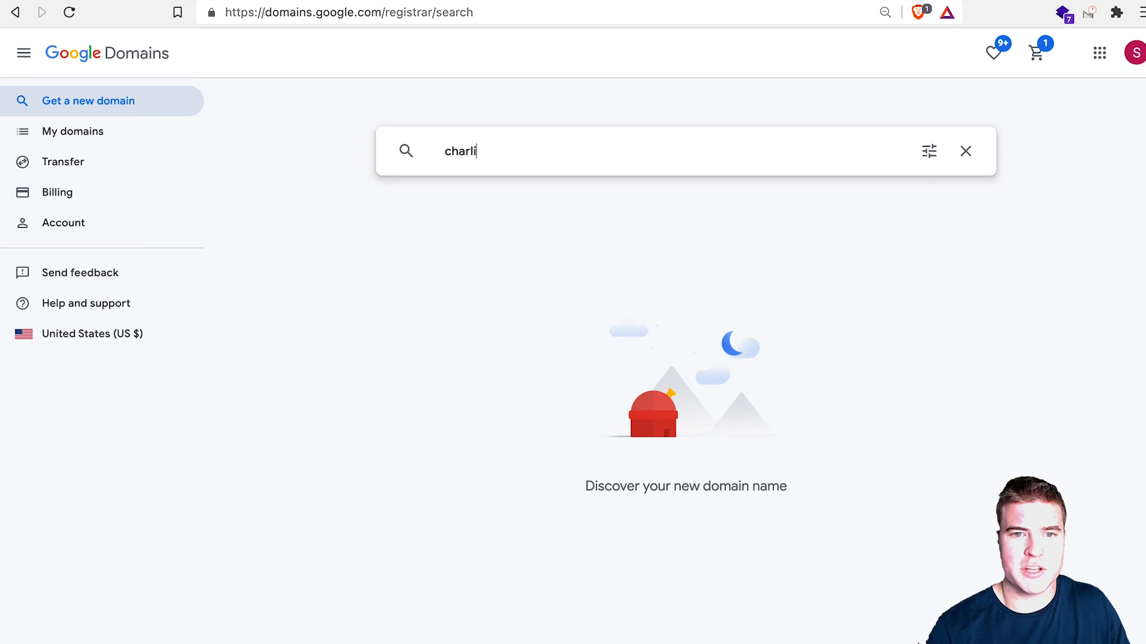
text(escoffee.com)
key(Return)
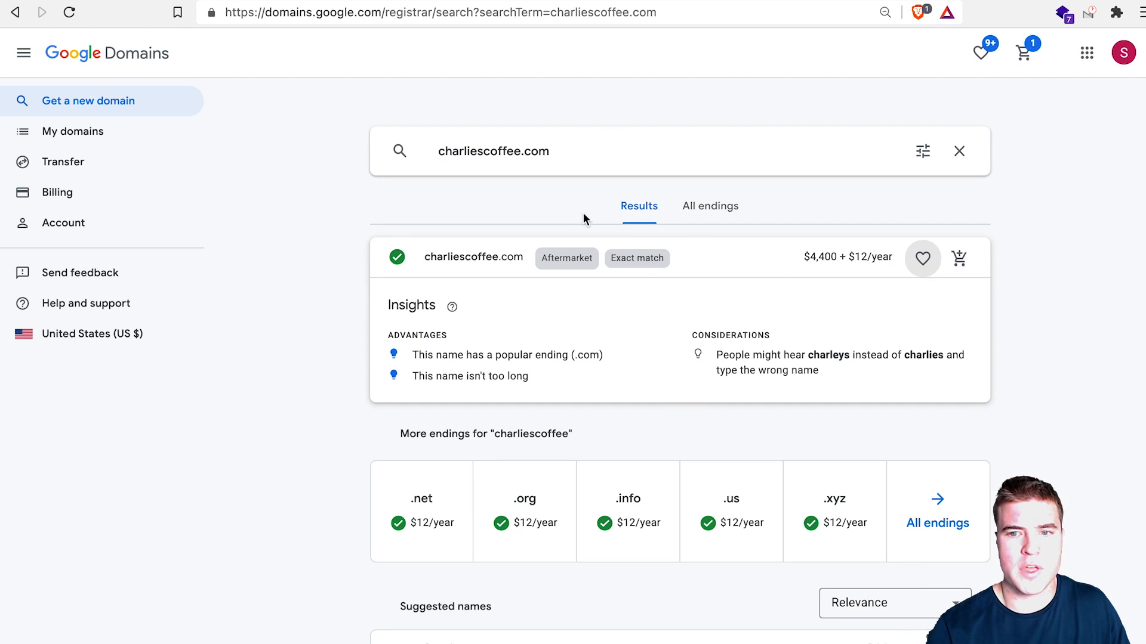
click(520, 150)
text(co)
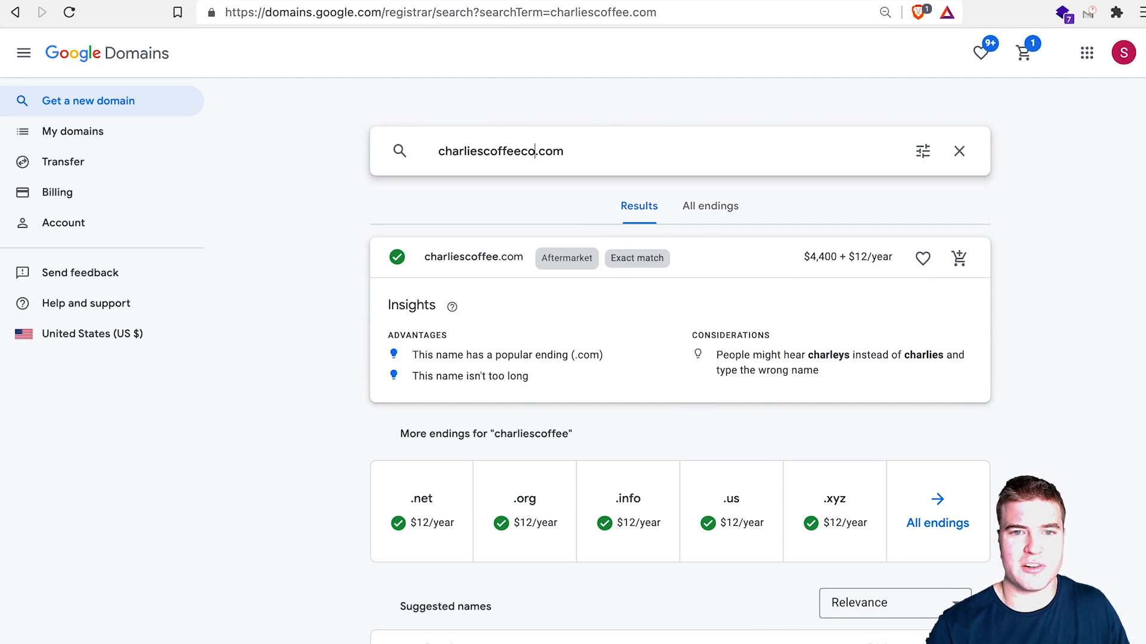
key(Return)
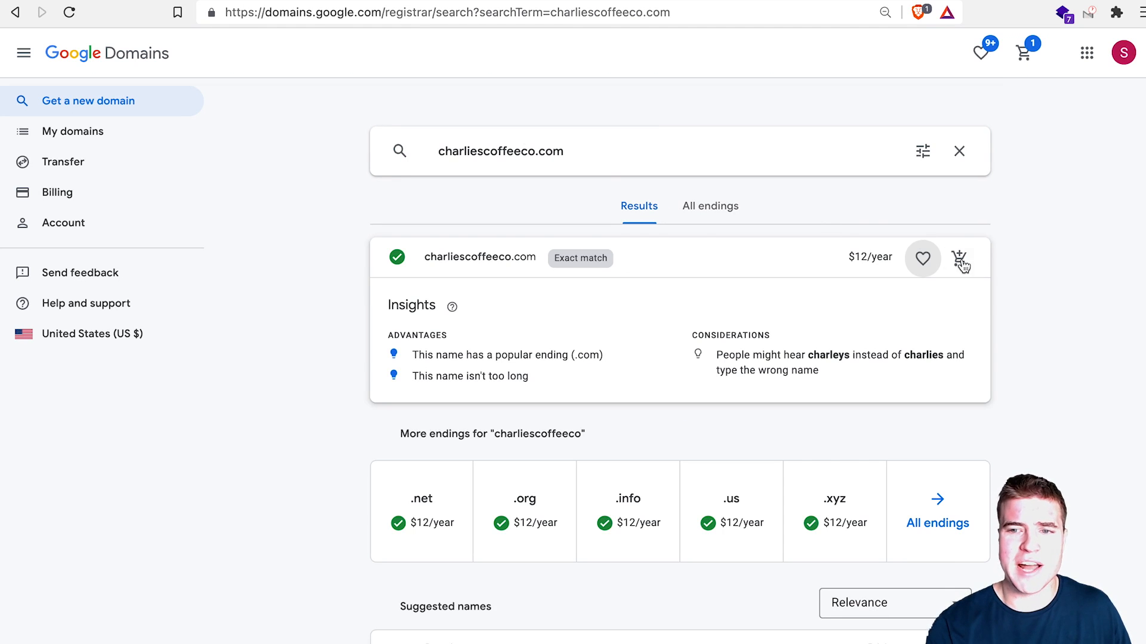
Step: Add charliescoffeeco.com to the cart and remove sgwp.co from it
click(959, 260)
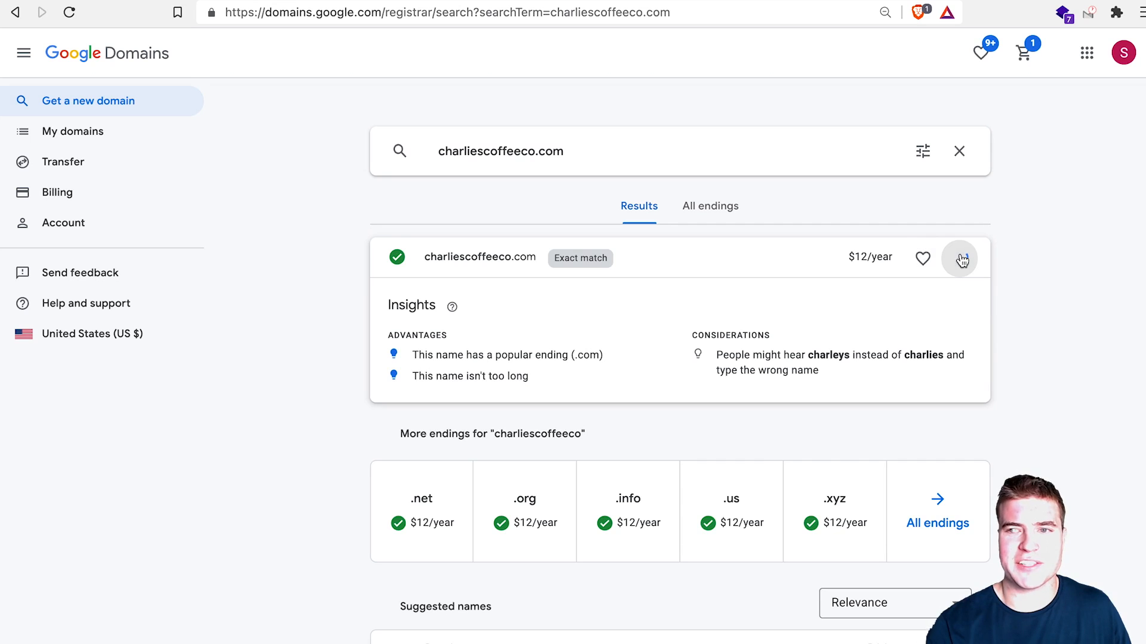
click(1024, 57)
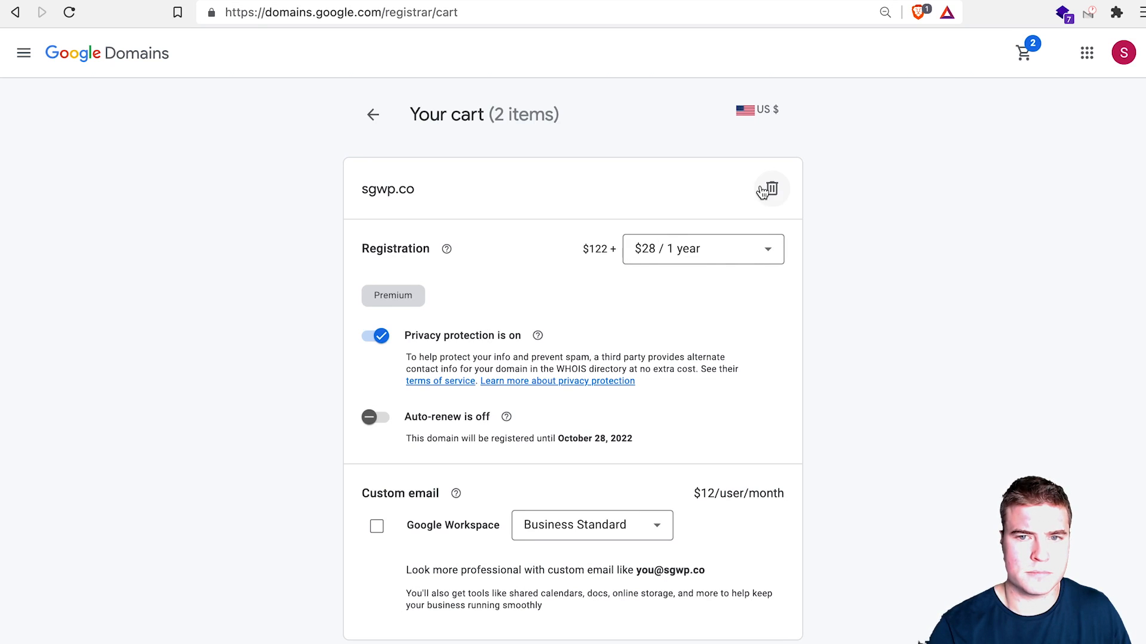
click(768, 190)
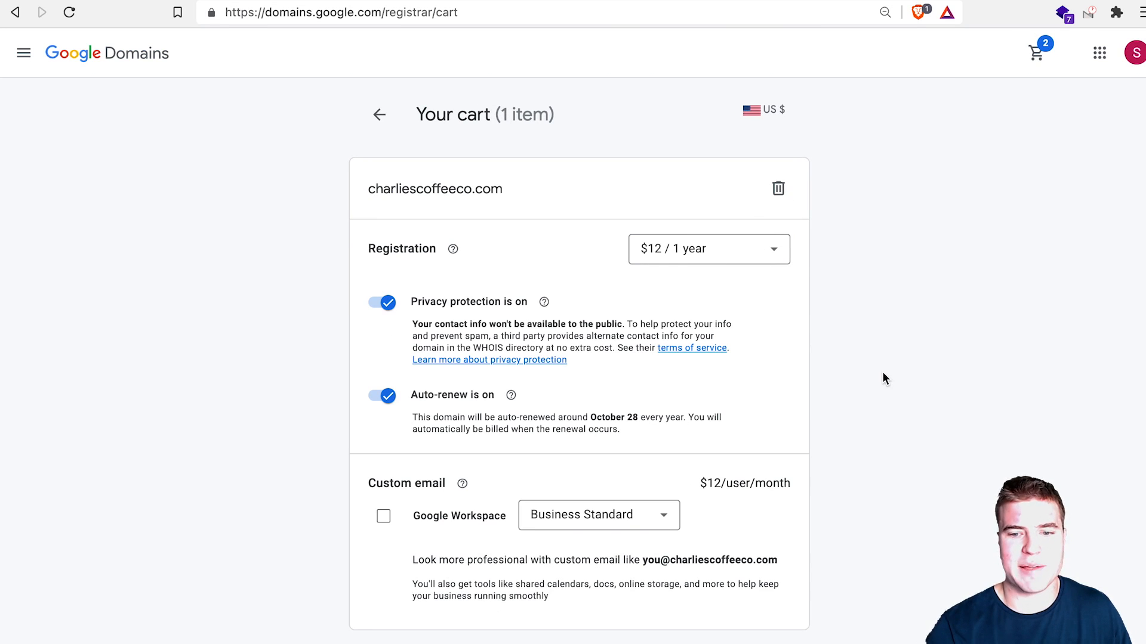
Step: Check out and buy charliescoffeeco.com, then open its DNS page
click(707, 596)
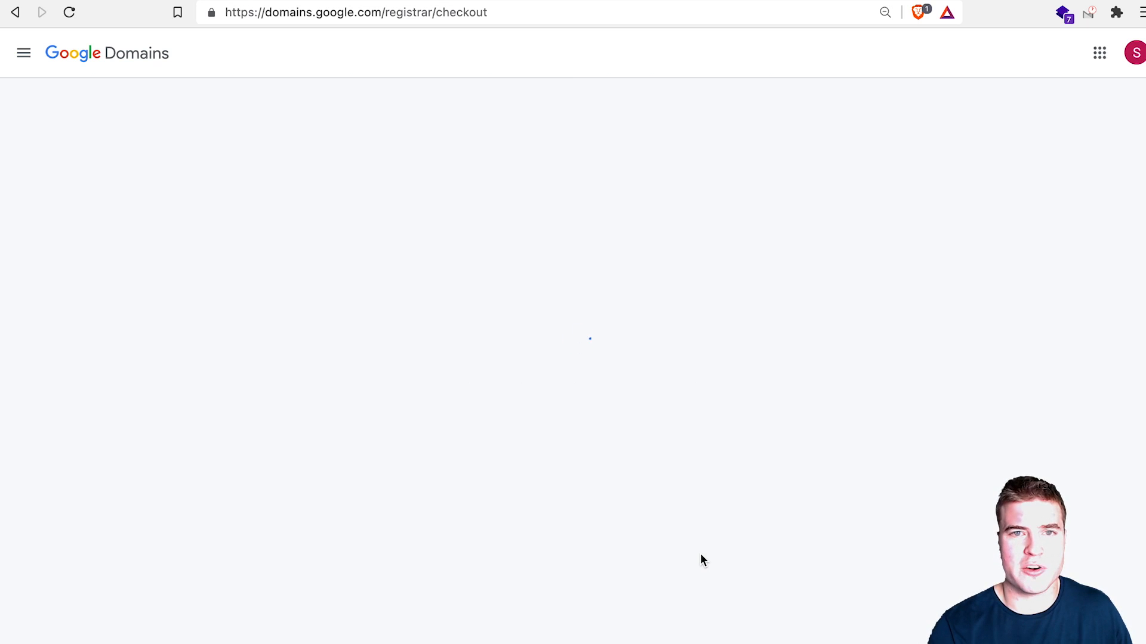
click(704, 552)
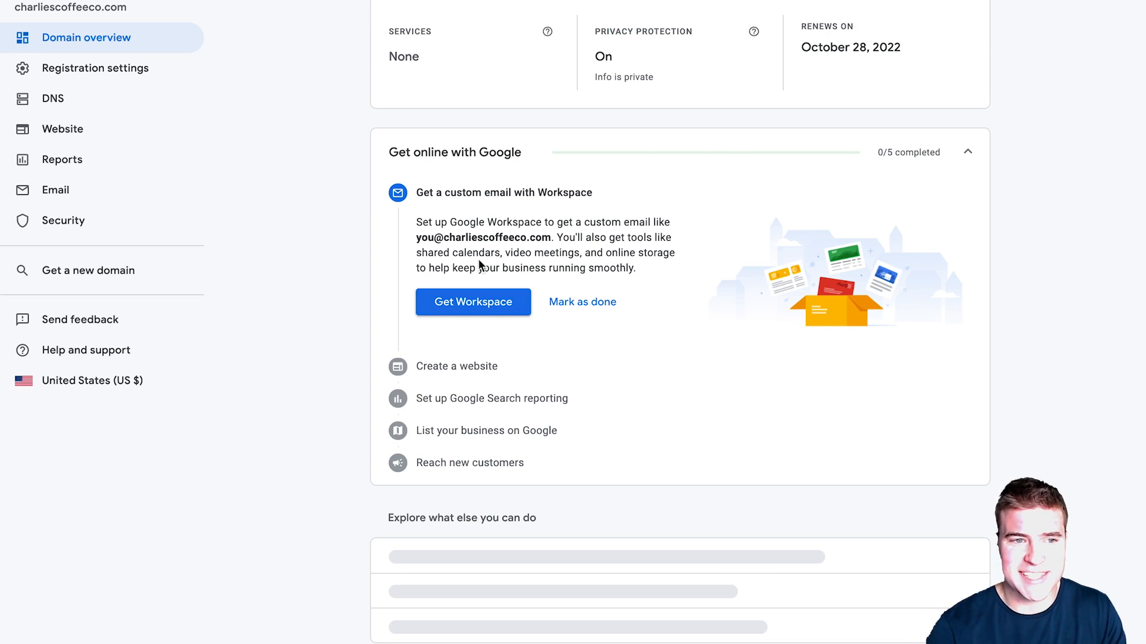
click(101, 103)
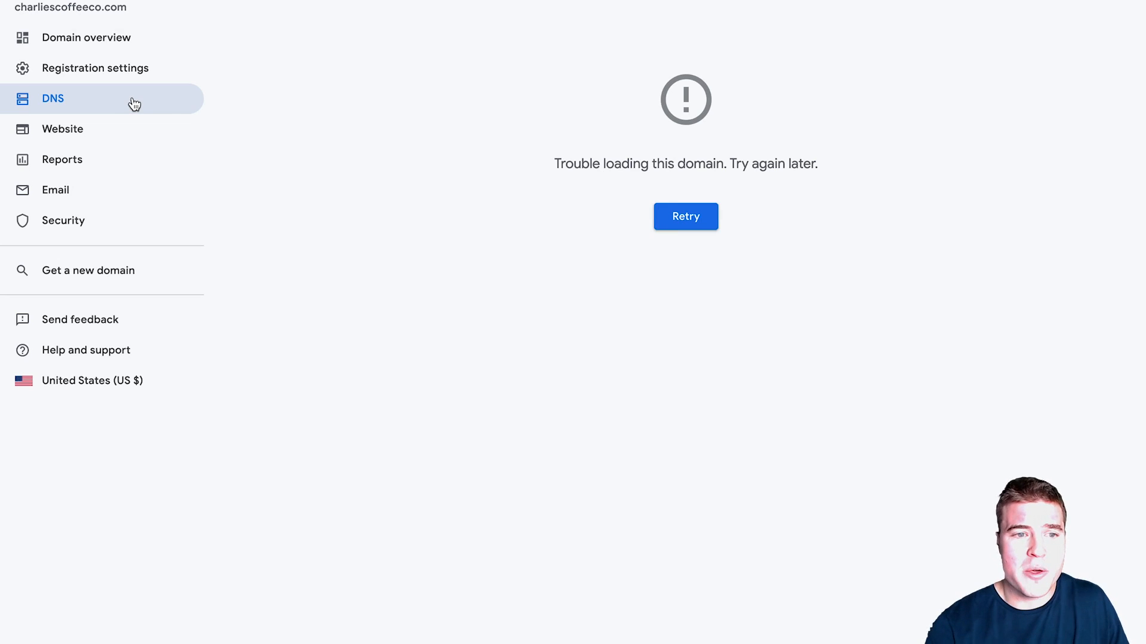
click(686, 222)
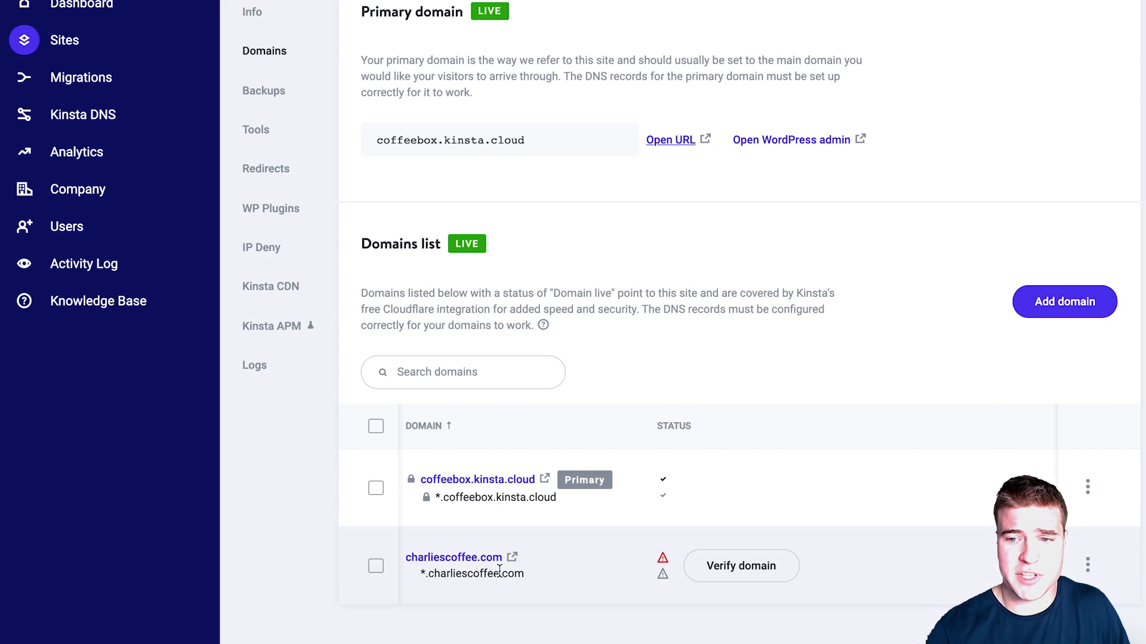
Step: Add charliescoffeeco.com as a new domain on the coffeebox site in MyKinsta
click(1064, 302)
click(603, 441)
text(charliescoffeeco.com)
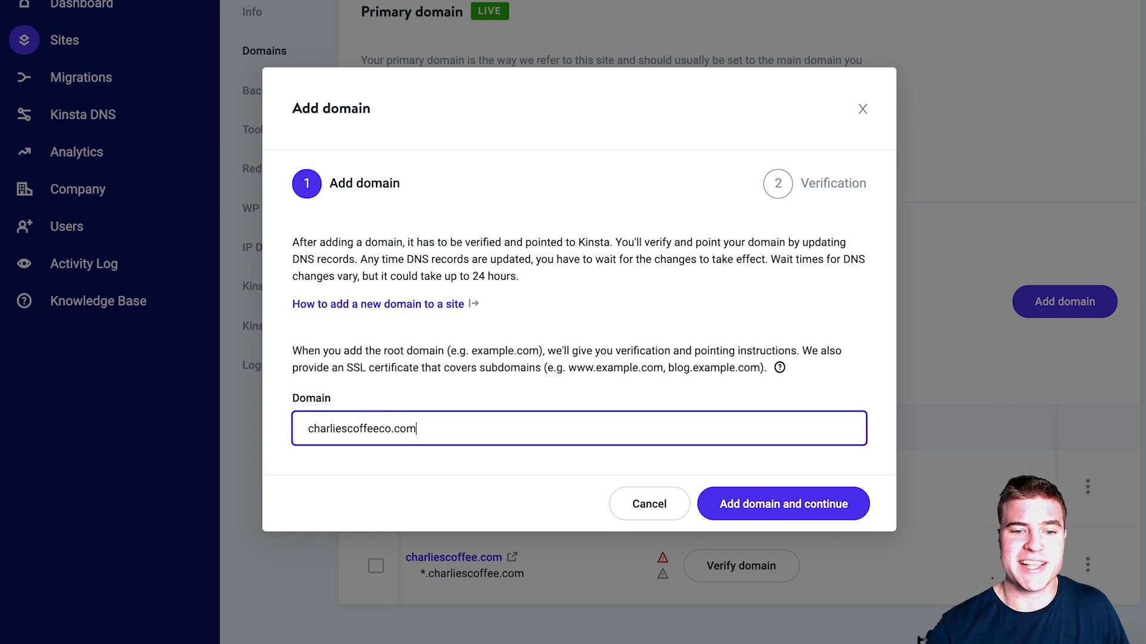
key(Return)
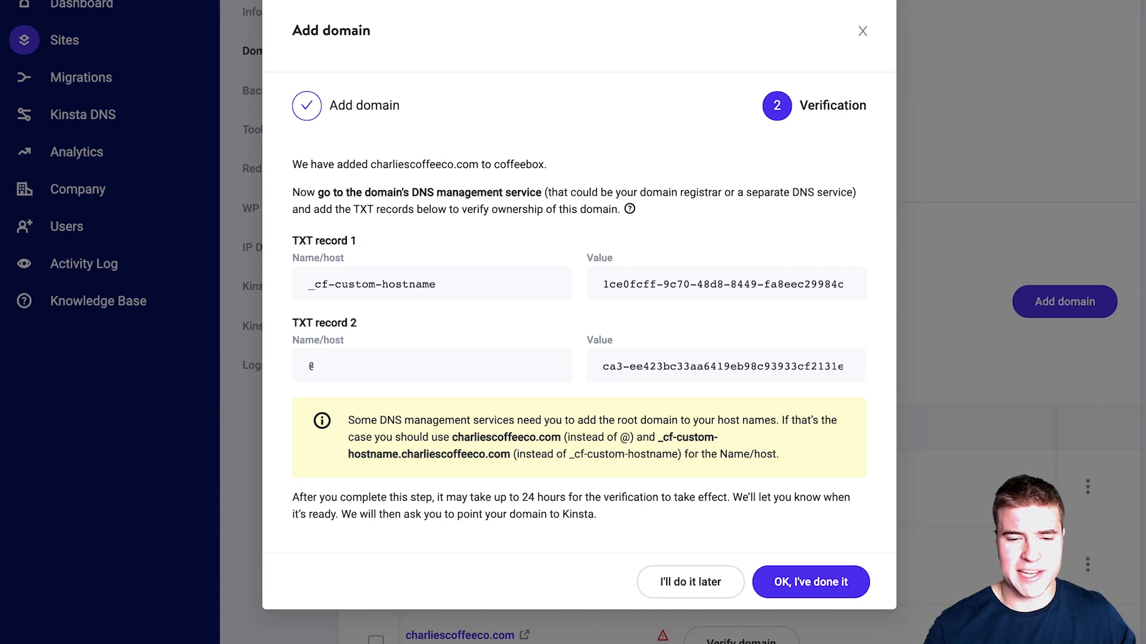
mouse_move(552, 283)
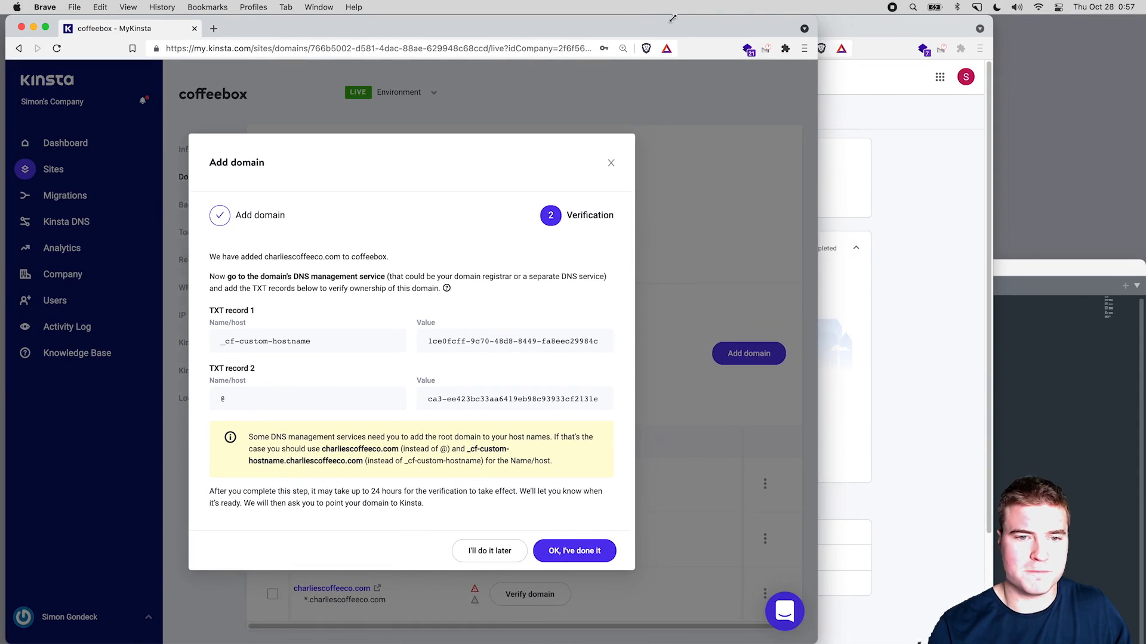
Step: Put Kinsta beside Google Domains and start a TXT record with host _cf-custom-hostname
drag(819, 15, 519, 12)
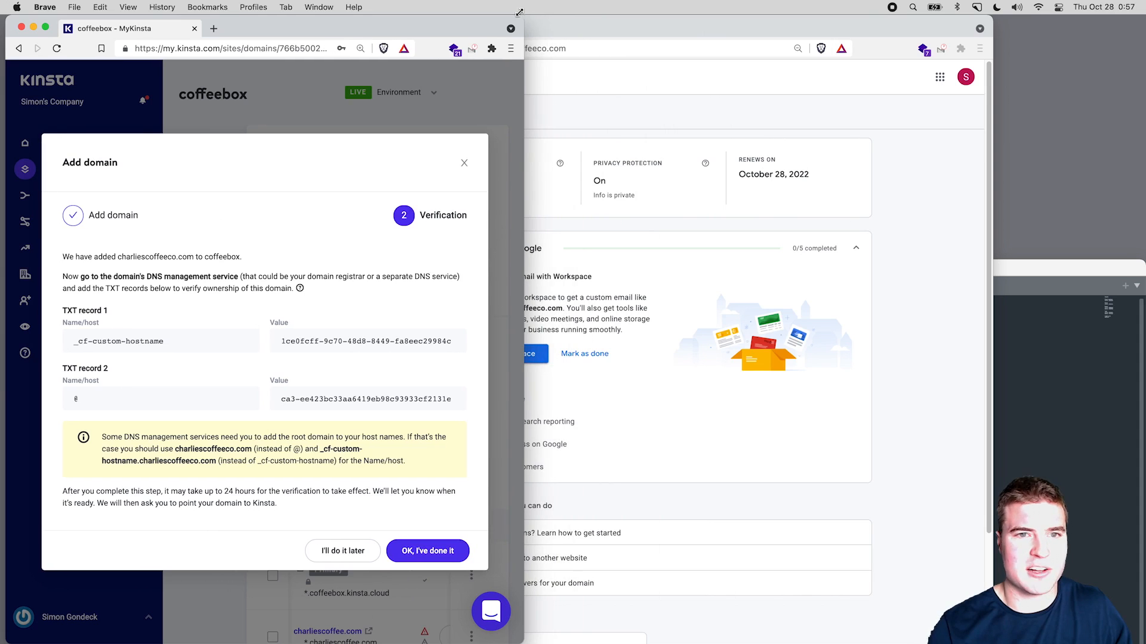
drag(601, 24, 750, 4)
drag(320, 16, 559, 4)
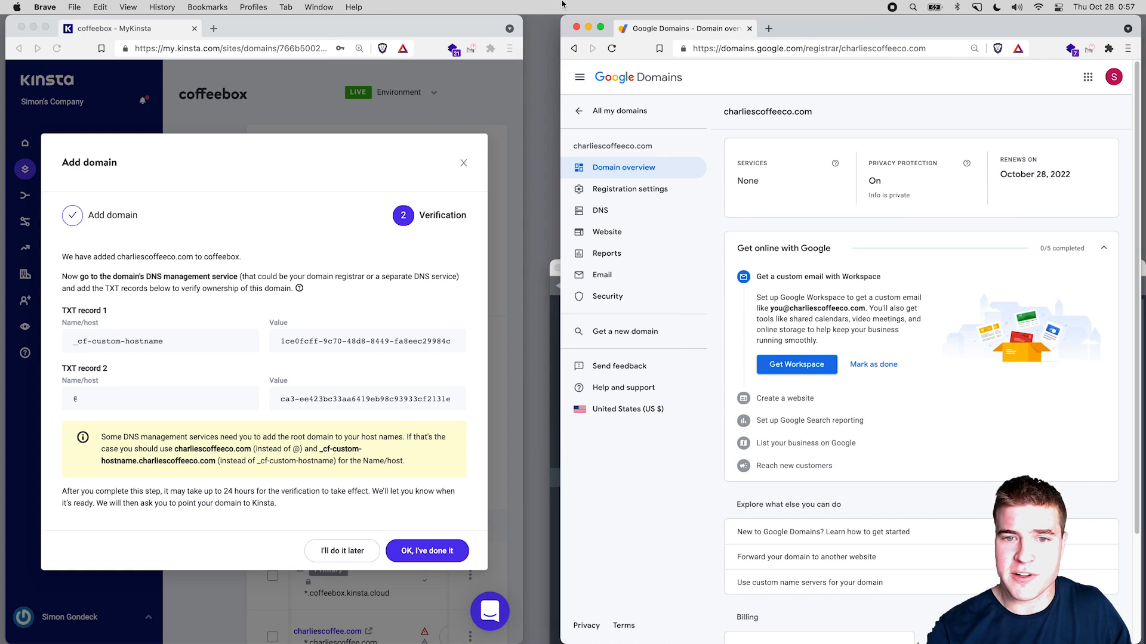
click(600, 216)
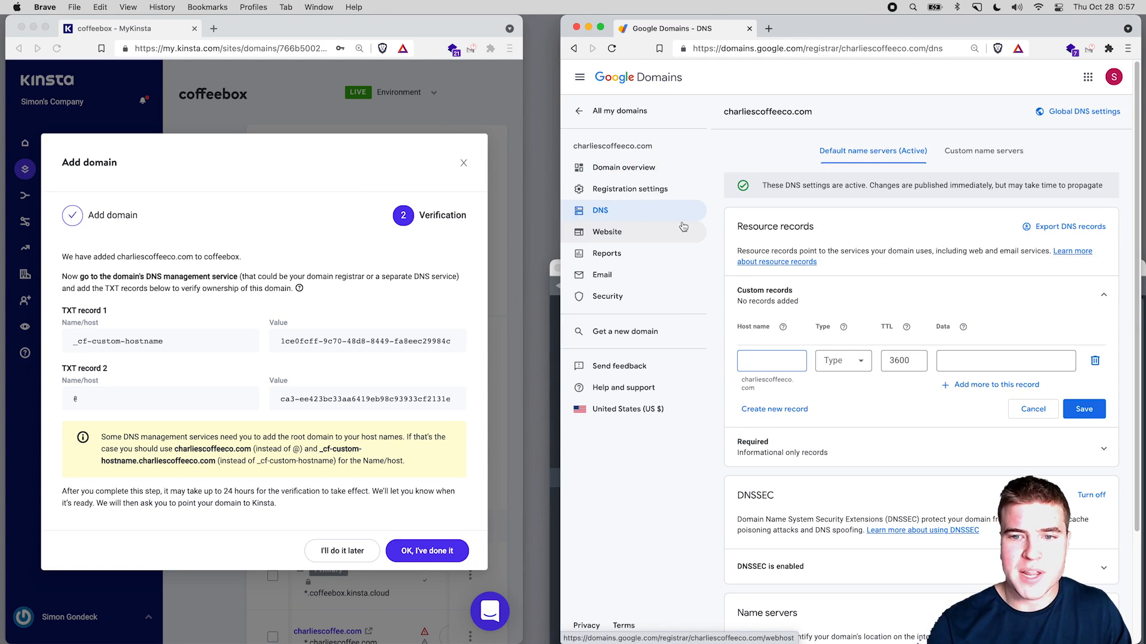
scroll(757, 236, down, 3)
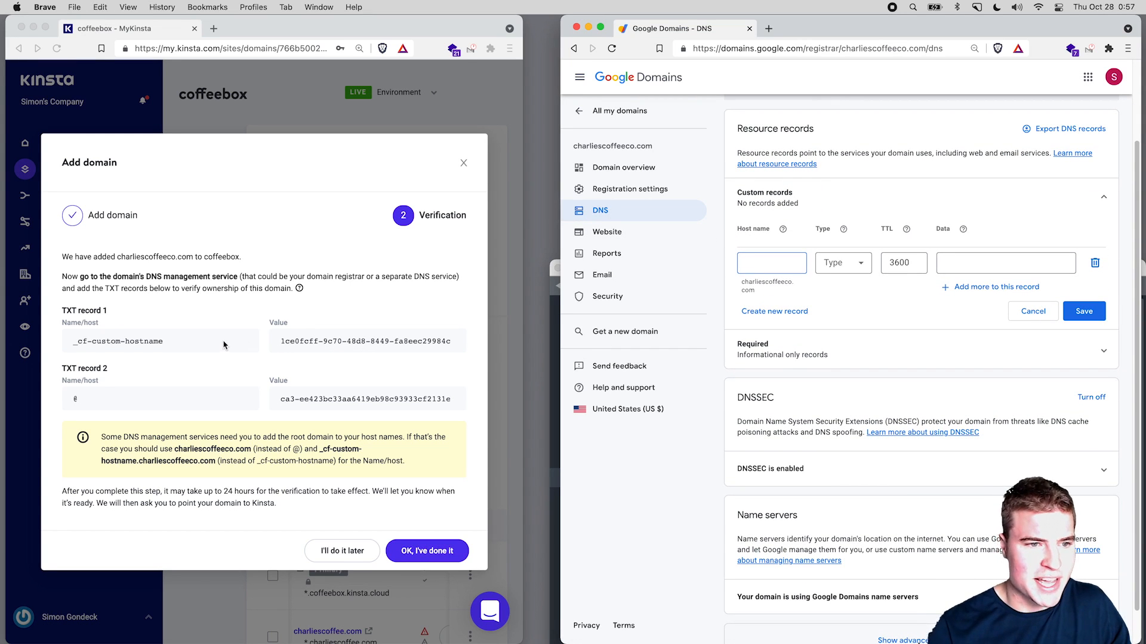
click(243, 345)
click(243, 345)
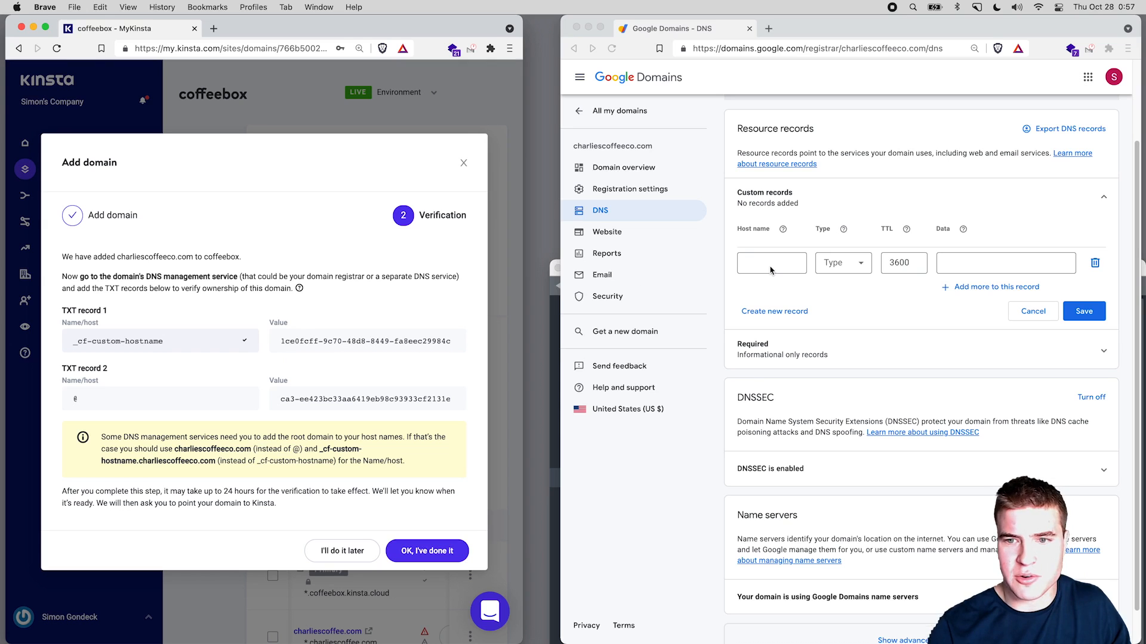
click(861, 297)
click(857, 264)
scroll(854, 364, down, 3)
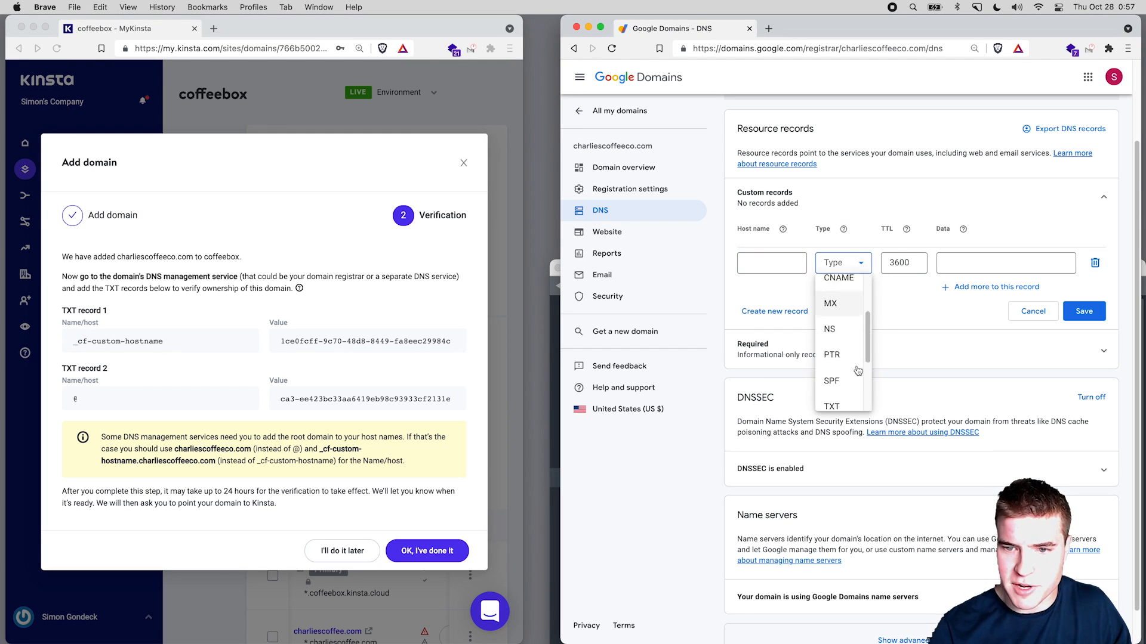
click(772, 262)
key(super+v)
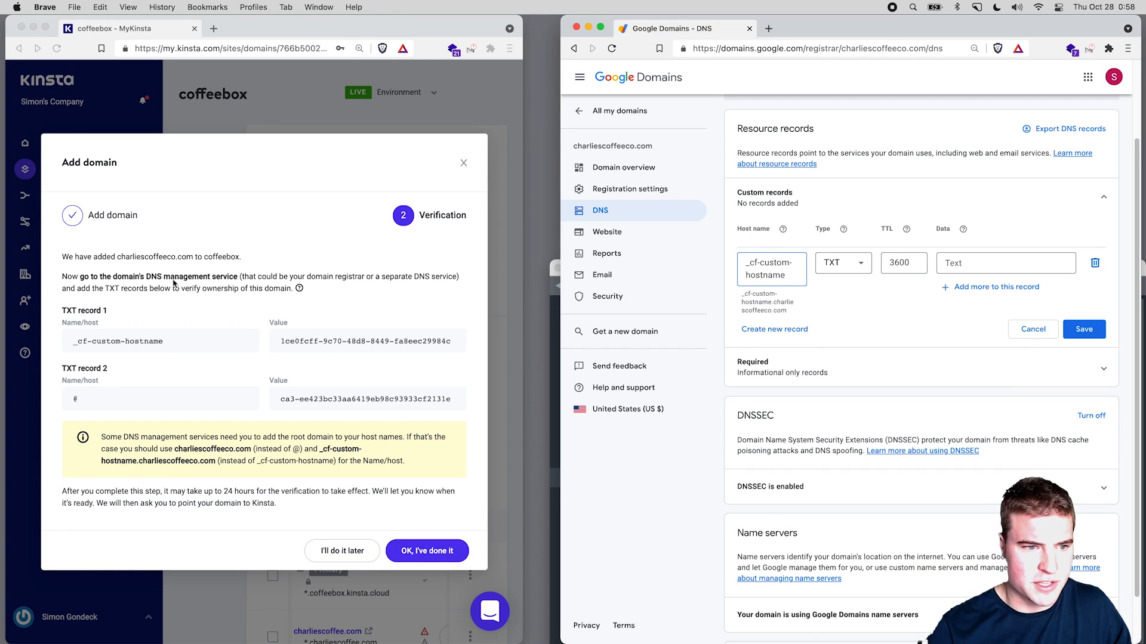
Step: Paste Kinsta's first TXT verification value into the record's data field
click(173, 344)
click(244, 342)
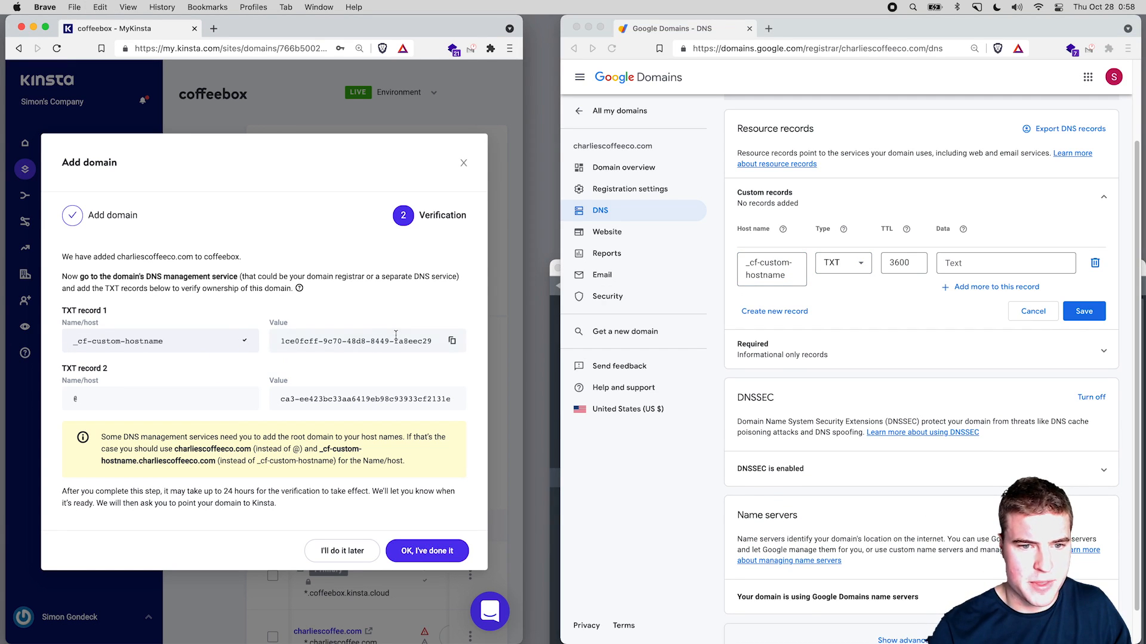
click(766, 280)
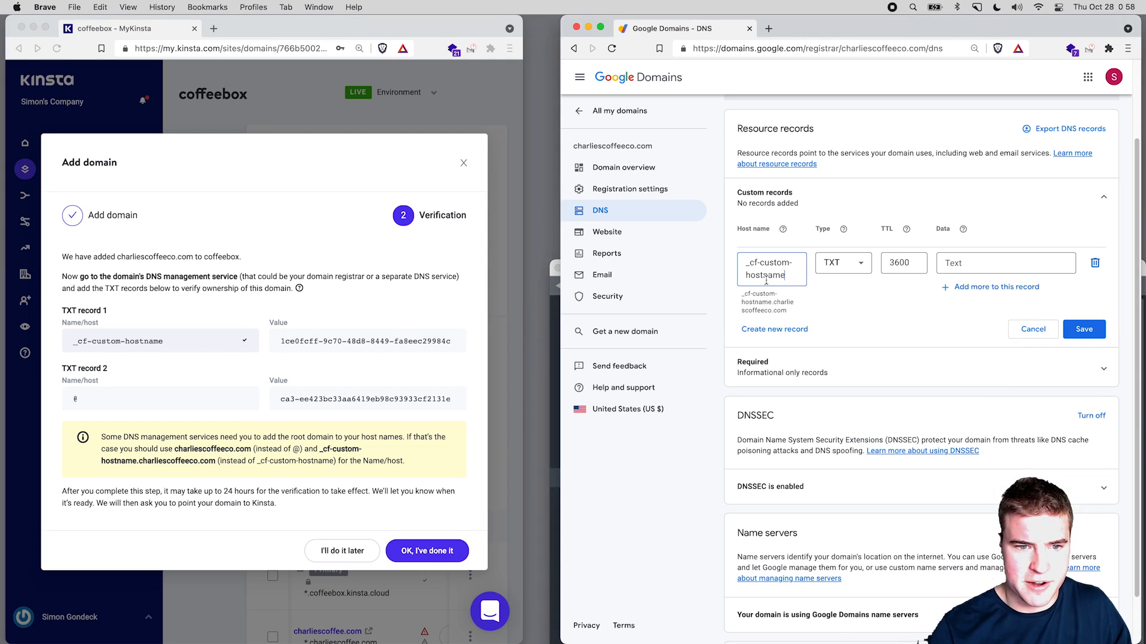
click(358, 341)
click(451, 341)
click(957, 265)
key(super+v)
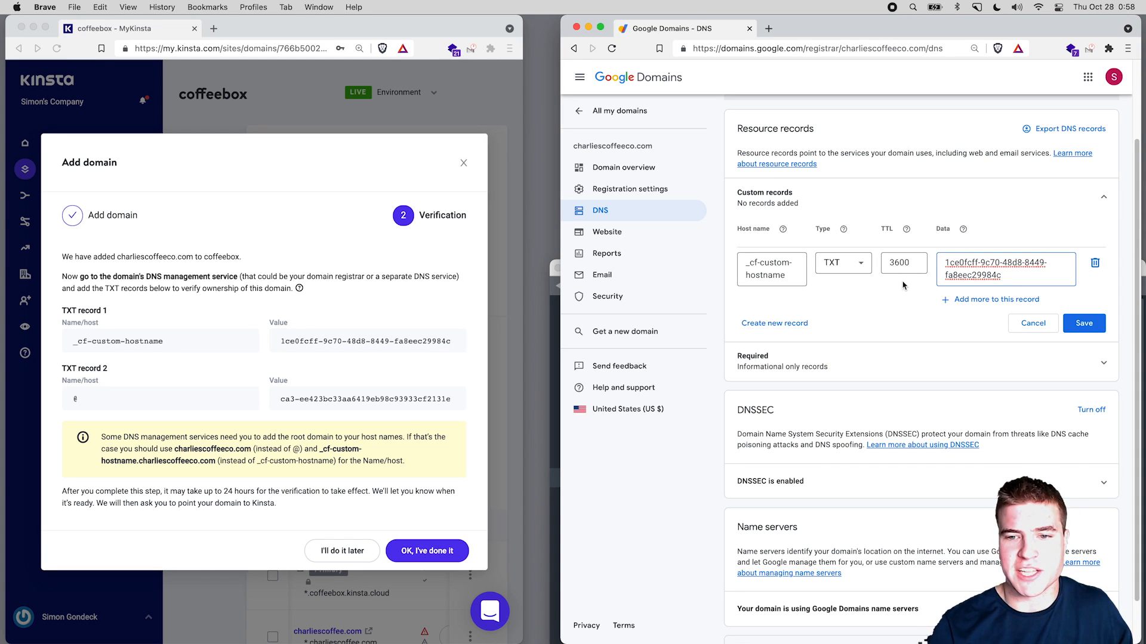
click(798, 332)
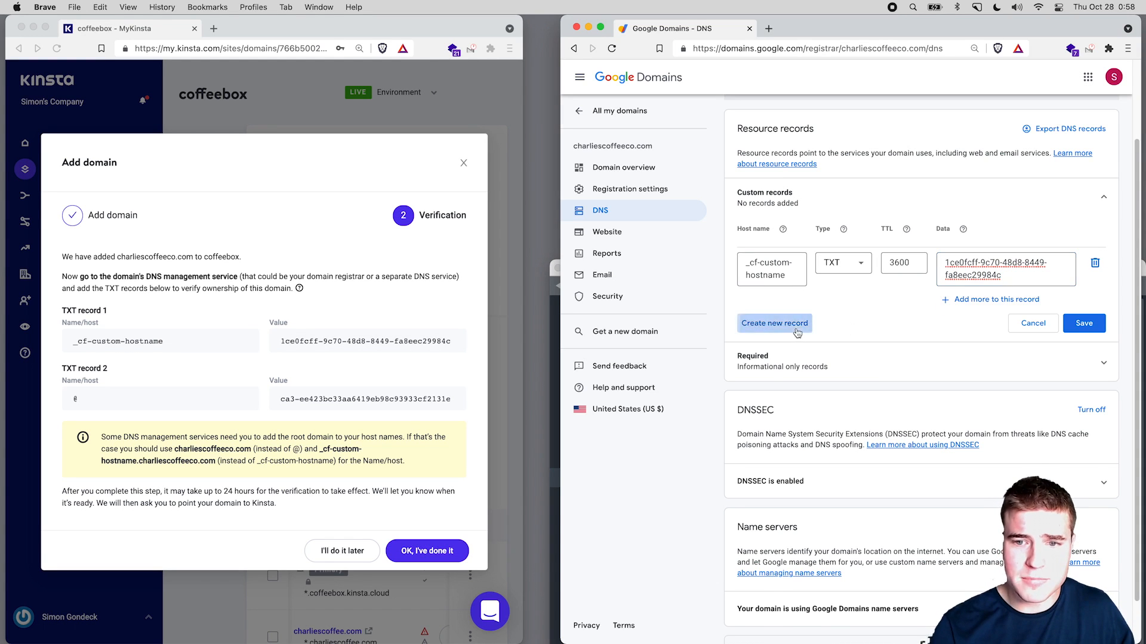
Step: Create a second TXT record carrying Kinsta's second verification value as its data
click(835, 334)
scroll(846, 364, down, 5)
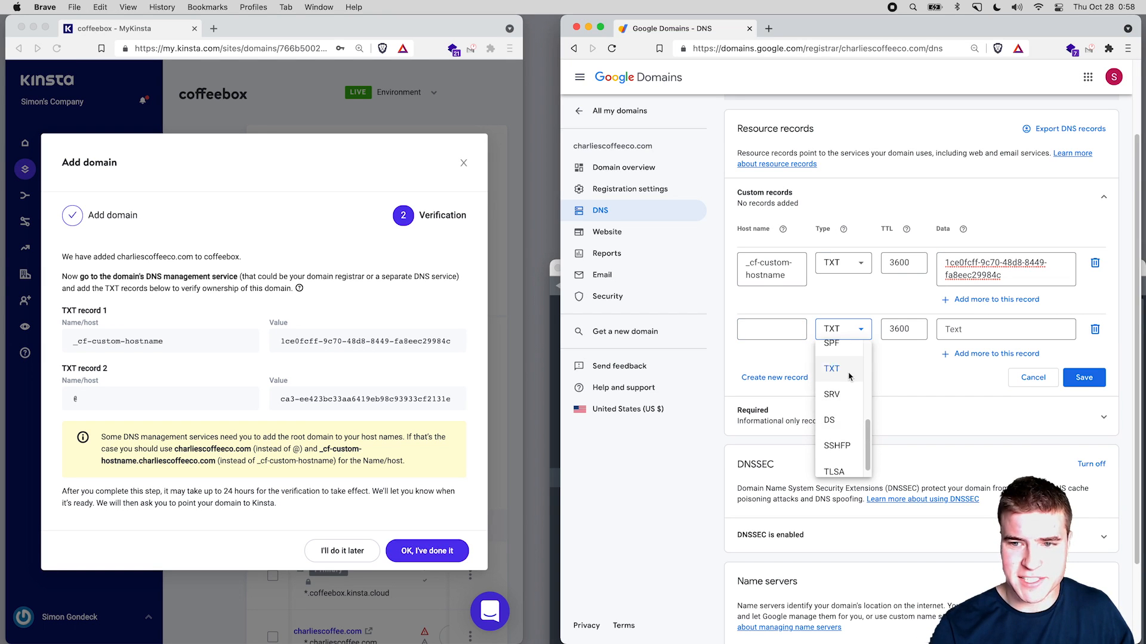
click(849, 376)
click(126, 400)
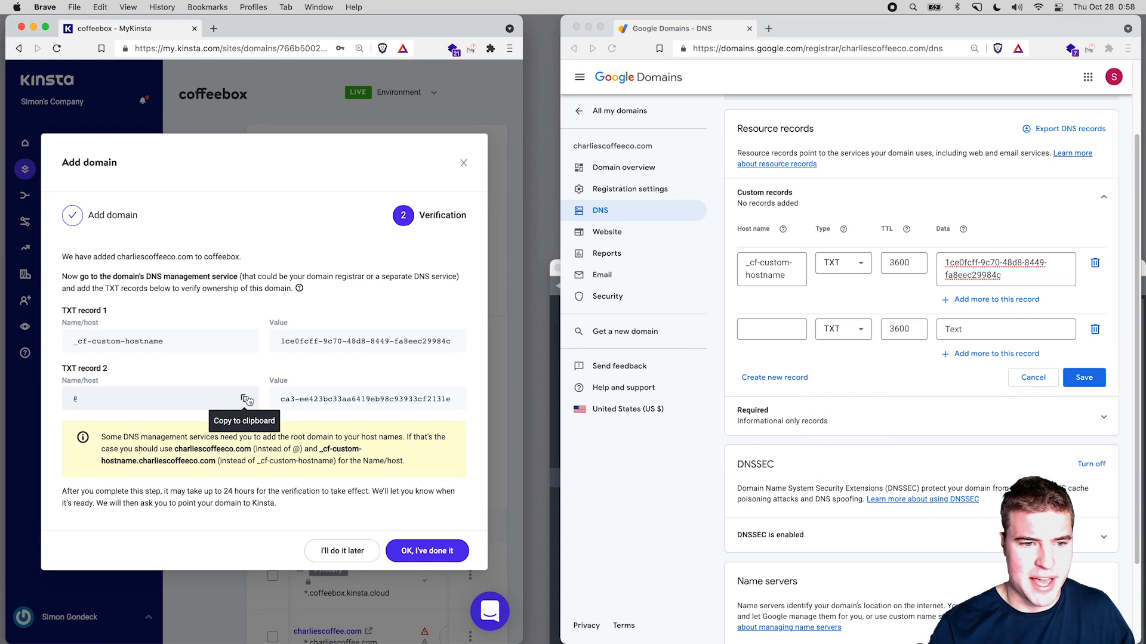
click(246, 400)
click(754, 334)
key(super+v)
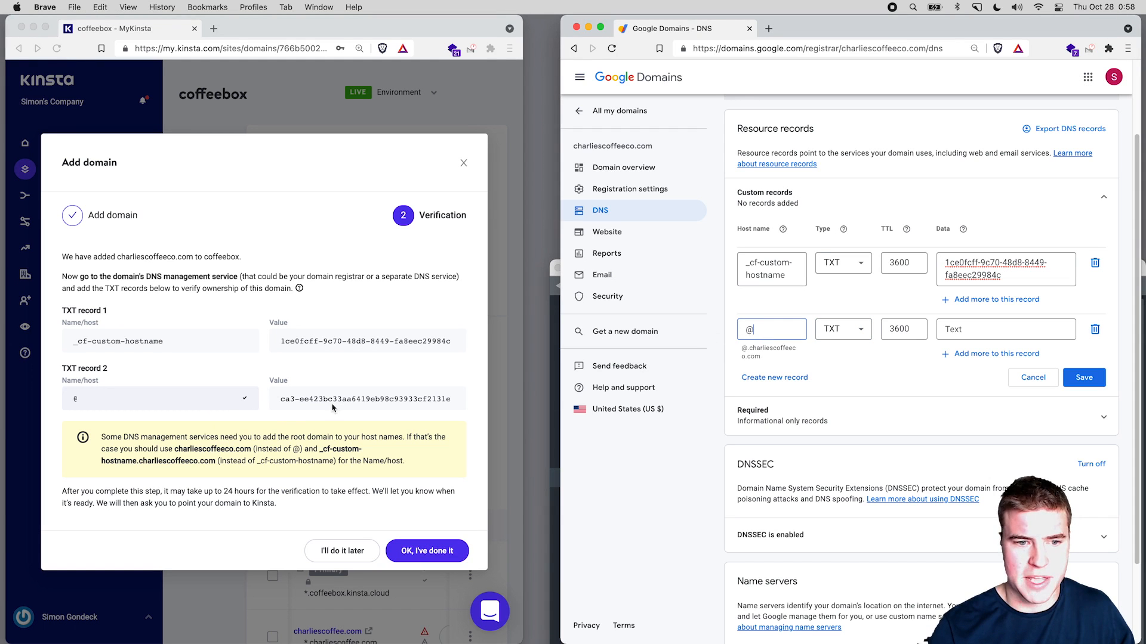
click(438, 400)
click(452, 398)
click(976, 329)
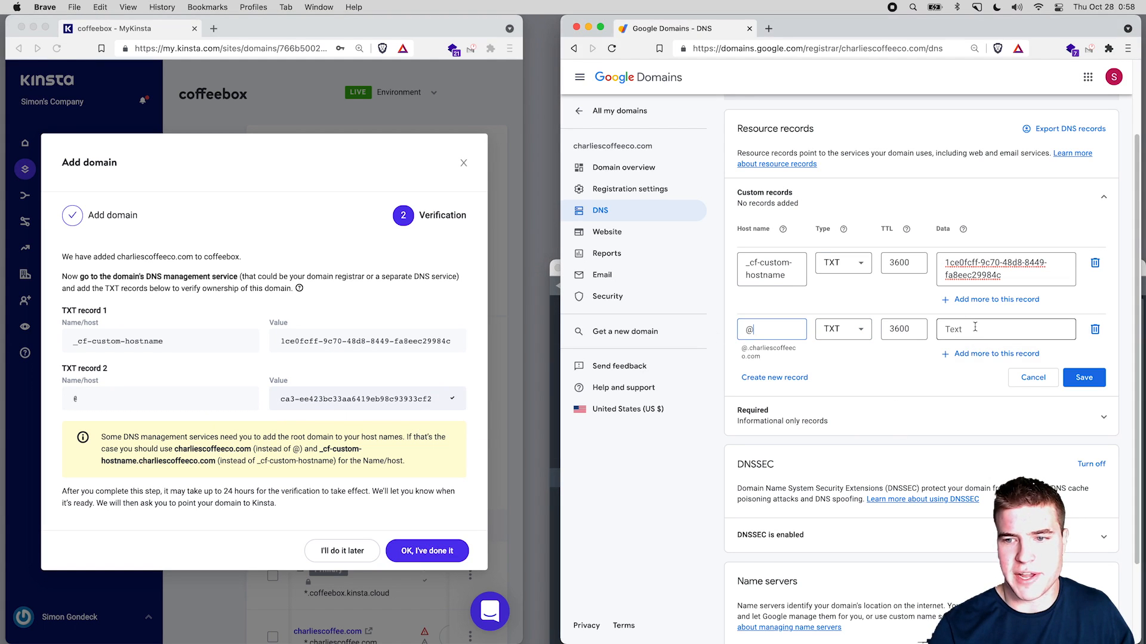
key(super+v)
Step: Clear the @ host name and save both TXT records
click(1083, 402)
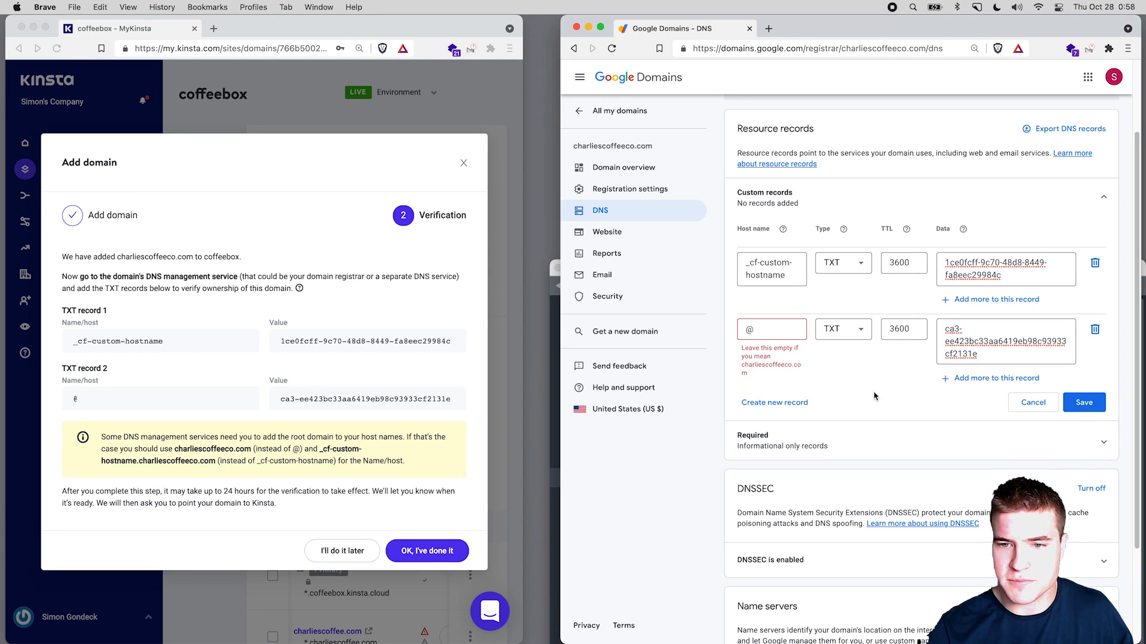
key(BackSpace)
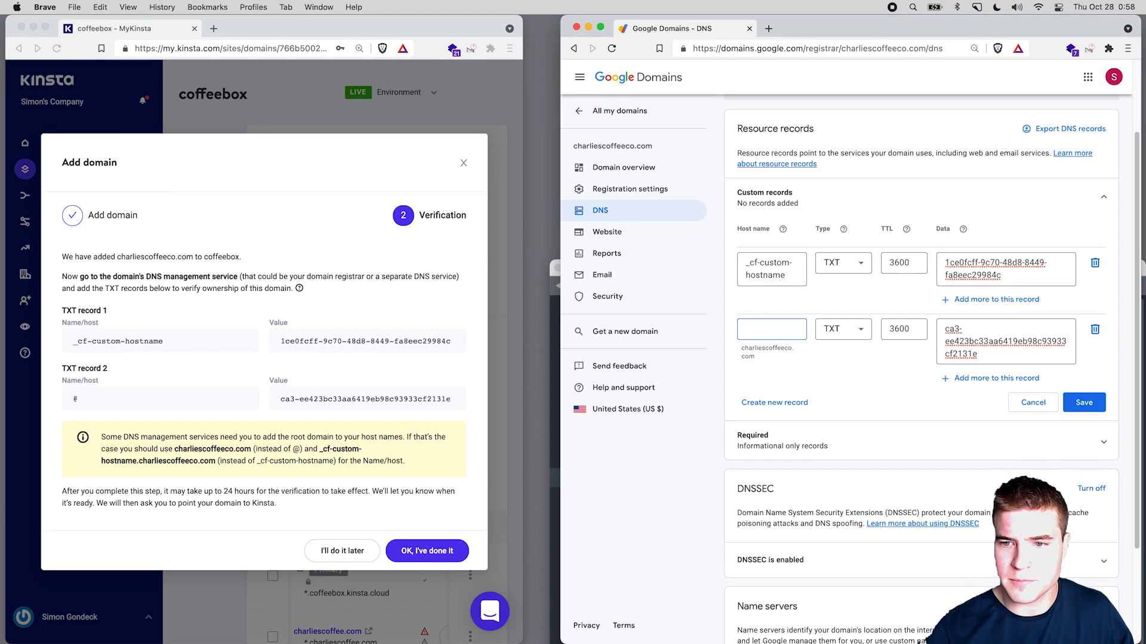
click(1084, 403)
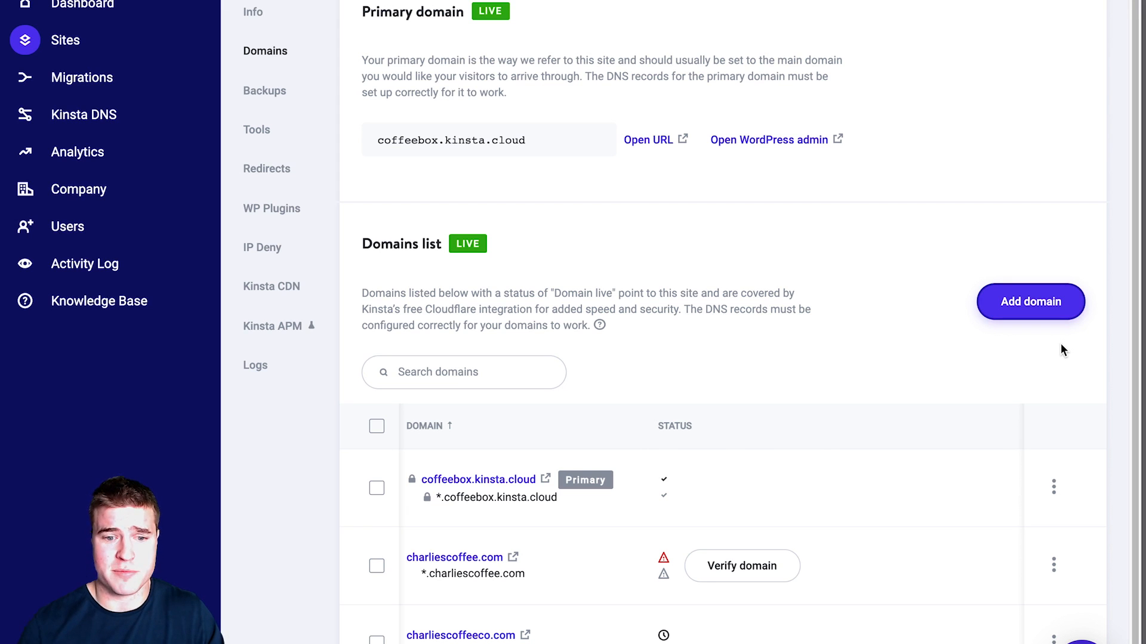
Step: Remove the old charliescoffee.com domain from the coffeebox site
click(1054, 566)
click(1005, 613)
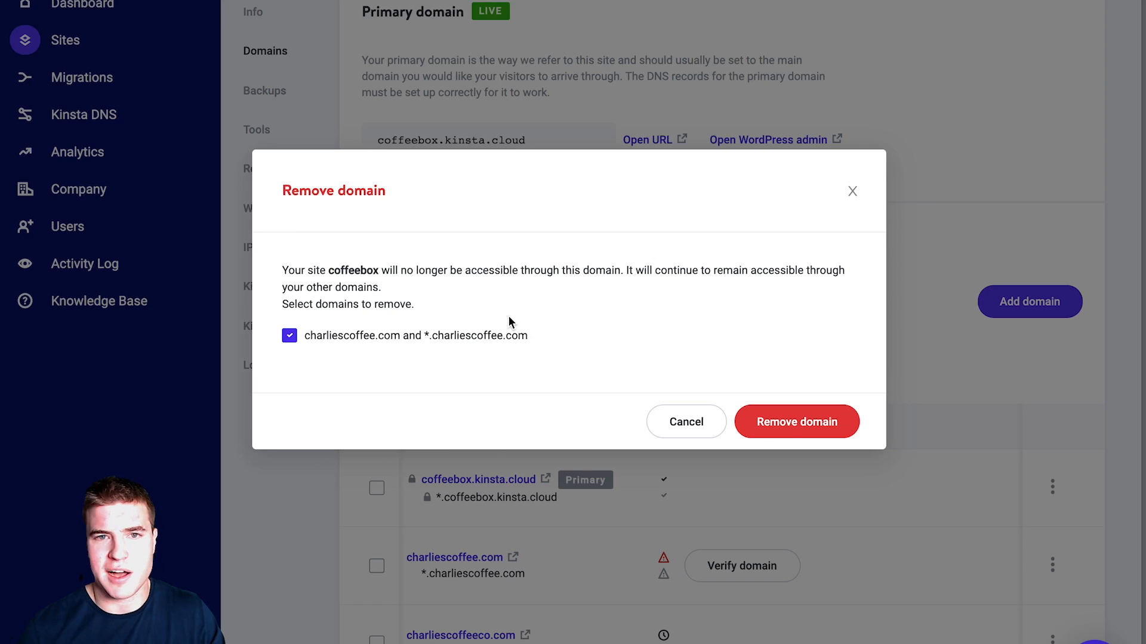
click(849, 425)
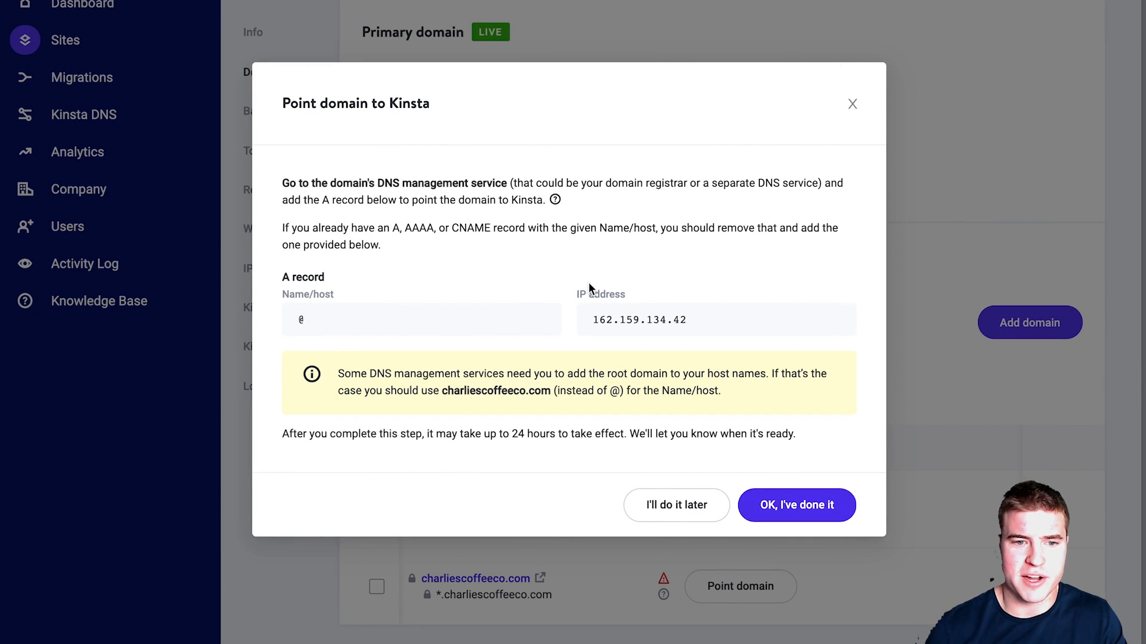
Step: Verify the 162.159.134.42 A record exists in Google Domains and confirm it in MyKinsta
click(838, 319)
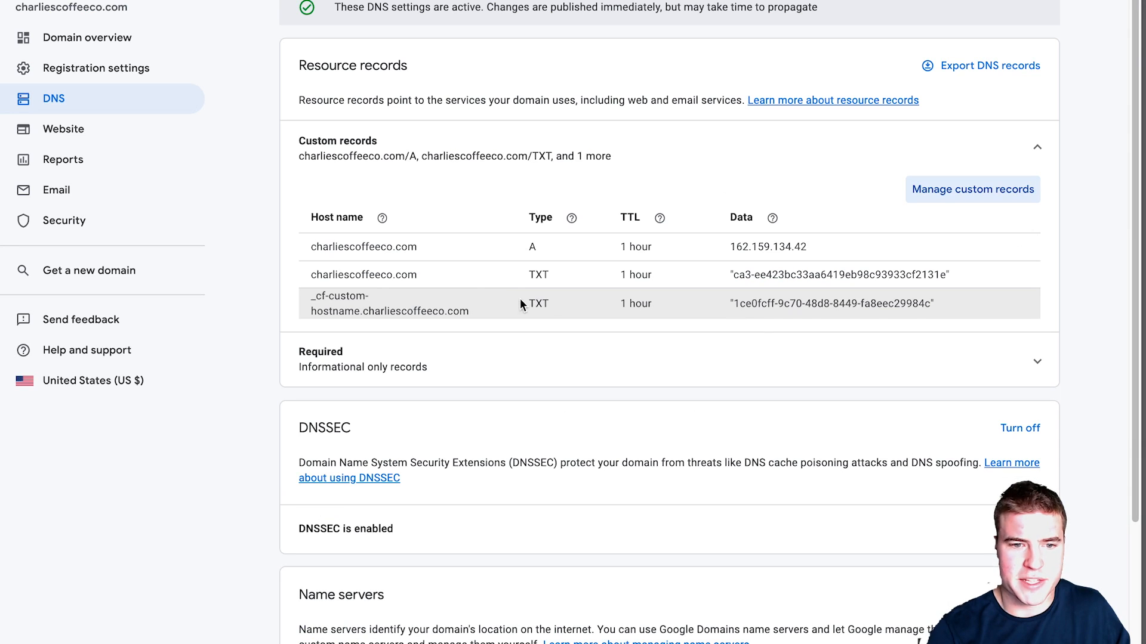
key(super+f)
key(super+v)
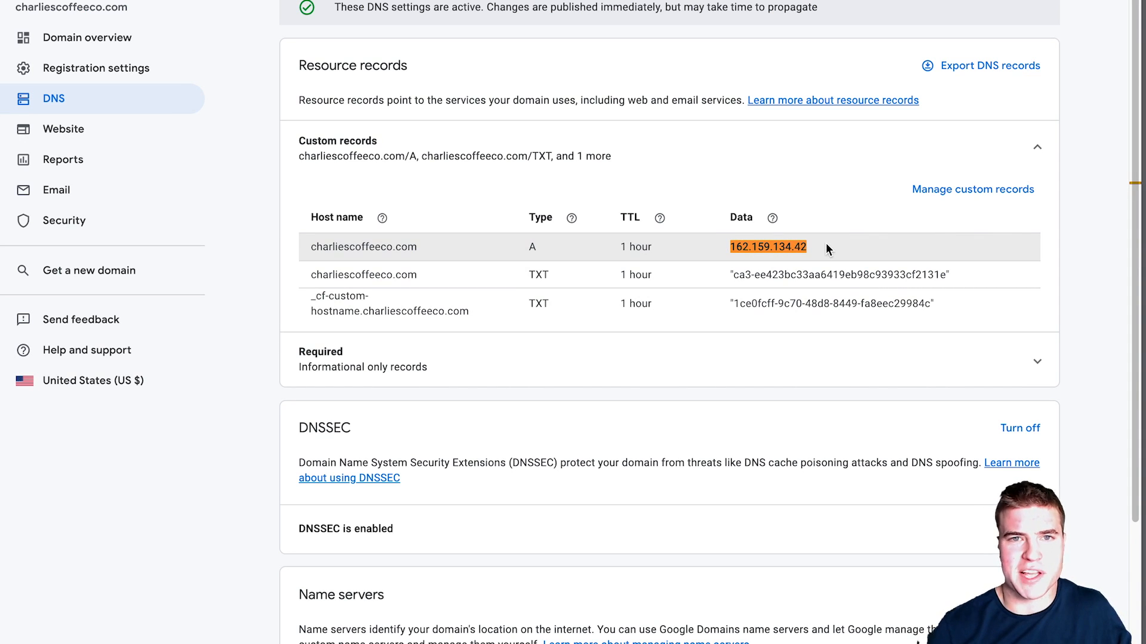
key(ctrl+shift+Tab)
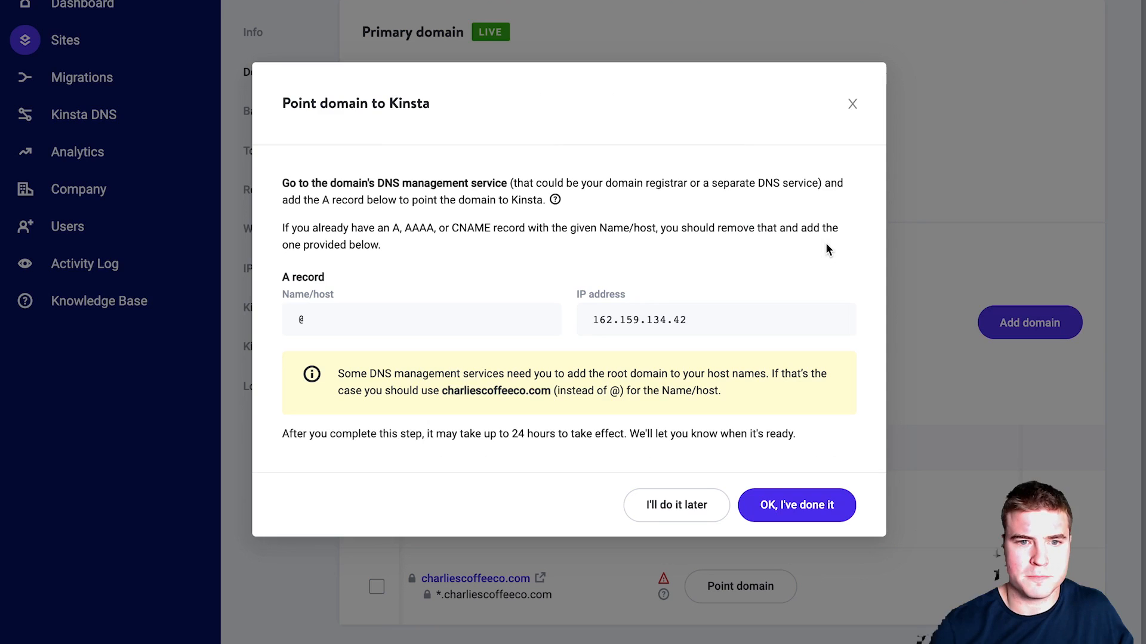
click(790, 509)
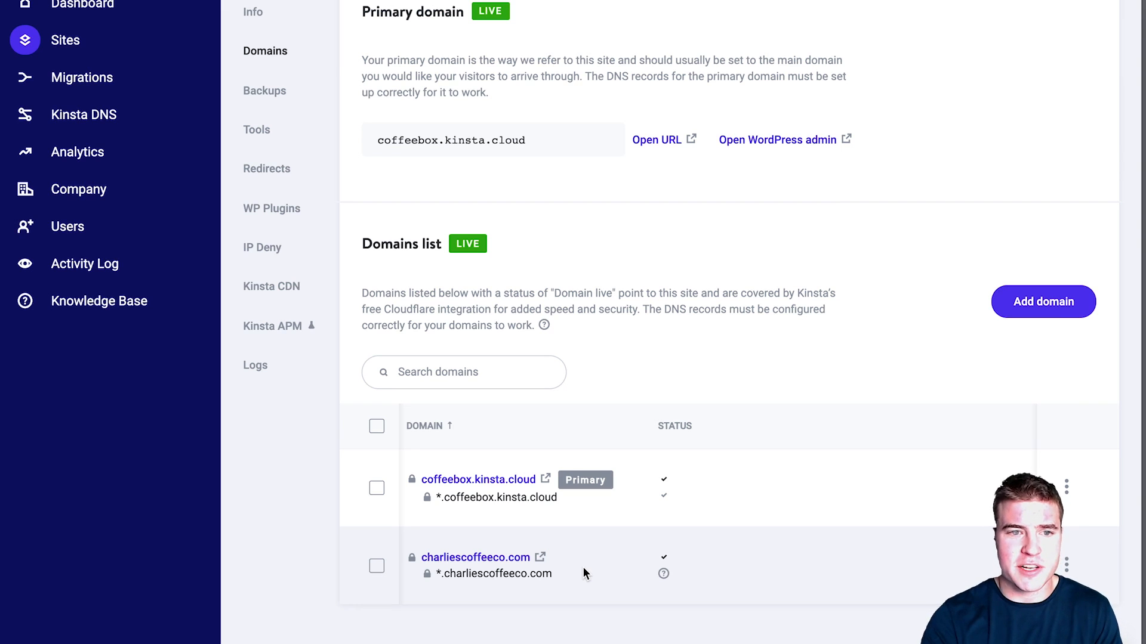
Step: Make charliescoffeeco.com primary, search-replacing coffeebox.kinsta.cloud (48 results), then load the new domain
click(519, 479)
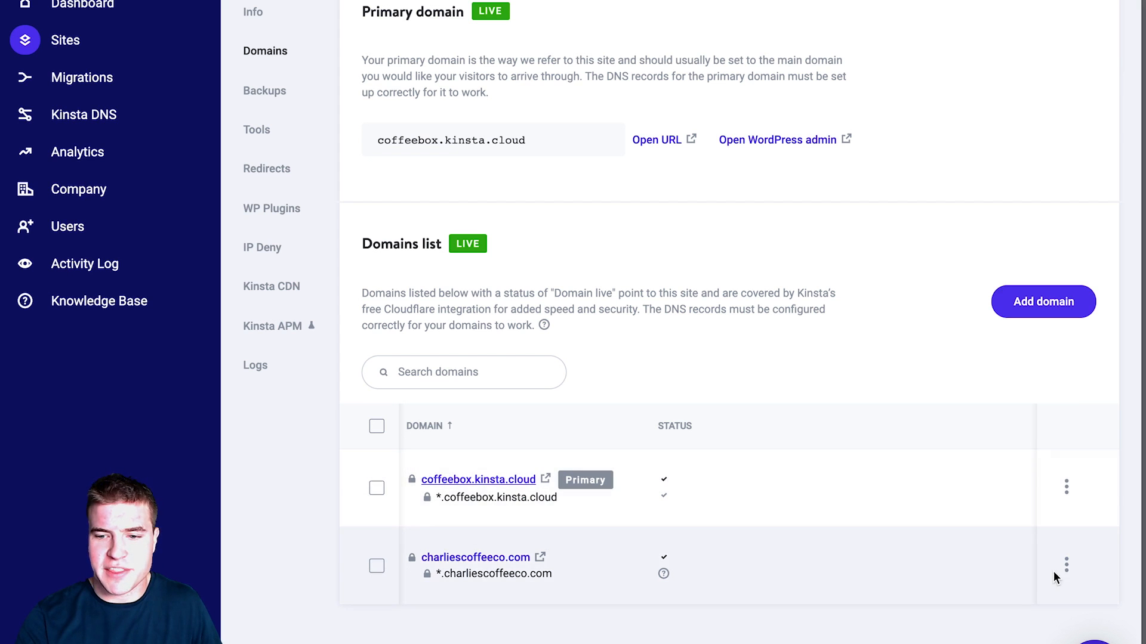
click(1066, 565)
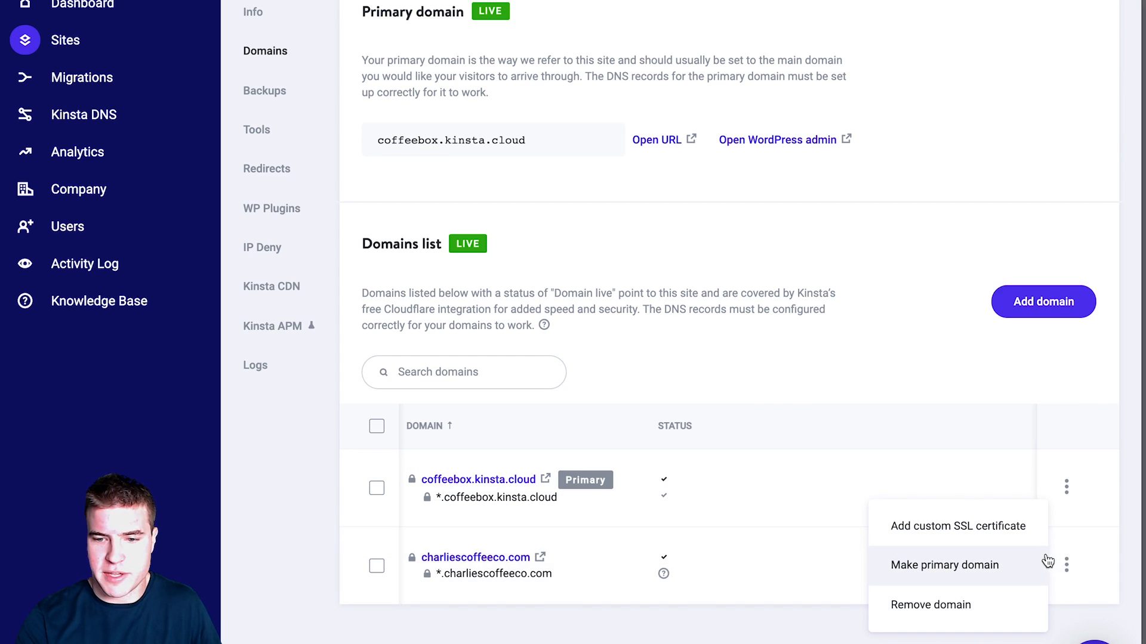
click(1043, 565)
click(499, 356)
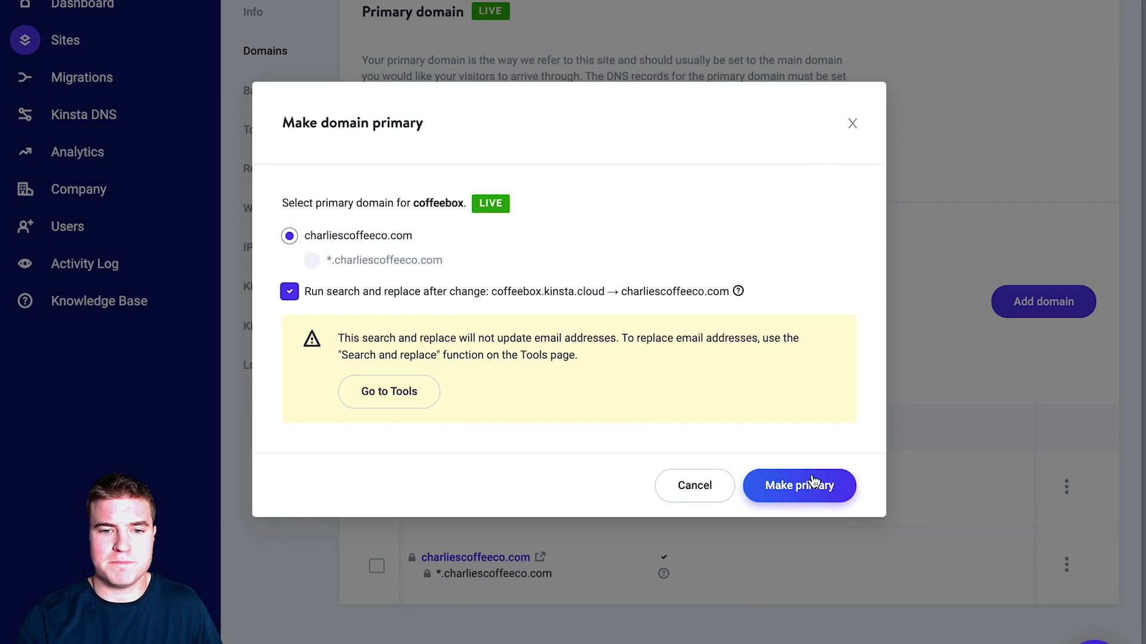
drag(606, 296, 494, 300)
drag(605, 296, 715, 307)
click(712, 388)
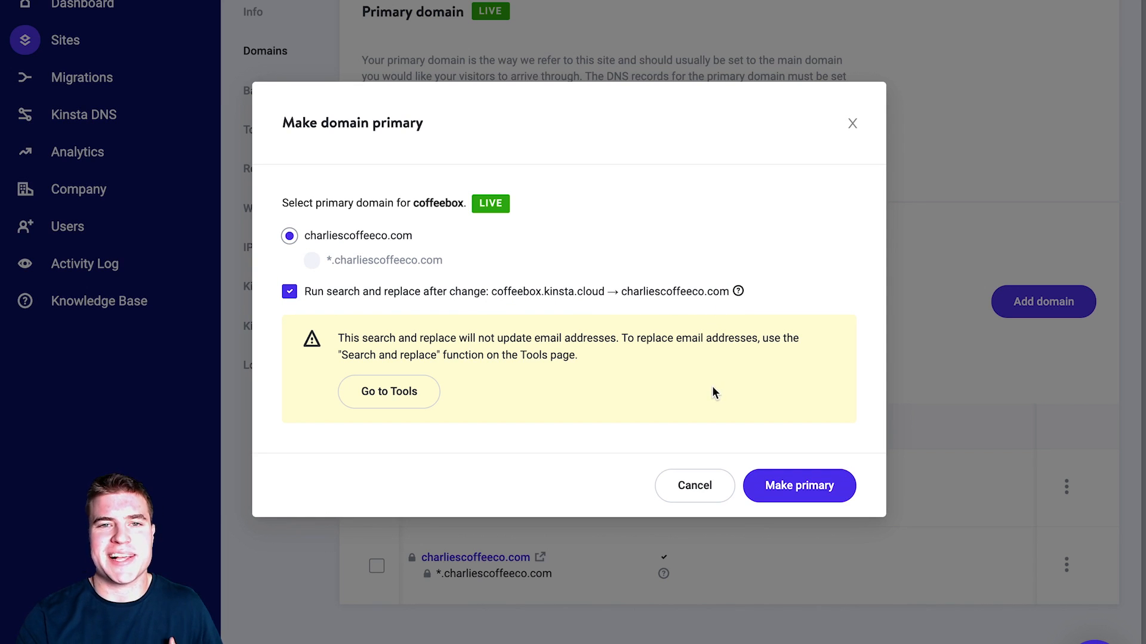
click(794, 487)
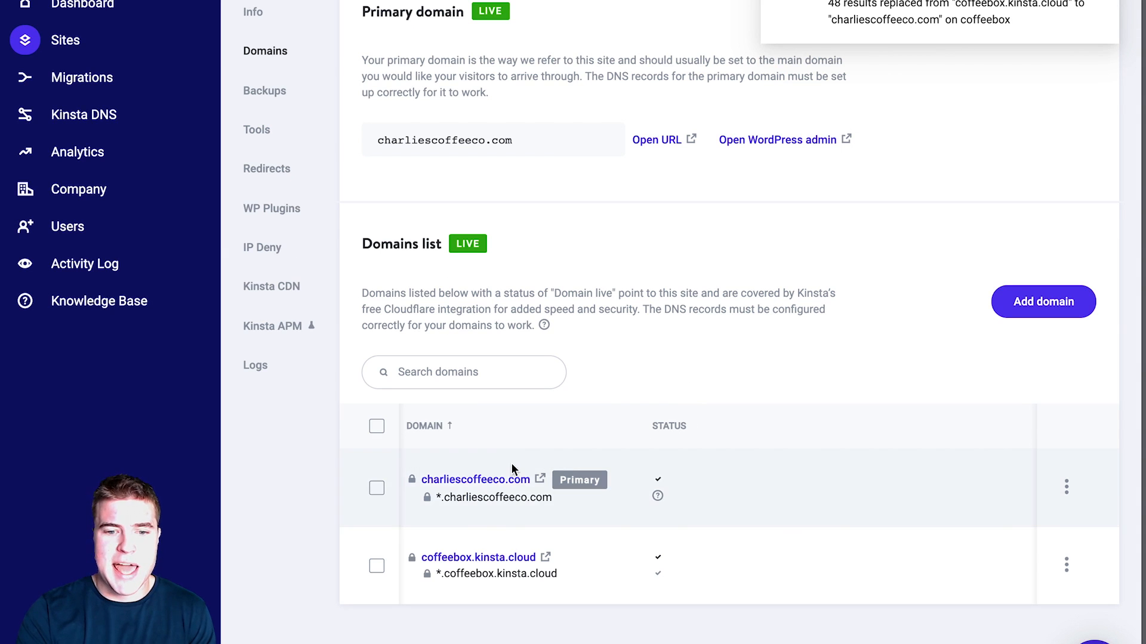
click(512, 480)
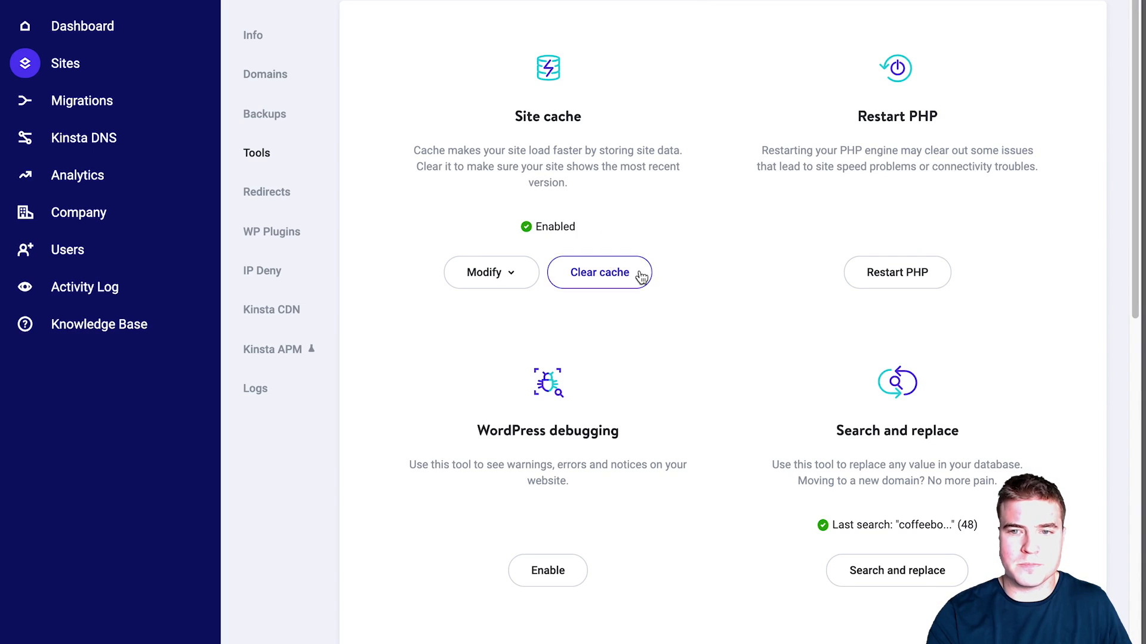
Step: Enable Force HTTPS in Tools, sending all traffic to the primary domain charliescoffeeco.com
scroll(692, 292, down, 3)
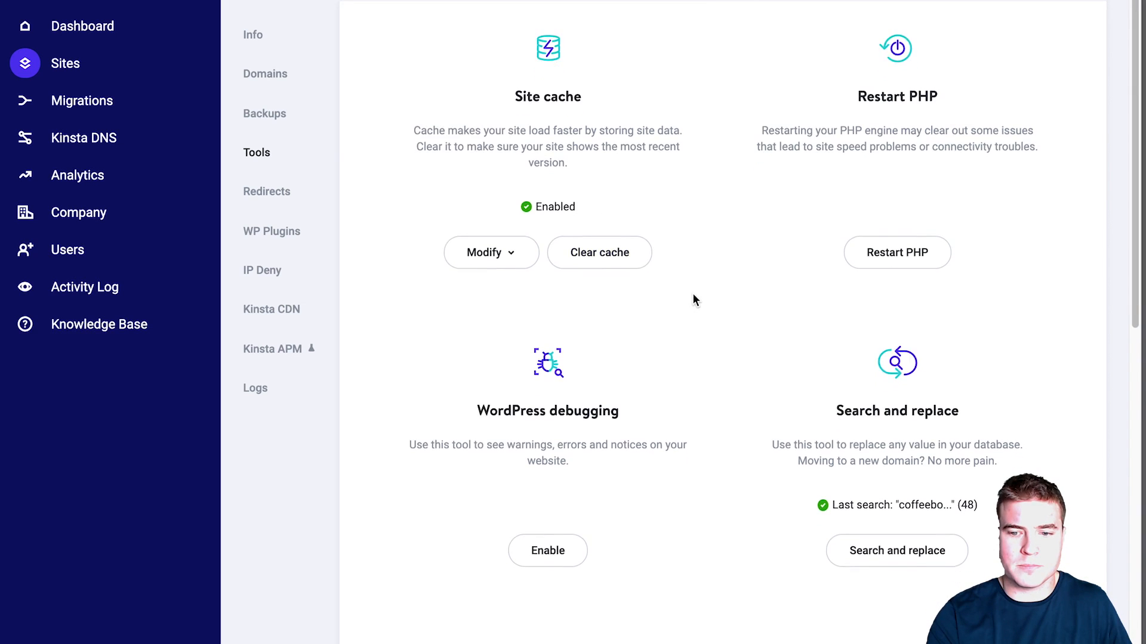
scroll(692, 291, down, 8)
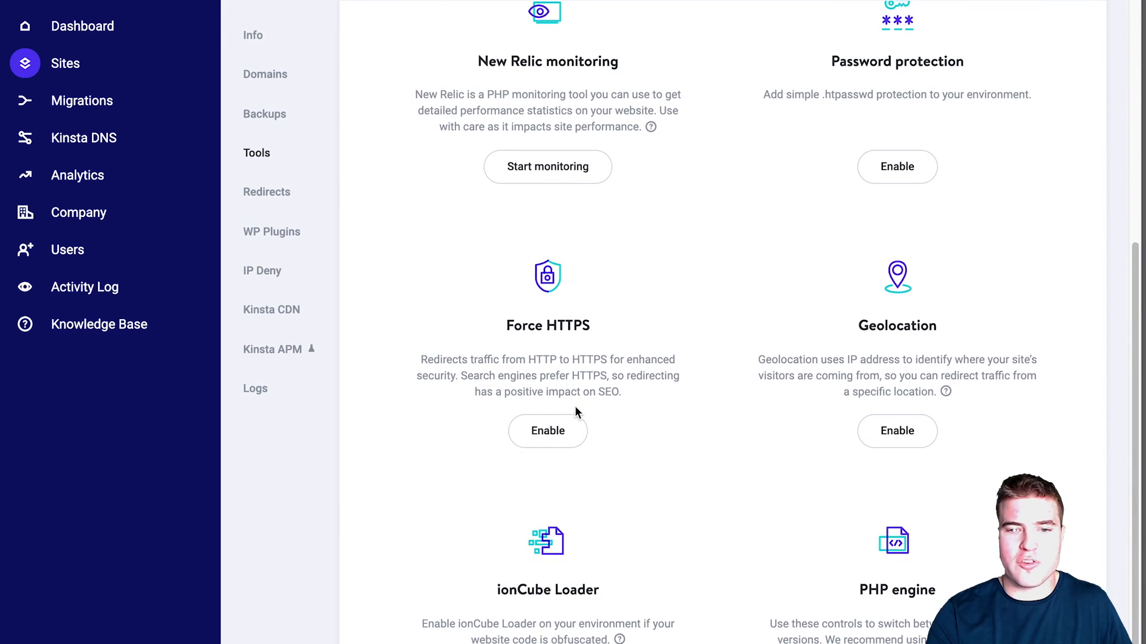
click(567, 431)
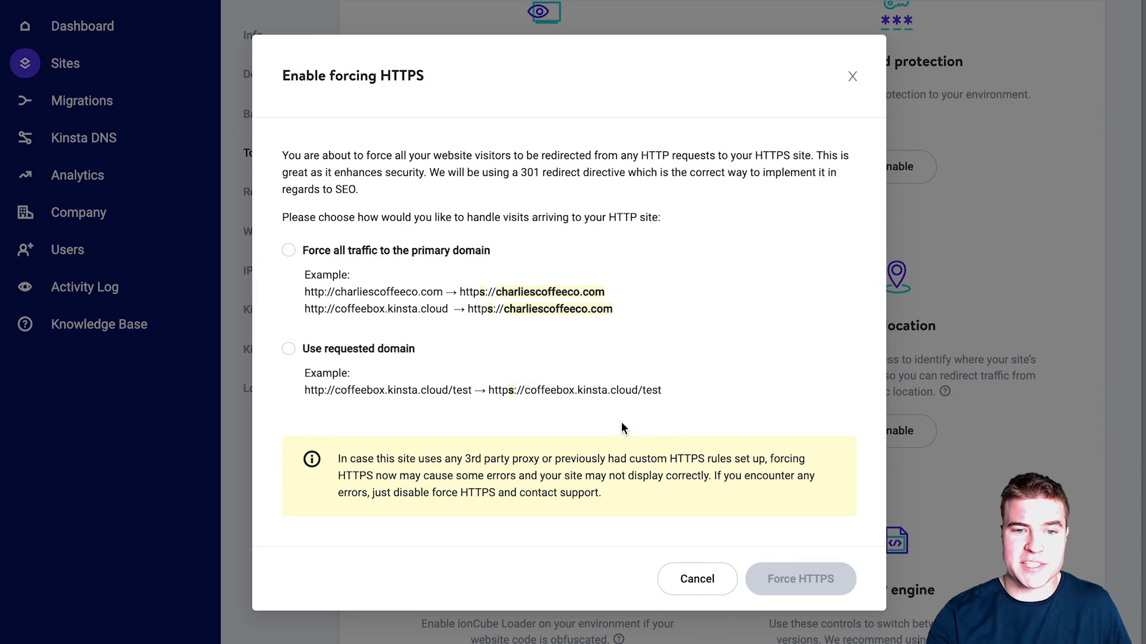
click(507, 310)
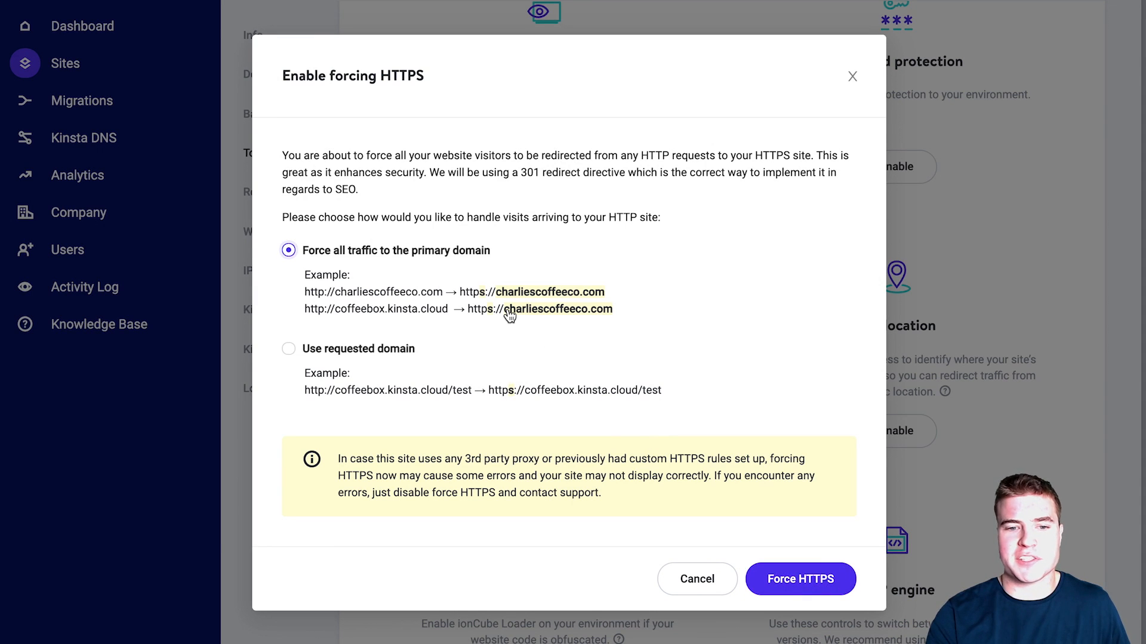
click(792, 582)
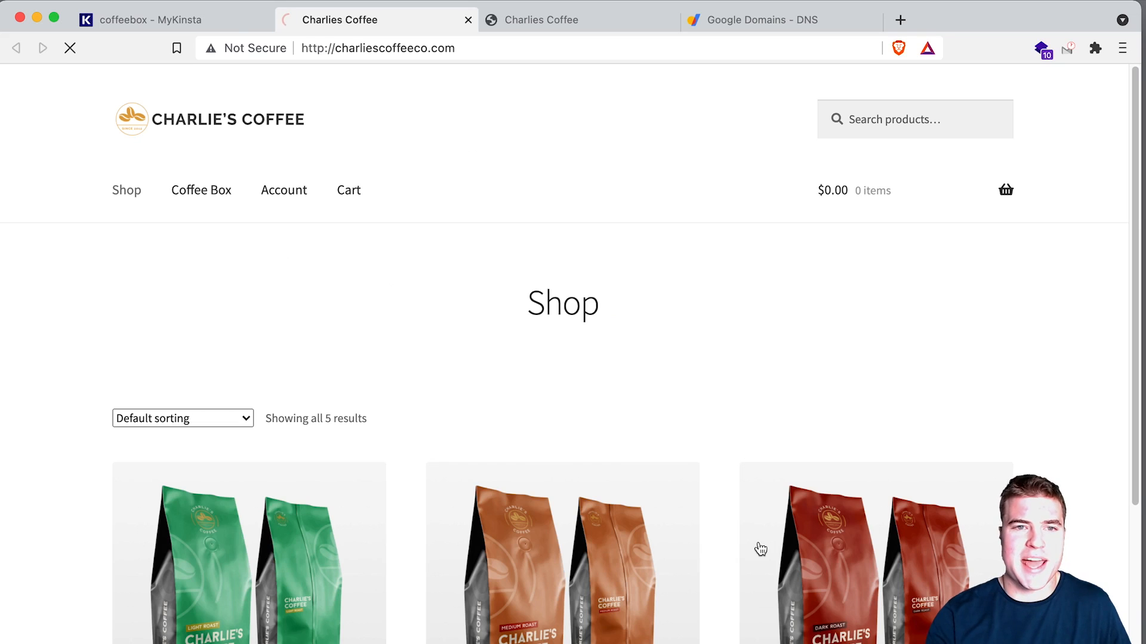